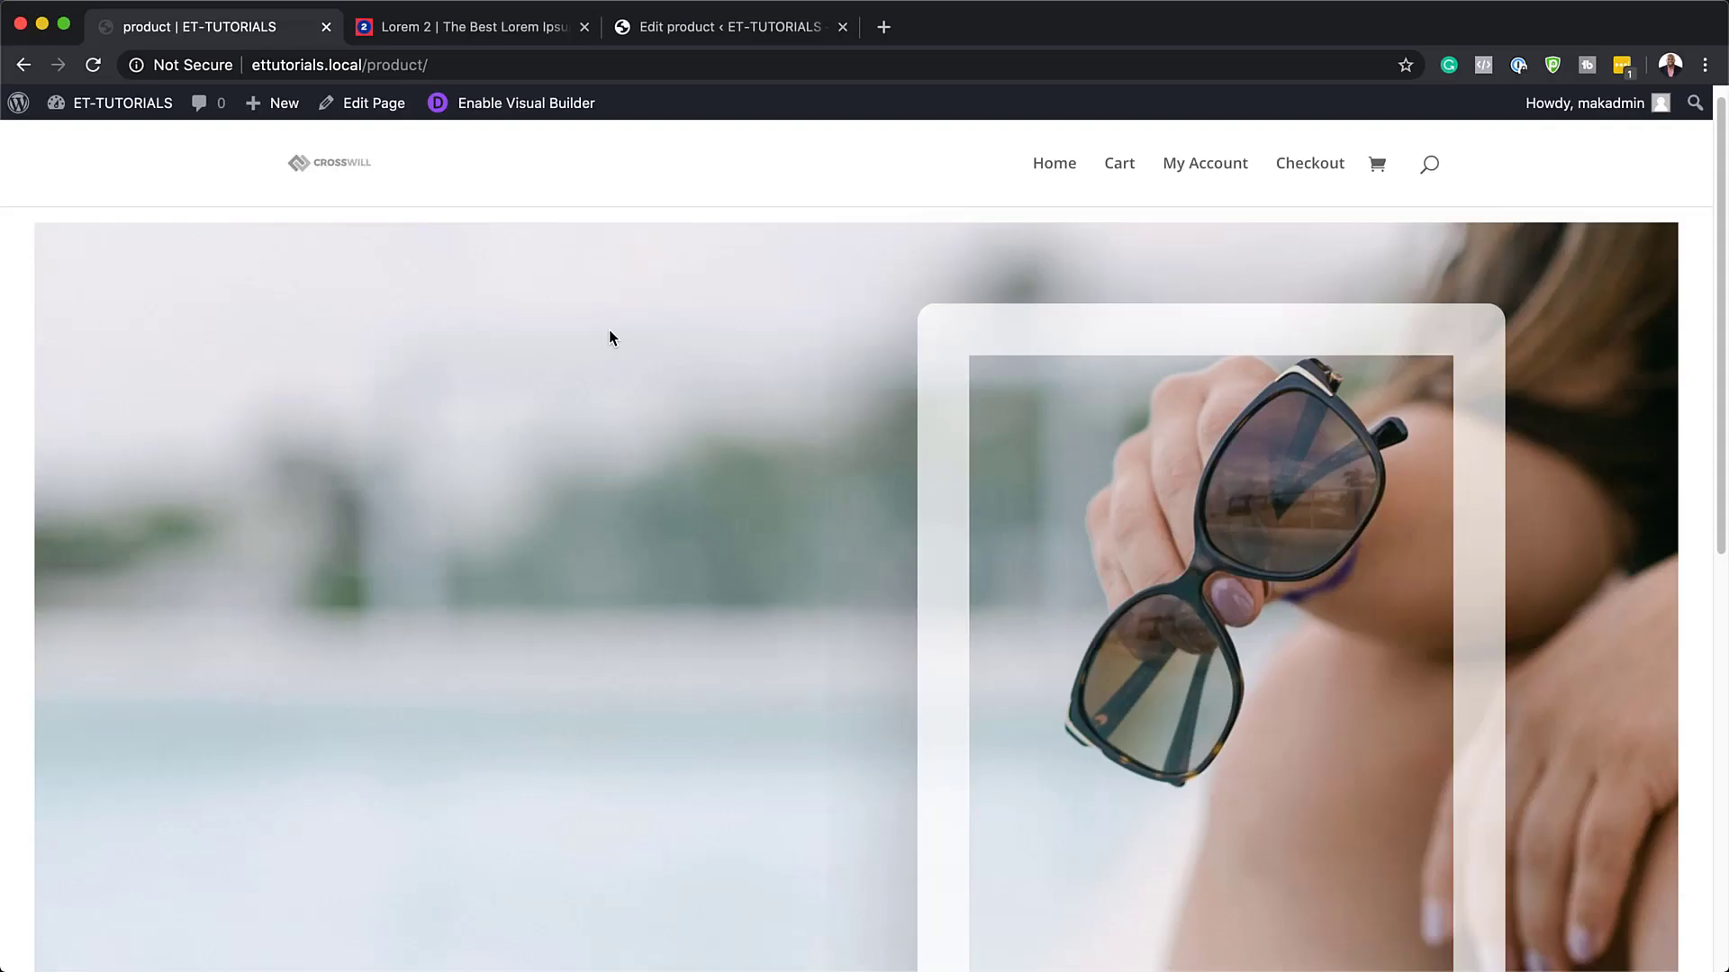
# - Examine the finished Sunglasses product page from the hero image down to the add-to-cart area
pyautogui.scroll(-2, 609, 338)
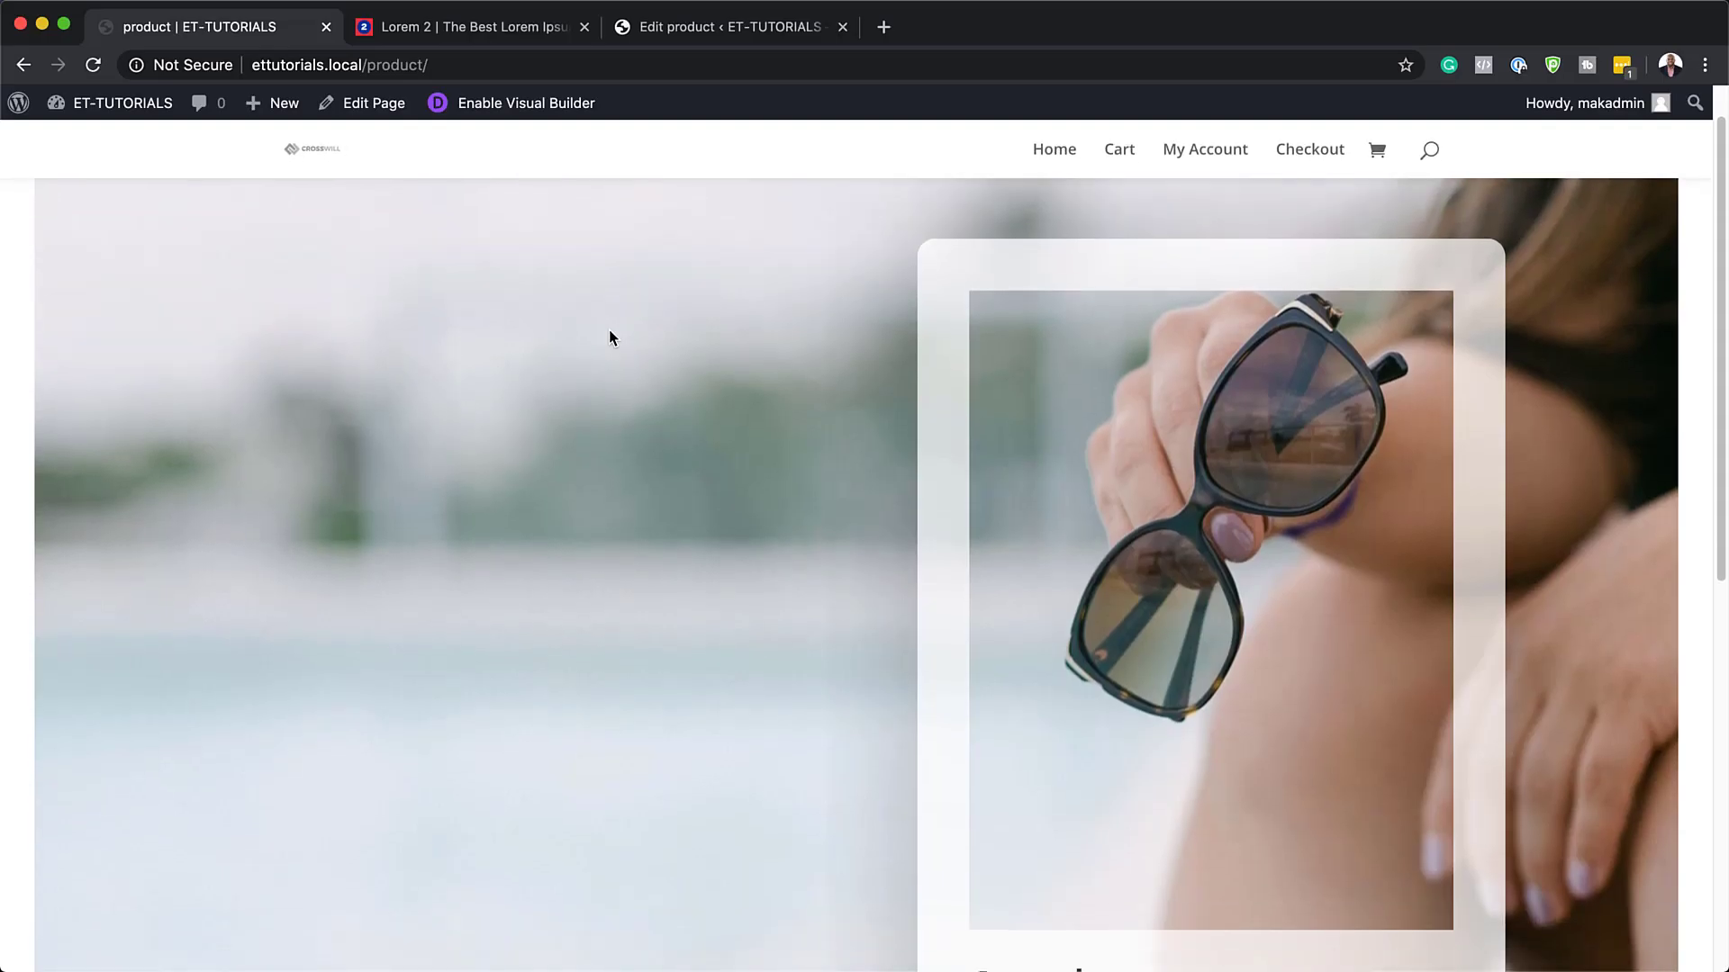
pyautogui.scroll(-6, 608, 338)
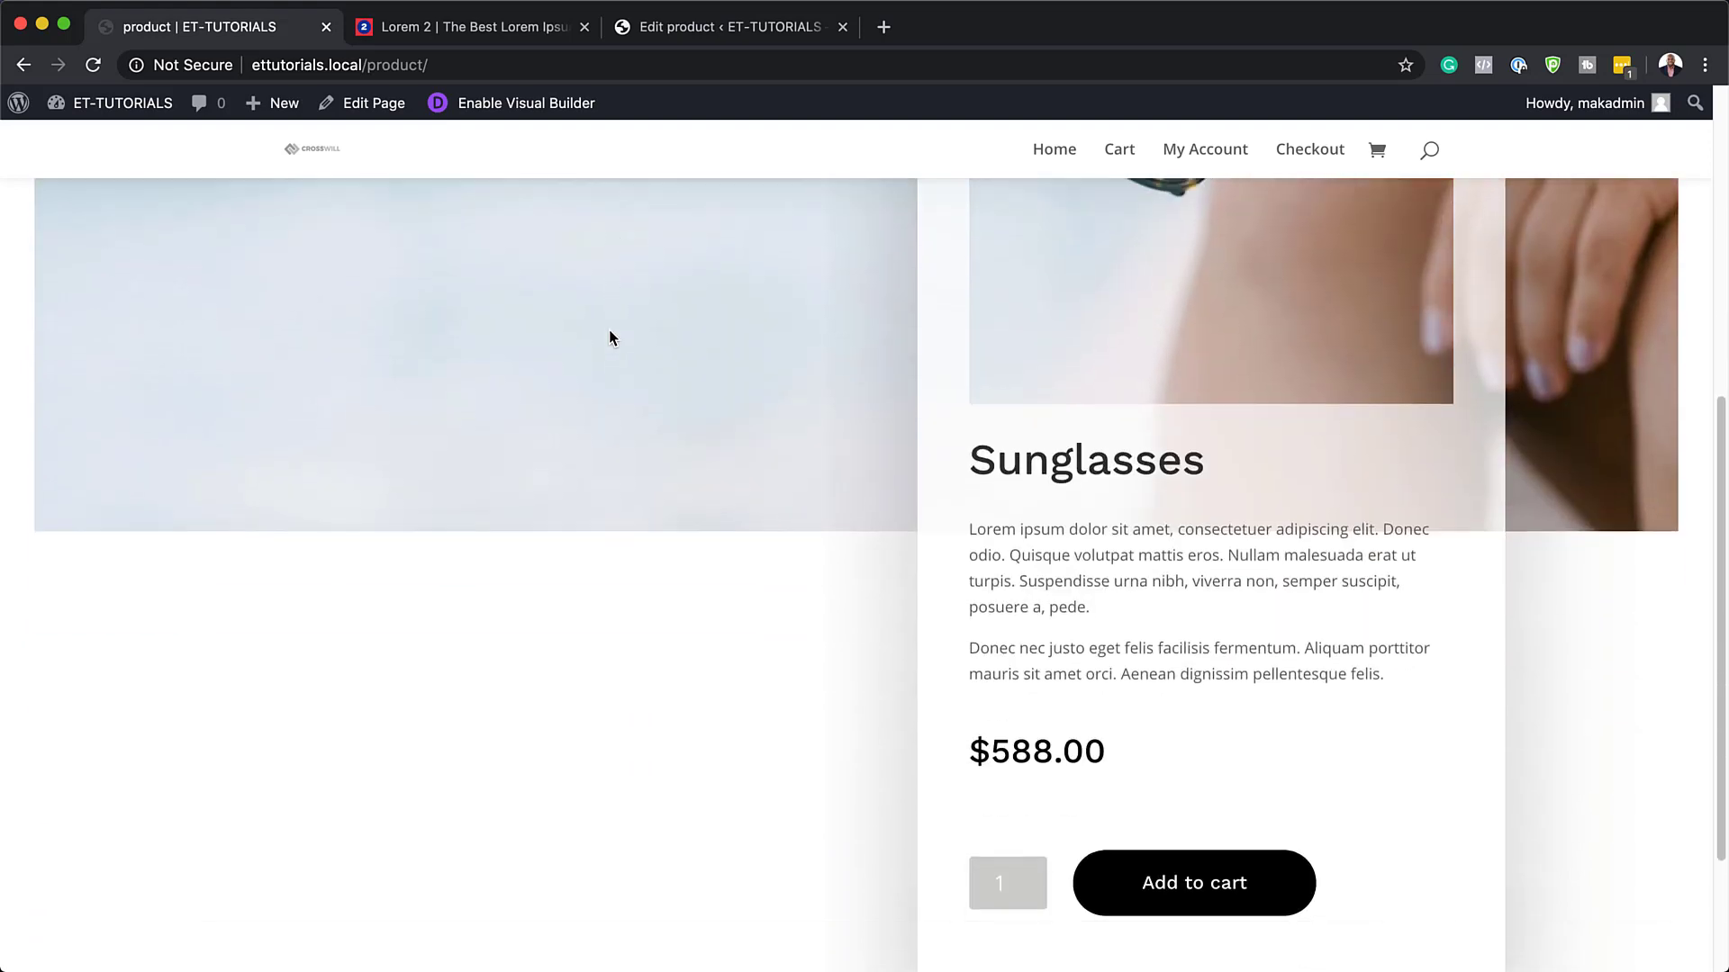
pyautogui.scroll(-3, 608, 338)
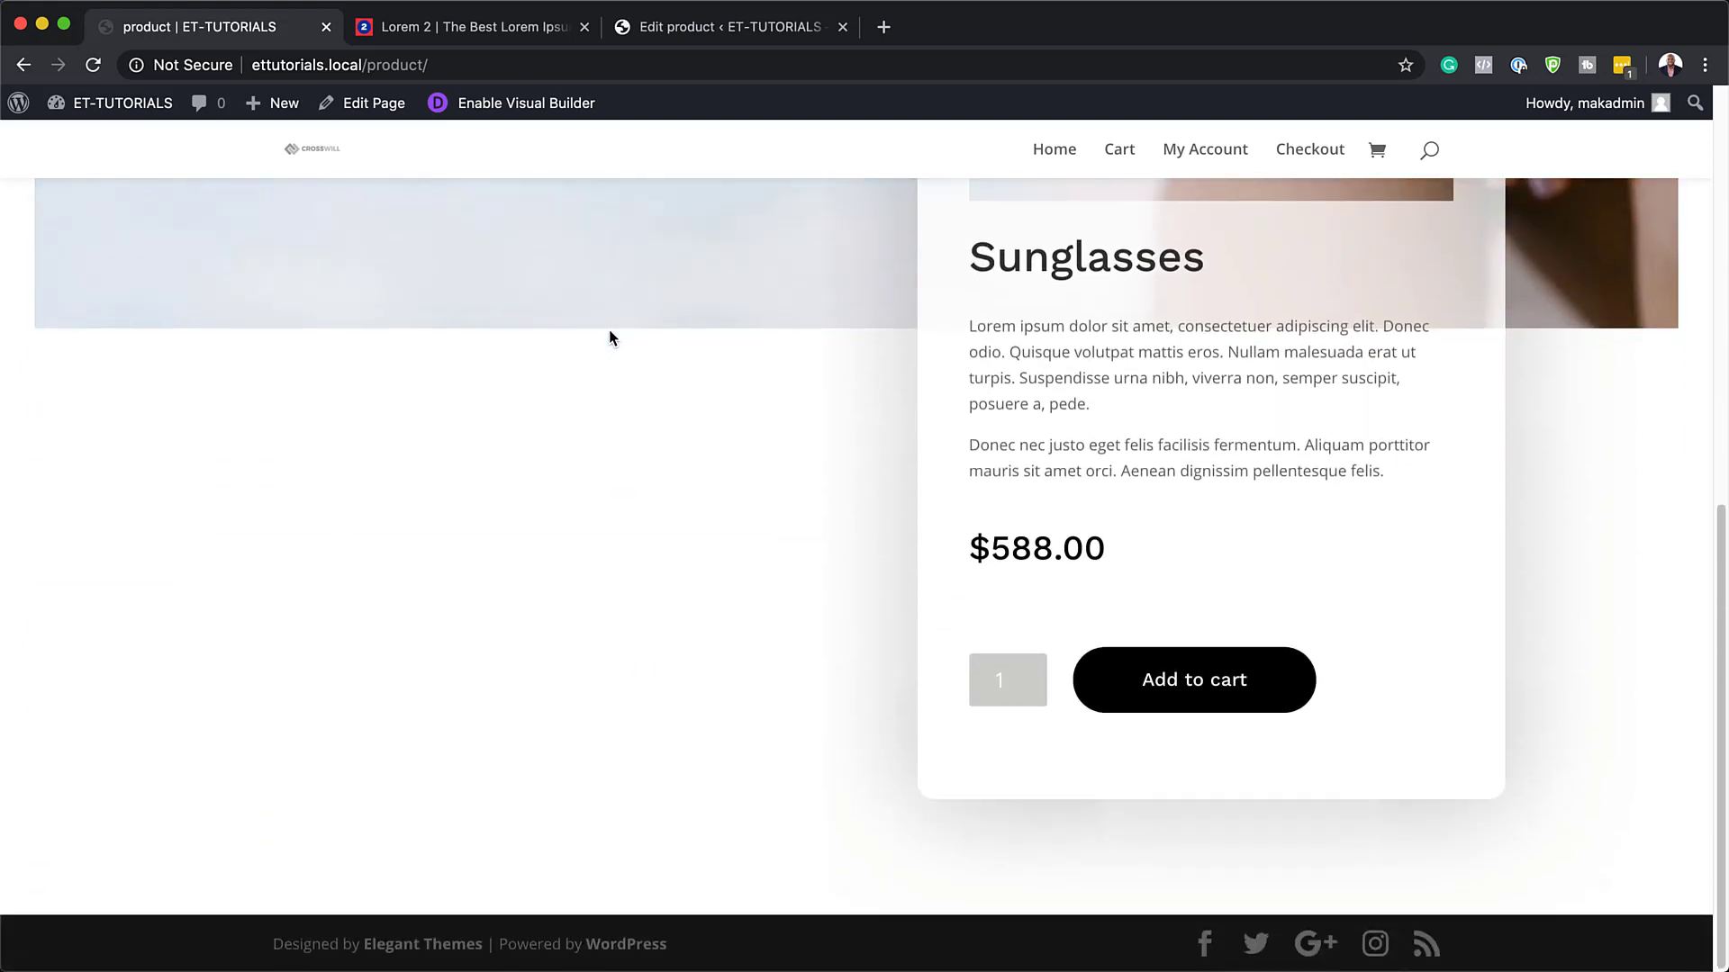
pyautogui.scroll(3, 608, 336)
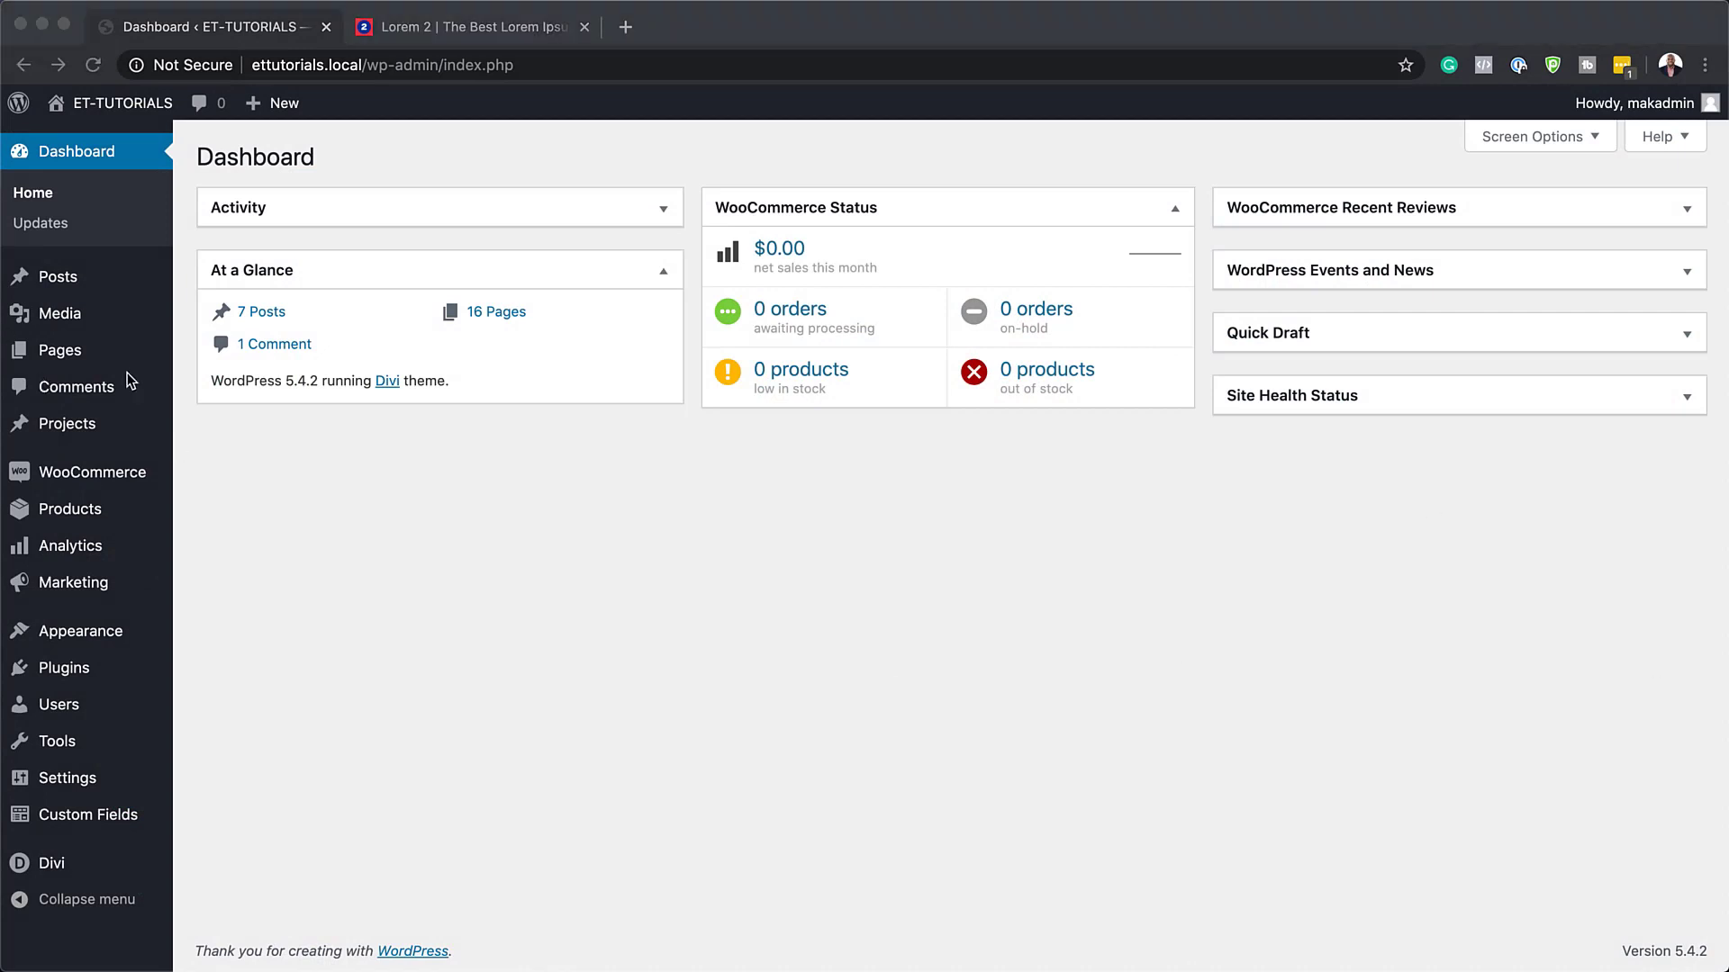
# - Create a new page titled "product" and start building it from scratch with the Divi Builder
pyautogui.moveTo(72, 356)
pyautogui.click(227, 387)
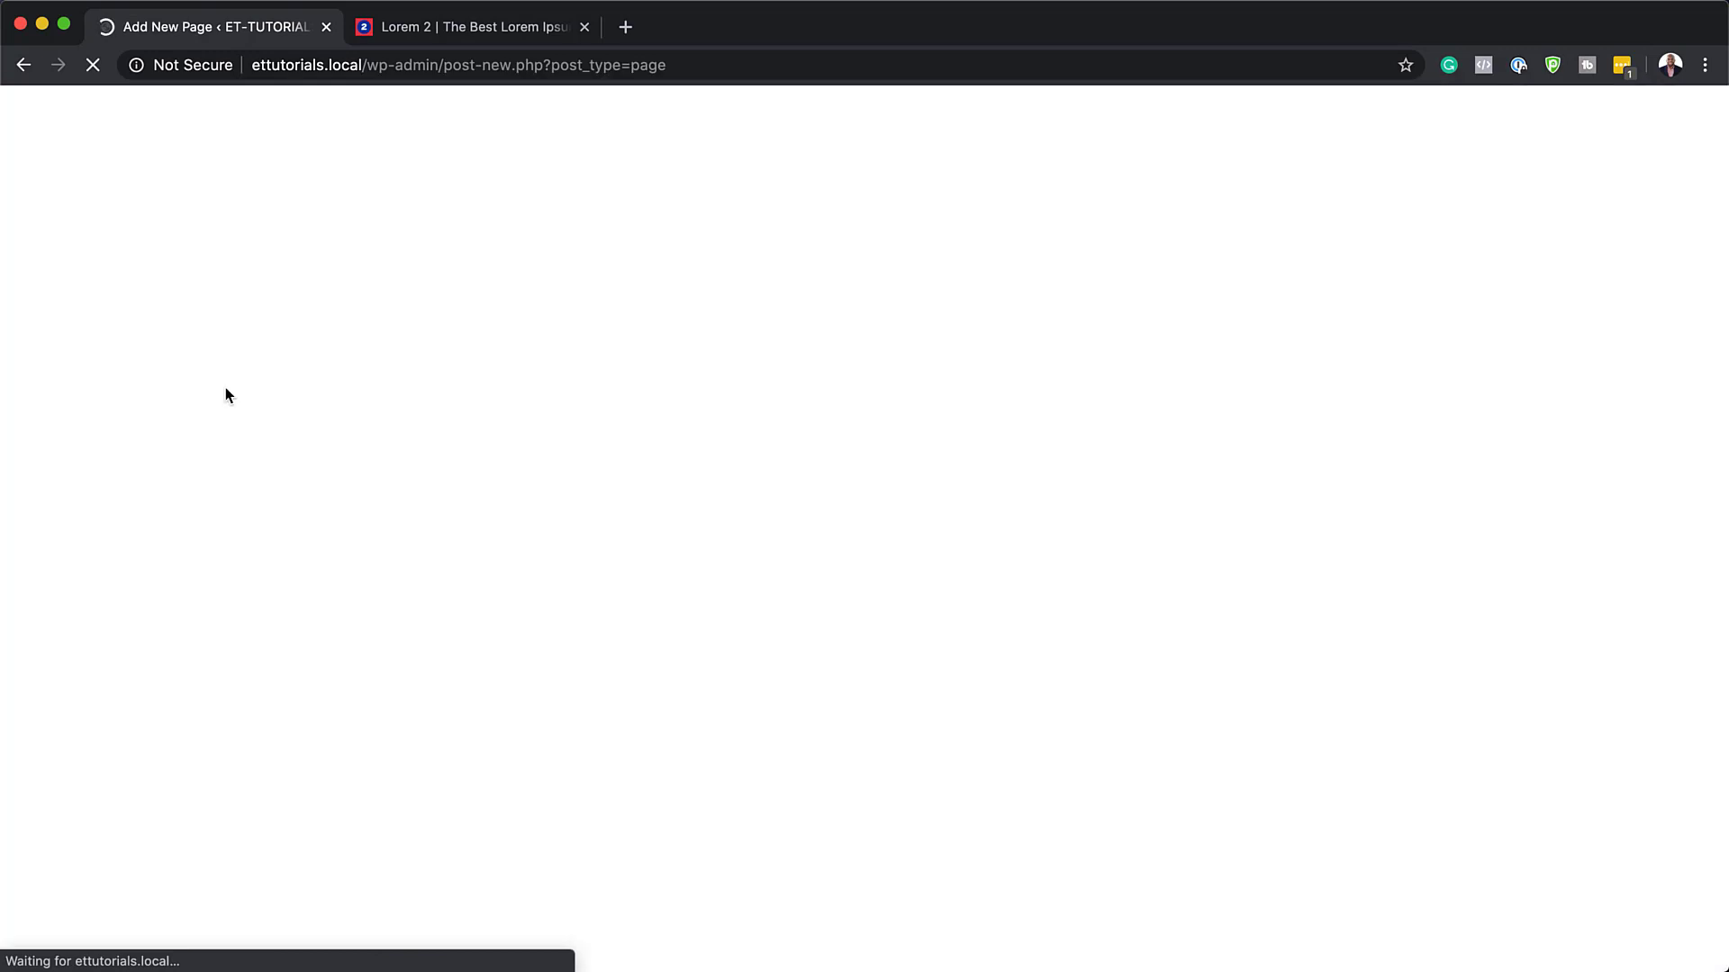
pyautogui.write('product')
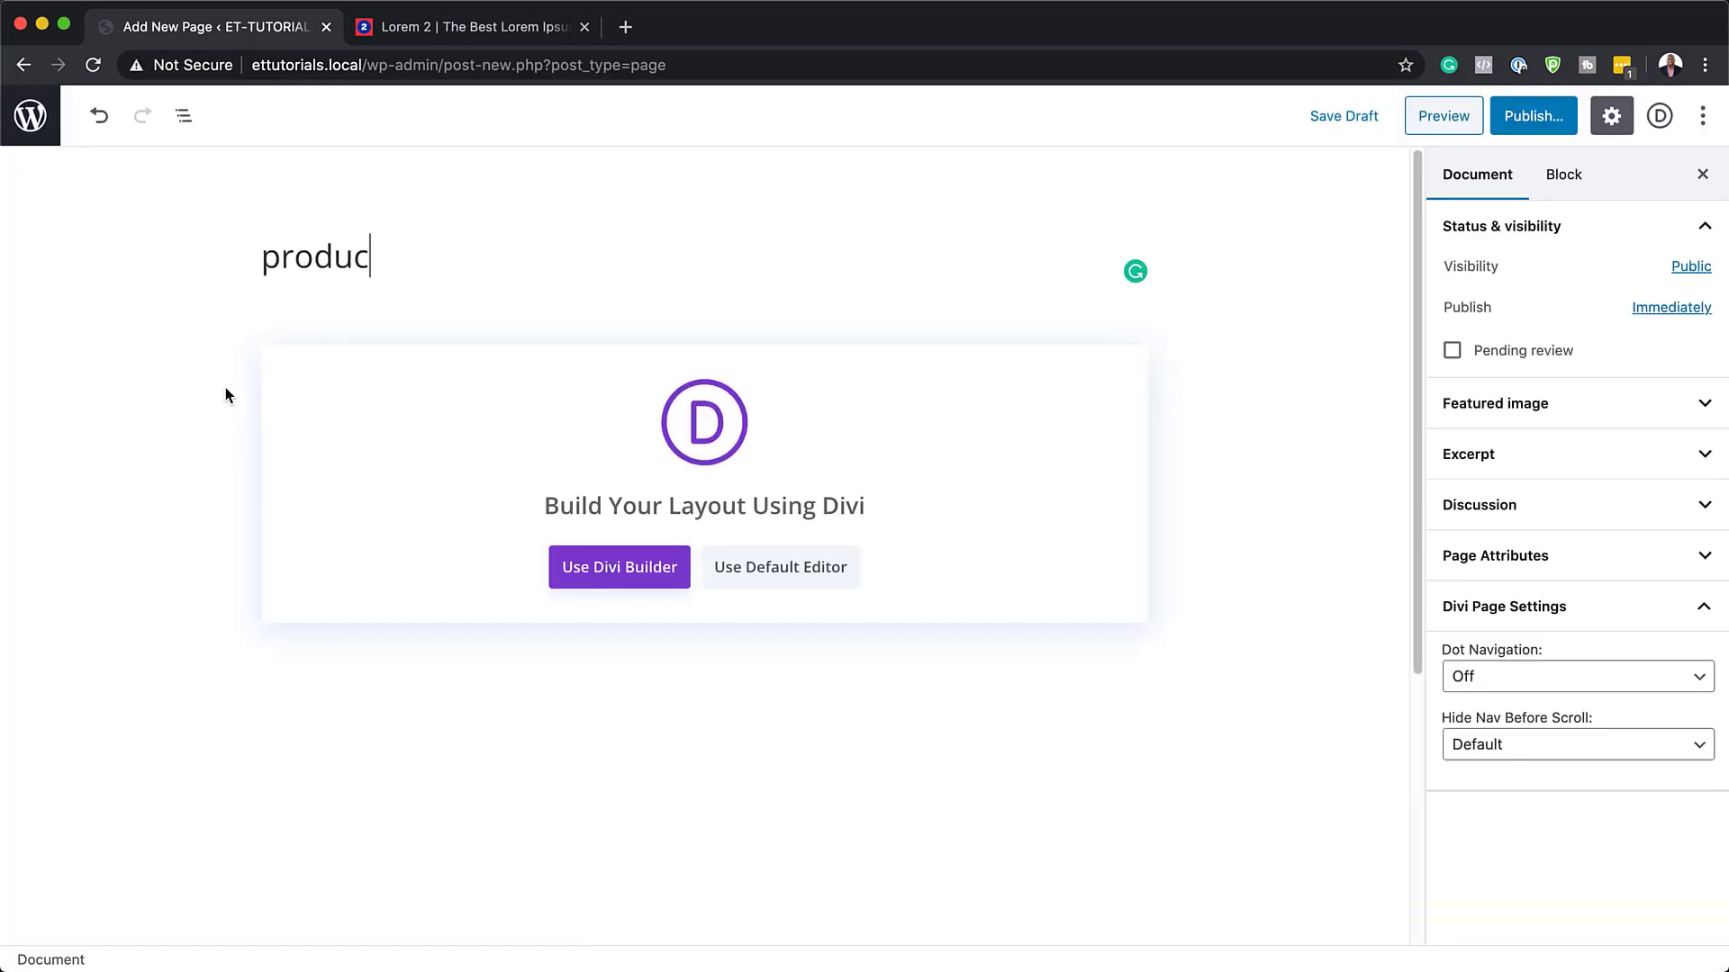
pyautogui.click(653, 564)
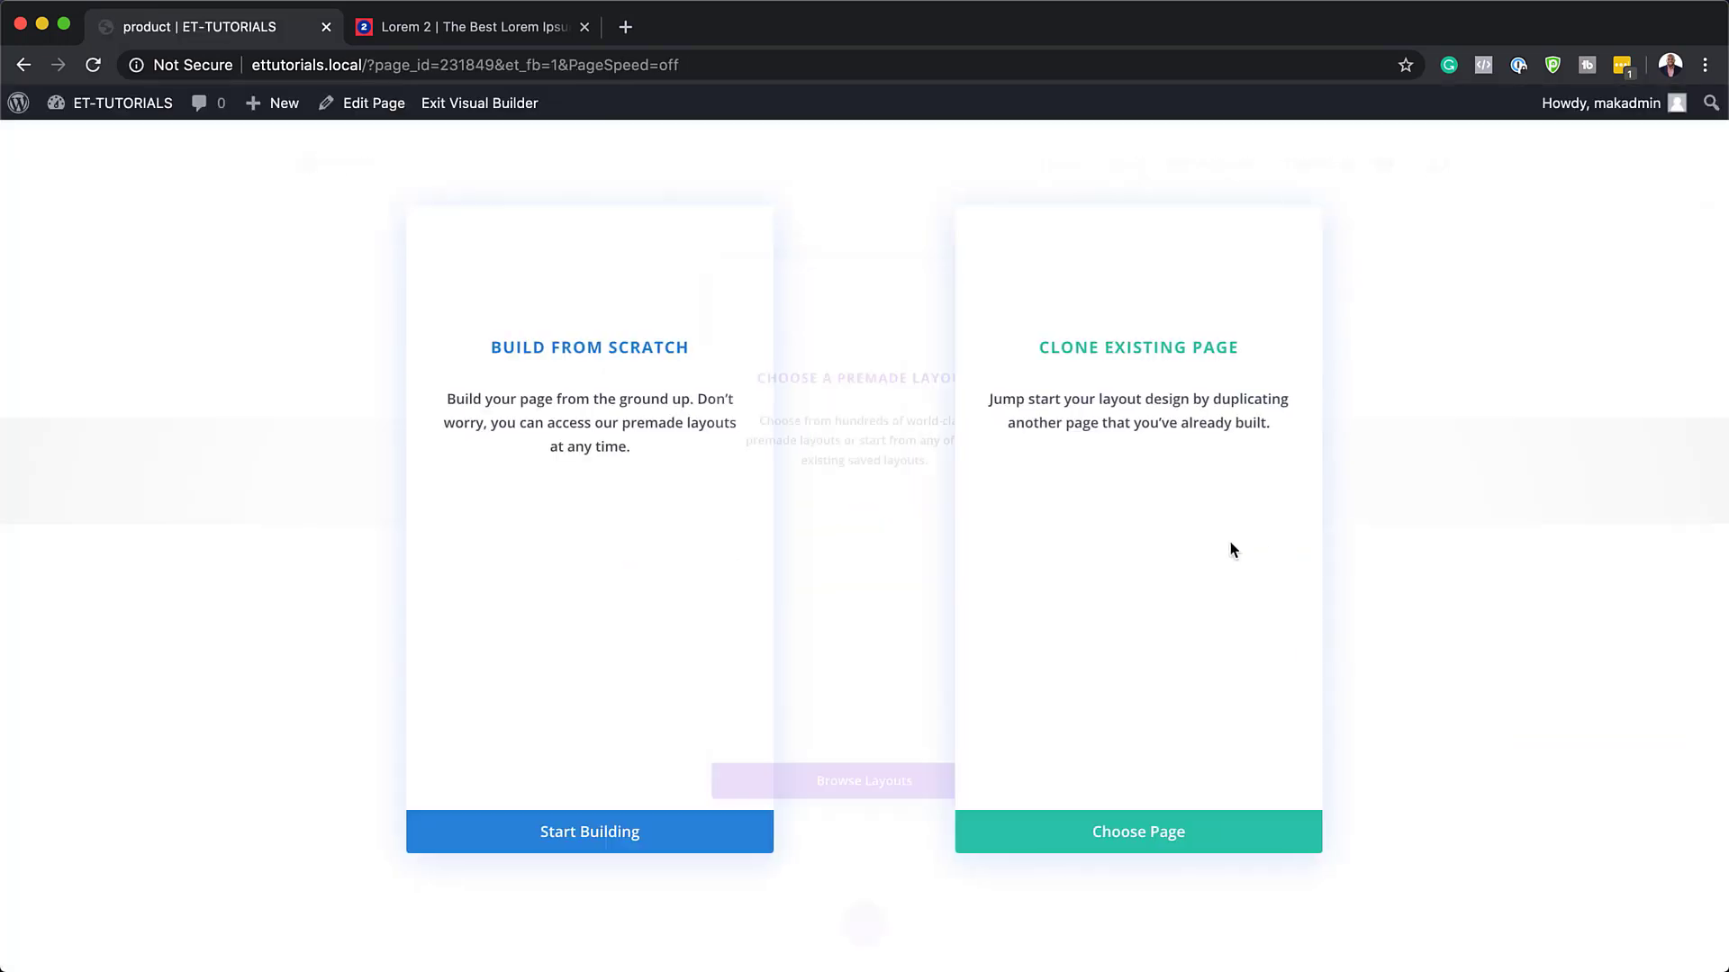
pyautogui.click(465, 838)
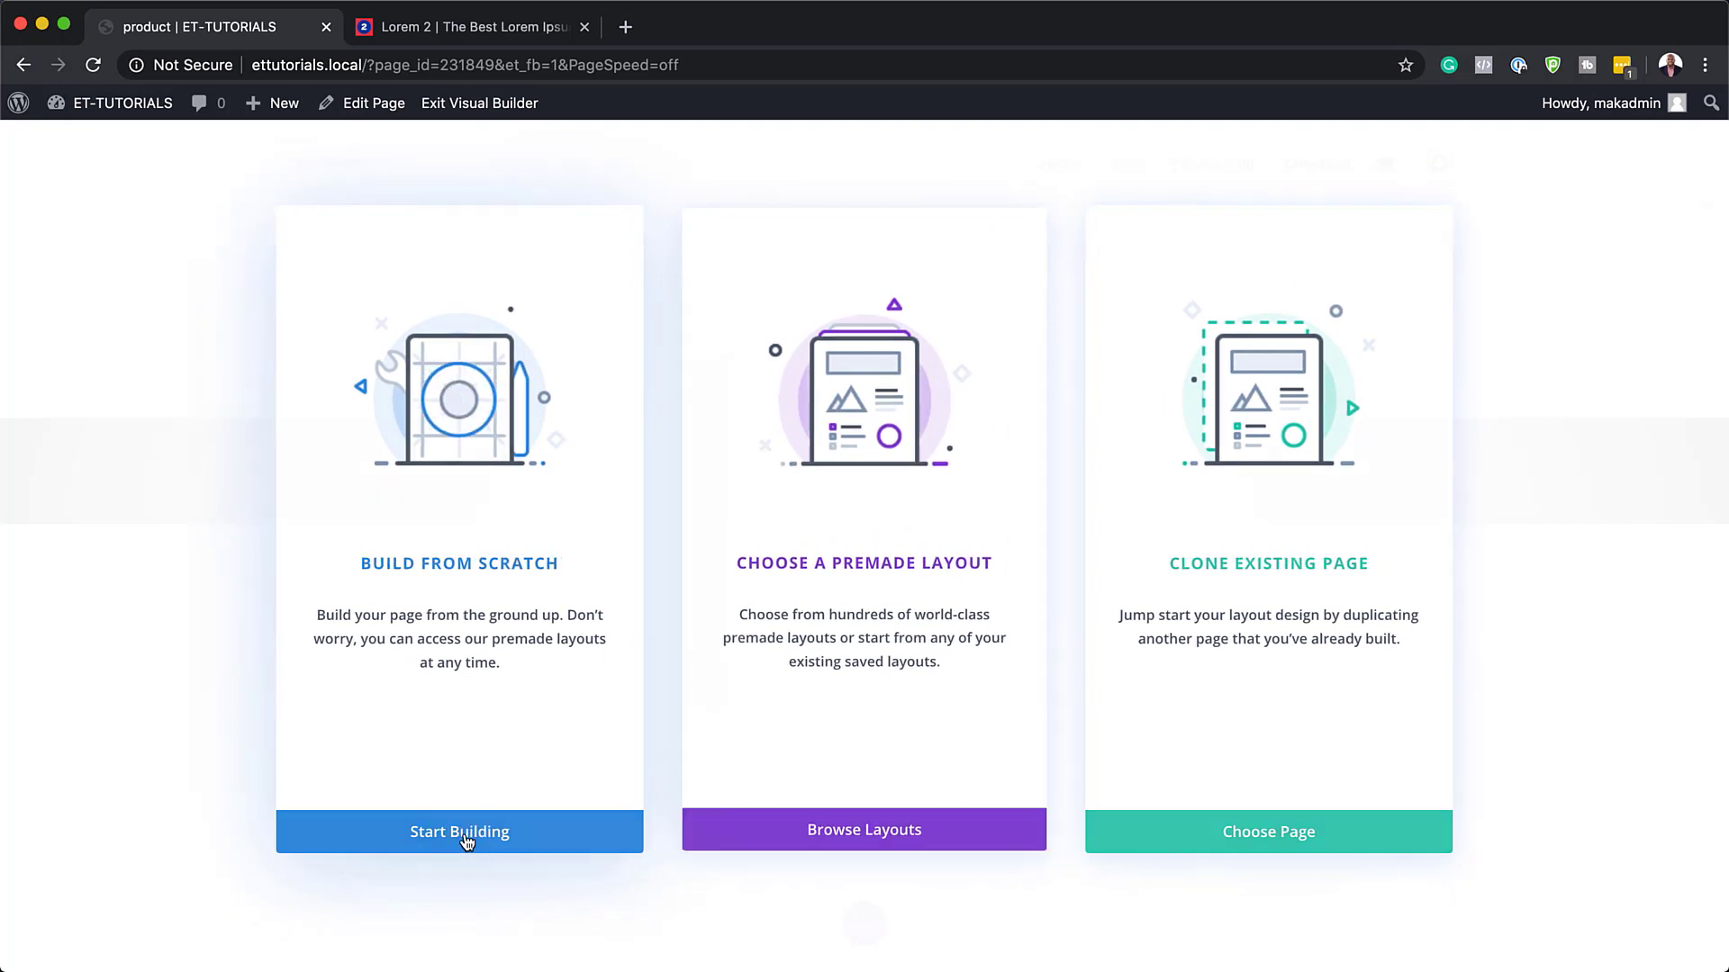
pyautogui.click(1049, 361)
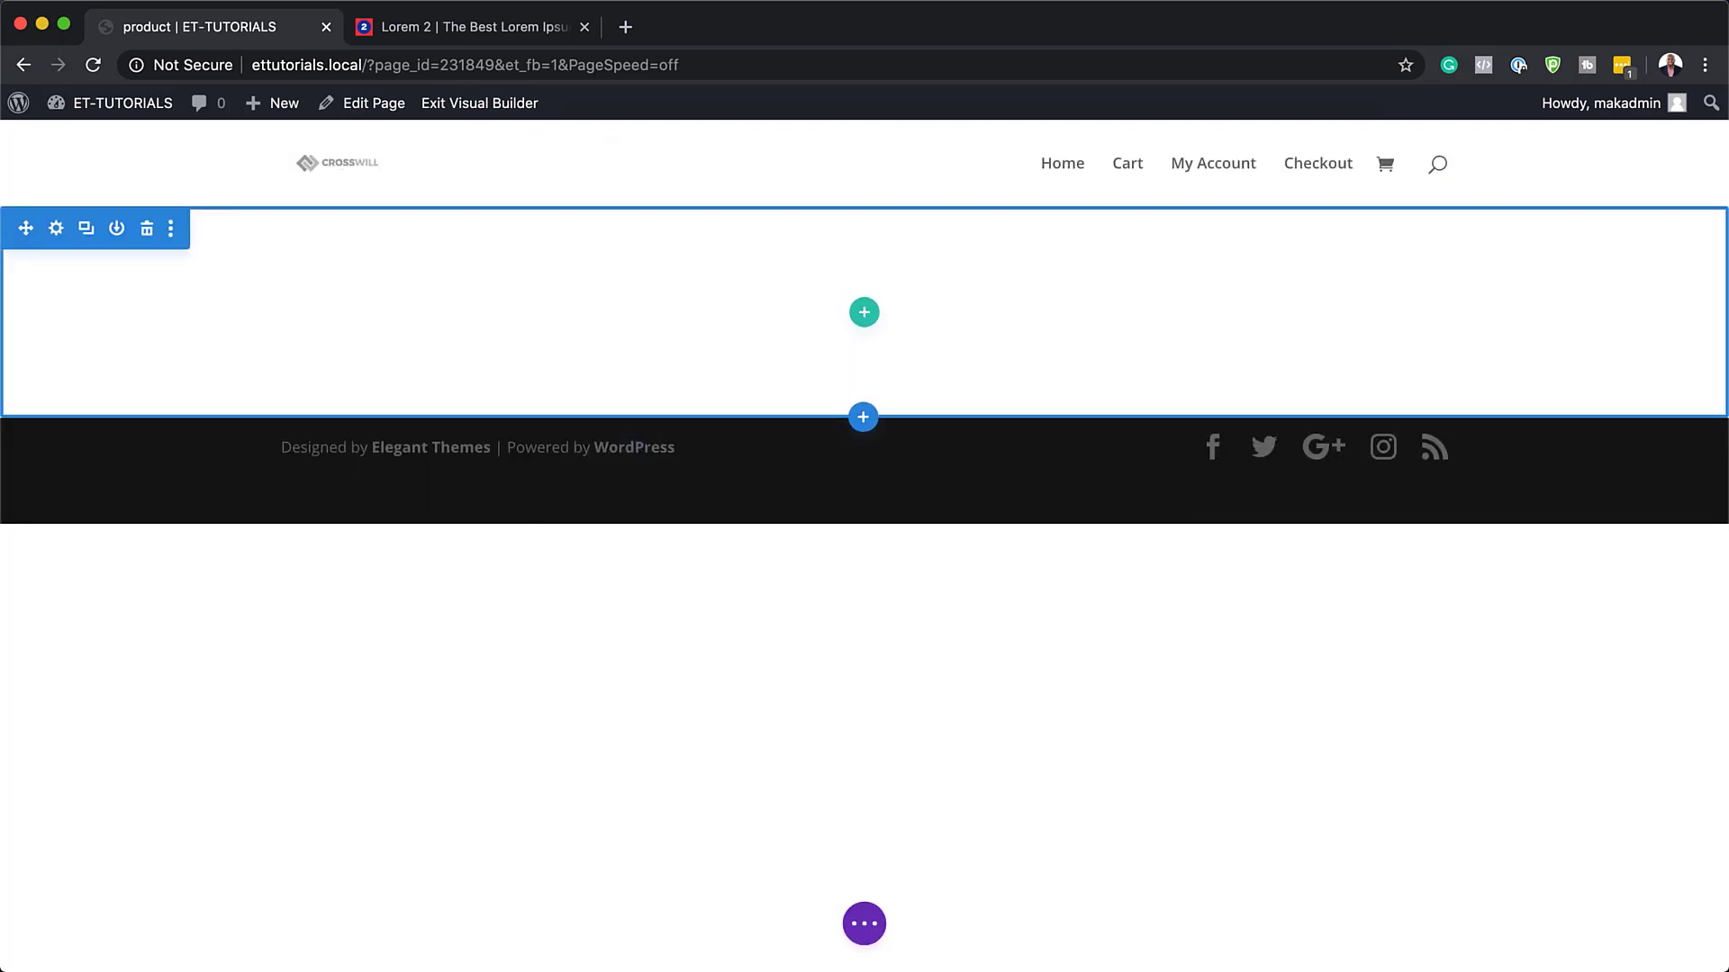
# - Give the empty section the background image frame-background-desktop.jpg from the media library
pyautogui.moveTo(115, 282)
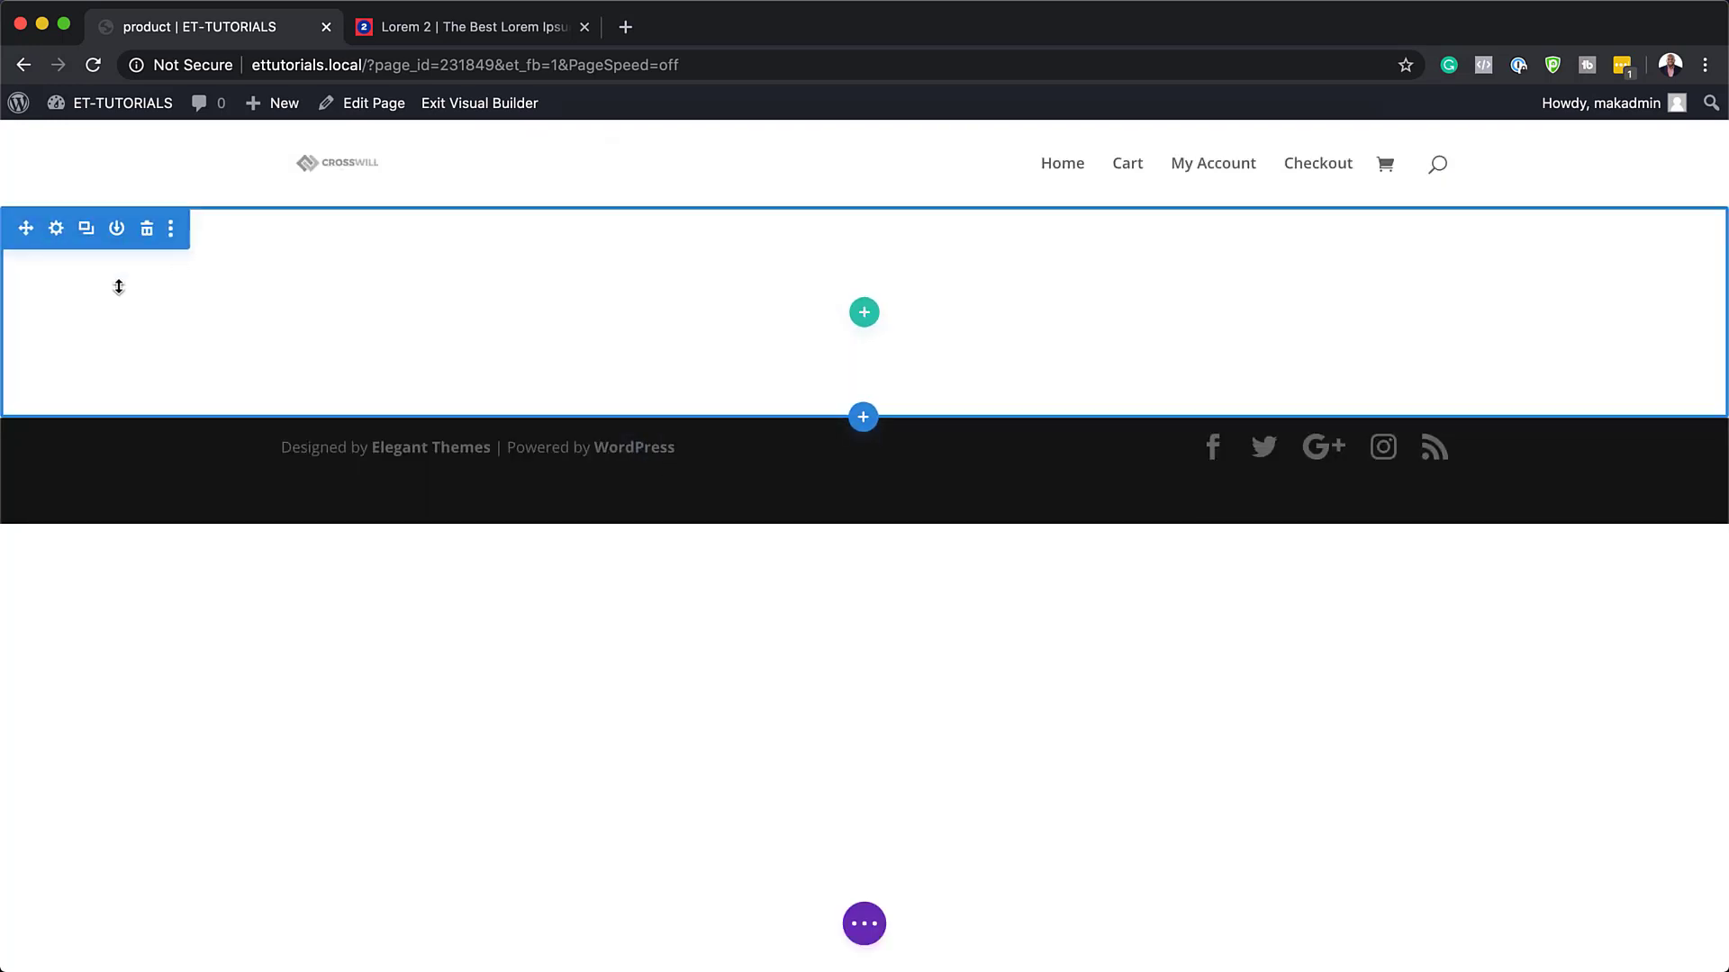
pyautogui.click(57, 230)
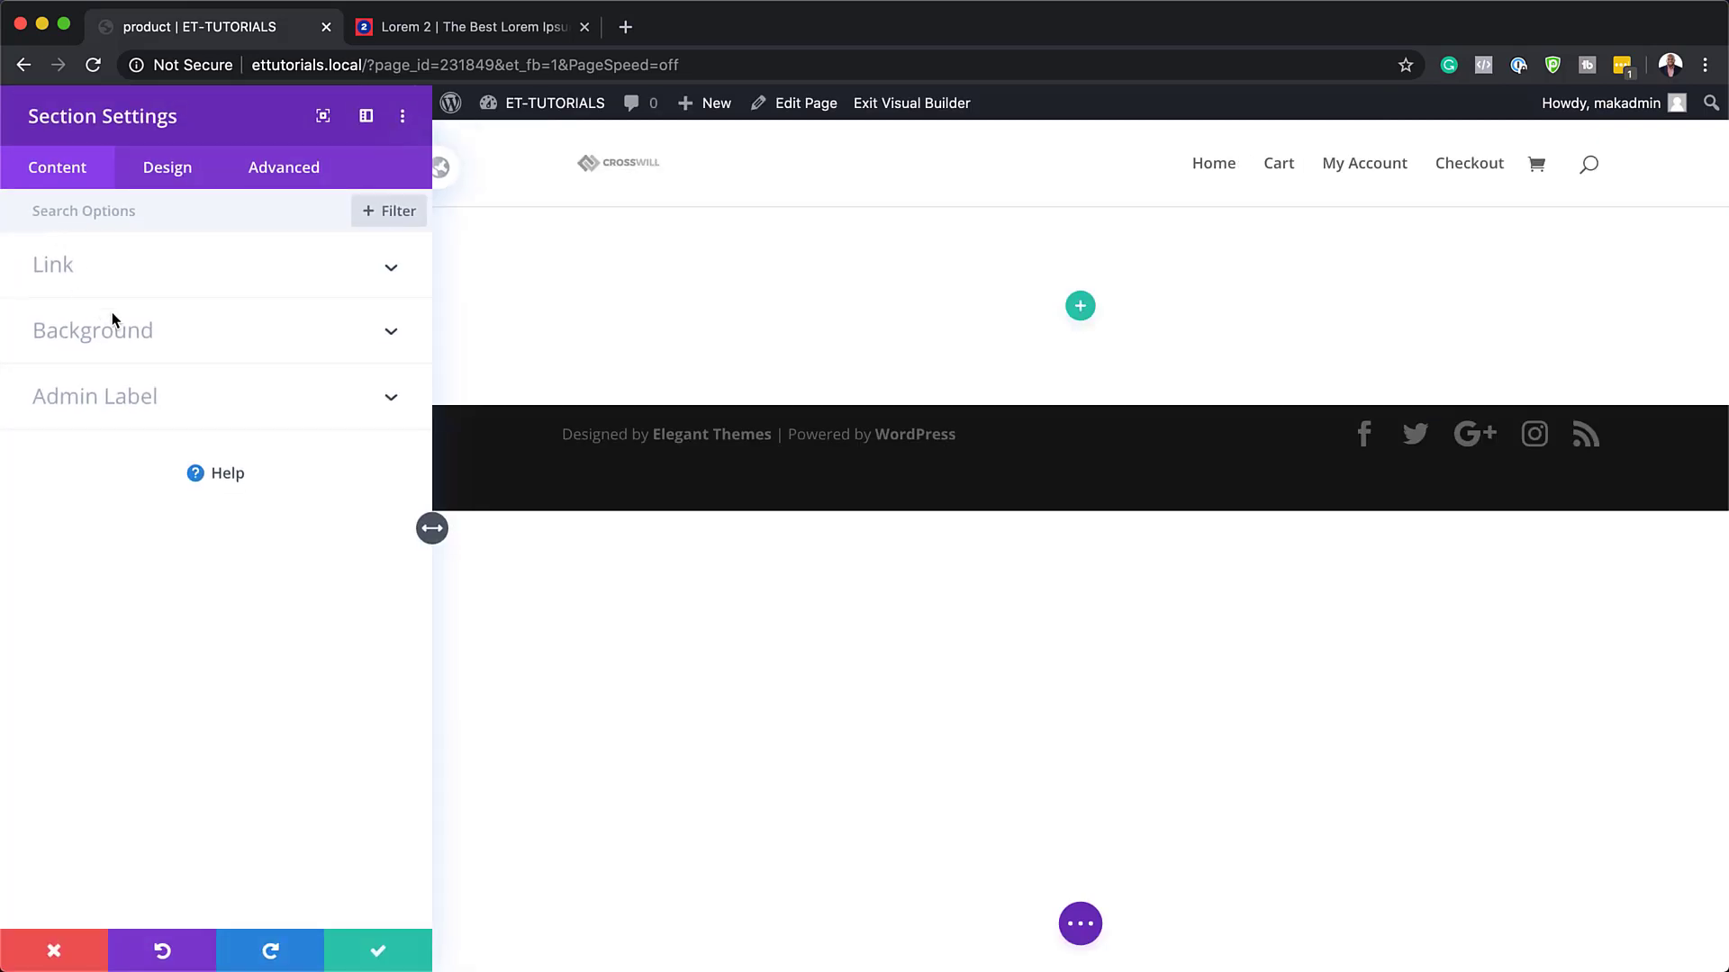
pyautogui.click(121, 338)
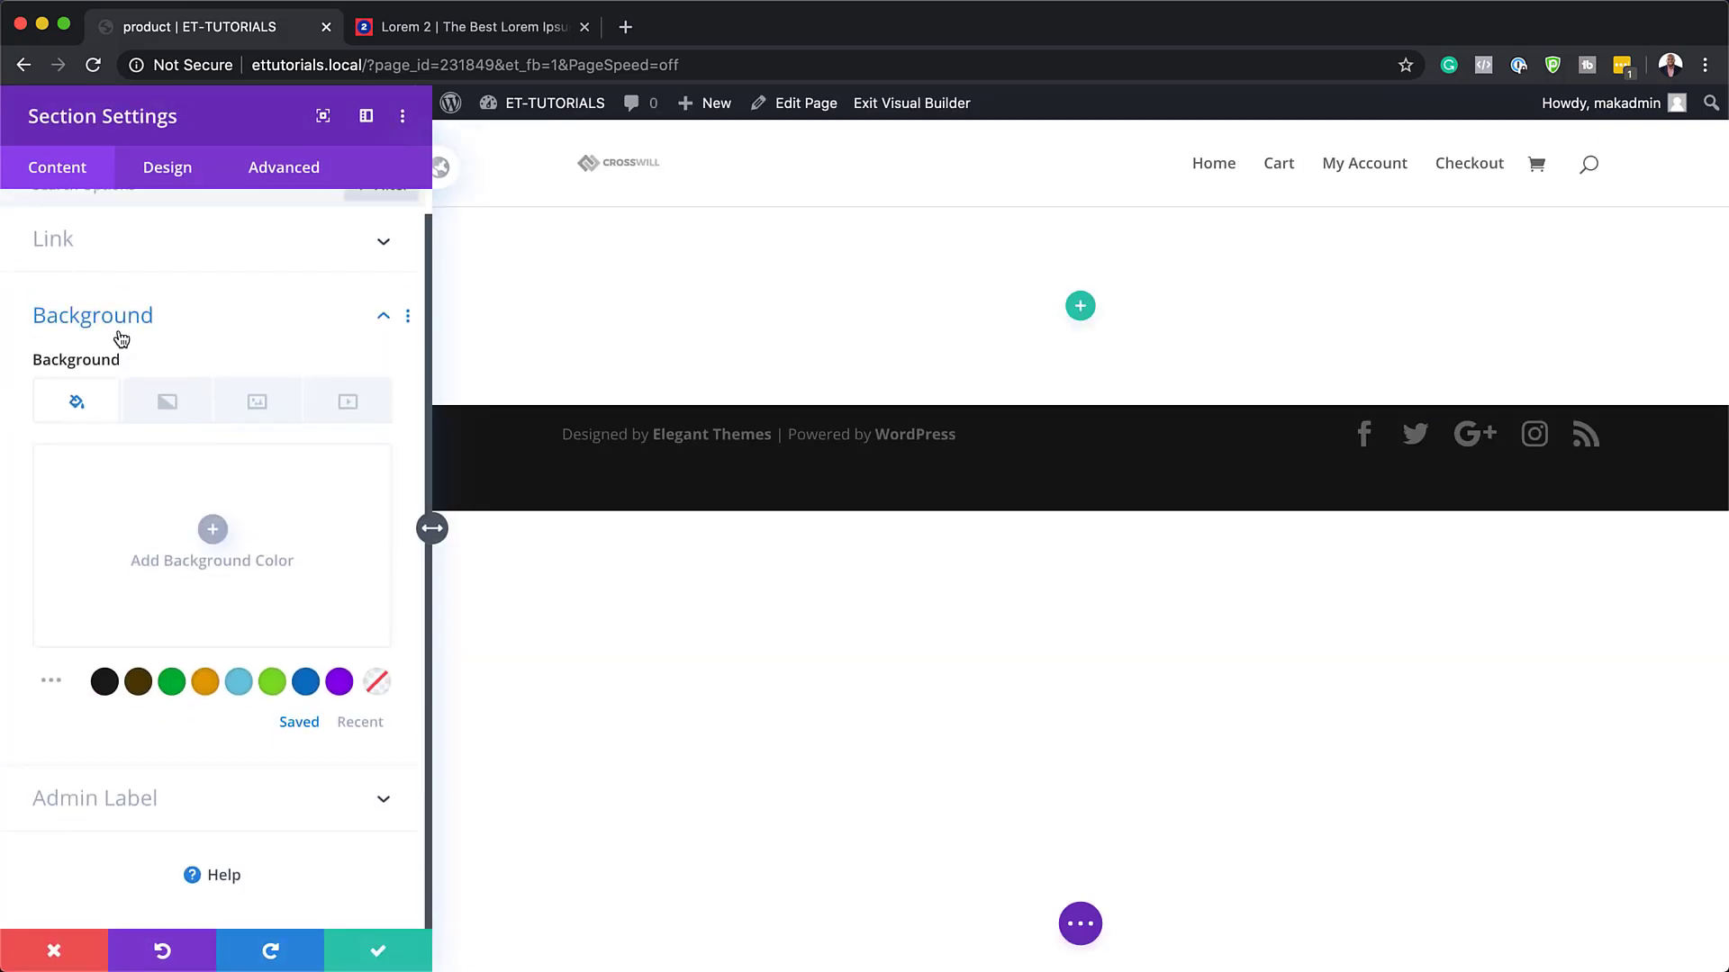
pyautogui.click(278, 411)
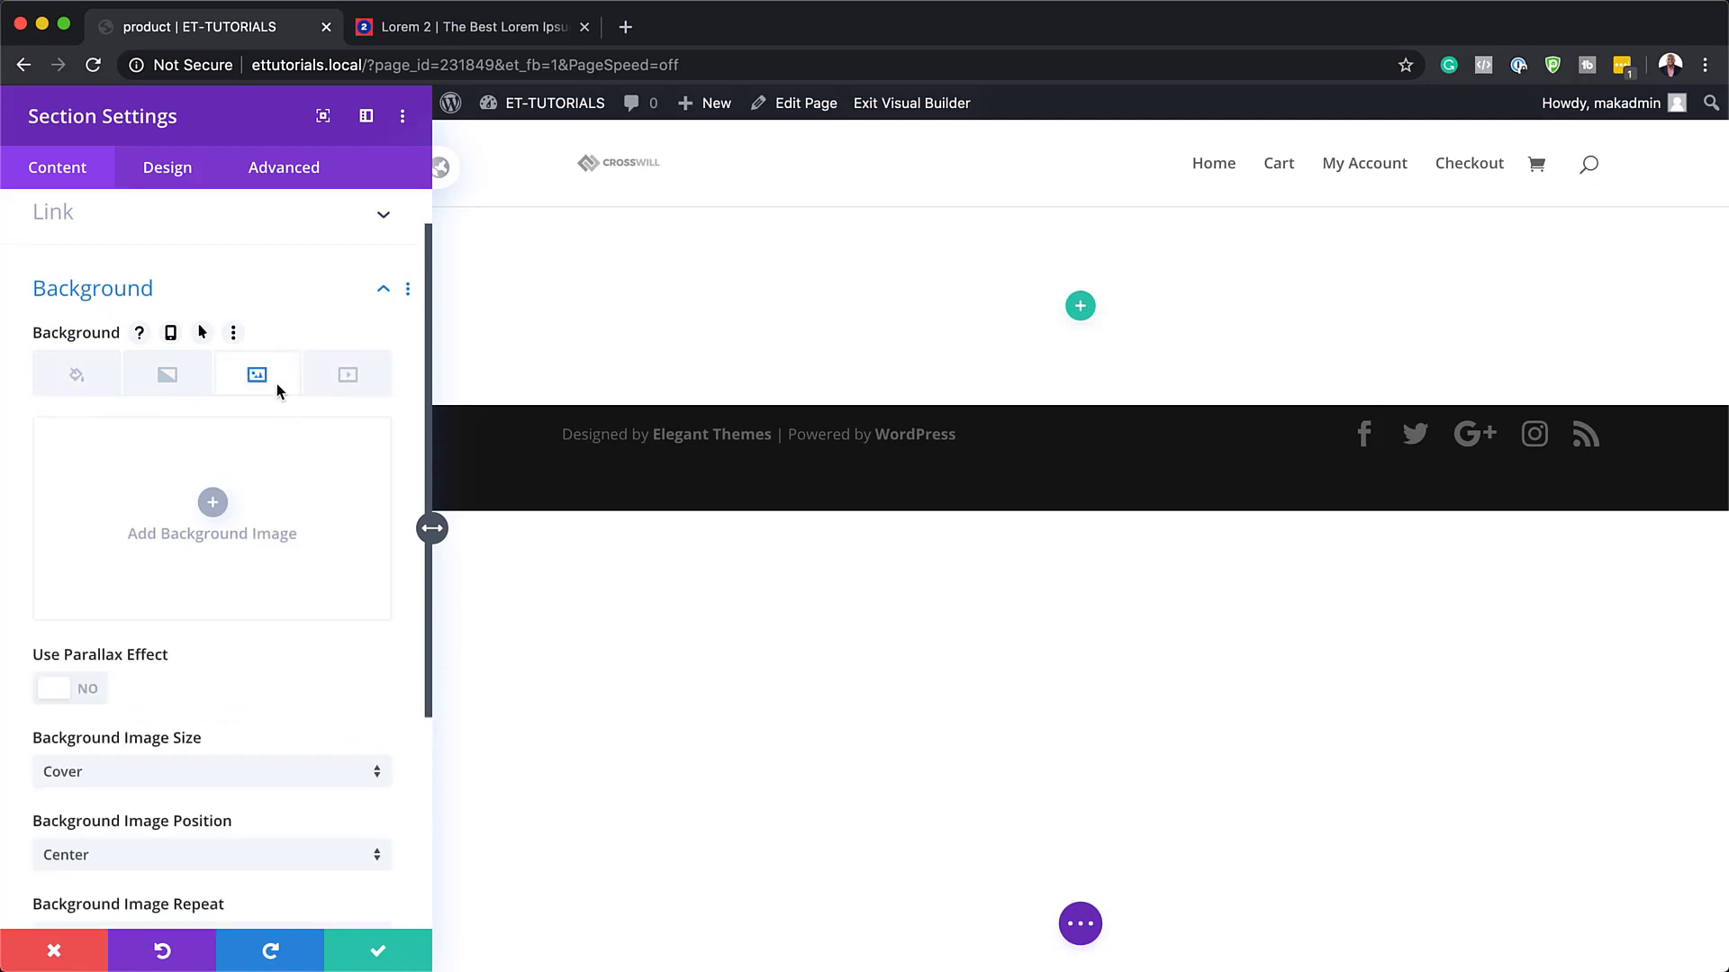
pyautogui.click(212, 504)
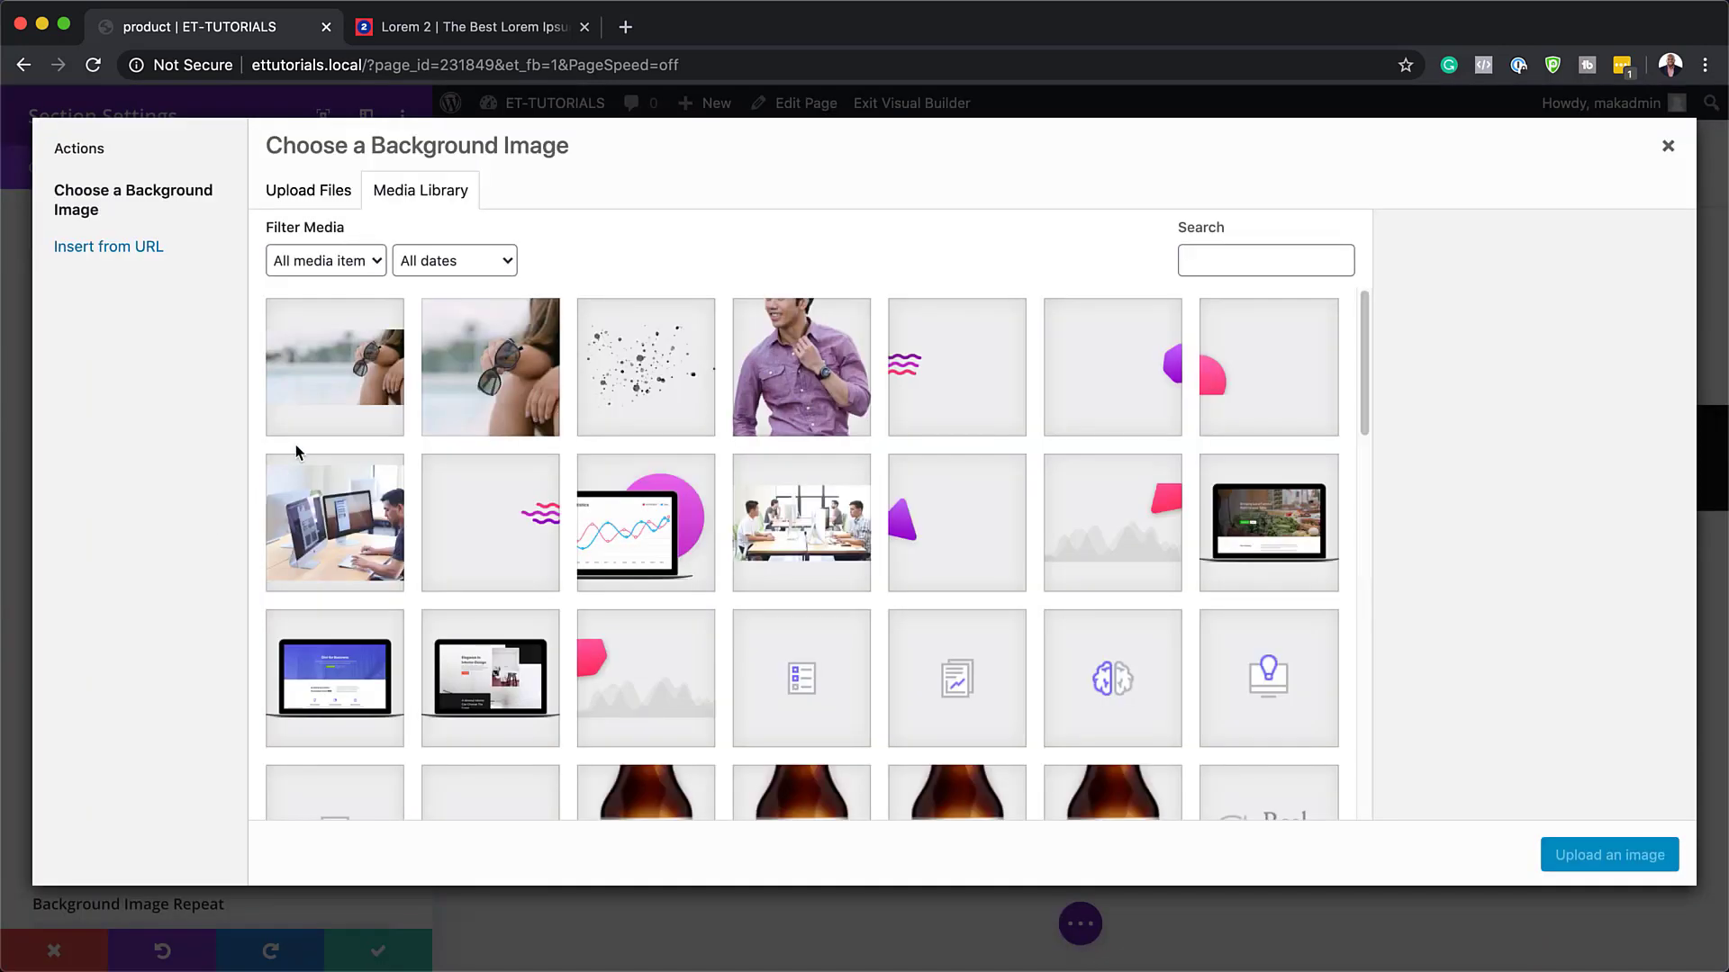
pyautogui.click(361, 384)
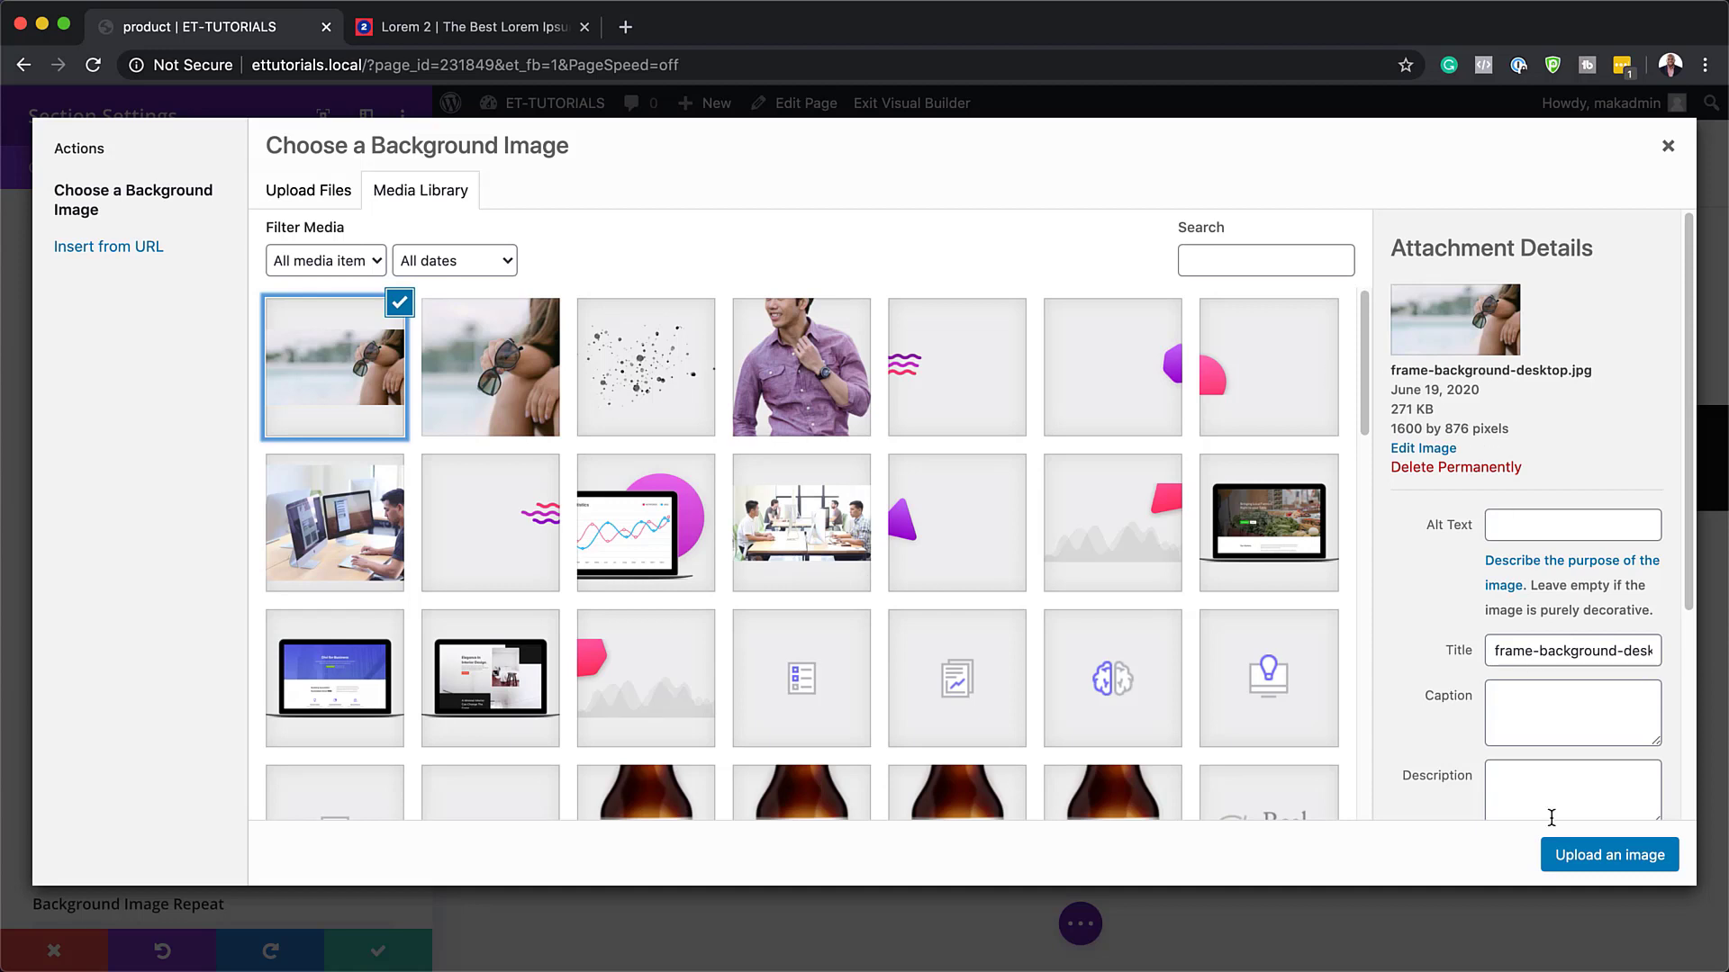
pyautogui.click(1595, 862)
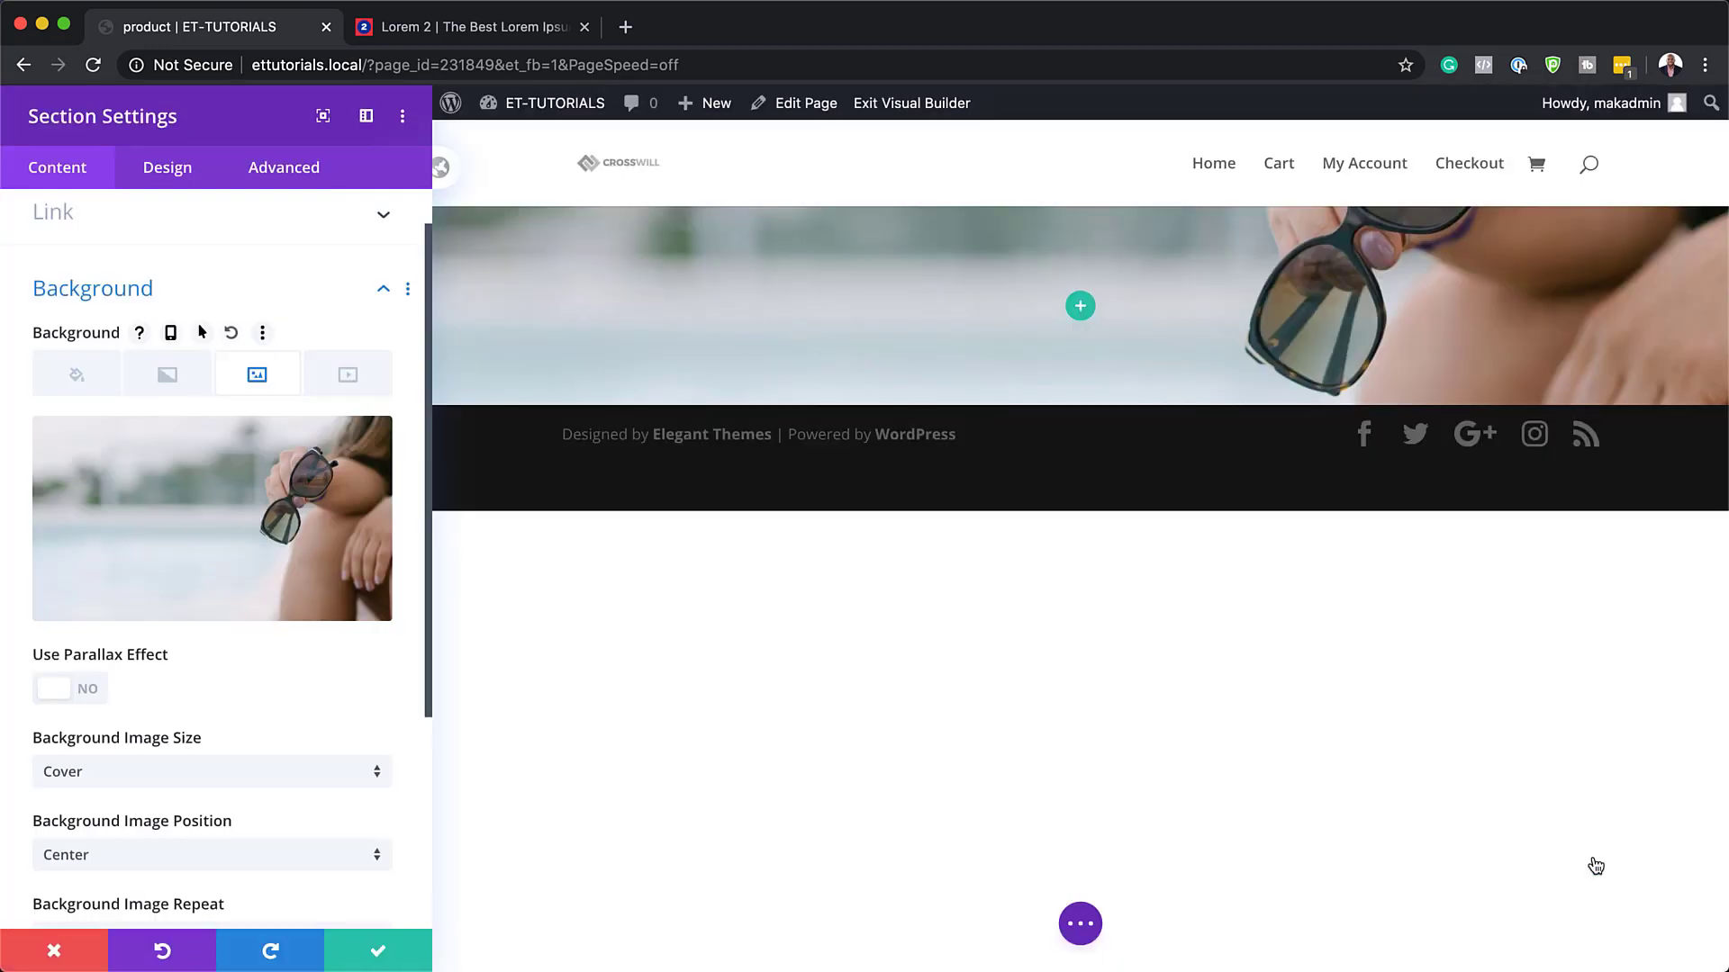
# - Set the section's background image size to Fit and its position to Top Center
pyautogui.scroll(-1, 305, 752)
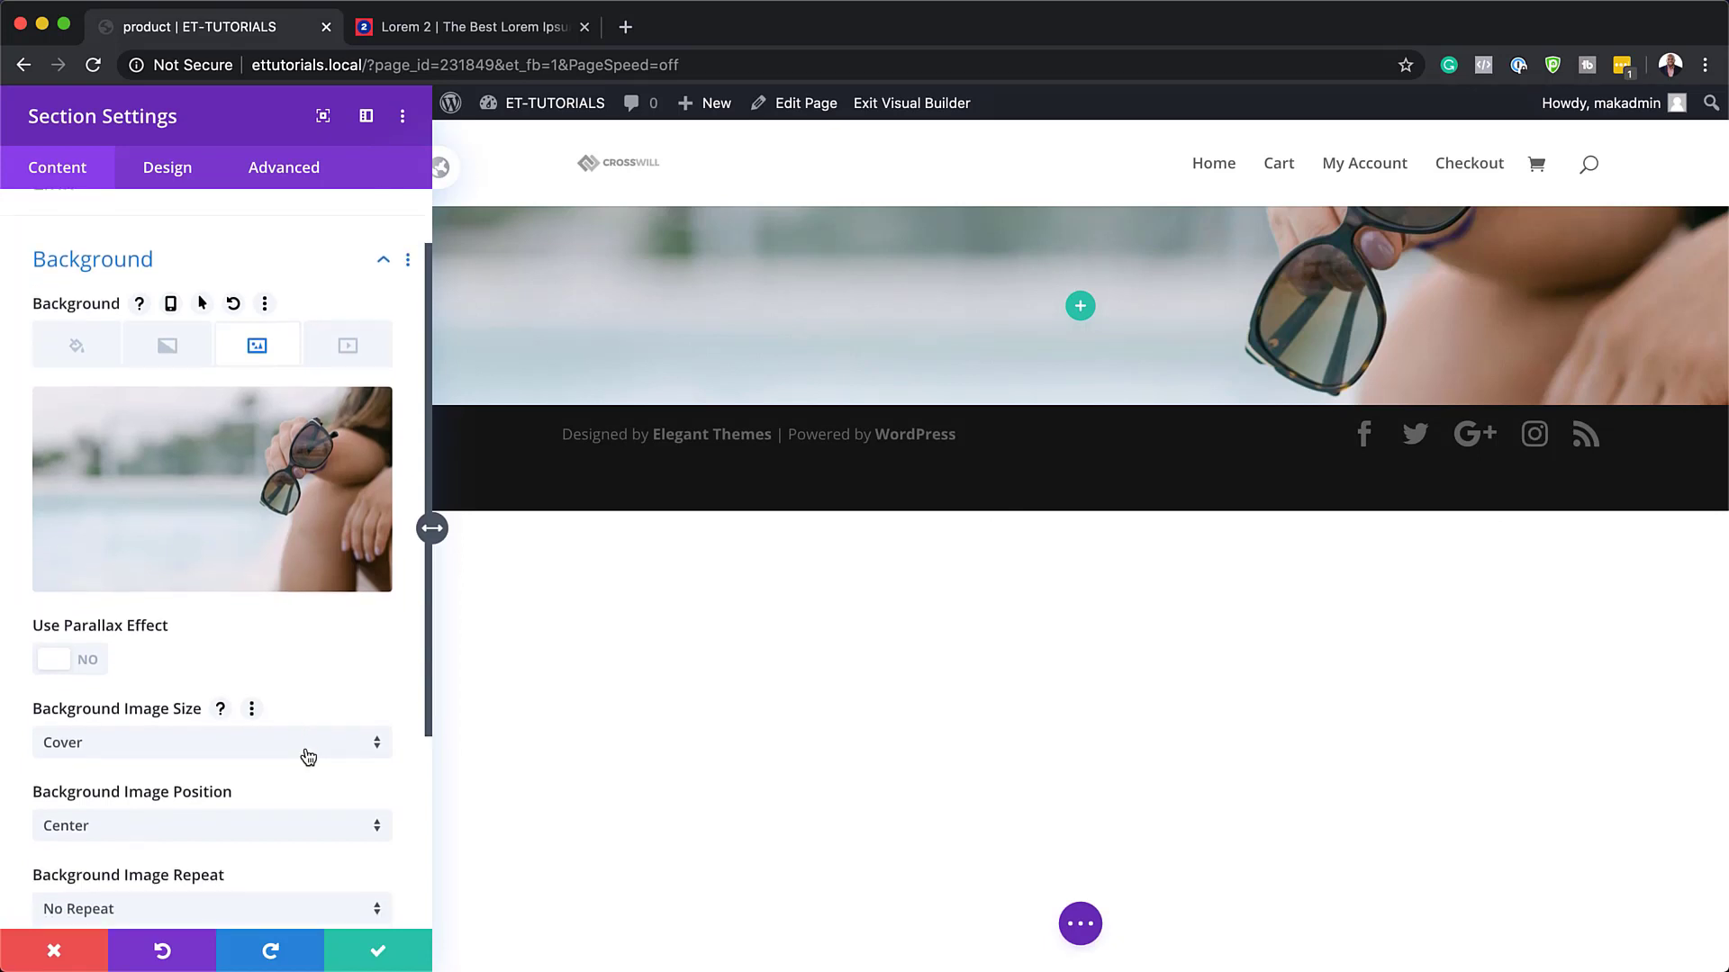
pyautogui.scroll(-2, 306, 750)
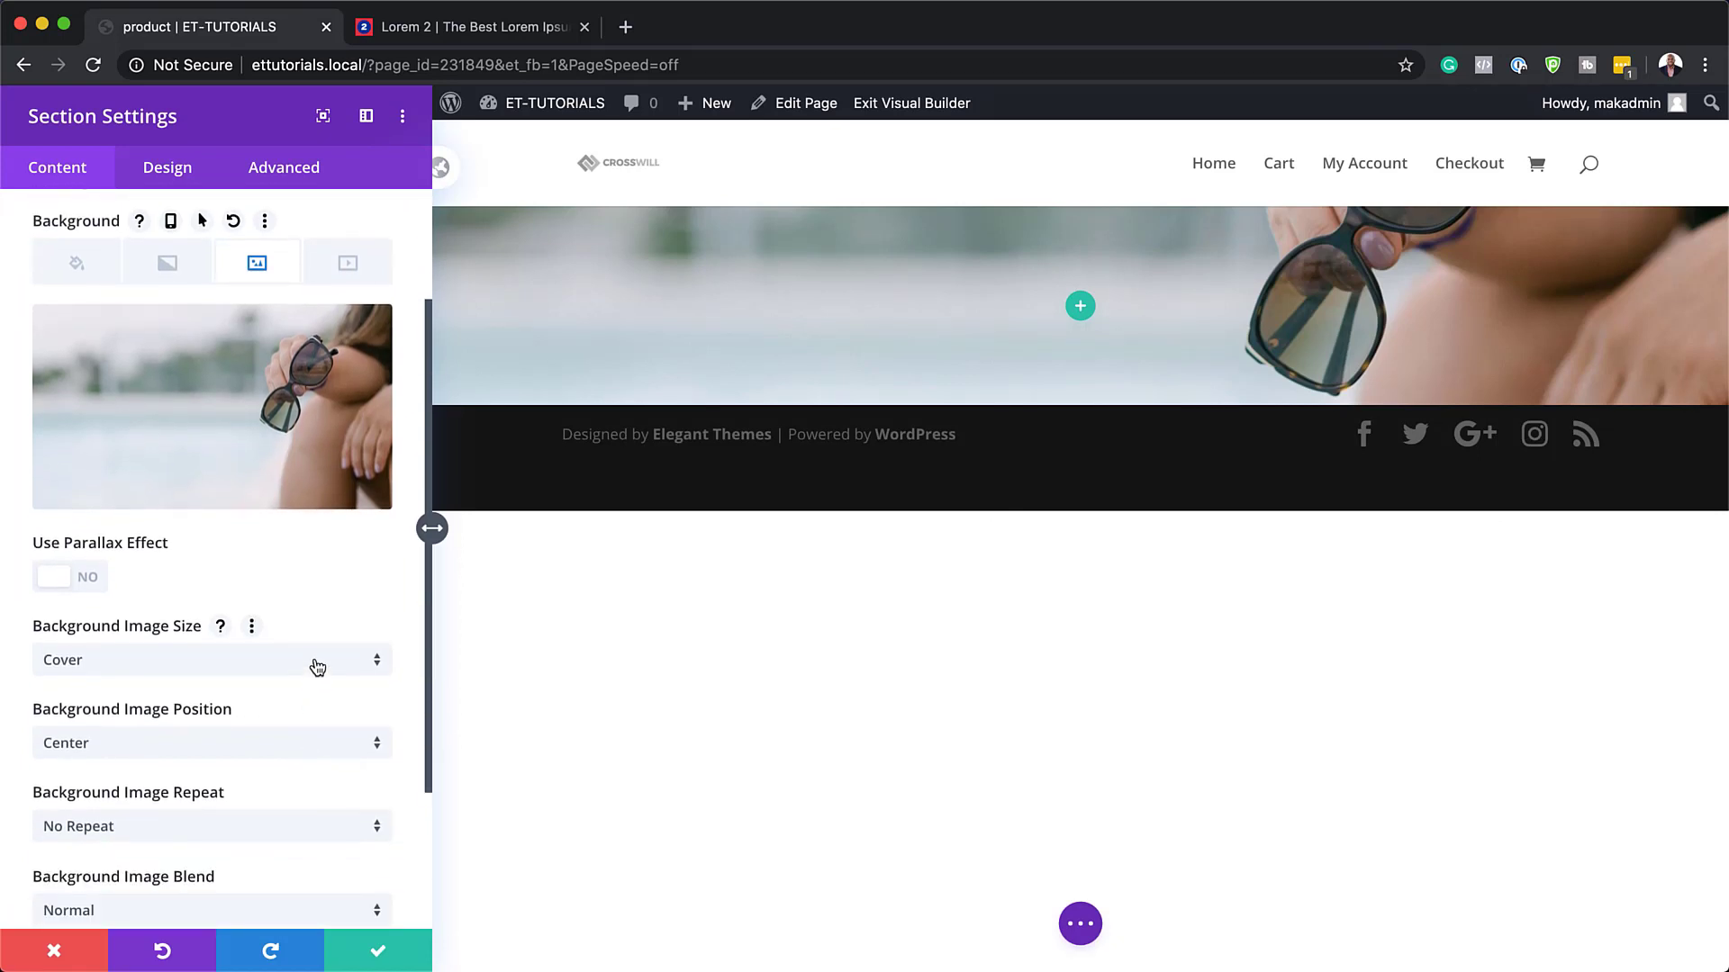
pyautogui.click(316, 666)
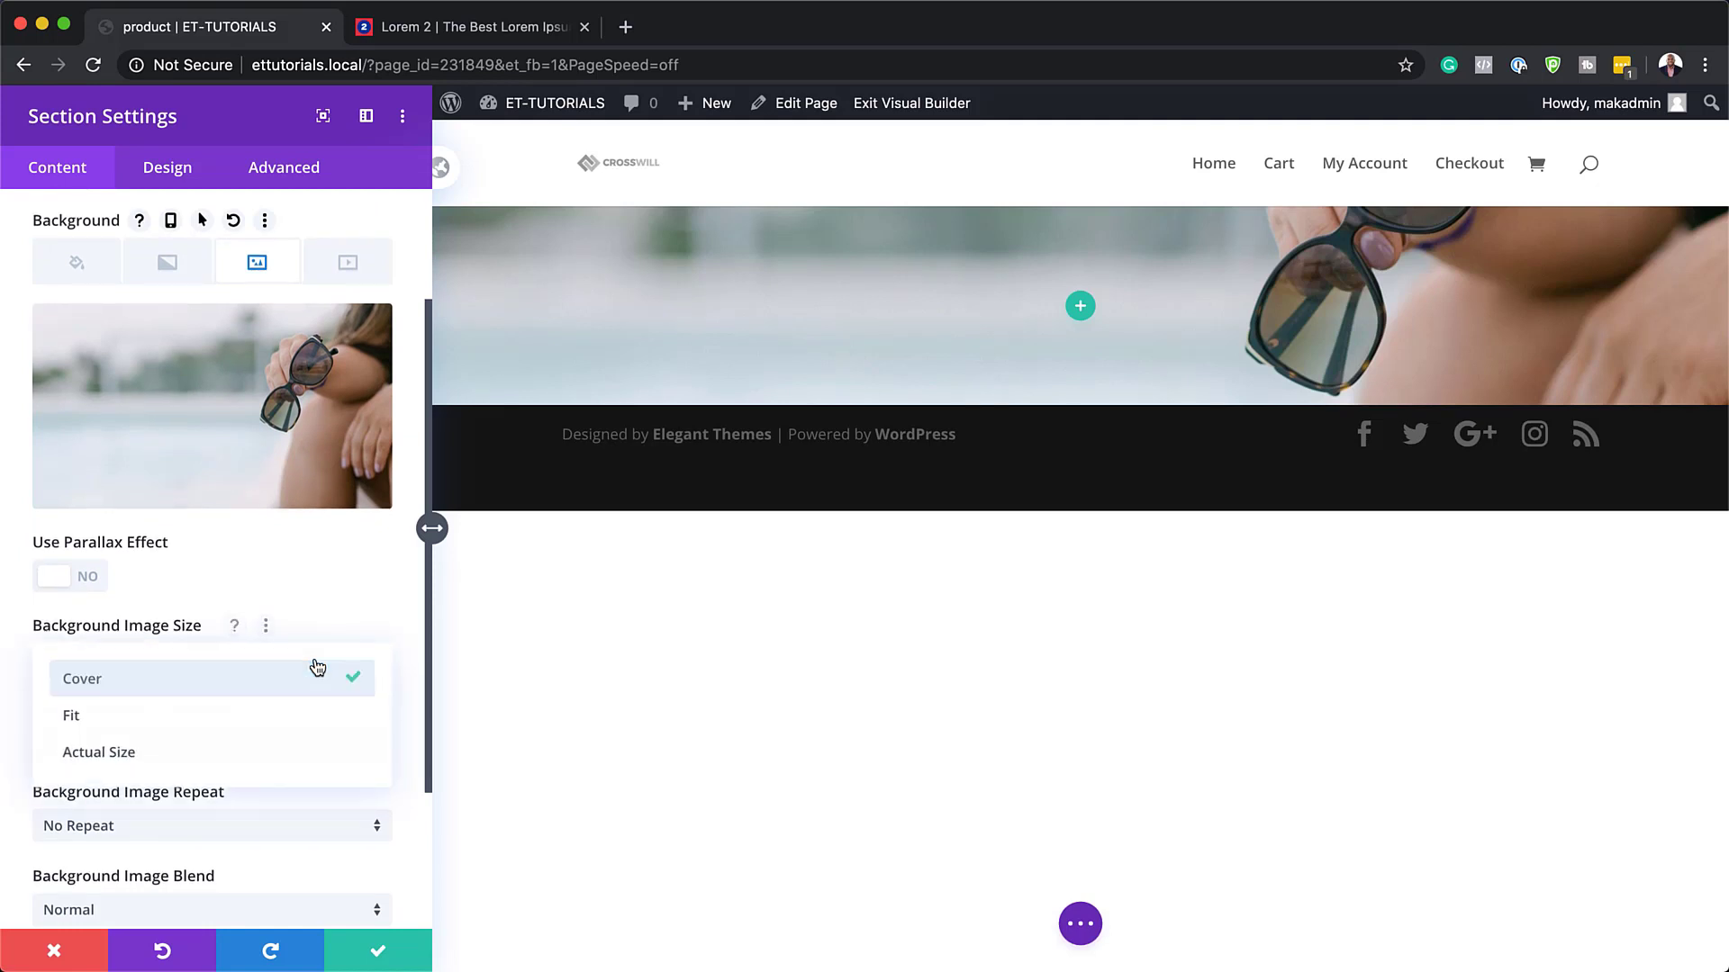
pyautogui.click(309, 713)
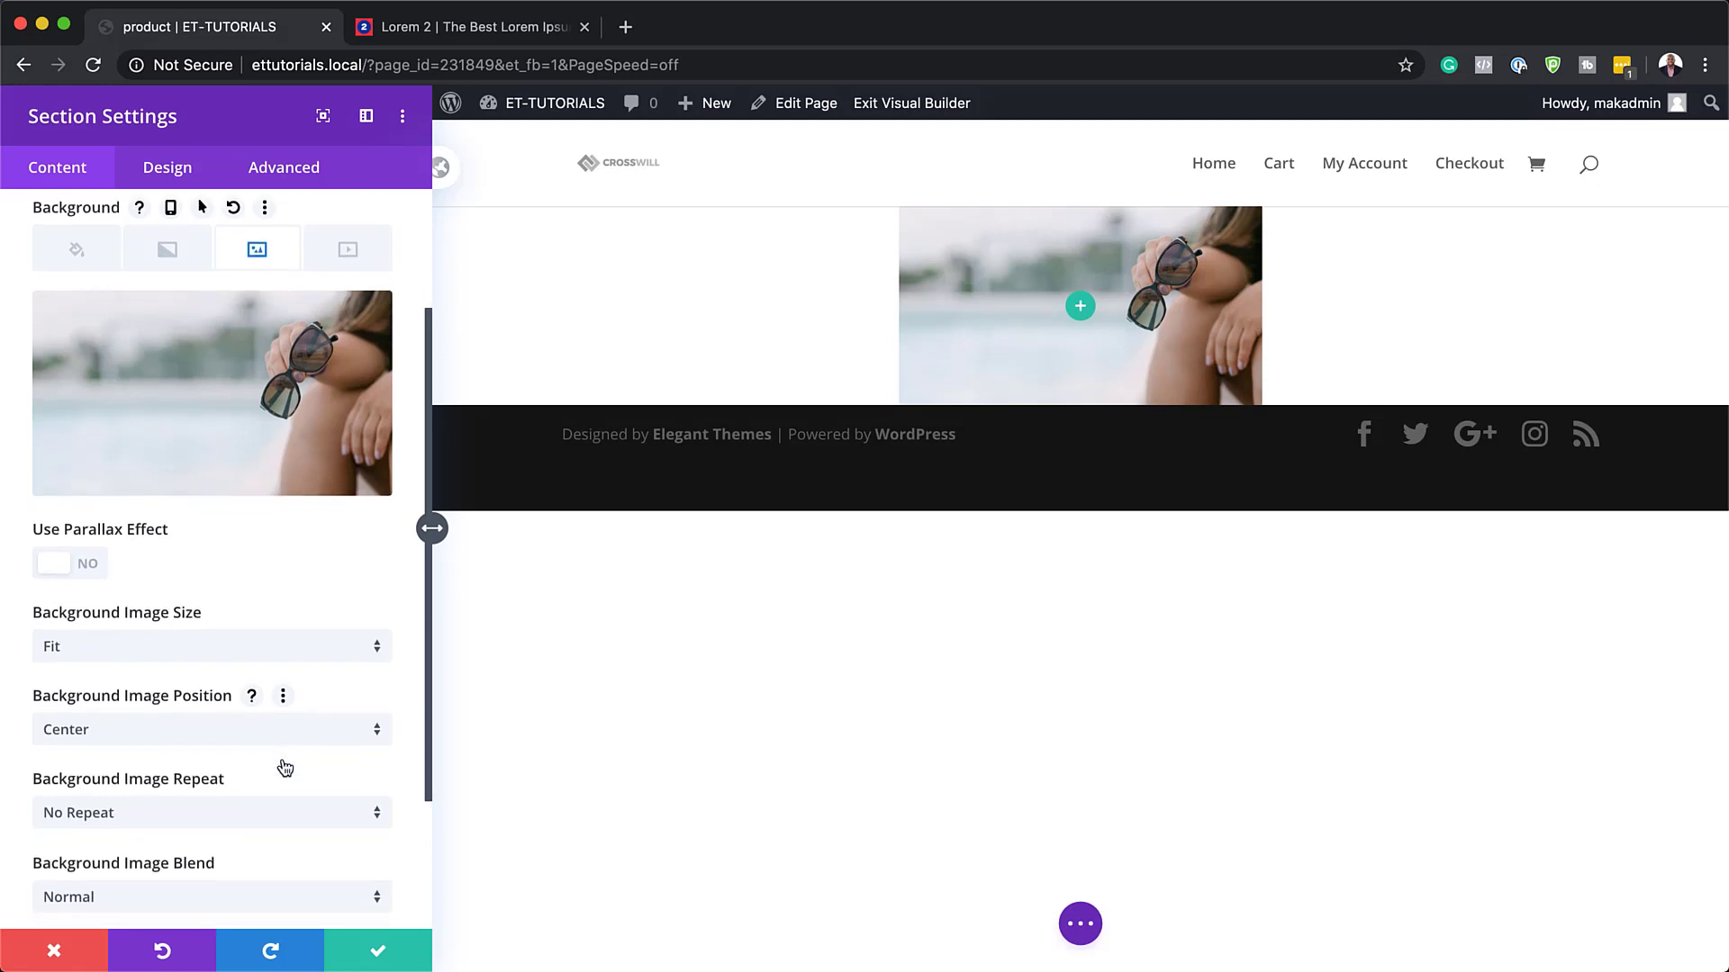
pyautogui.scroll(-2, 285, 767)
pyautogui.click(292, 706)
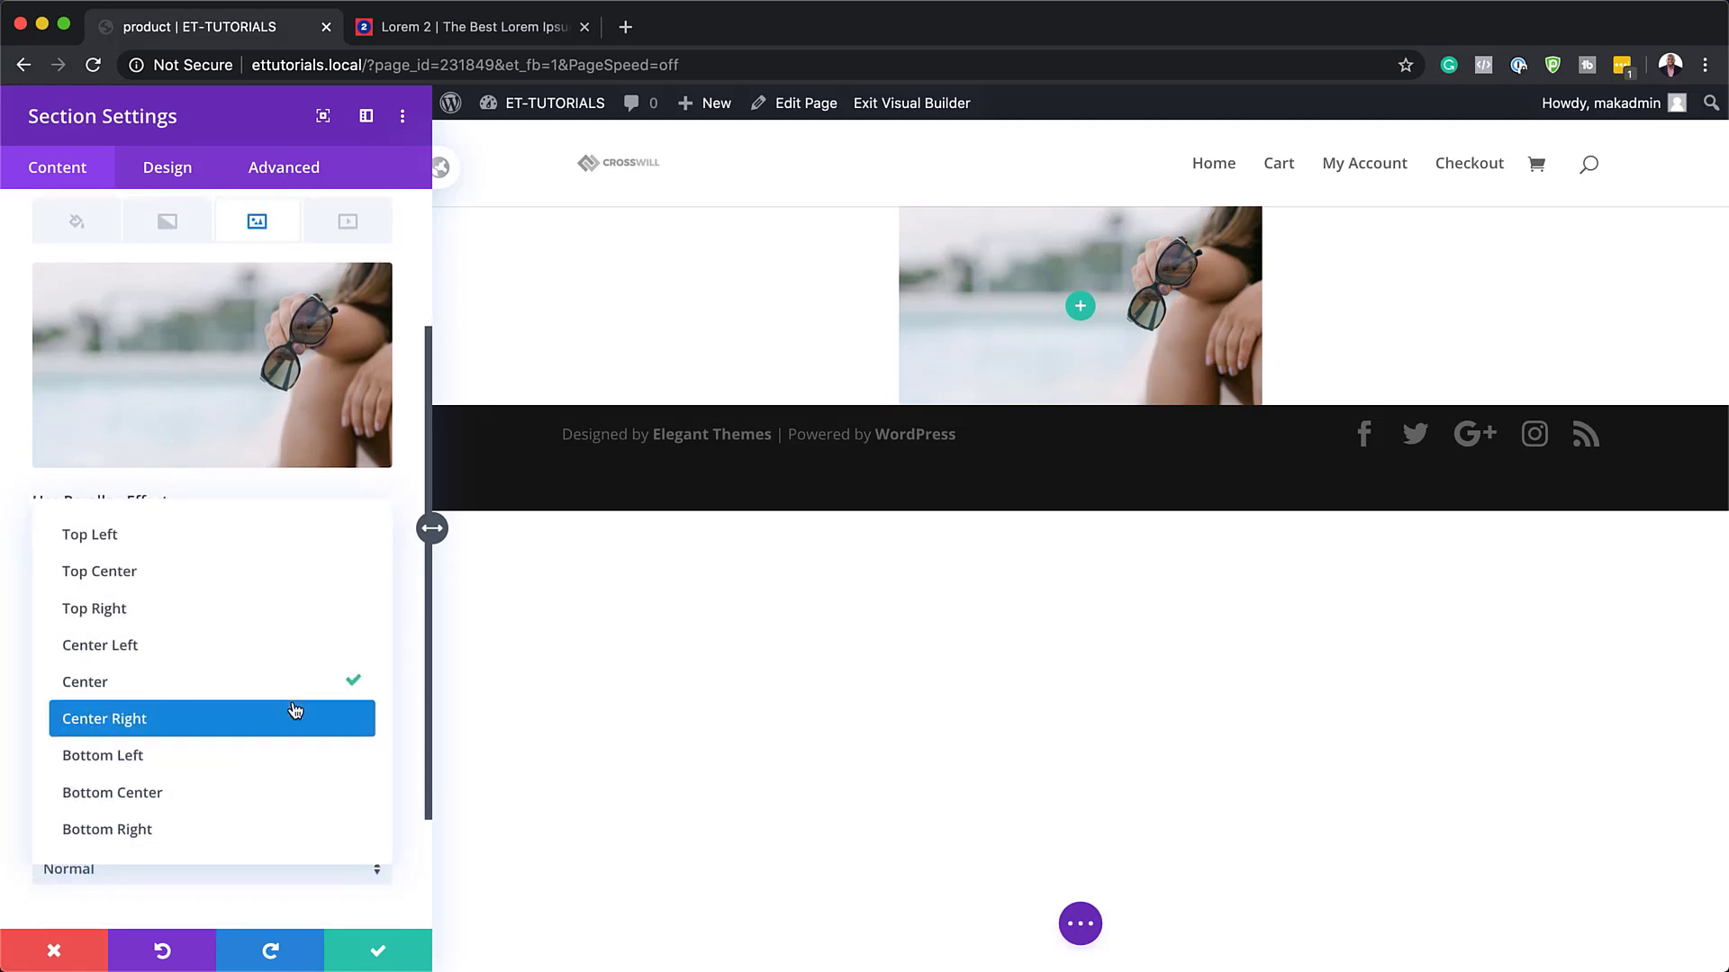
pyautogui.click(290, 583)
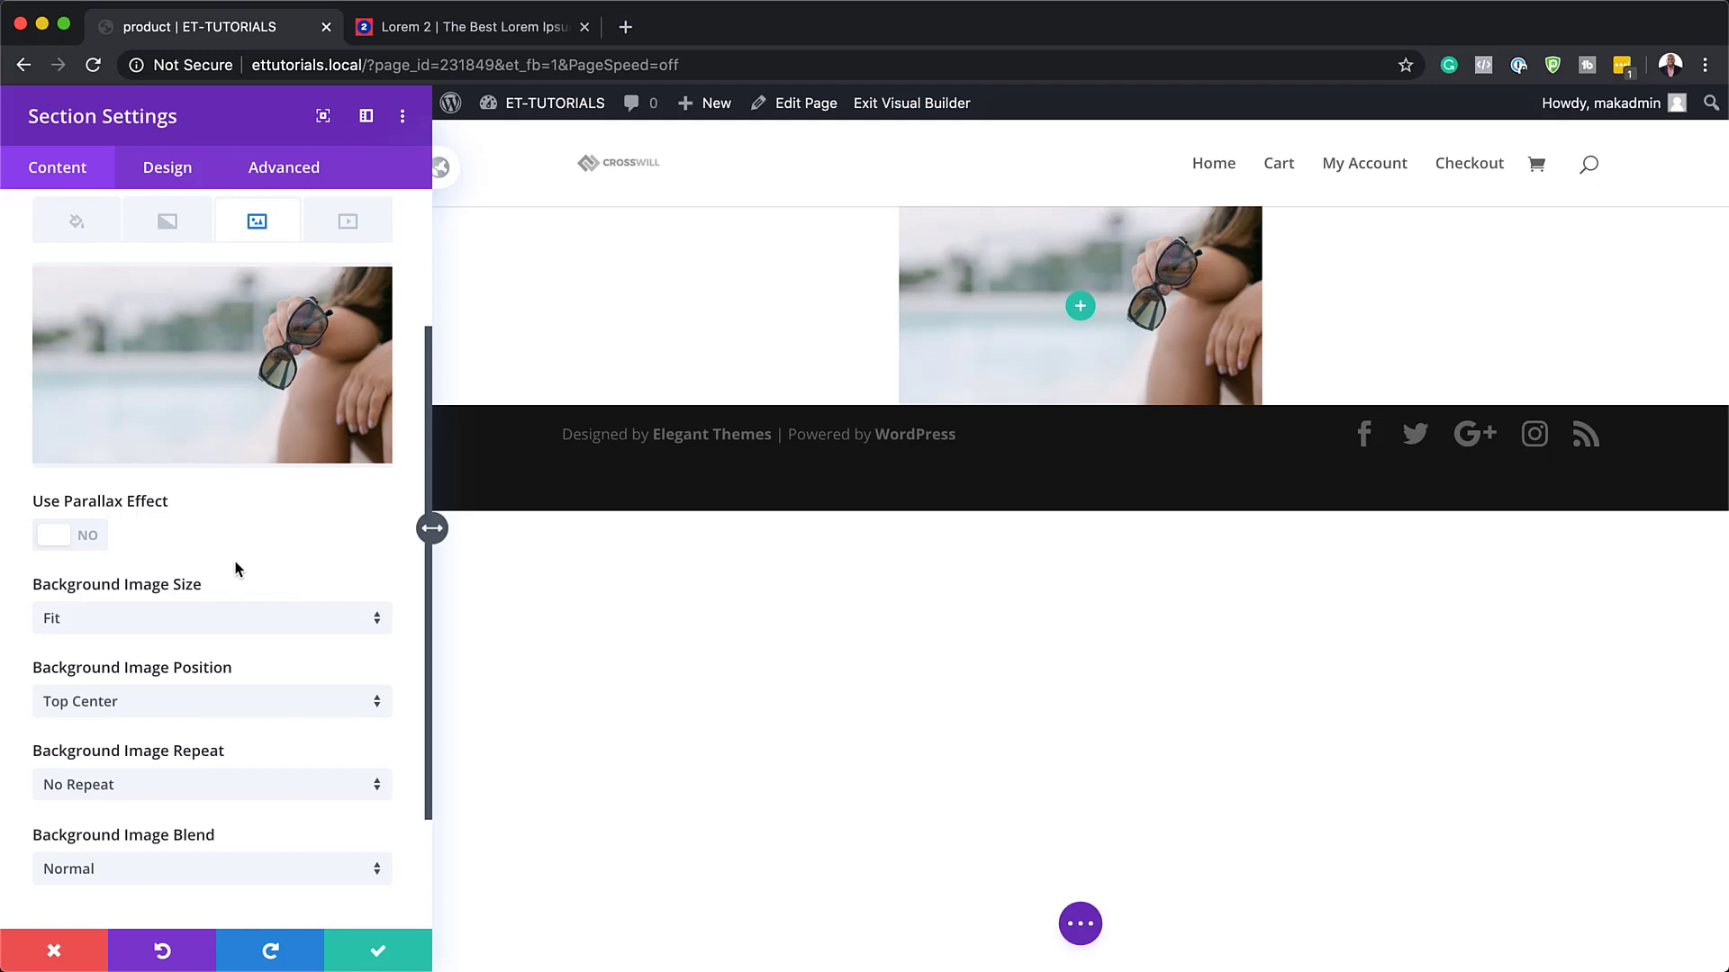
# - Enable responsive backgrounds for the section and replace the tablet background image with frame-background-tablet-mobile.jpg
pyautogui.scroll(5, 236, 566)
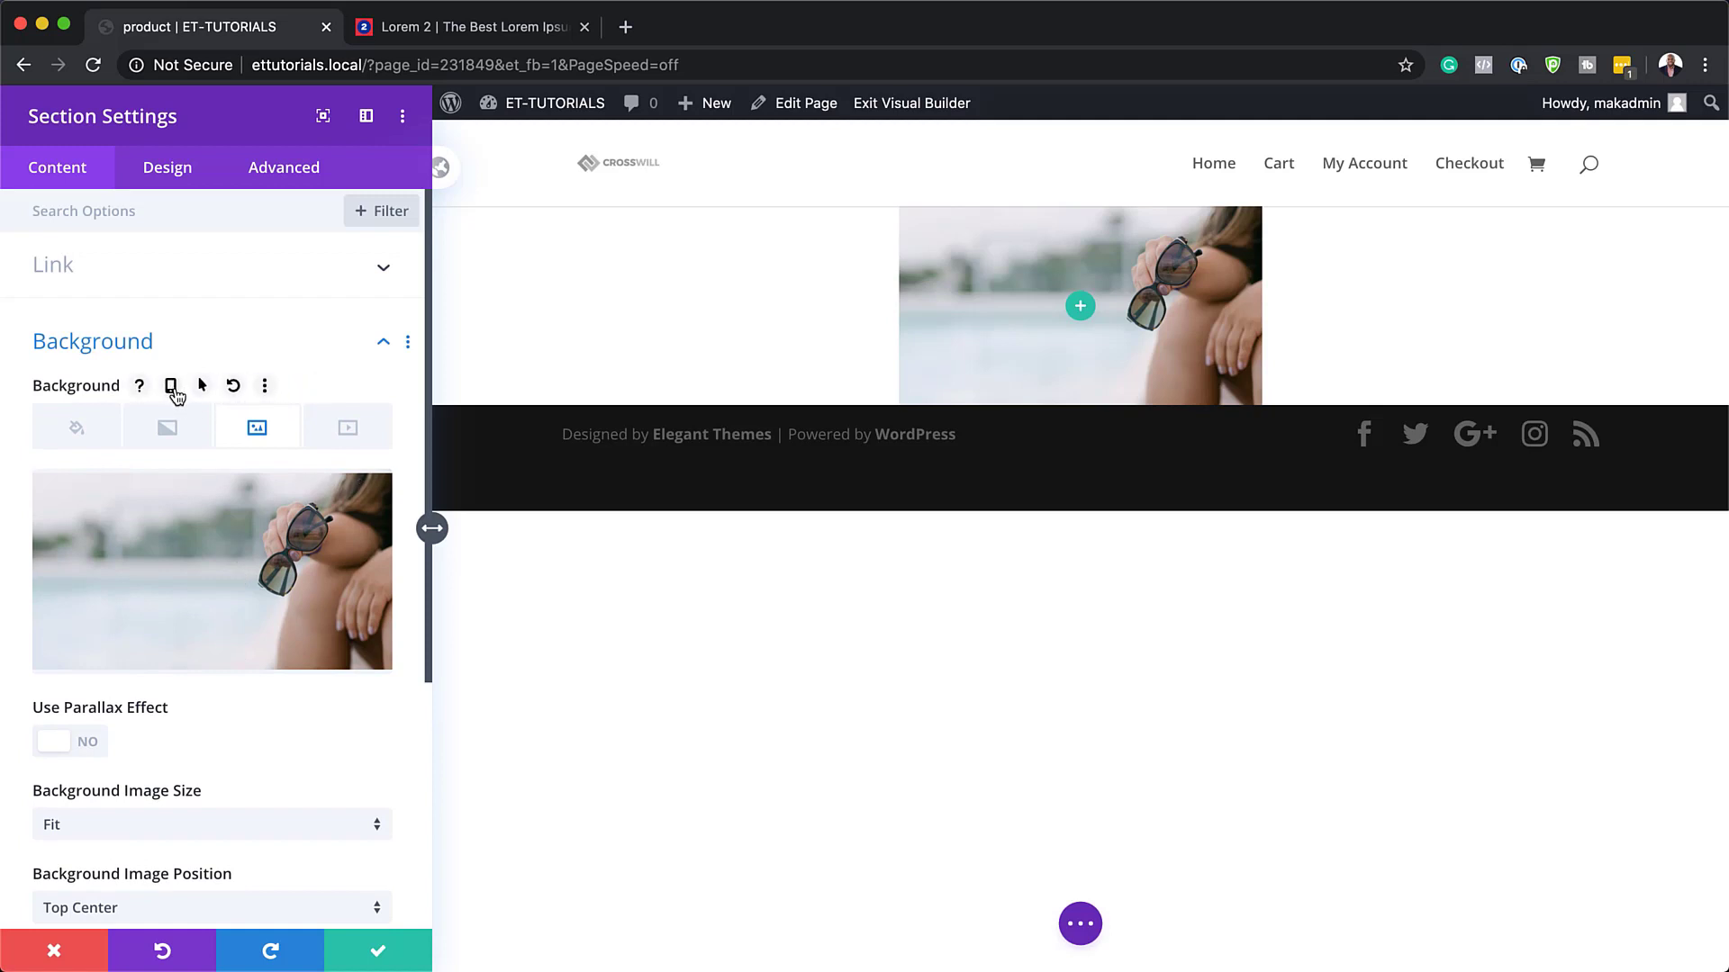
pyautogui.click(171, 387)
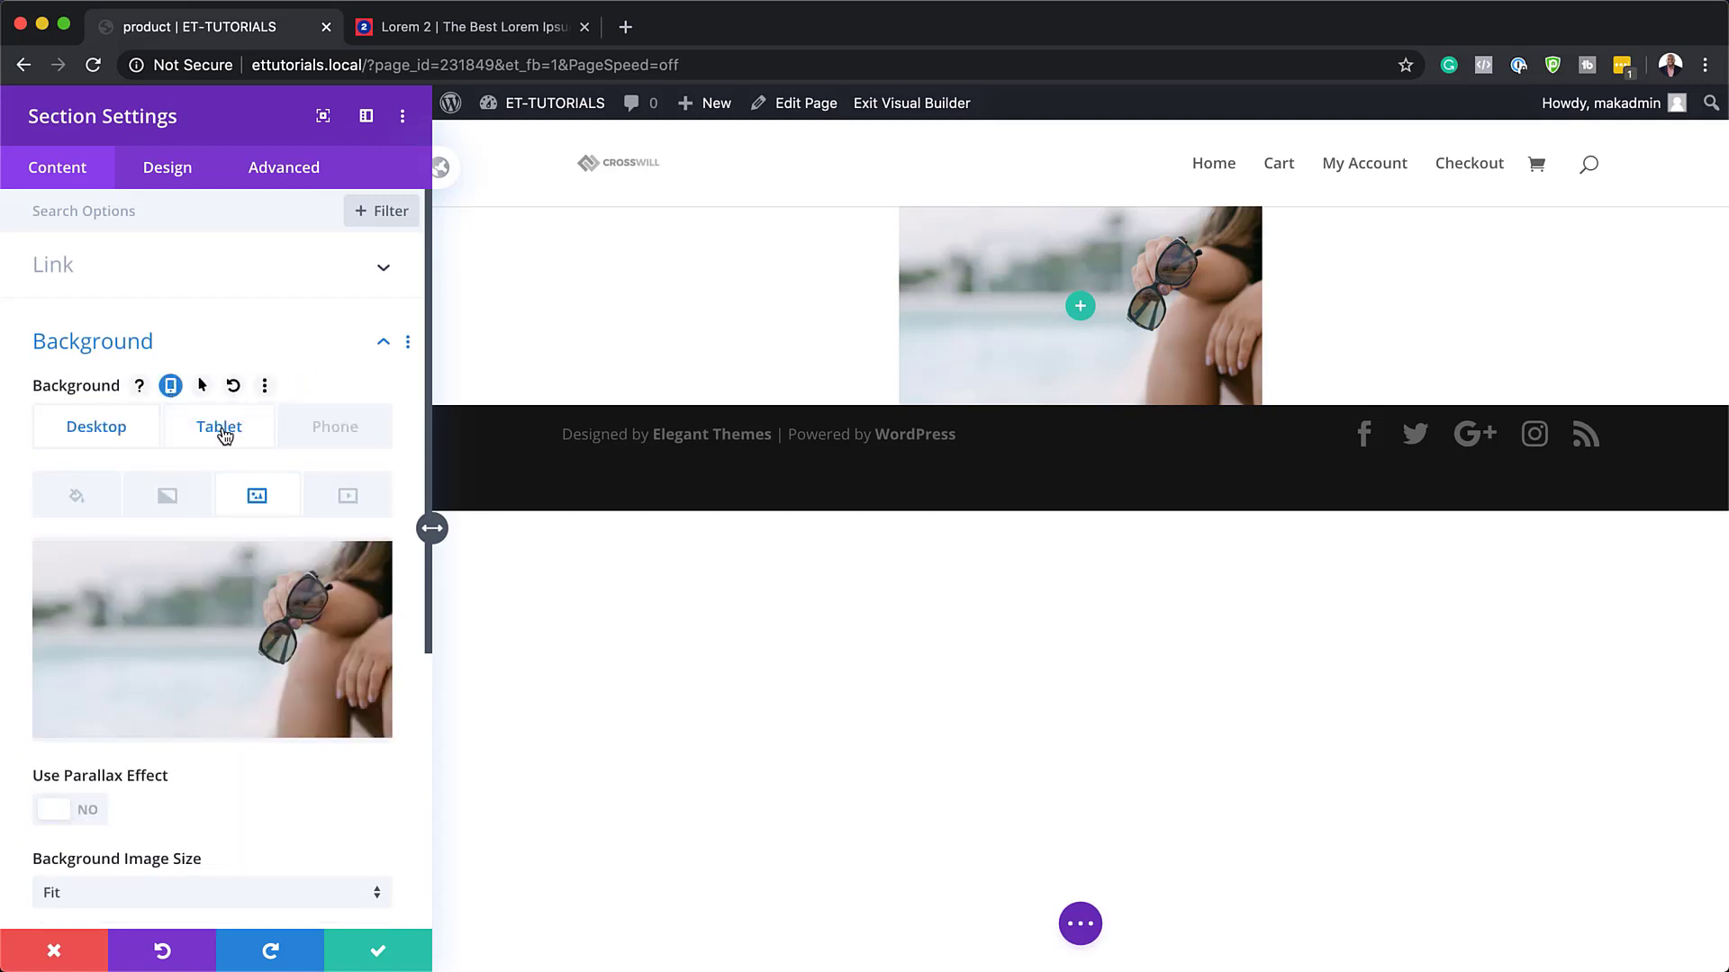
pyautogui.click(219, 431)
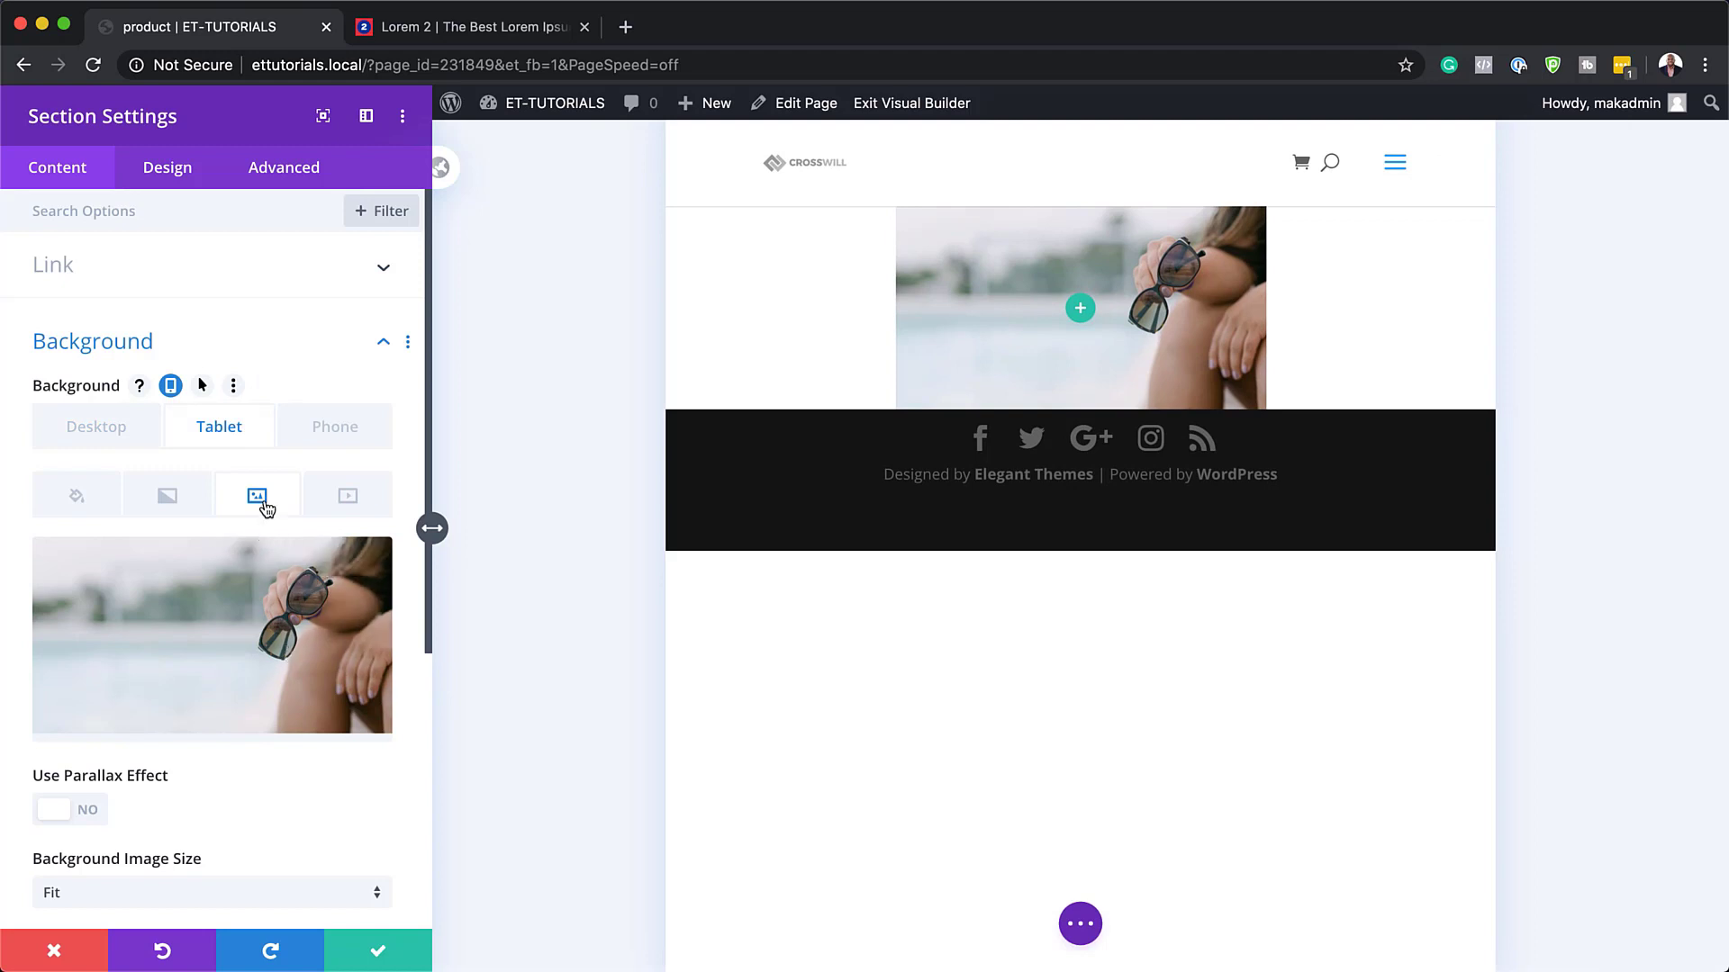
pyautogui.click(360, 573)
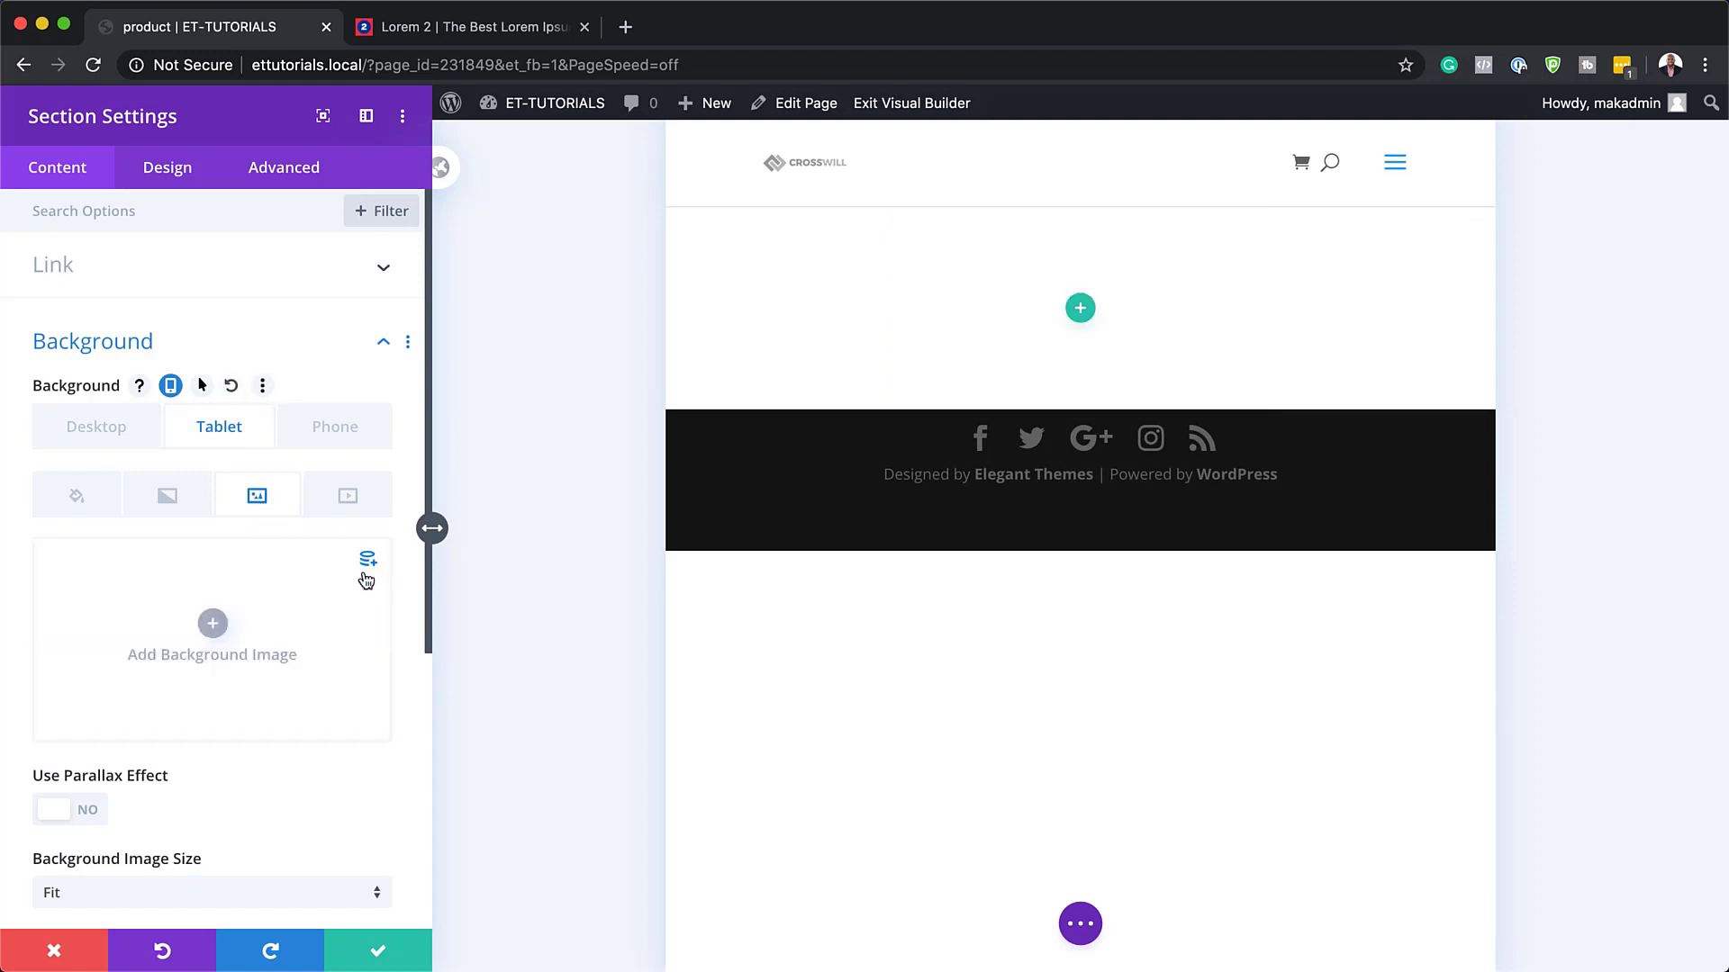
pyautogui.click(212, 623)
pyautogui.click(480, 416)
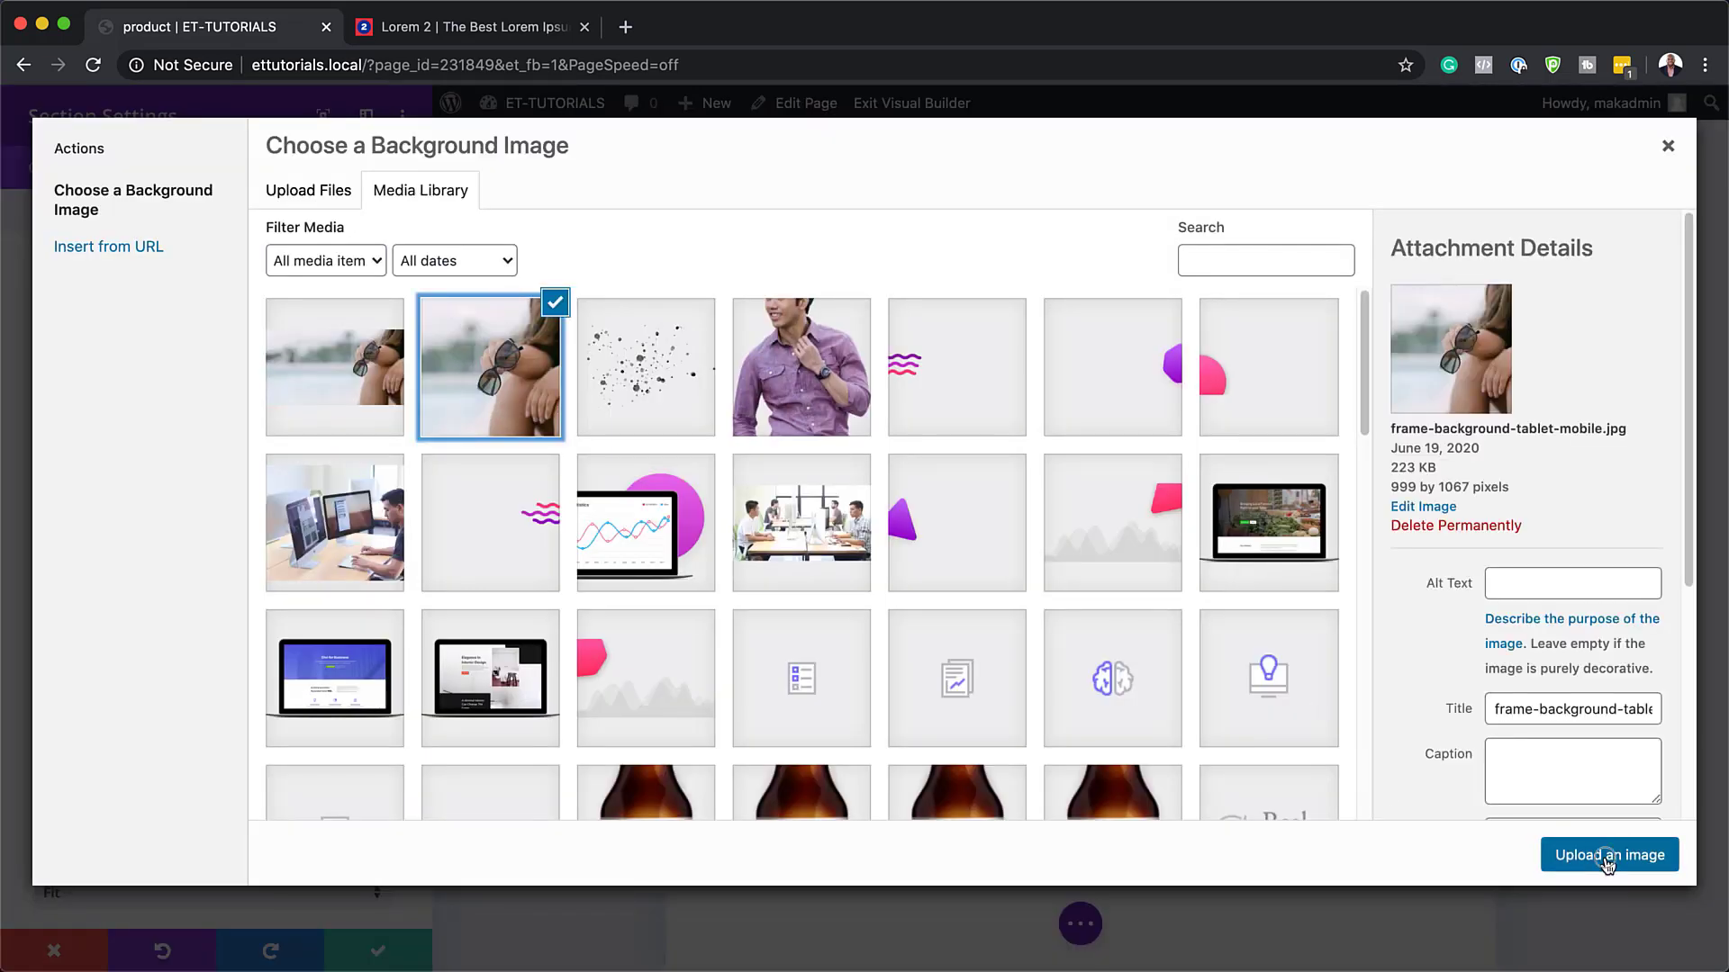
pyautogui.click(1607, 855)
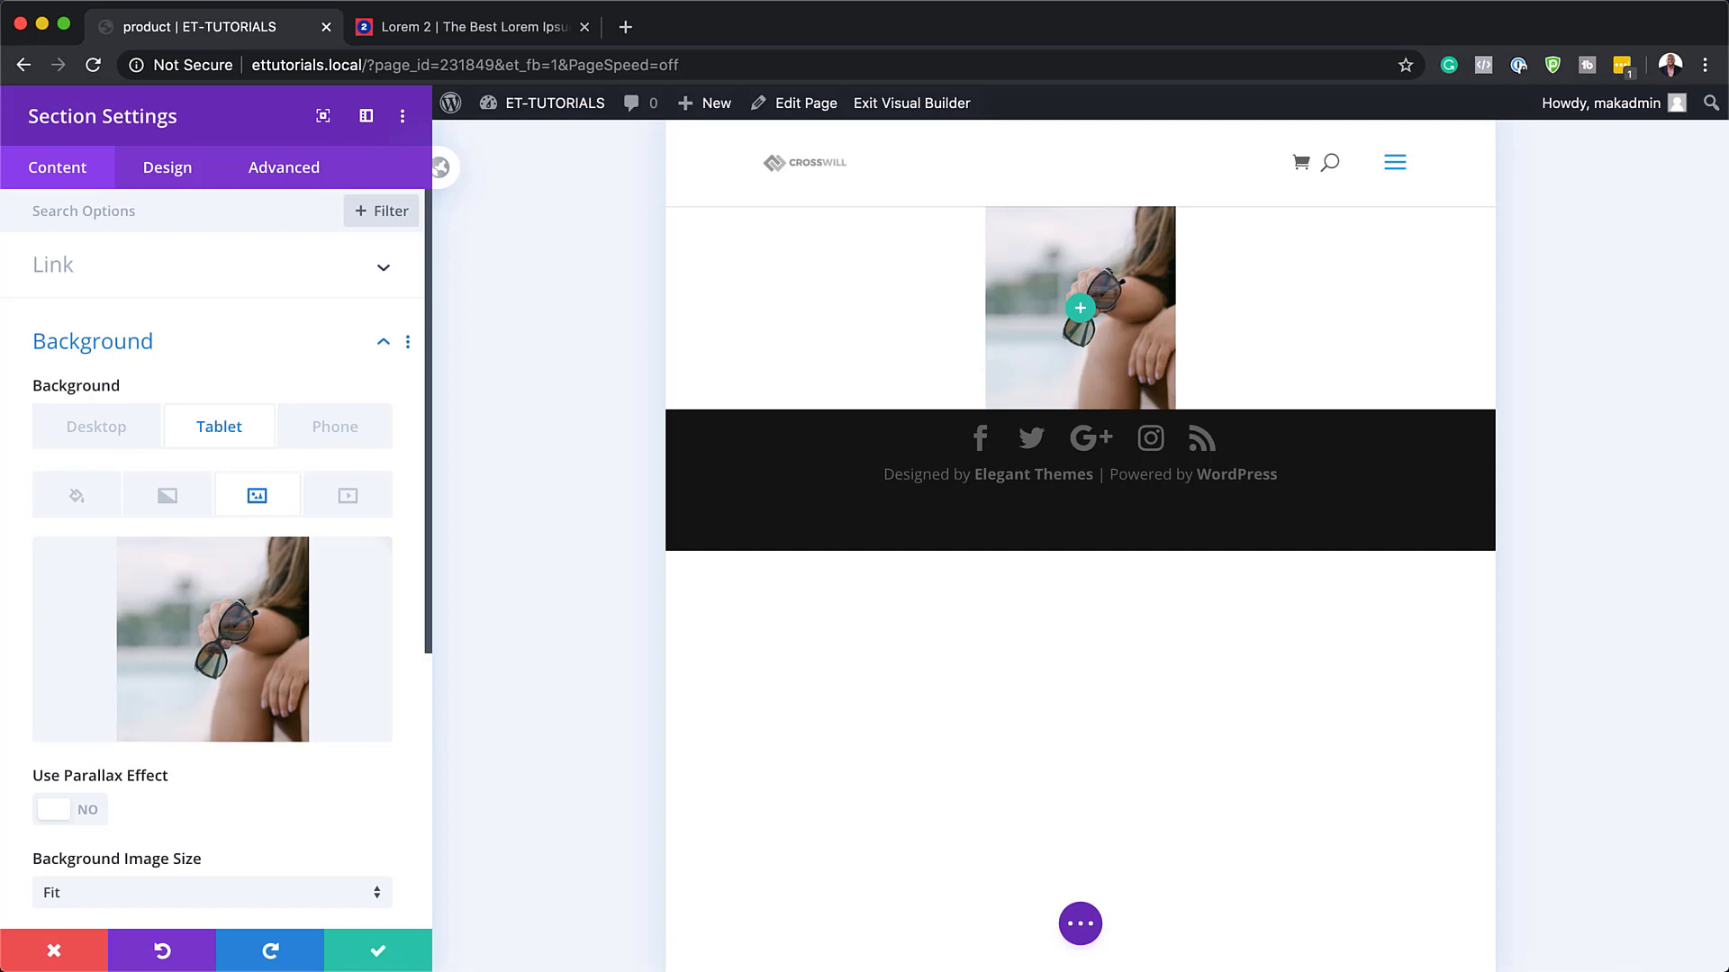
pyautogui.scroll(-3, 240, 744)
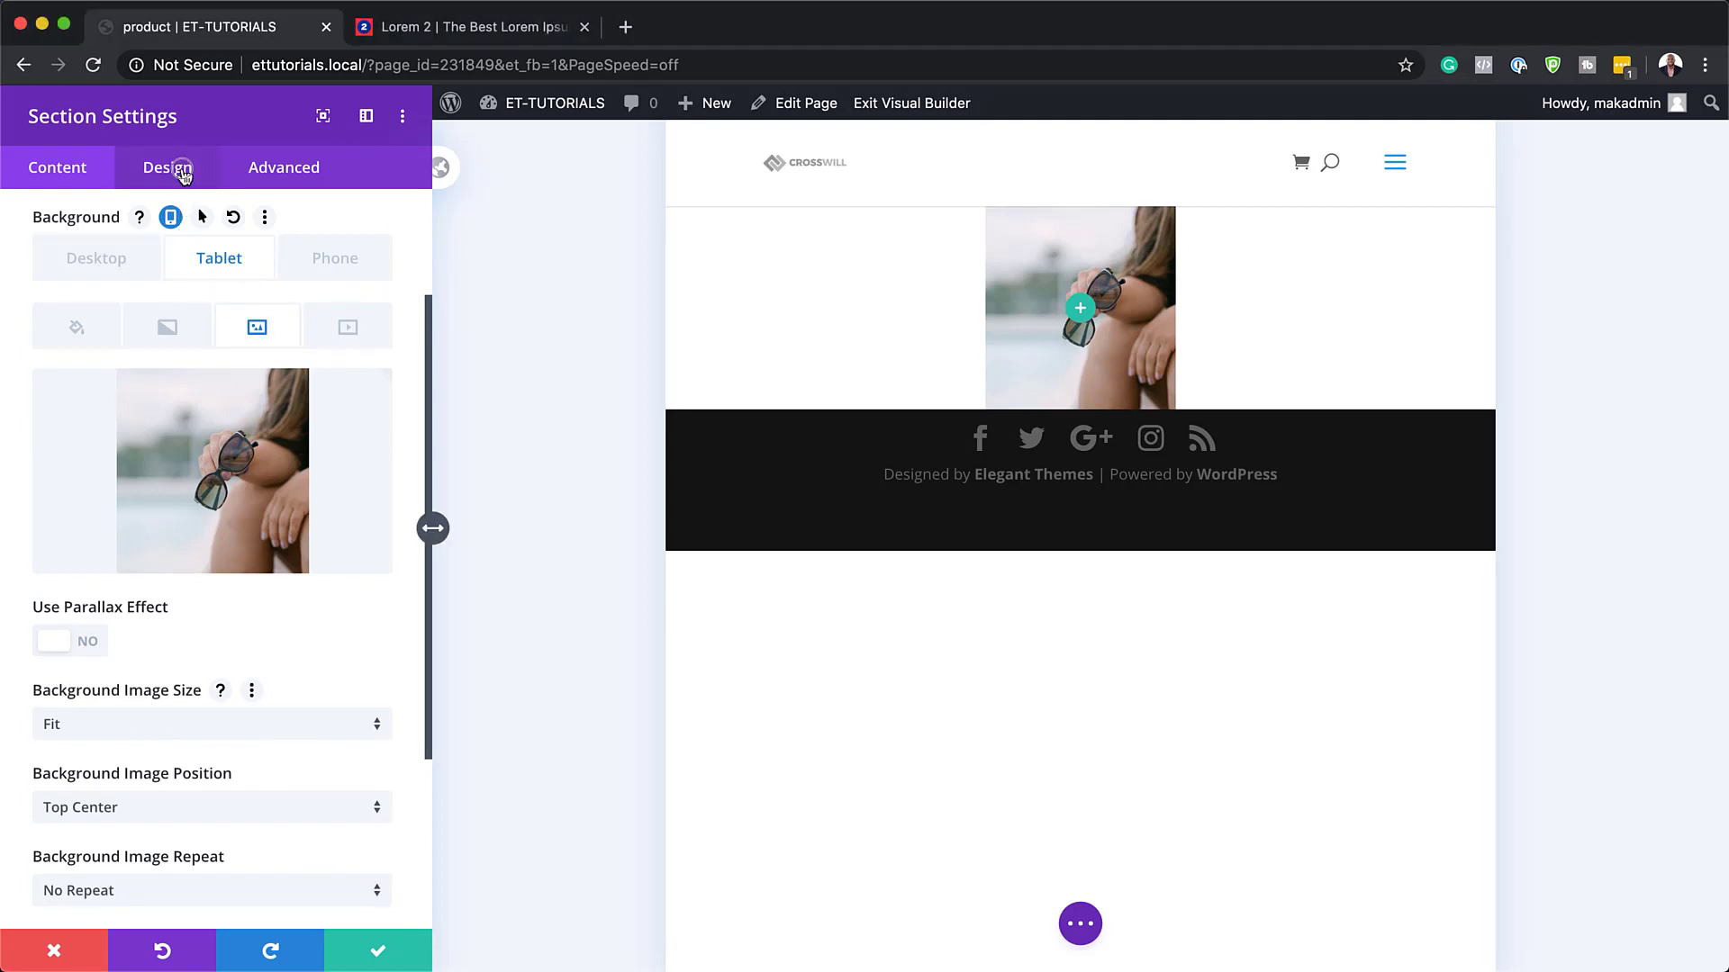
# - Set the section's top and bottom padding to 3vw, linking the two values
pyautogui.click(179, 170)
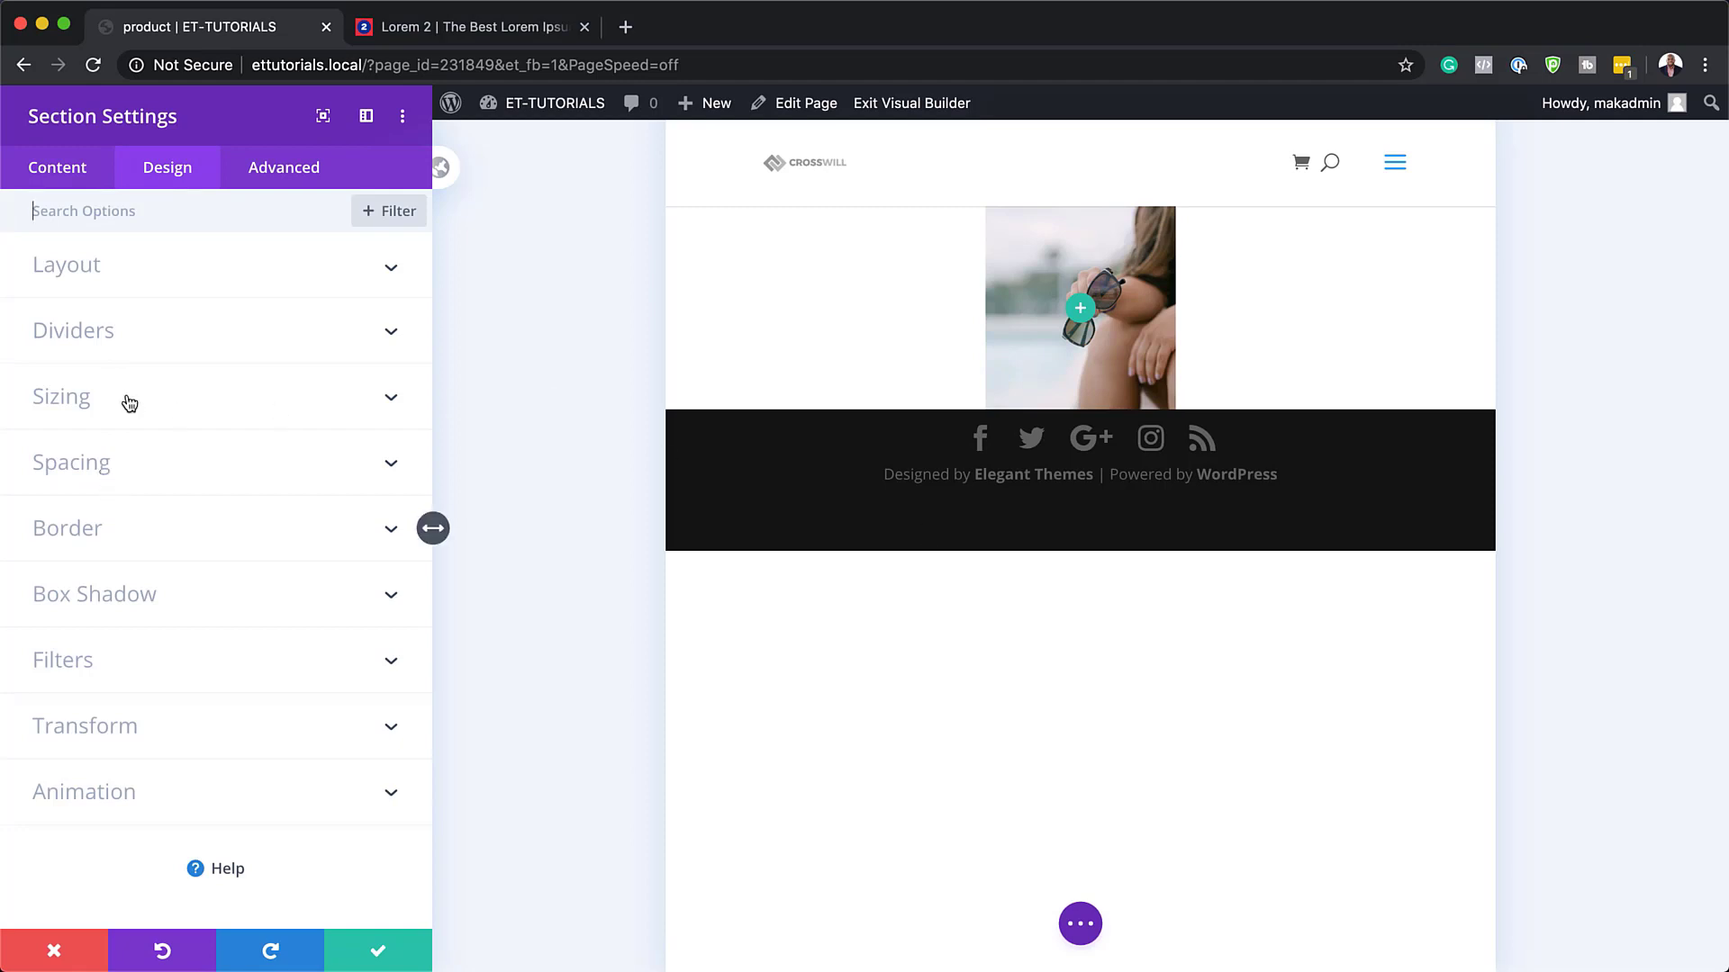
pyautogui.click(99, 463)
pyautogui.click(65, 432)
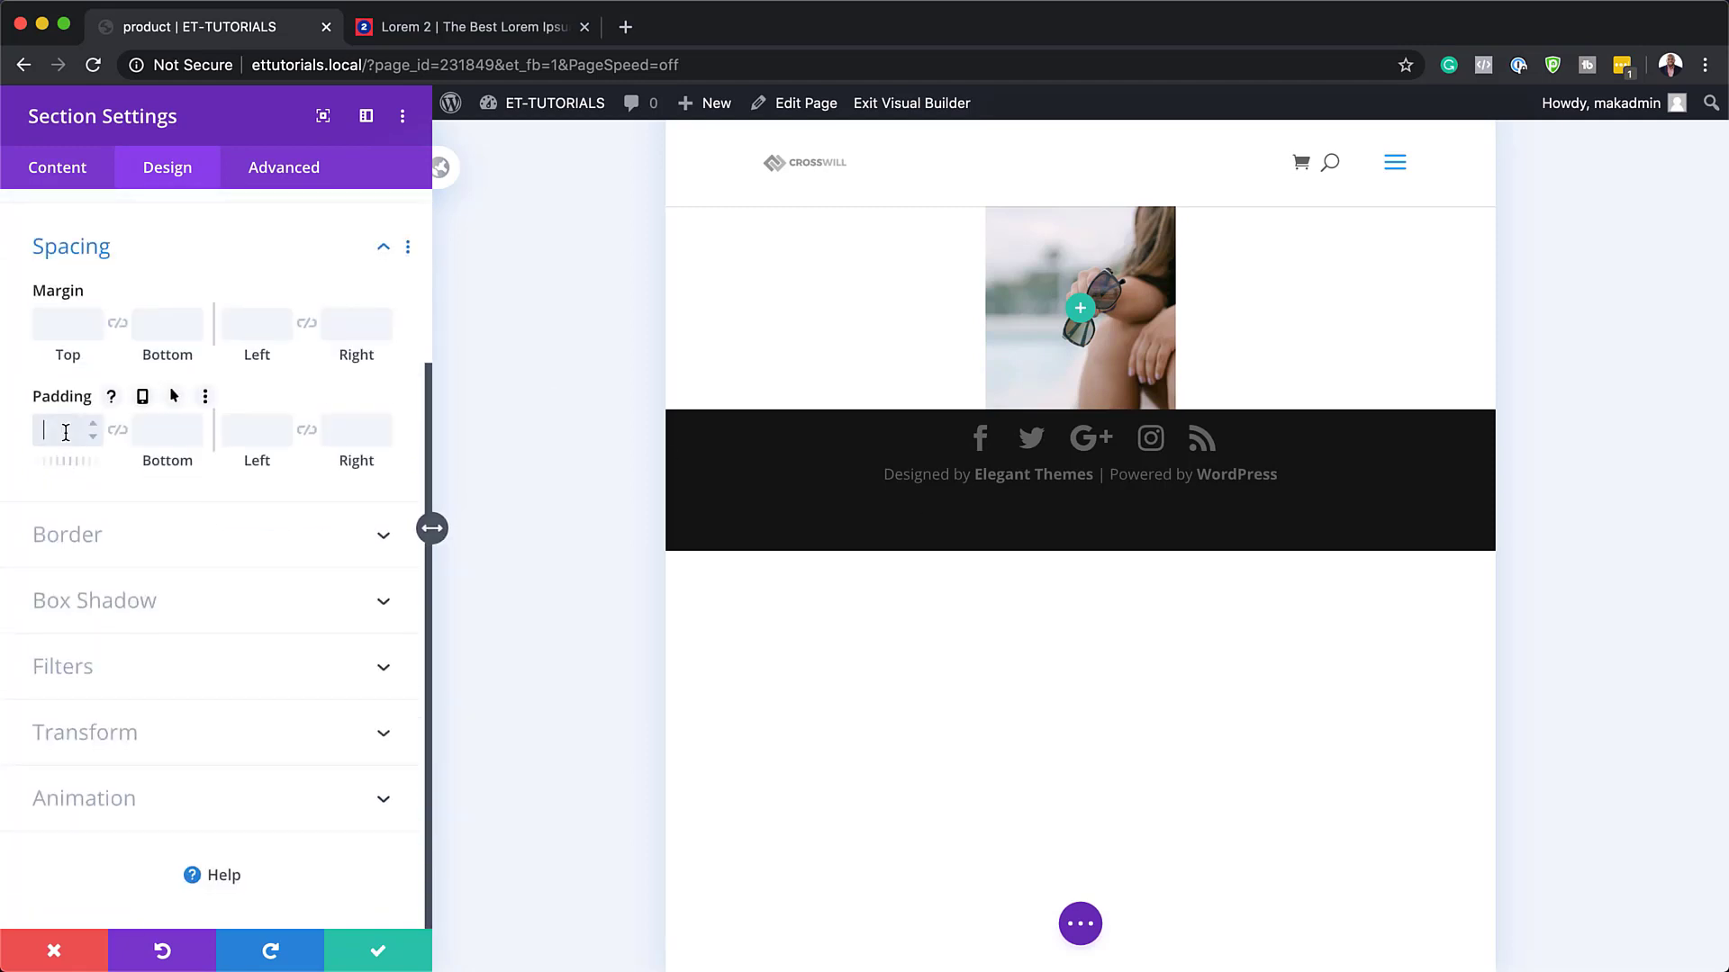
pyautogui.write('3vw')
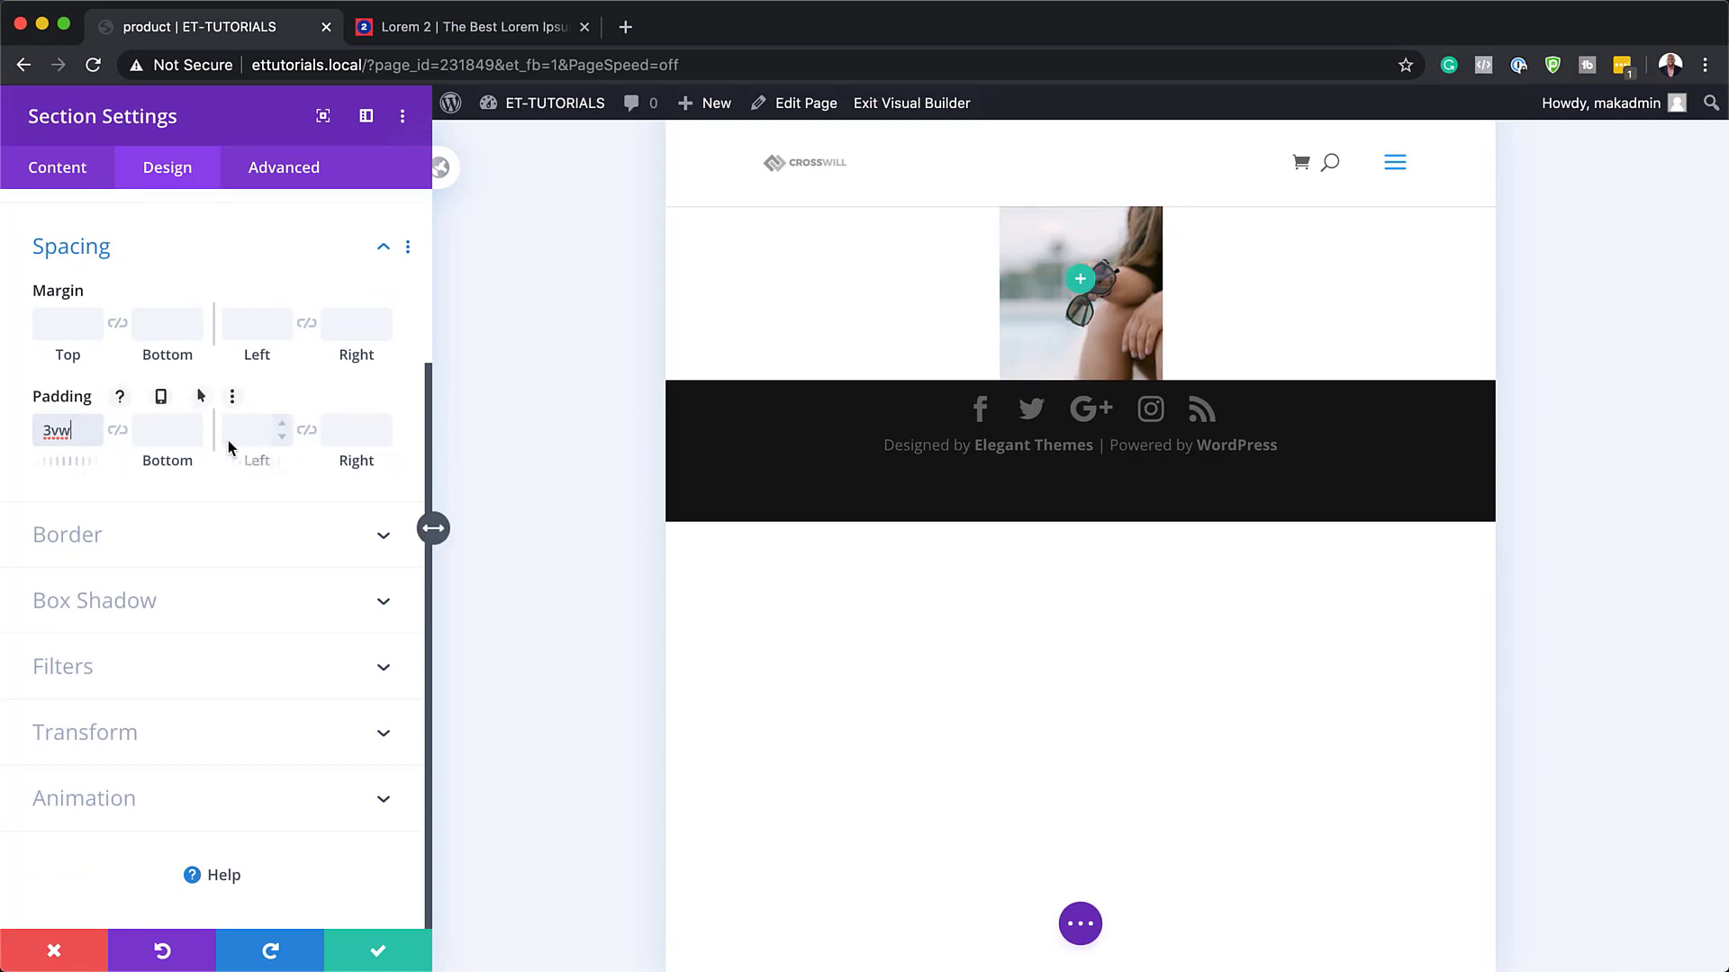
pyautogui.click(118, 430)
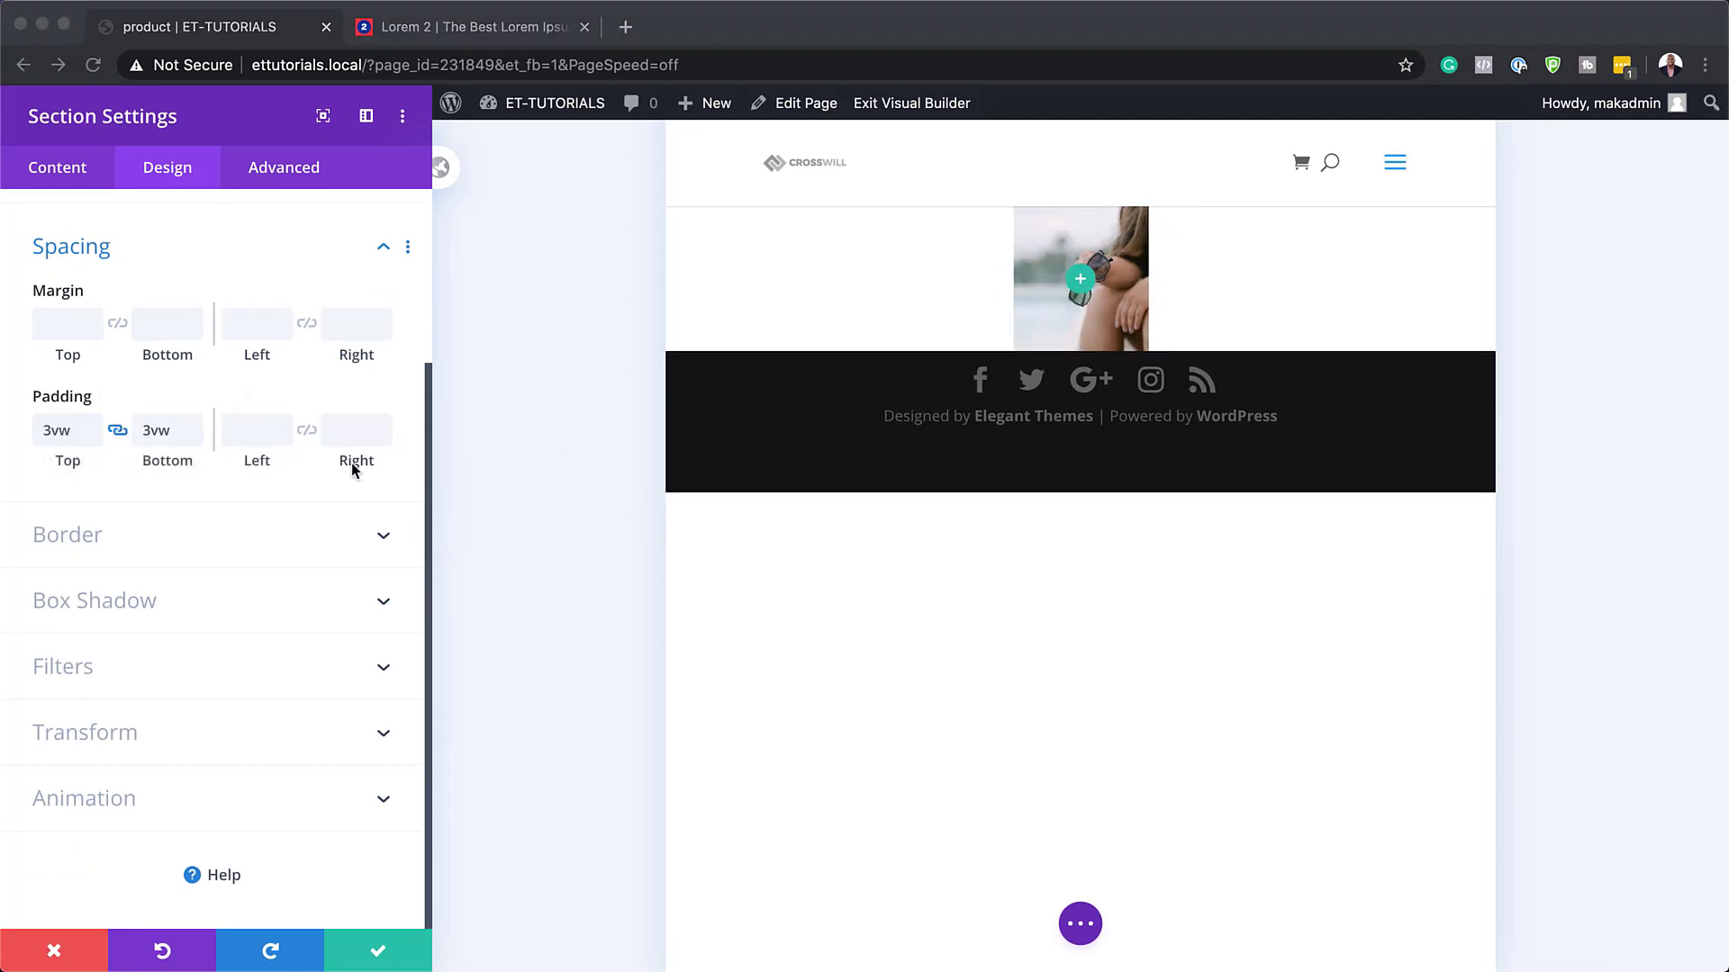
# - Give the section a border 2vw wide on all sides
pyautogui.click(78, 534)
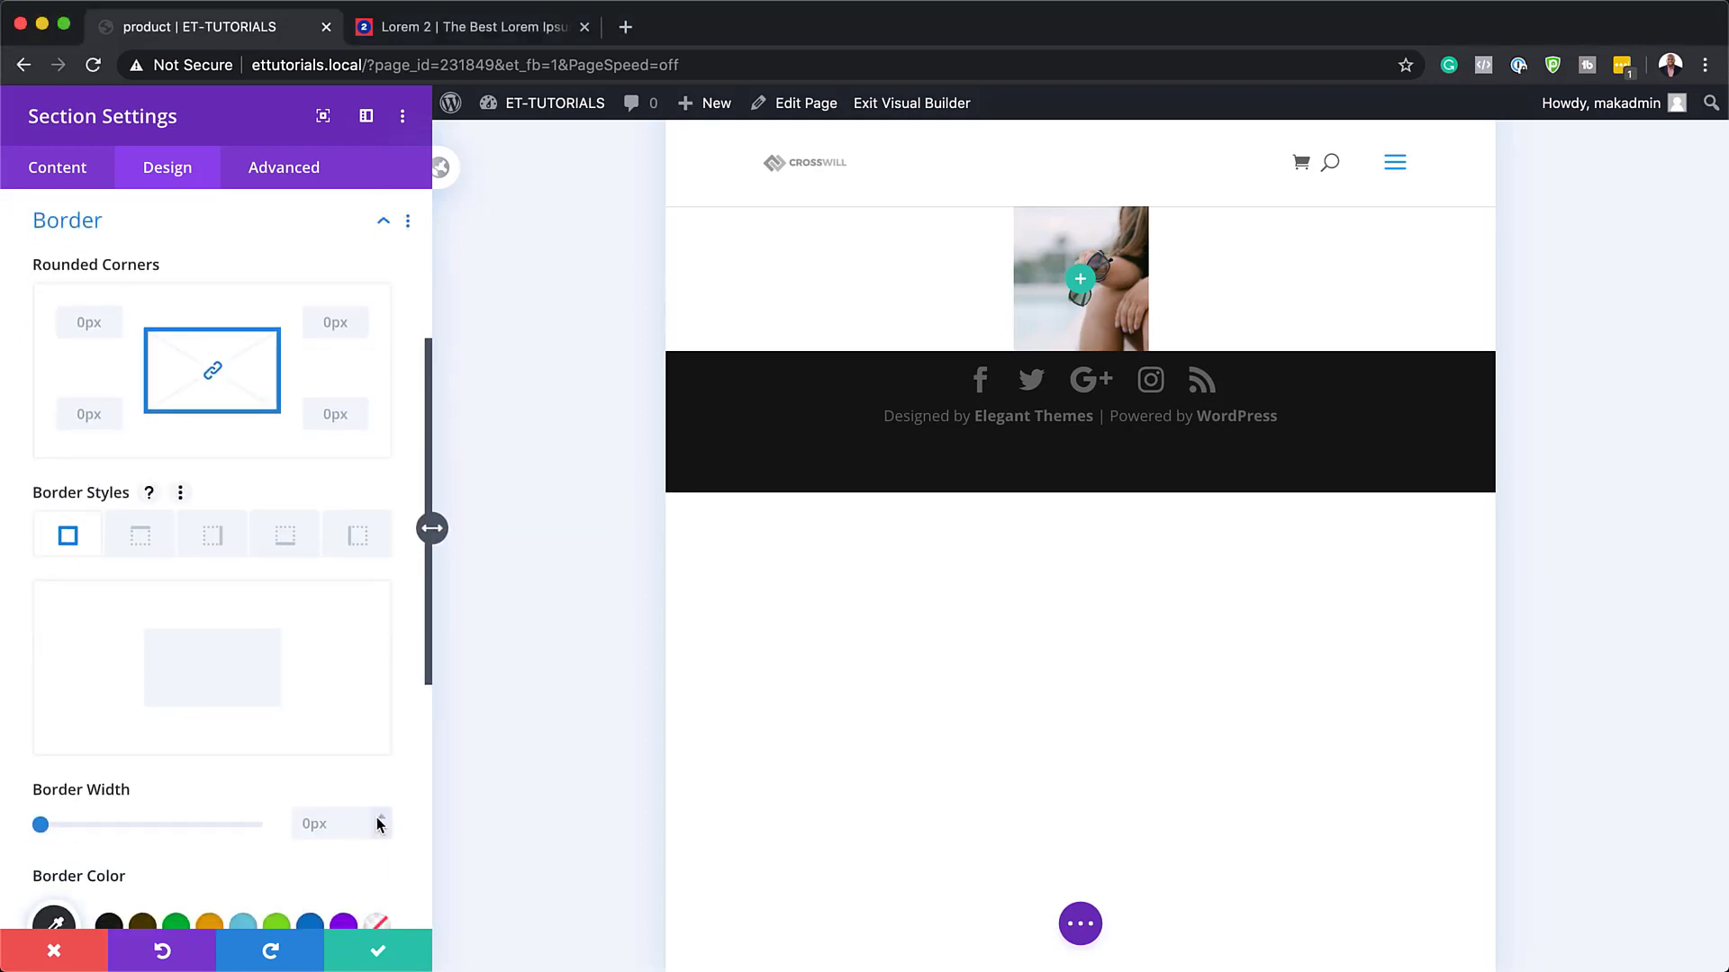
pyautogui.click(349, 819)
pyautogui.write('2vw')
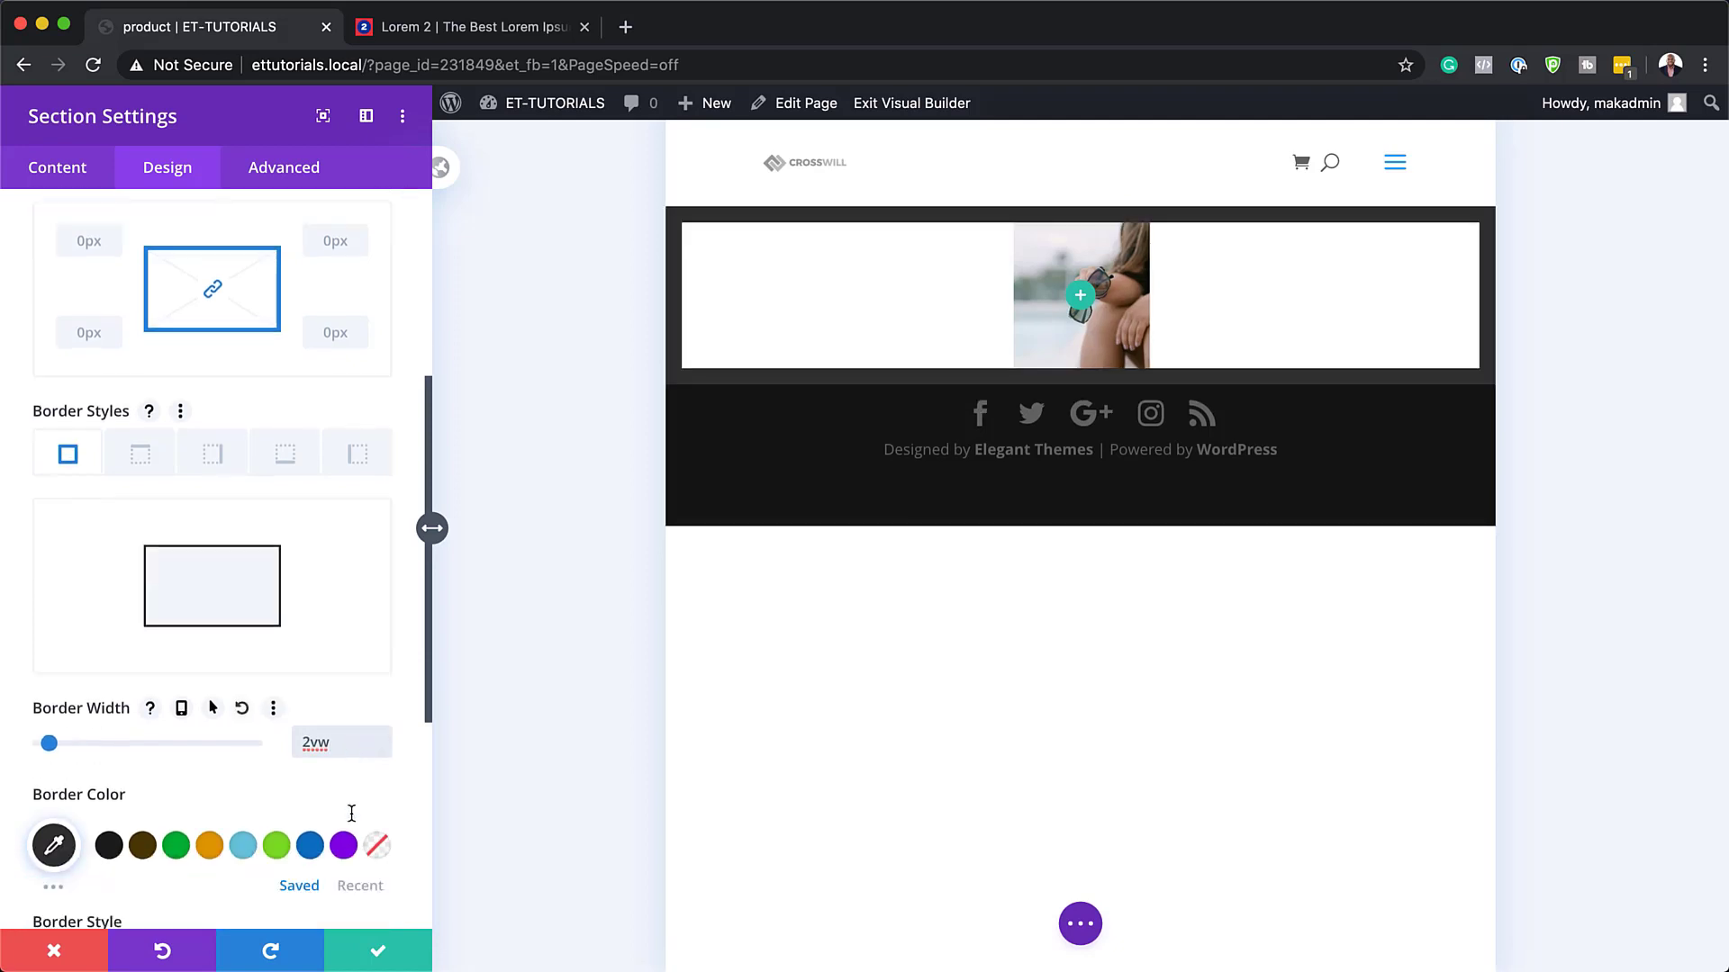
# - Colour the section's border white, turn on responsive border widths with the desktop value active, and save the section settings
pyautogui.scroll(-3, 350, 814)
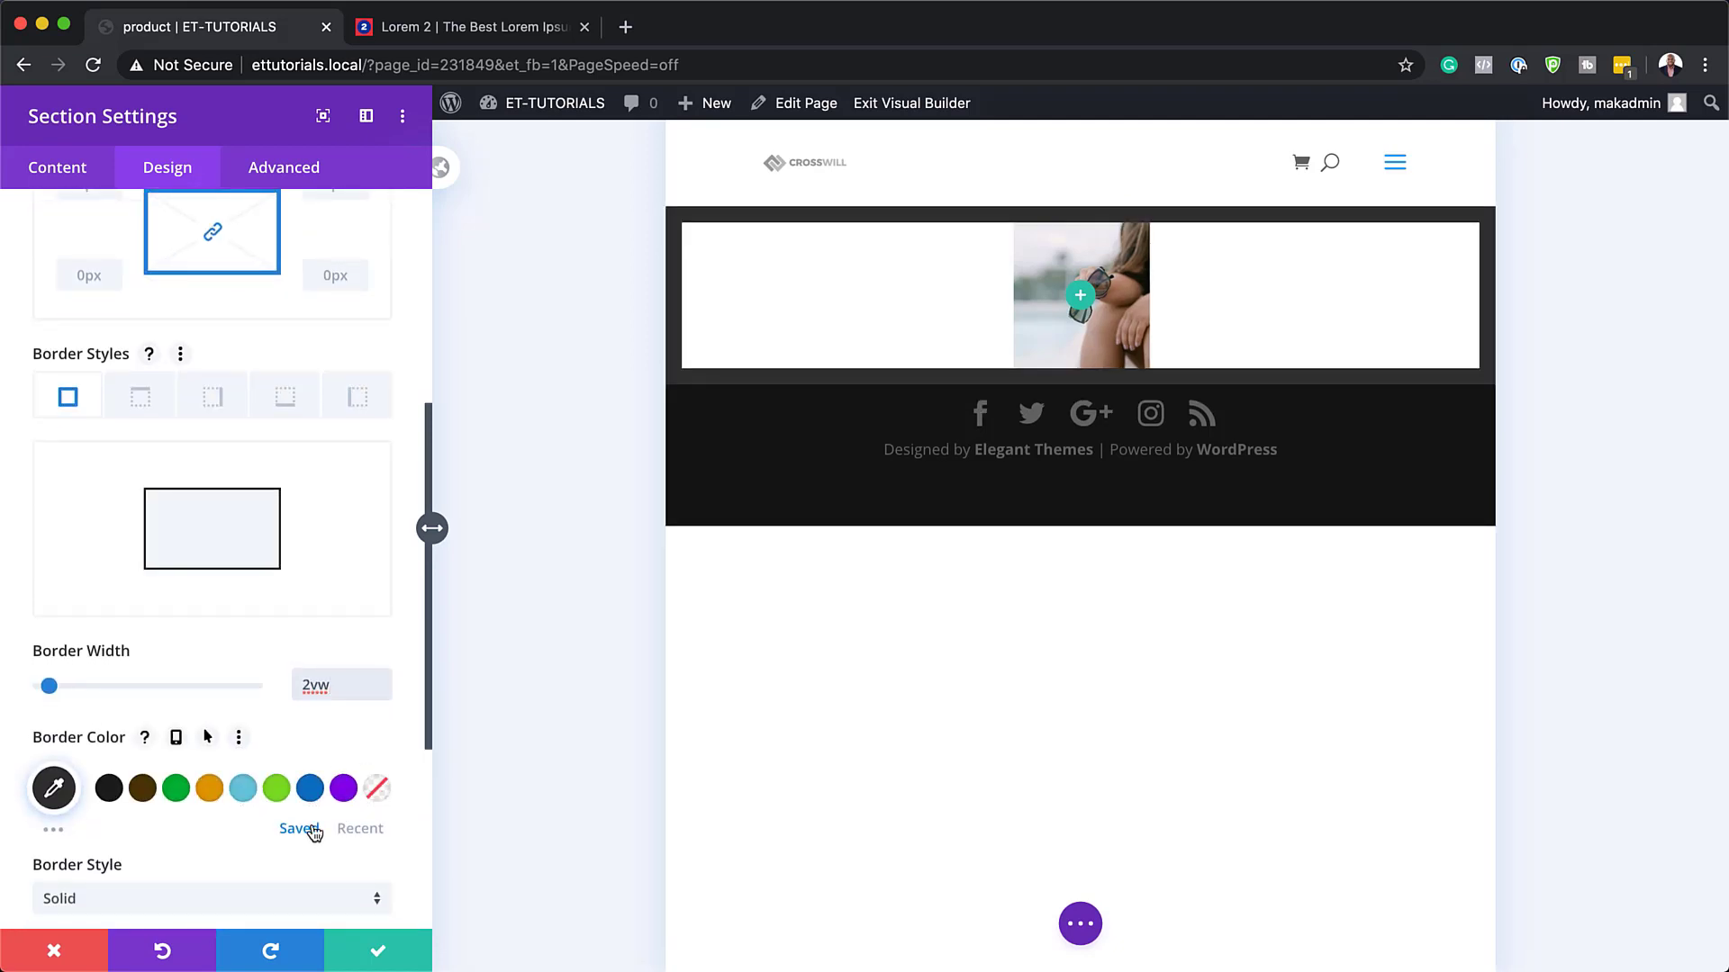
pyautogui.click(362, 828)
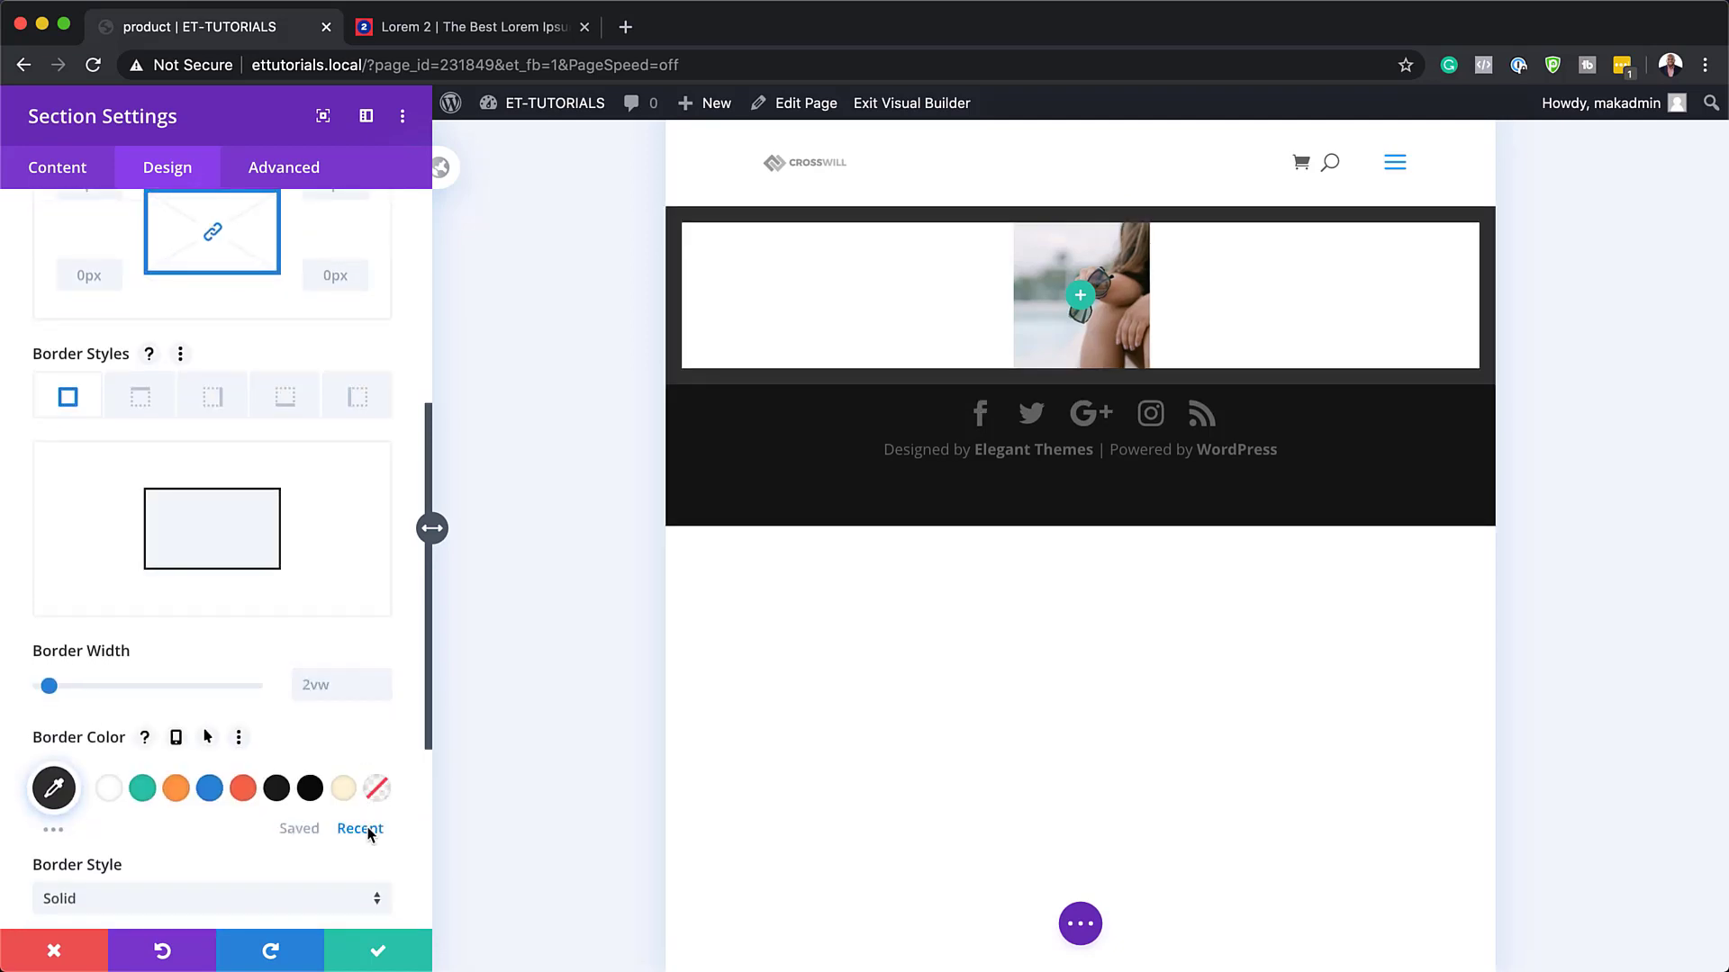
pyautogui.click(110, 793)
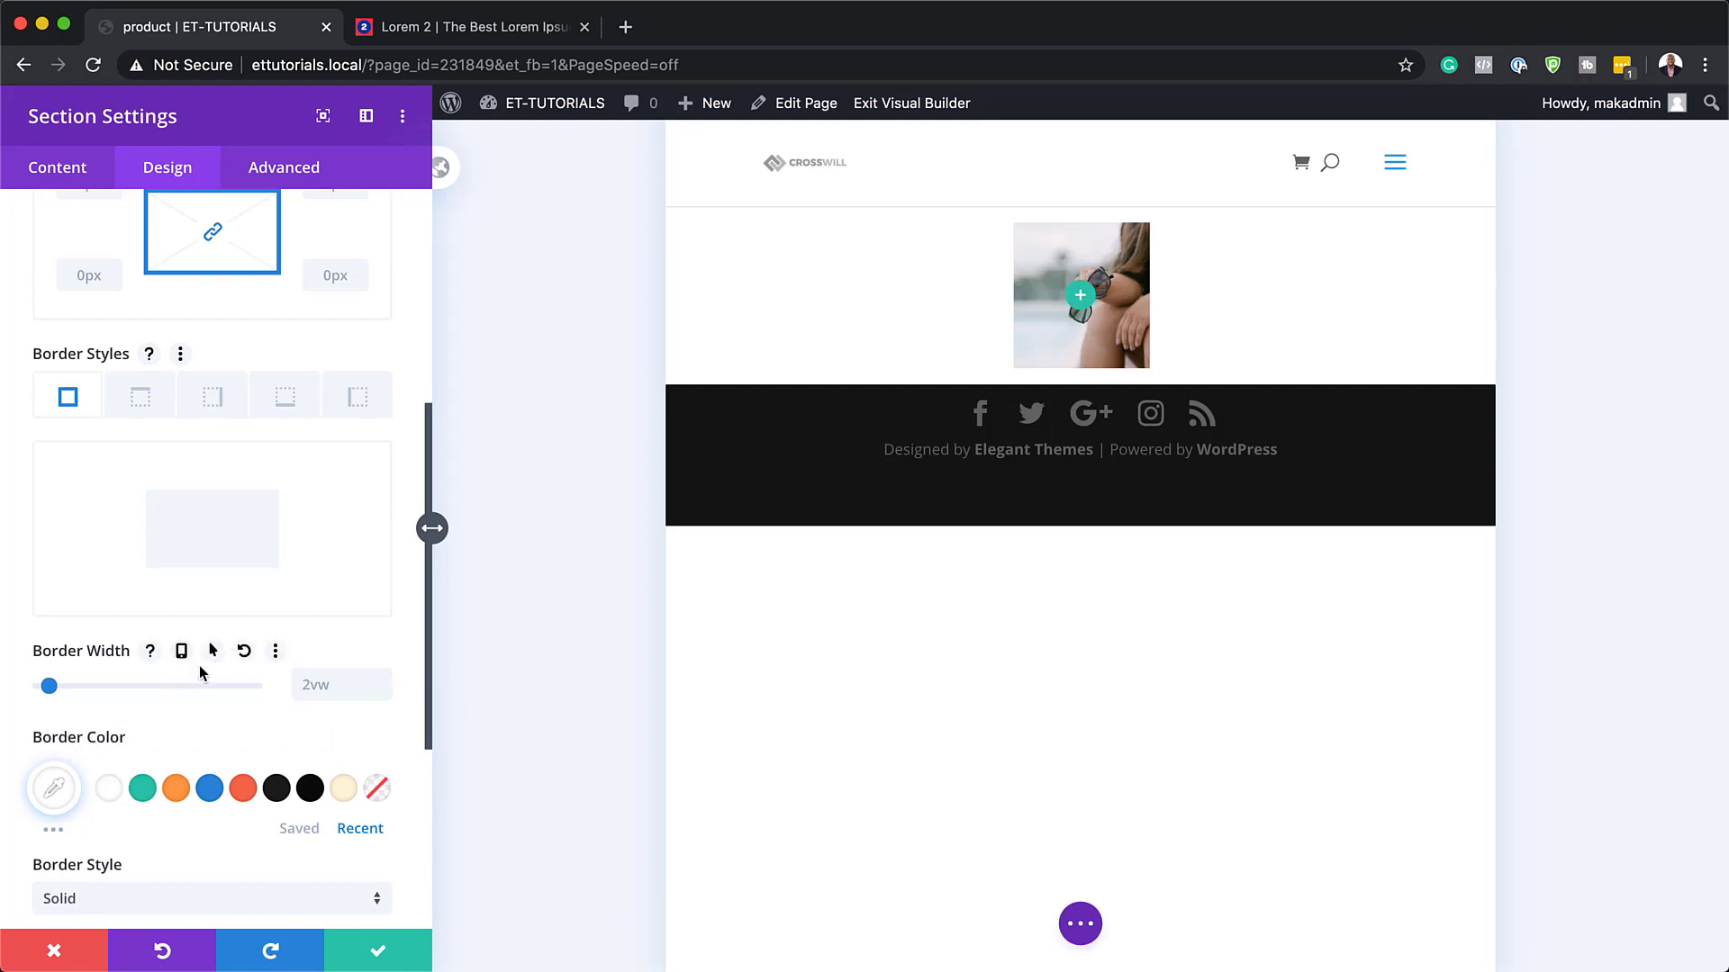
pyautogui.click(181, 650)
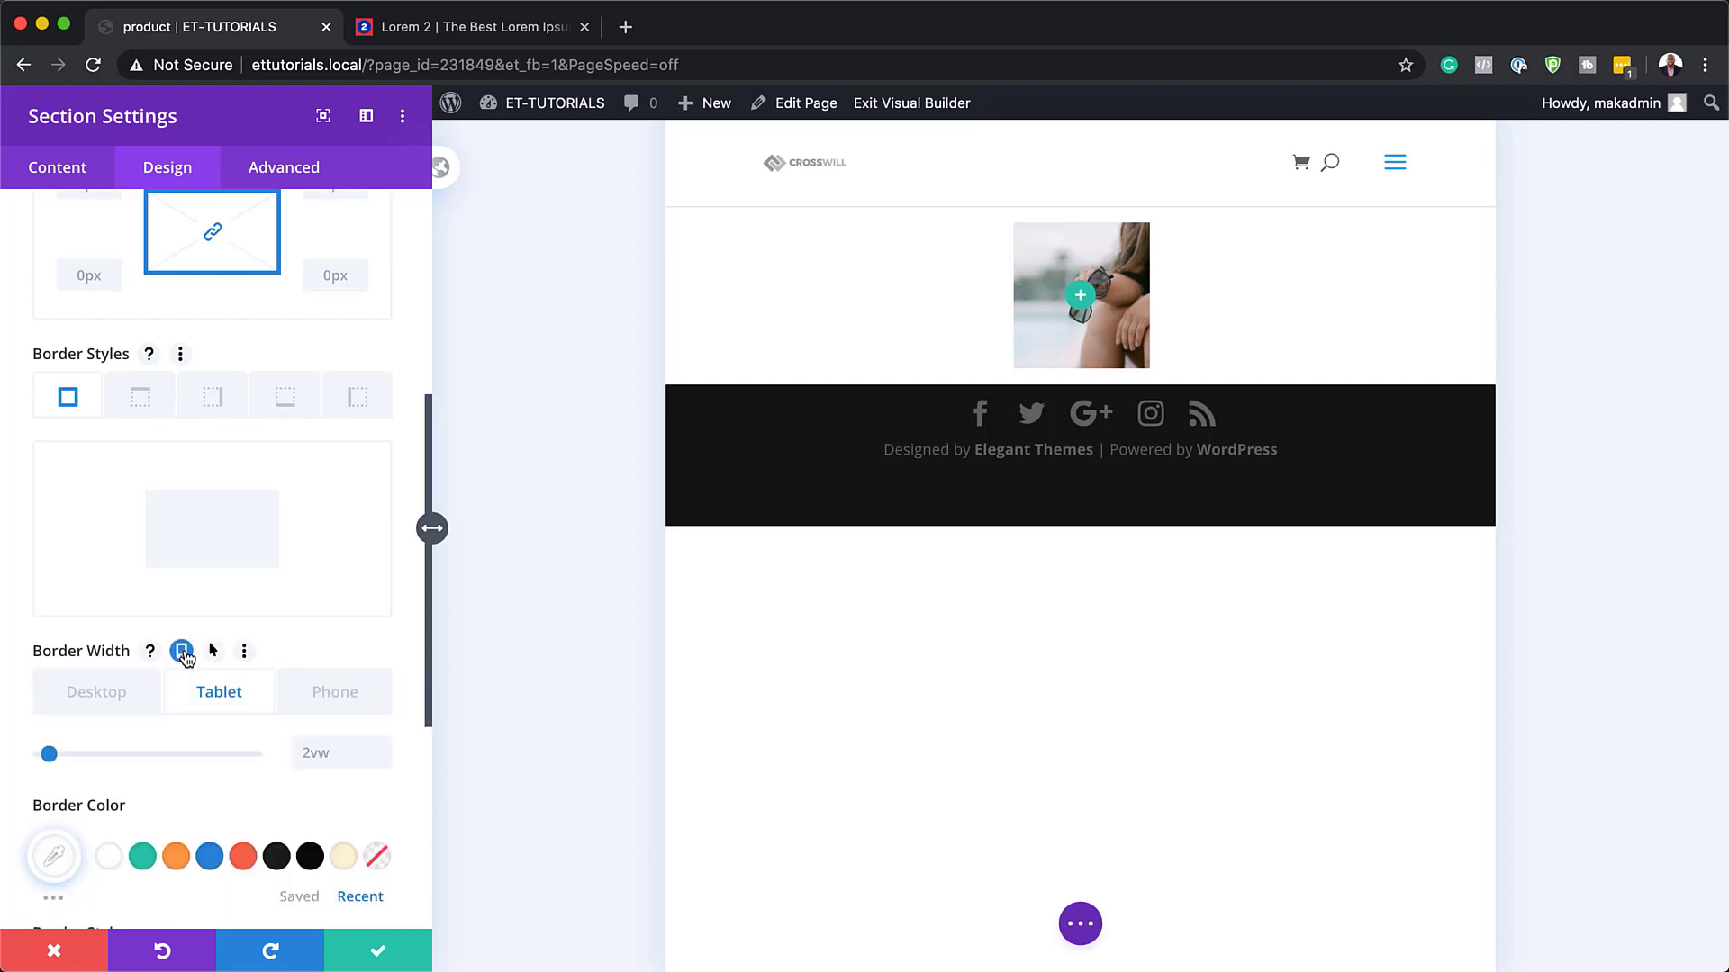
pyautogui.click(126, 699)
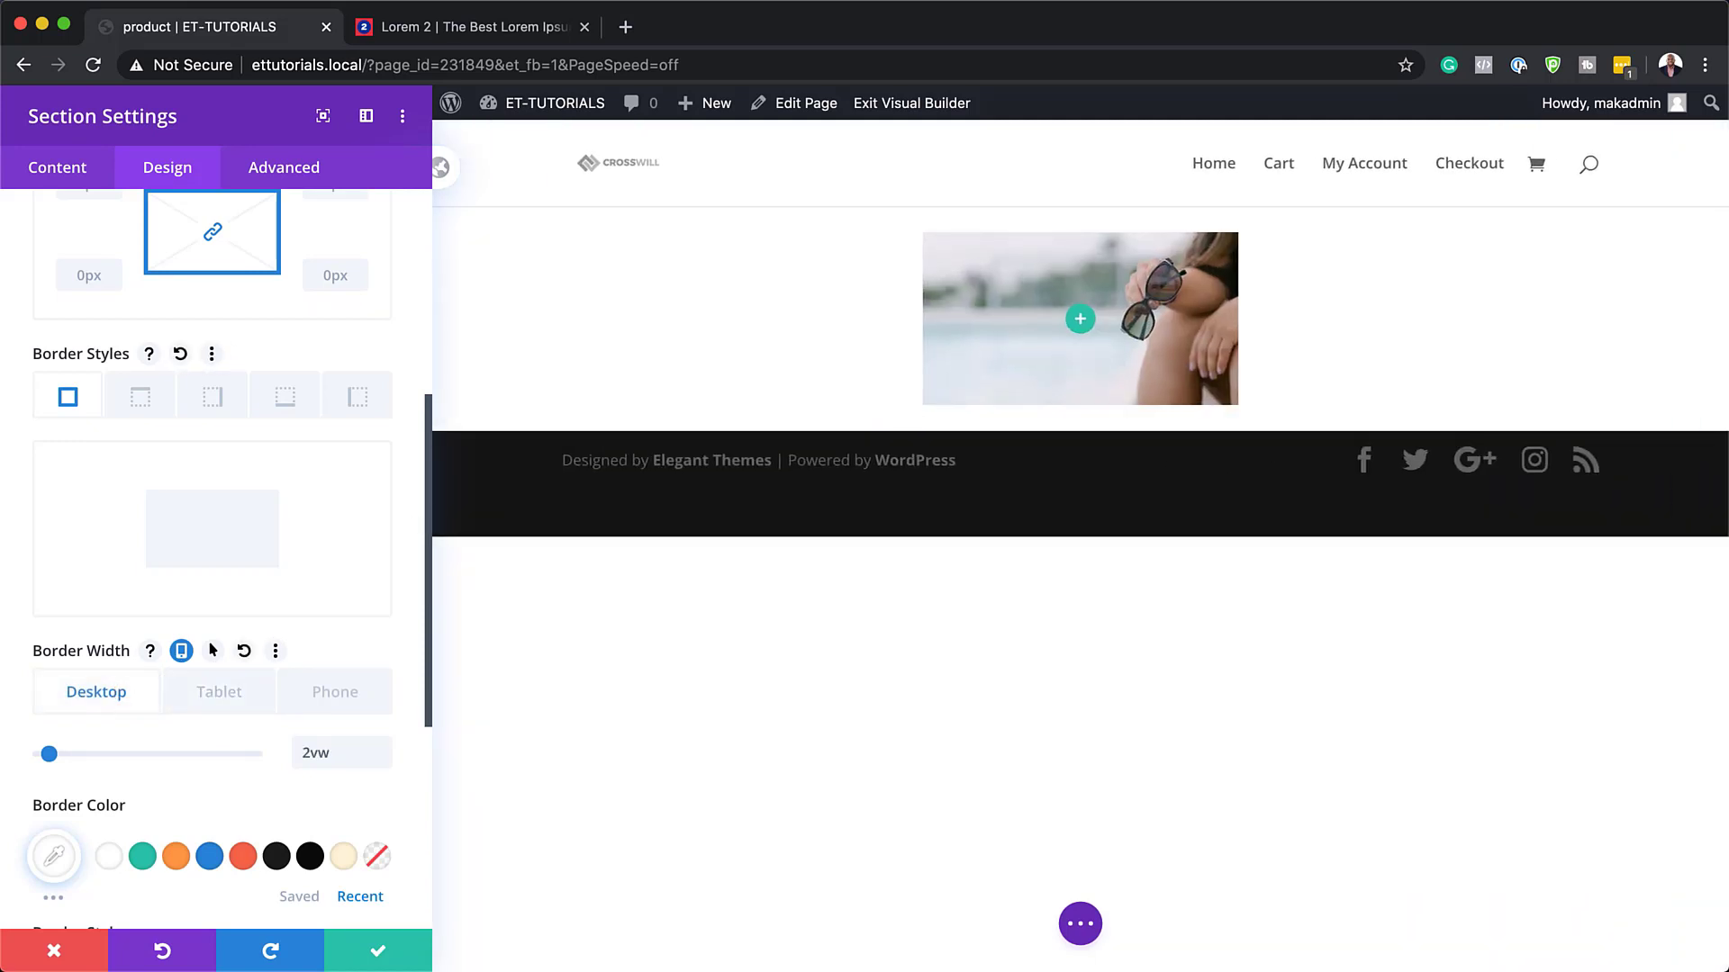
pyautogui.click(360, 955)
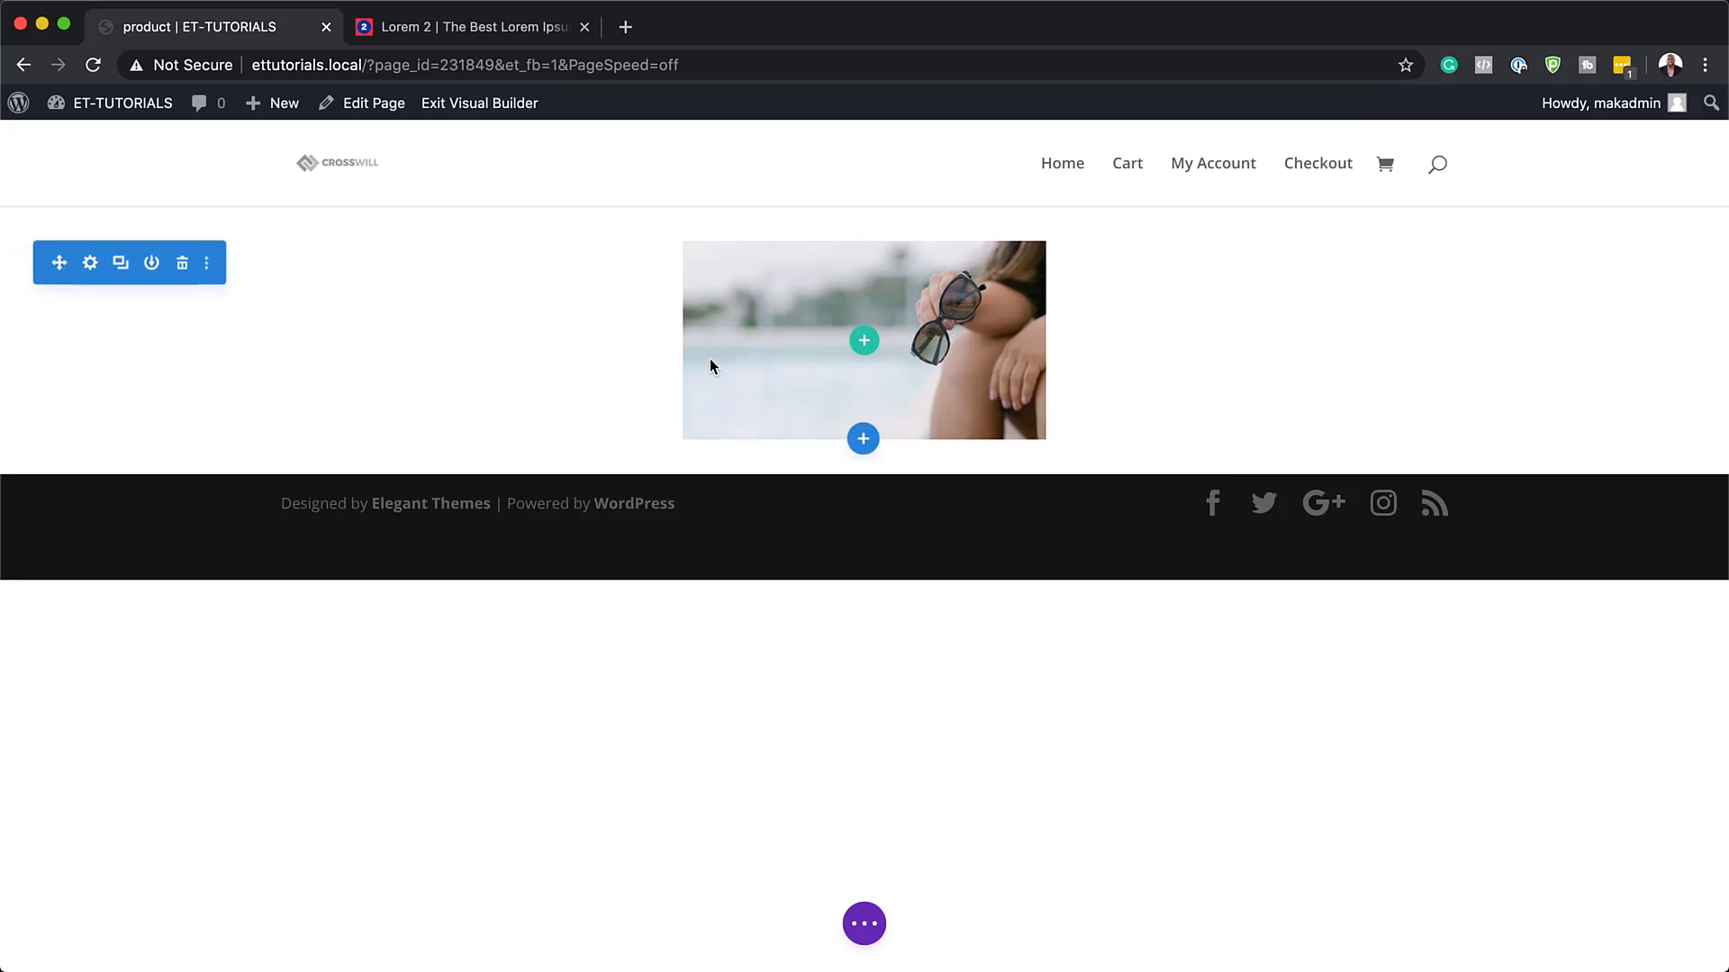
# - Insert a row with a two-thirds and one-third column structure into the section, without adding a module
pyautogui.click(864, 342)
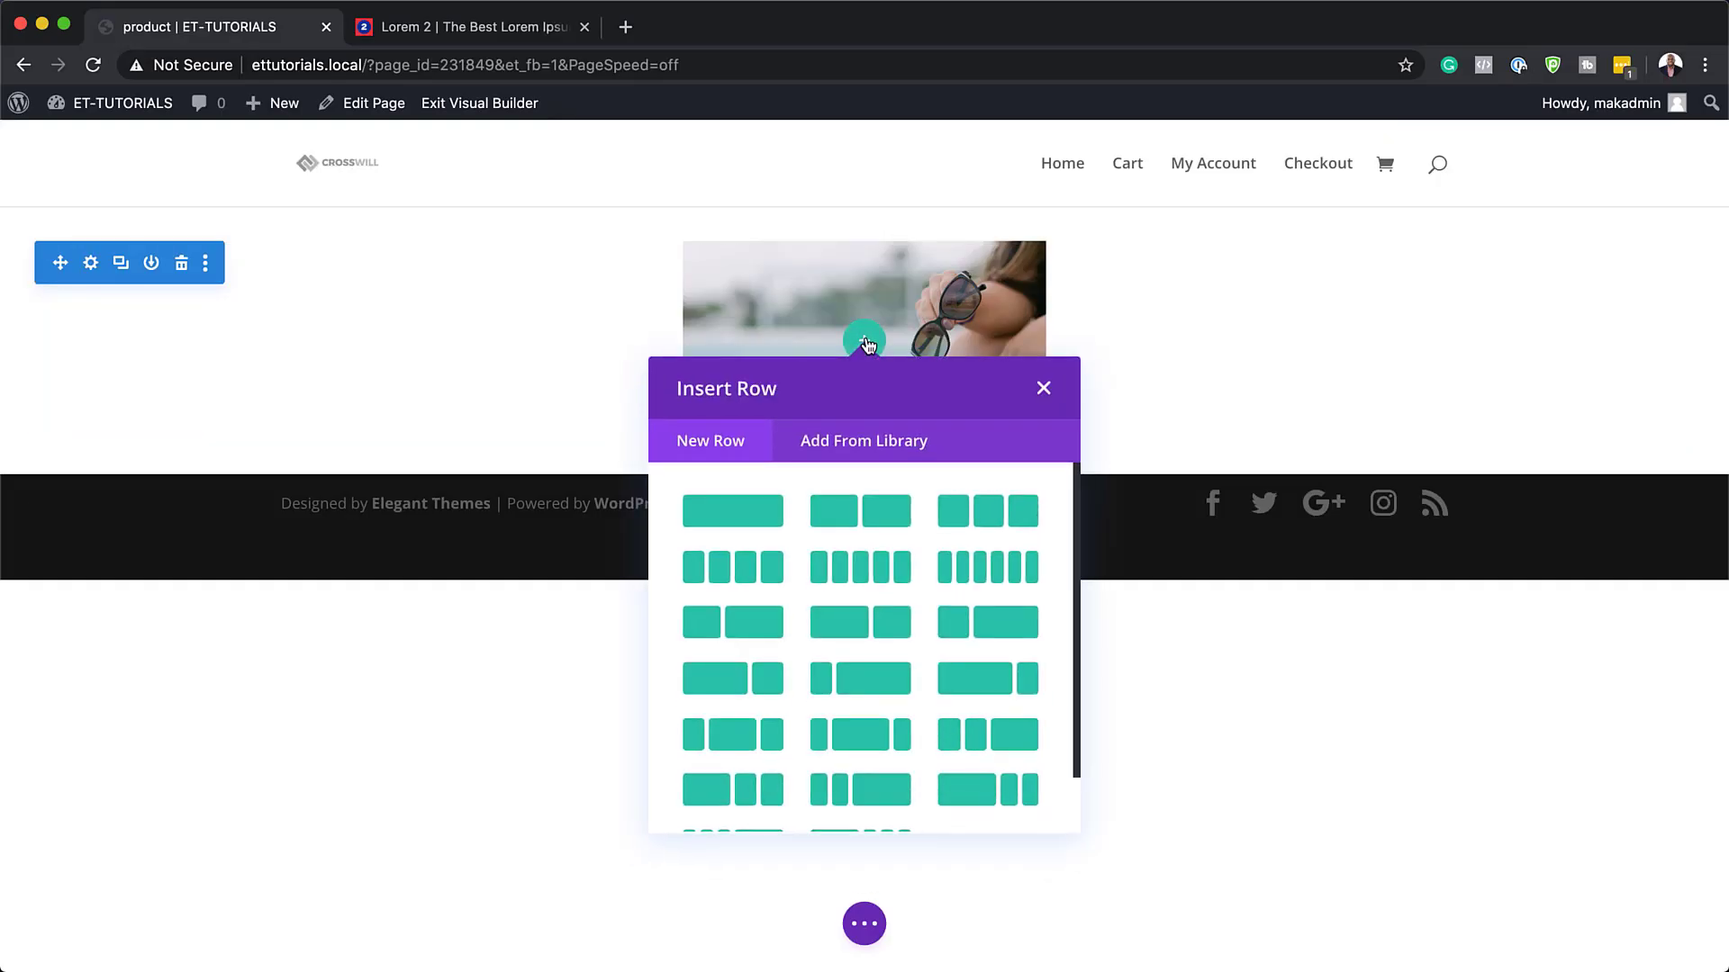
pyautogui.click(881, 637)
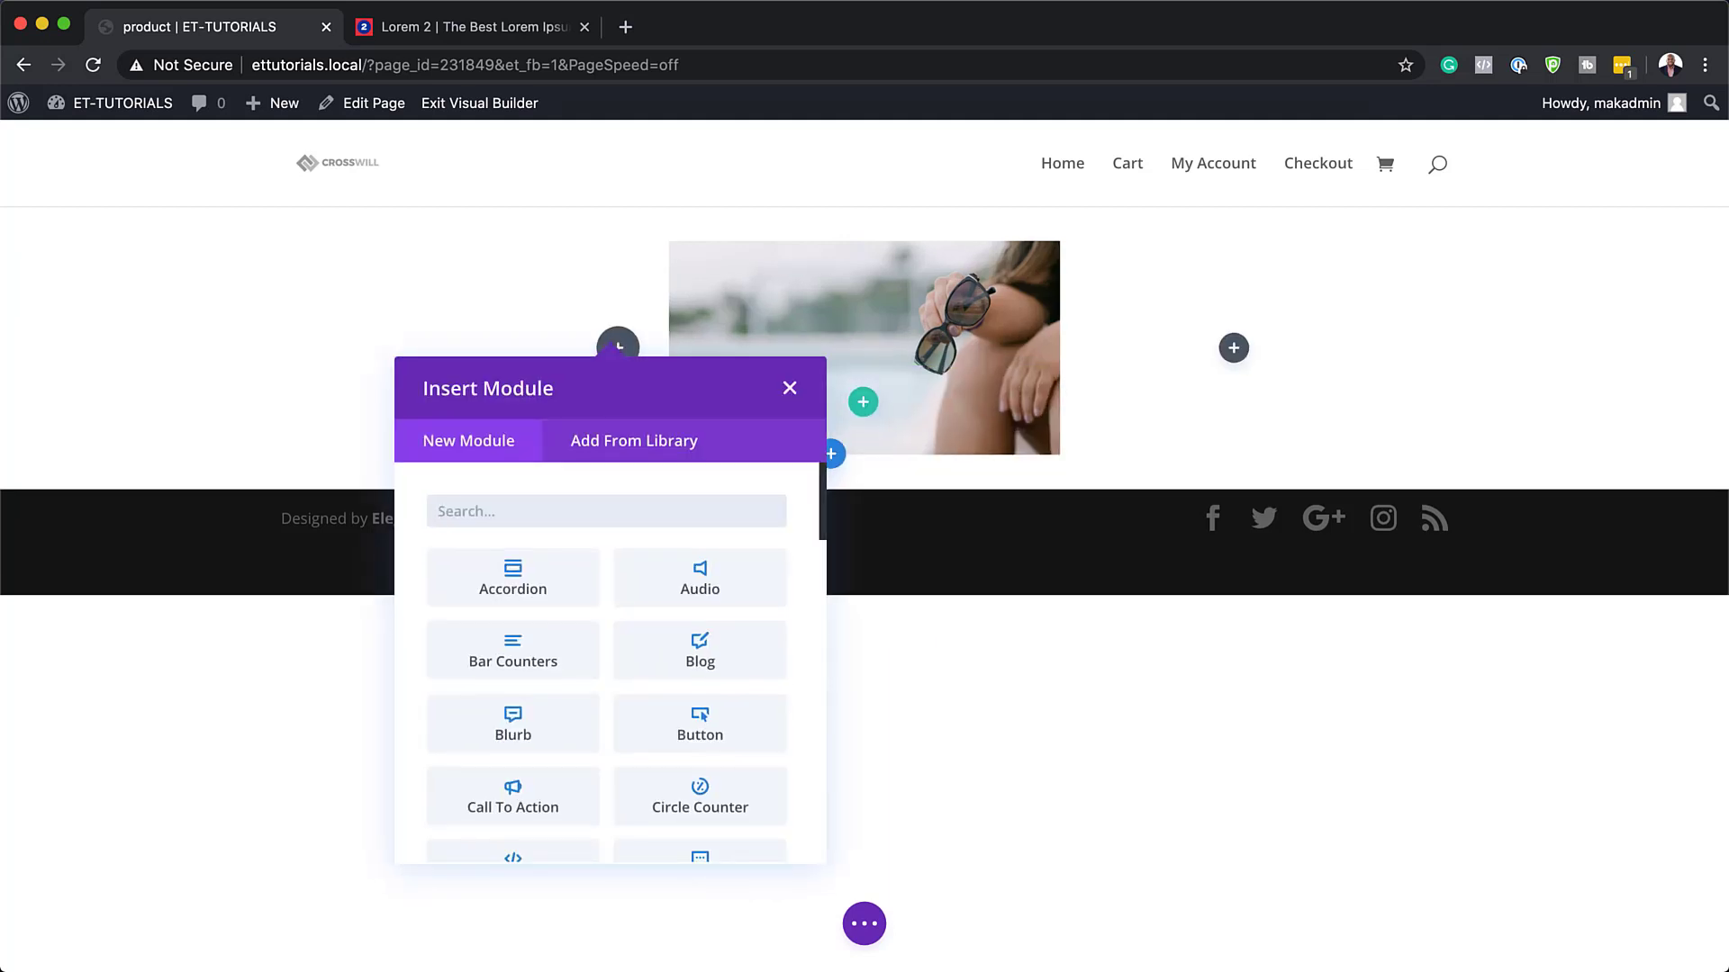
pyautogui.click(788, 385)
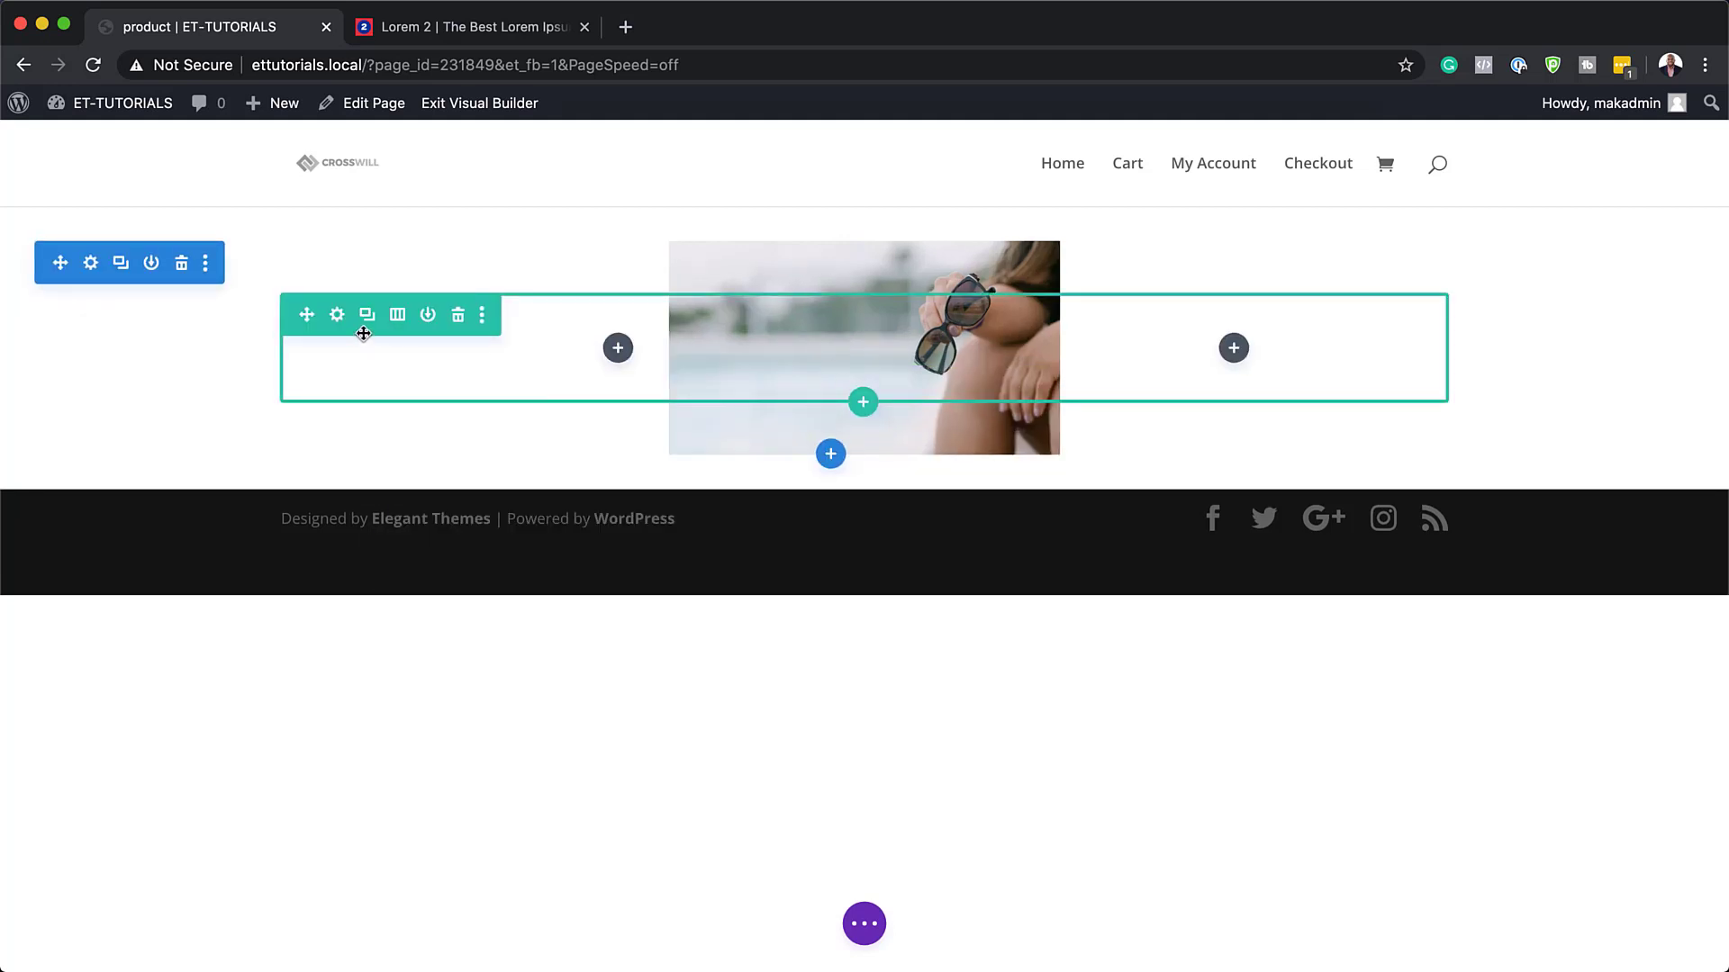
# - Give the new row a custom gutter width of 1 and equalize its column heights
pyautogui.click(338, 318)
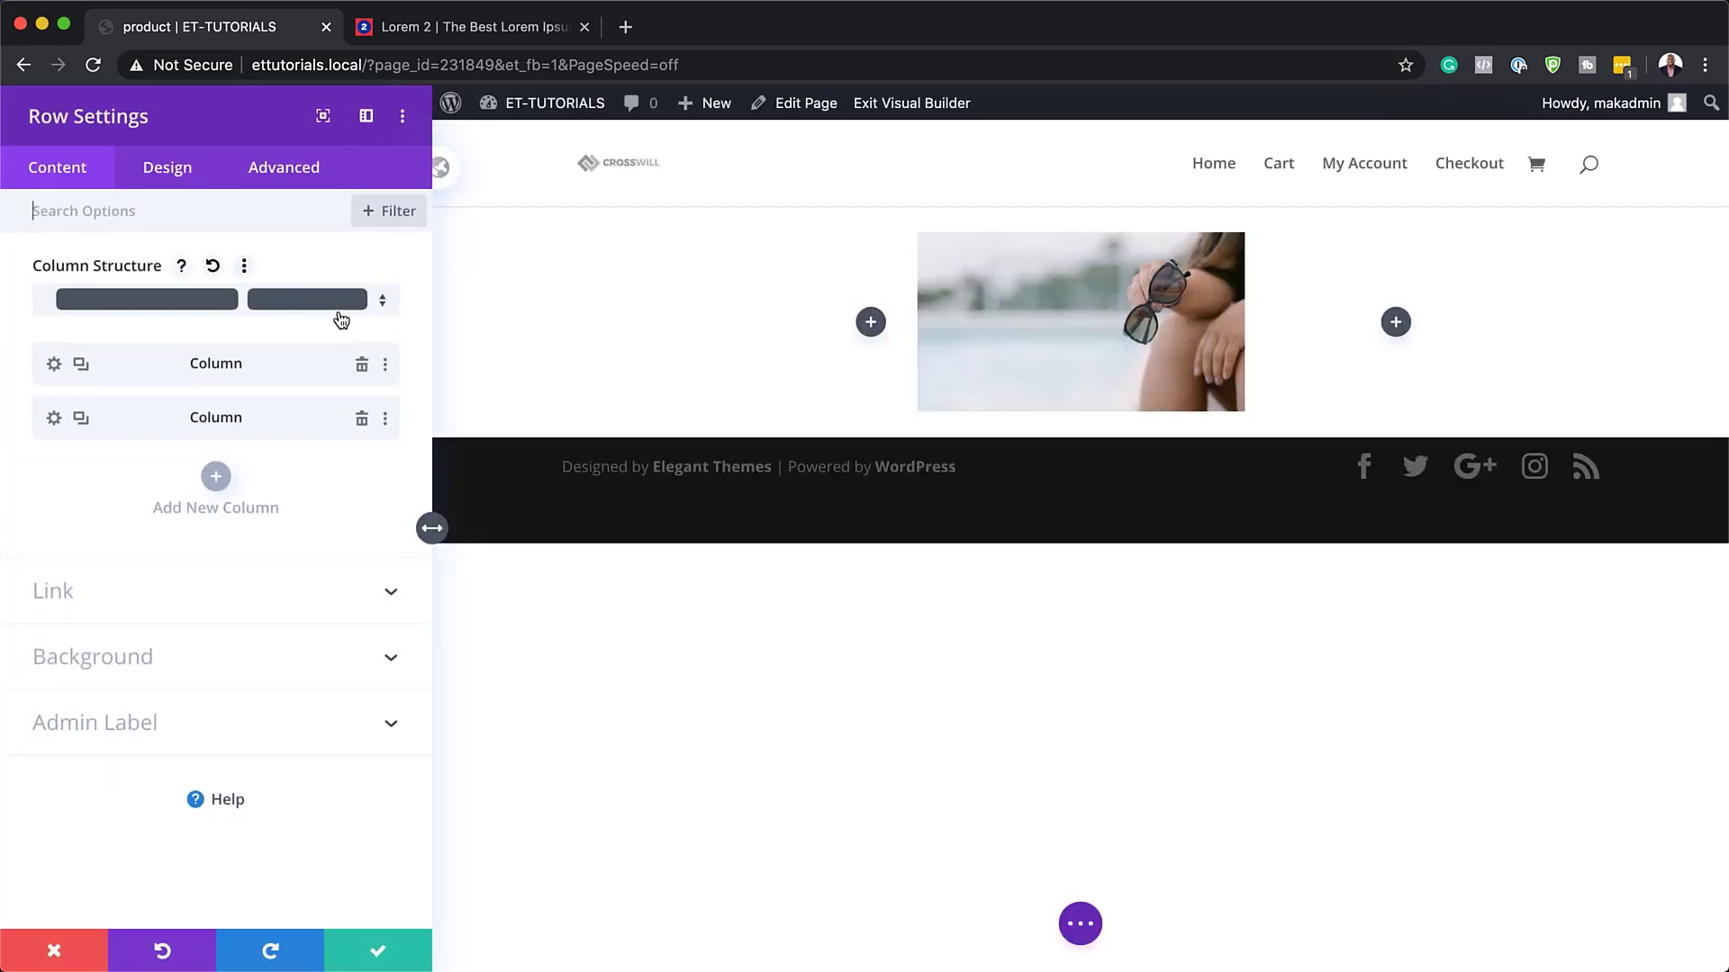
pyautogui.click(185, 170)
pyautogui.click(106, 269)
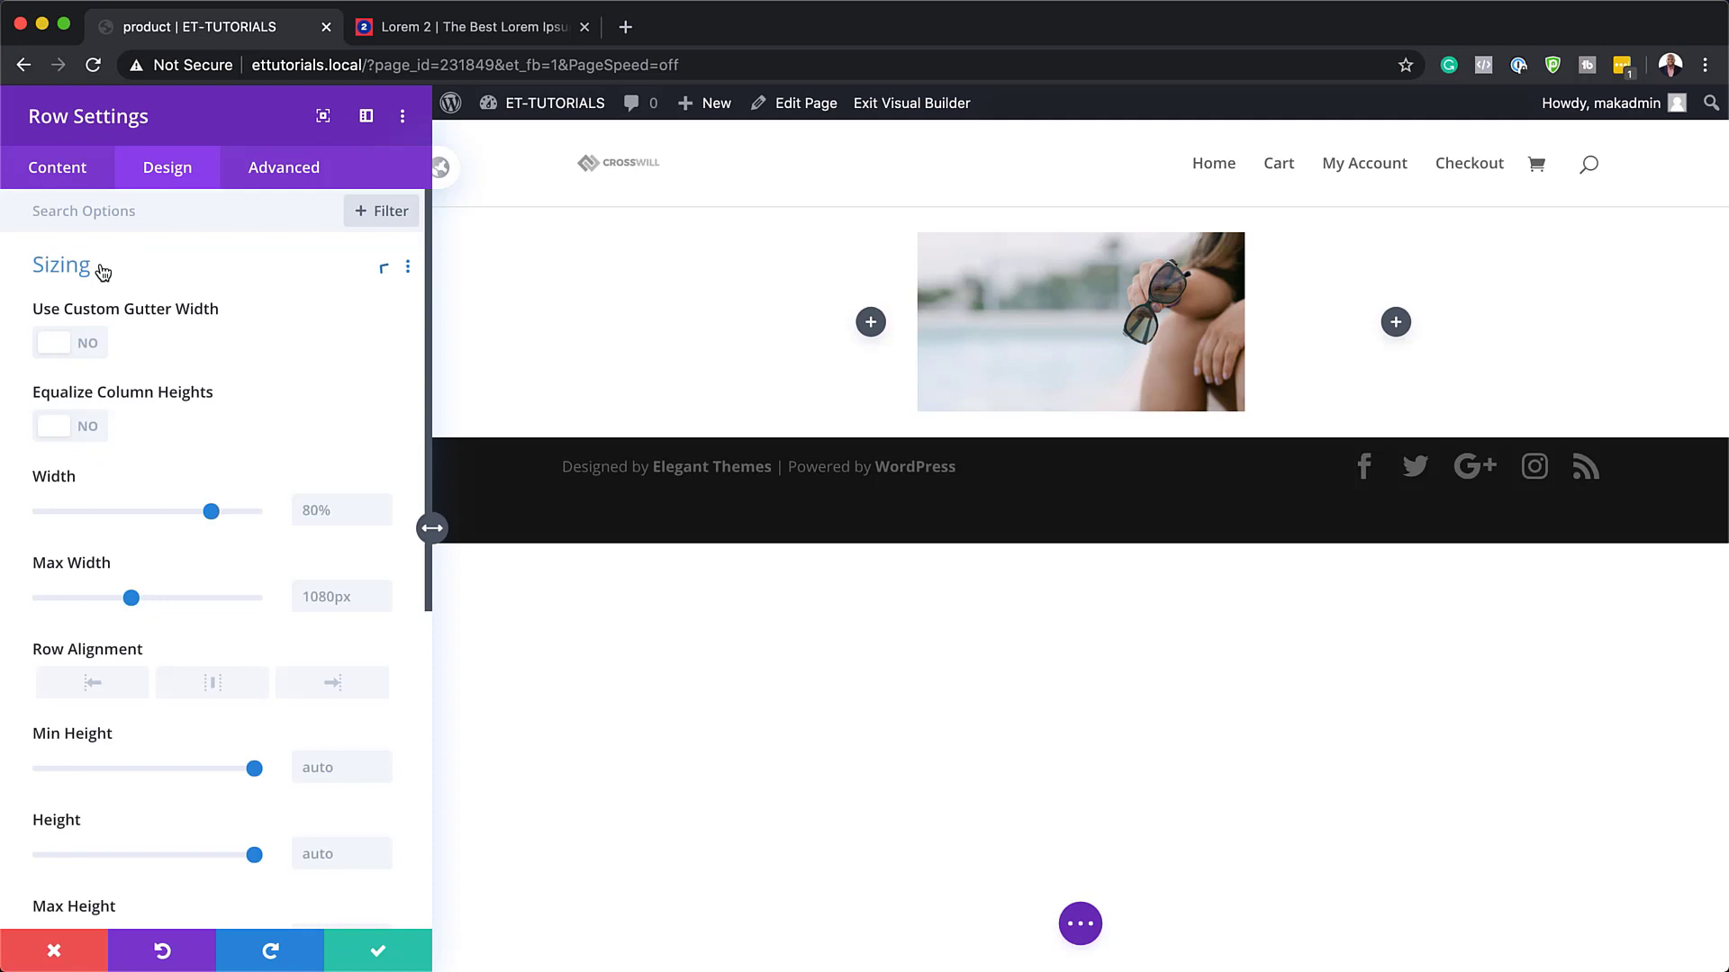
pyautogui.click(95, 350)
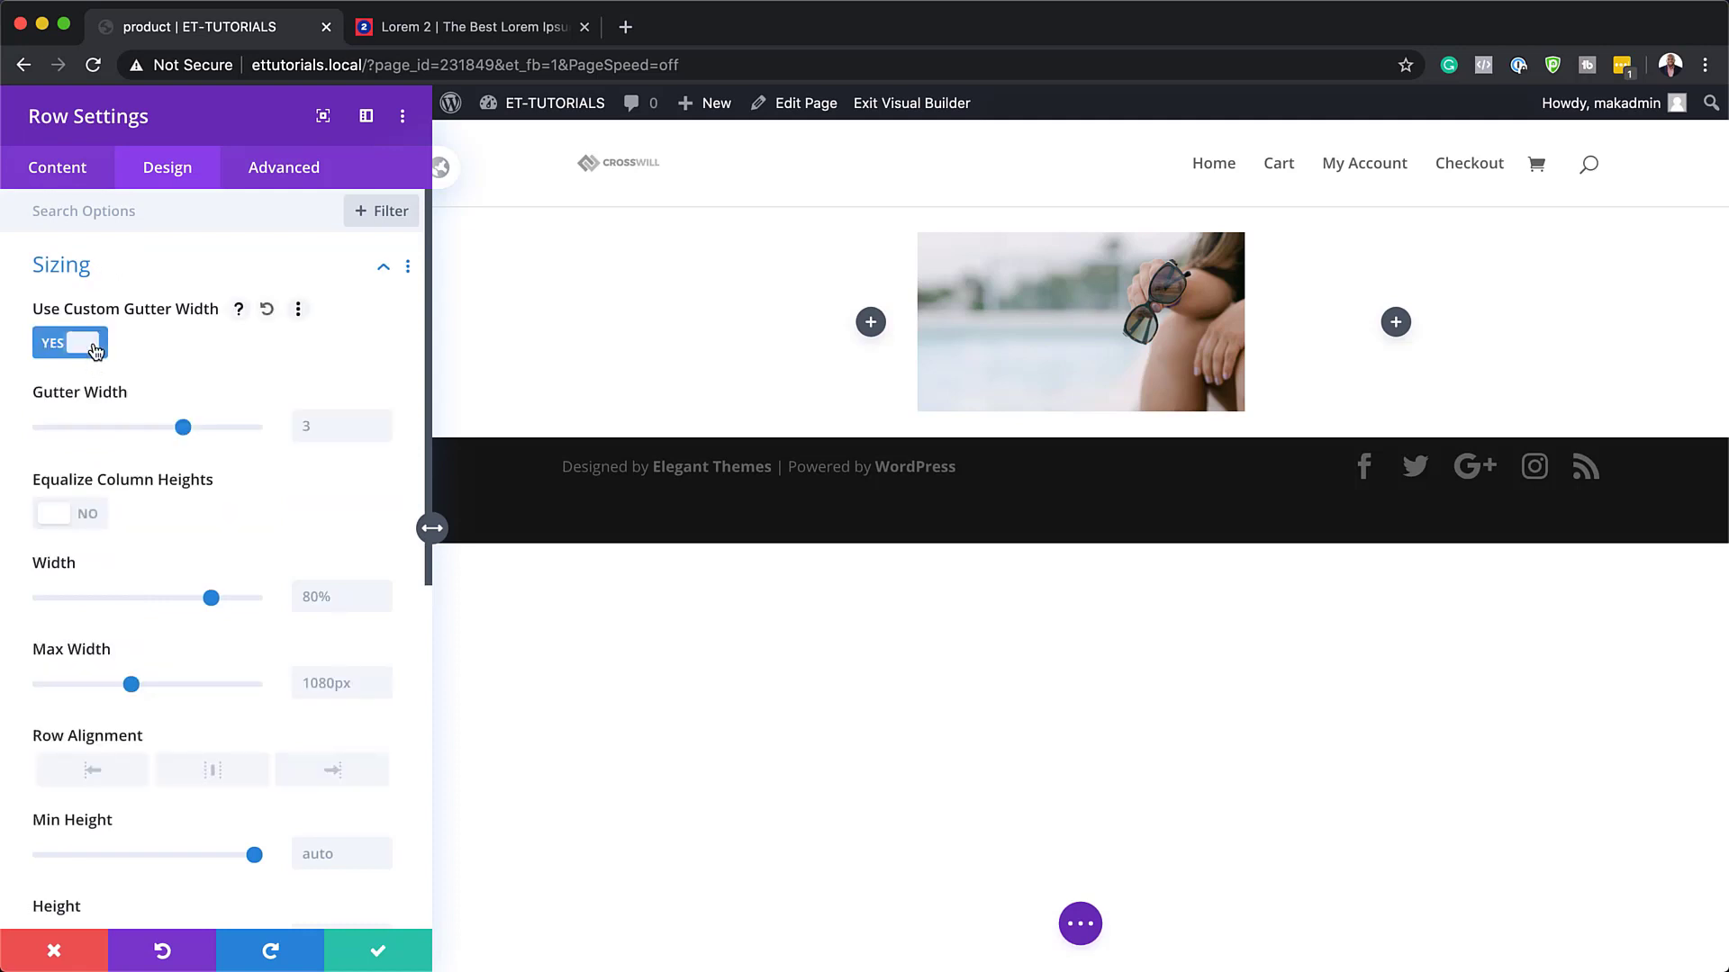
pyautogui.moveTo(182, 428); pyautogui.dragTo(41, 428)
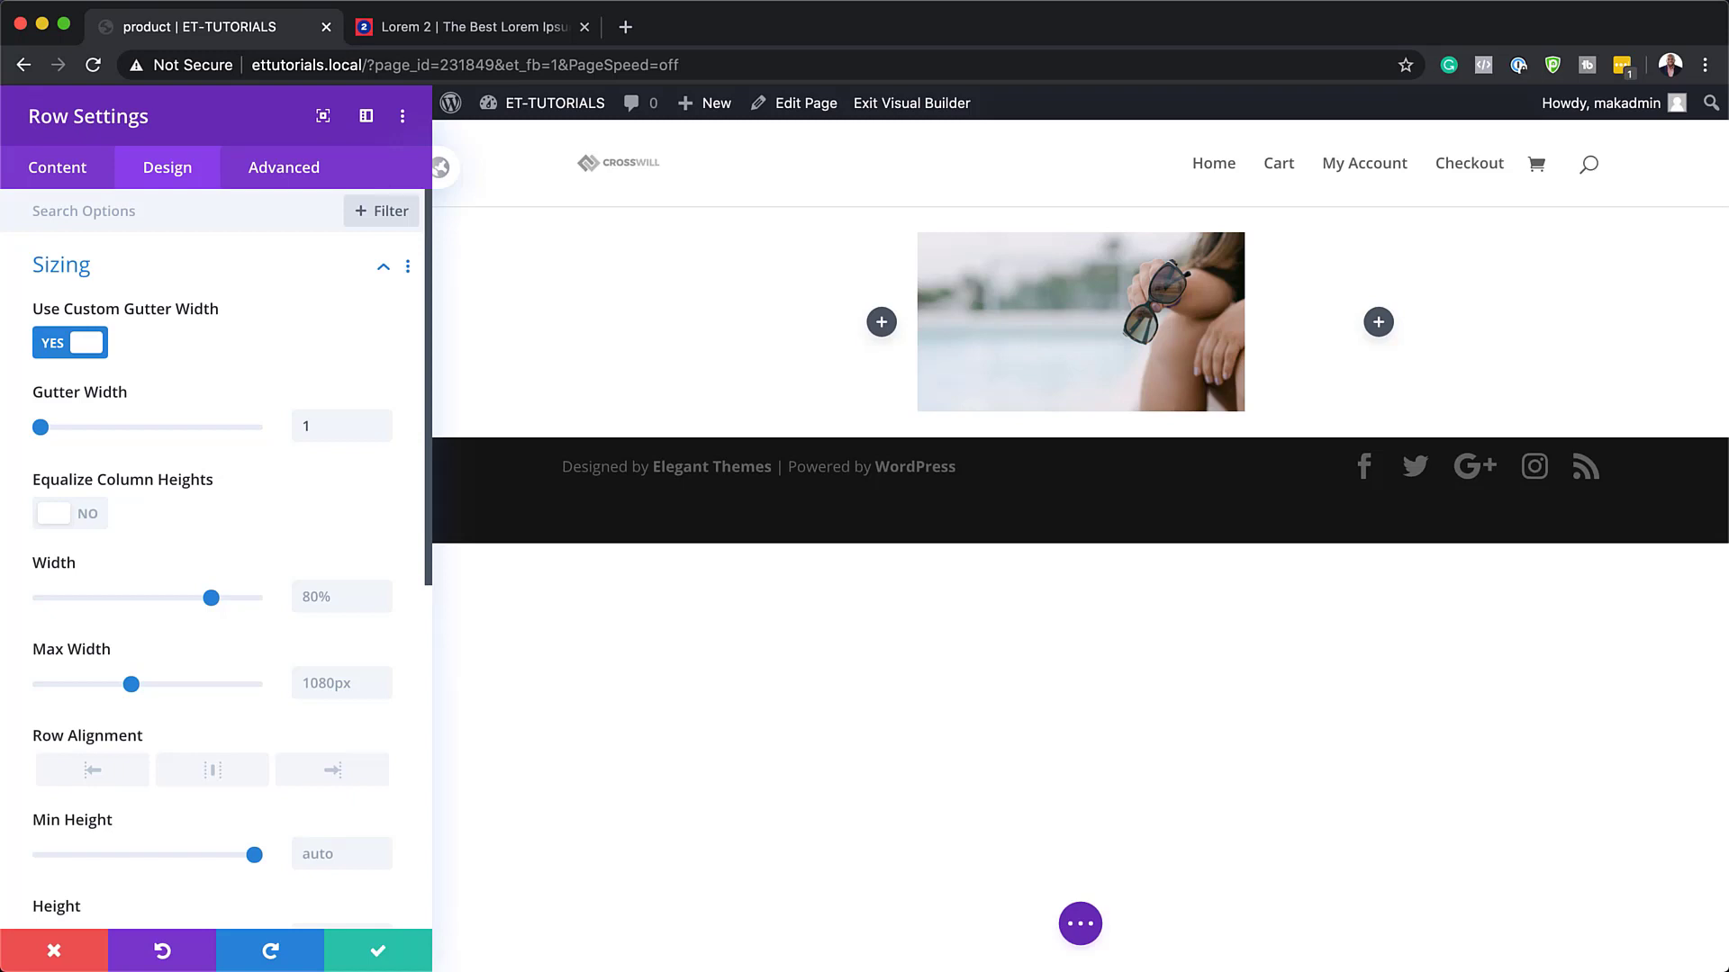
pyautogui.click(88, 515)
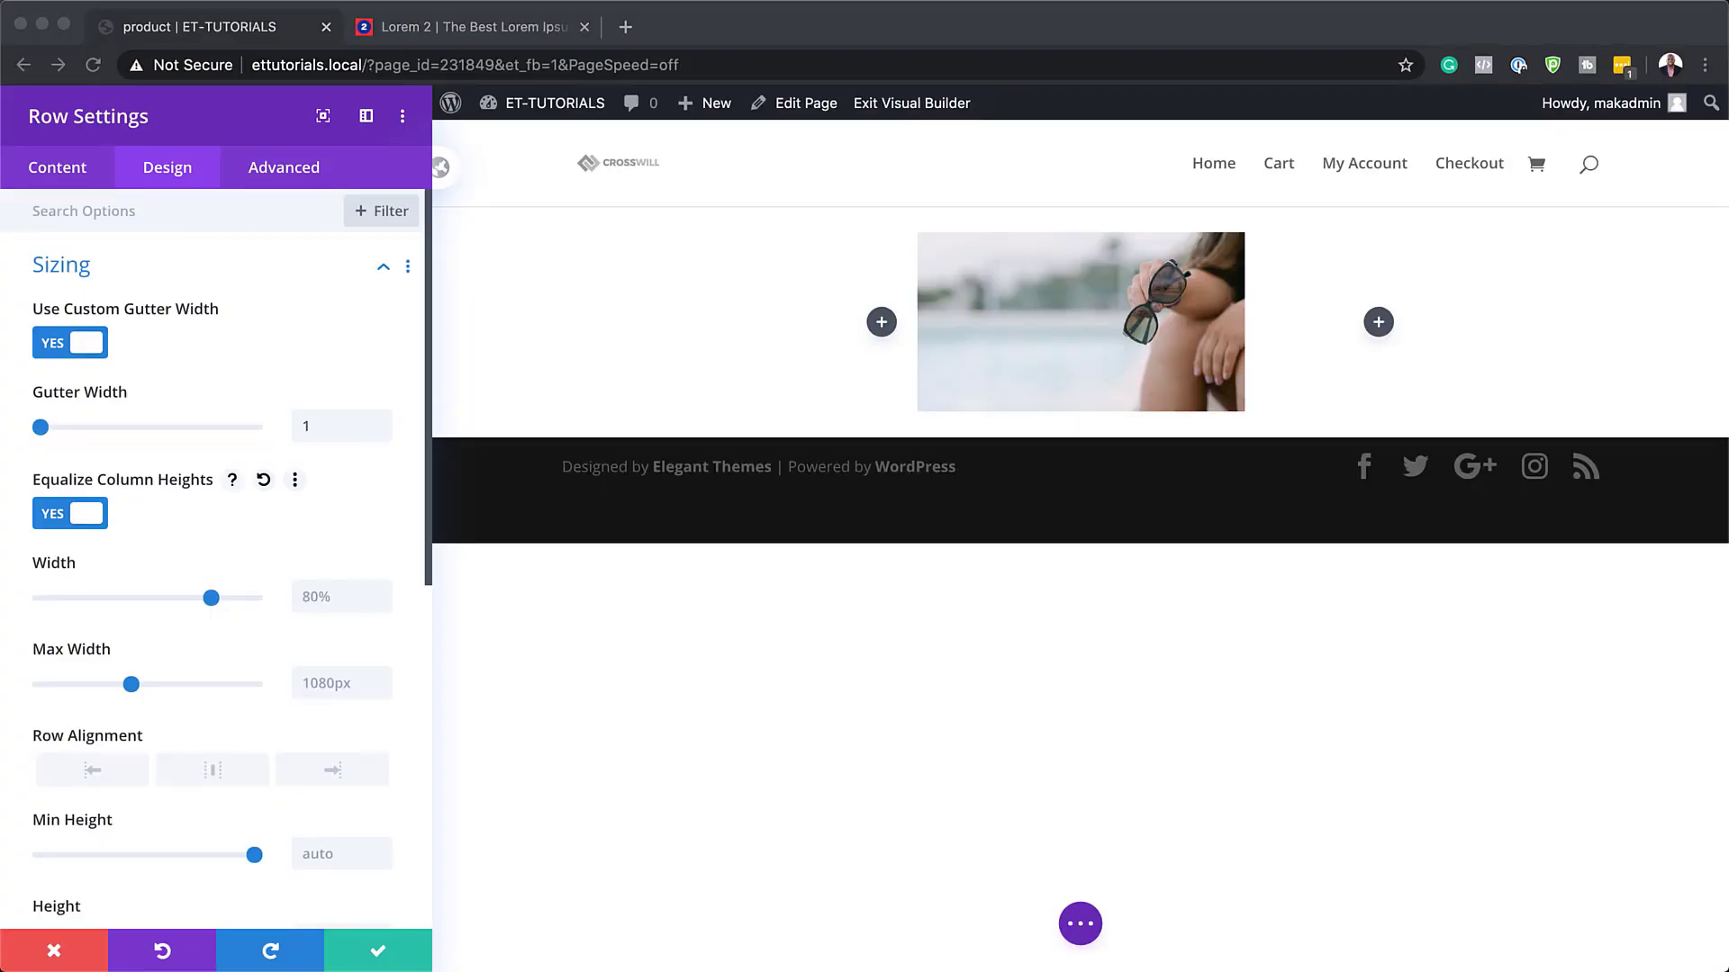
# - Set both the row's width and its max width to 100%
pyautogui.click(327, 596)
pyautogui.write('100%')
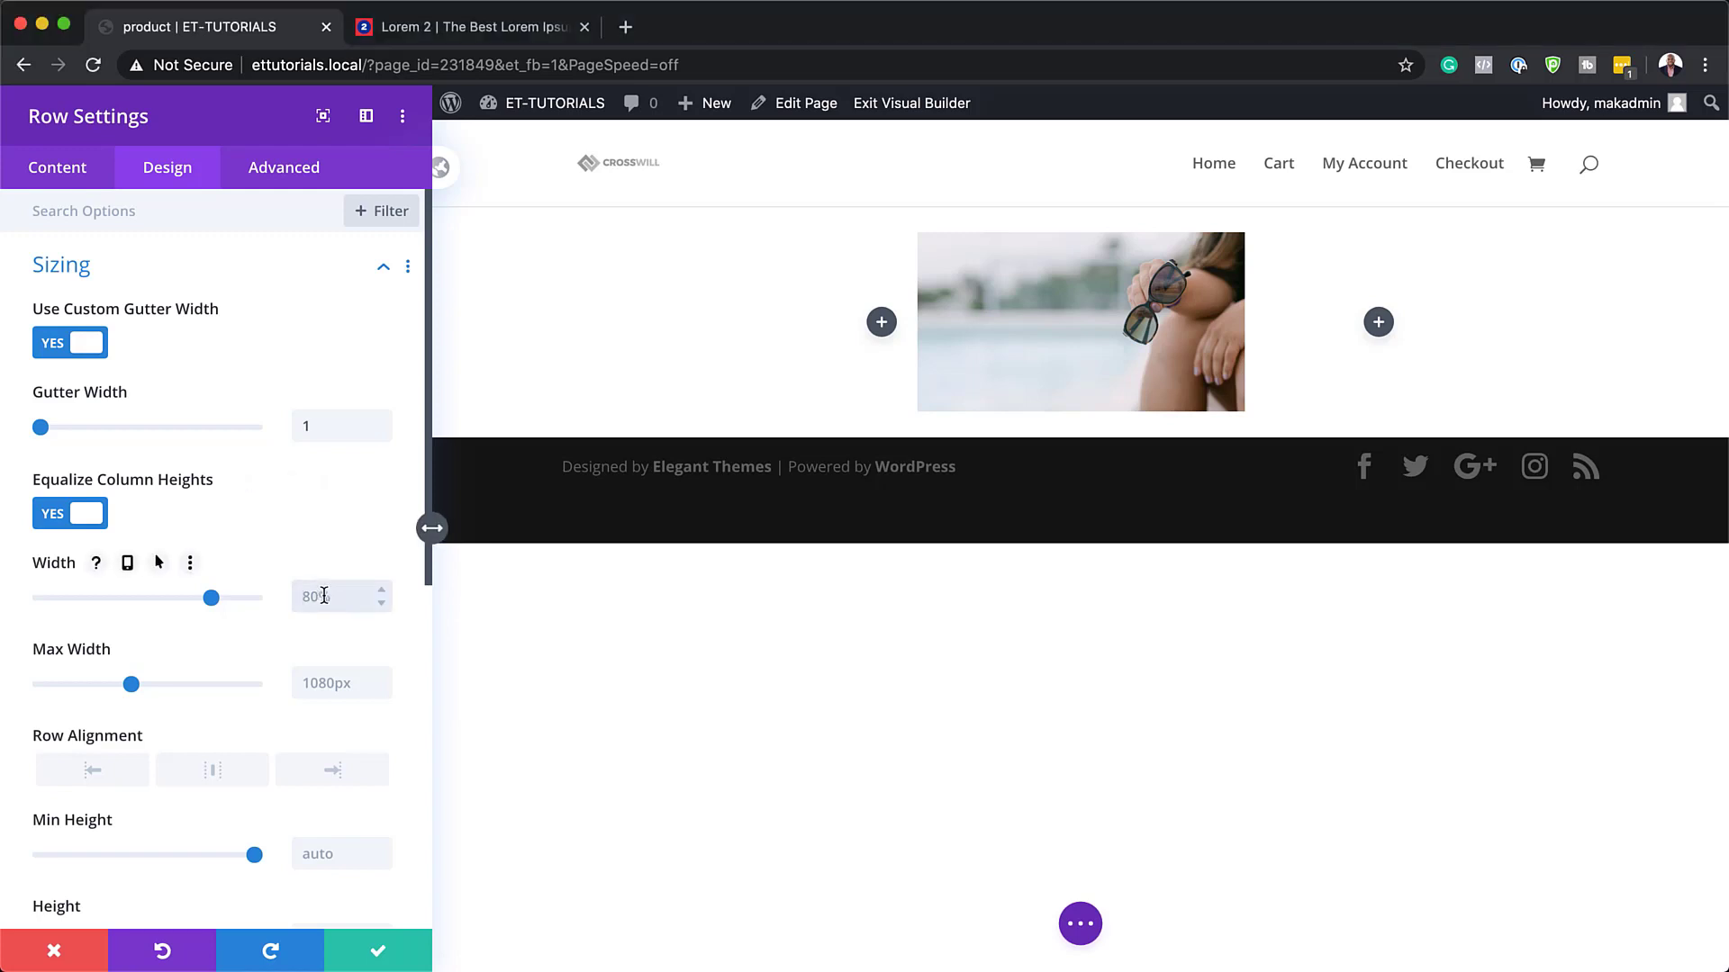
pyautogui.write('100%')
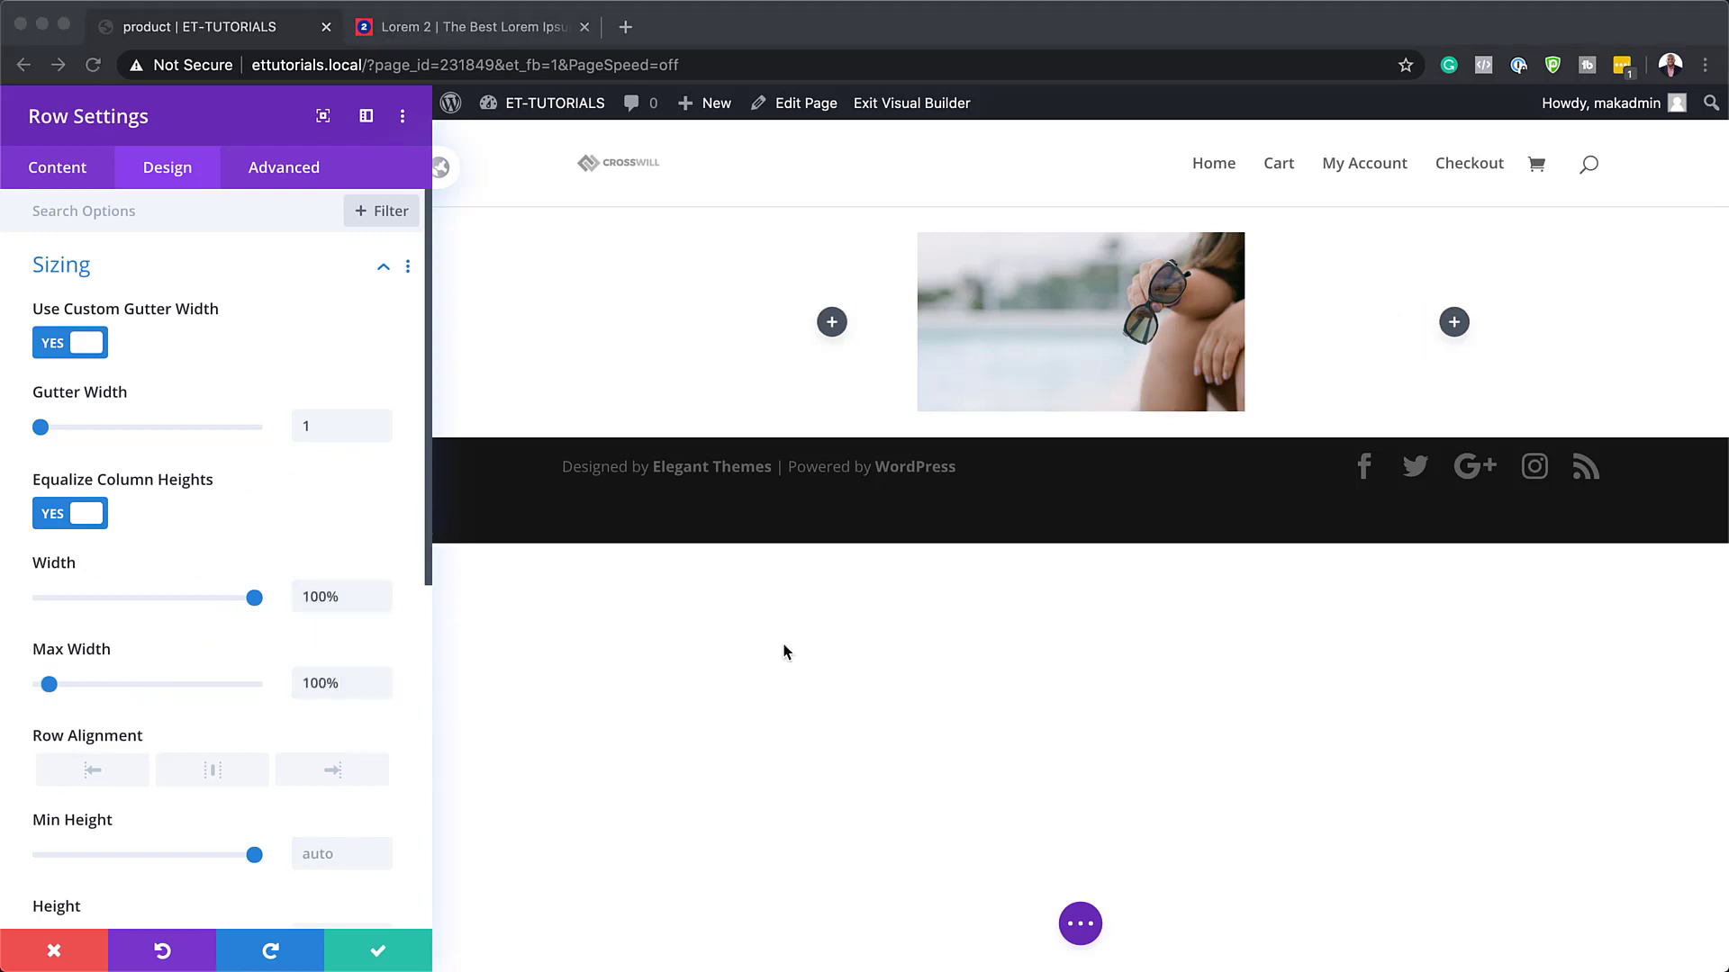
# - Set the row's left and right padding to a linked 5vw and save the row settings
pyautogui.scroll(-6, 250, 789)
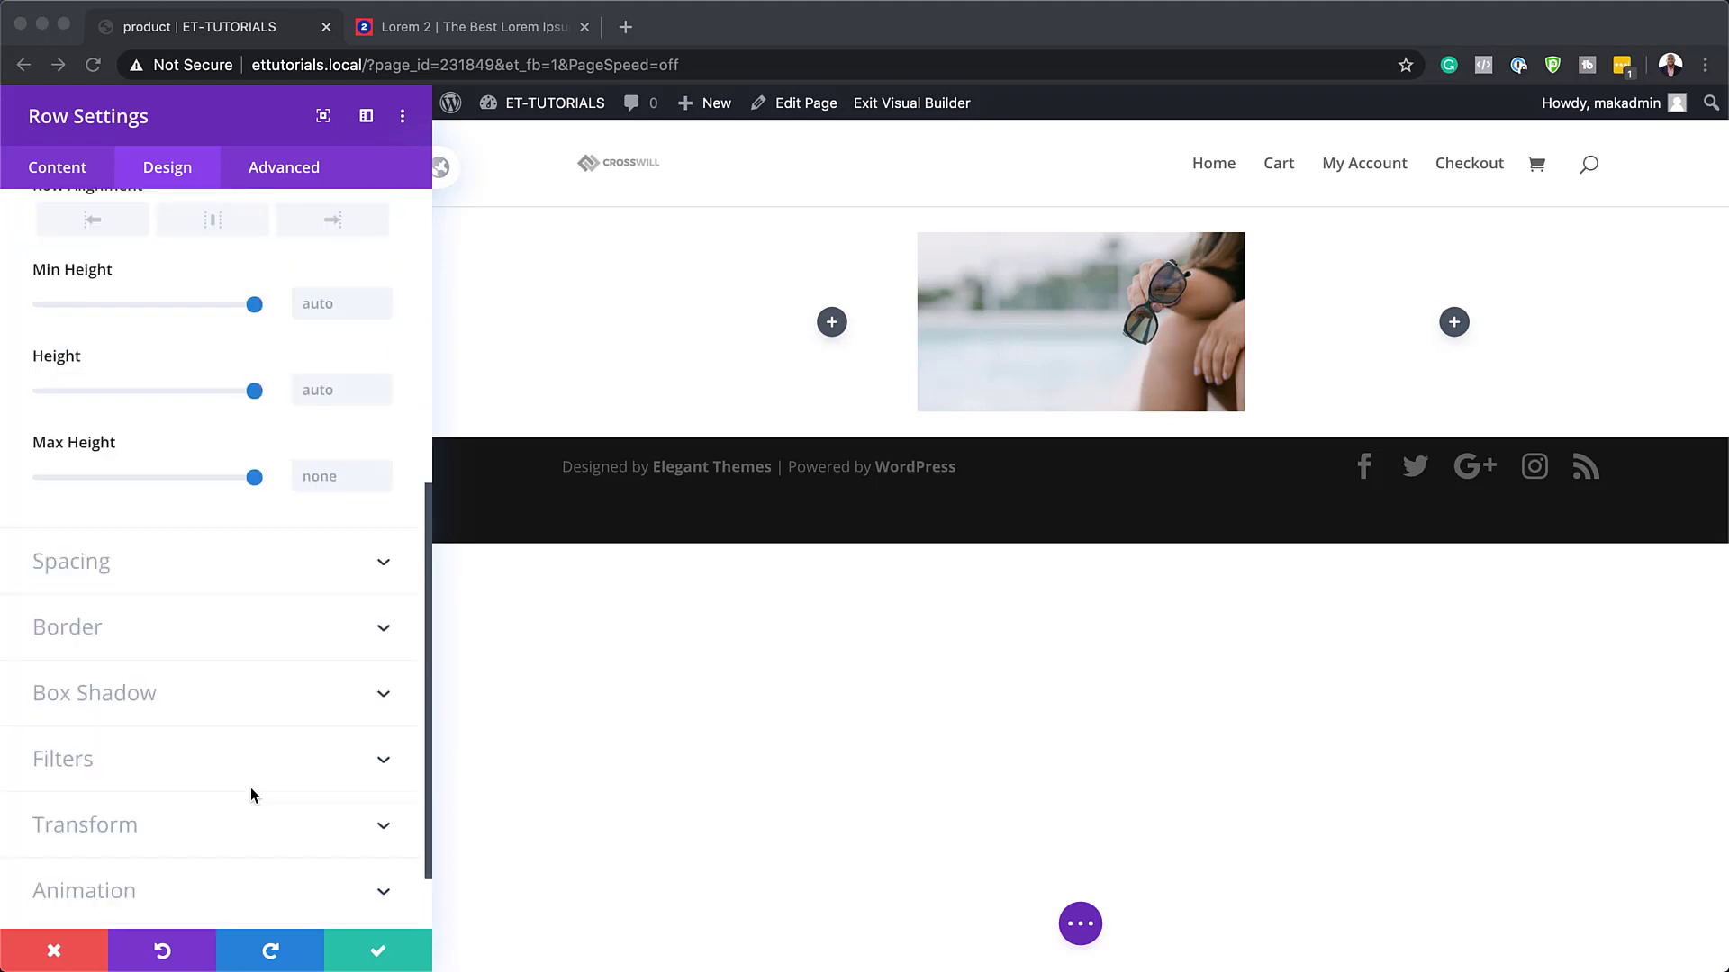
pyautogui.click(66, 565)
pyautogui.click(243, 430)
pyautogui.write('5vw')
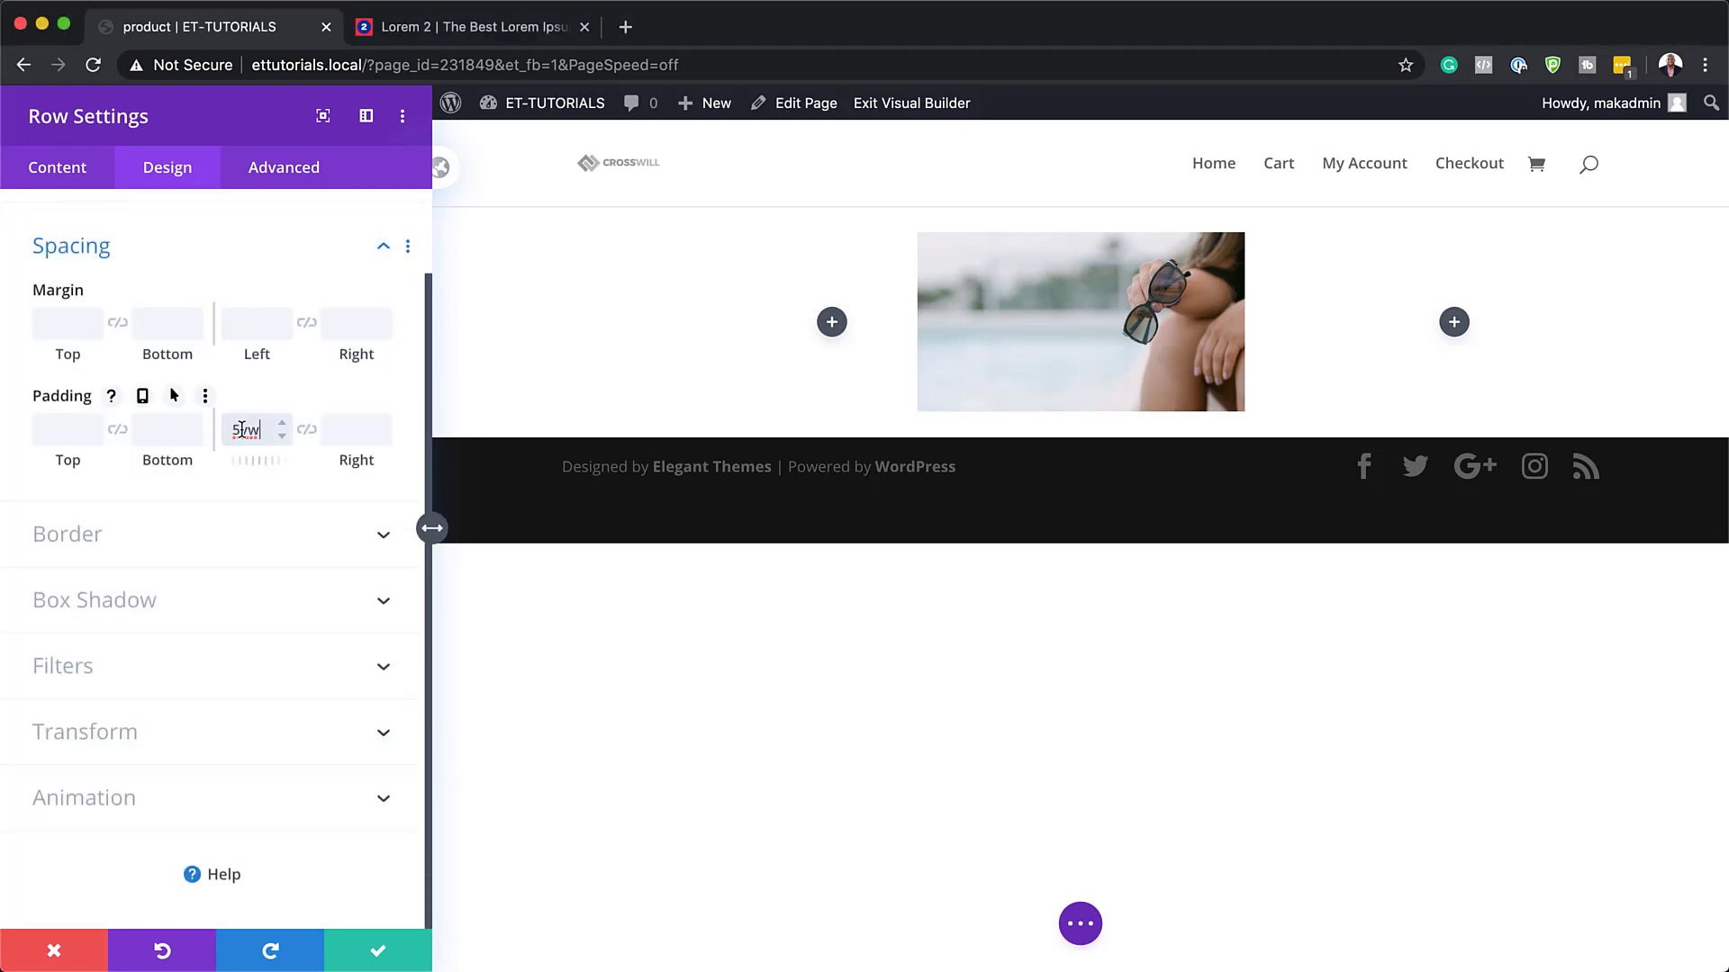
pyautogui.click(306, 429)
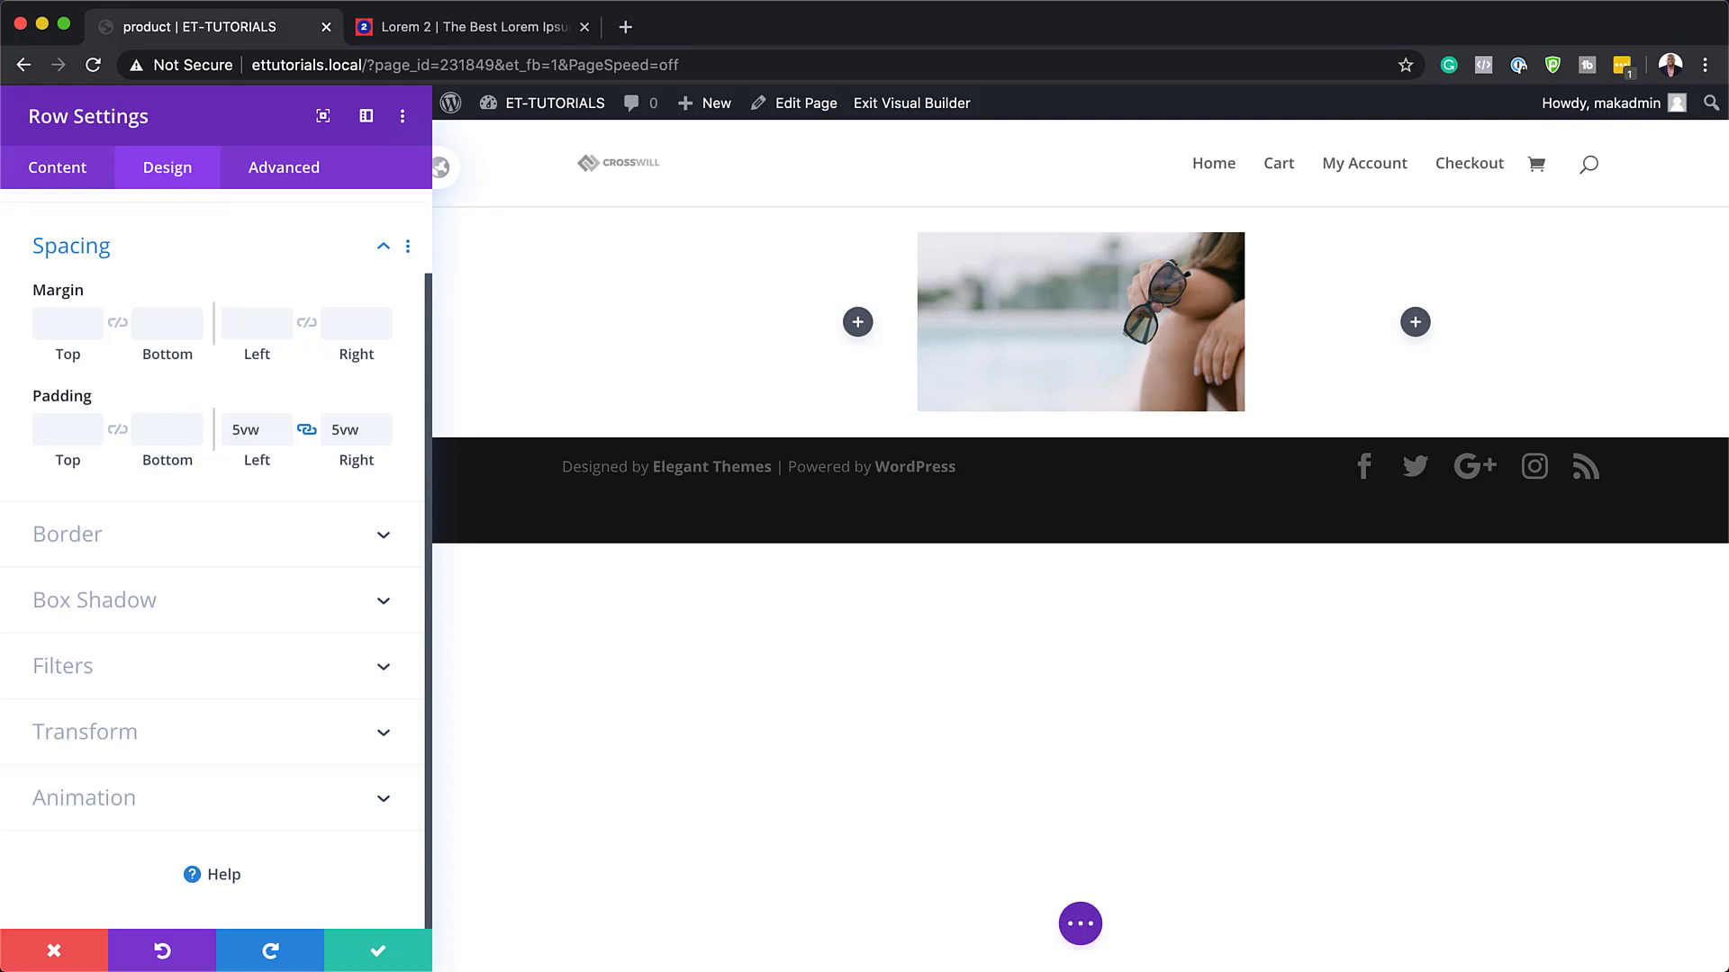
pyautogui.click(378, 951)
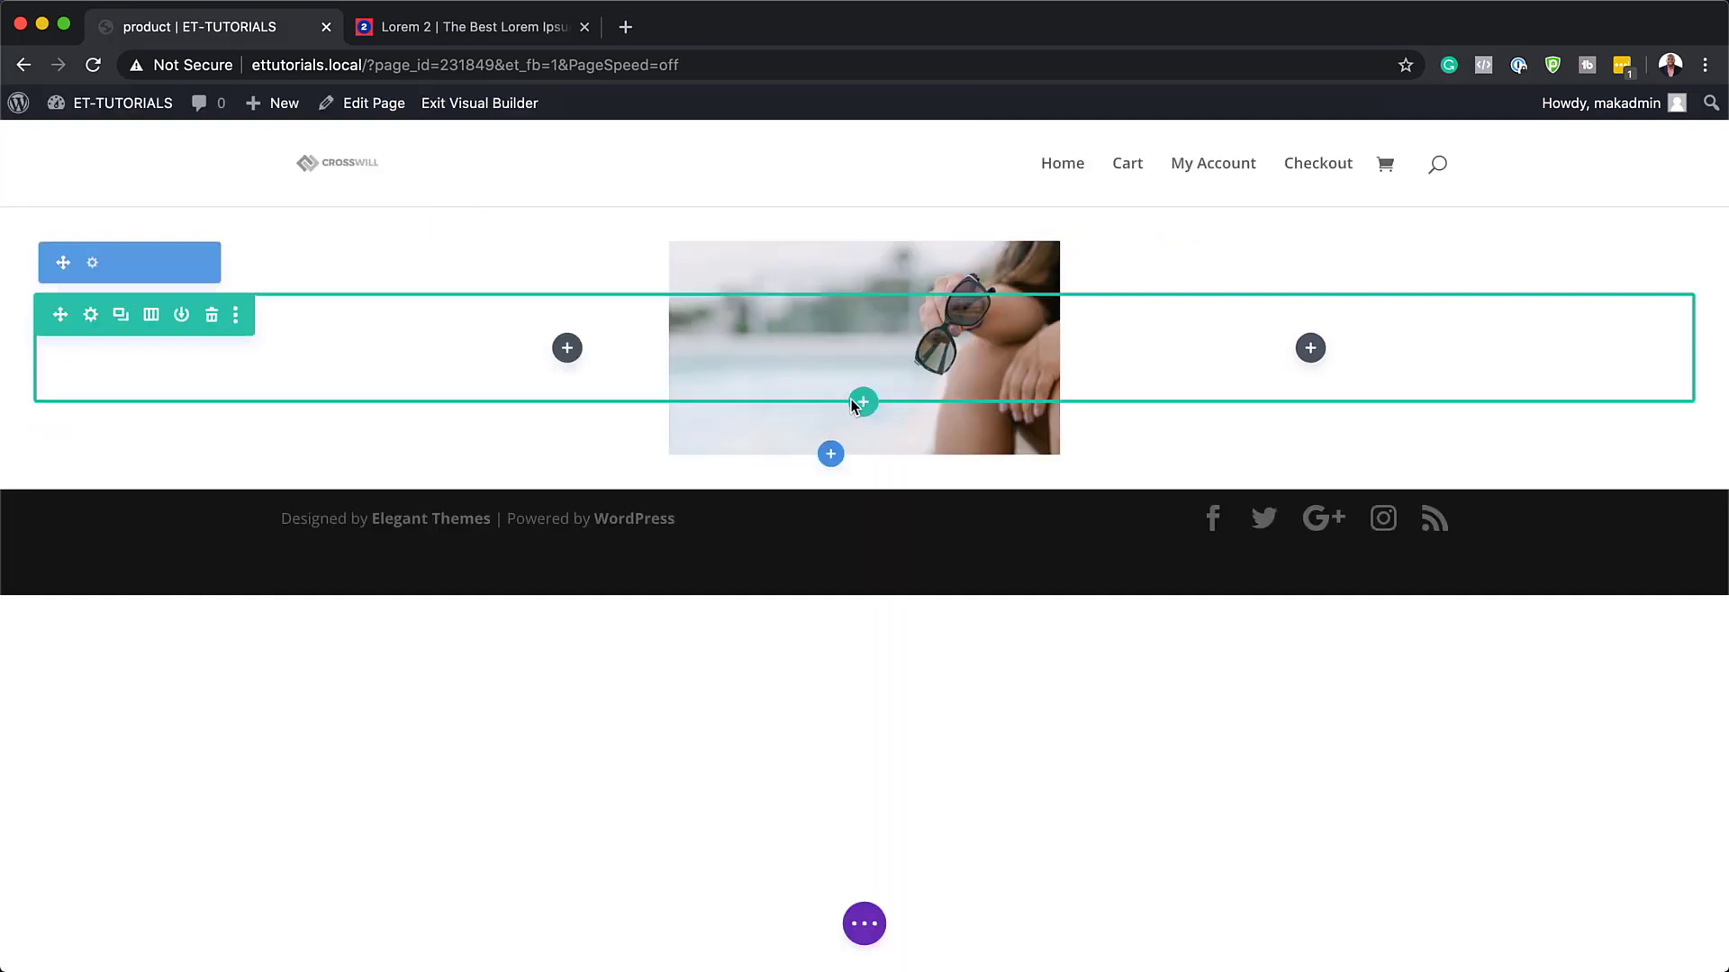
# - Add a Text module to the row's narrow right column and remove all of its placeholder body text
pyautogui.click(1311, 348)
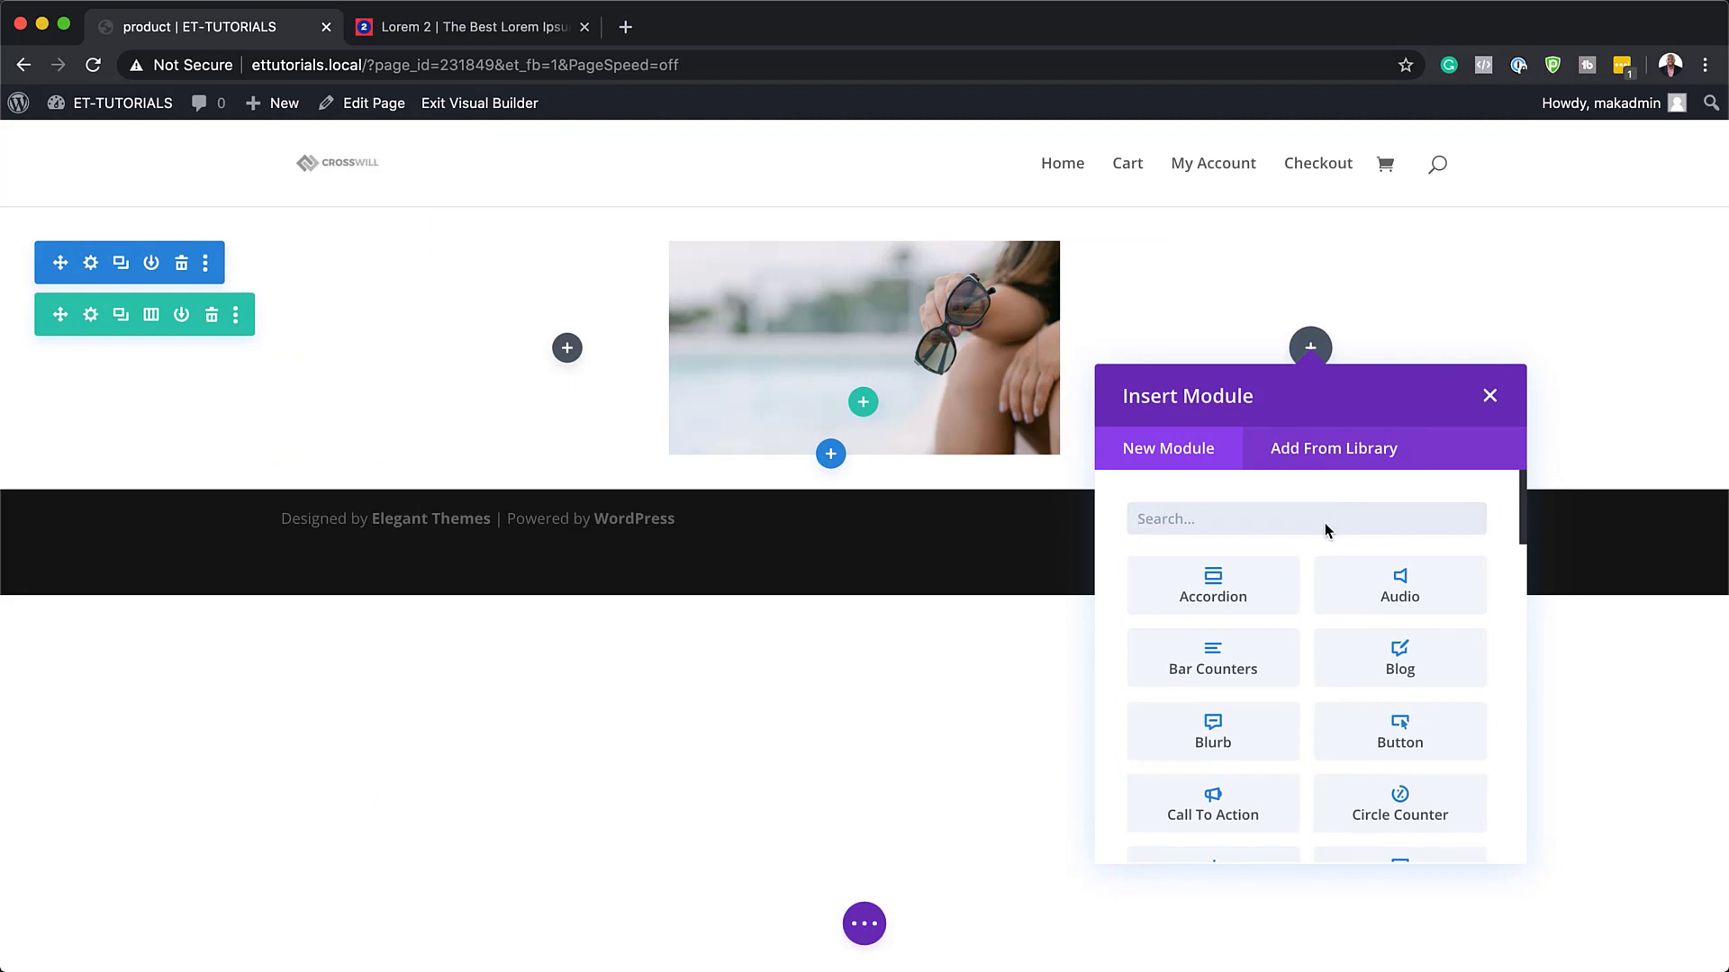
pyautogui.write('text')
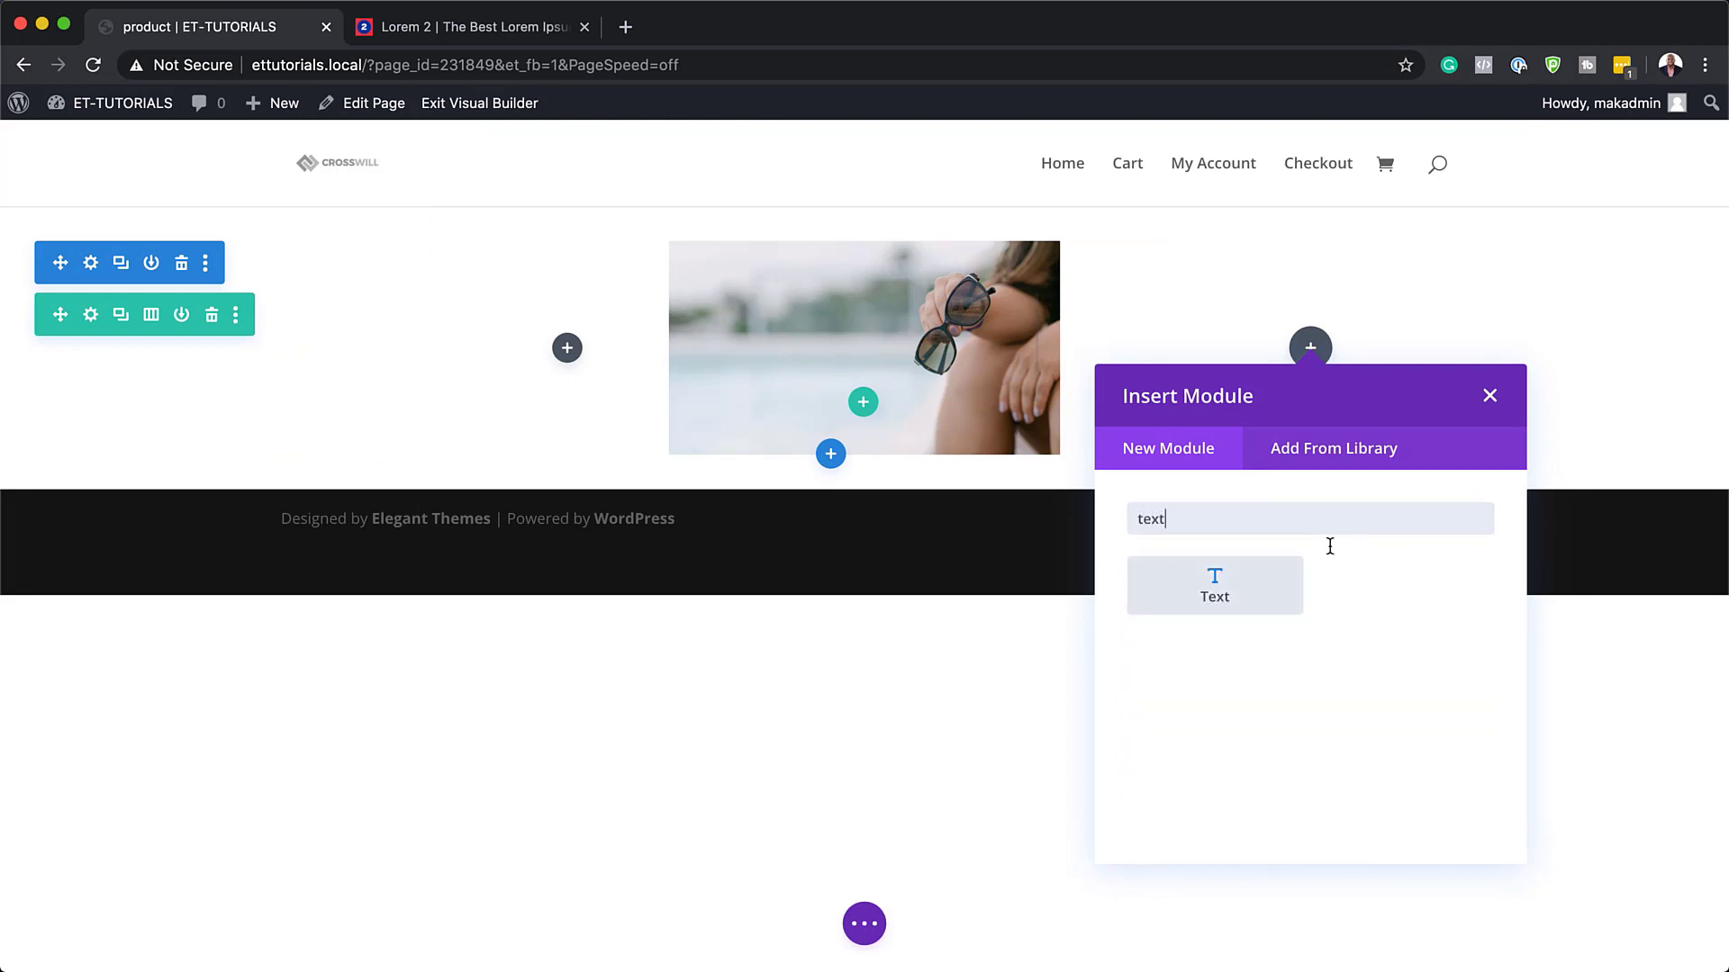
pyautogui.click(1267, 579)
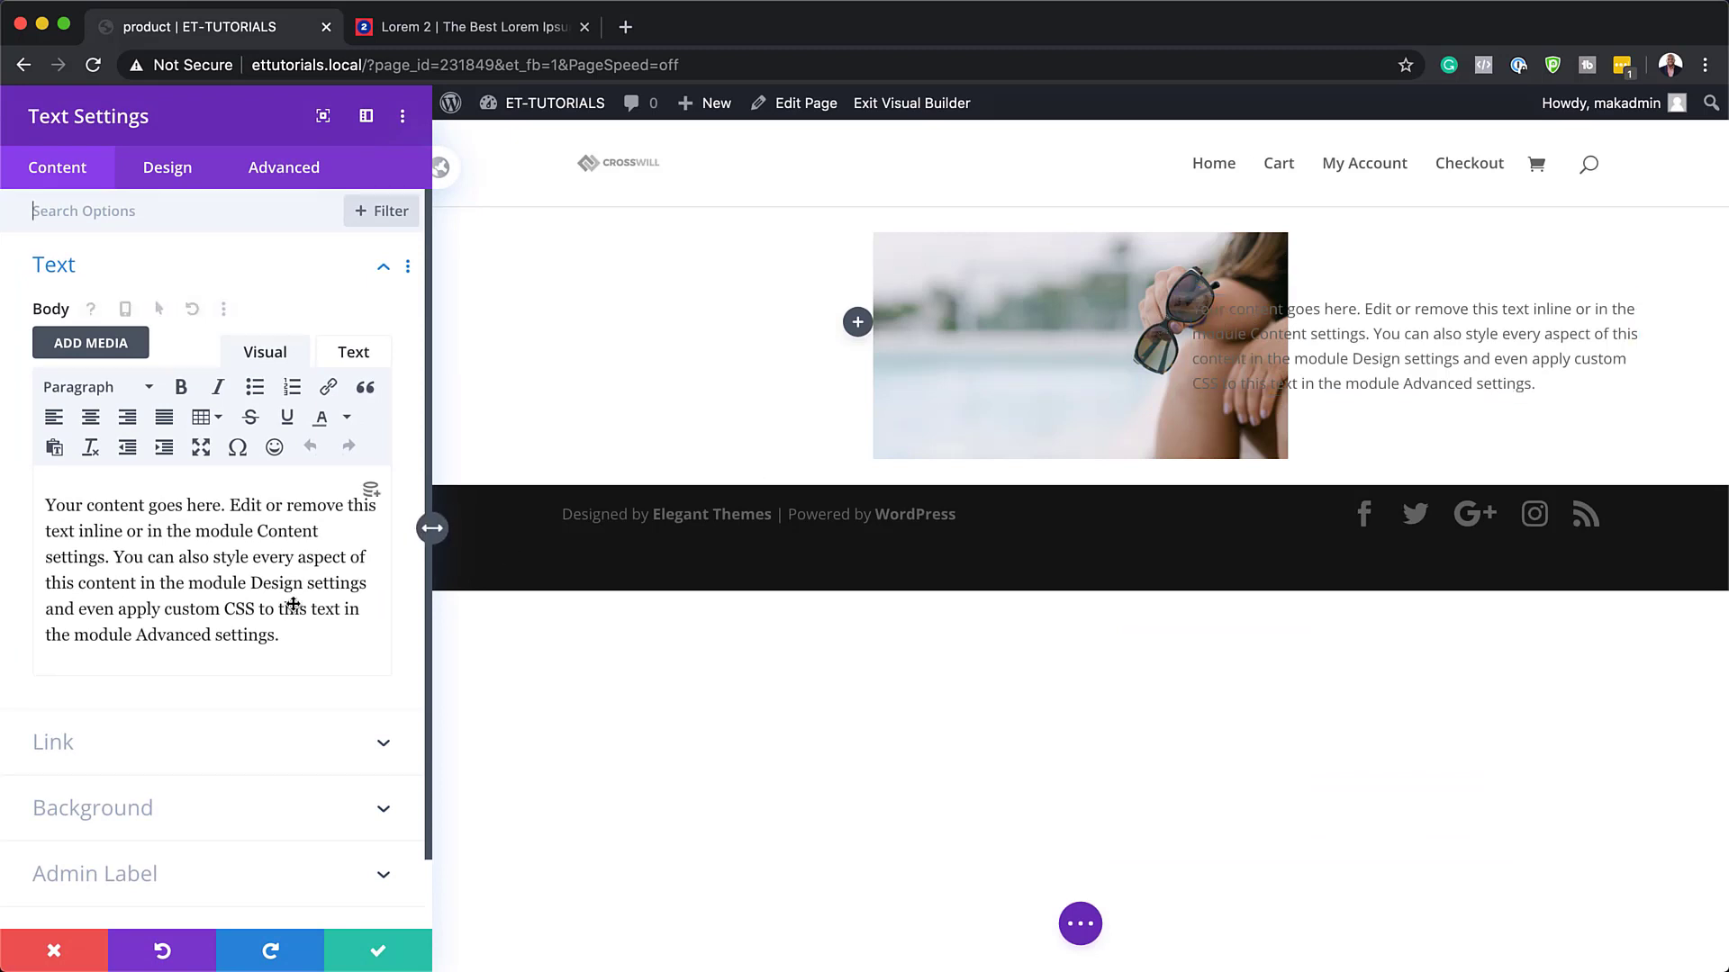
pyautogui.moveTo(294, 637); pyautogui.dragTo(34, 500)
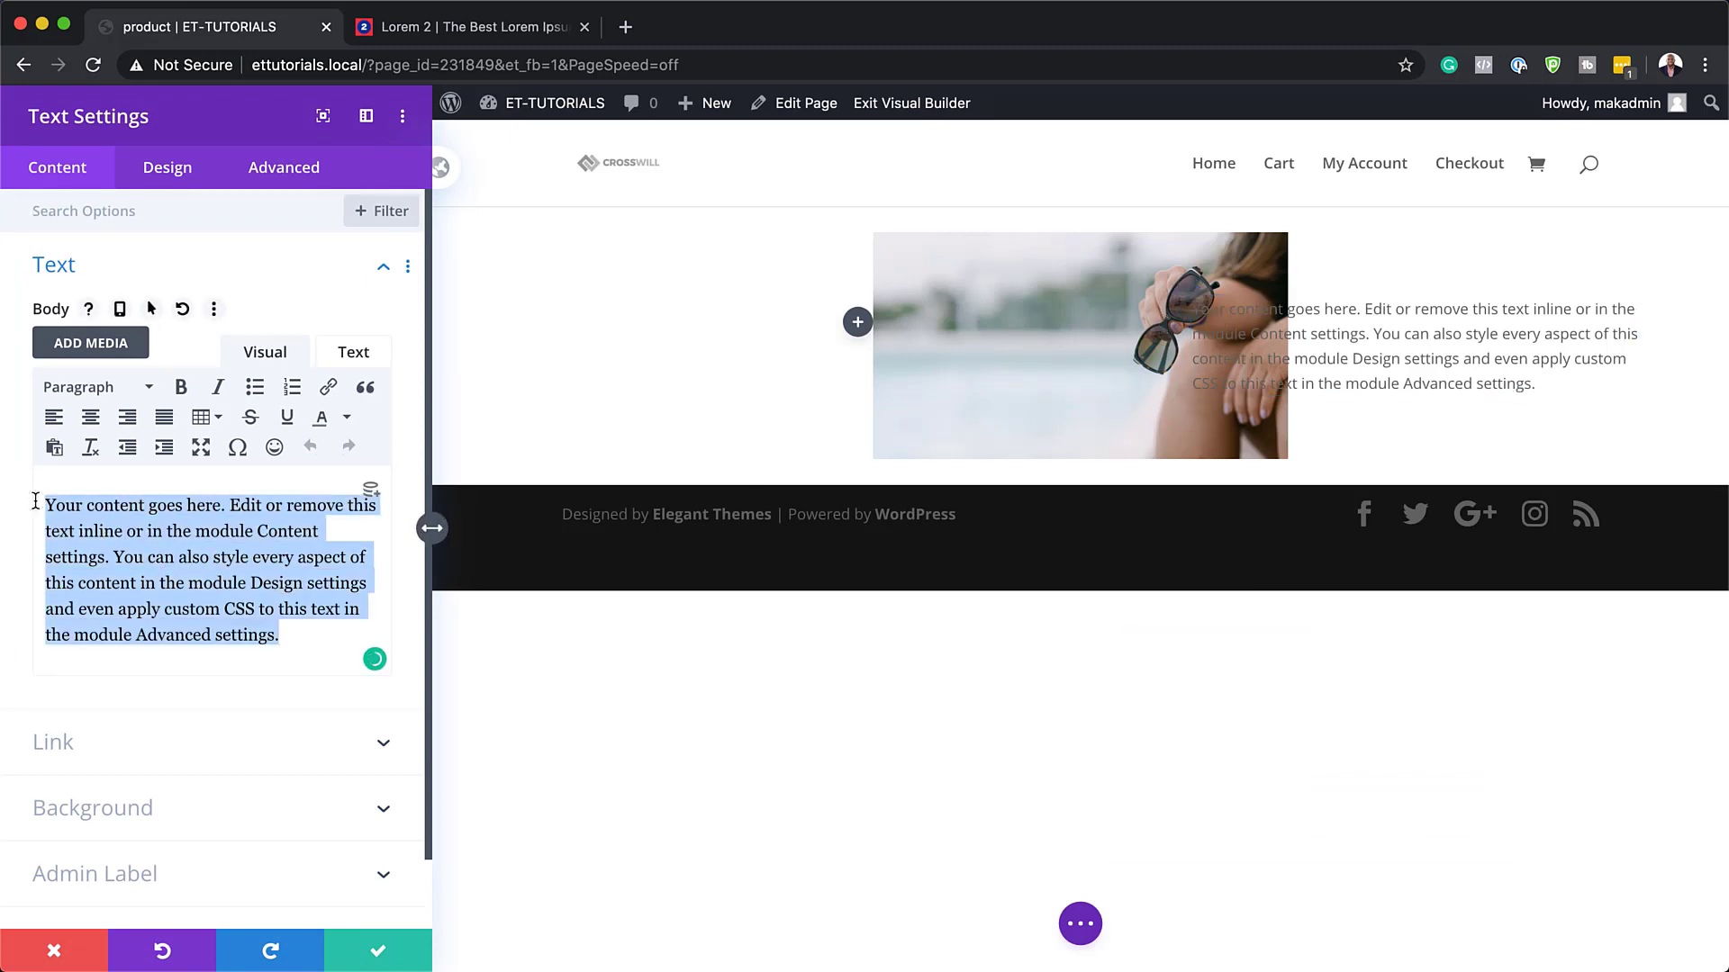
pyautogui.press('BackSpace')
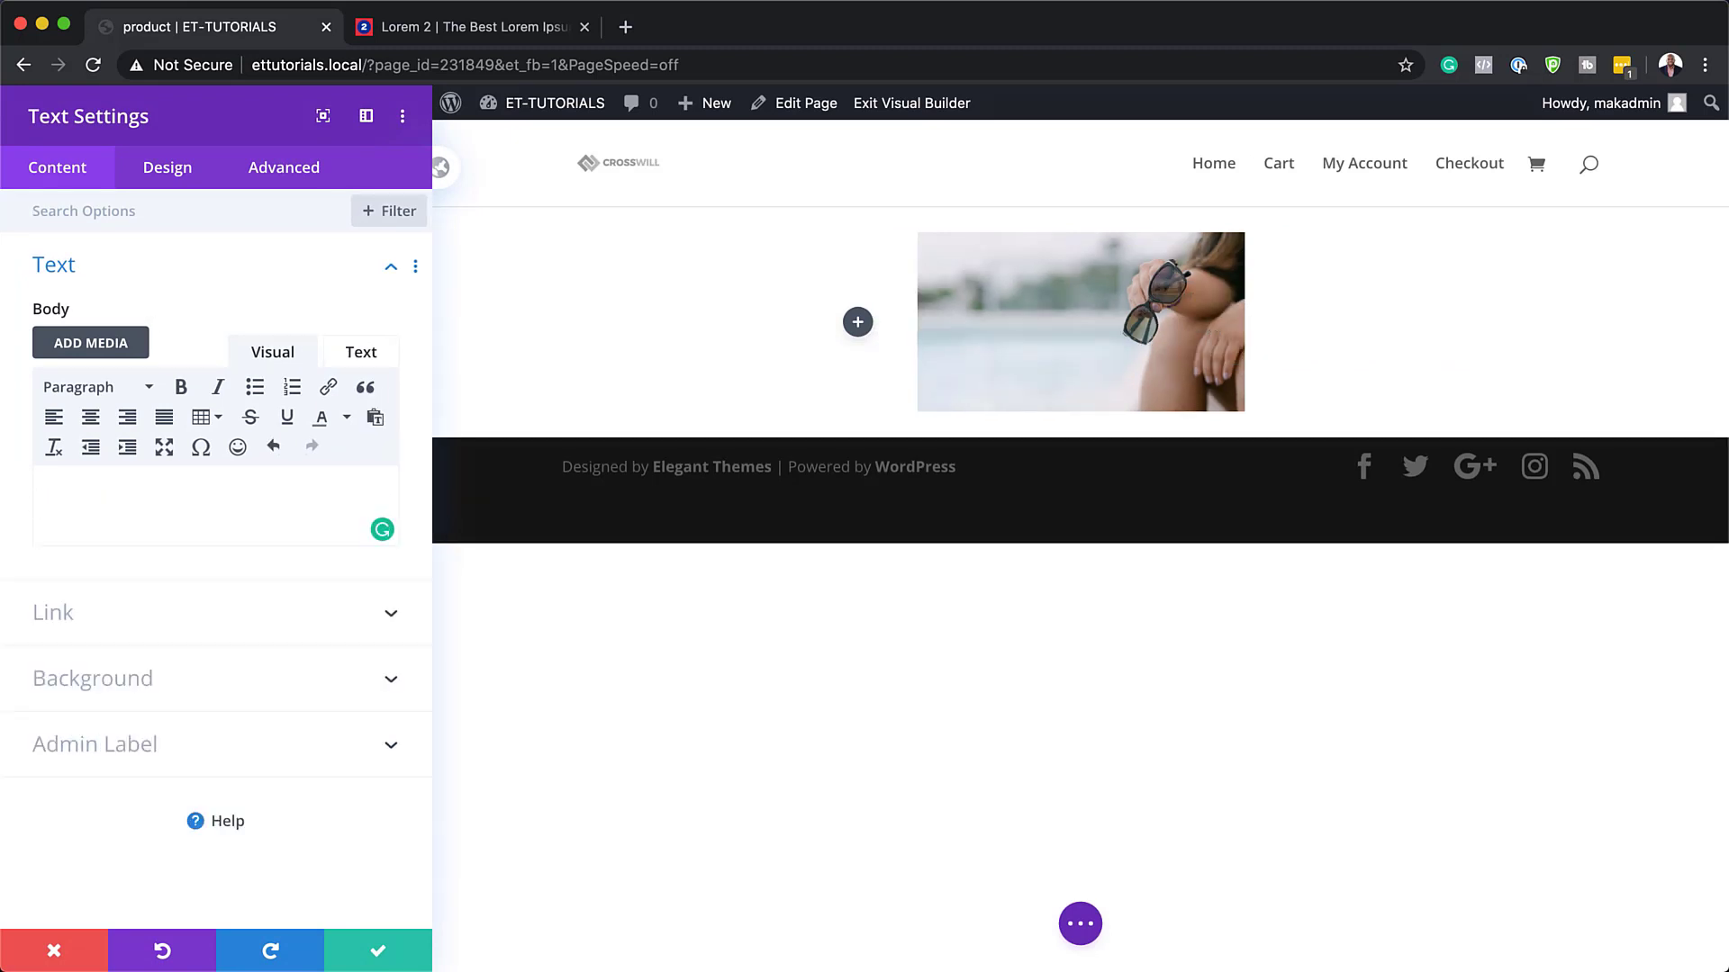
# - Set the empty text module's padding to 22vw at the top and 15vw at the bottom
pyautogui.click(180, 176)
pyautogui.click(120, 470)
pyautogui.scroll(-3, 119, 470)
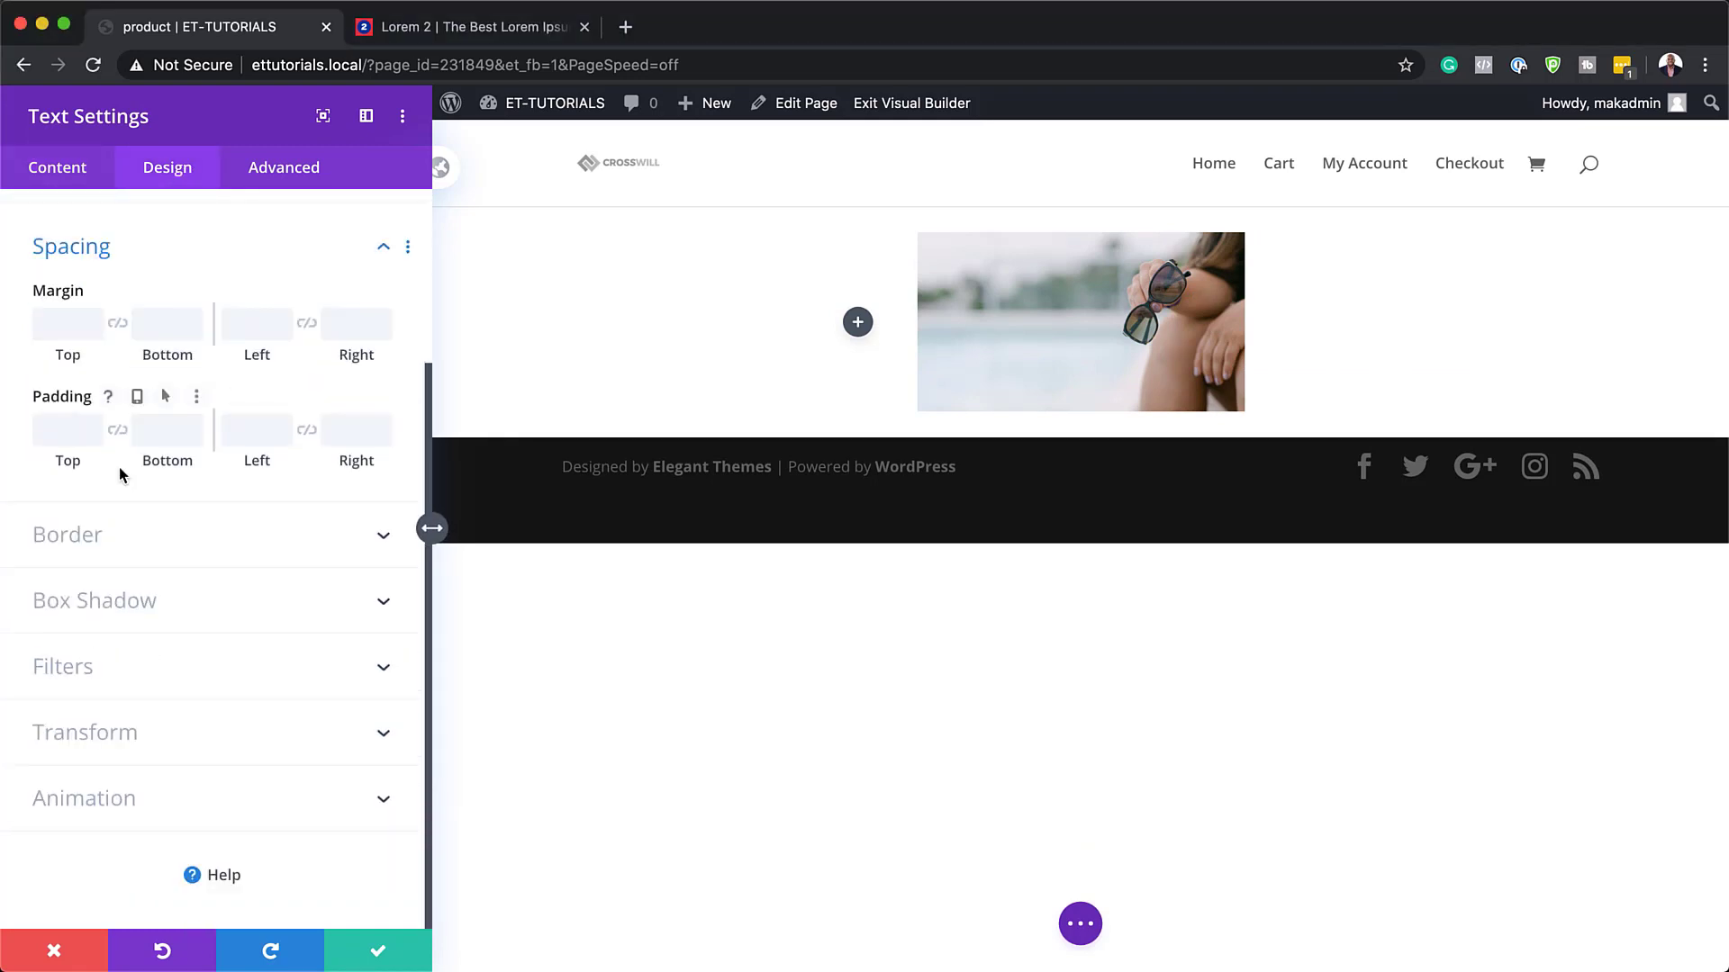
pyautogui.click(75, 423)
pyautogui.write('22vw')
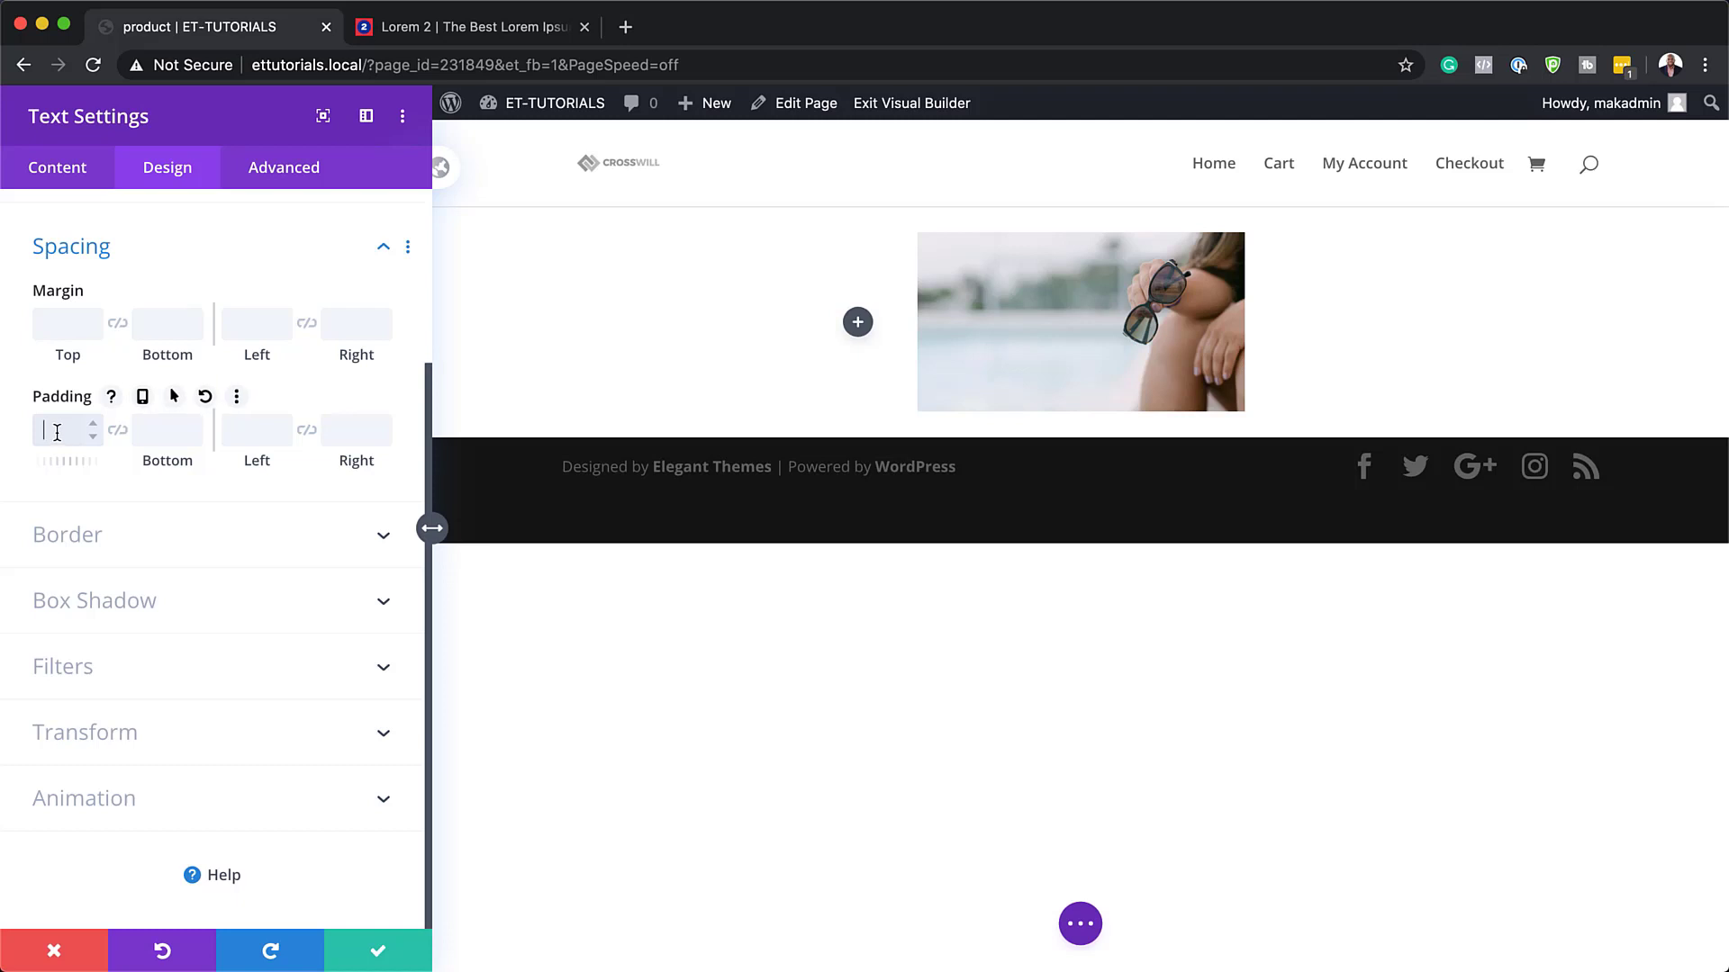
pyautogui.click(167, 436)
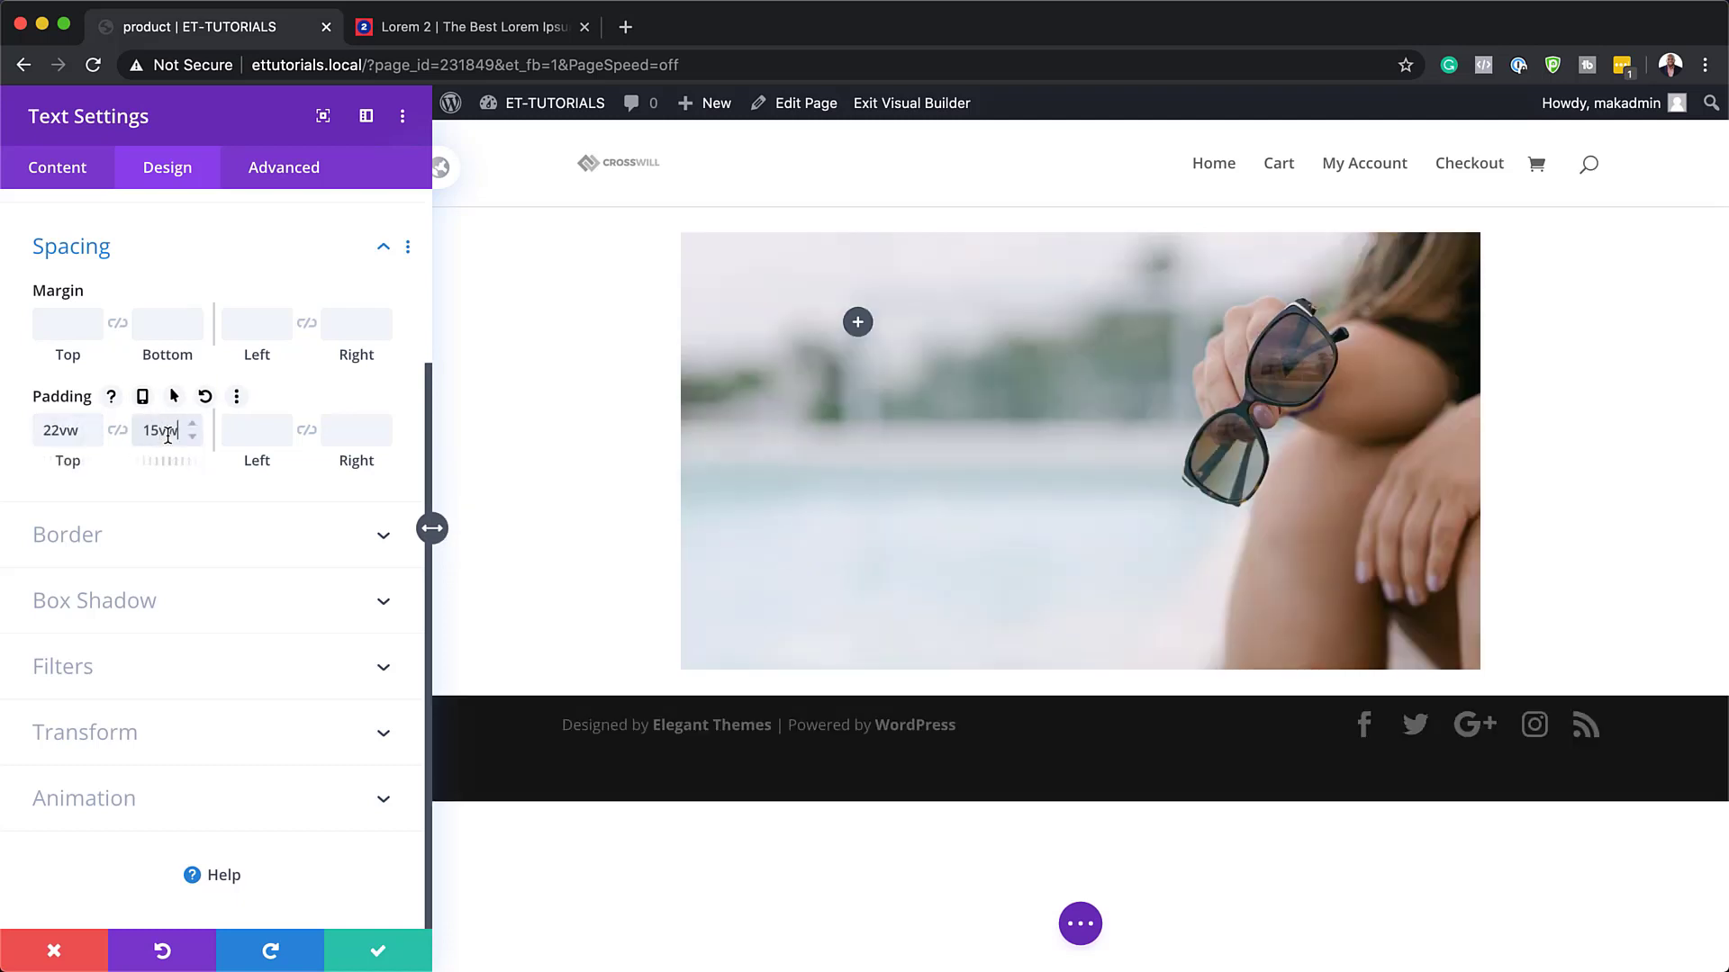
pyautogui.write('15vw')
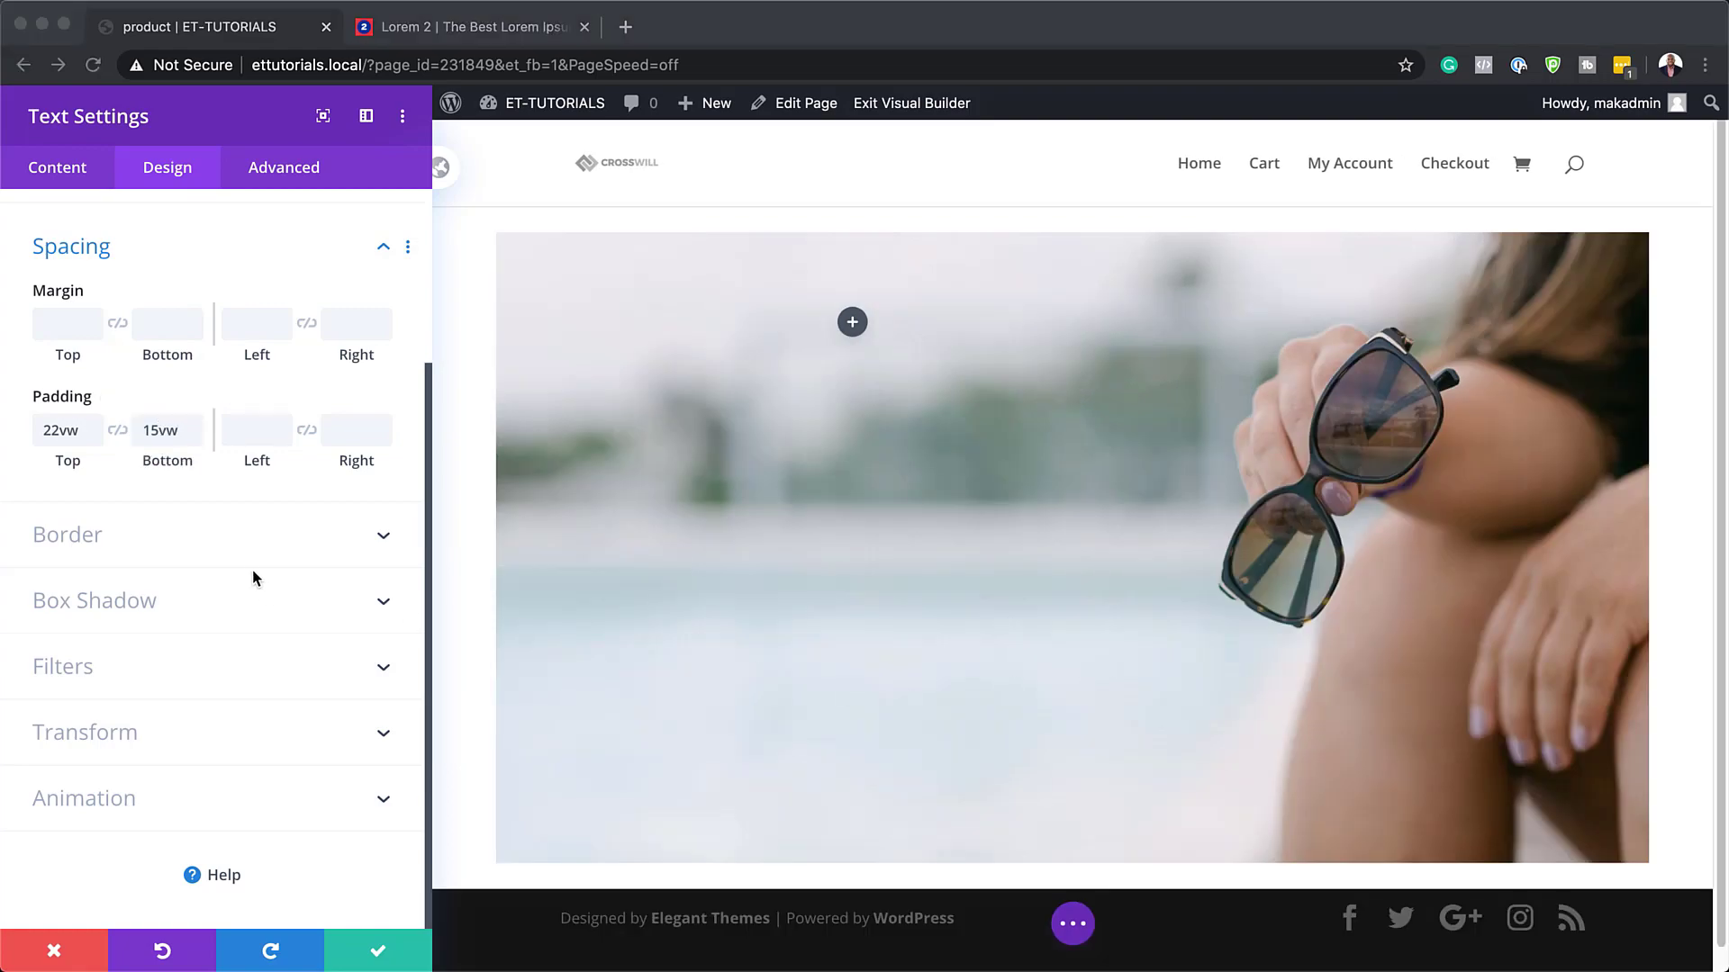
# - Give the text module a border 3vw wide on all sides
pyautogui.click(249, 546)
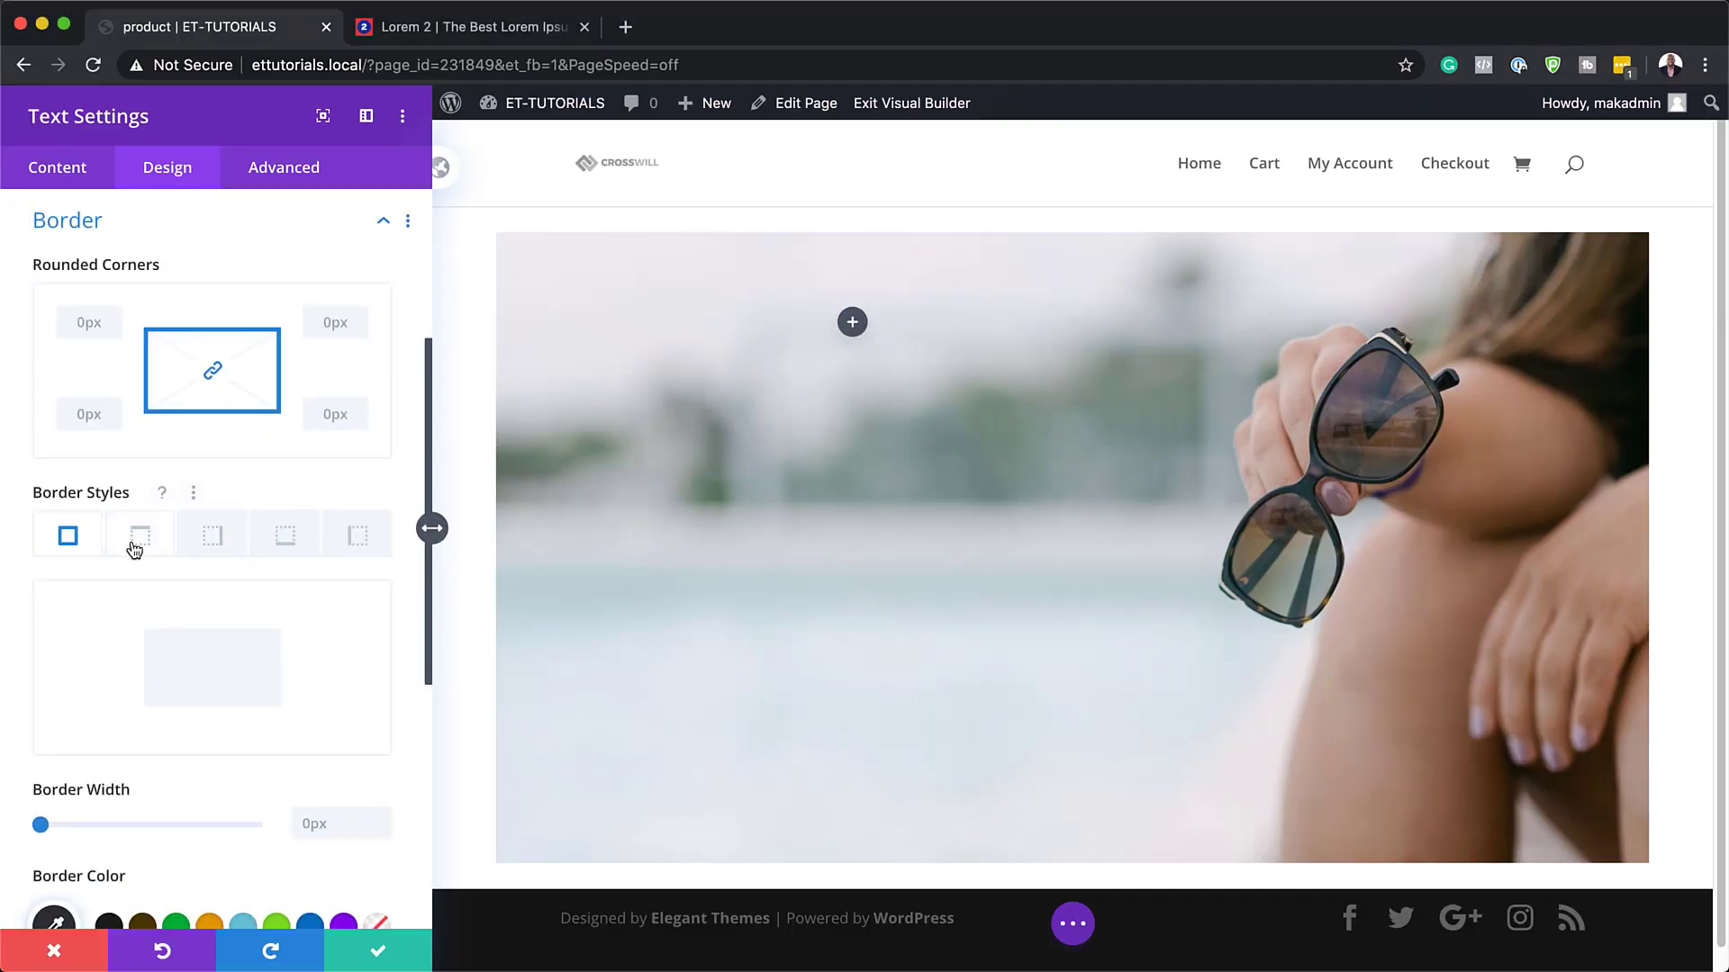
pyautogui.scroll(-1, 312, 708)
pyautogui.scroll(-2, 311, 708)
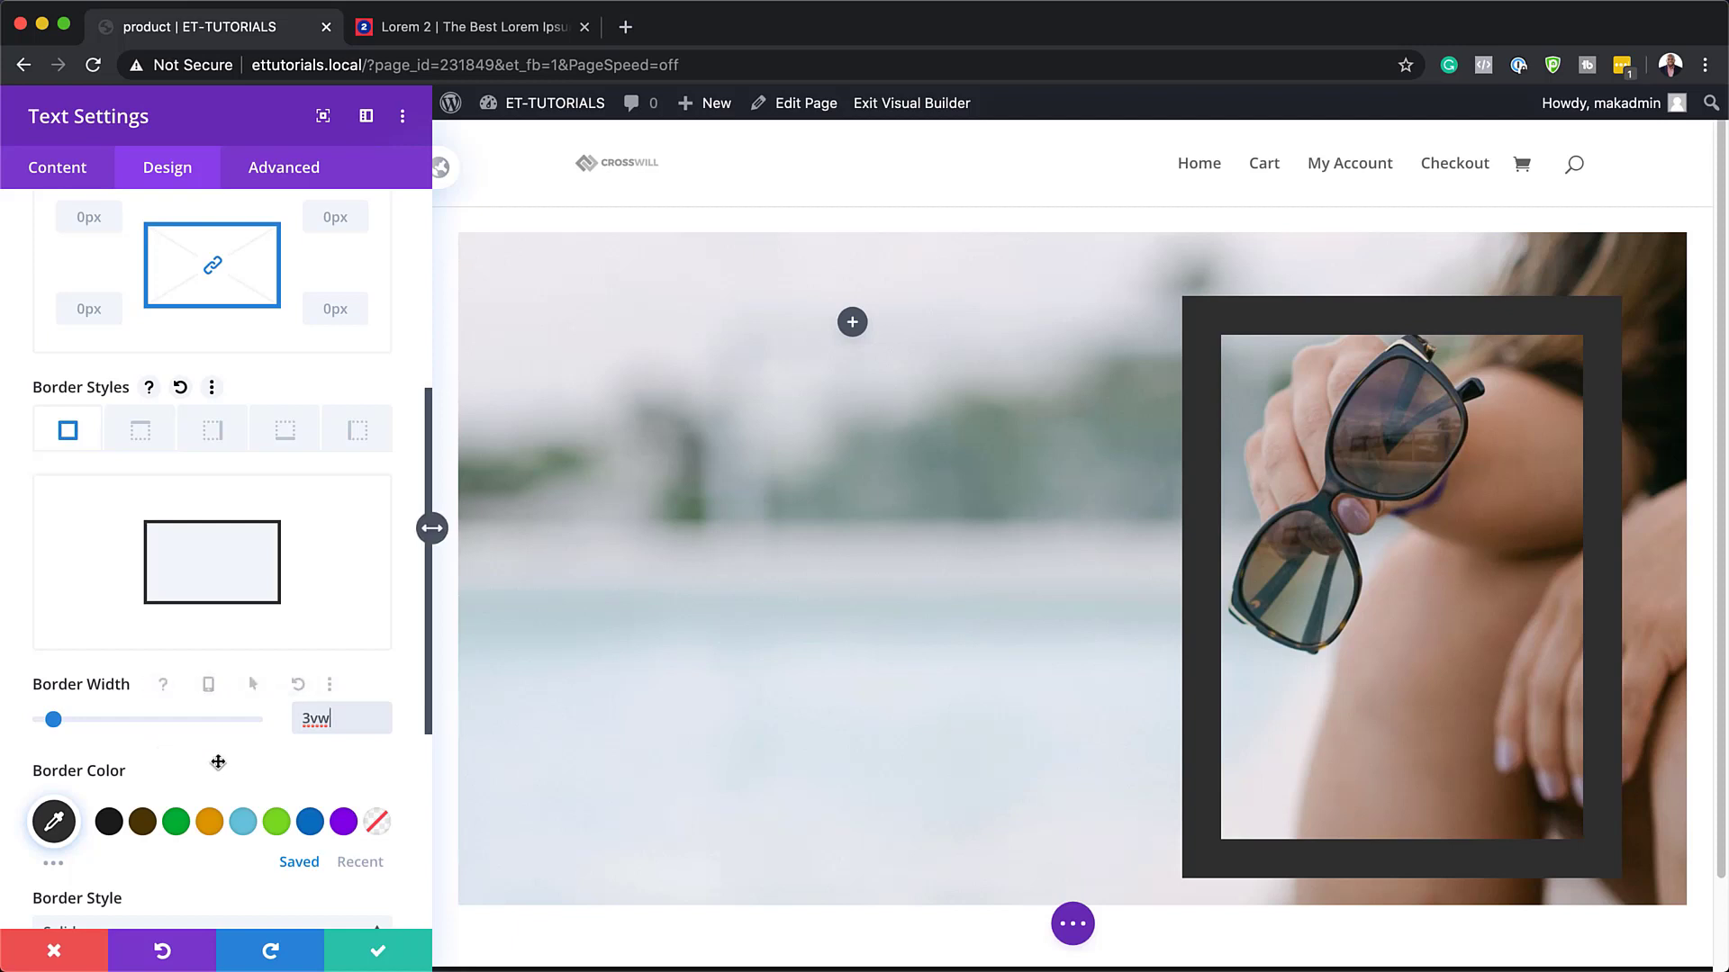
# - Set the text module's border colour to semi-transparent white, rgba(255,255,255,0.7)
pyautogui.scroll(-2, 252, 790)
pyautogui.click(54, 721)
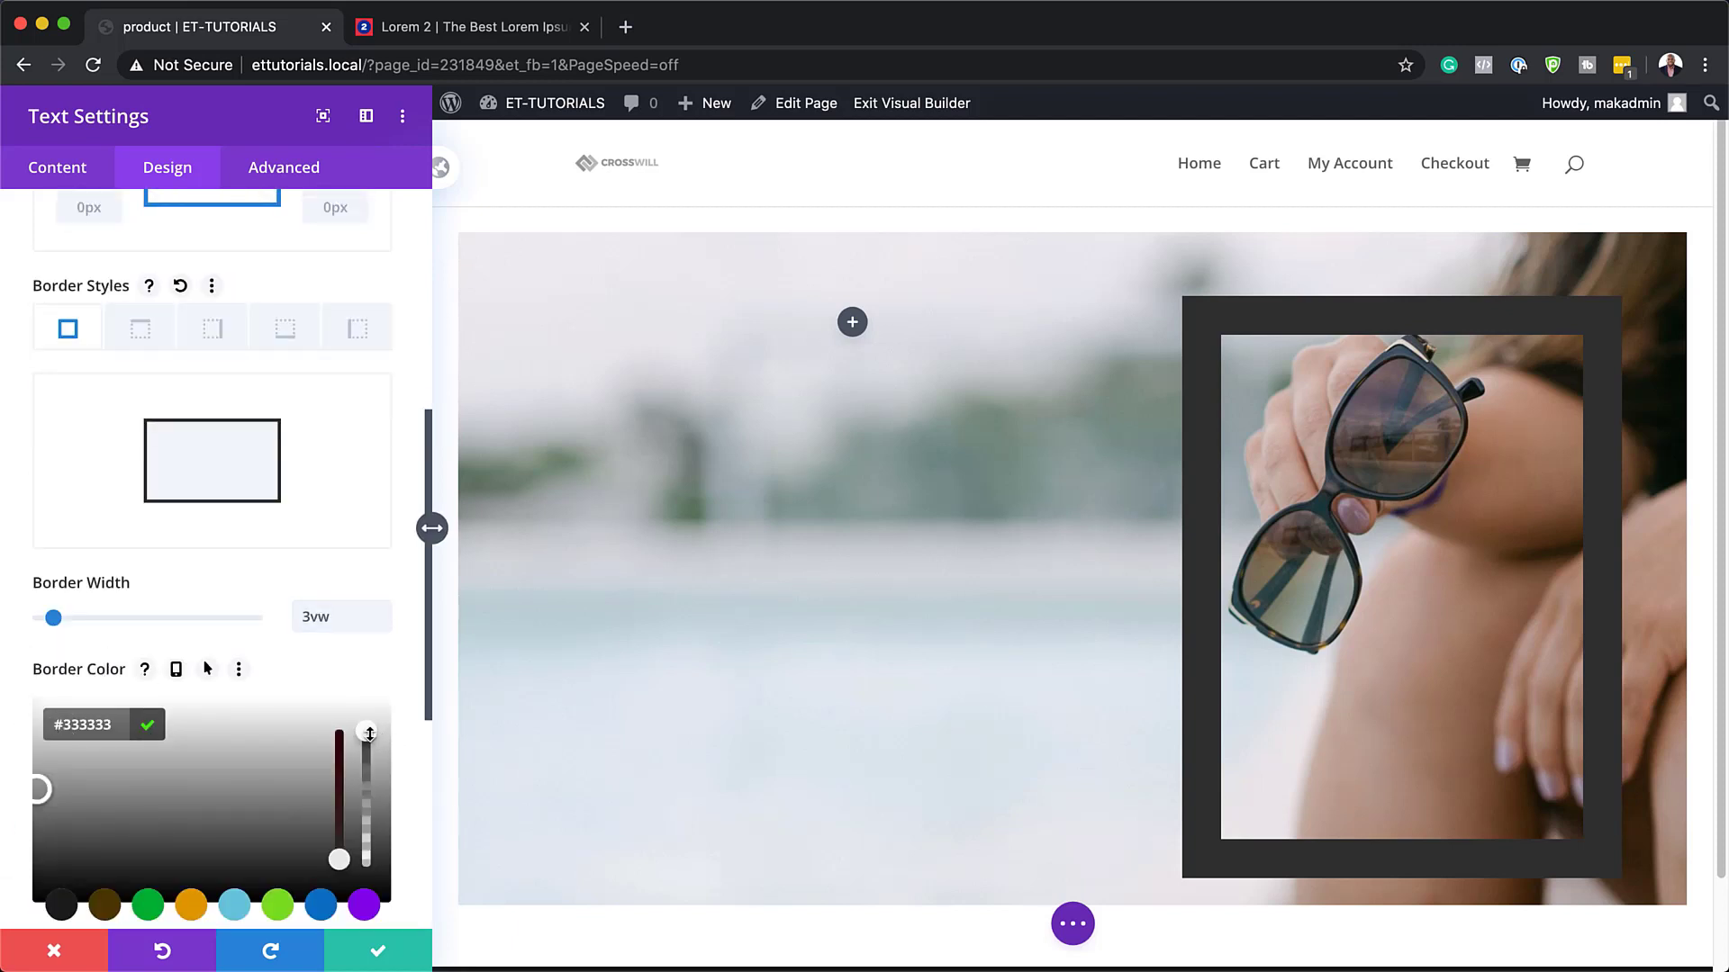
pyautogui.moveTo(369, 734); pyautogui.dragTo(369, 797)
pyautogui.moveTo(91, 724); pyautogui.dragTo(175, 725)
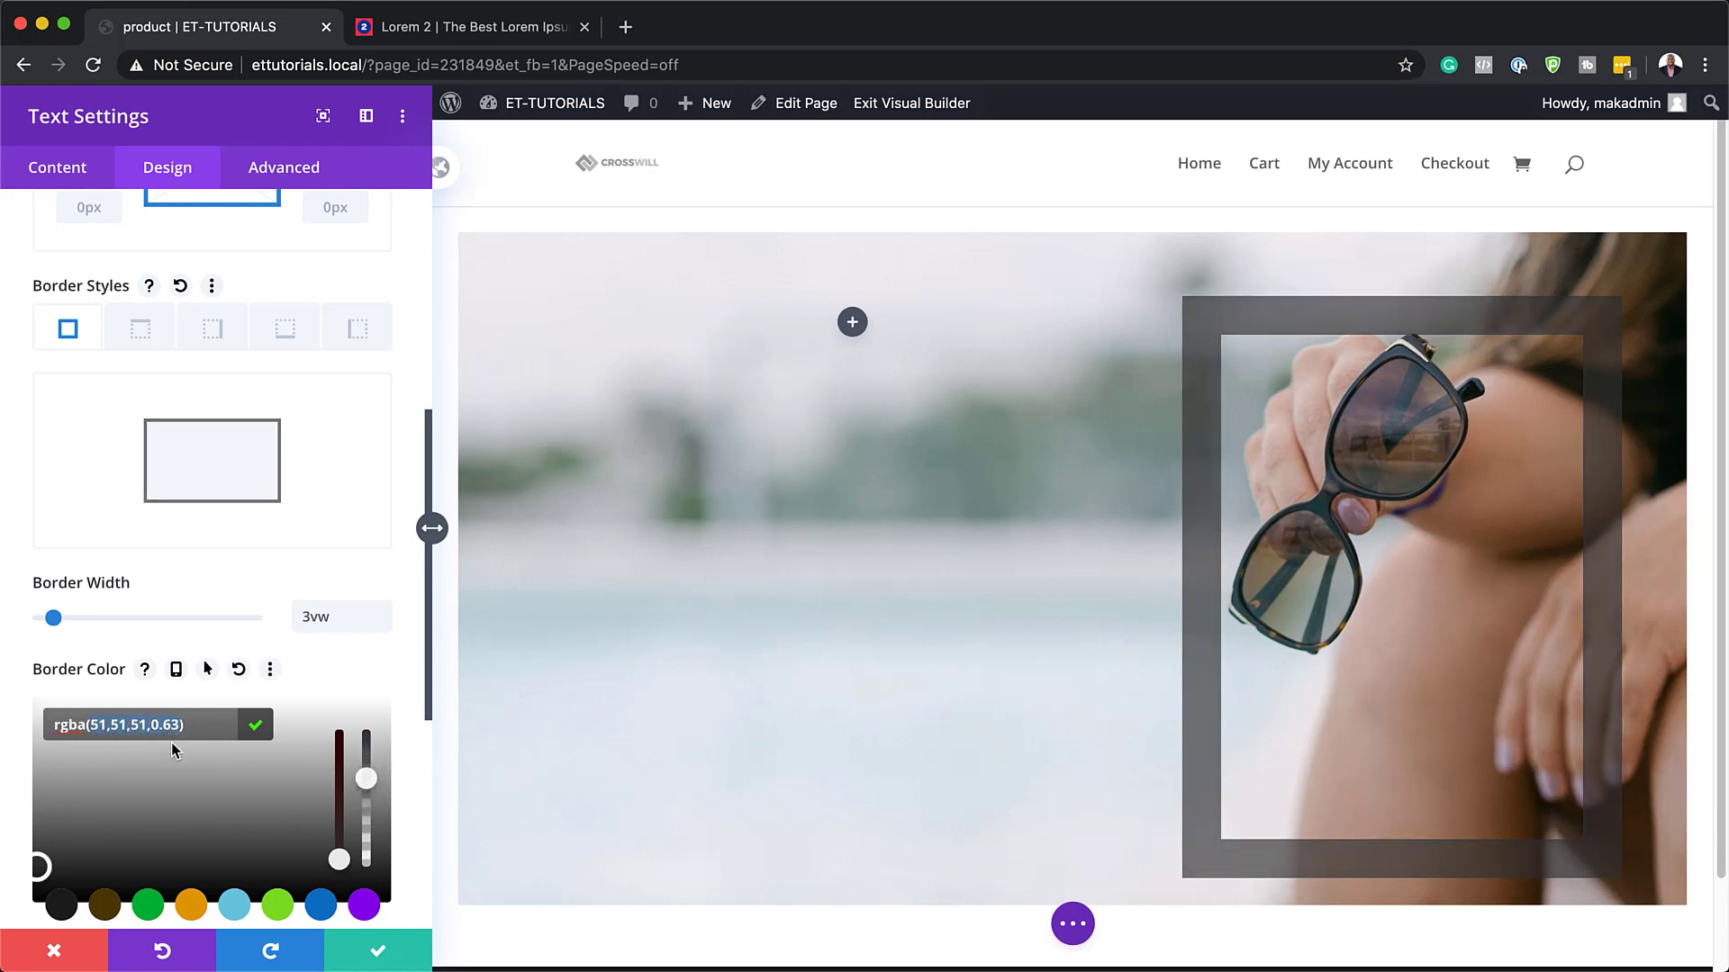
pyautogui.write('(255,255,255,0.7)')
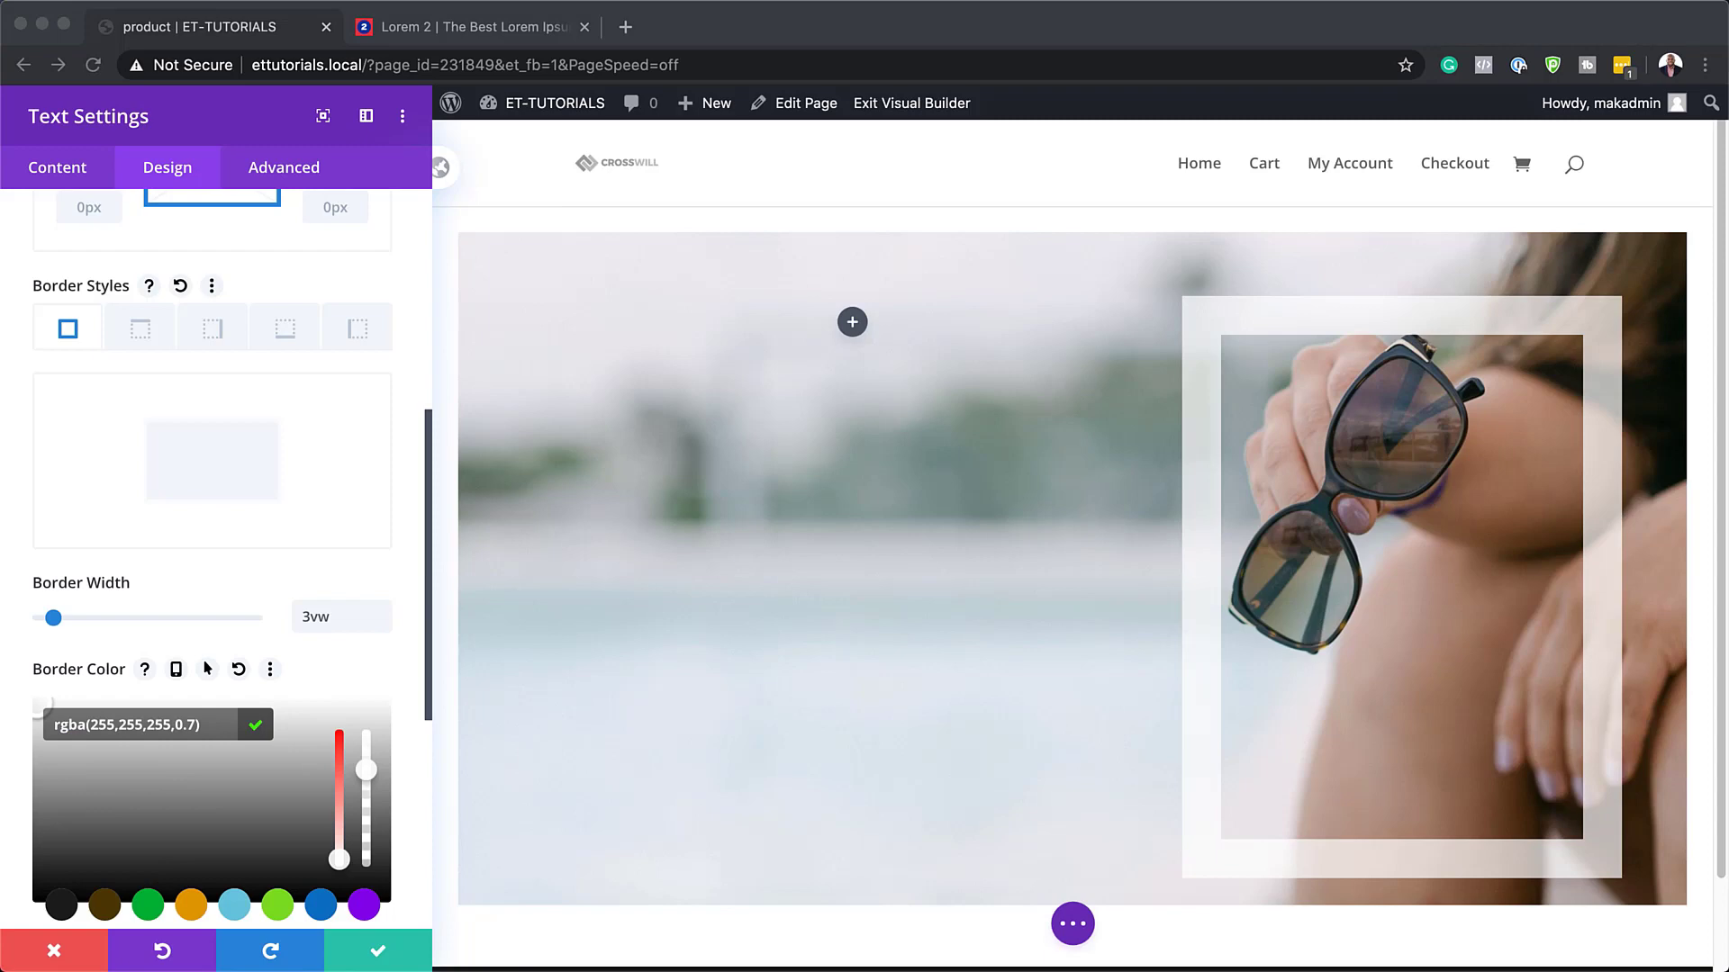
# - Set only the text module's bottom border width to 1vw and save the module settings
pyautogui.click(286, 330)
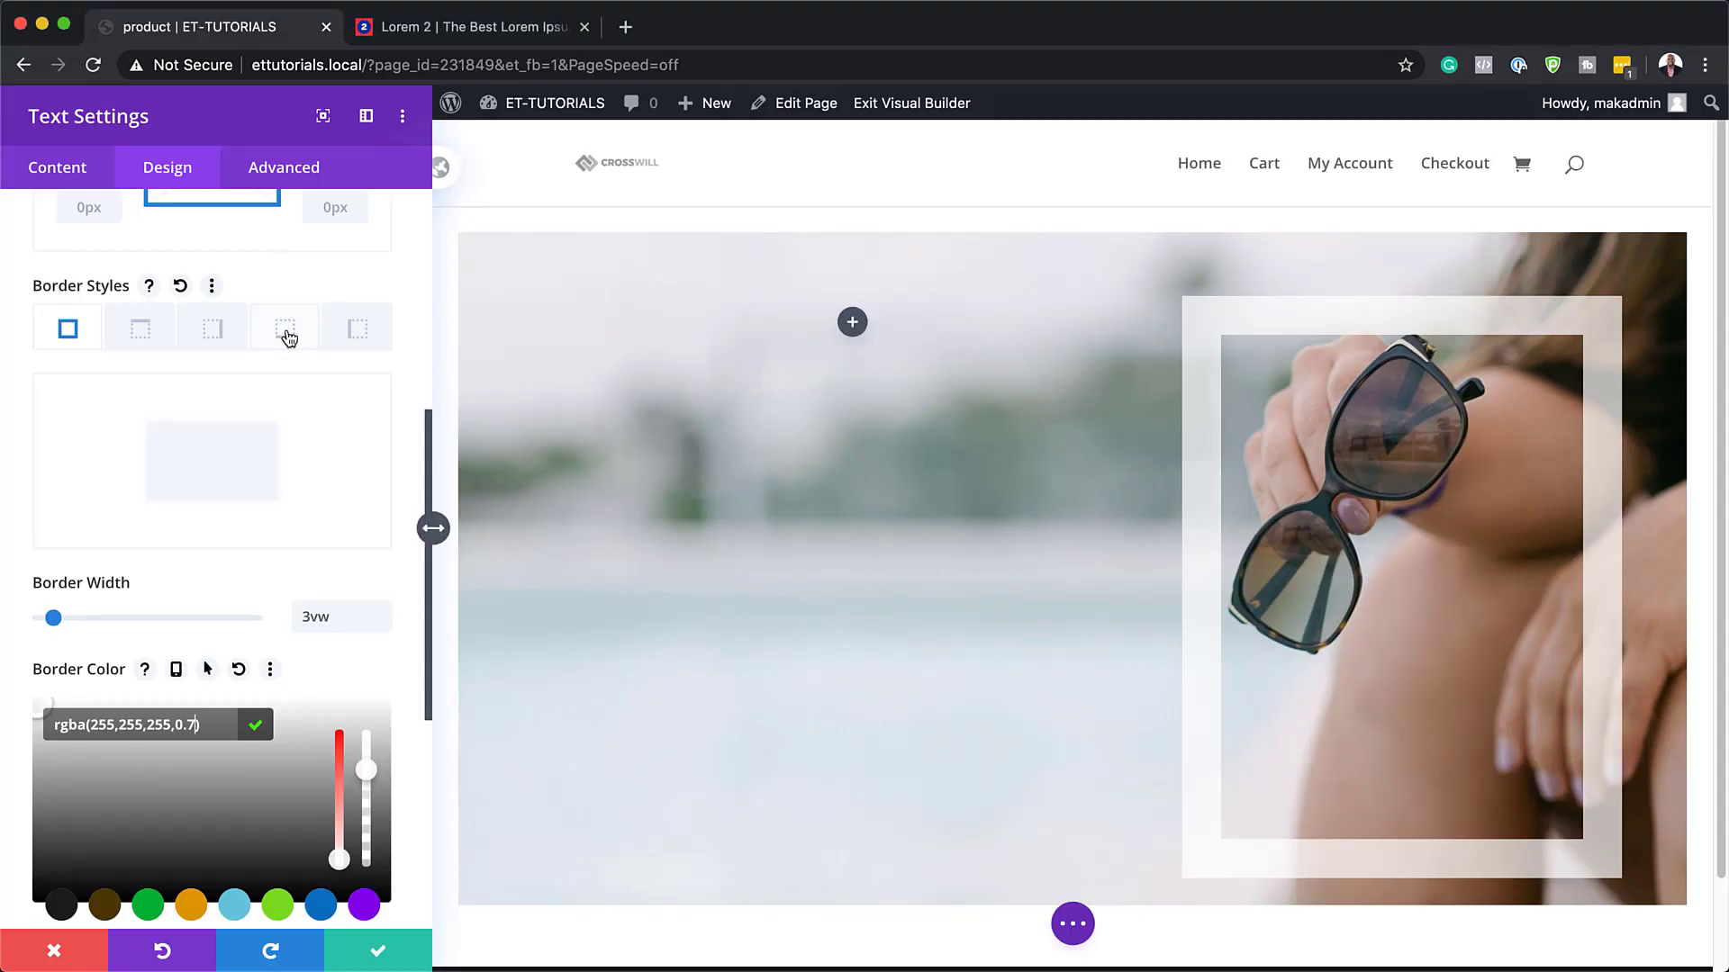
pyautogui.click(334, 621)
pyautogui.write('1vw')
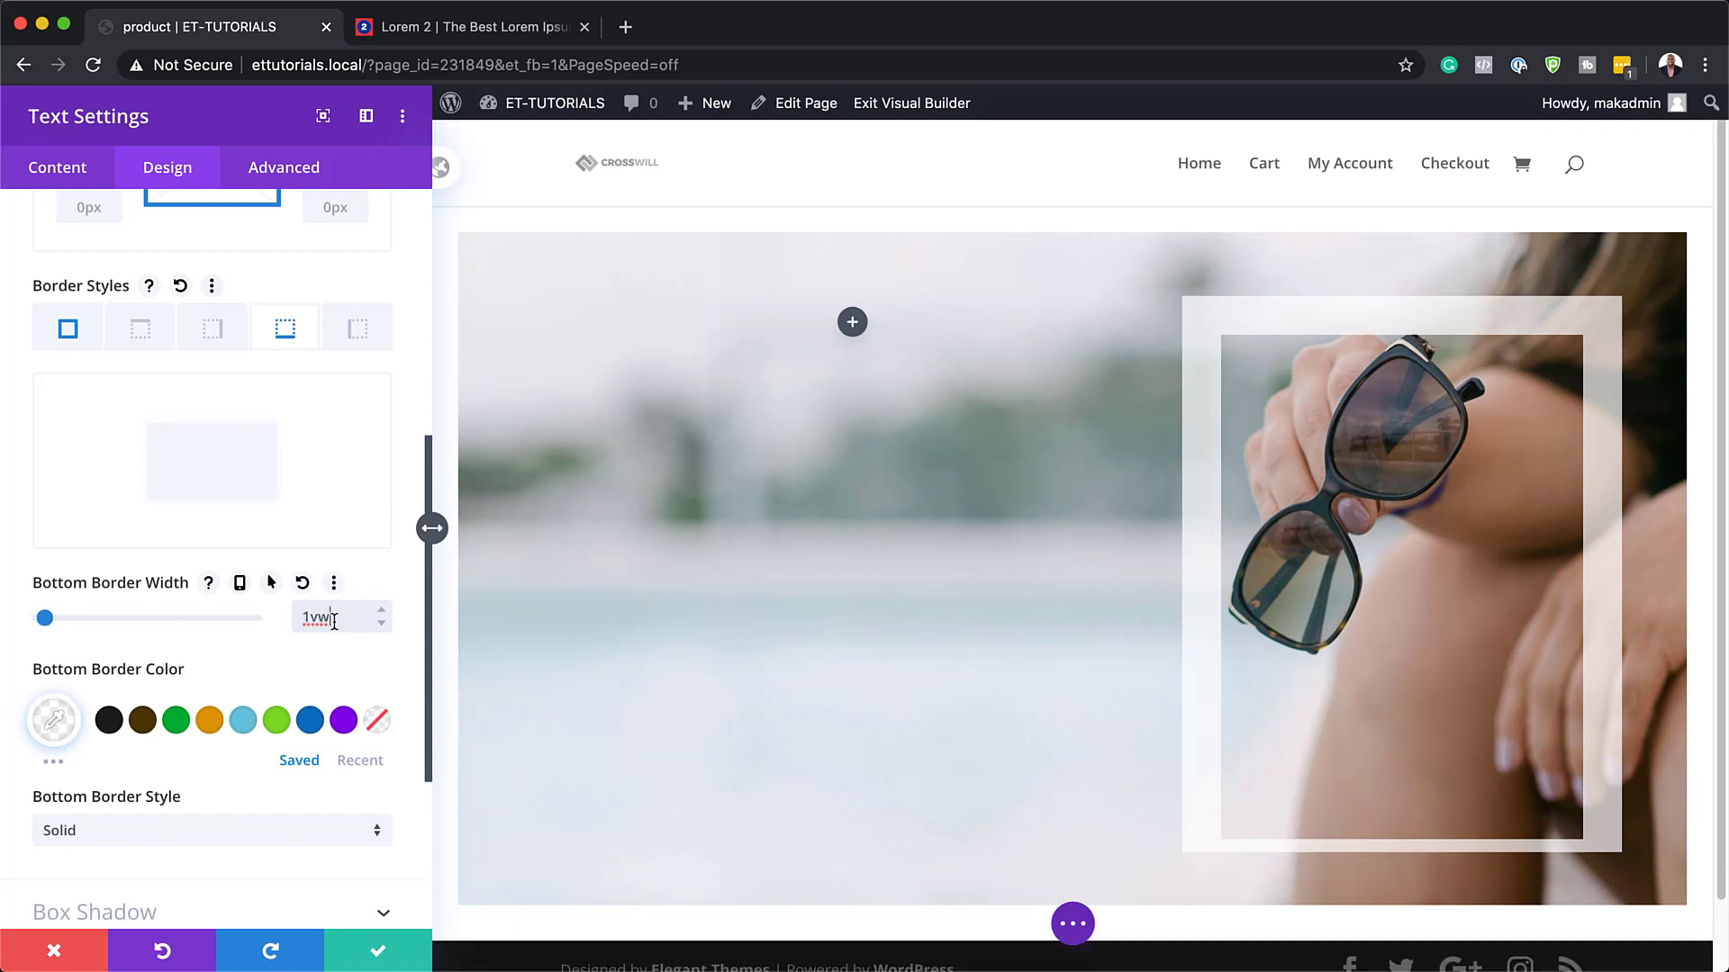
pyautogui.click(378, 960)
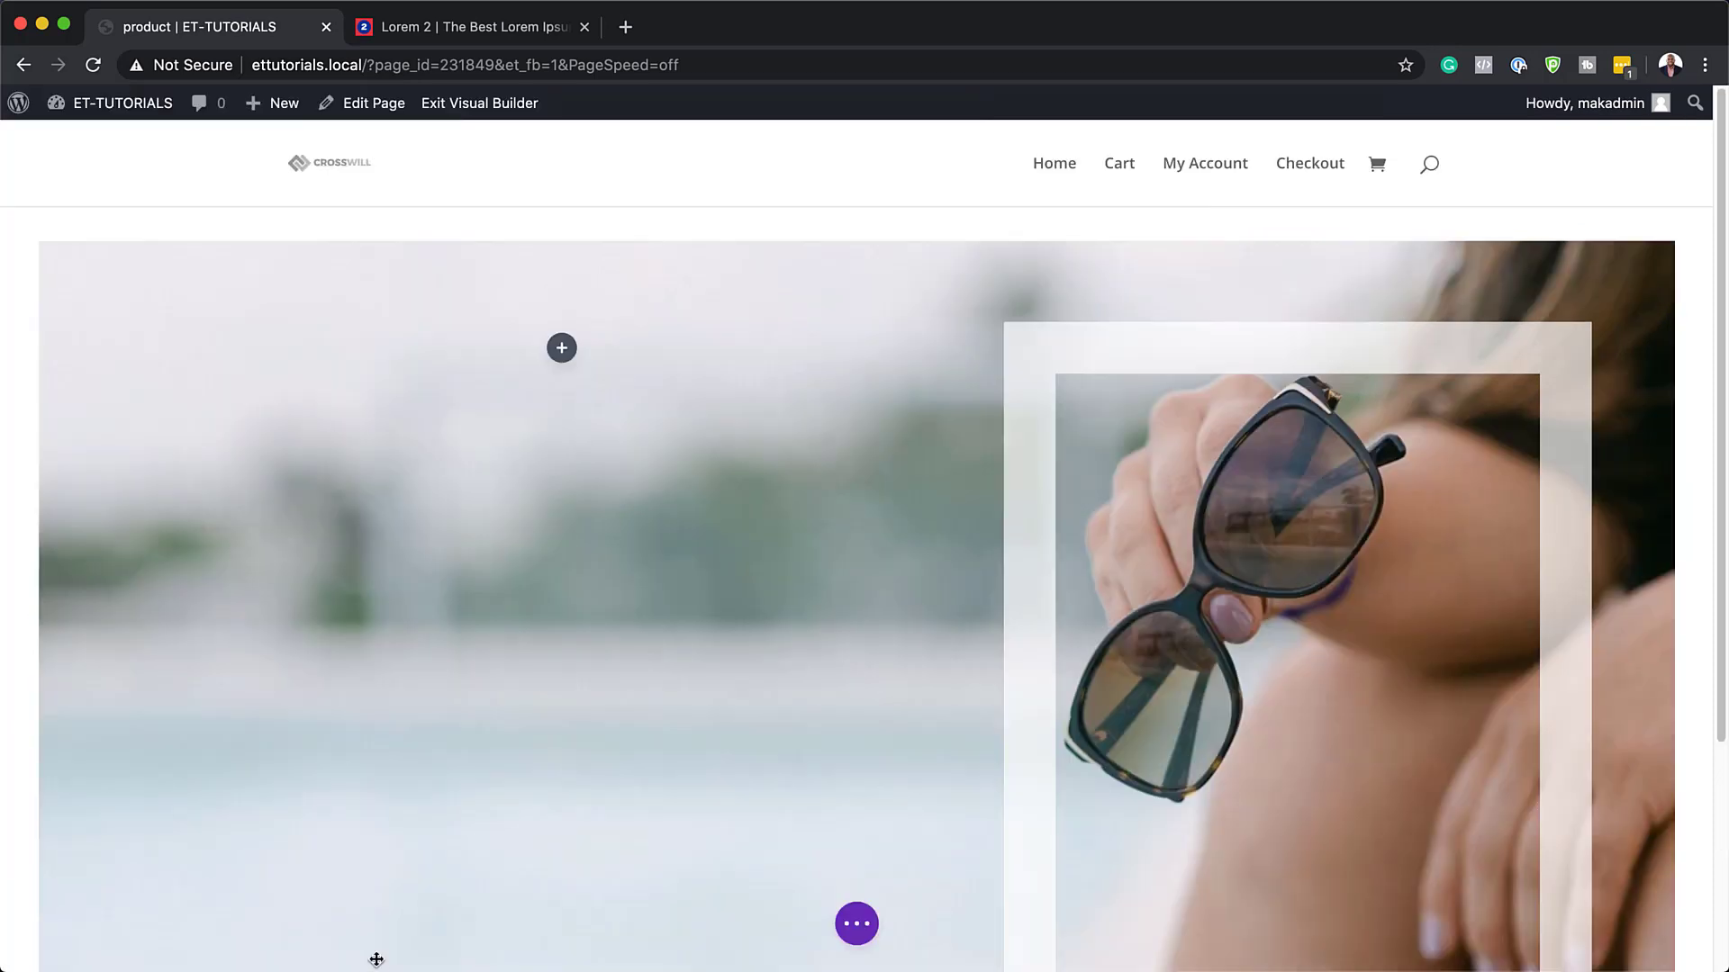
pyautogui.scroll(-10, 475, 684)
pyautogui.scroll(9, 480, 686)
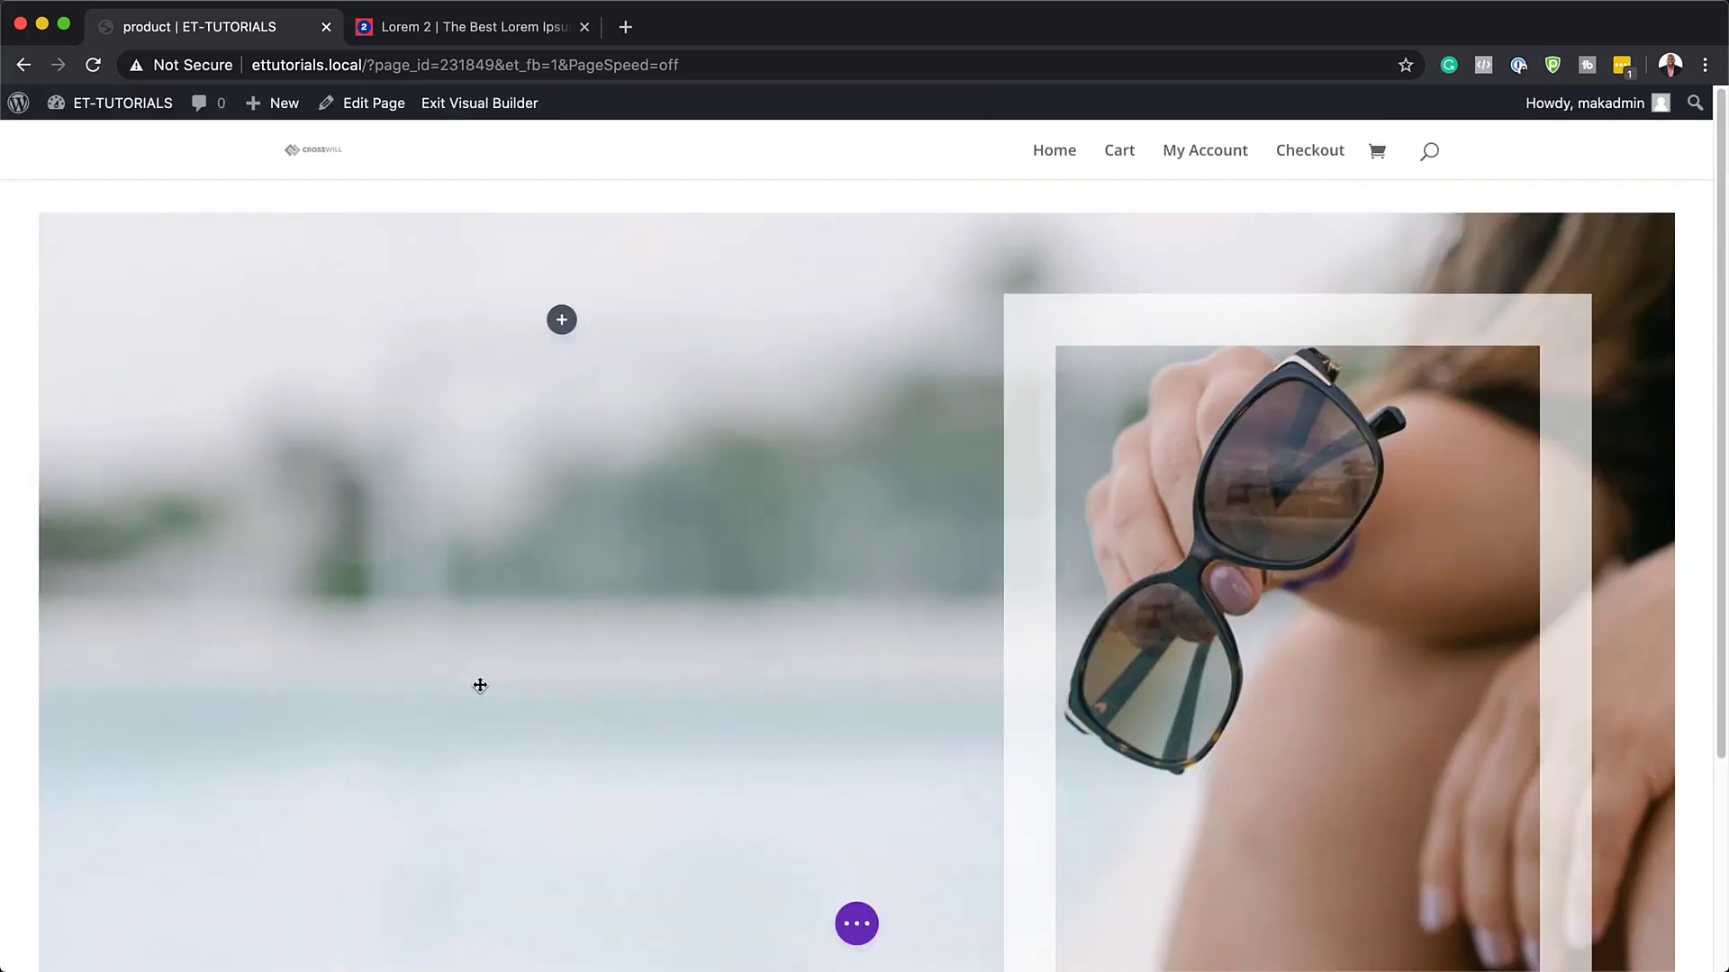
pyautogui.scroll(2, 480, 686)
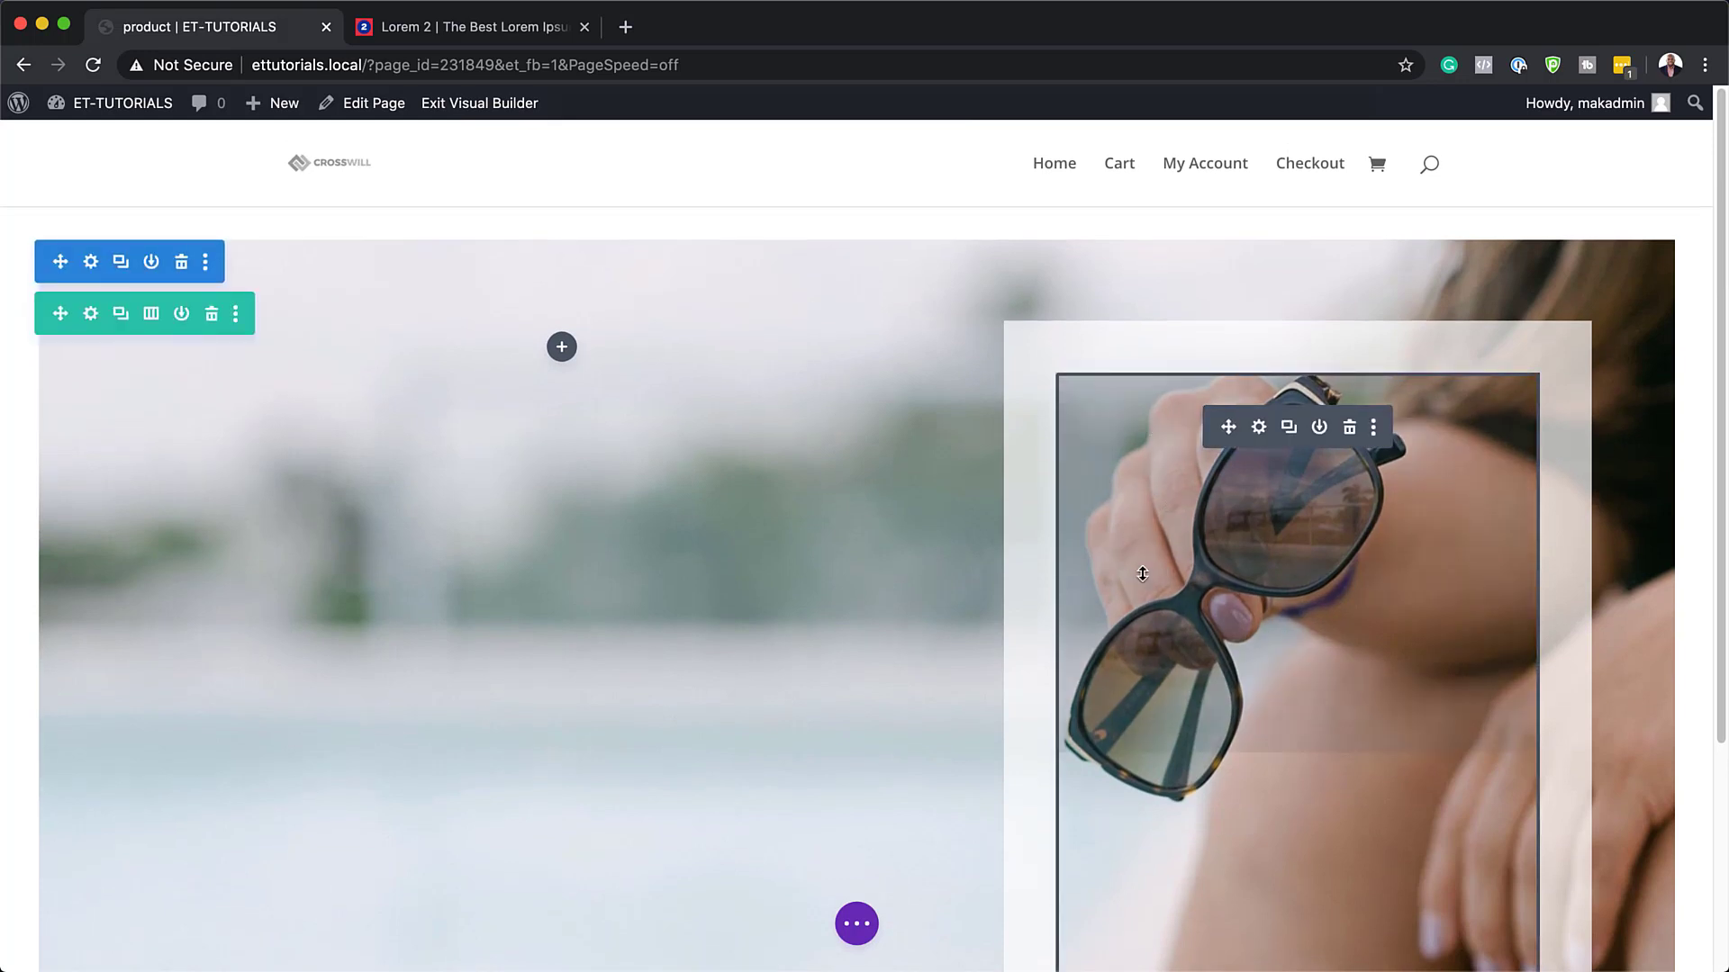
# - Start a new WooCommerce product from the site's WordPress dashboard and name it Sunglasses
pyautogui.moveTo(91, 112)
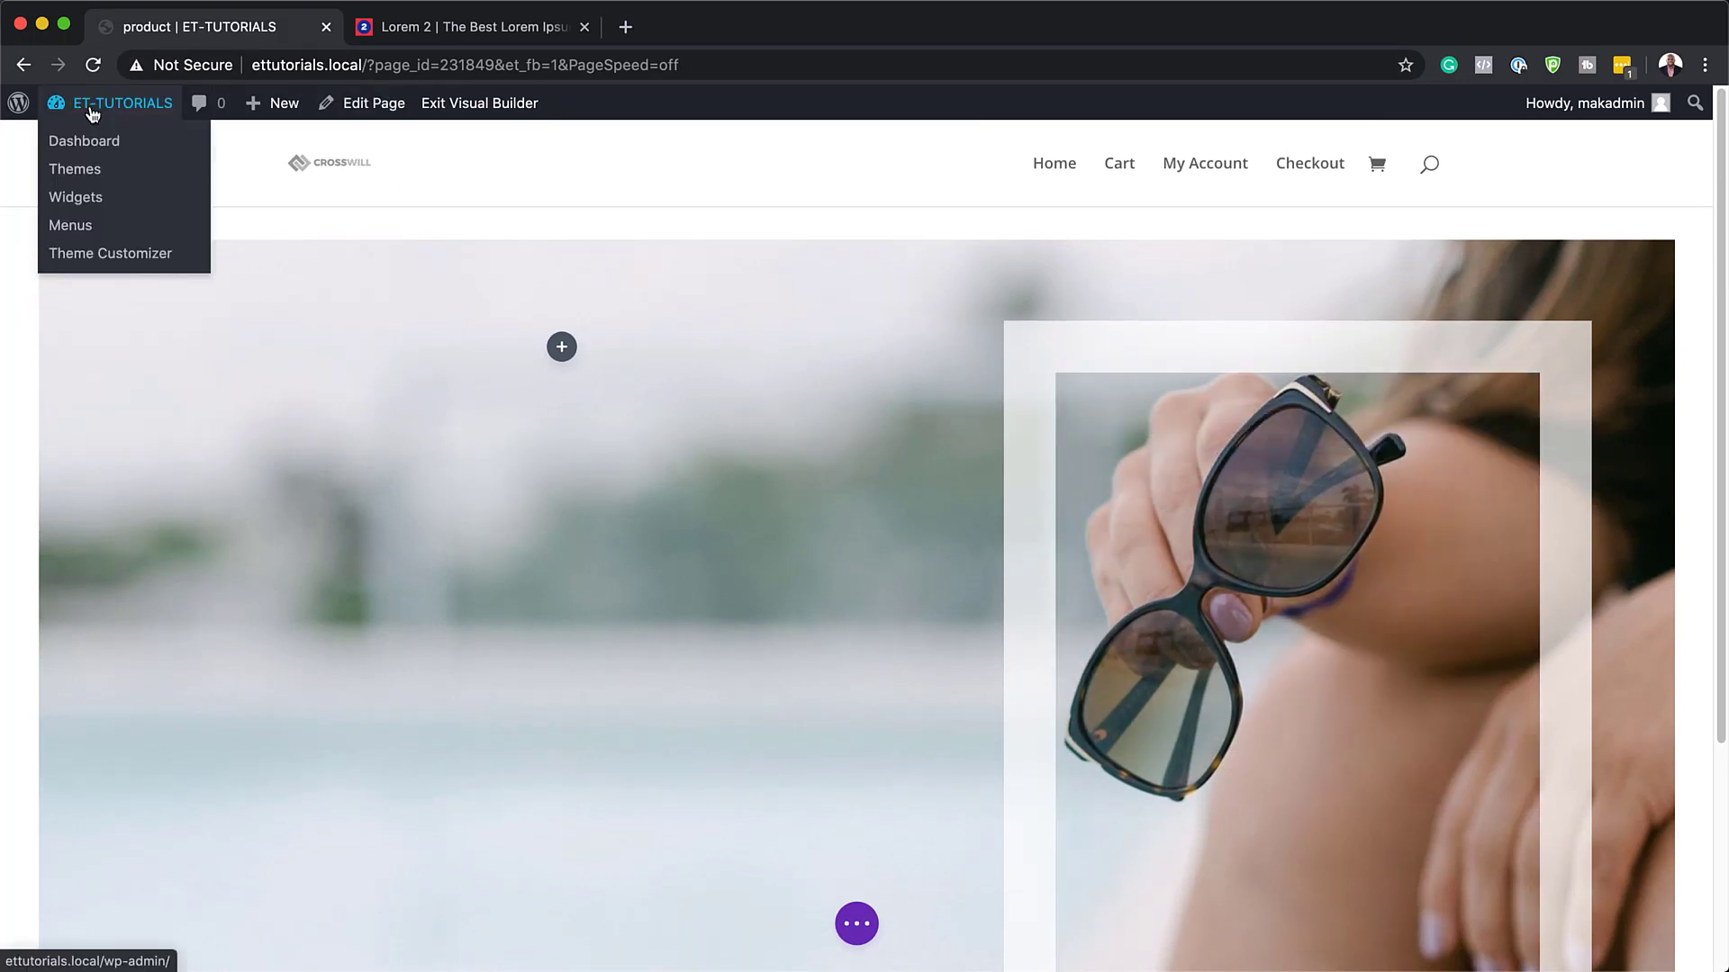
pyautogui.click(86, 141)
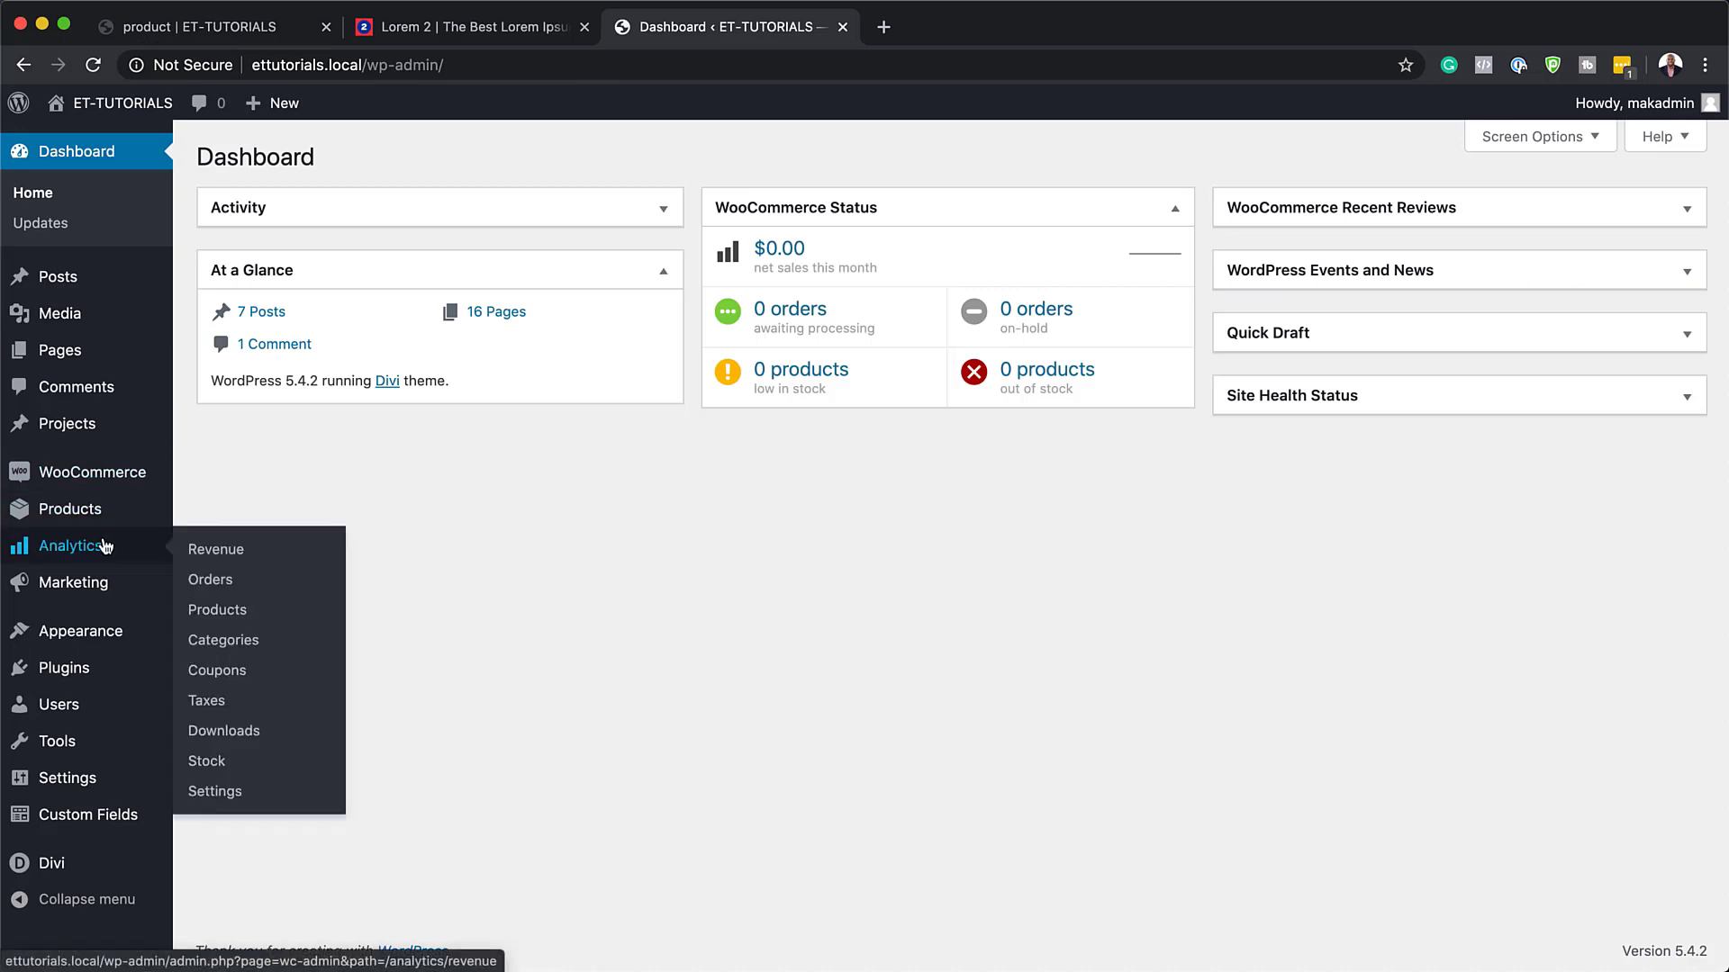
pyautogui.moveTo(89, 695)
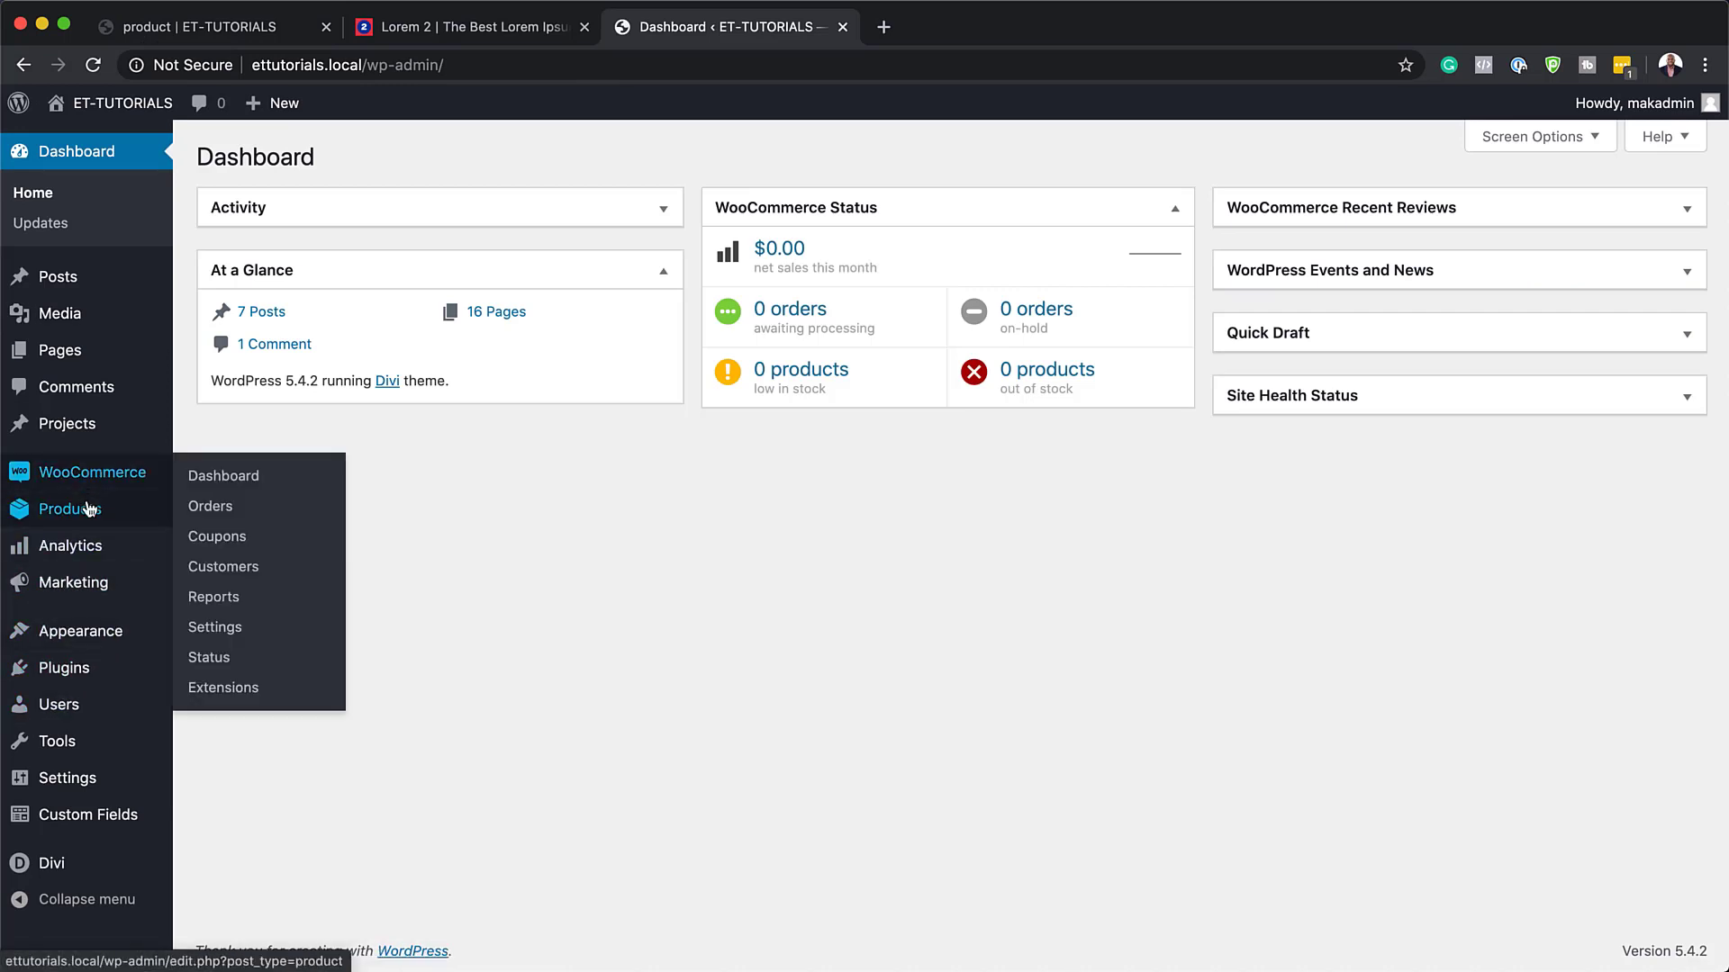
pyautogui.moveTo(81, 510)
pyautogui.click(239, 551)
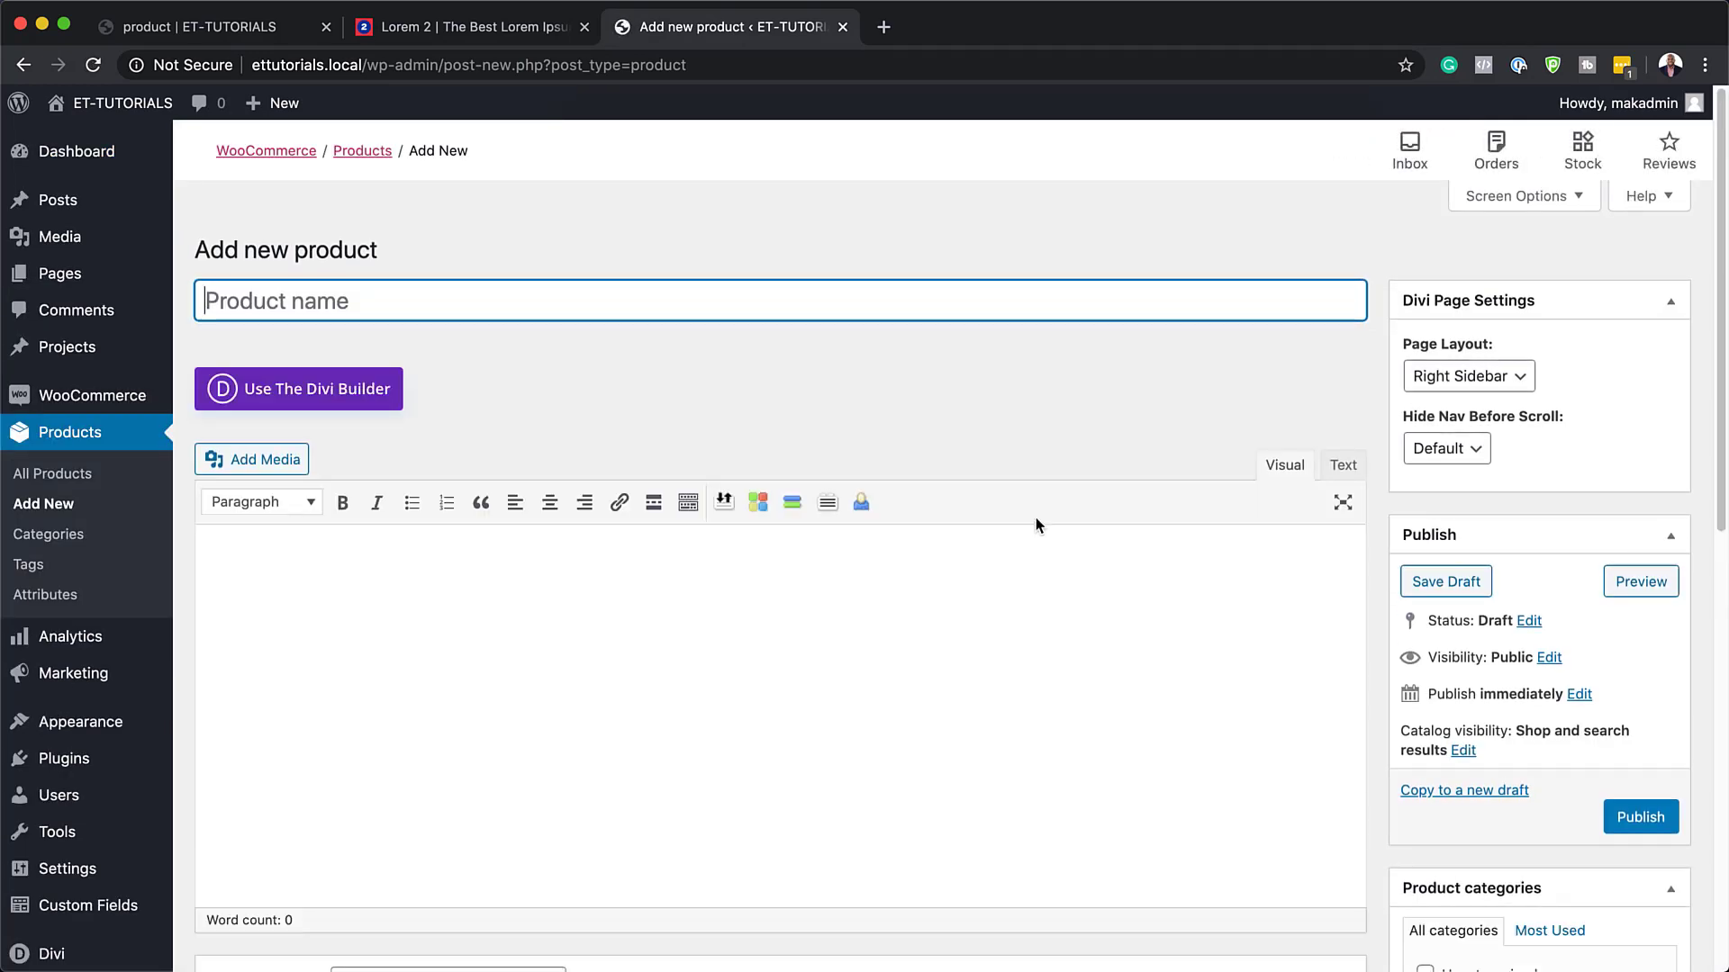
pyautogui.write('Su')
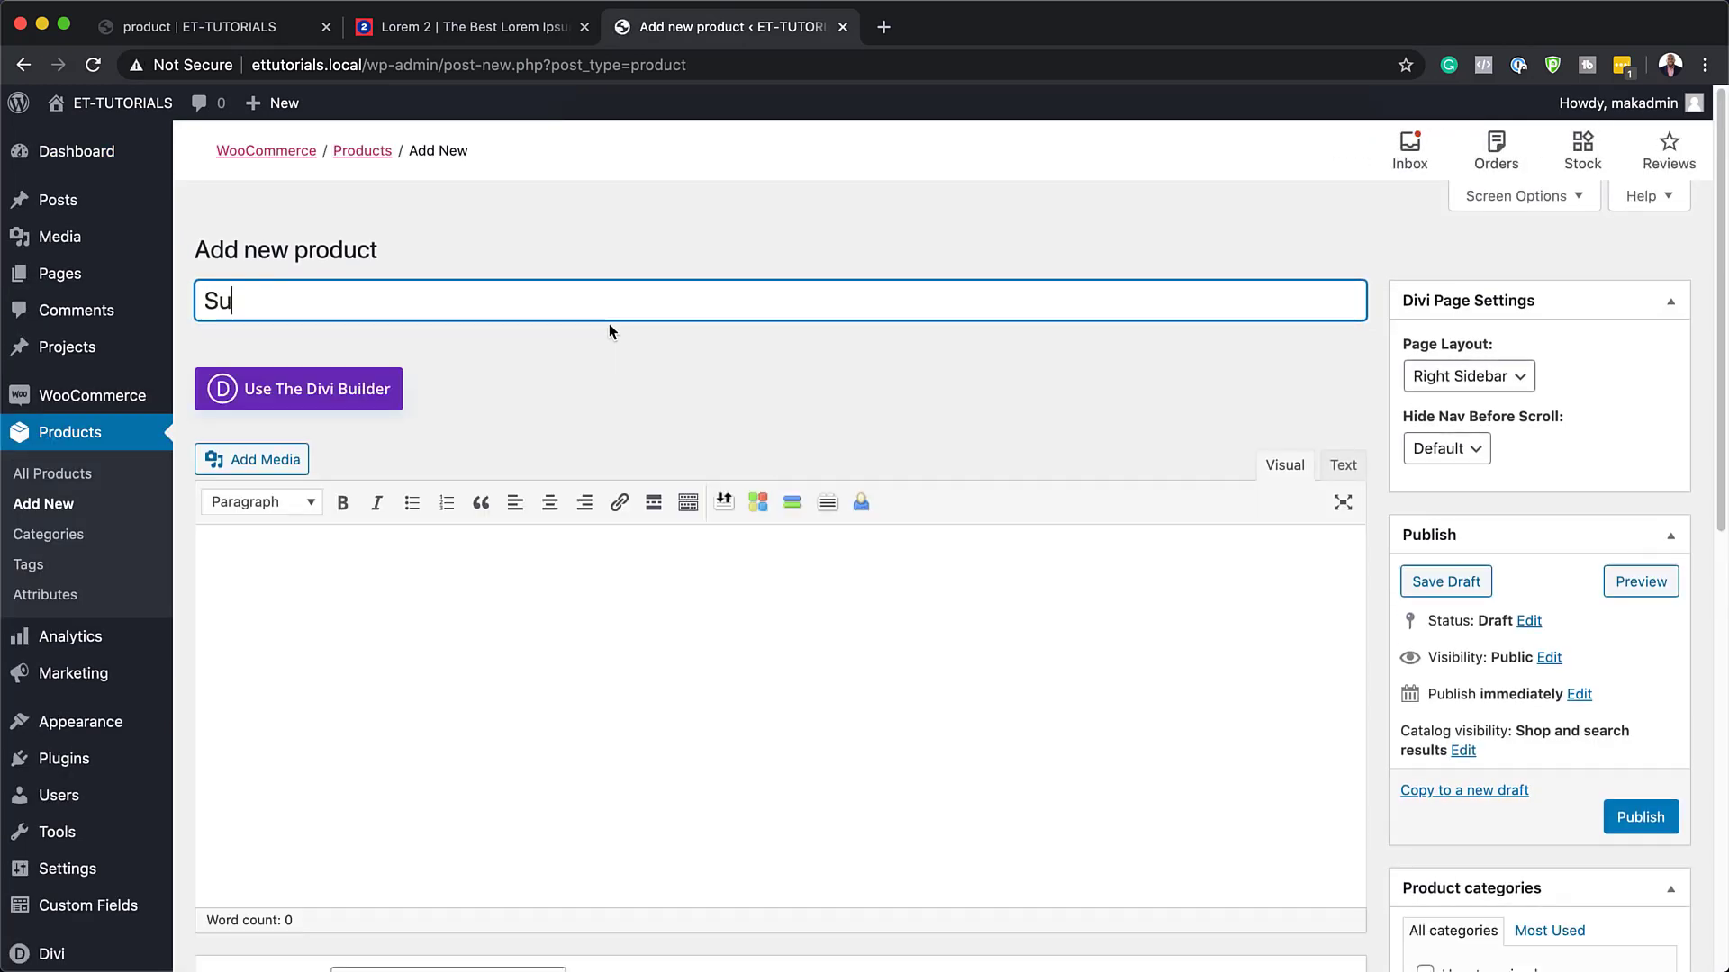
pyautogui.write('nglasses')
# - Copy the first two short lorem ipsum paragraphs from the Lorem 2 site into the Sunglasses product's main description
pyautogui.click(530, 591)
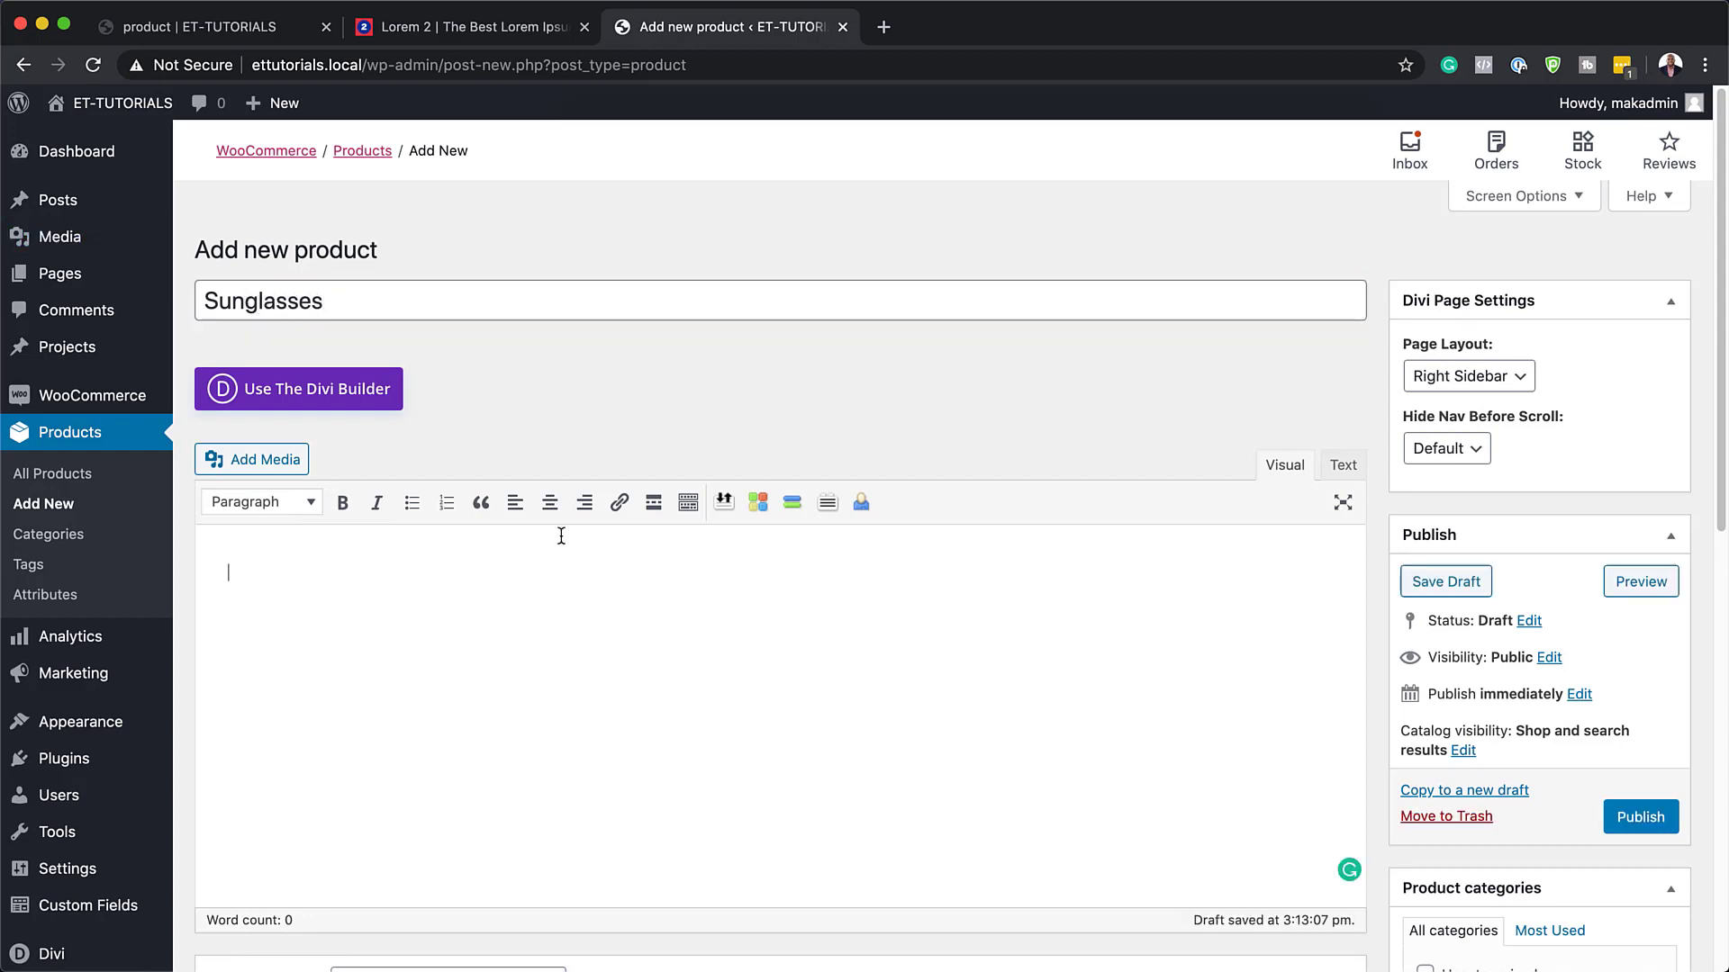
pyautogui.click(509, 27)
pyautogui.rightClick(736, 323)
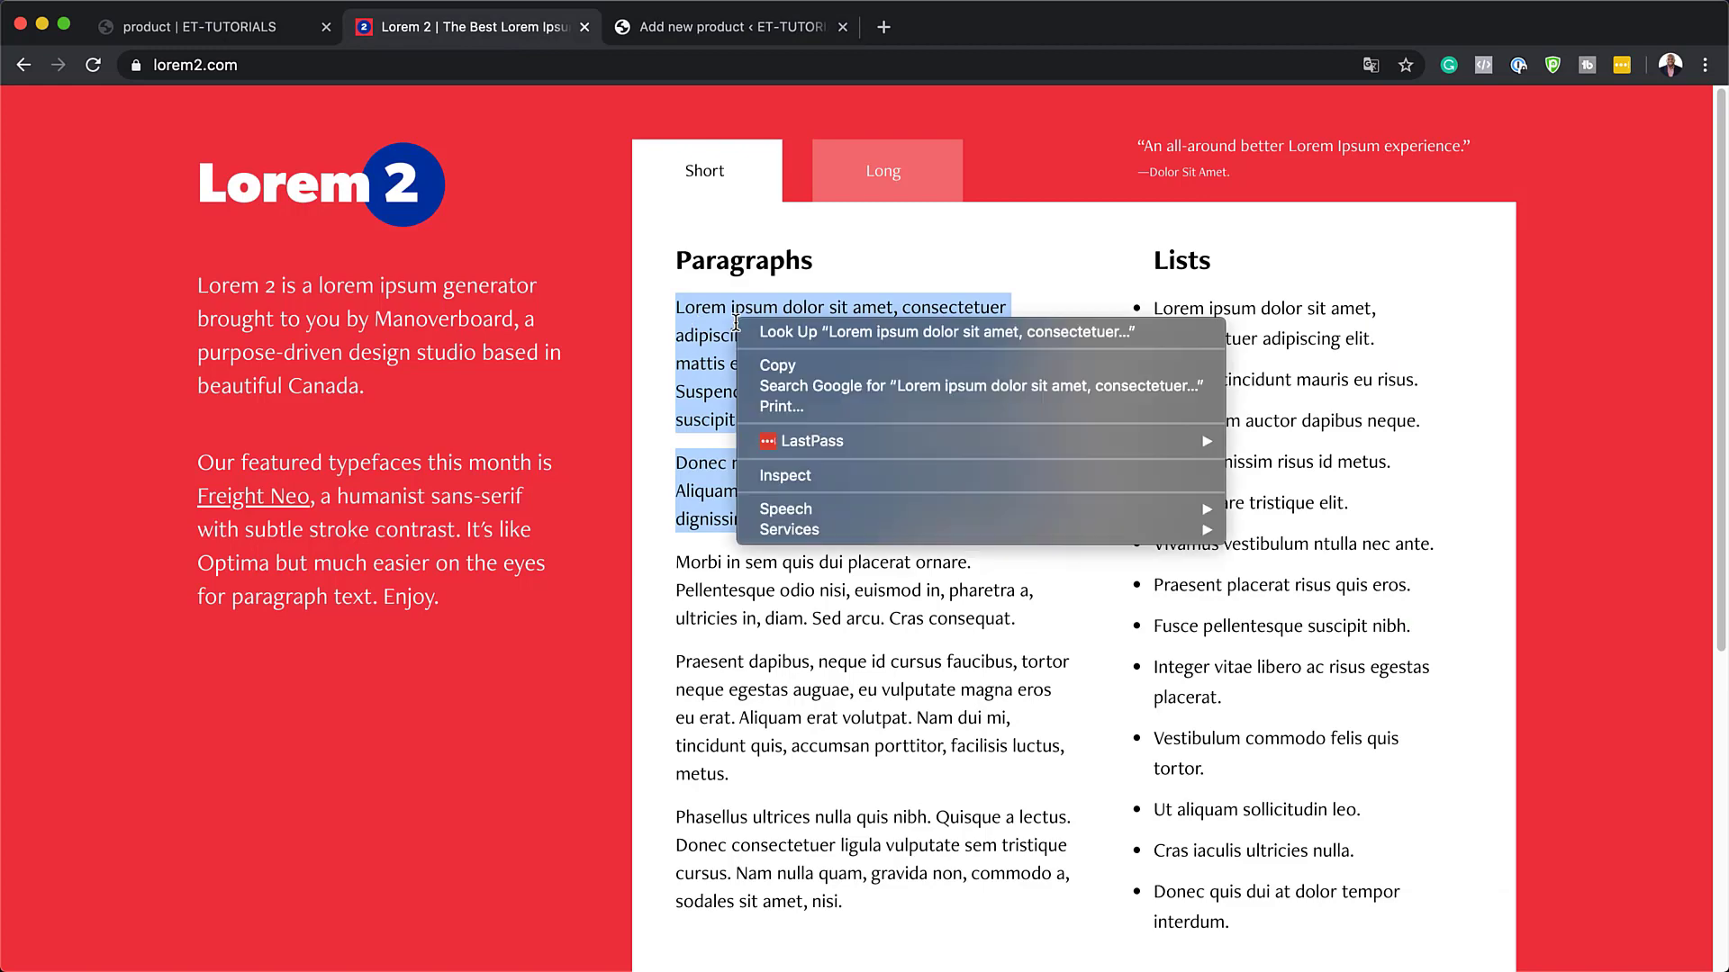
pyautogui.click(777, 365)
pyautogui.click(711, 27)
pyautogui.press('super+v')
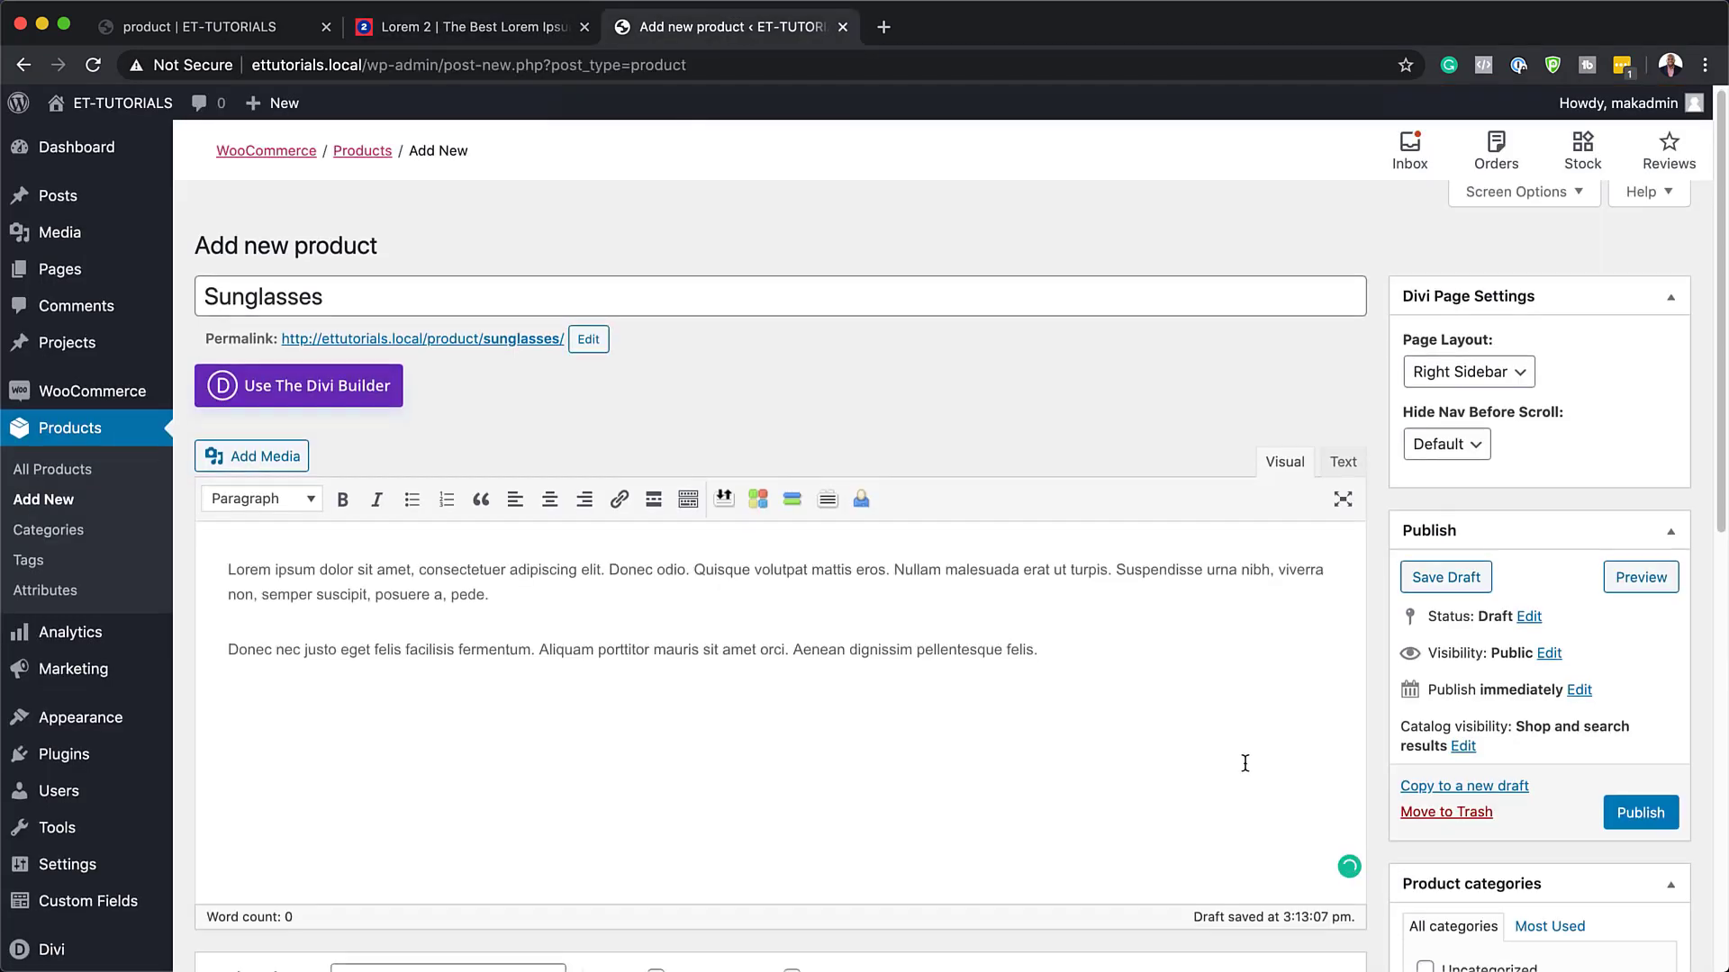
# - Assign frame-background-tablet-mobile.jpg from the media library as the product image
pyautogui.scroll(-10, 1563, 742)
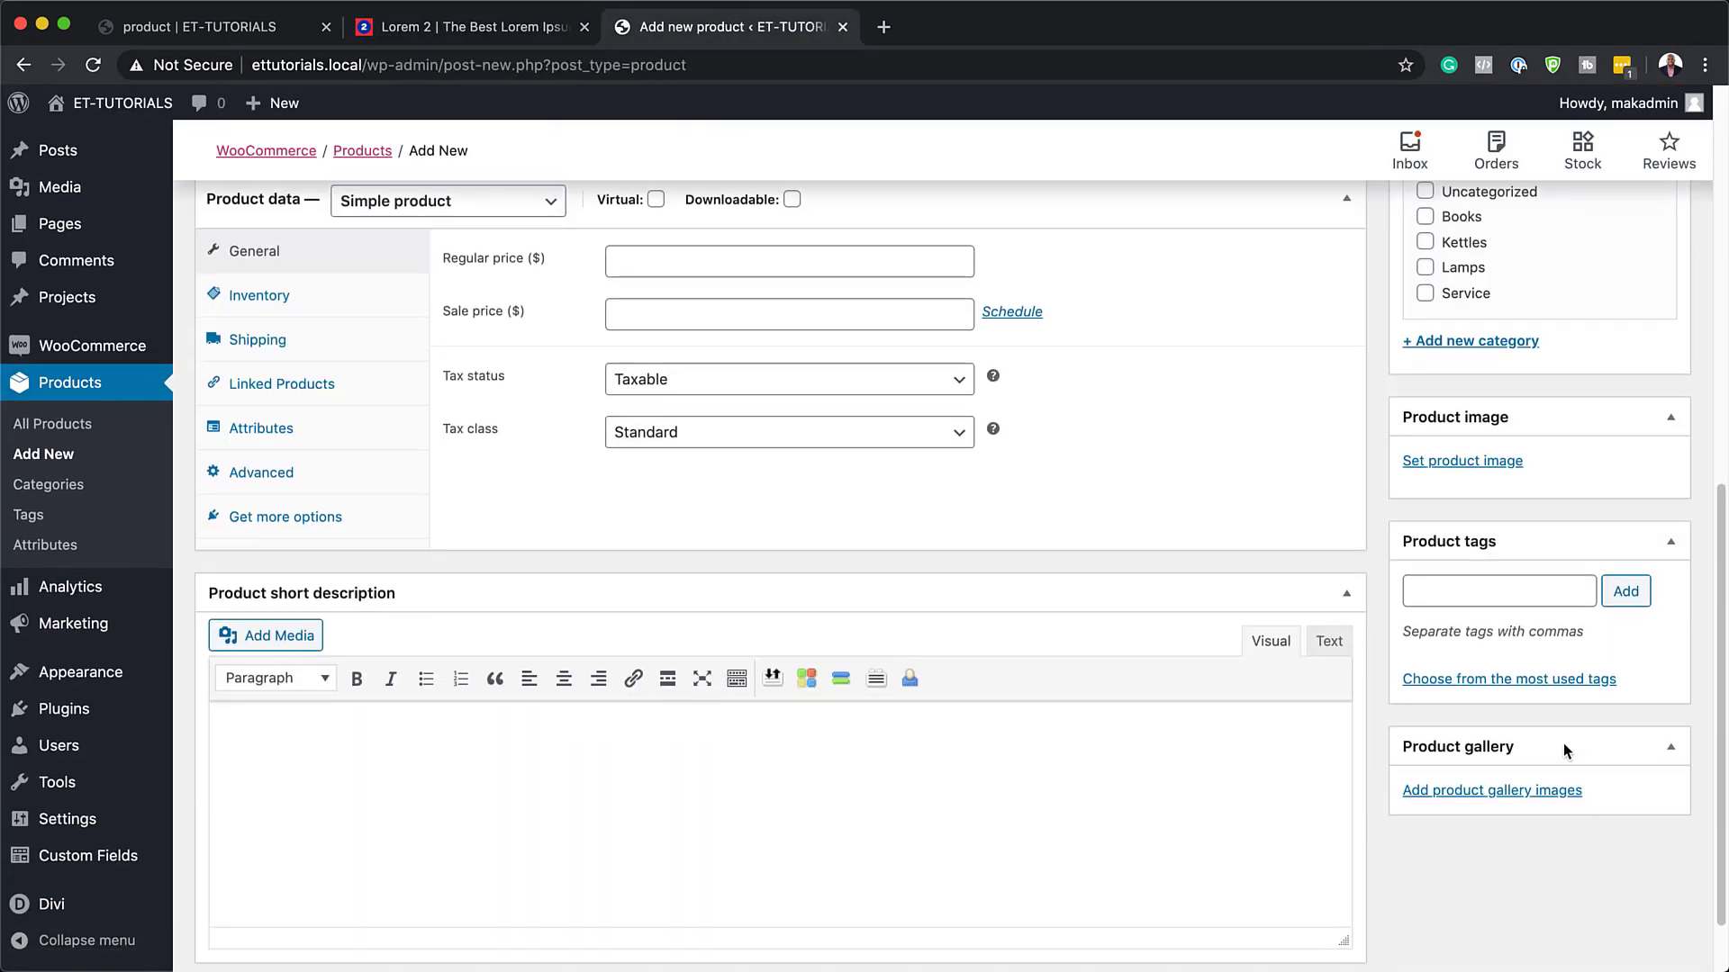
pyautogui.click(1542, 790)
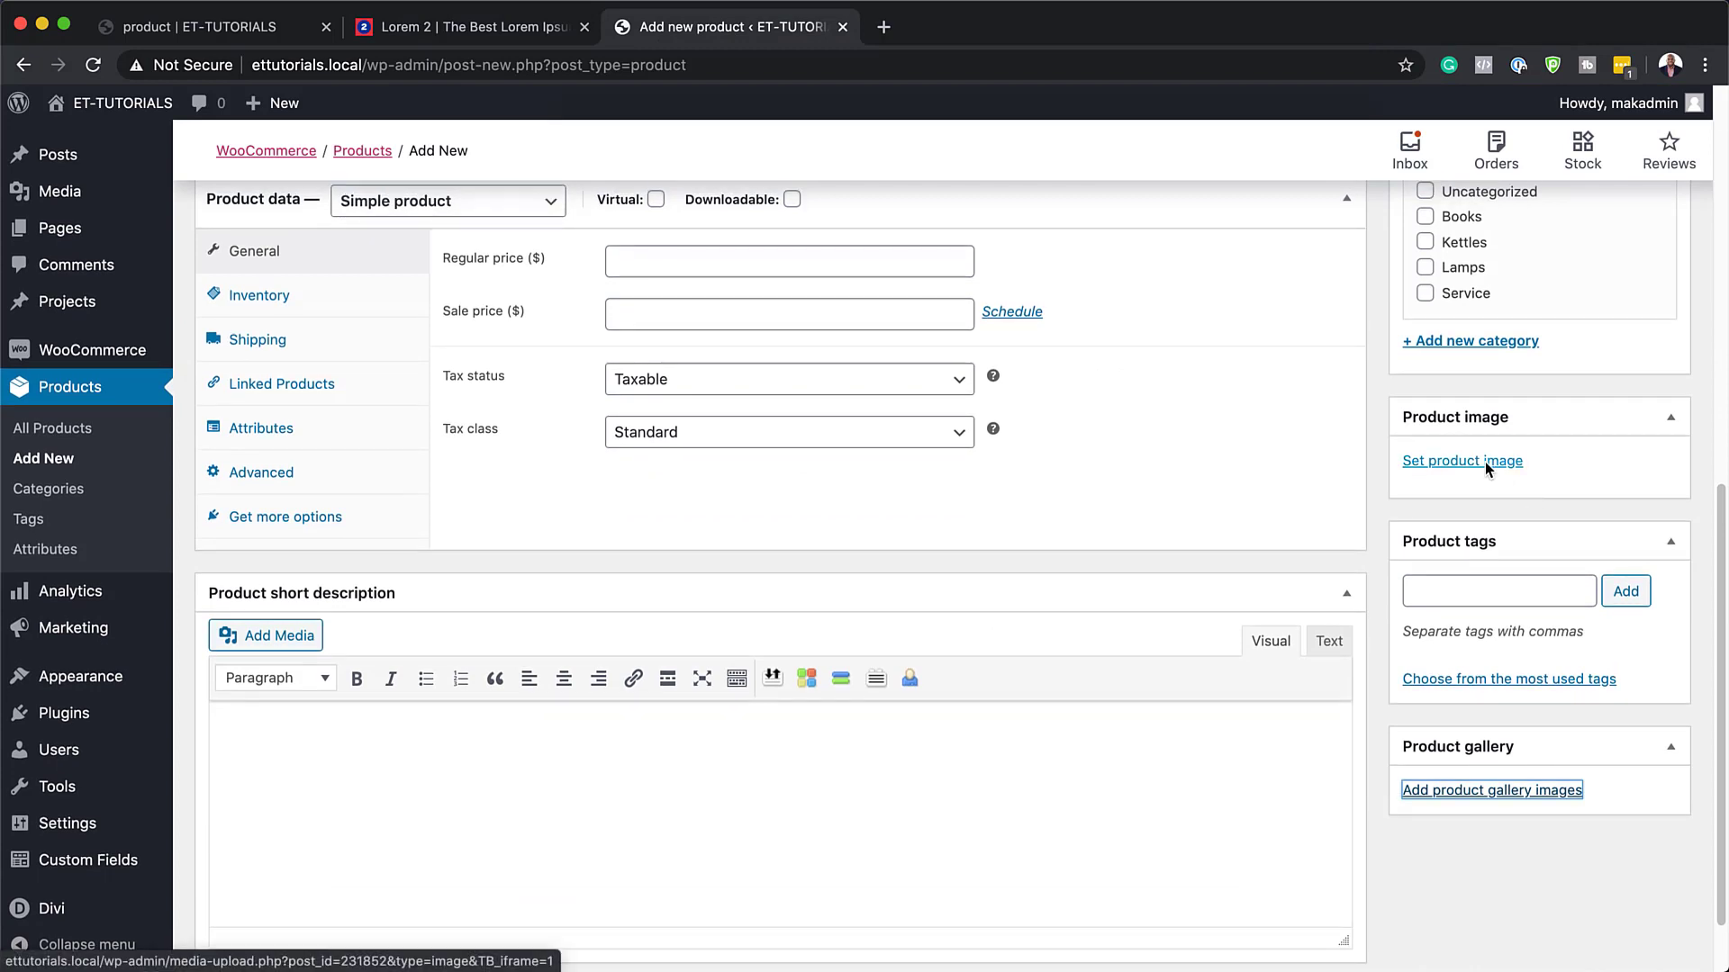
pyautogui.click(1484, 462)
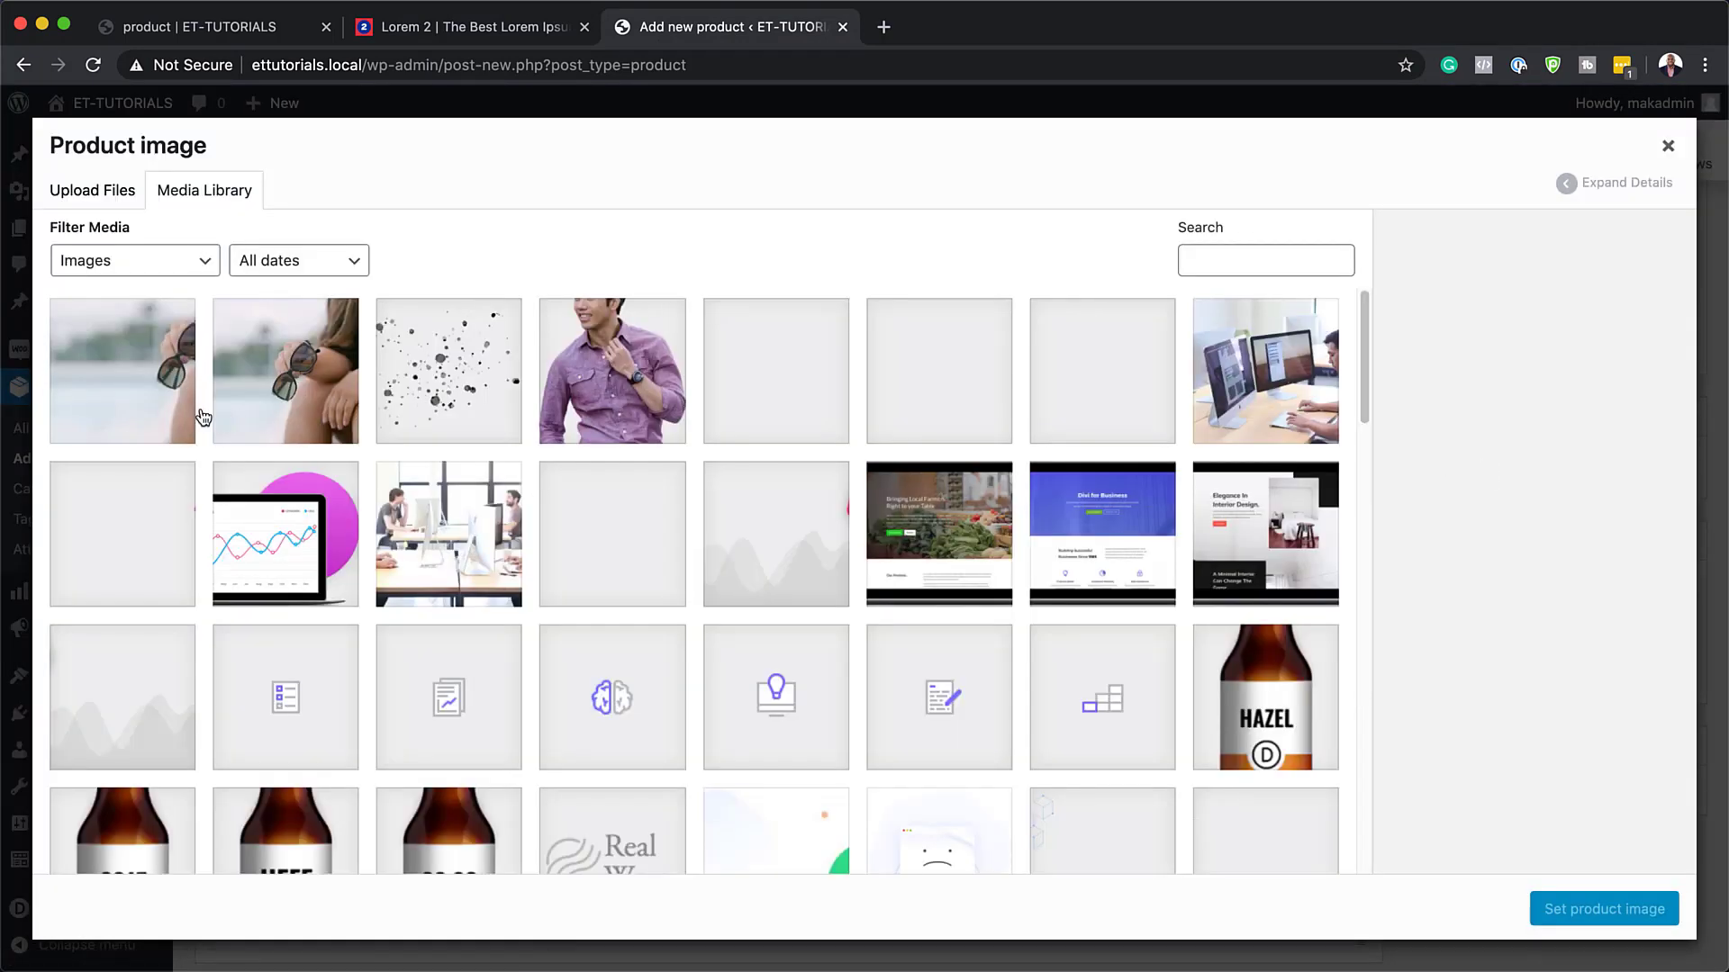
pyautogui.click(275, 405)
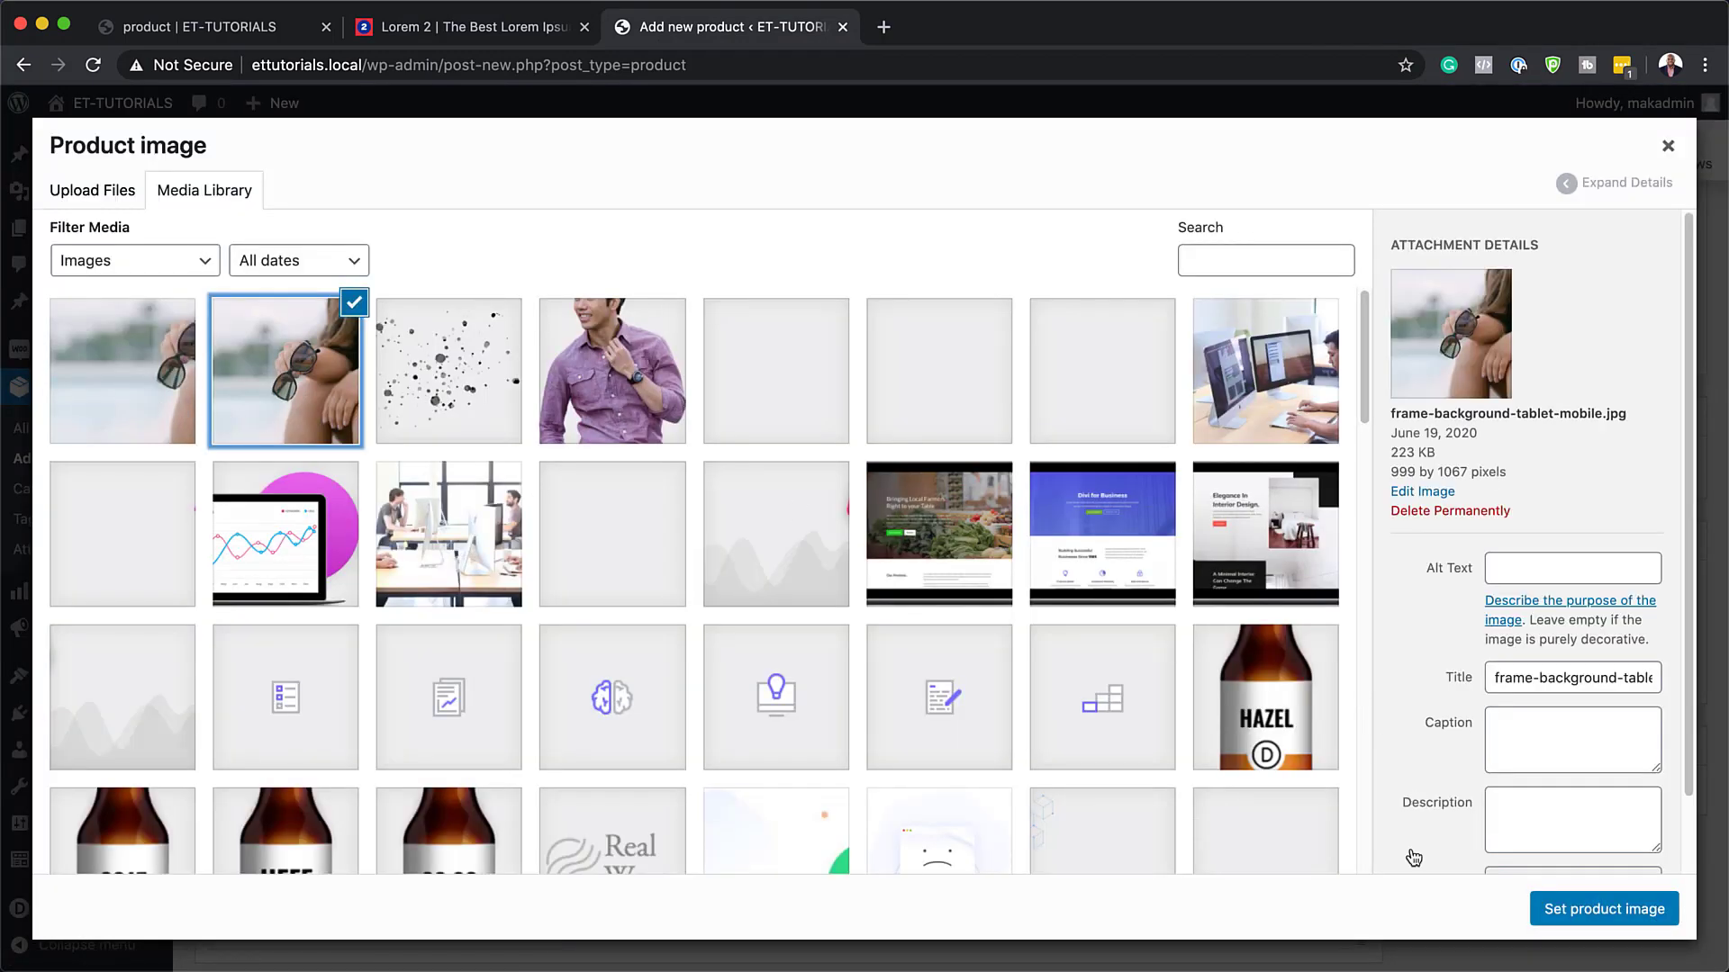
pyautogui.click(1578, 909)
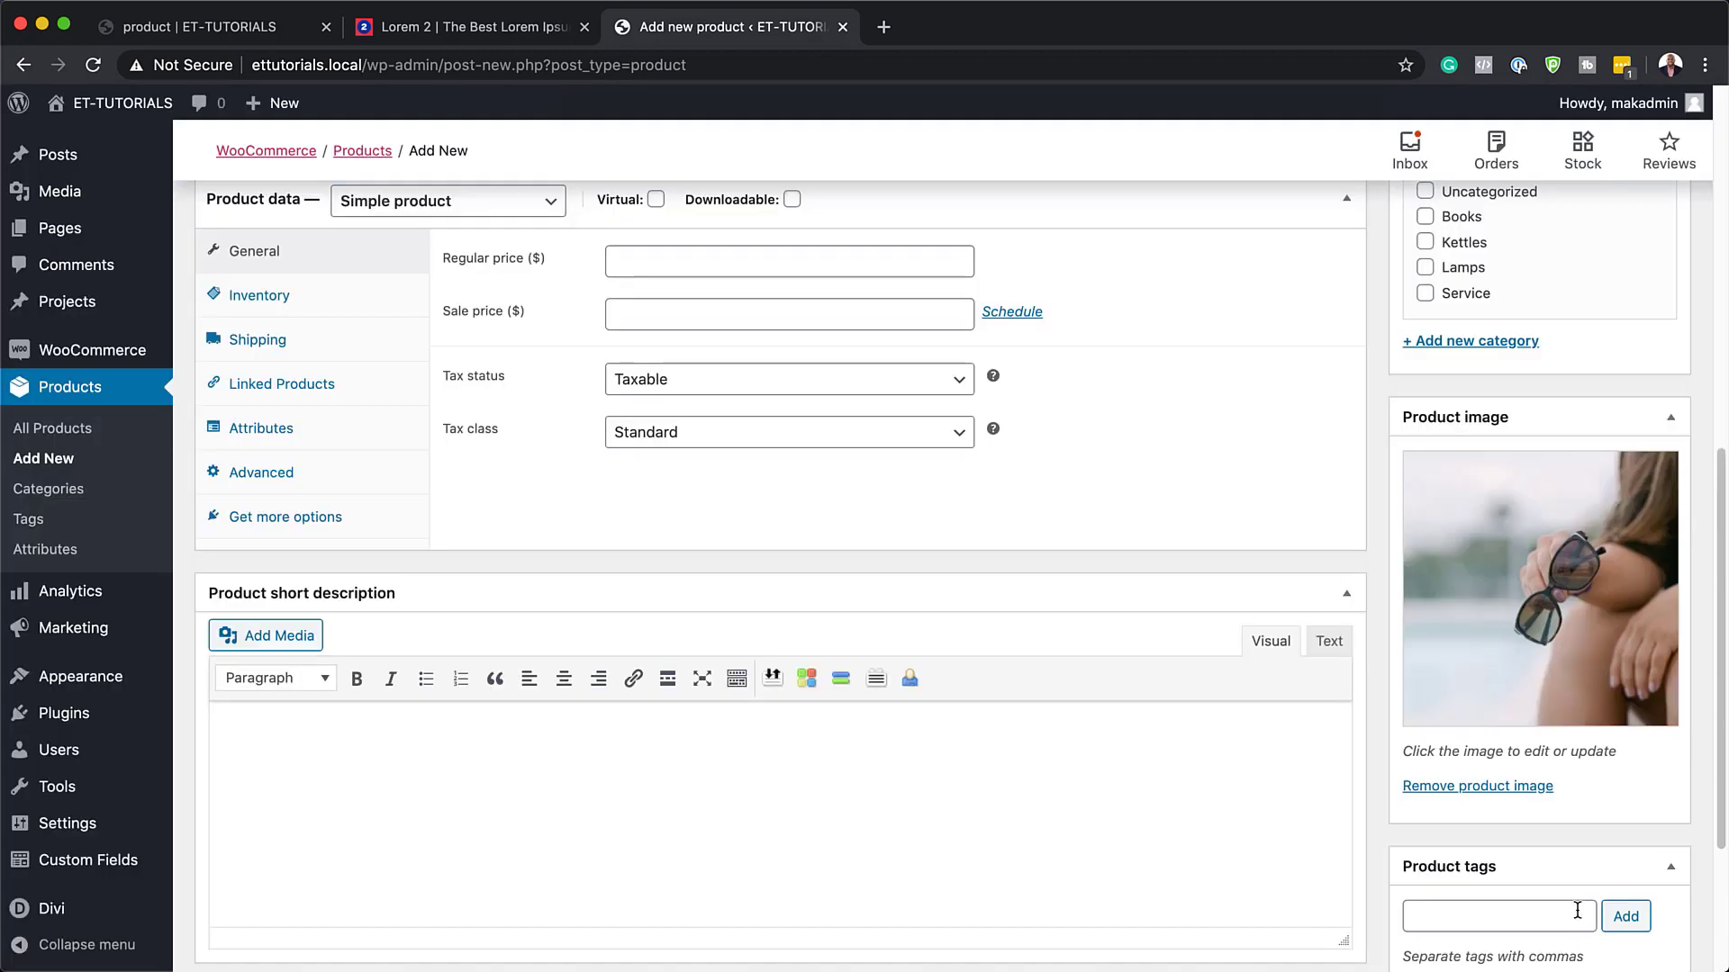
# - Set the product's regular price to 588 and publish the product
pyautogui.scroll(1, 727, 379)
pyautogui.click(688, 299)
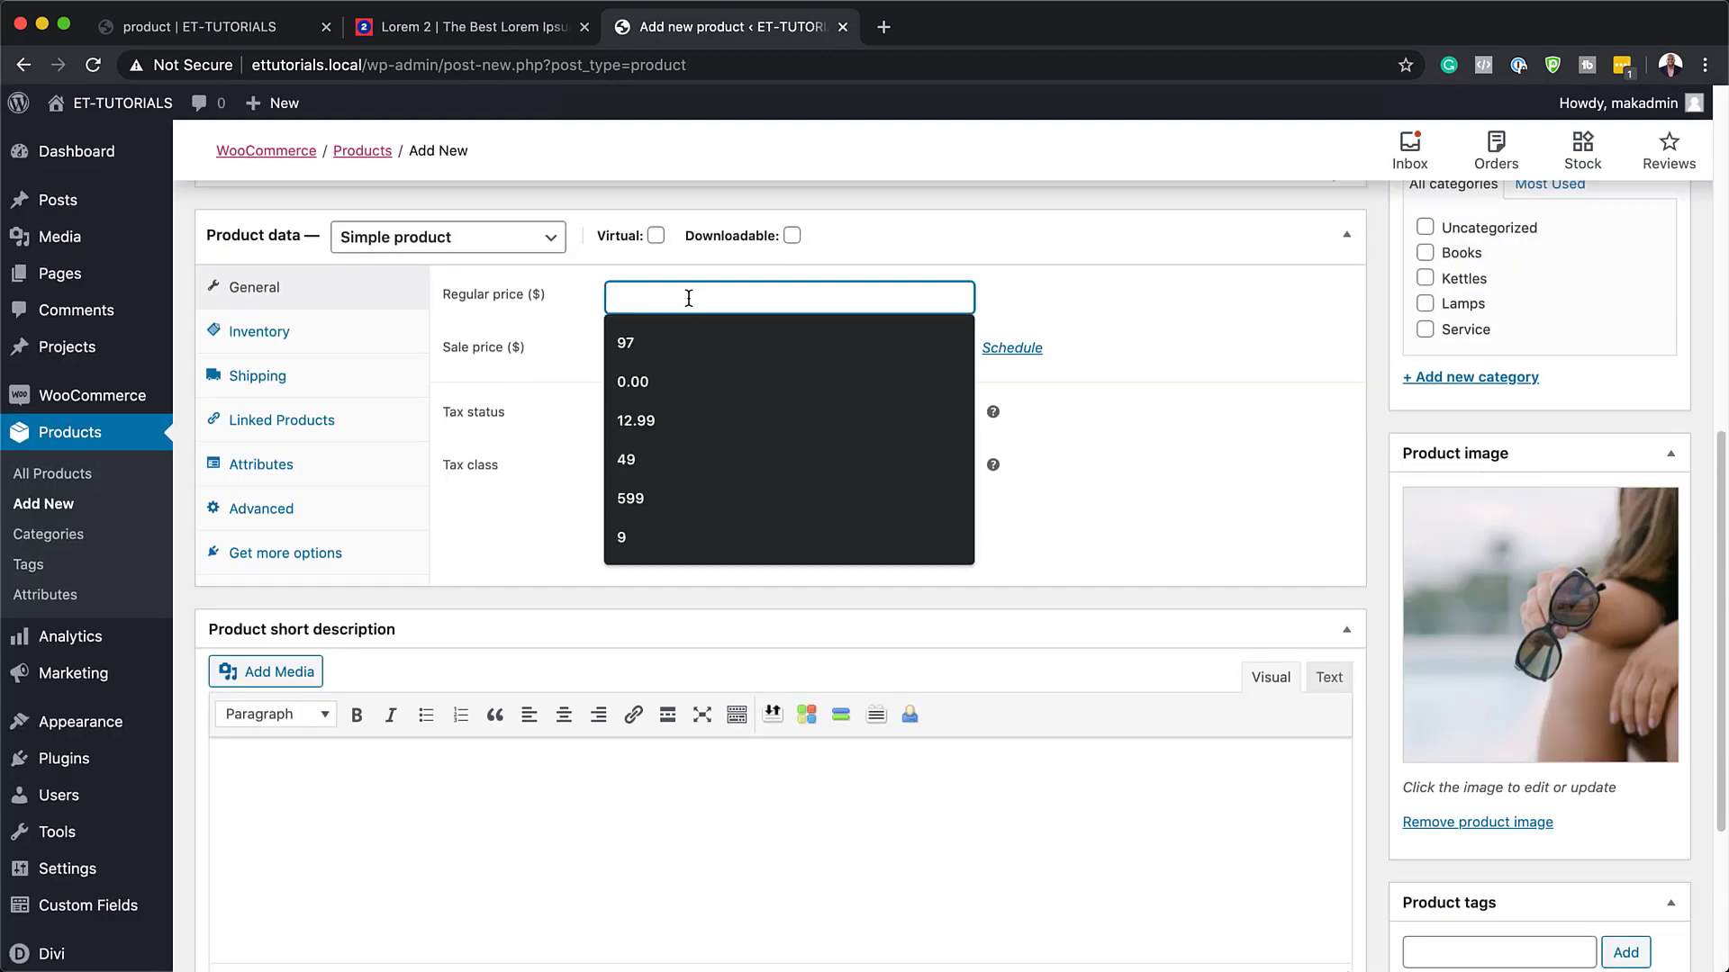
pyautogui.write('588')
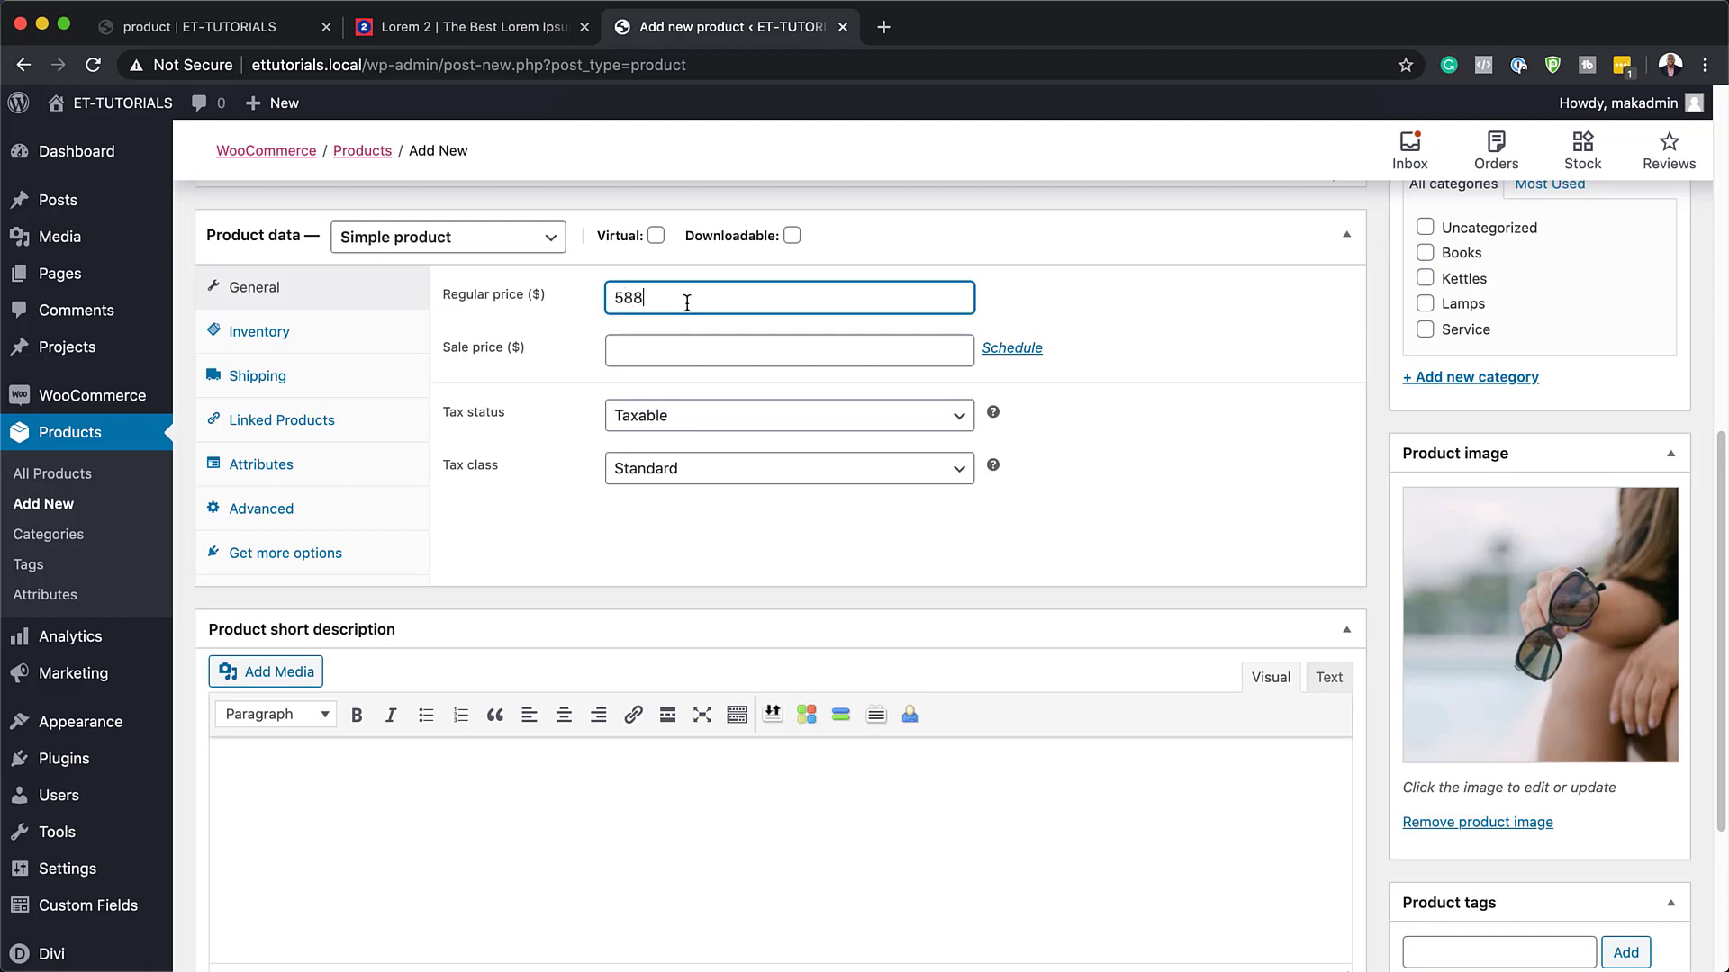
pyautogui.click(1660, 823)
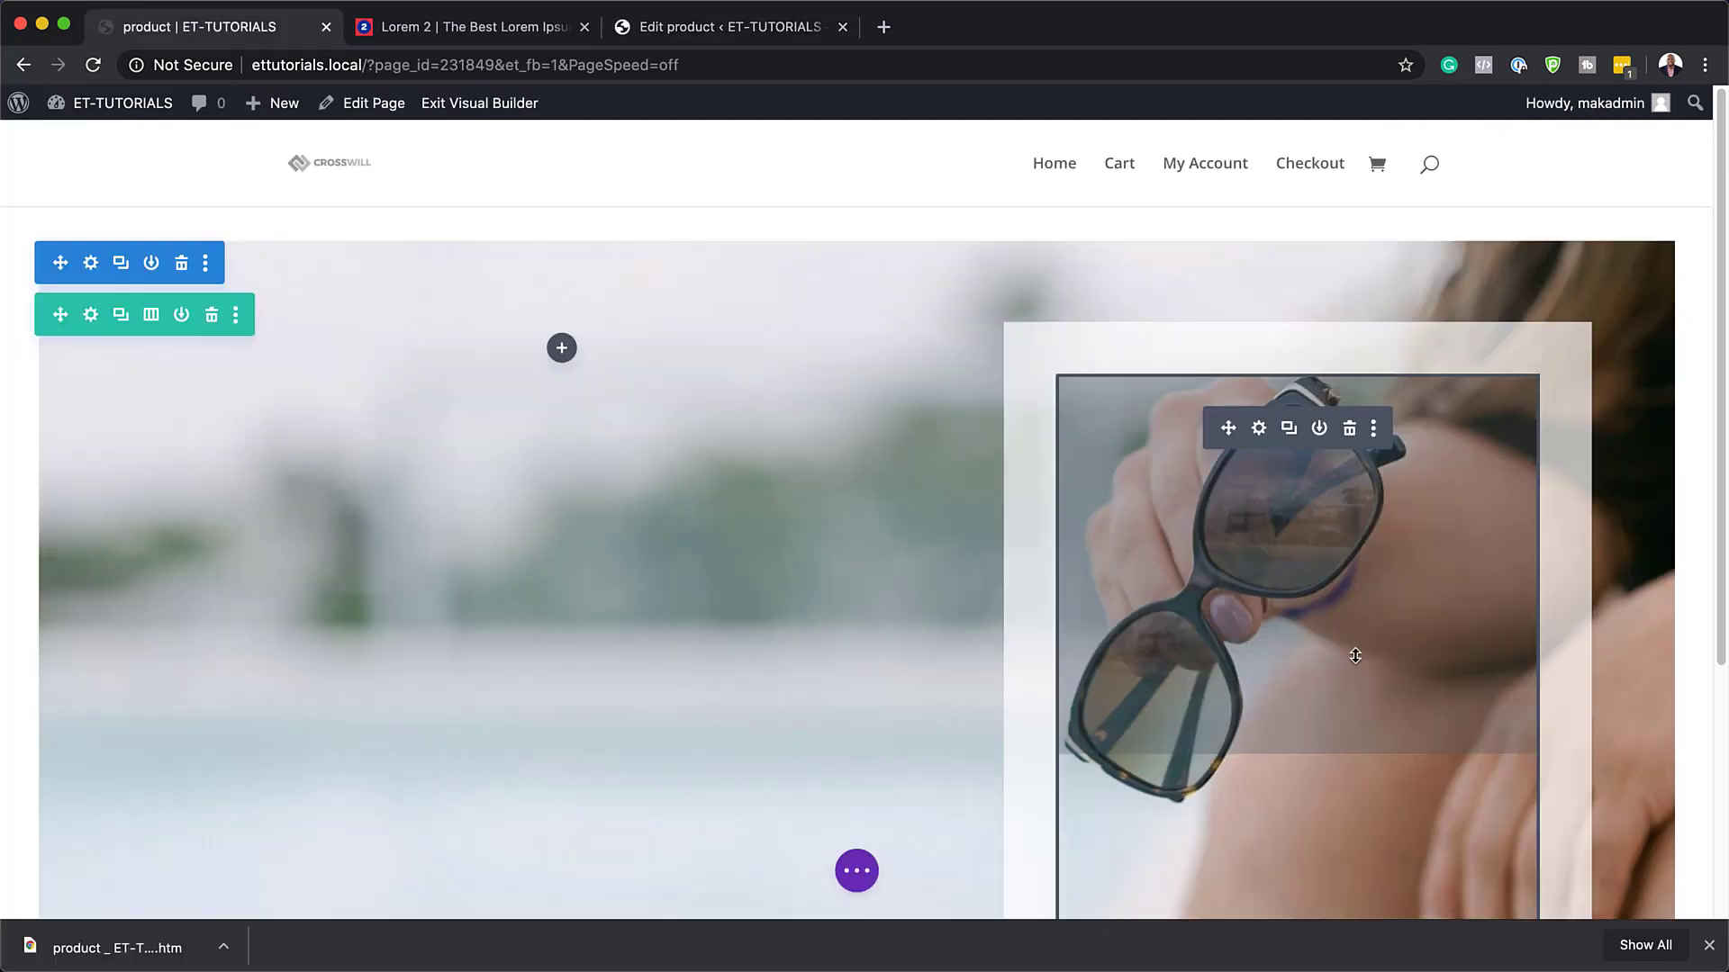
# - On the Divi product page, insert a Woo Title module below the framed text module and set its product to Sunglasses
pyautogui.scroll(-3, 1341, 543)
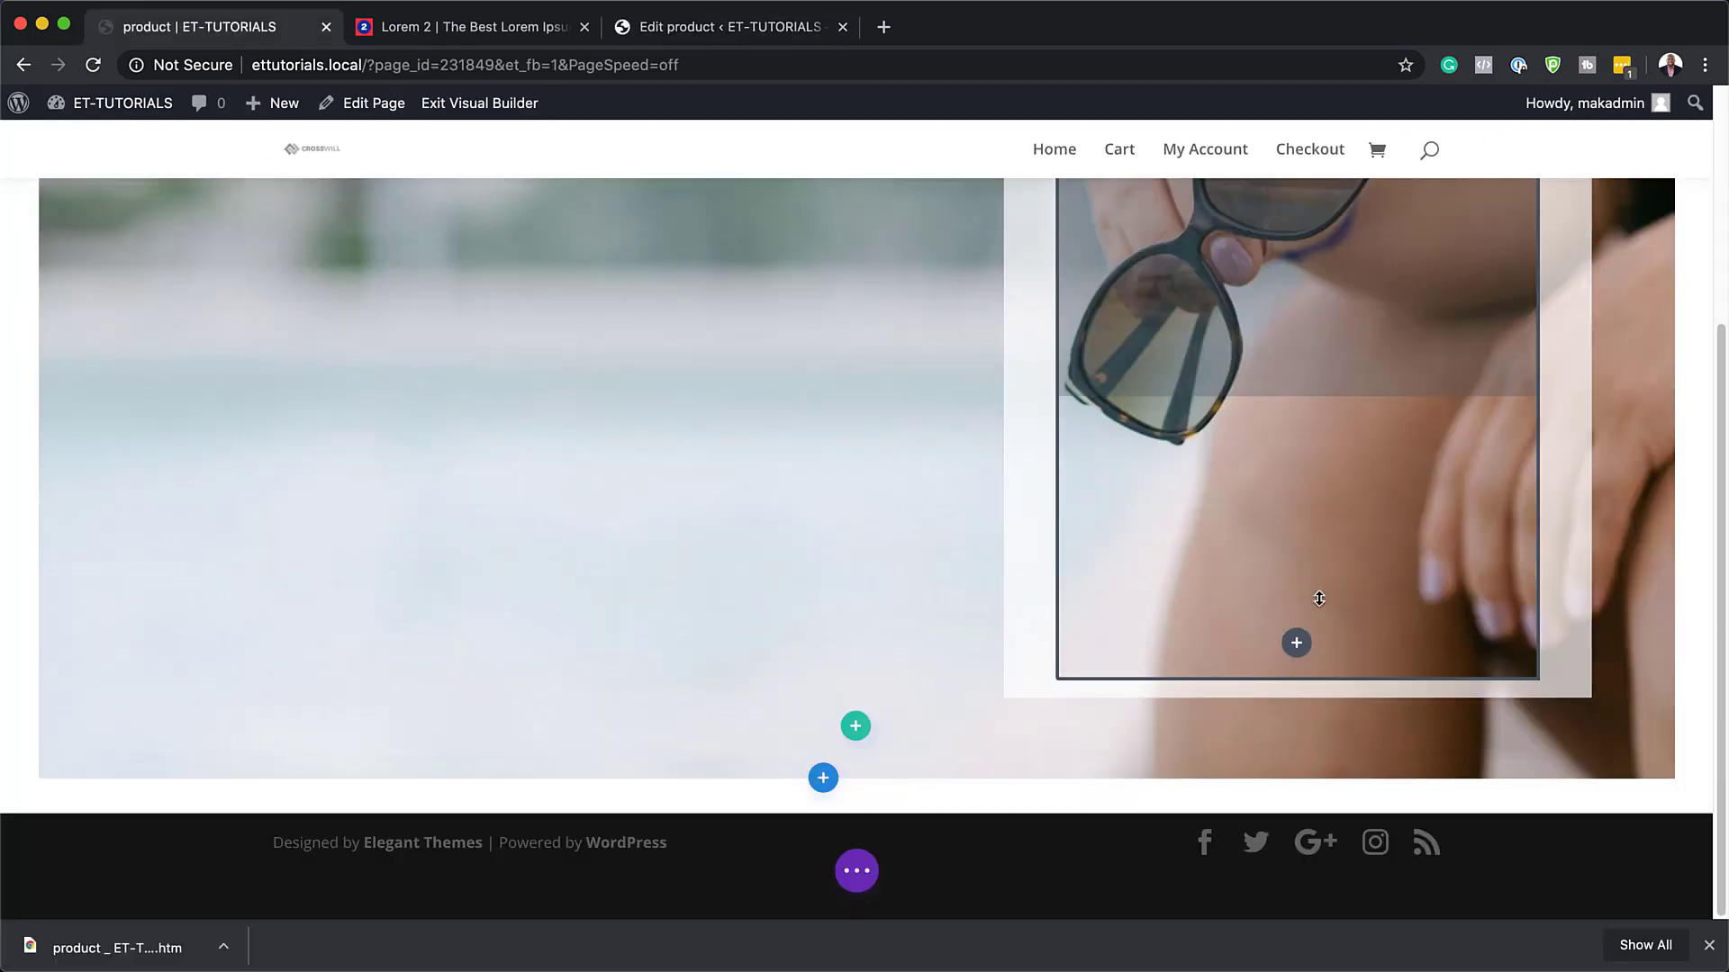
pyautogui.click(1297, 645)
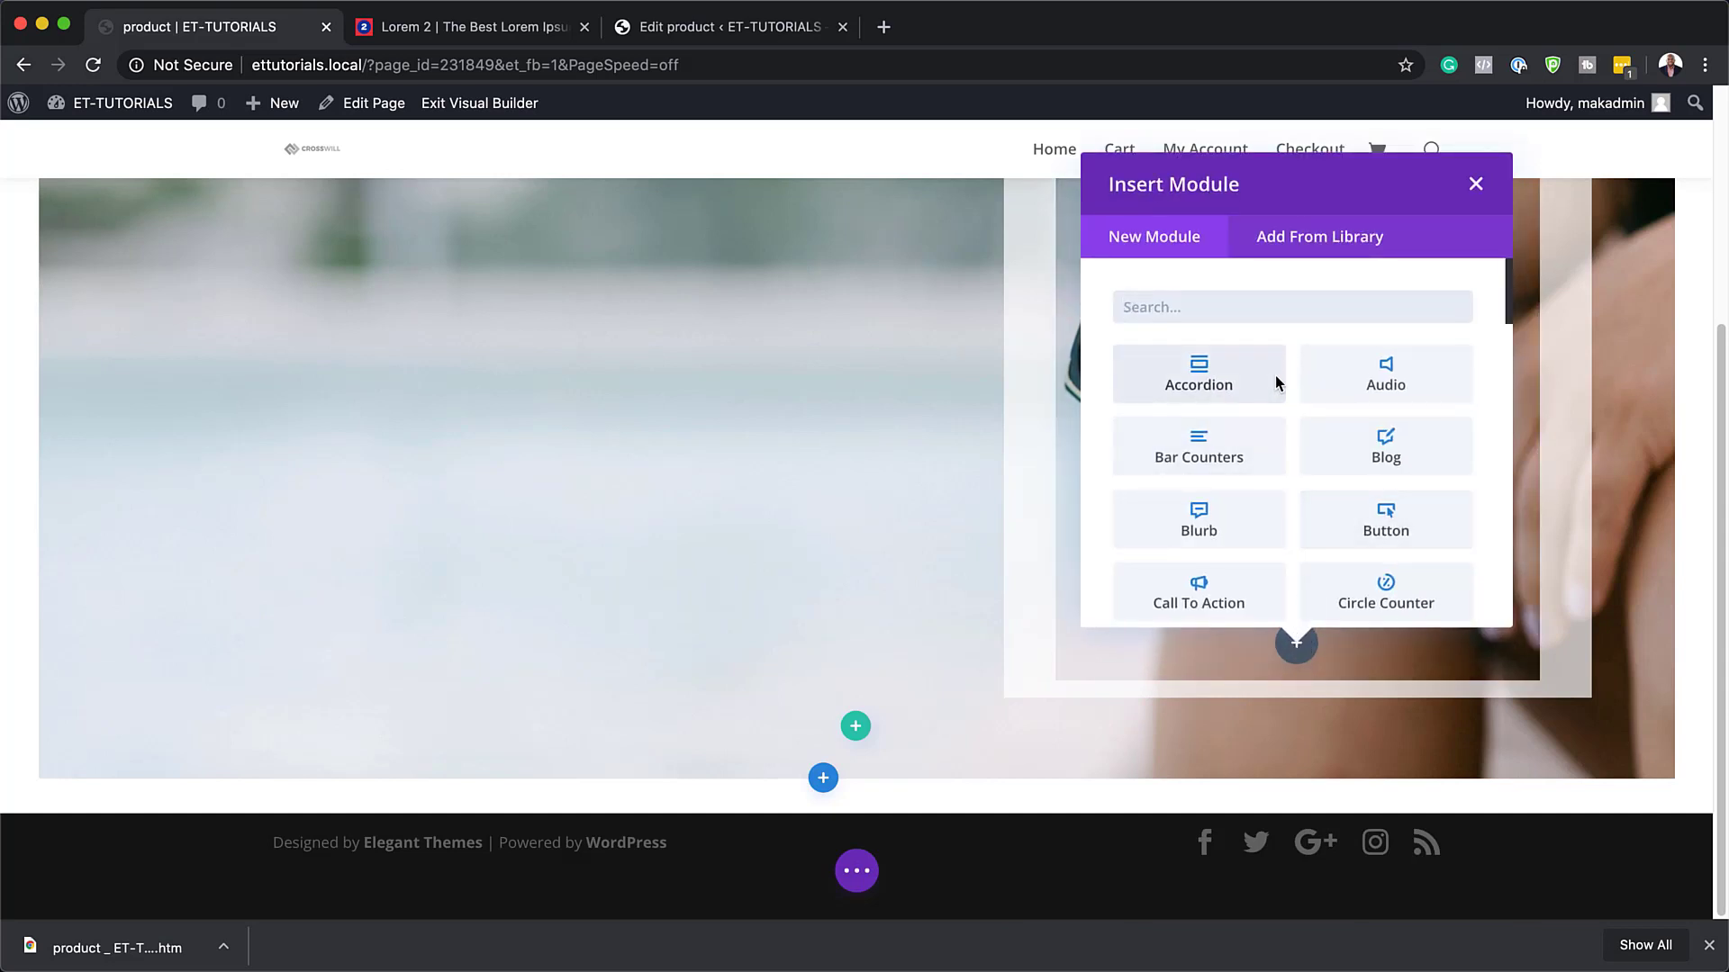
pyautogui.write('woo t')
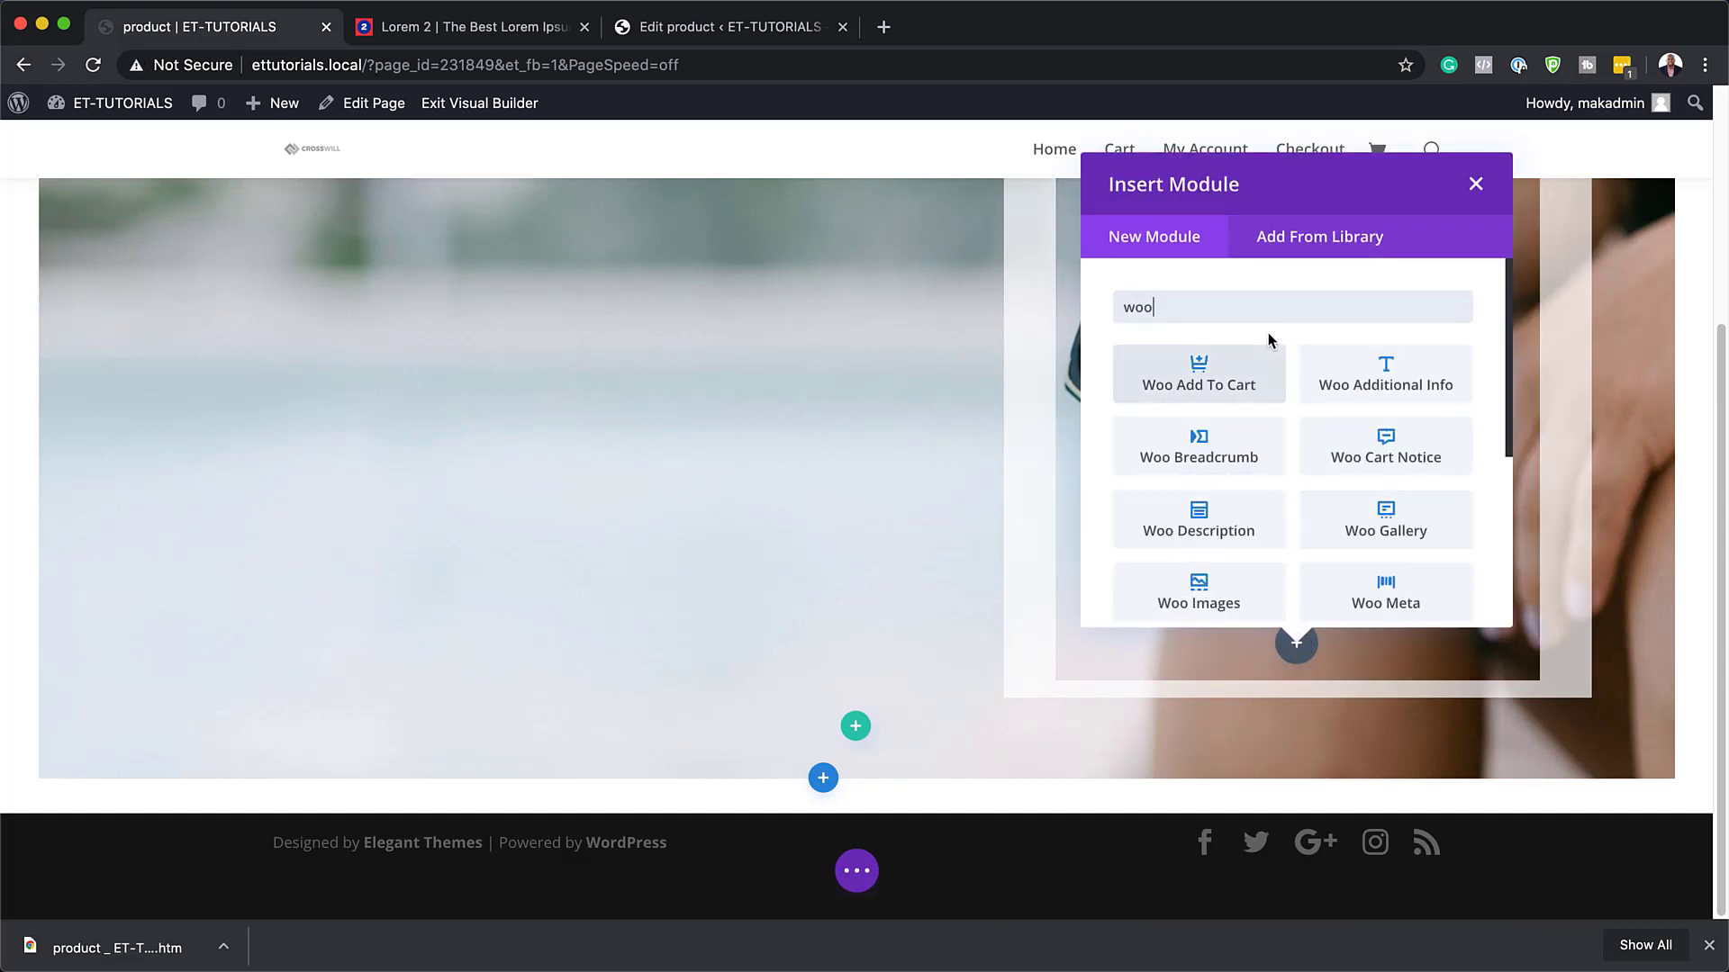
pyautogui.click(1384, 379)
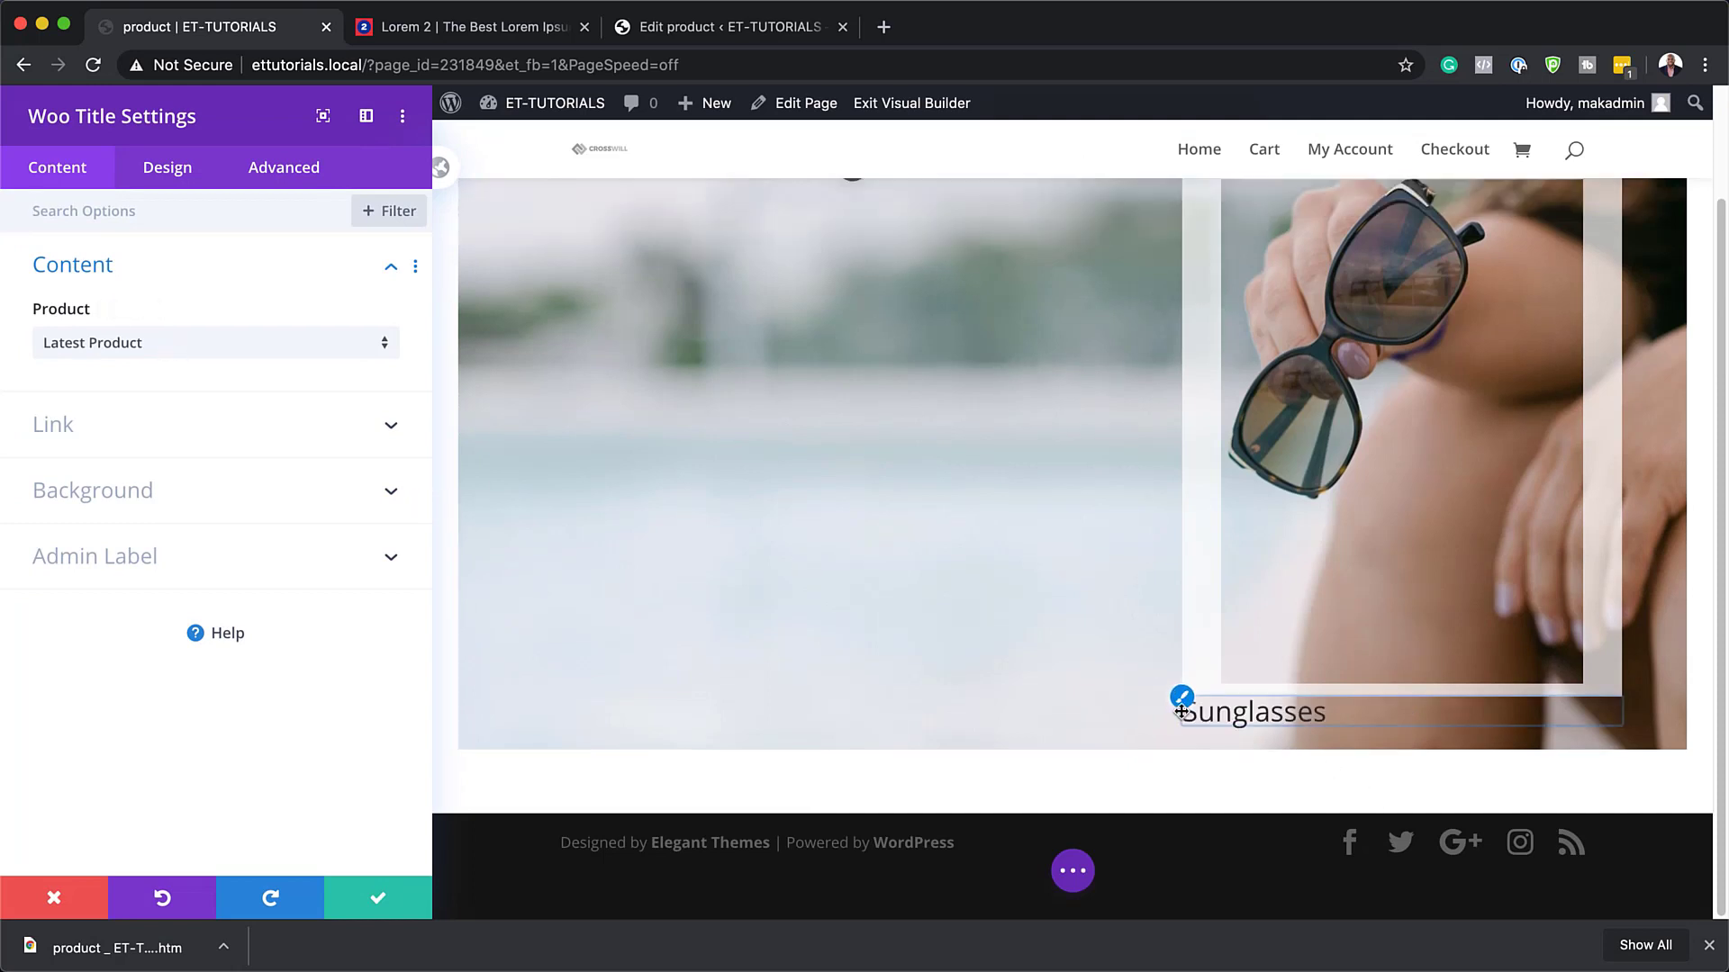
pyautogui.click(250, 349)
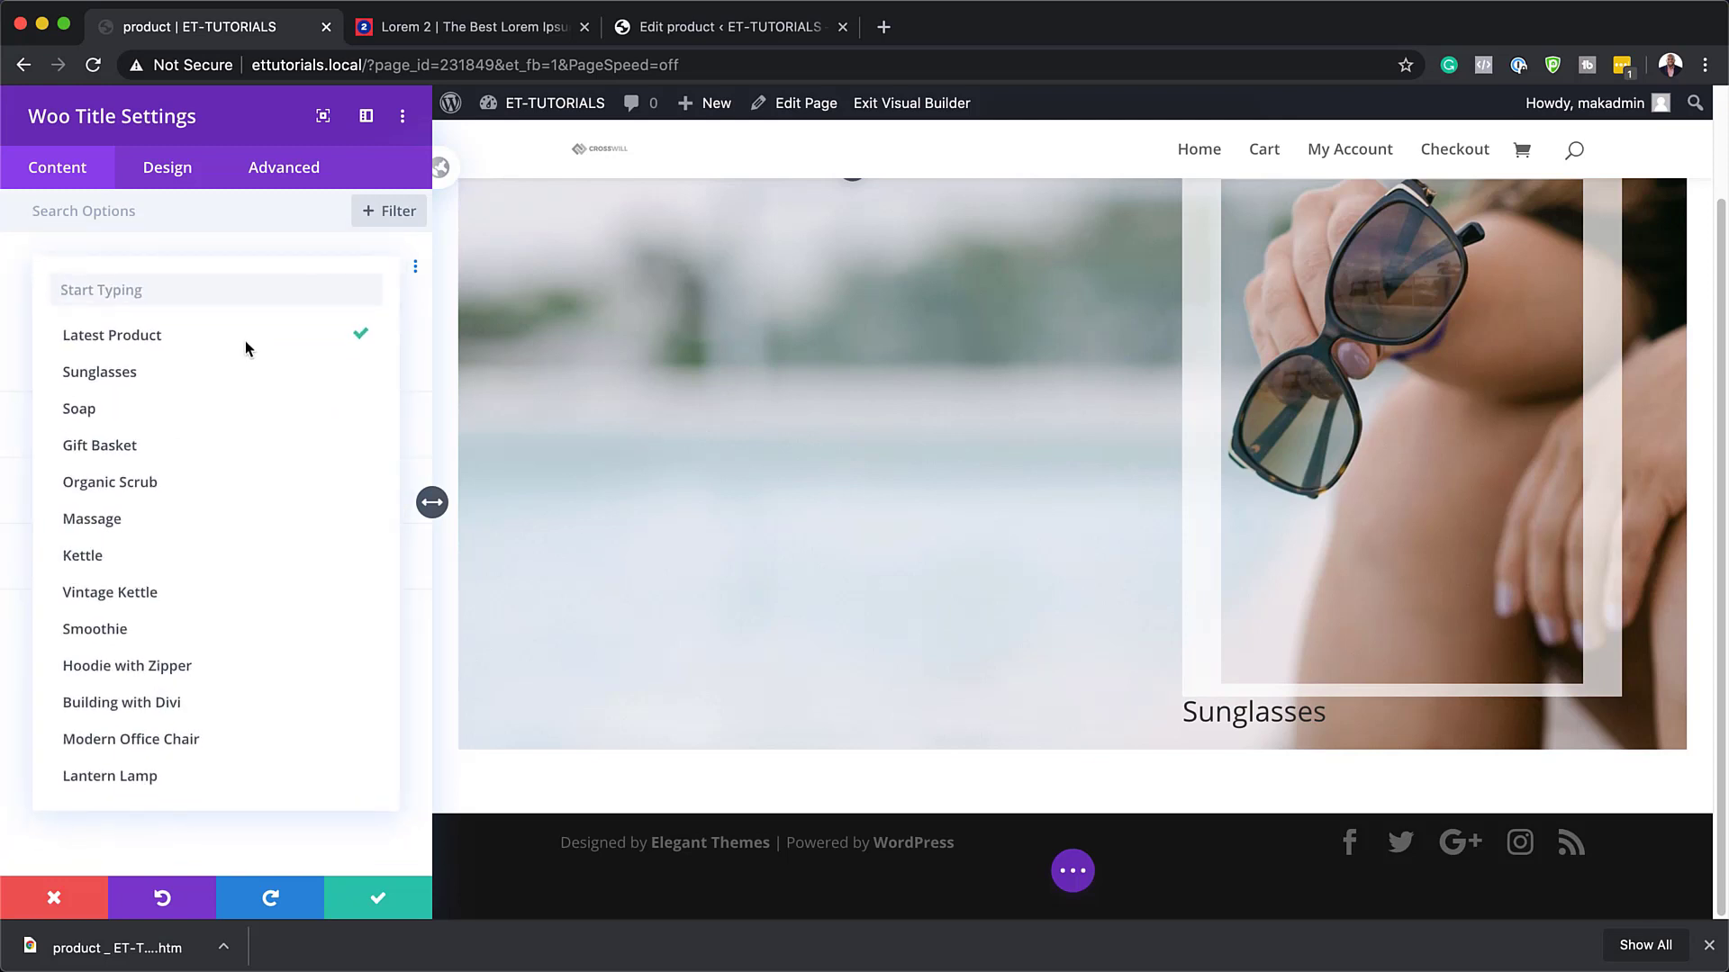
pyautogui.click(184, 386)
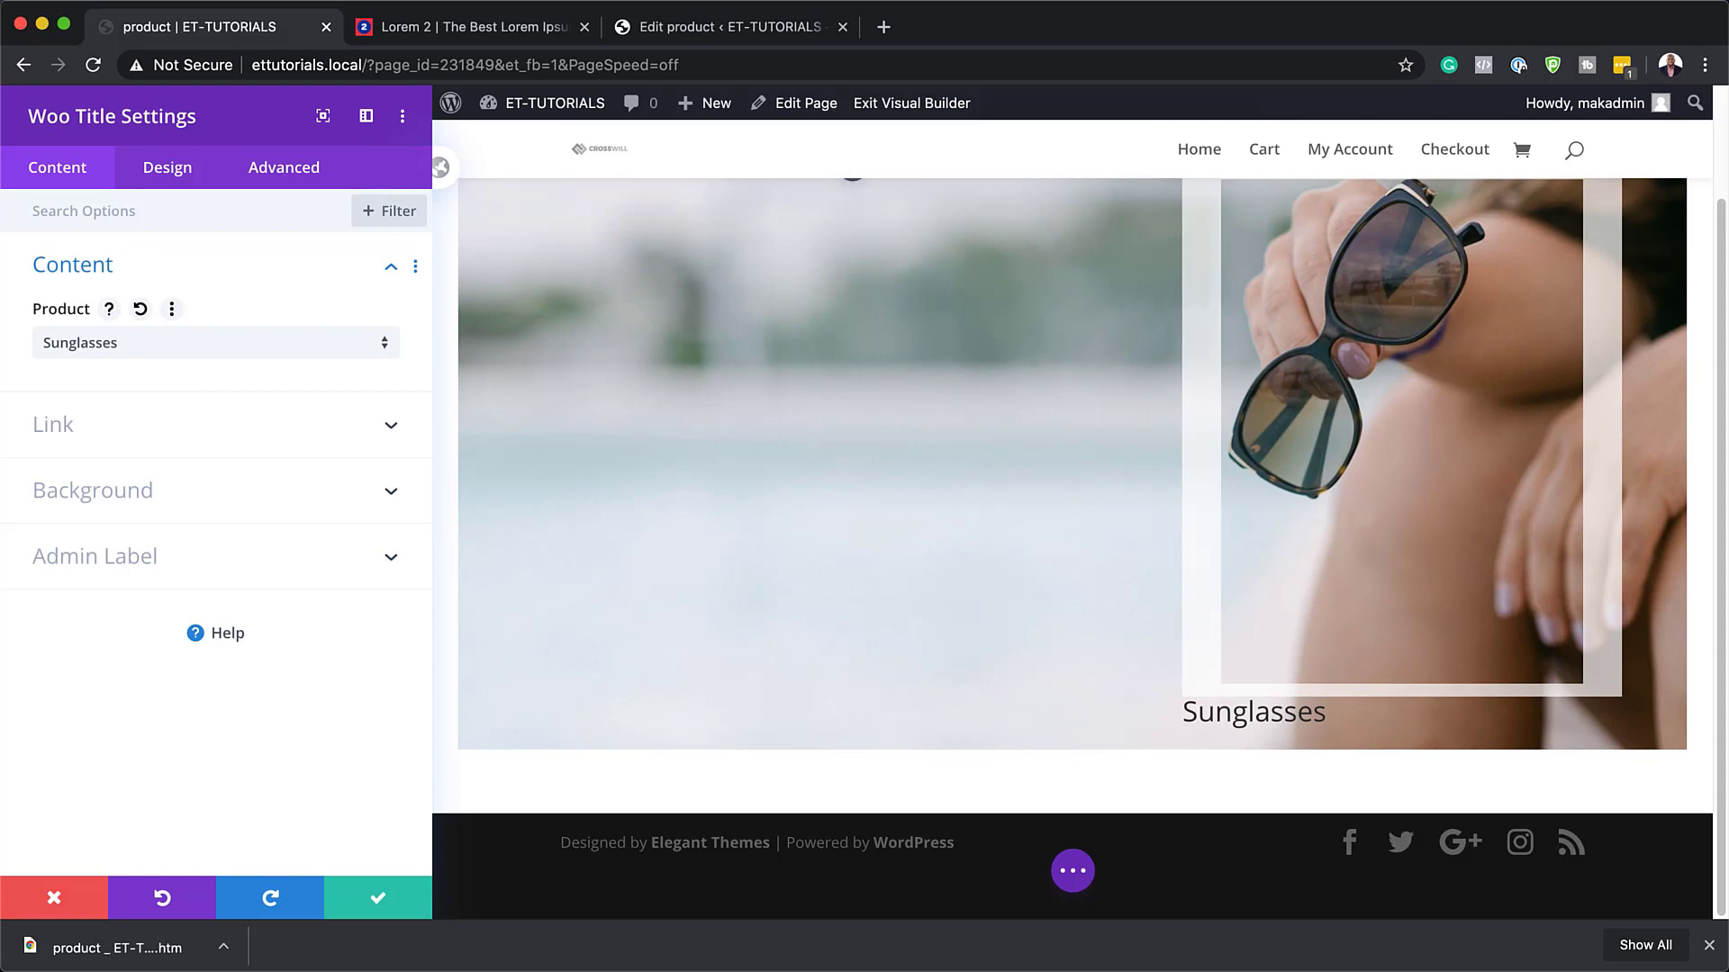
# - Give the Woo Title module a semi-transparent white background colour, rgba(255,255,255,0.7)
pyautogui.click(132, 499)
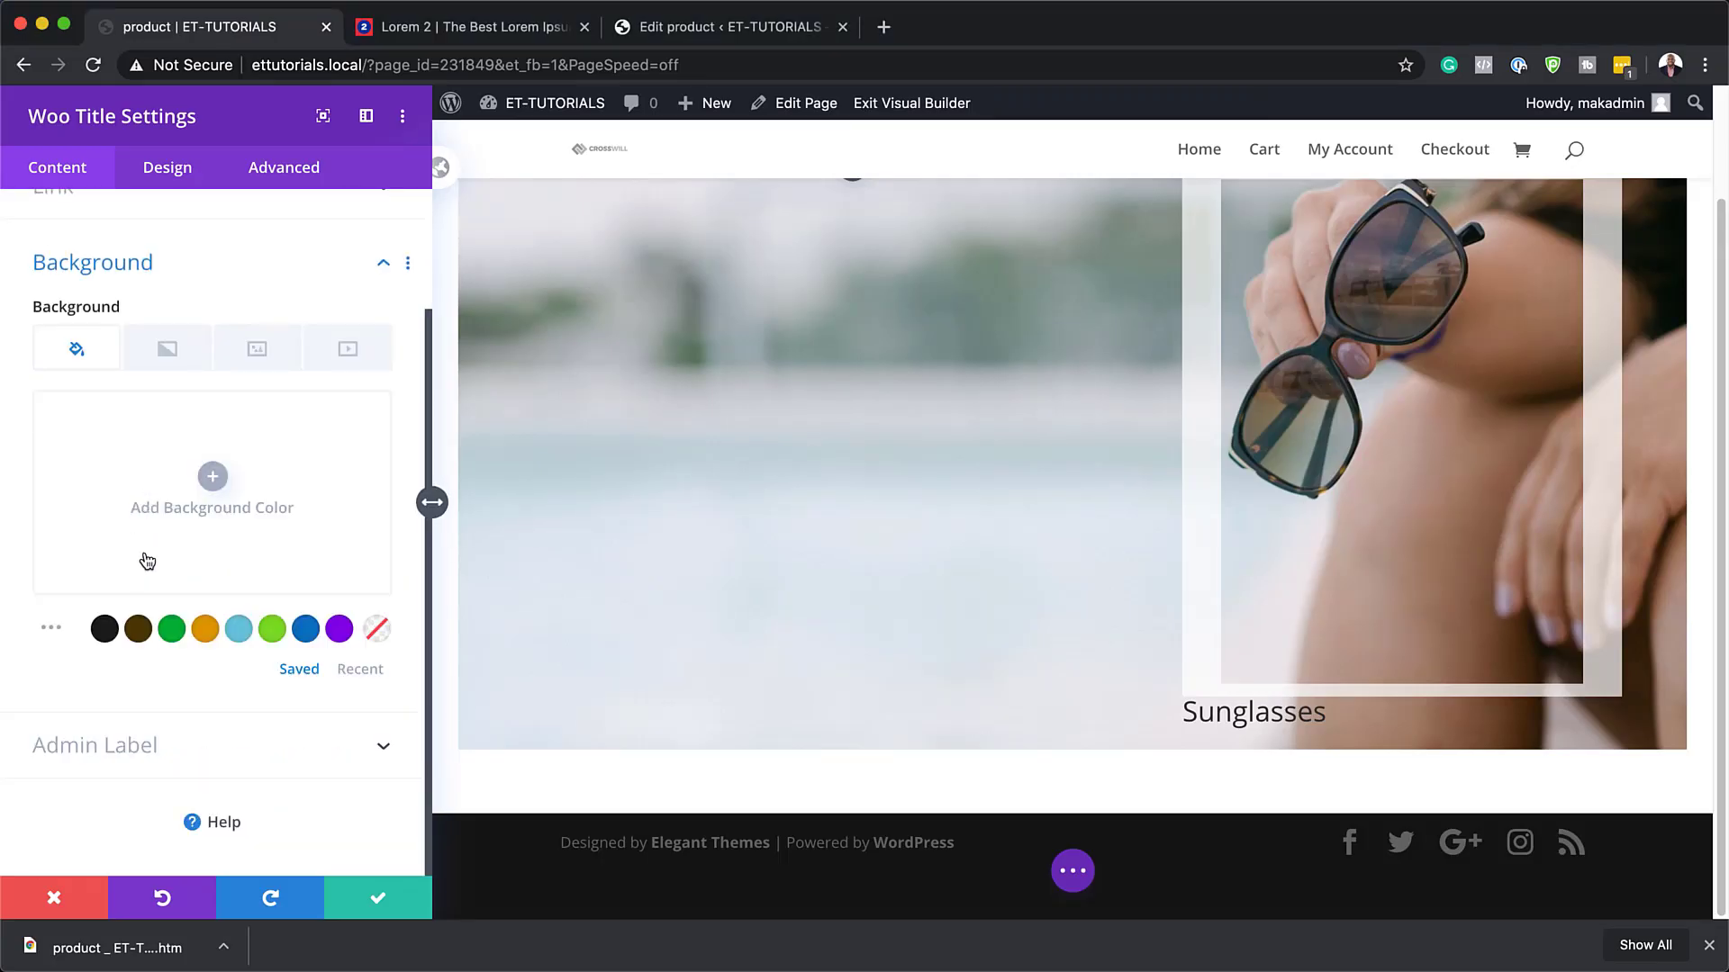
pyautogui.click(215, 482)
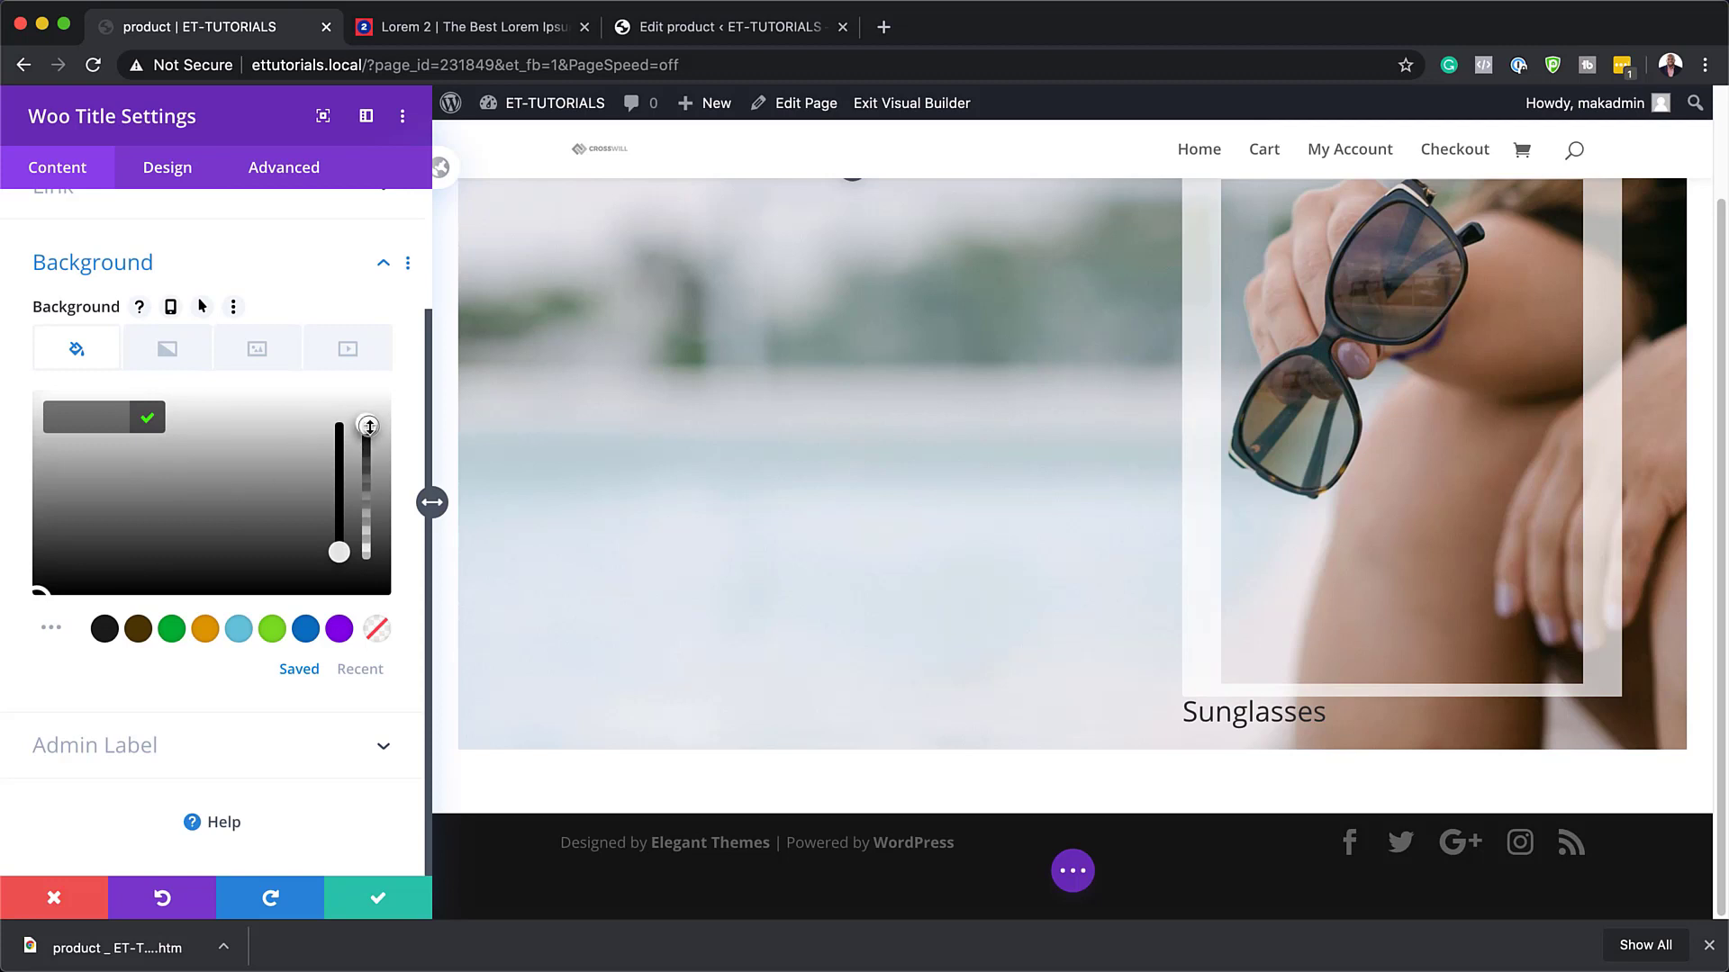
pyautogui.moveTo(369, 426); pyautogui.dragTo(366, 461)
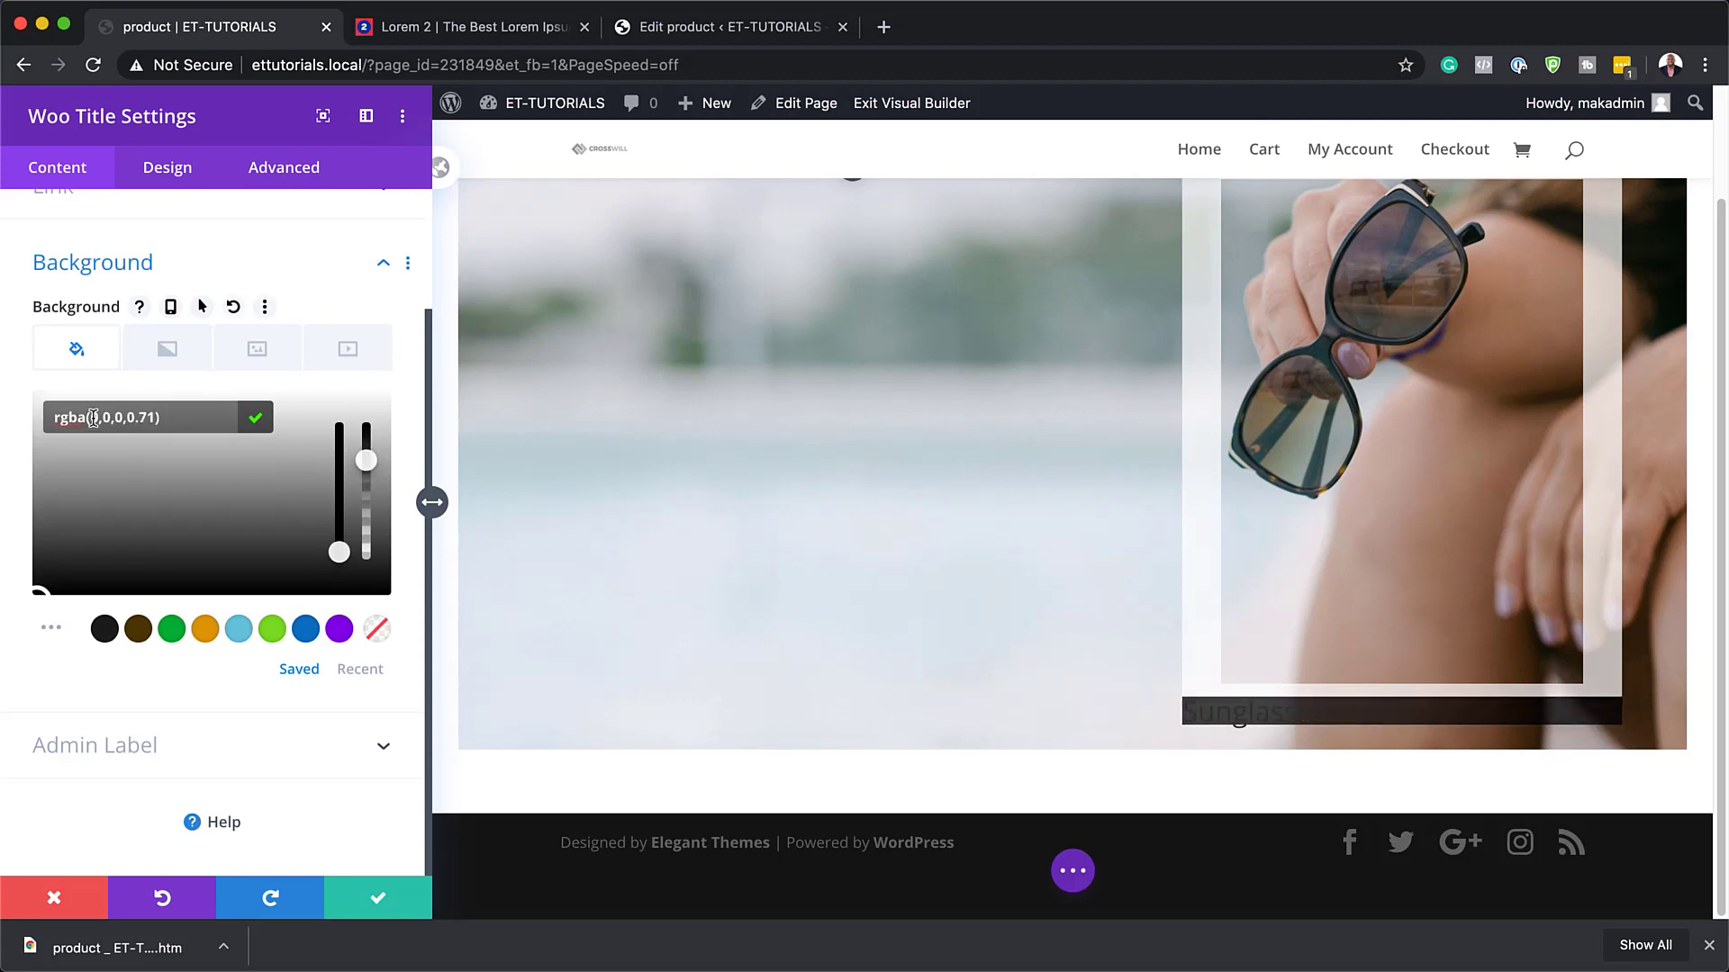
pyautogui.moveTo(93, 417); pyautogui.dragTo(151, 419)
pyautogui.write('255,255,255,0.7')
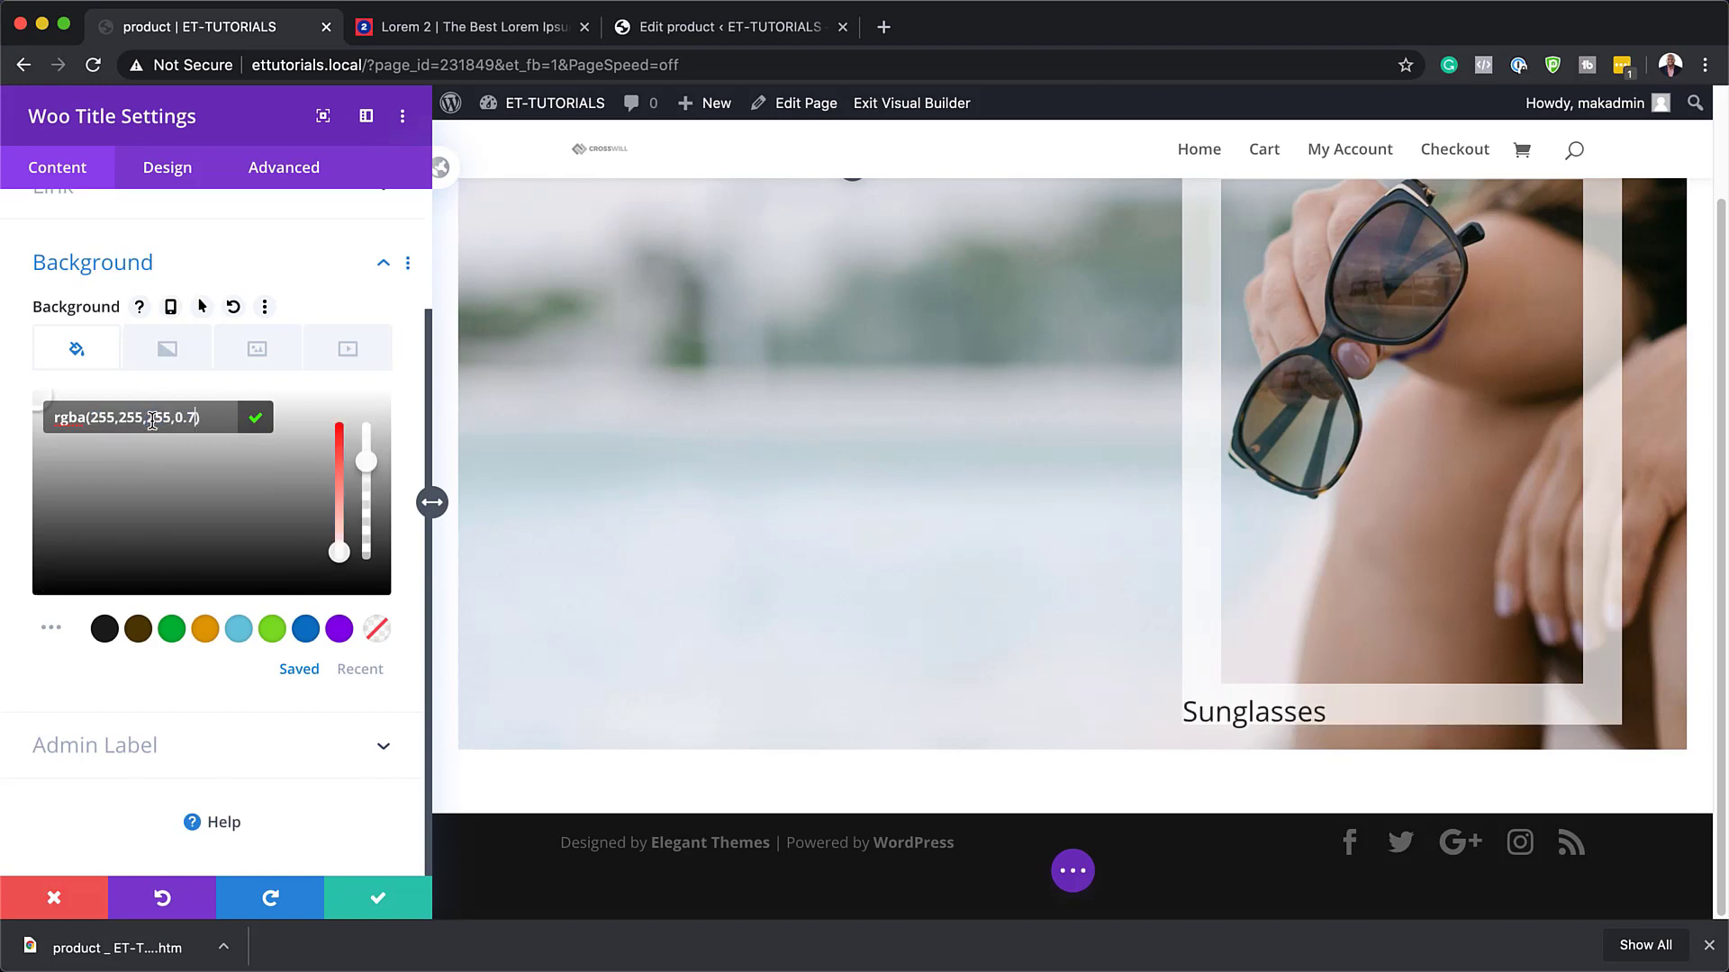
# - Set the Woo Title module's title font to Work Sans
pyautogui.click(1316, 708)
pyautogui.click(1184, 699)
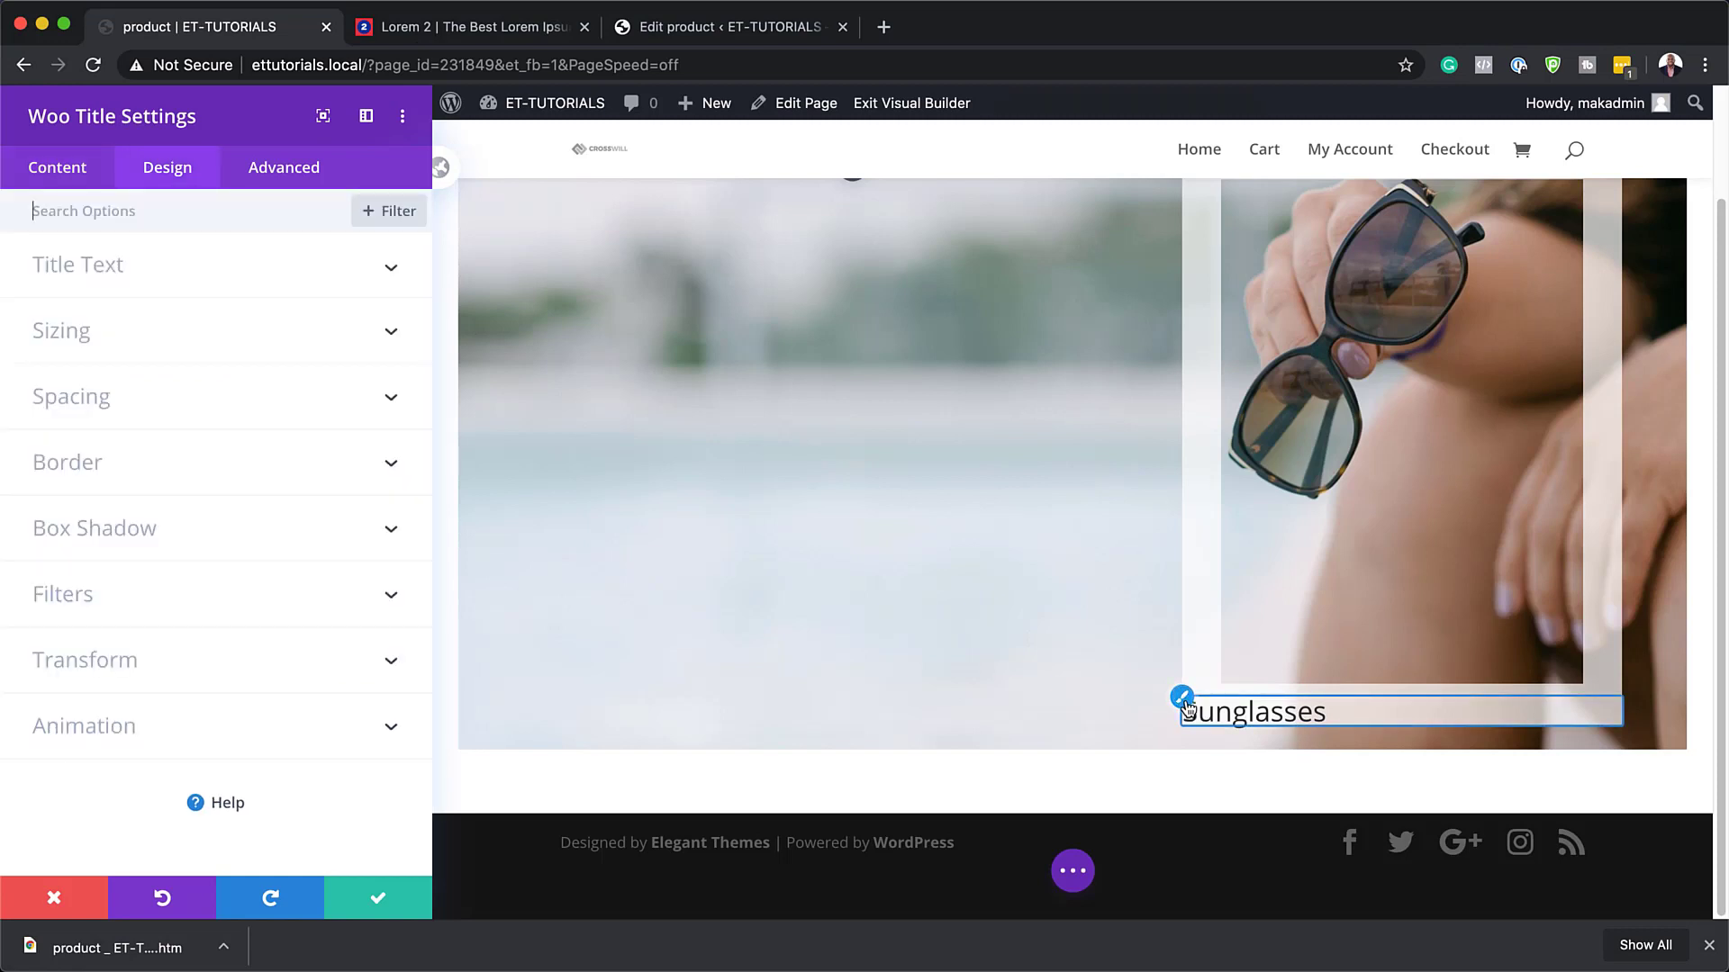
pyautogui.click(101, 282)
pyautogui.click(122, 430)
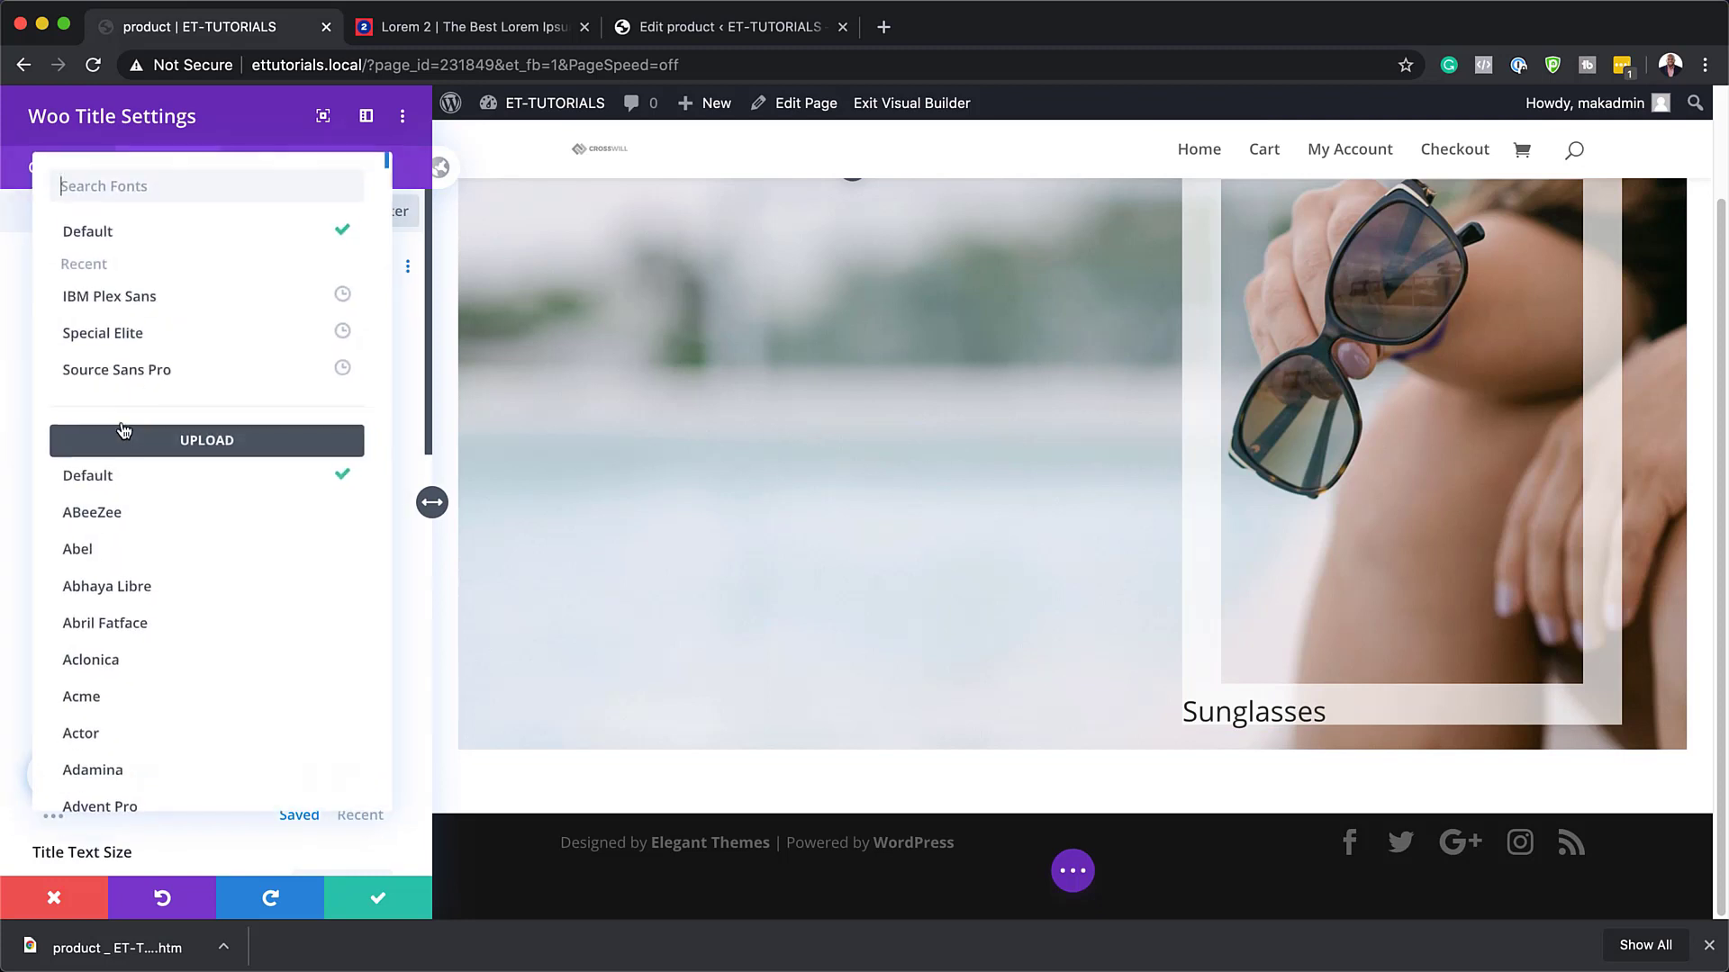
pyautogui.click(147, 186)
pyautogui.write('Work Sans')
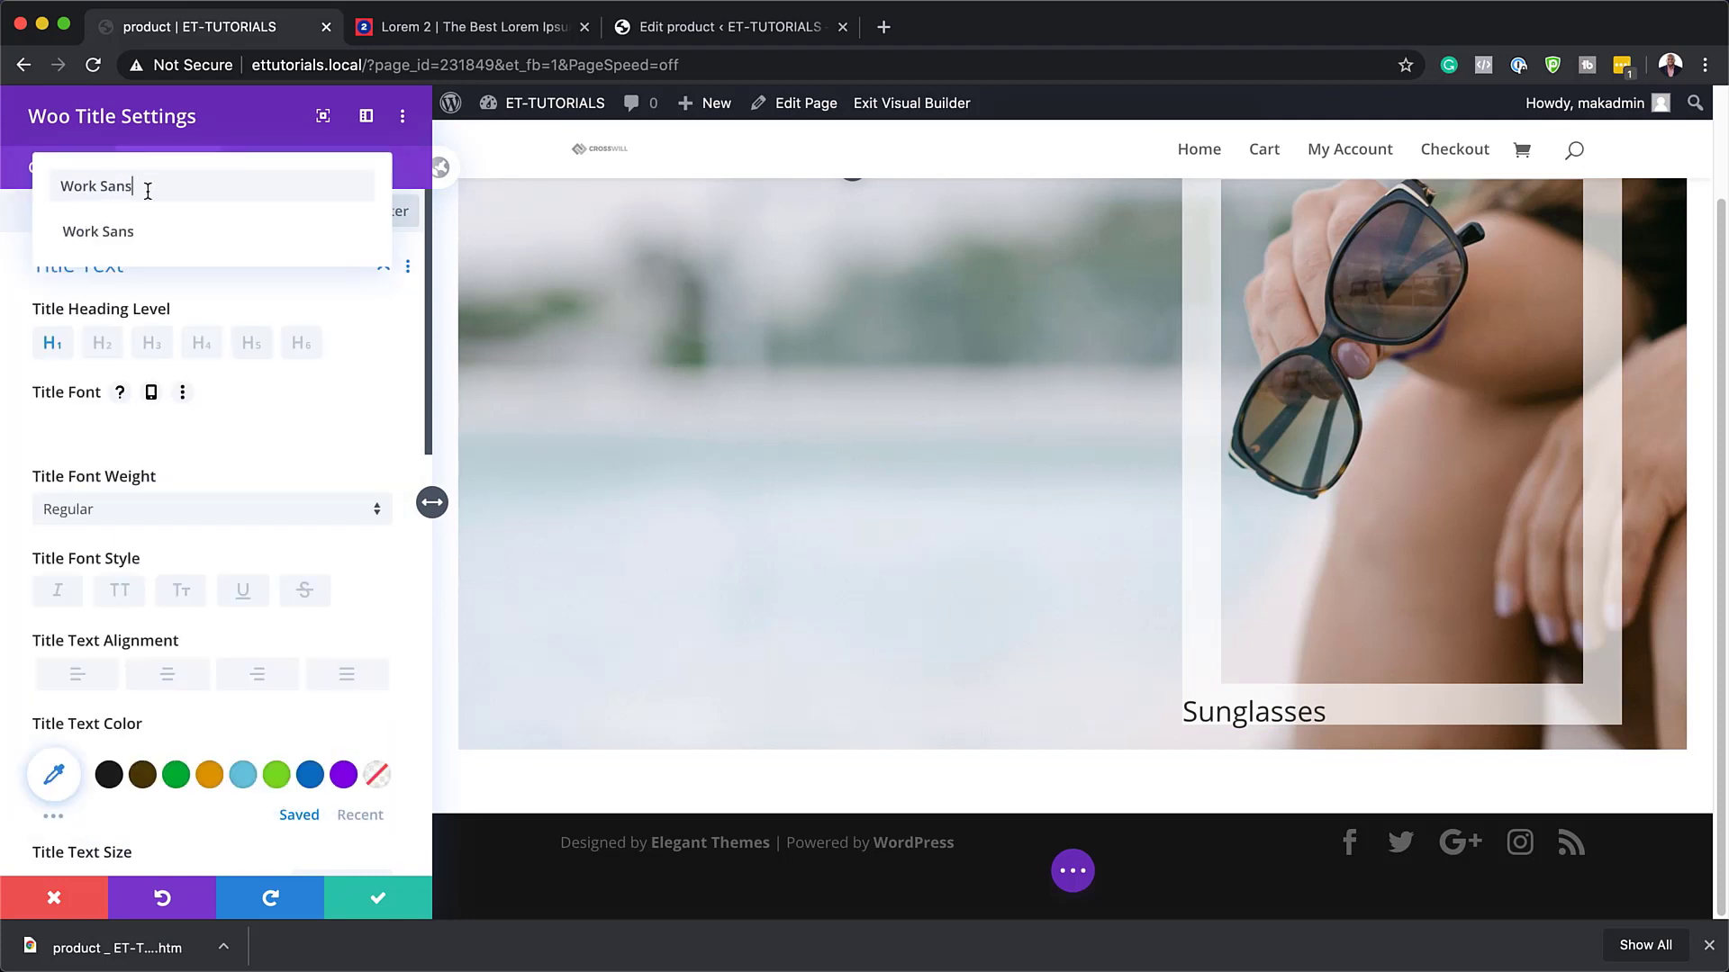
pyautogui.click(173, 233)
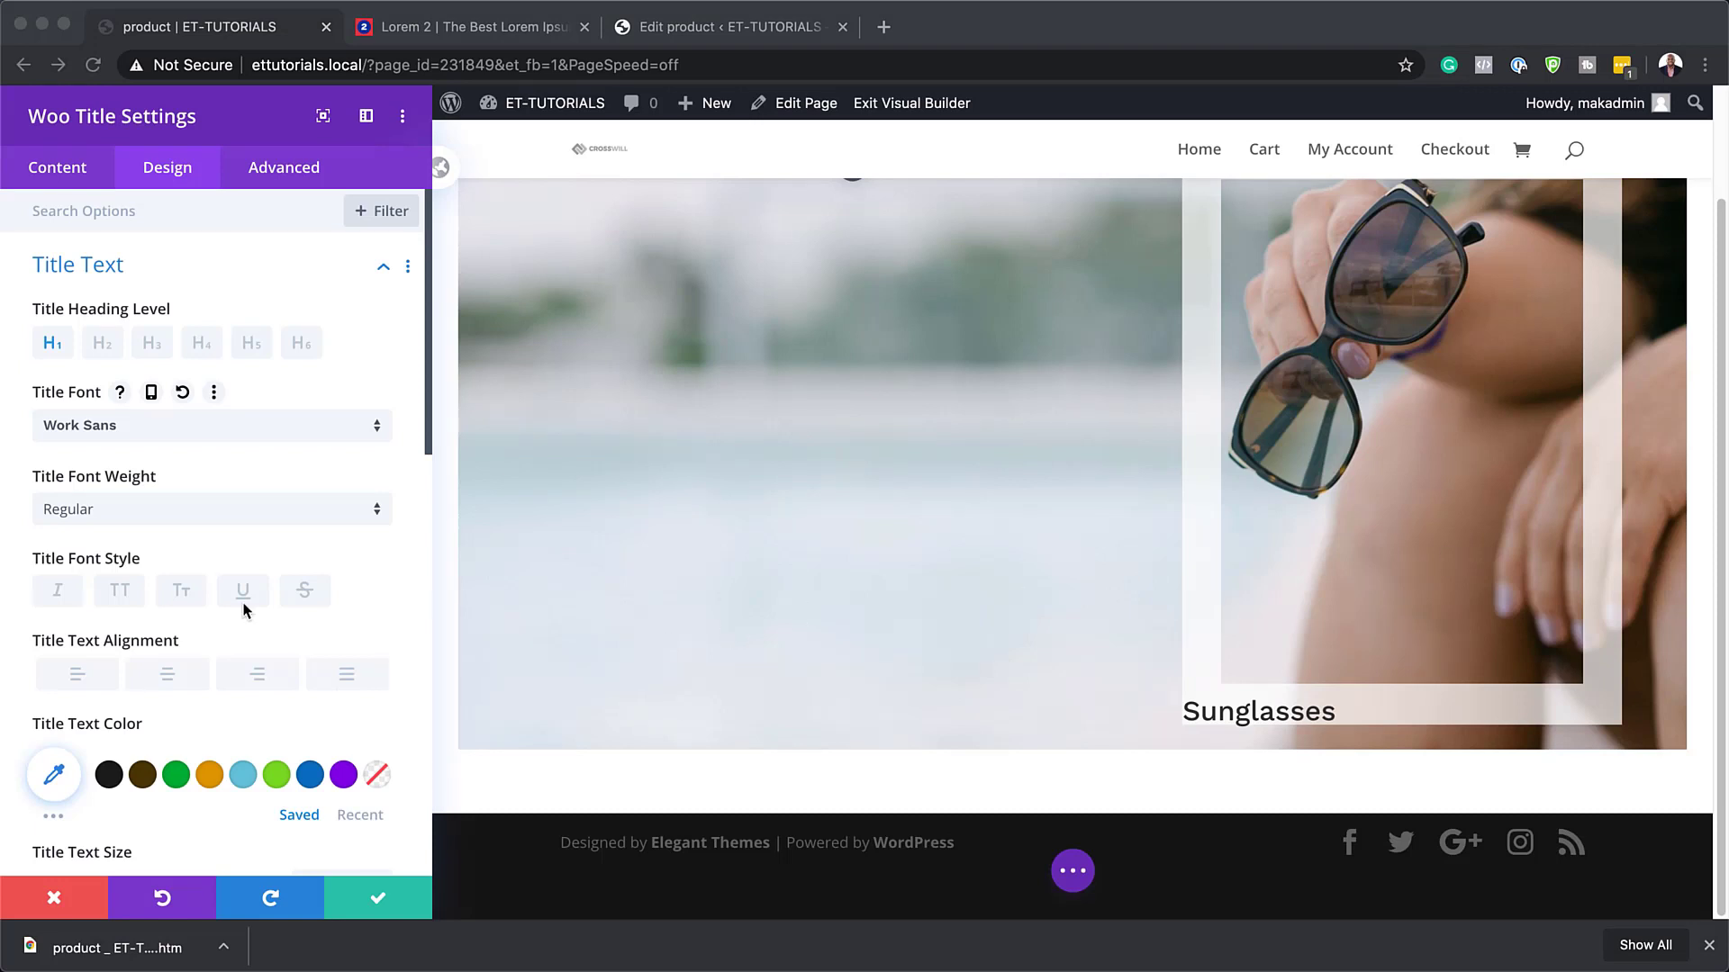
# - Set the Woo Title module's title text size to 2.5vw
pyautogui.scroll(-4, 326, 511)
pyautogui.click(317, 720)
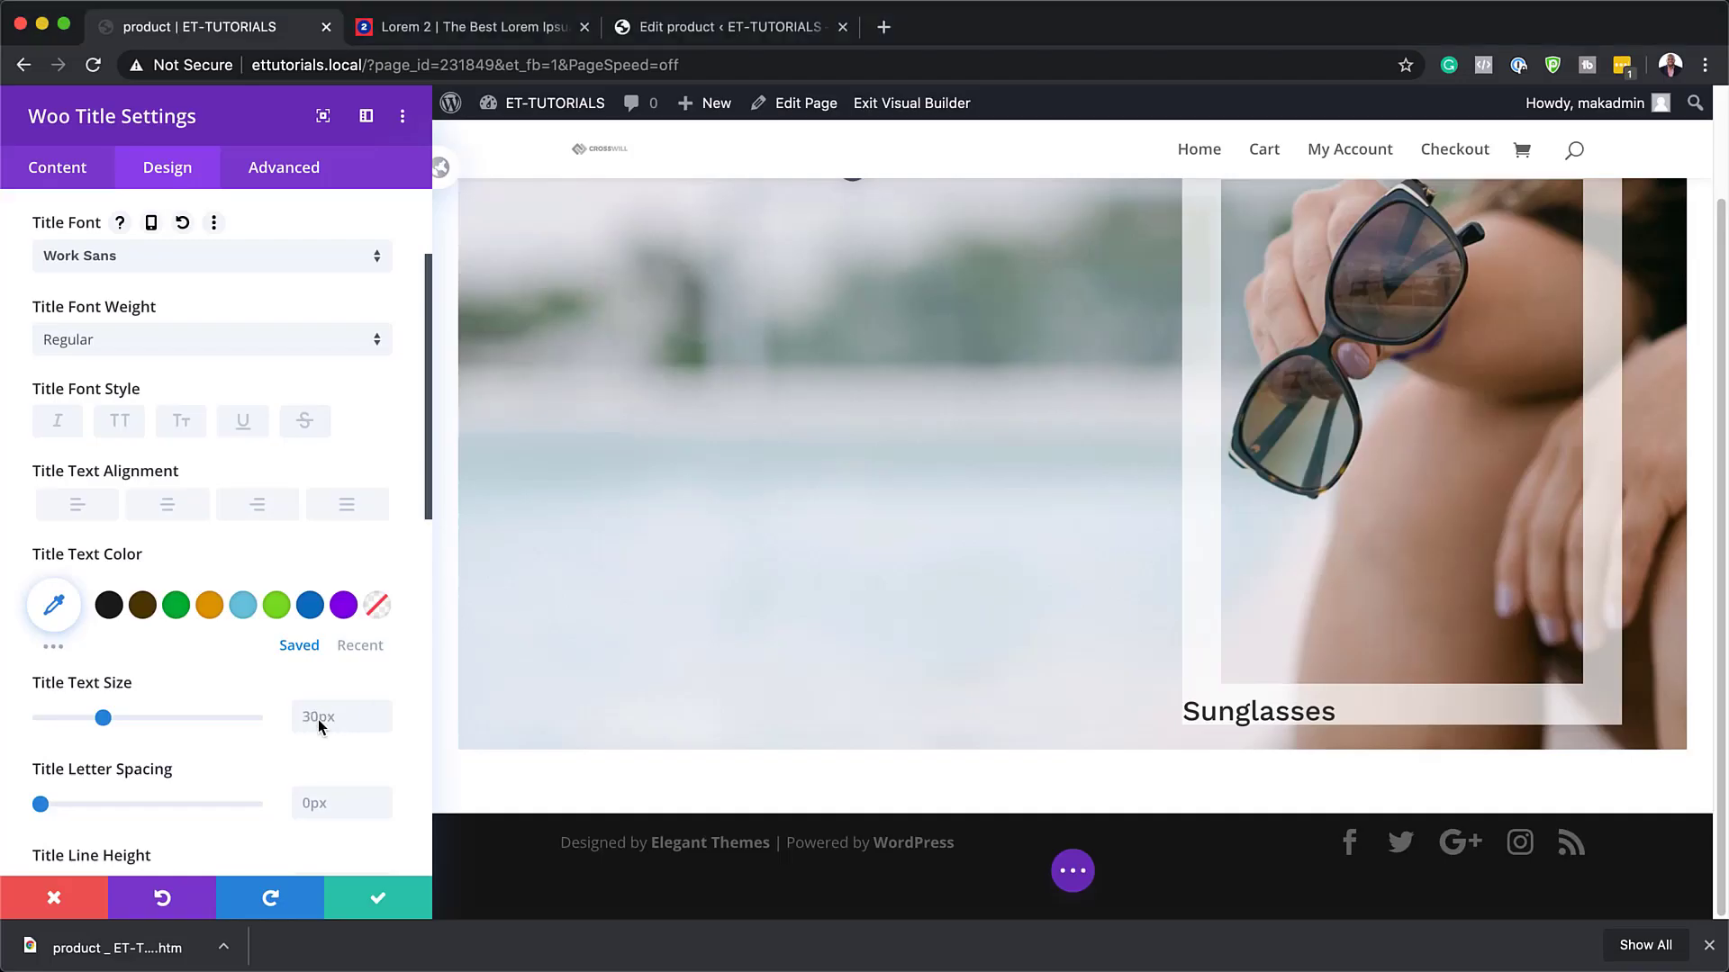
pyautogui.write('2.5vw')
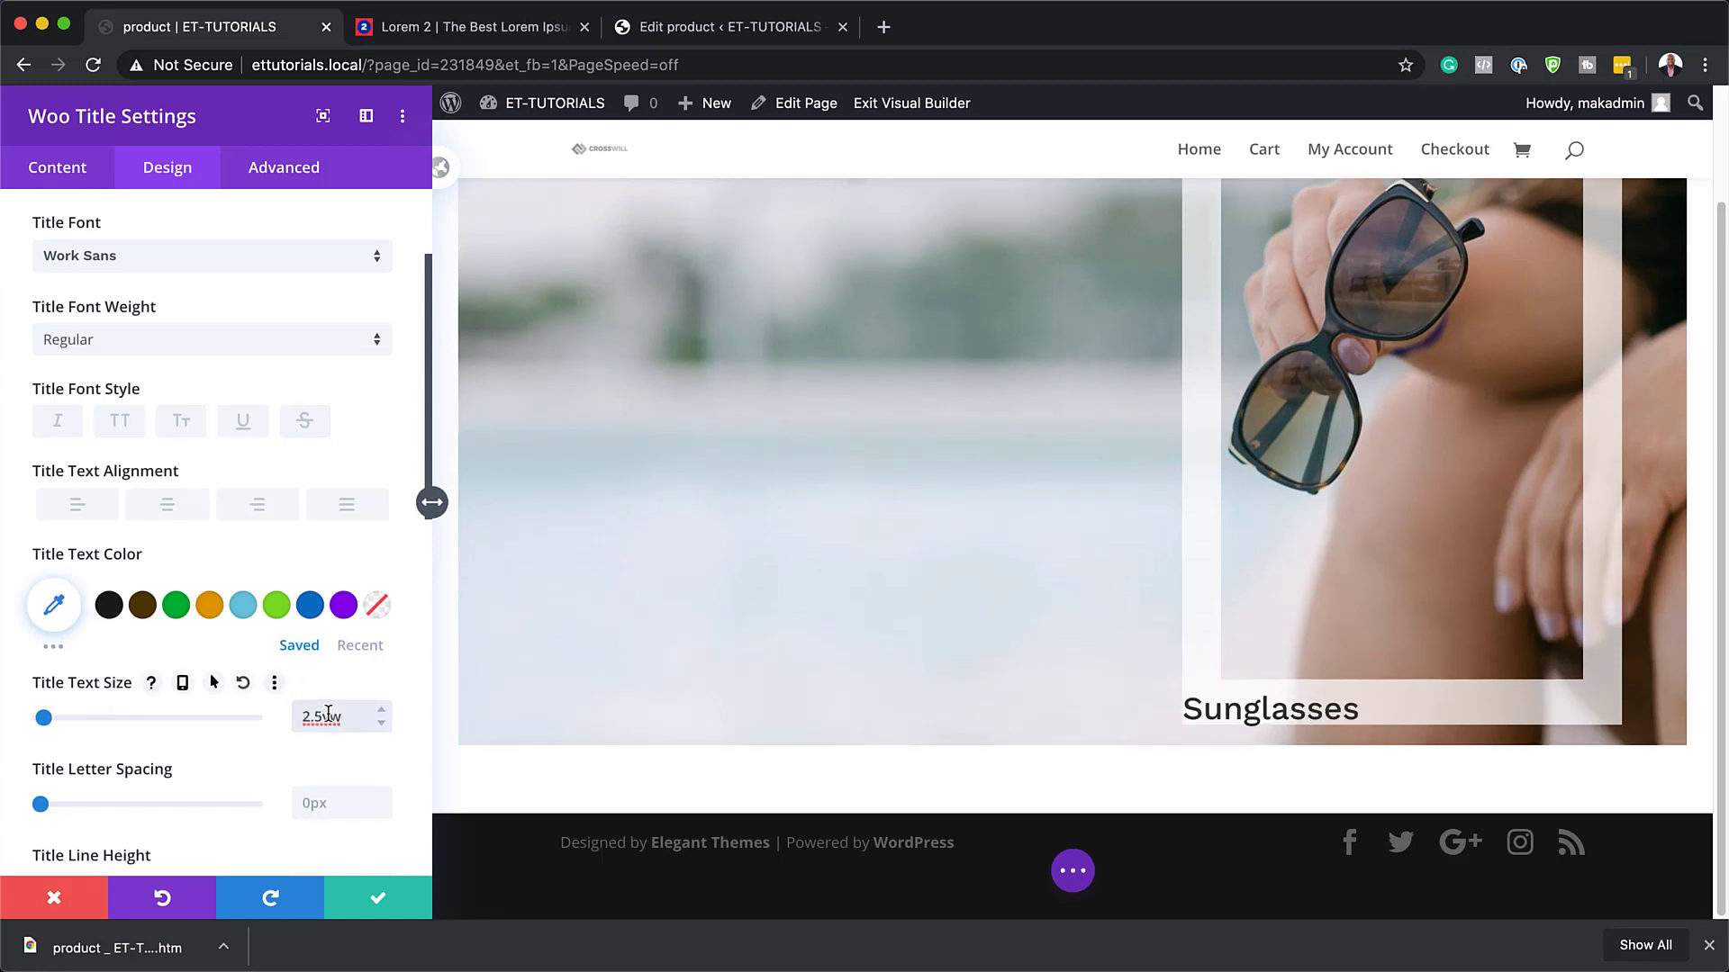
# - Give the Woo Title module 1vw top and bottom padding and 3vw left and right padding, and save the module
pyautogui.scroll(-4, 228, 619)
pyautogui.scroll(-5, 233, 620)
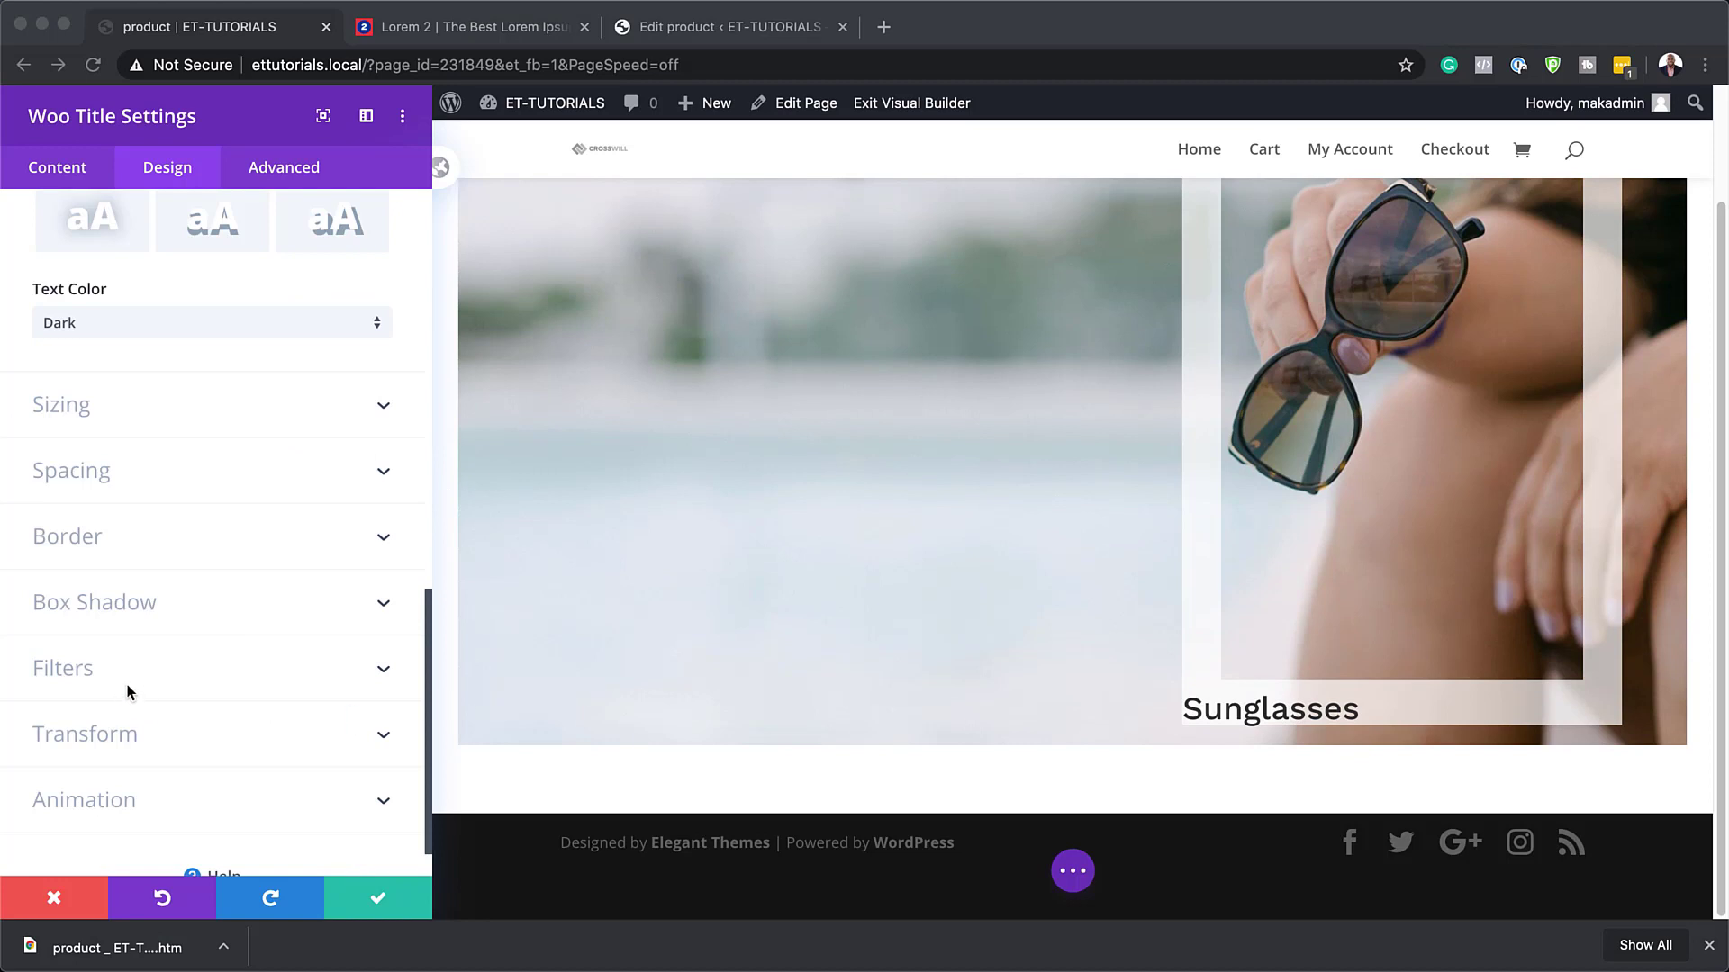
pyautogui.click(79, 474)
pyautogui.click(70, 404)
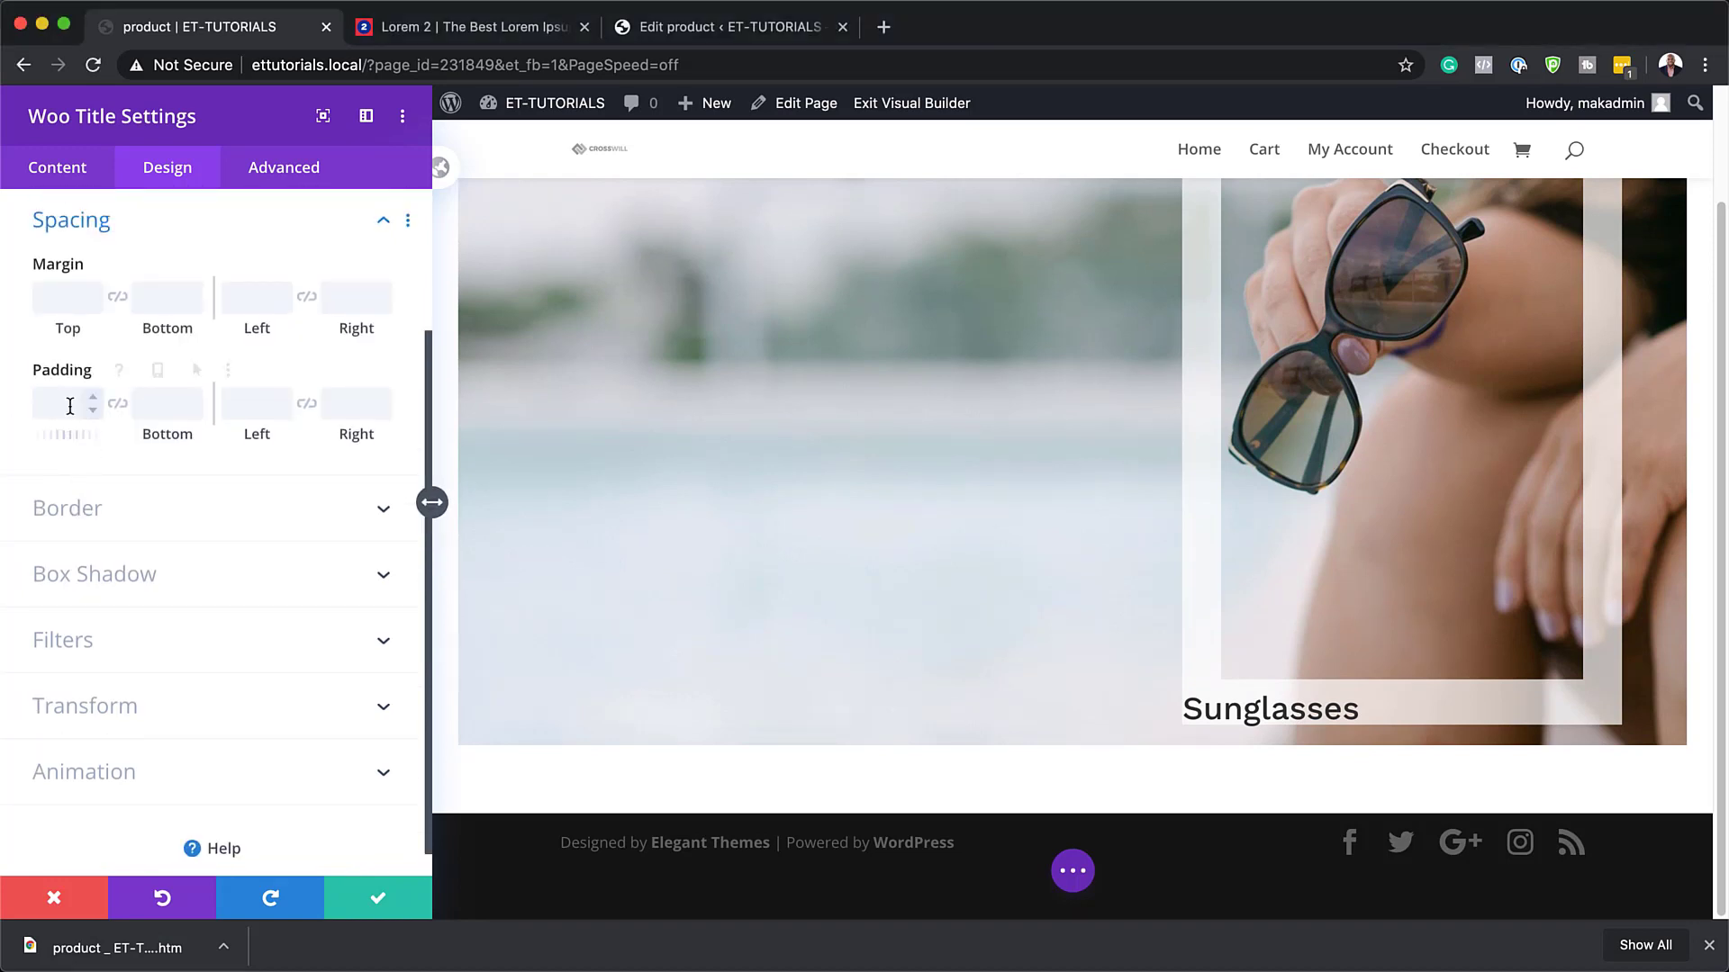
pyautogui.write('1vw')
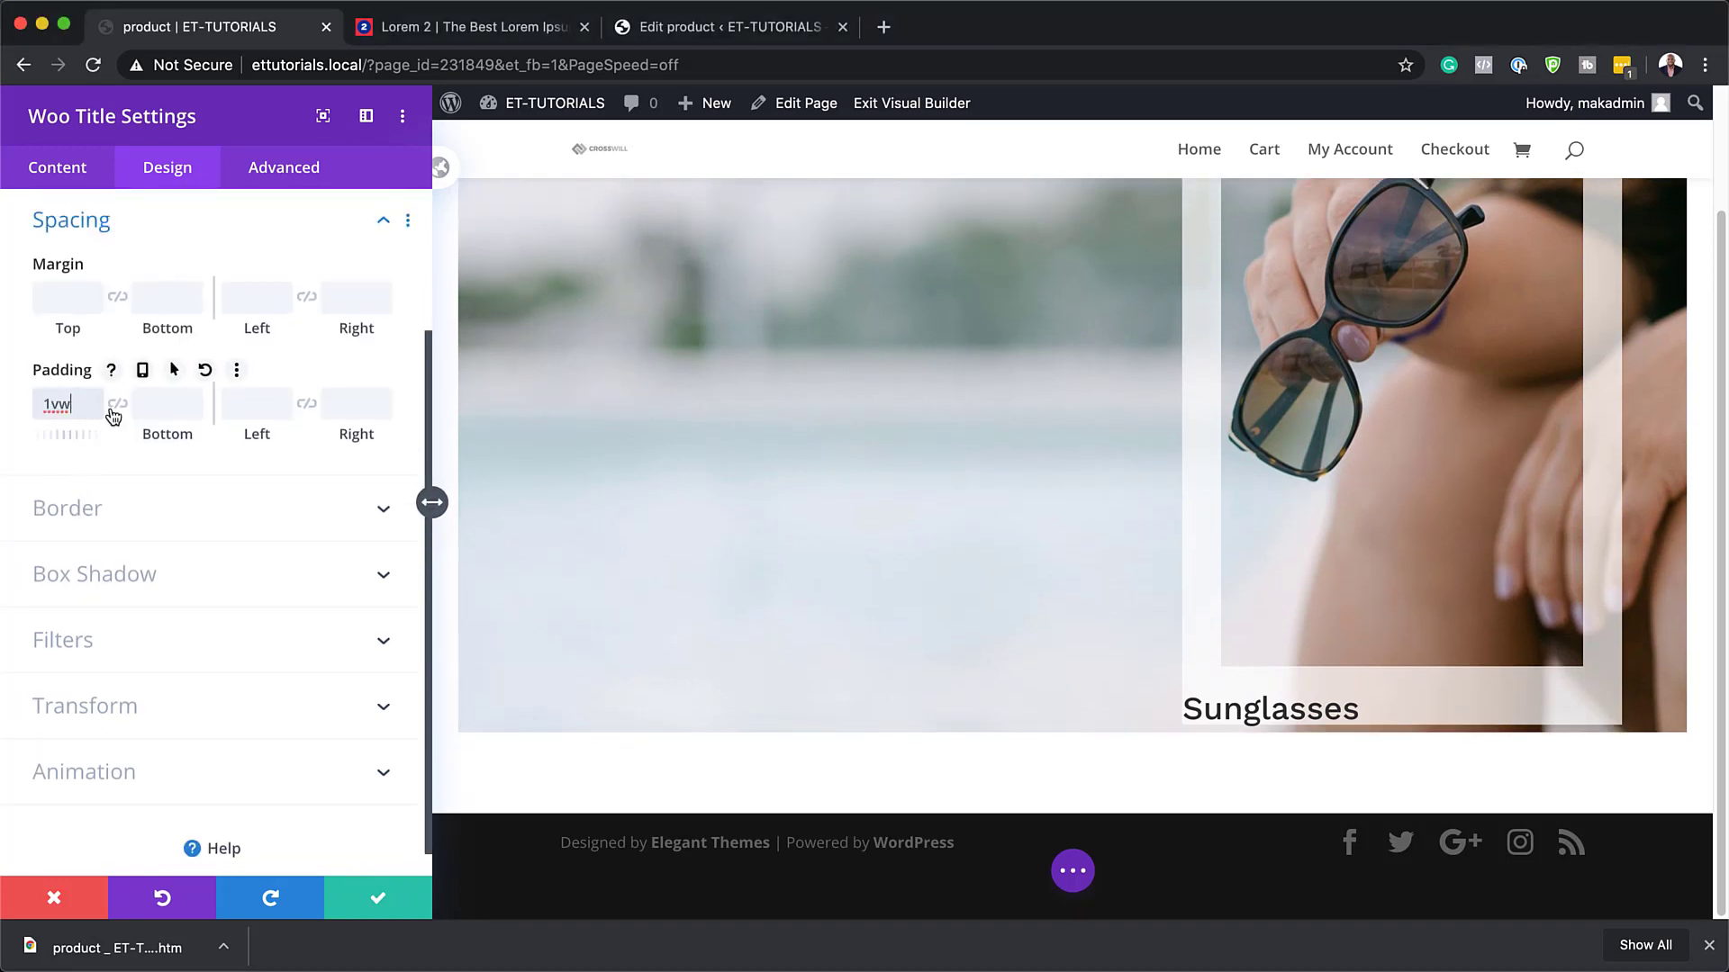
pyautogui.click(118, 404)
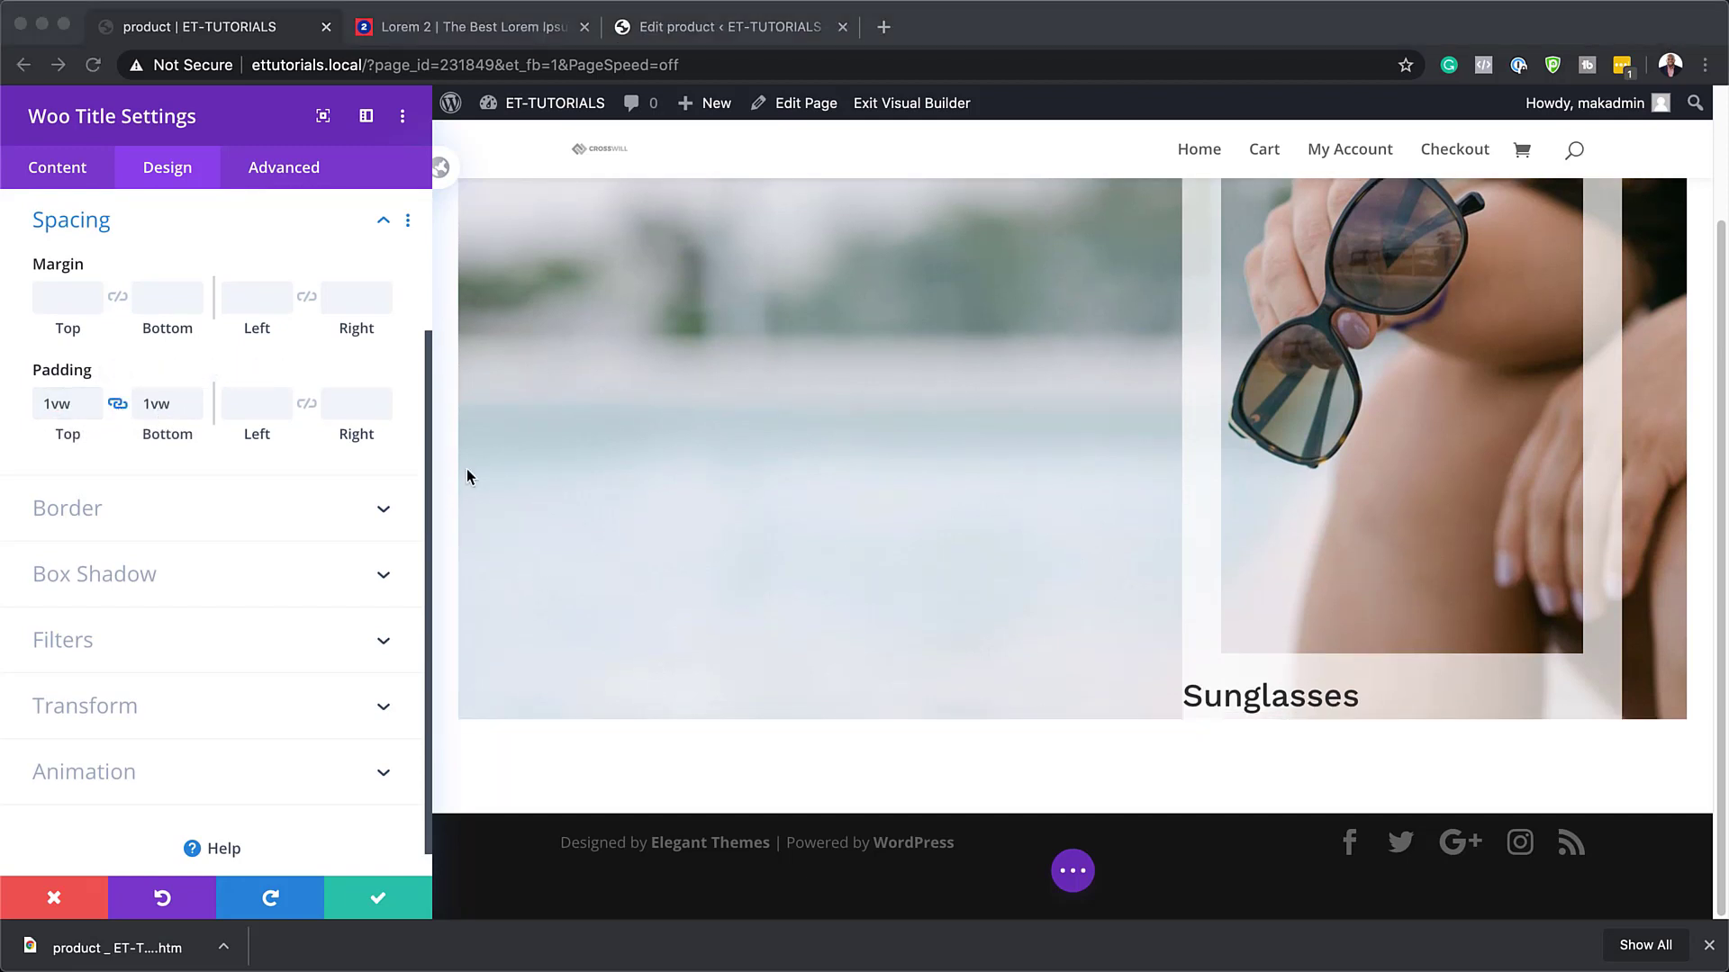
pyautogui.click(255, 406)
pyautogui.write('3vw')
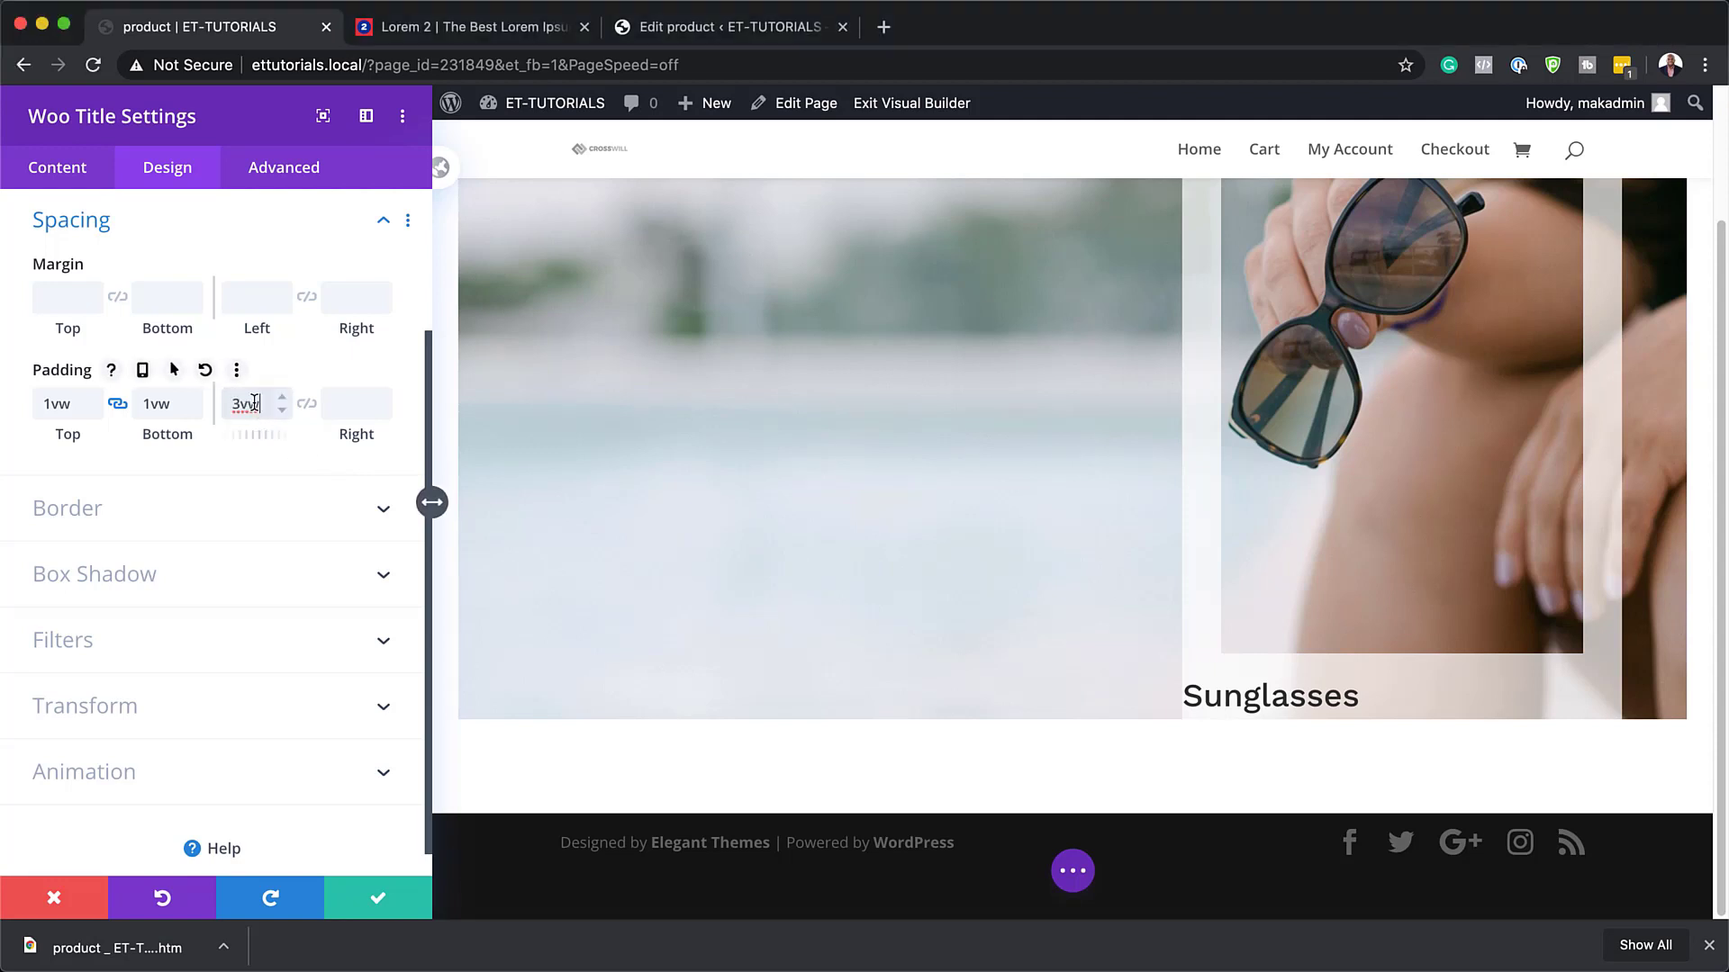
pyautogui.click(305, 405)
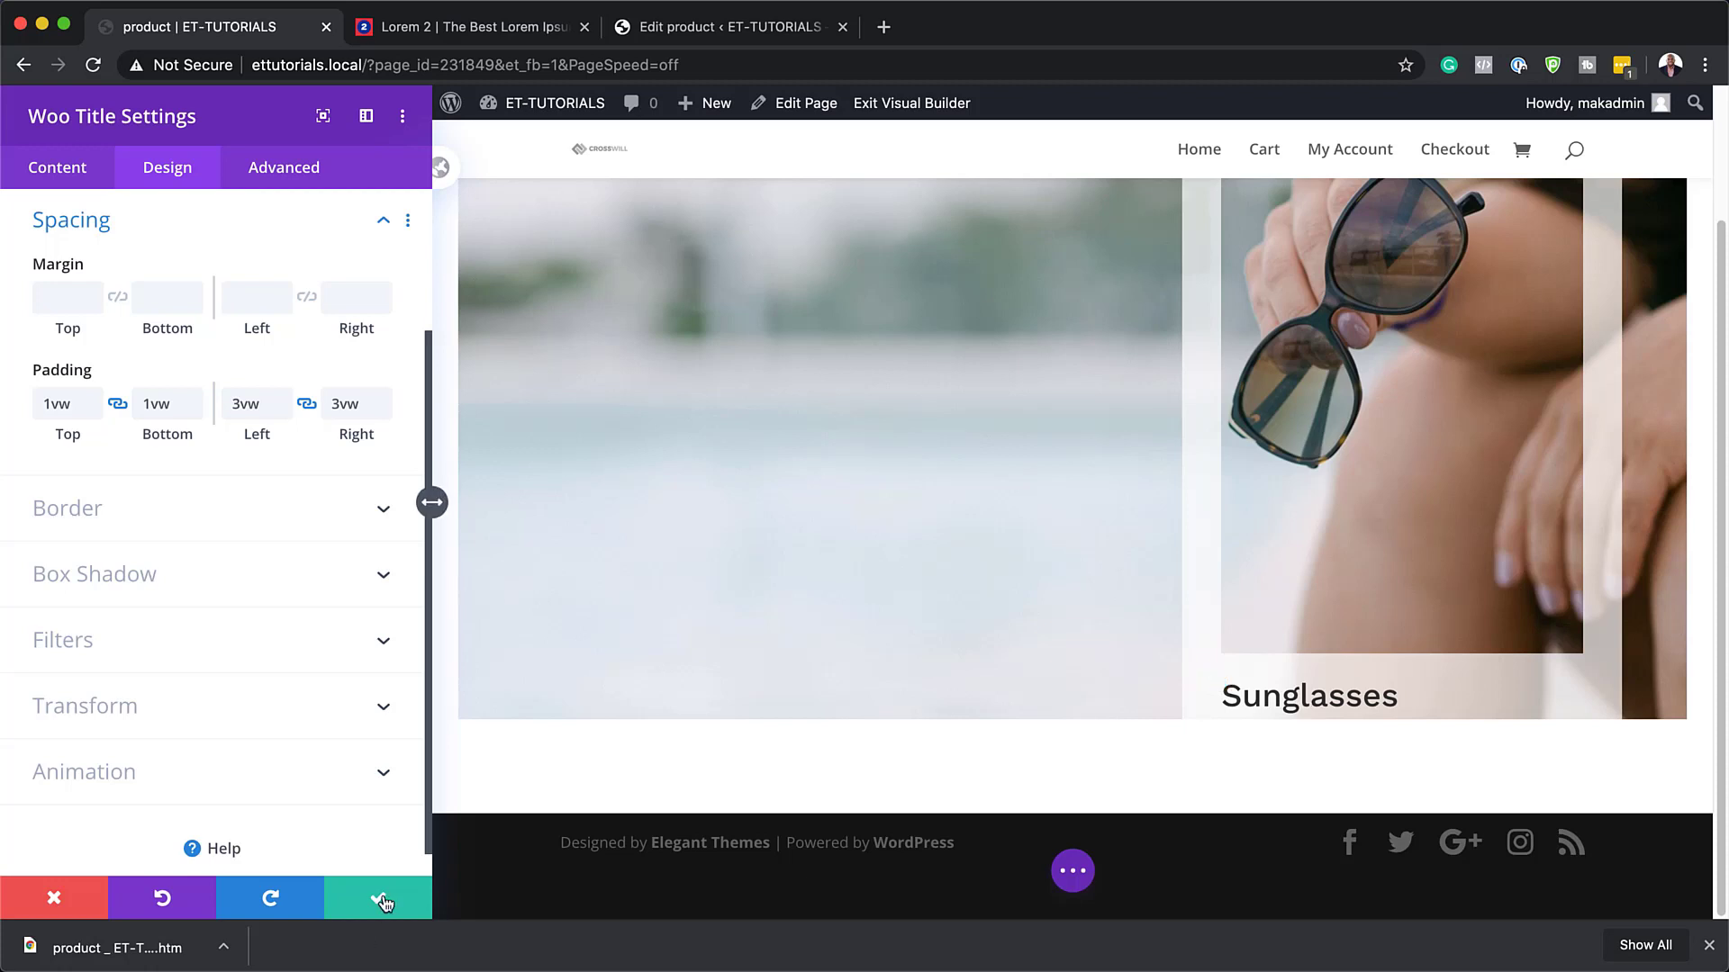
pyautogui.click(385, 905)
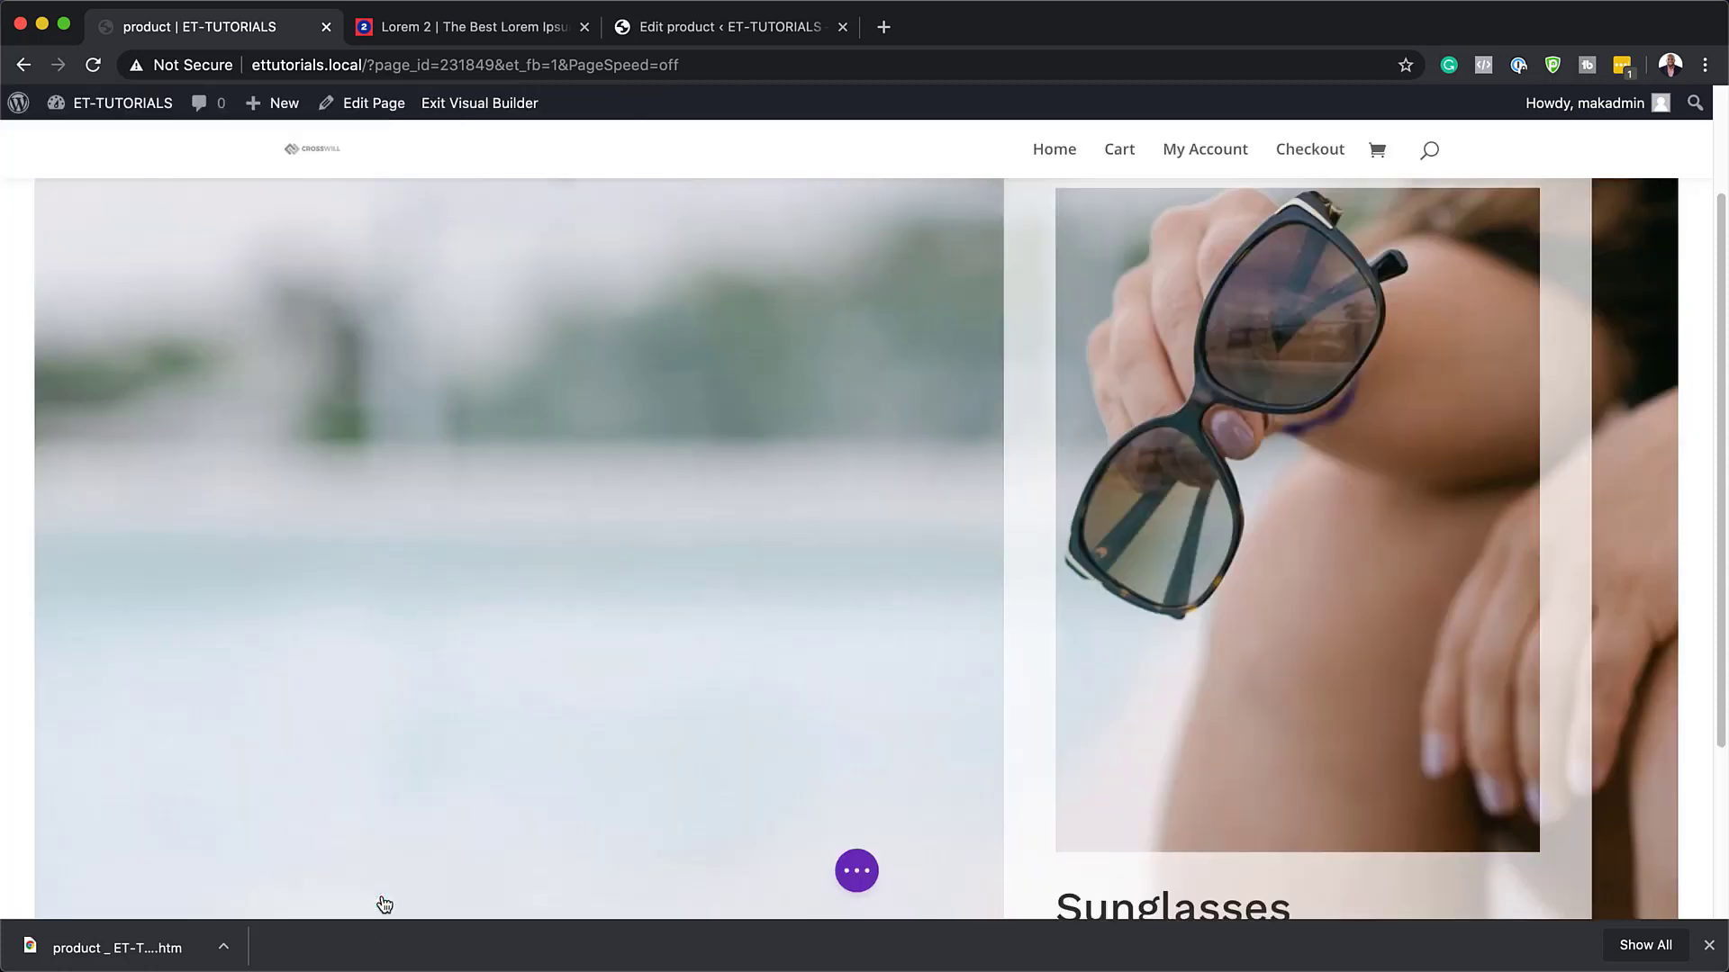
# - Insert a Woo Description module below the Sunglasses title, with Sunglasses as its product and Description as its description type
pyautogui.click(1708, 945)
pyautogui.scroll(-3, 1405, 812)
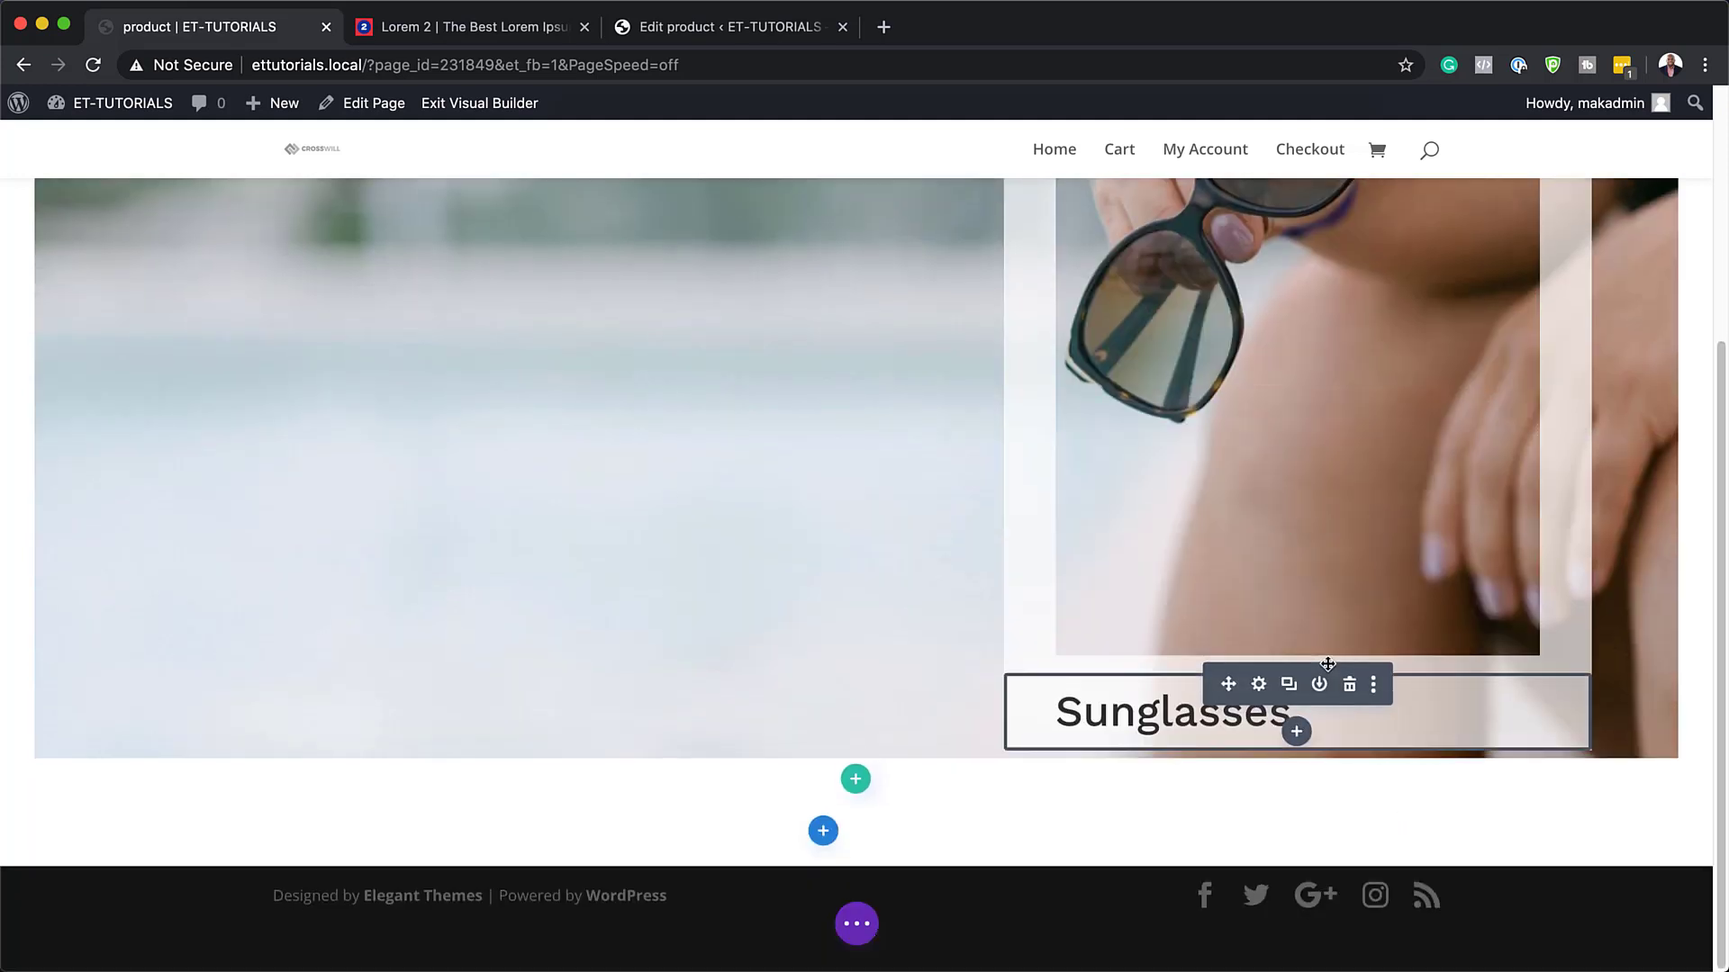
pyautogui.click(1297, 729)
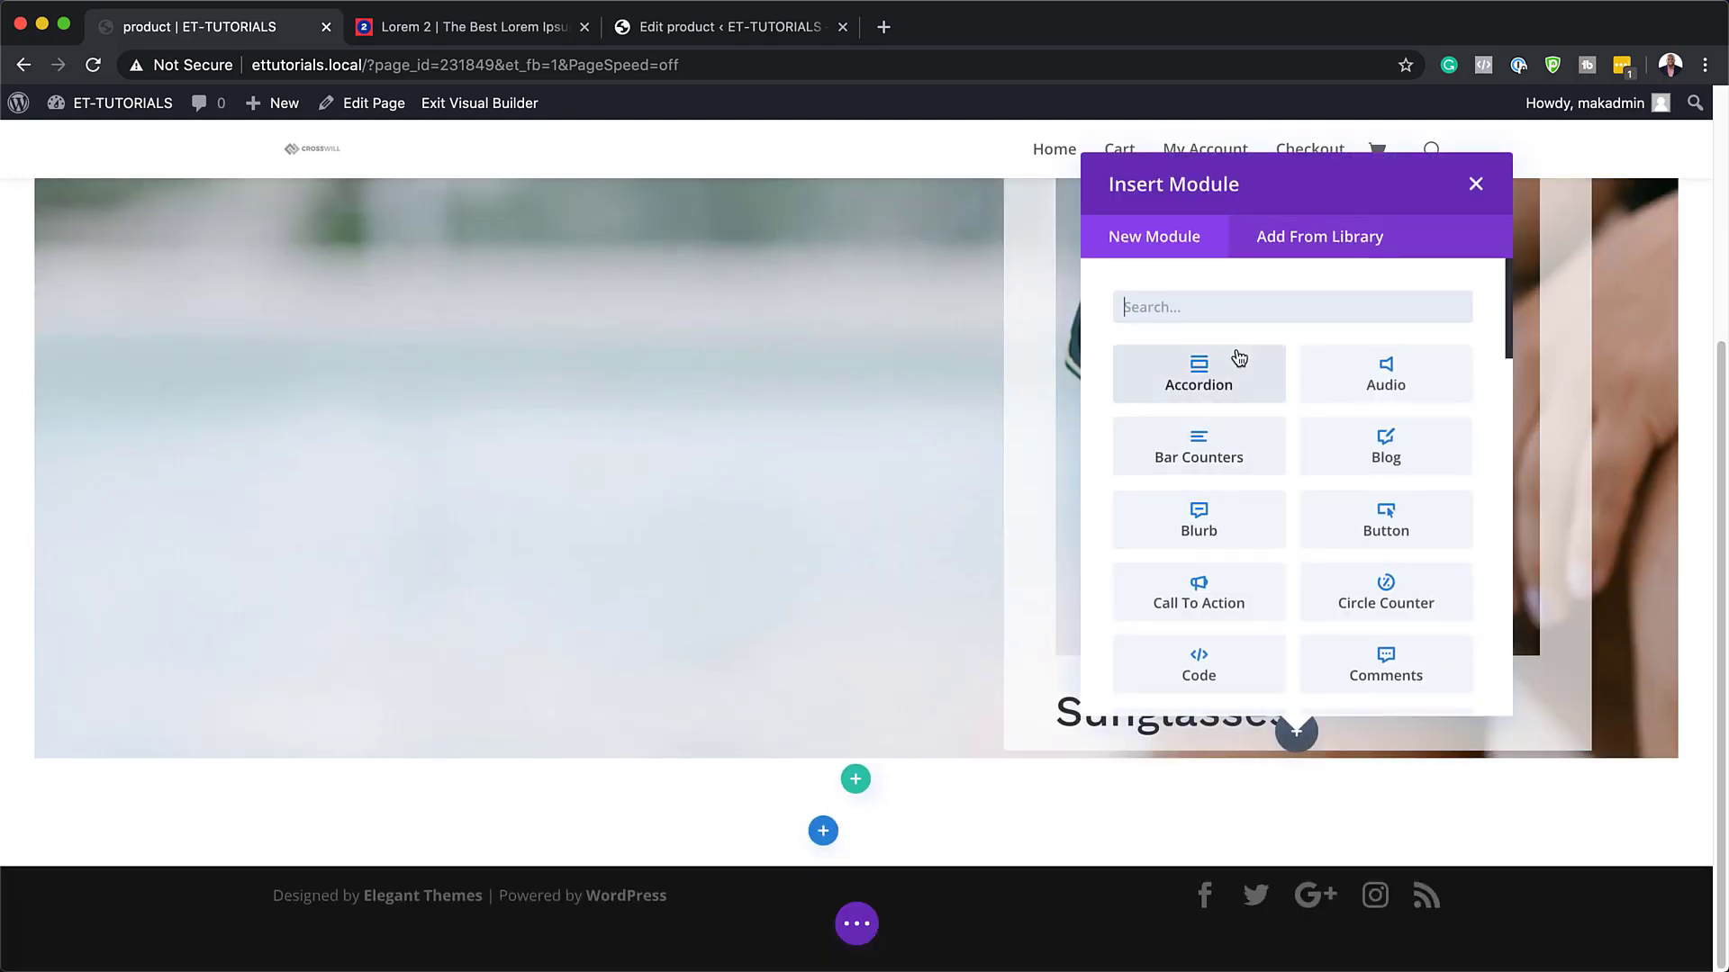
pyautogui.write('woo des')
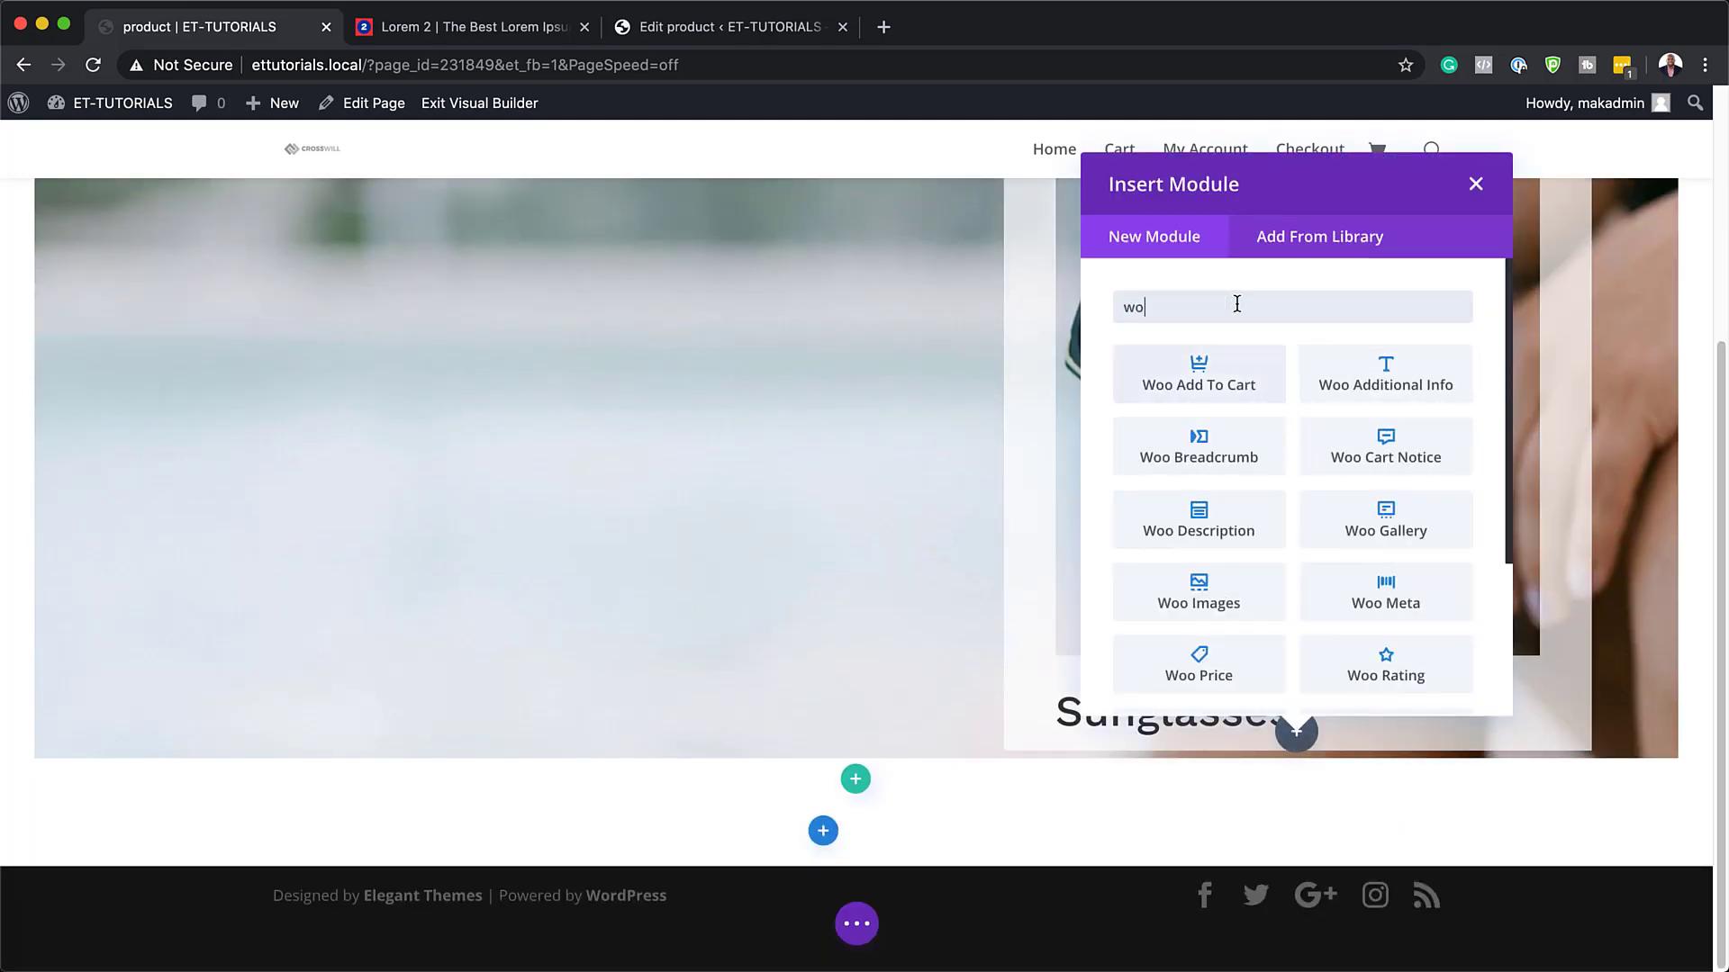
pyautogui.click(1193, 369)
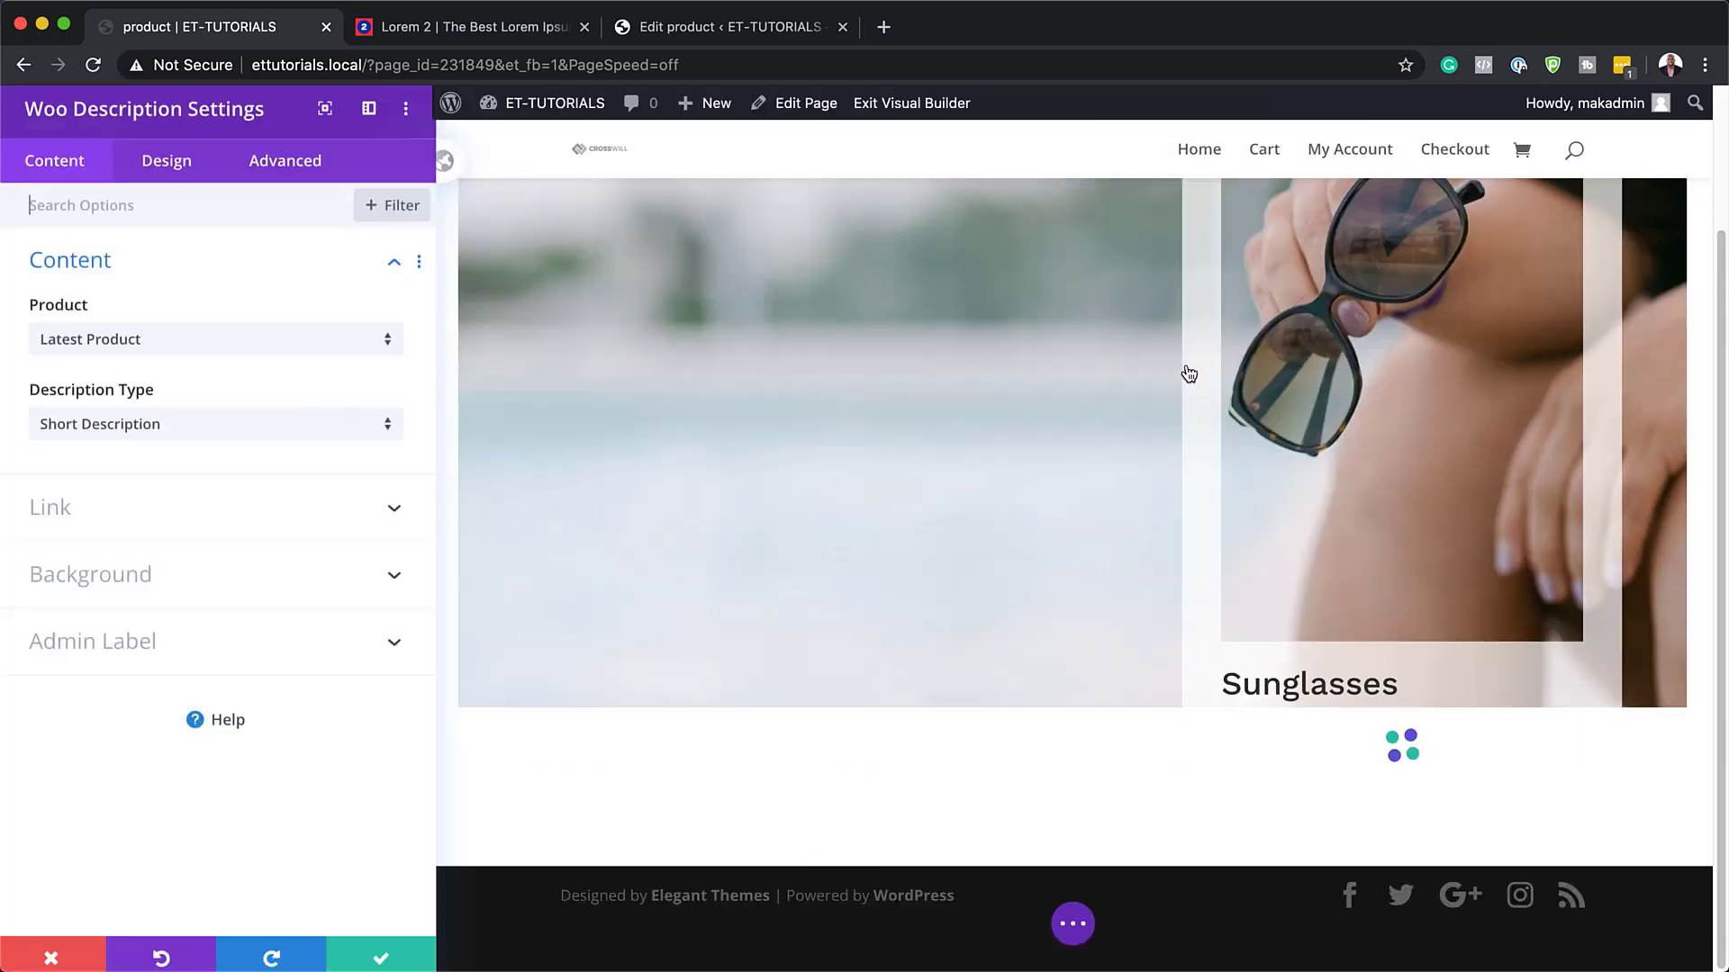
pyautogui.click(171, 343)
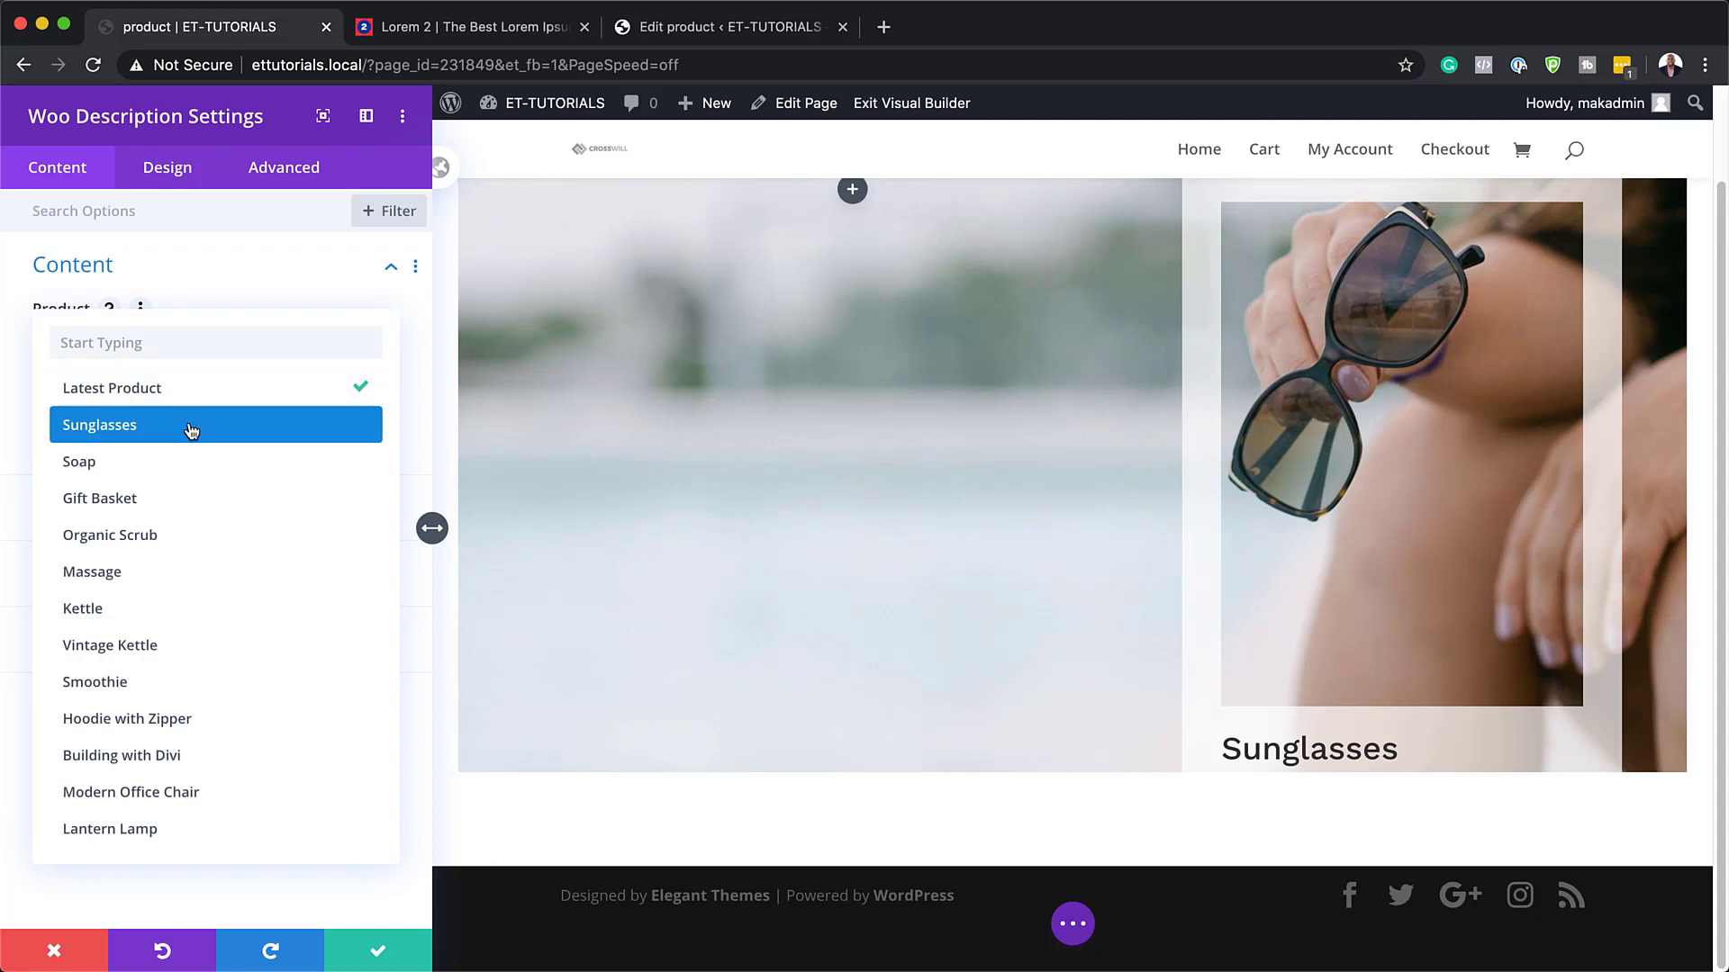
pyautogui.click(189, 427)
pyautogui.click(189, 426)
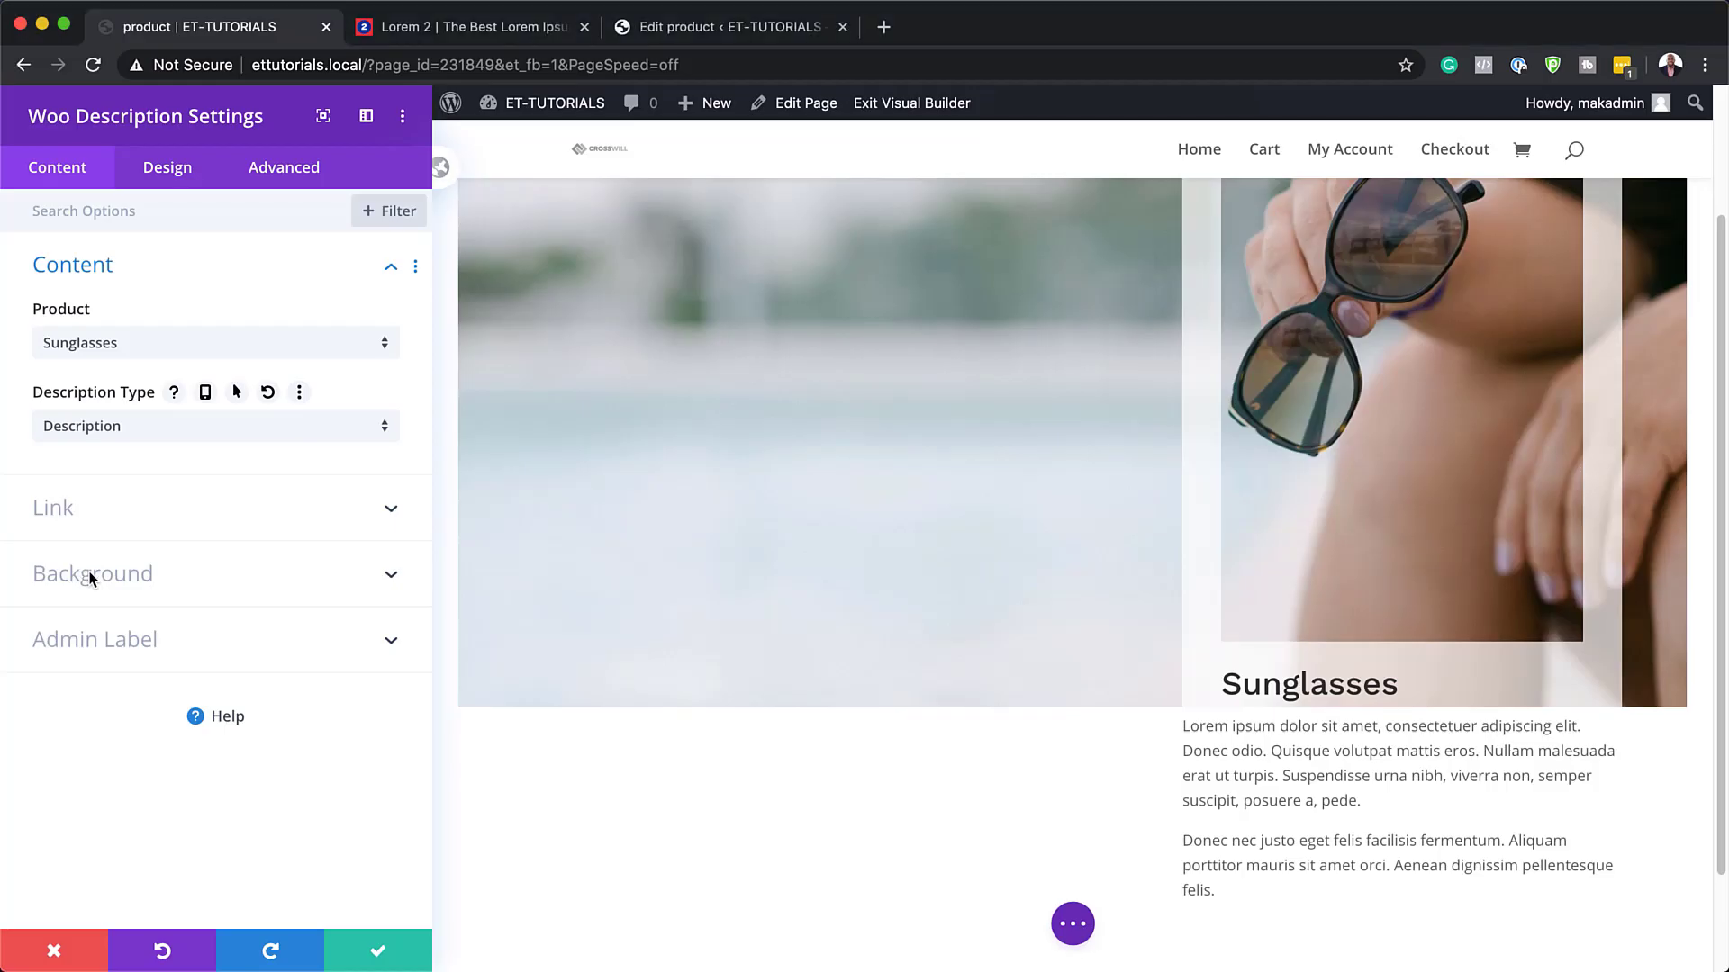
# - Give the Woo Description module a semi-transparent white background colour, rgba(255,255,255,0.7)
pyautogui.click(90, 576)
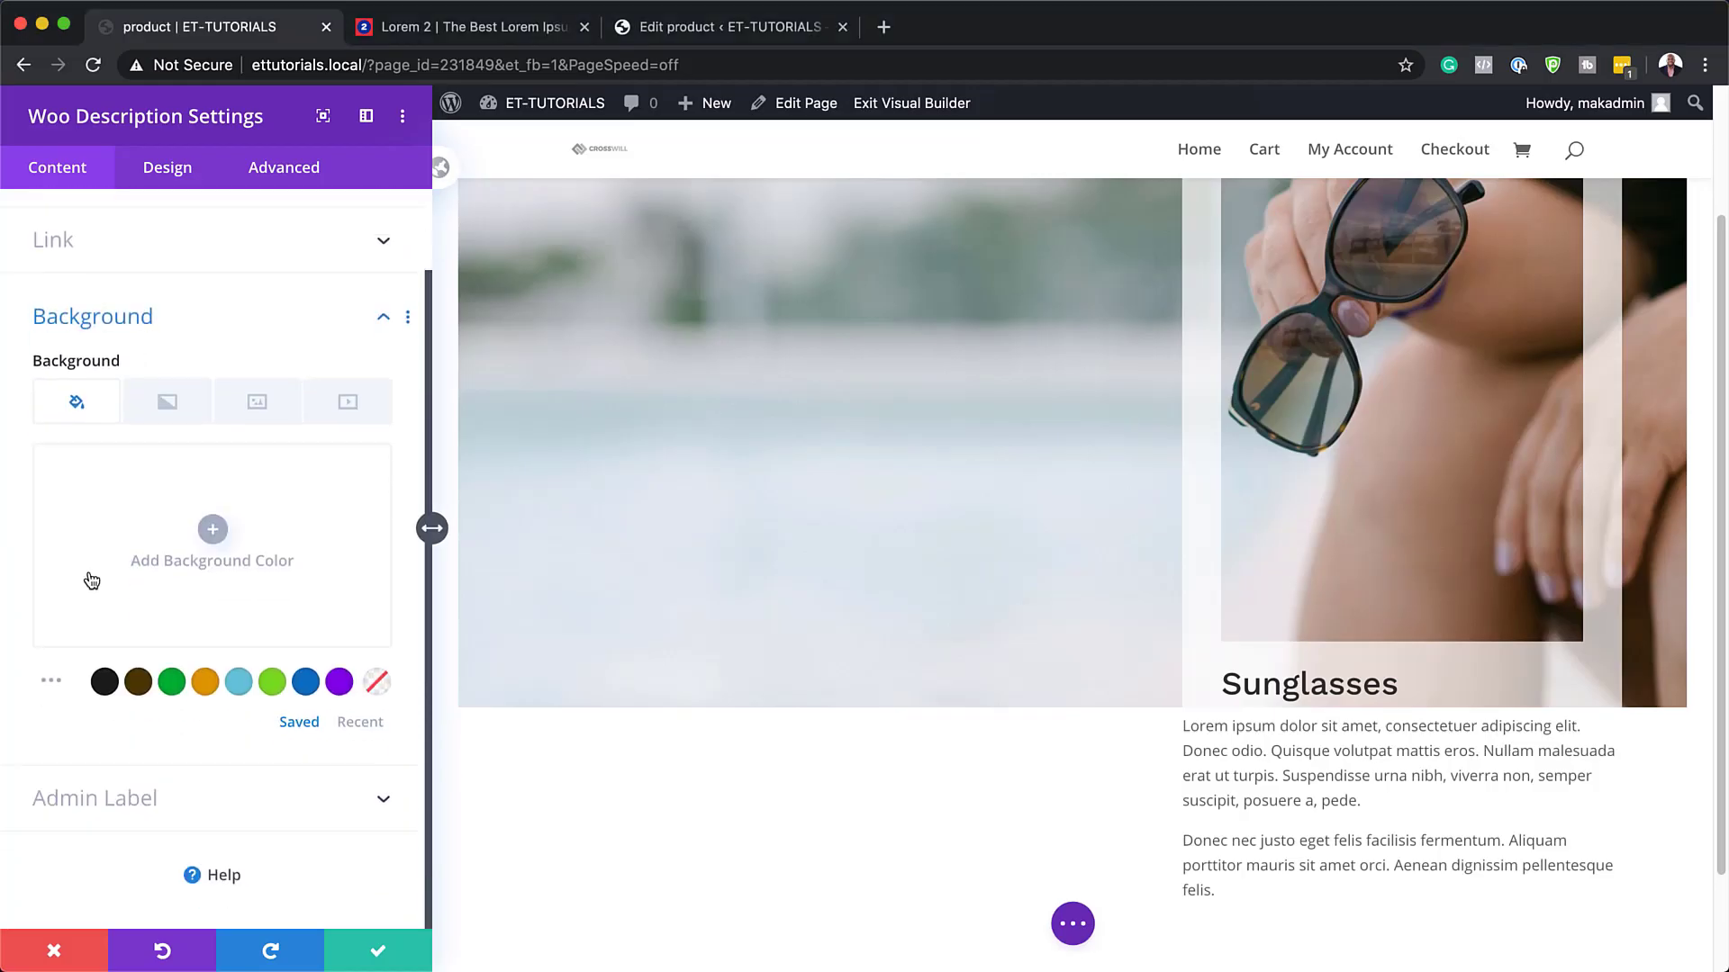
pyautogui.click(214, 531)
pyautogui.moveTo(366, 498); pyautogui.dragTo(370, 531)
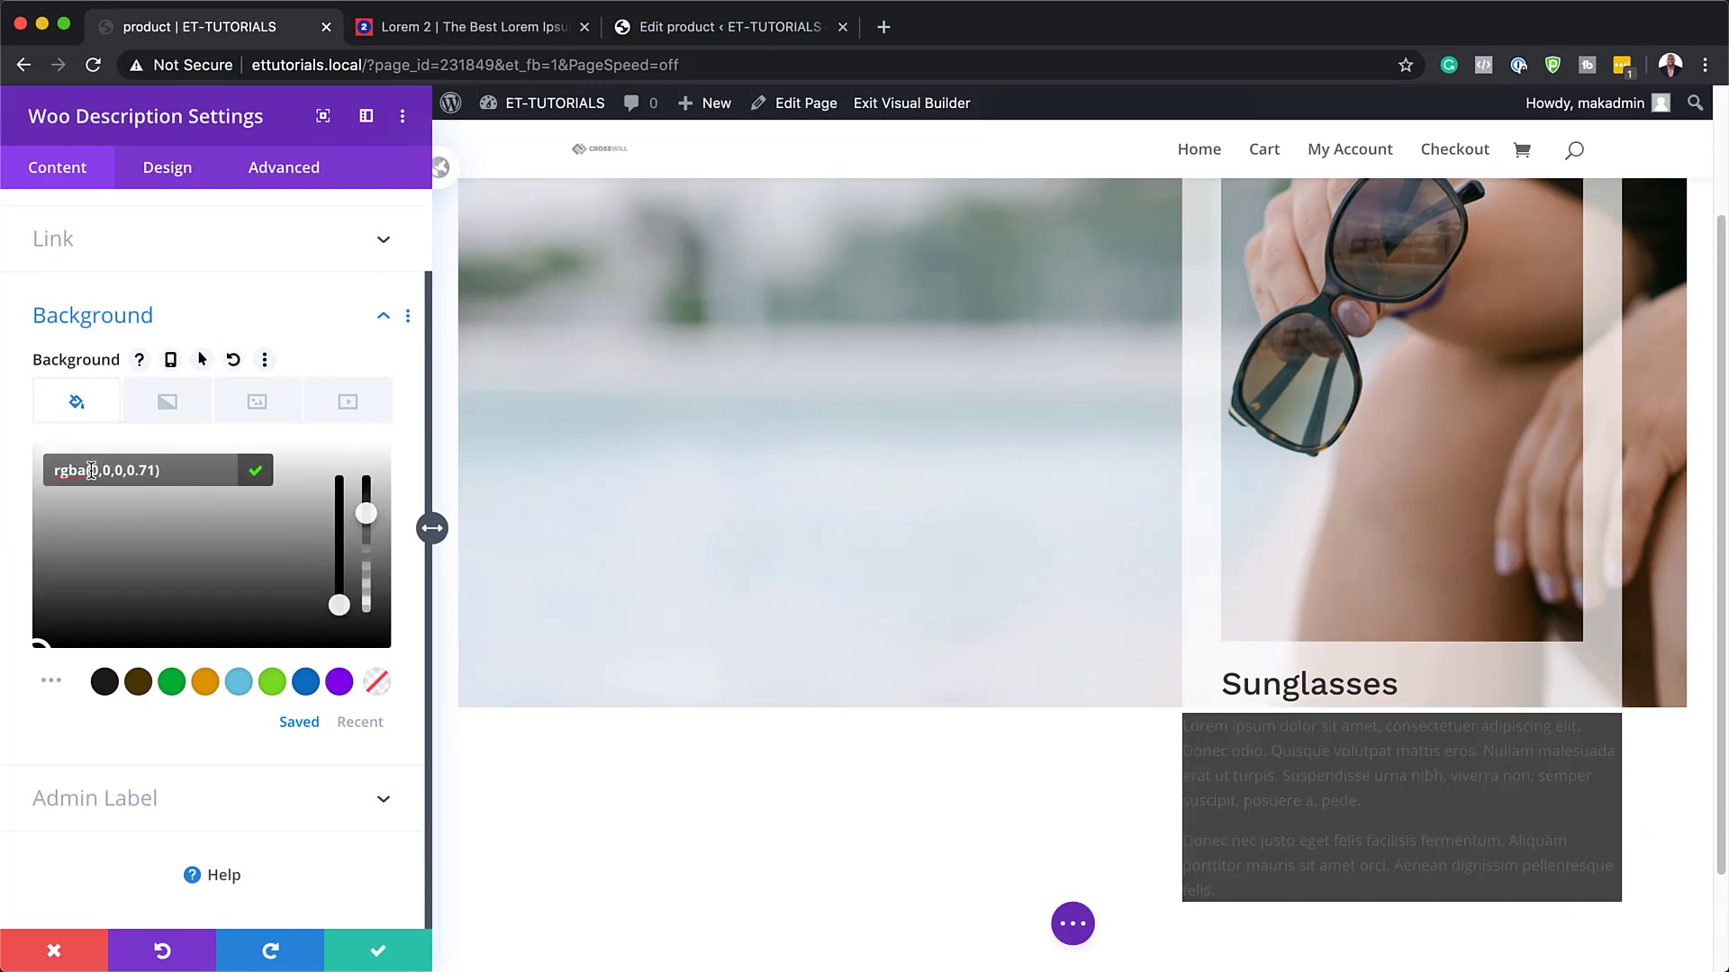
pyautogui.moveTo(91, 470); pyautogui.dragTo(151, 469)
pyautogui.write('255,255,255,0.7')
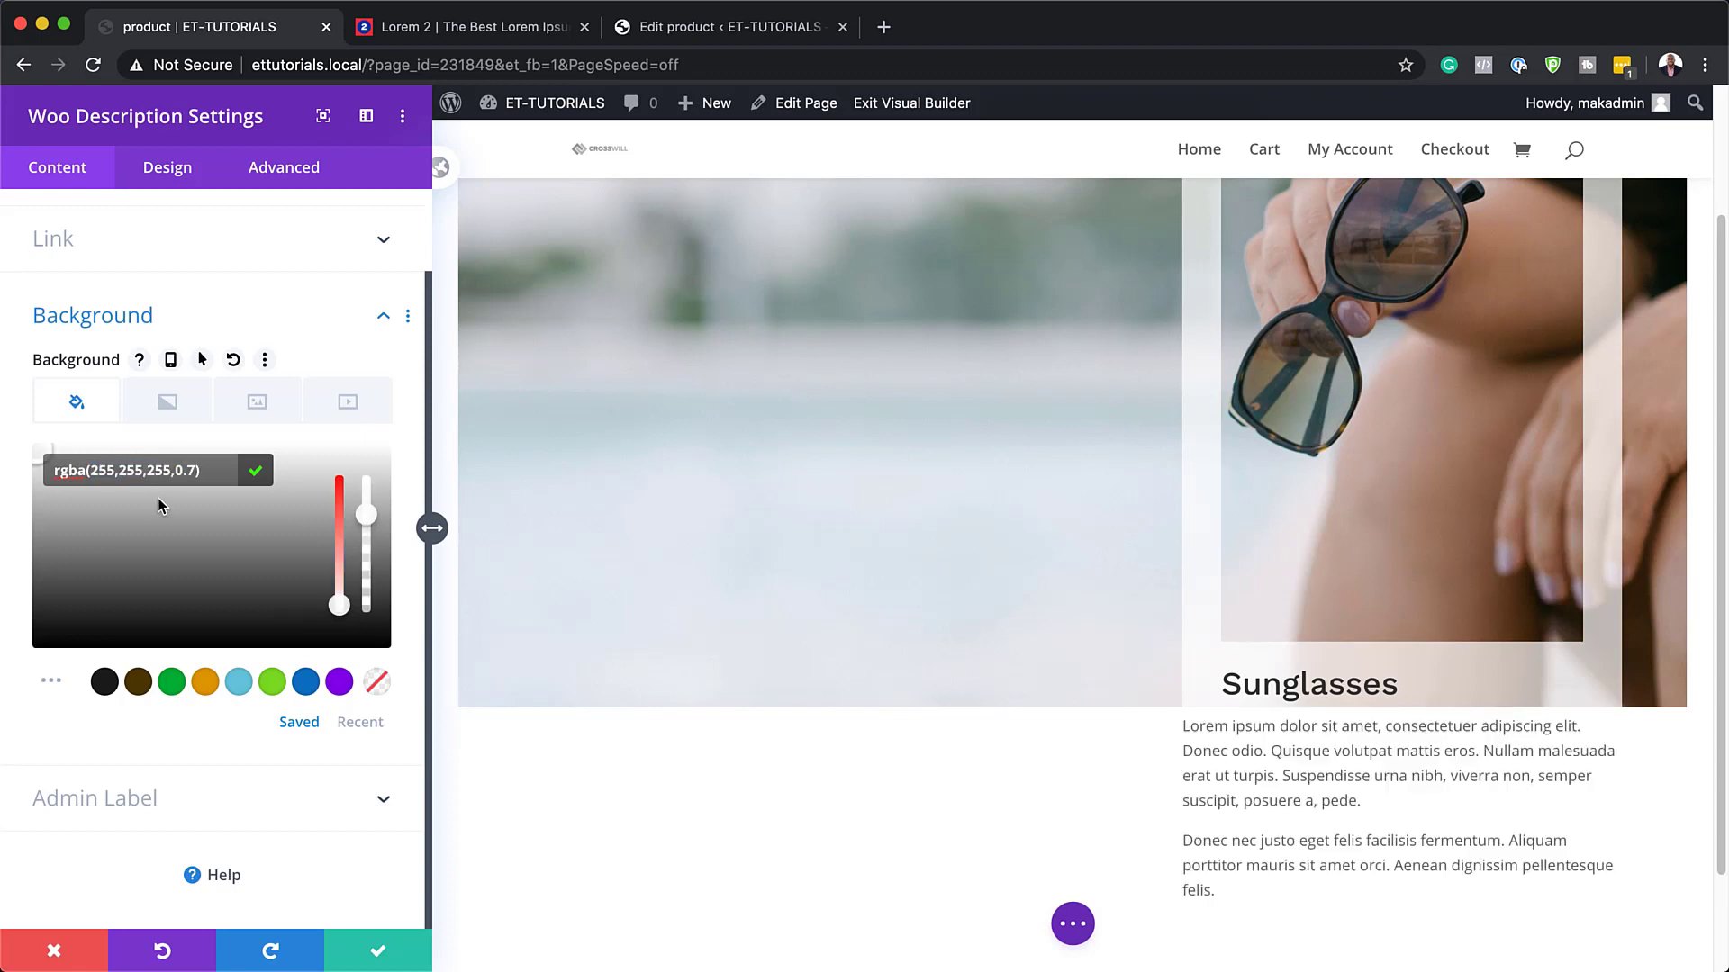
# - Set the Woo Description module's text font to Open Sans
pyautogui.click(179, 178)
pyautogui.click(149, 282)
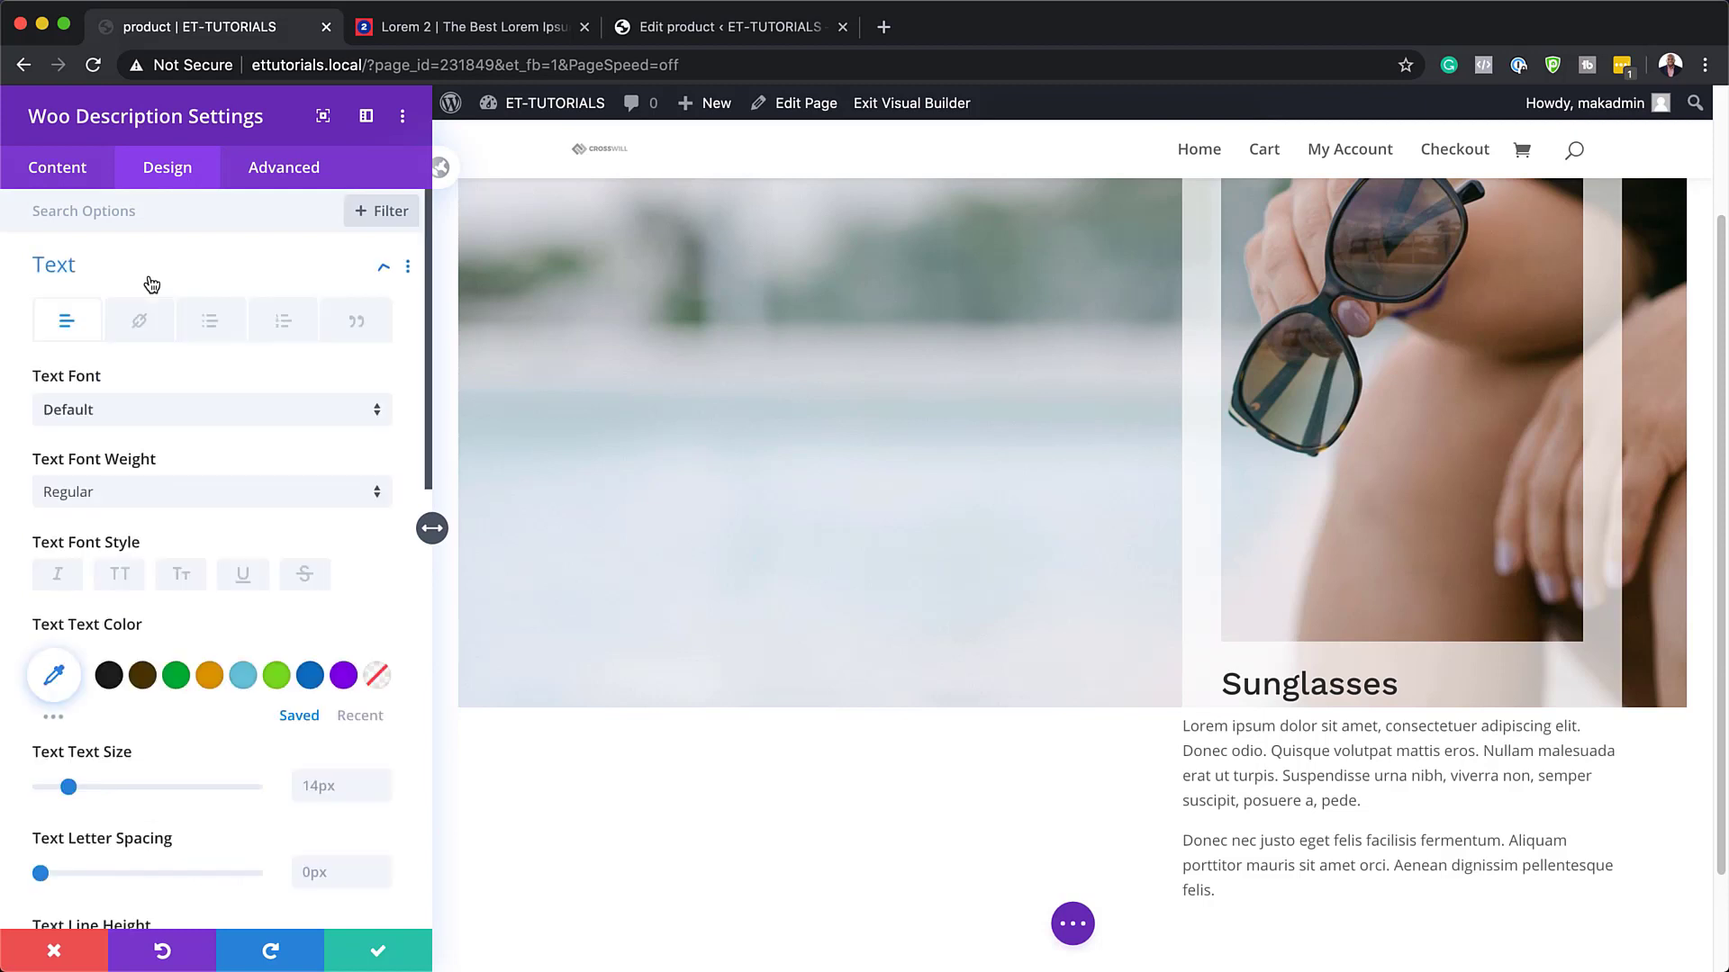
pyautogui.click(123, 421)
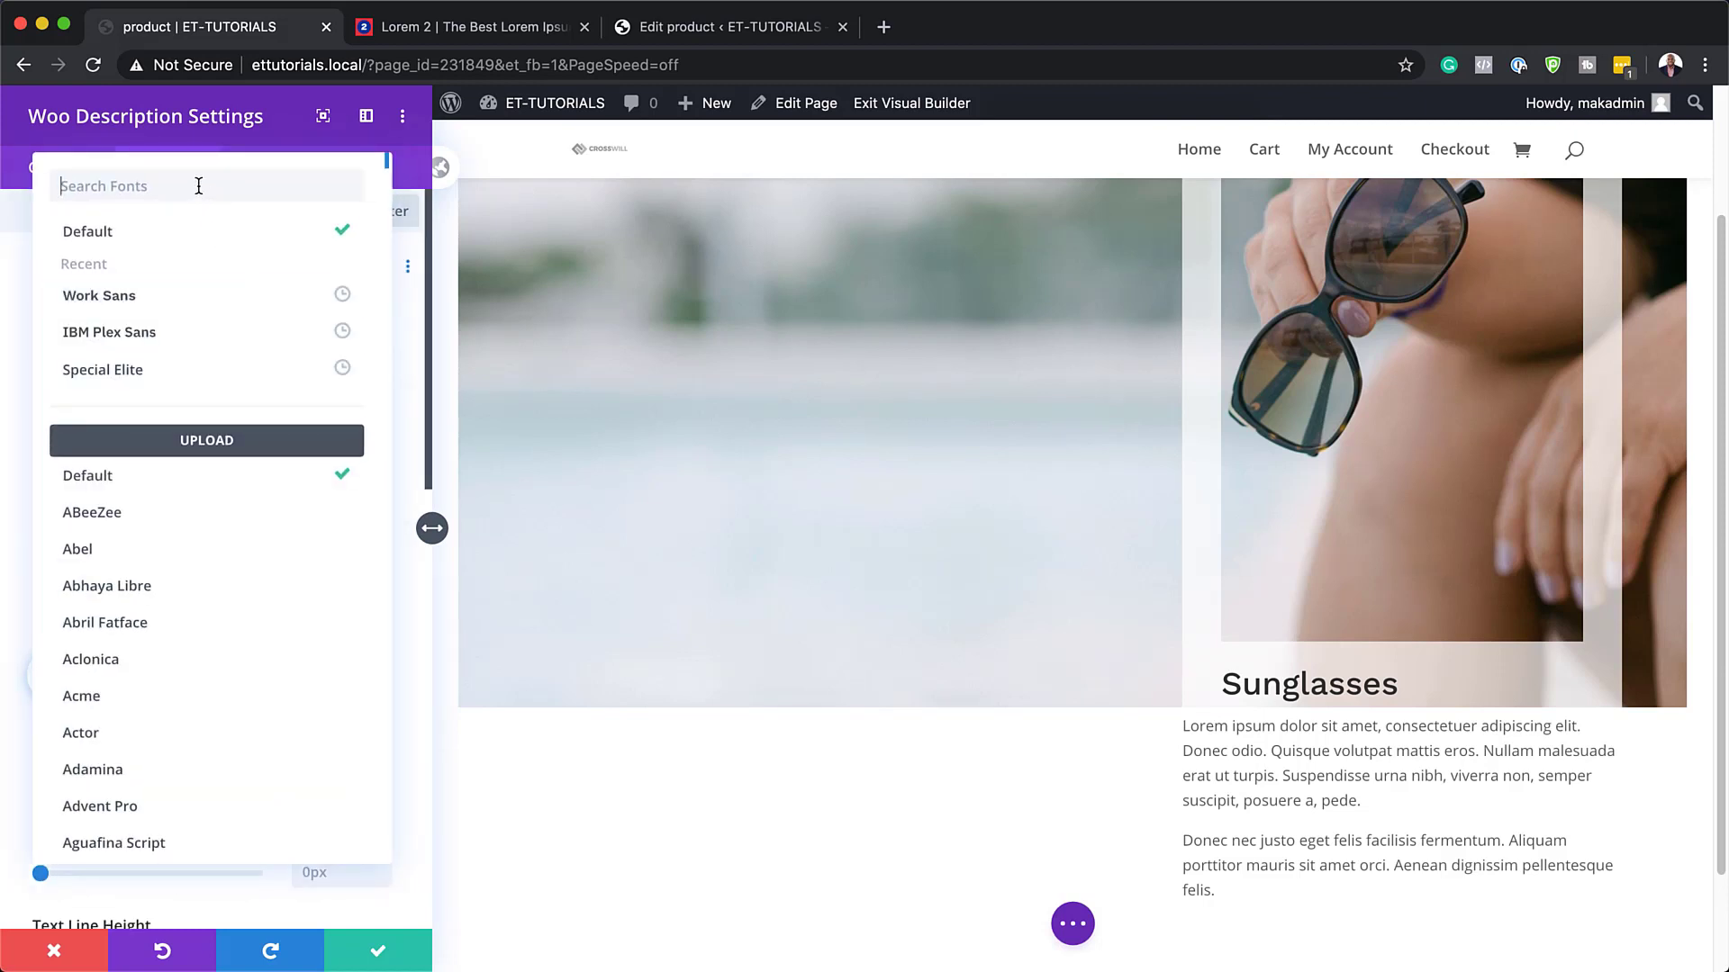
pyautogui.write('ope')
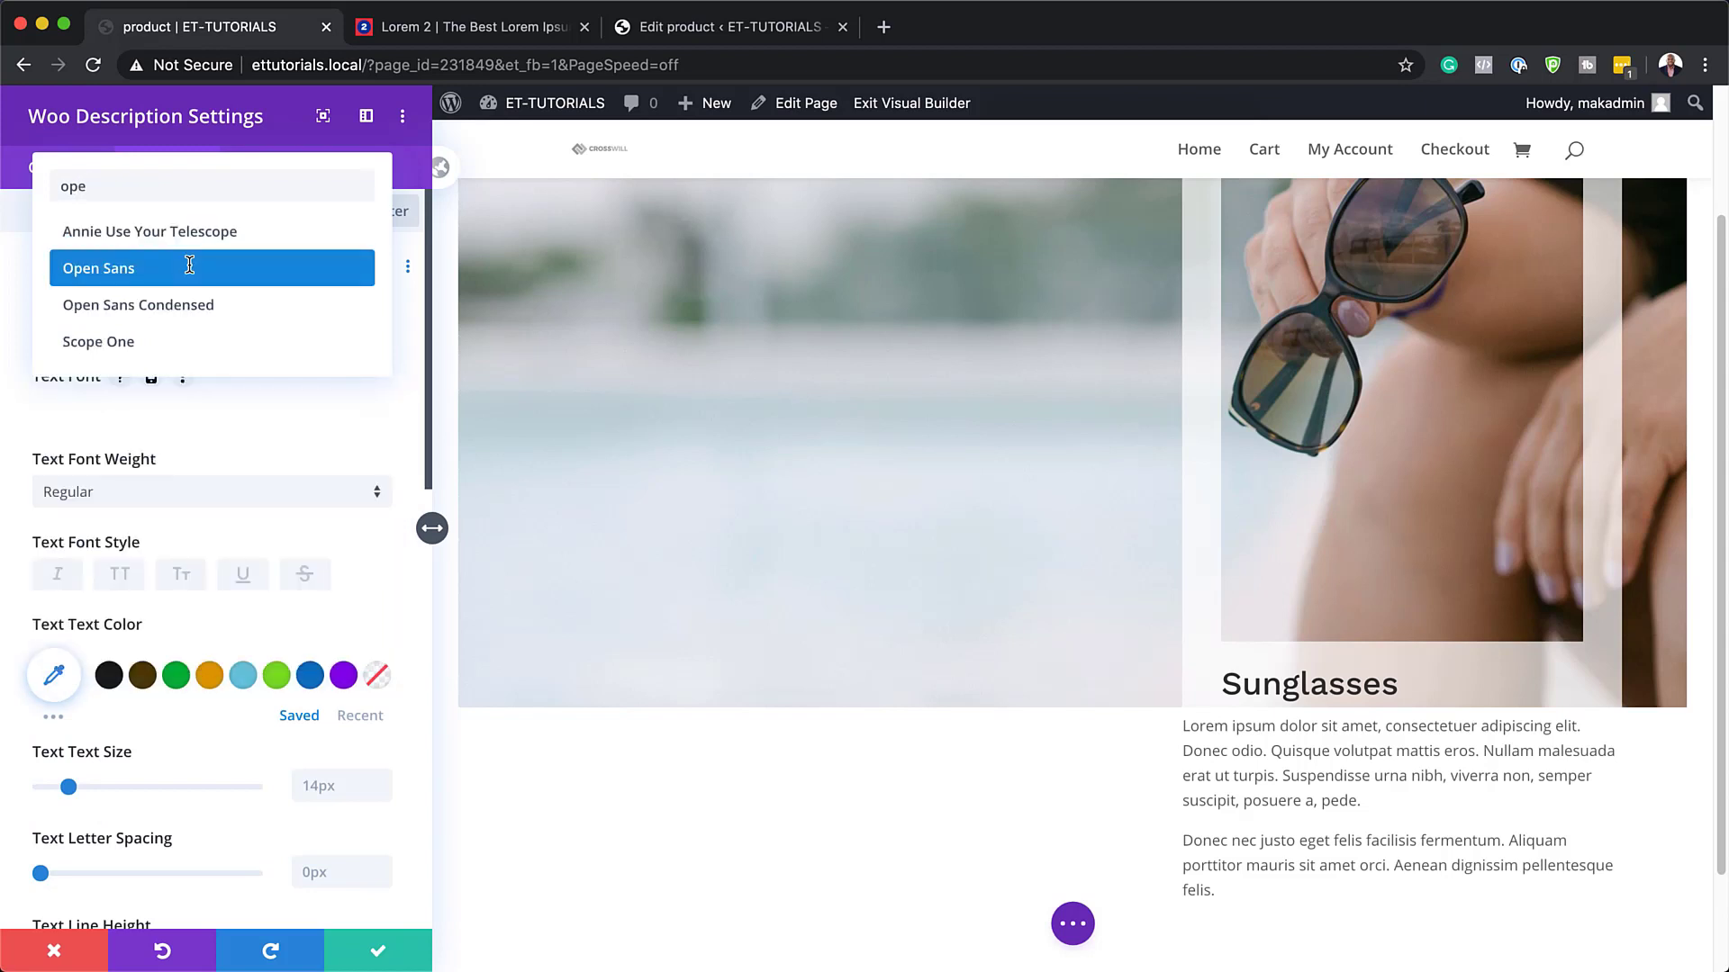
pyautogui.click(189, 267)
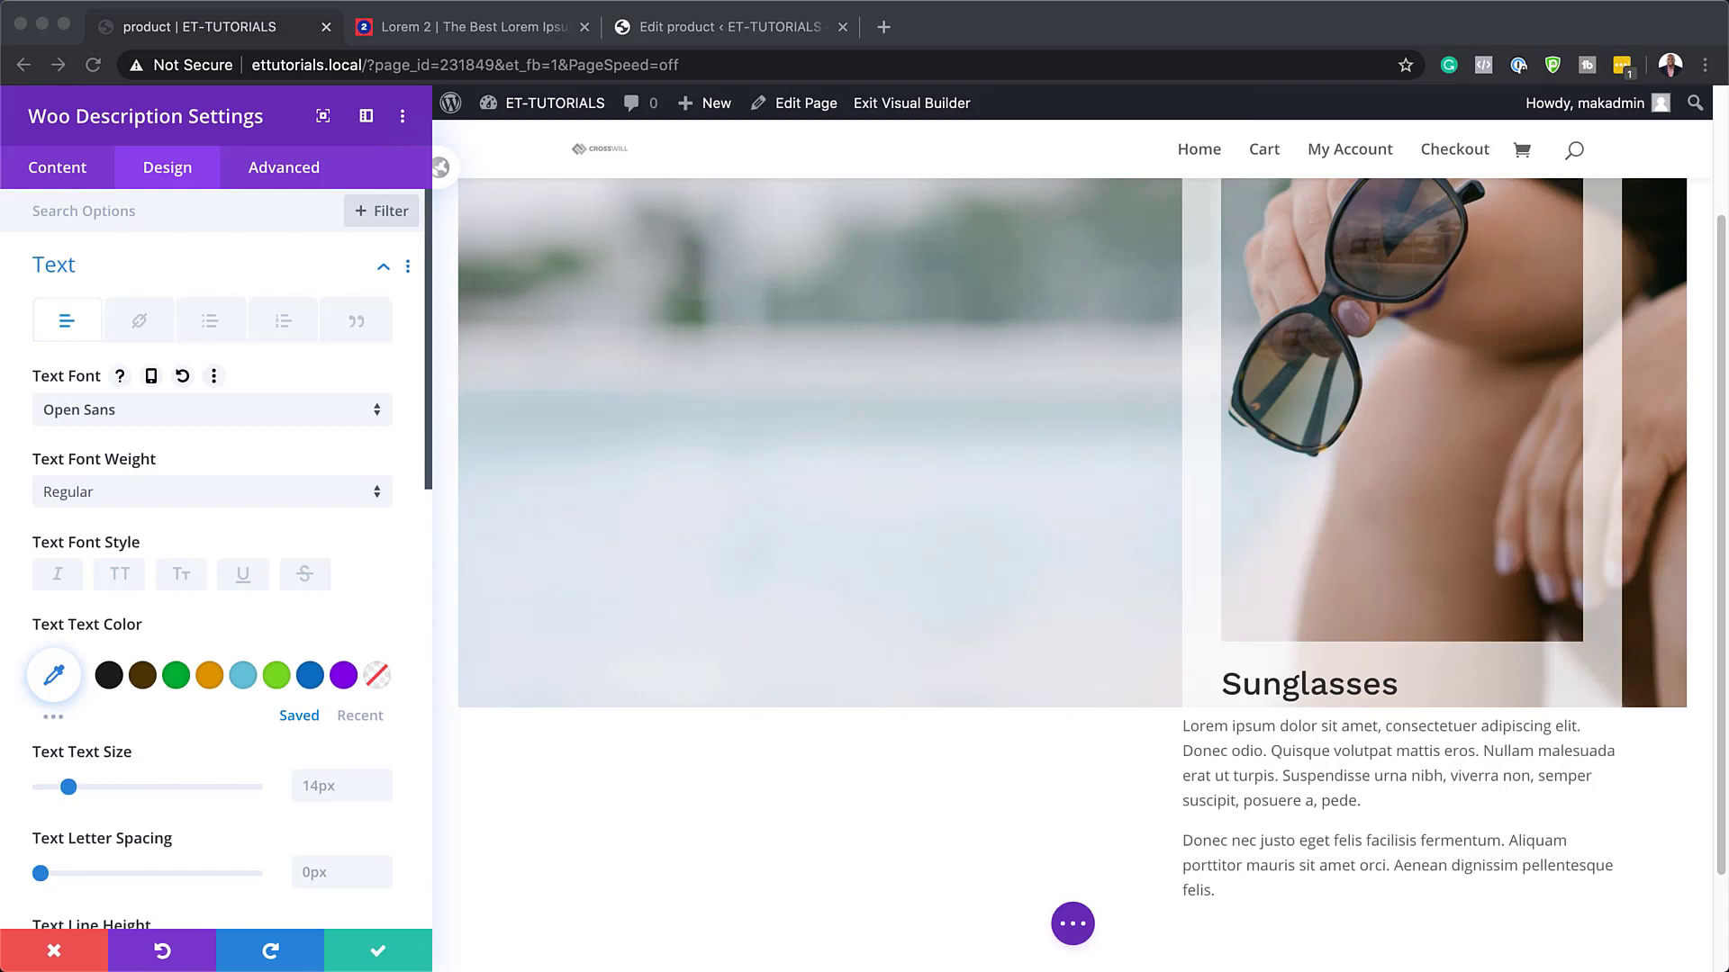
# - Set the Woo Description module's text size to 0.9vw and its line height to 2.2em
pyautogui.scroll(-1, 246, 699)
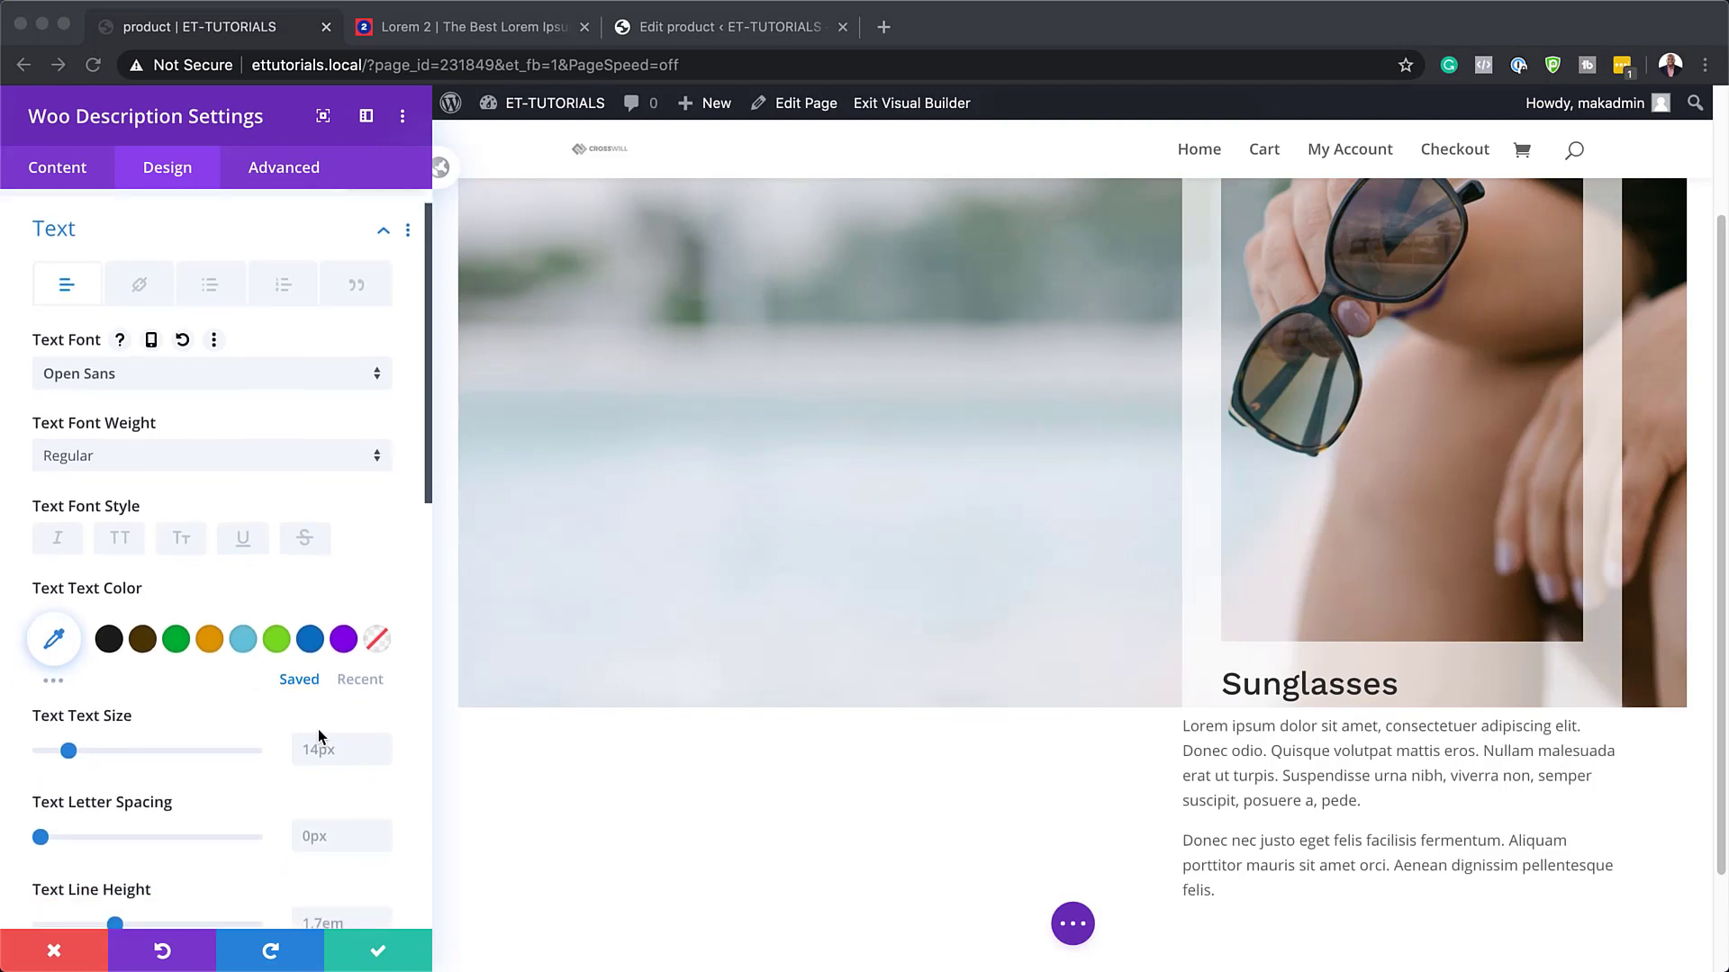
pyautogui.click(321, 750)
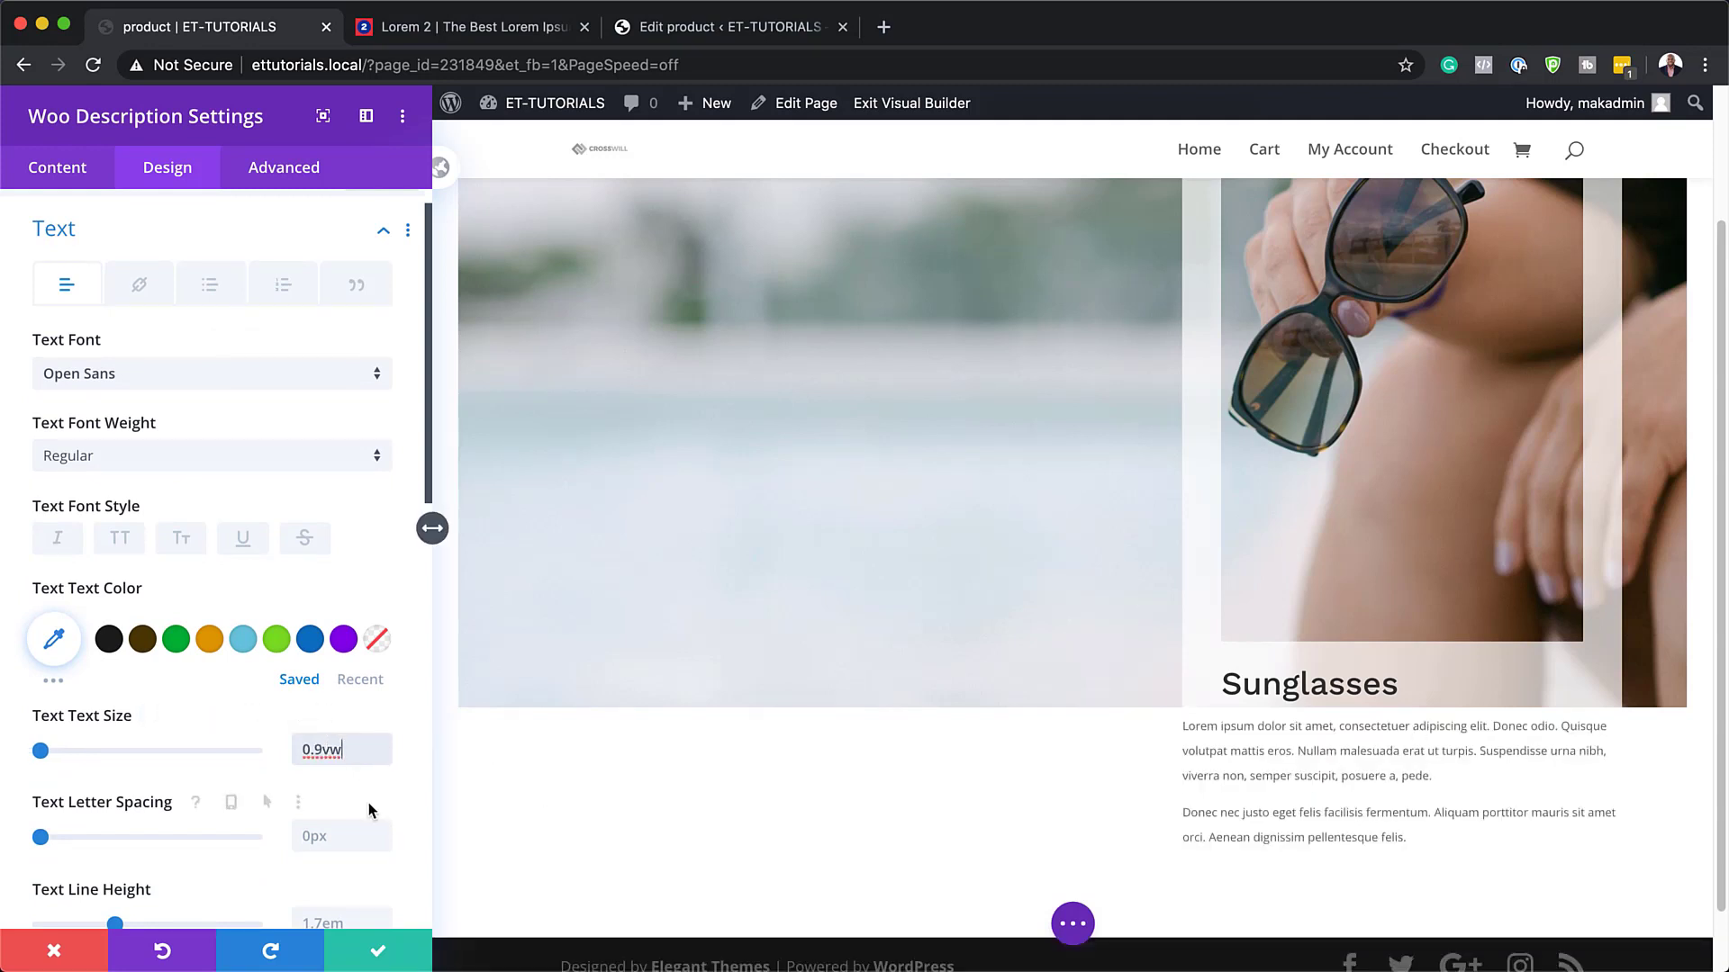
pyautogui.scroll(-2, 369, 802)
pyautogui.click(380, 868)
pyautogui.click(381, 868)
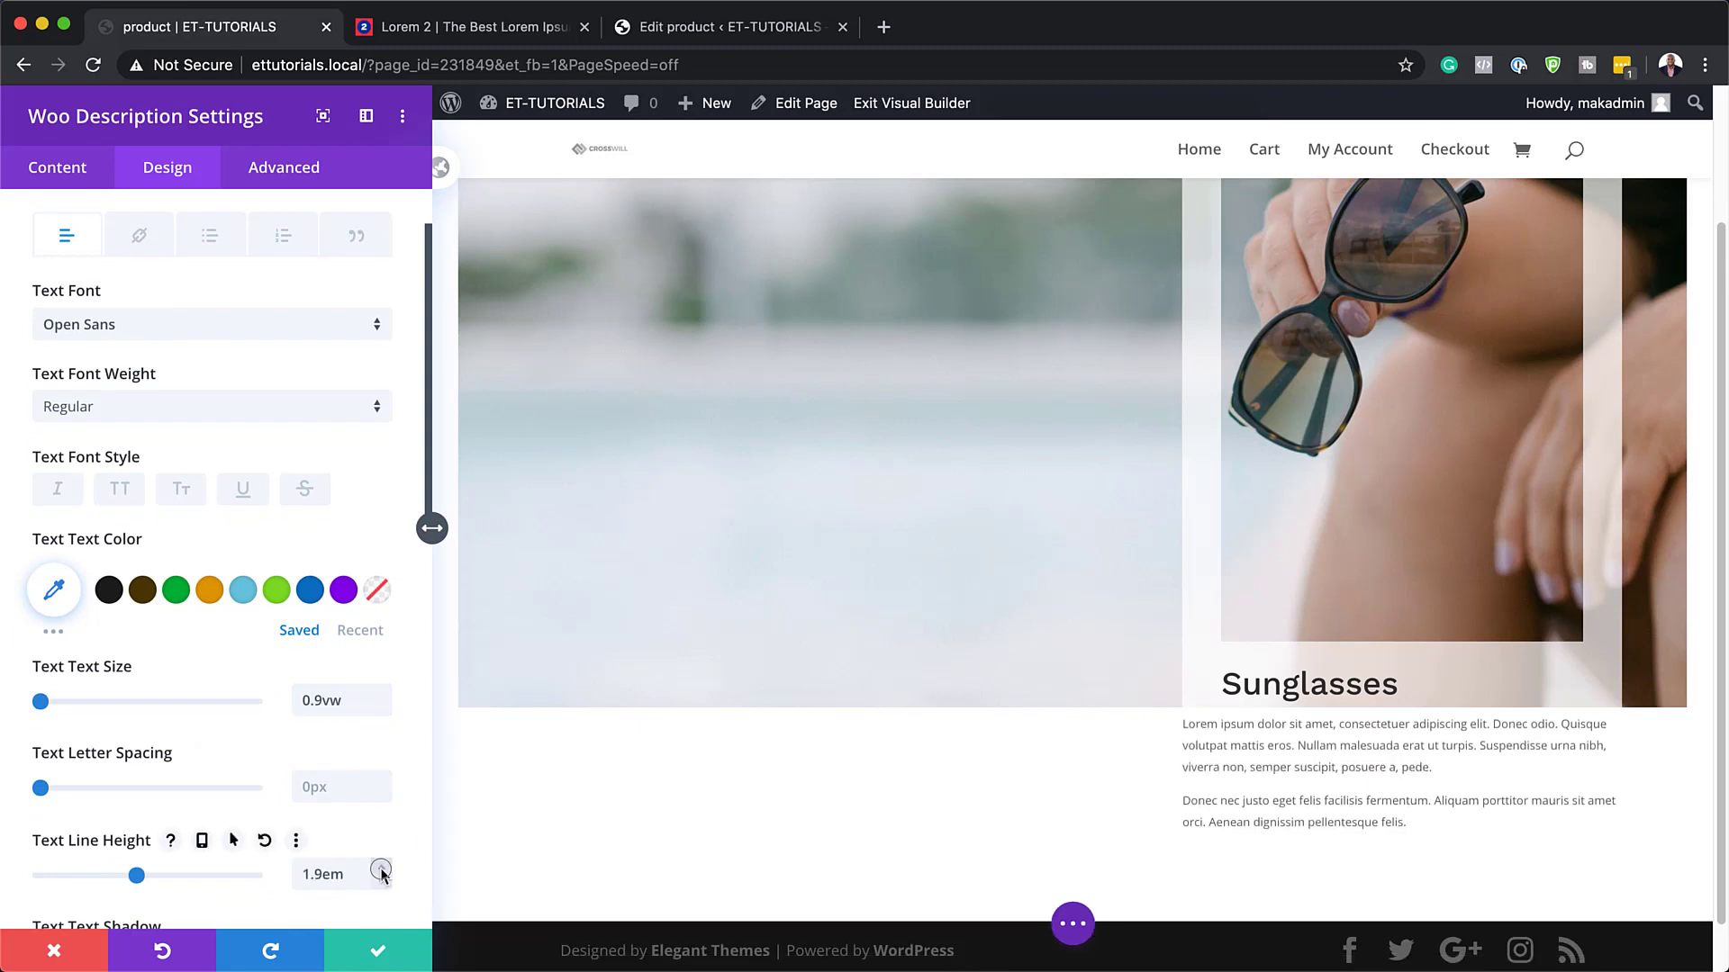
pyautogui.click(381, 868)
pyautogui.click(381, 868)
pyautogui.click(381, 868)
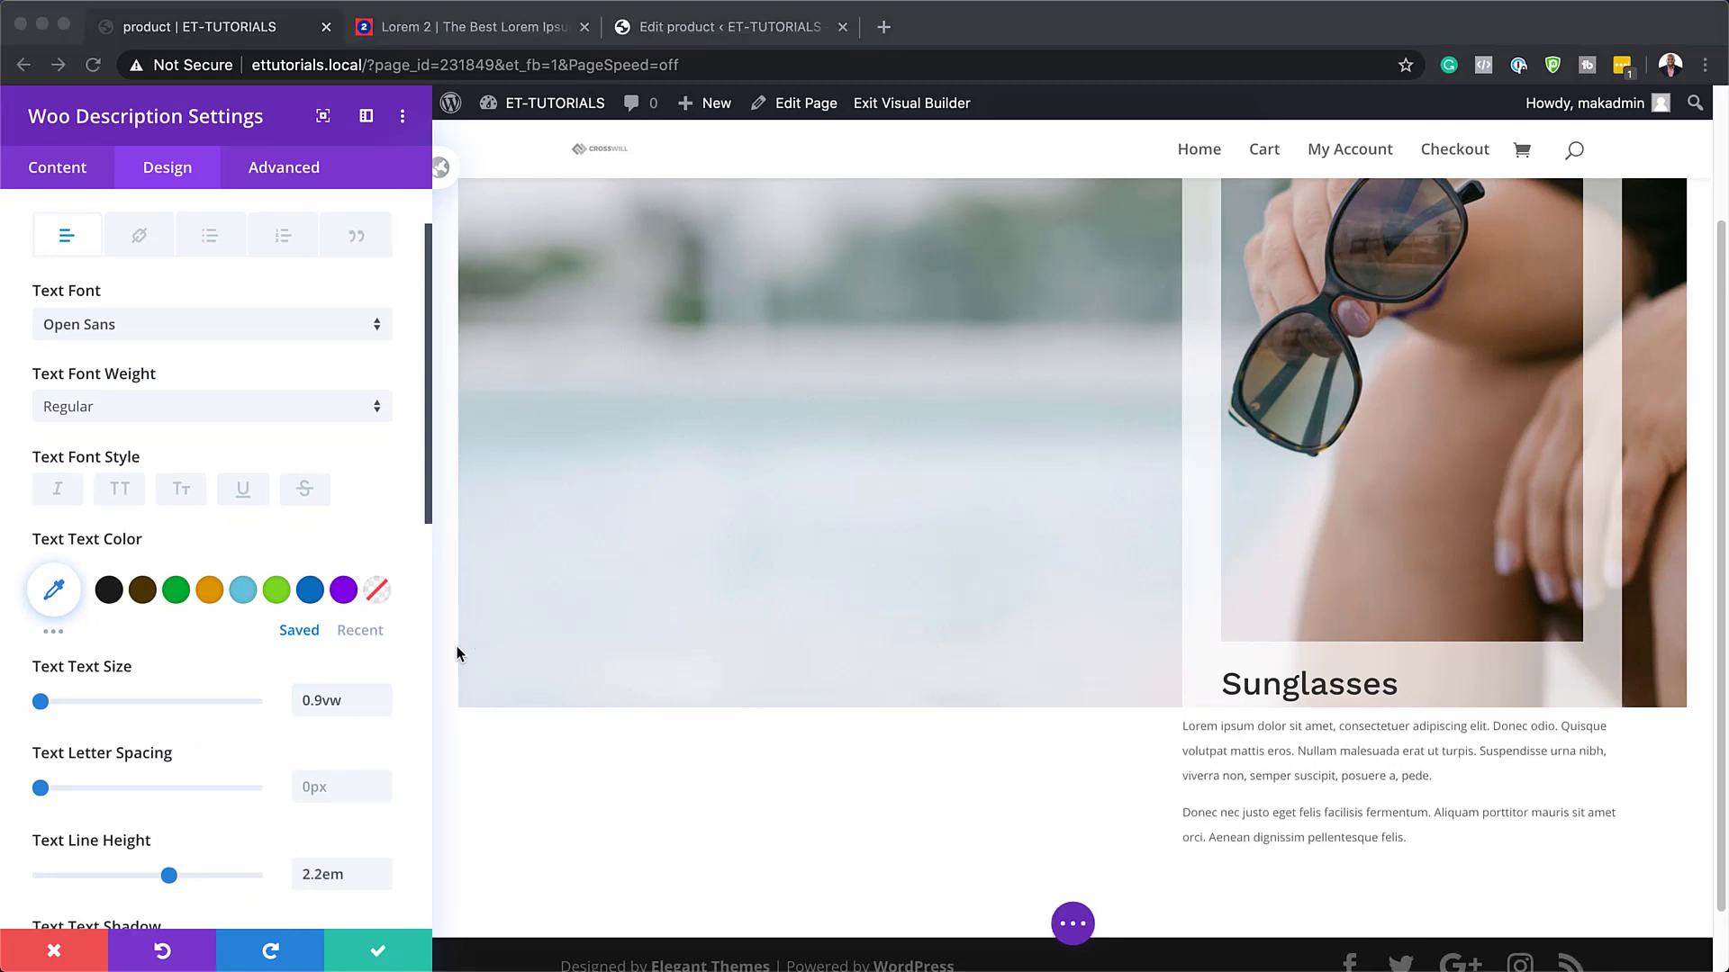
# - Give the Woo Description module 1vw top and bottom padding and 3vw left and right padding, and save the module
pyautogui.scroll(-8, 361, 680)
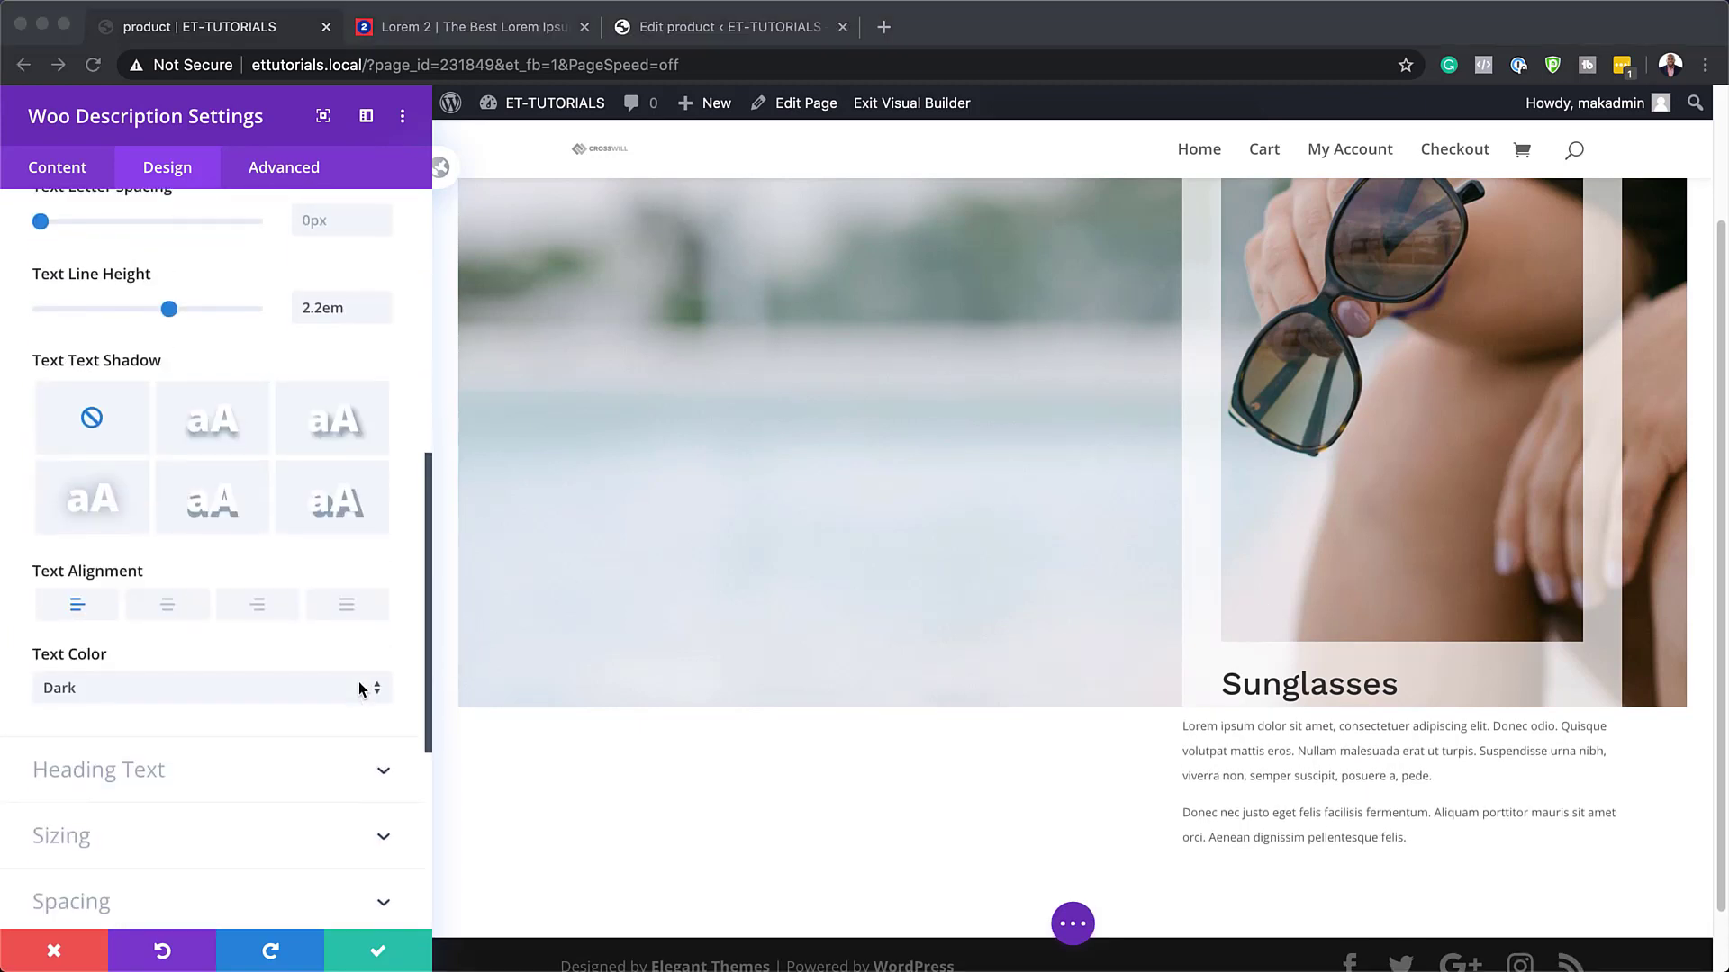
pyautogui.click(87, 777)
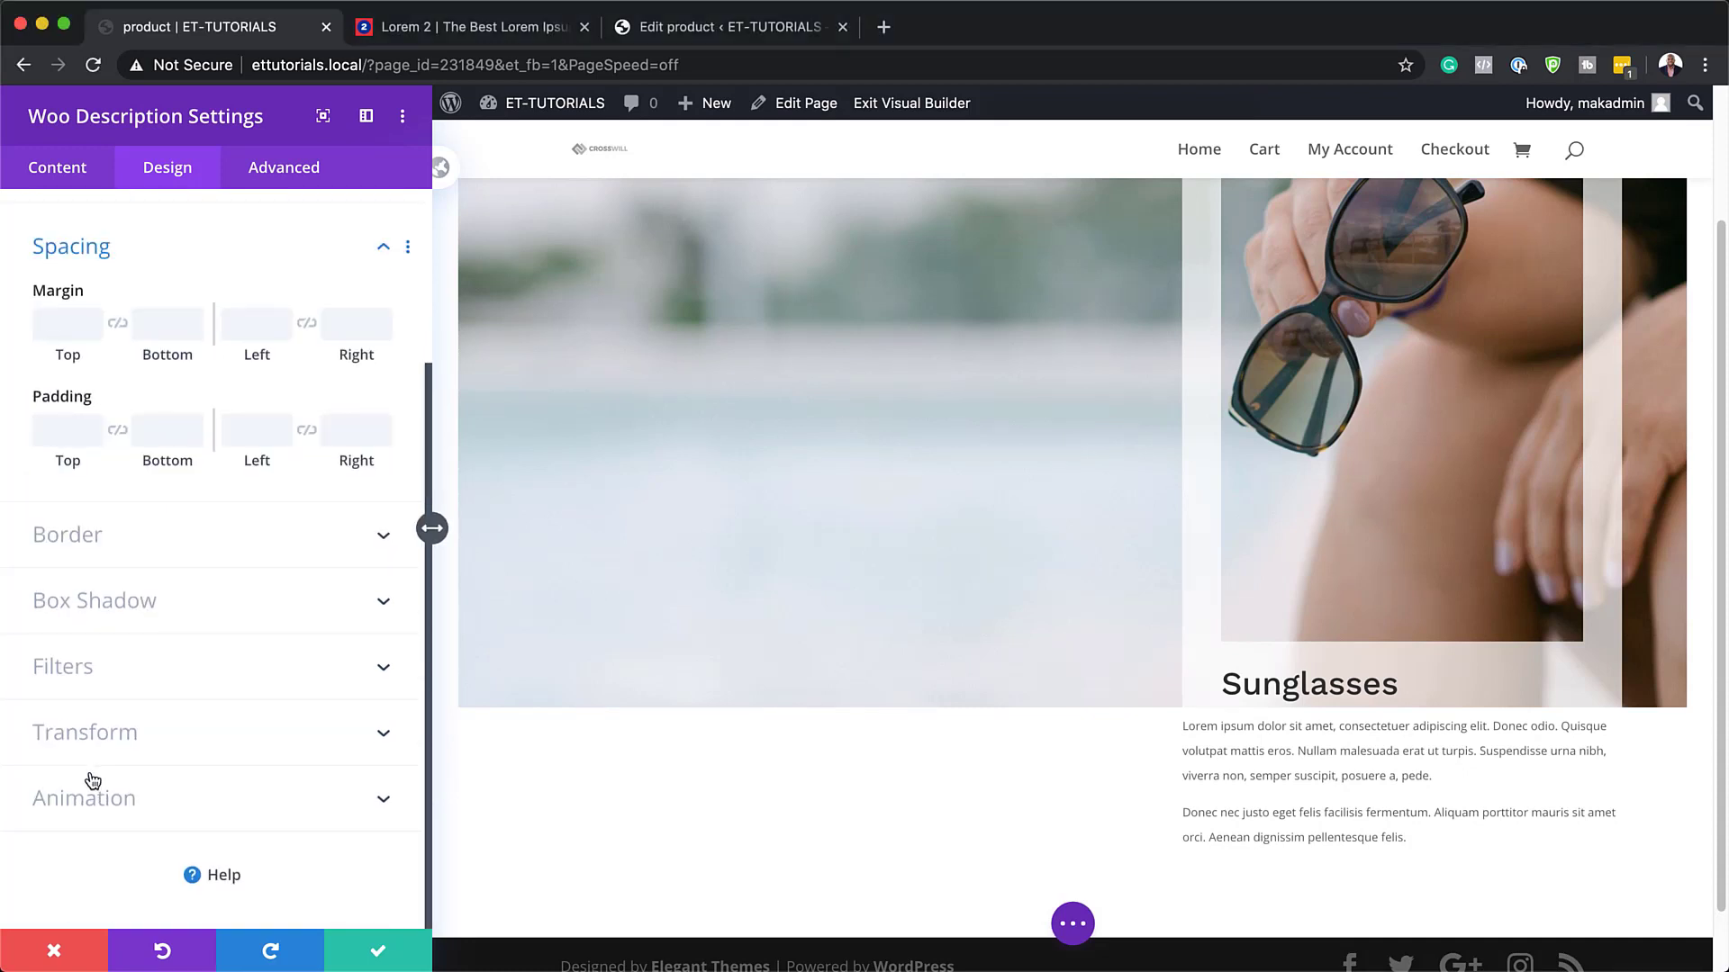
pyautogui.click(56, 425)
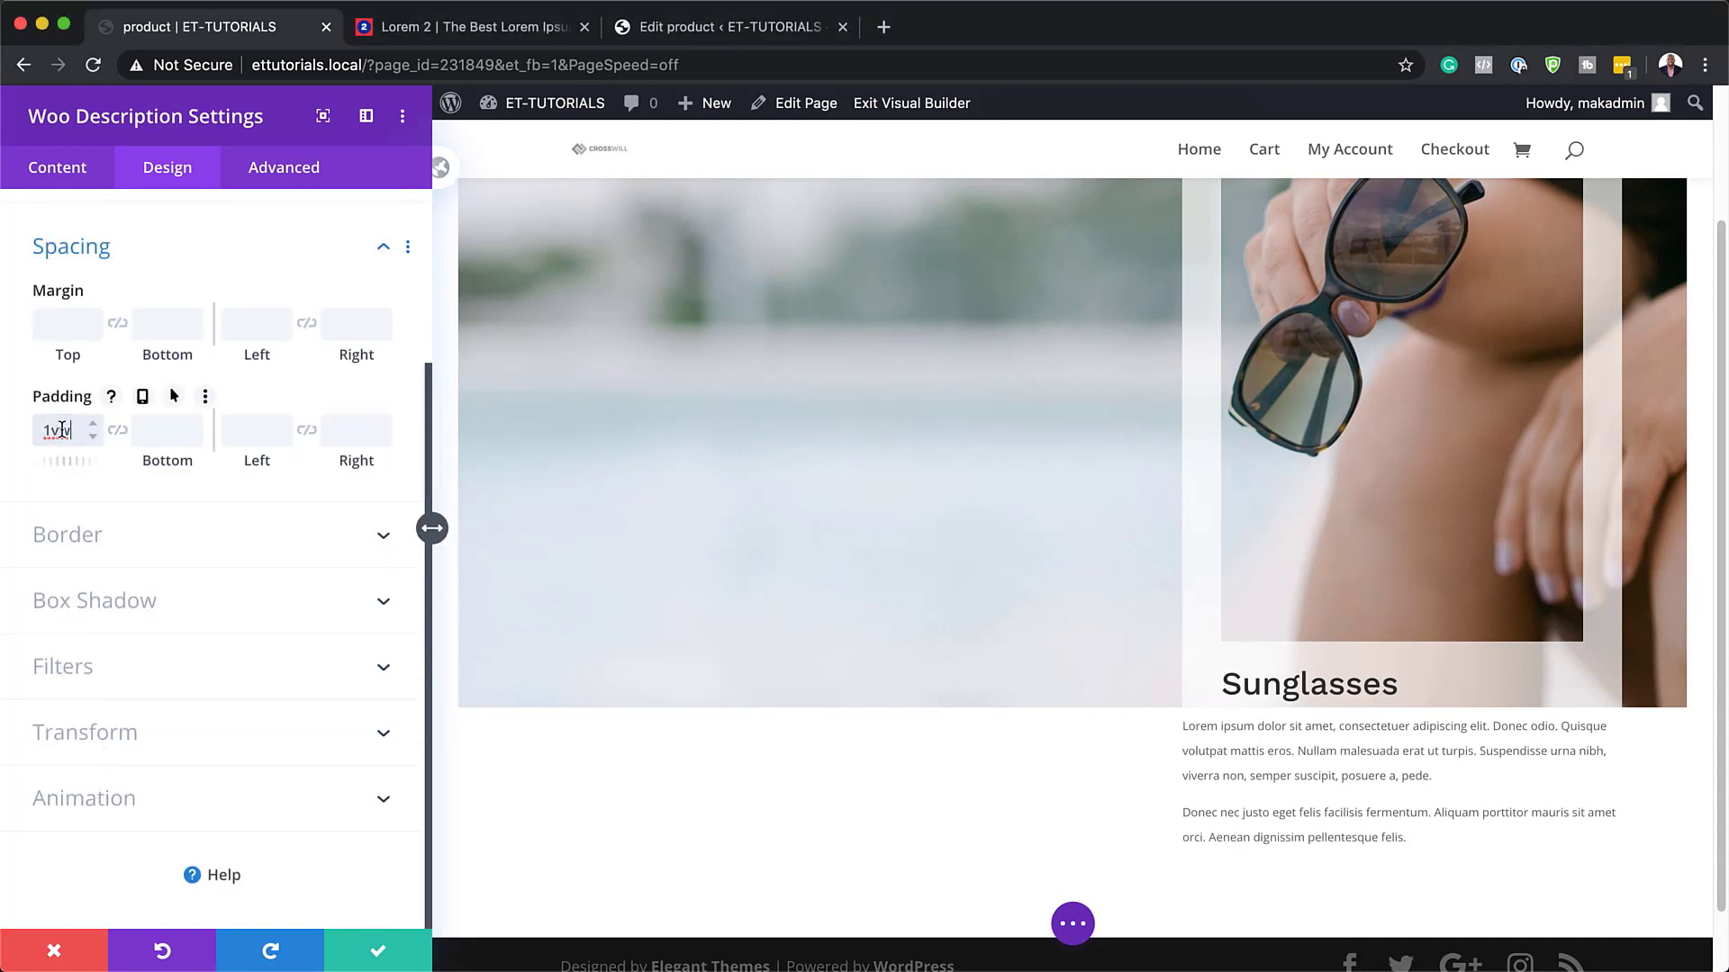
pyautogui.write('1vw')
pyautogui.click(117, 431)
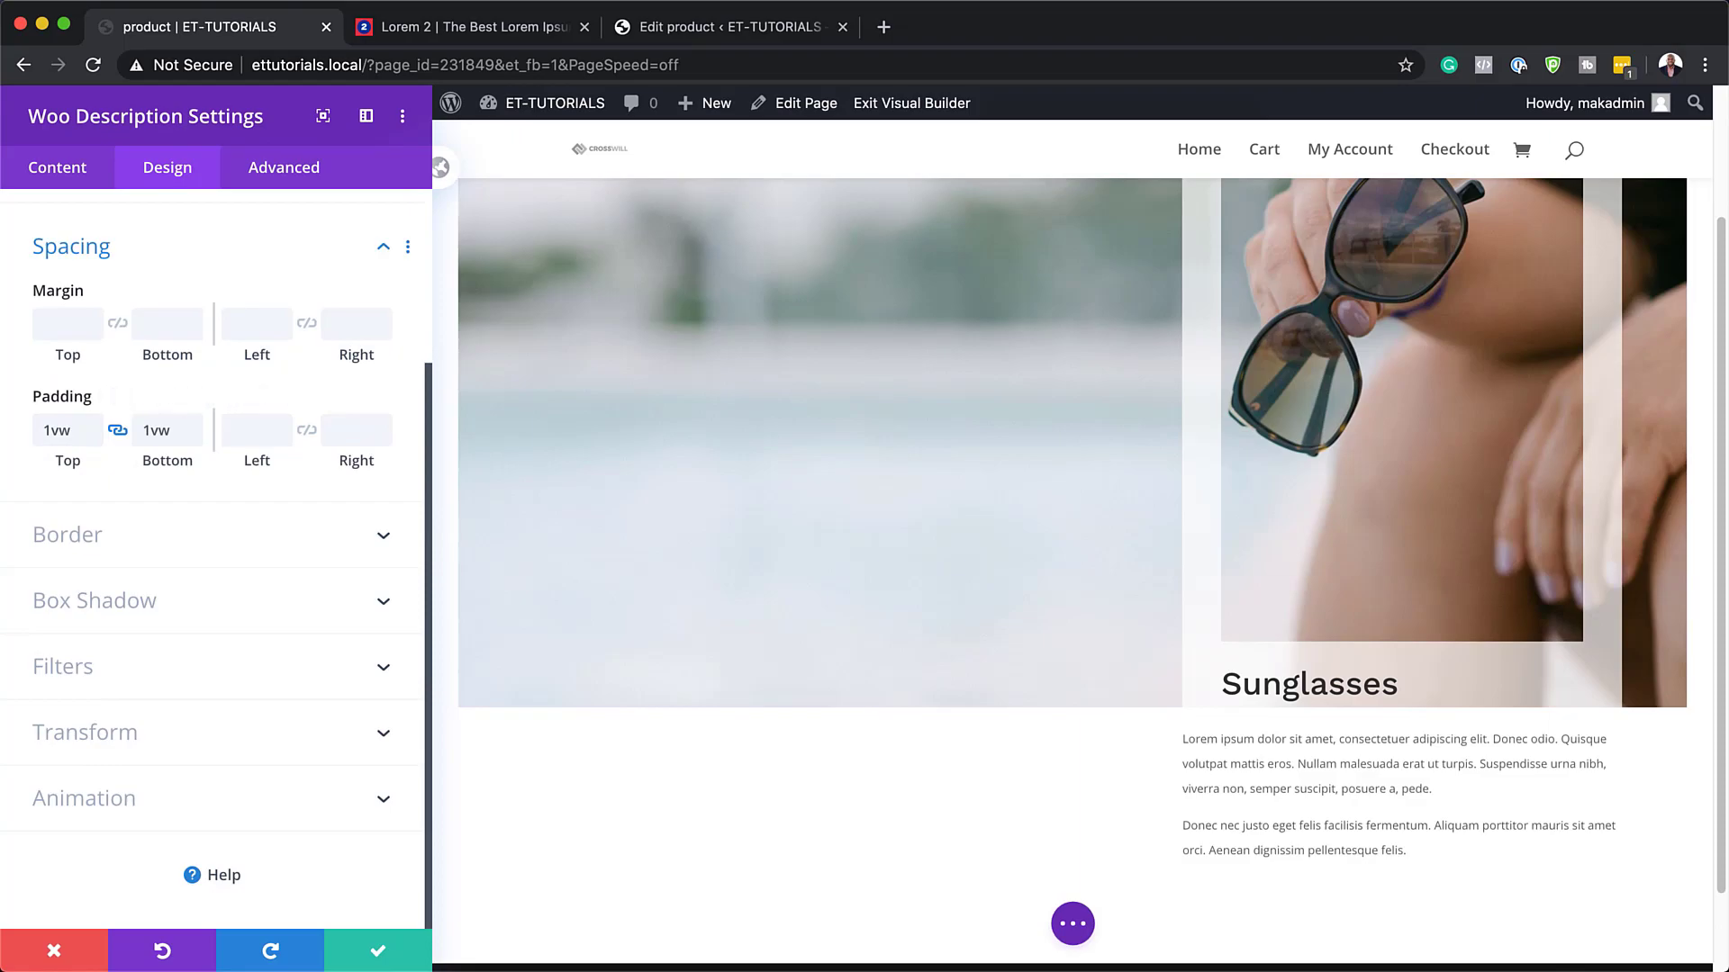
pyautogui.click(246, 440)
pyautogui.write('3vw')
pyautogui.click(310, 432)
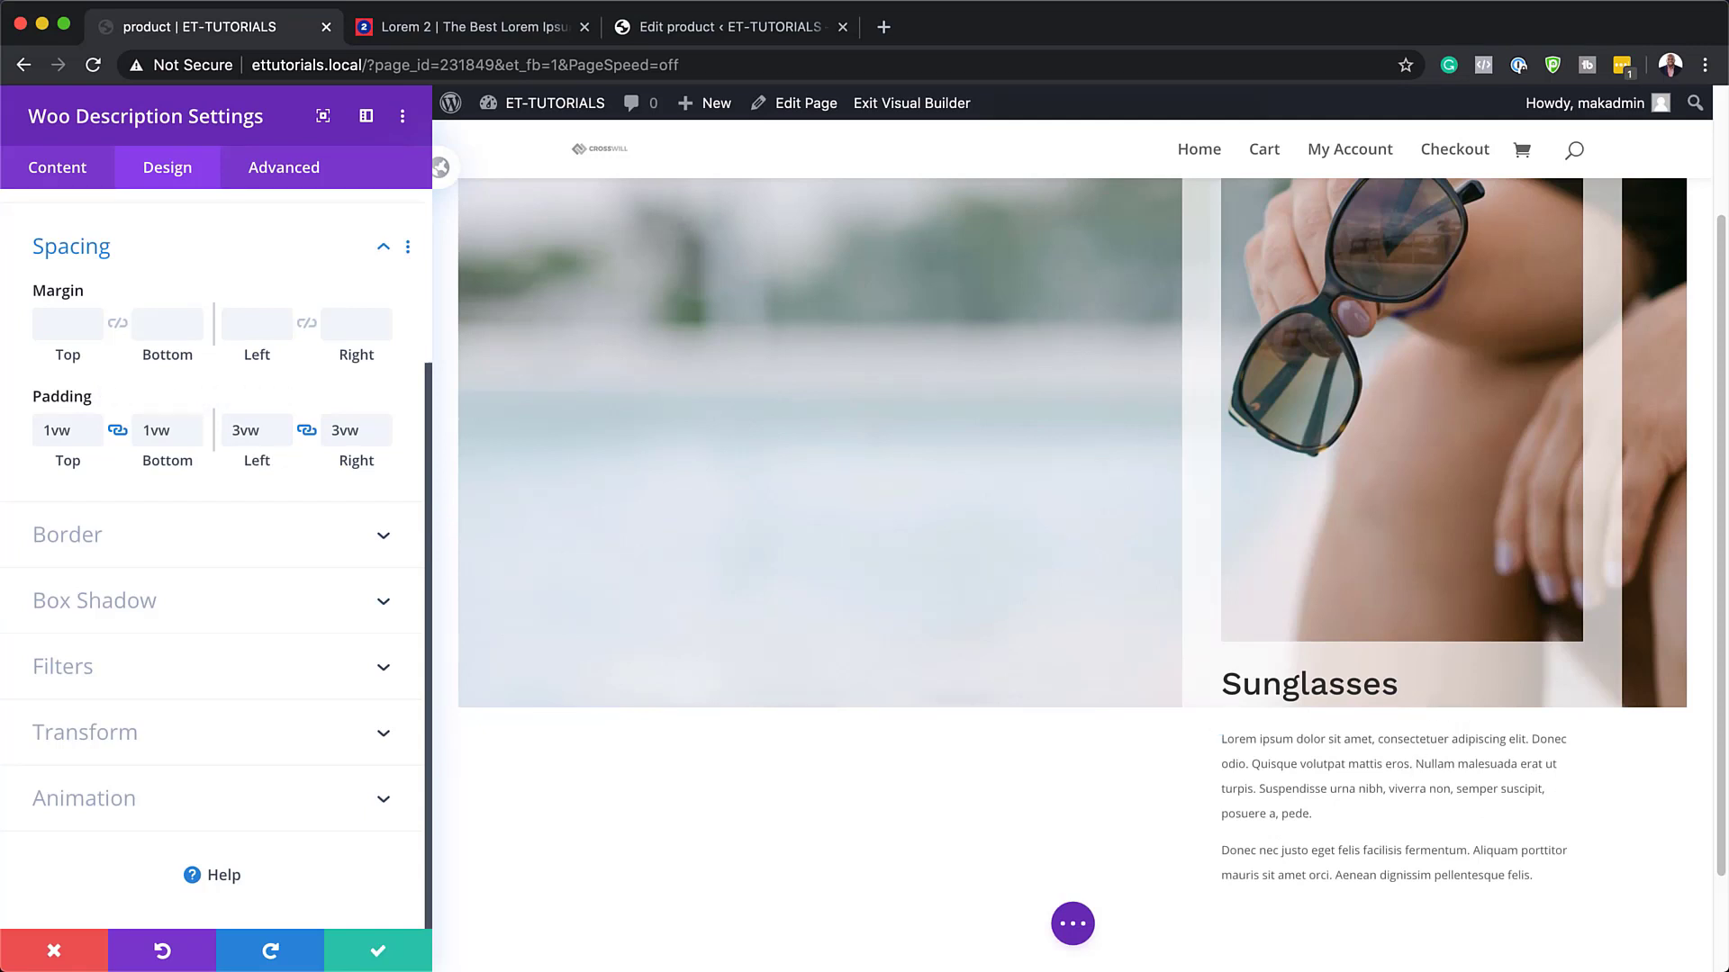
pyautogui.click(378, 951)
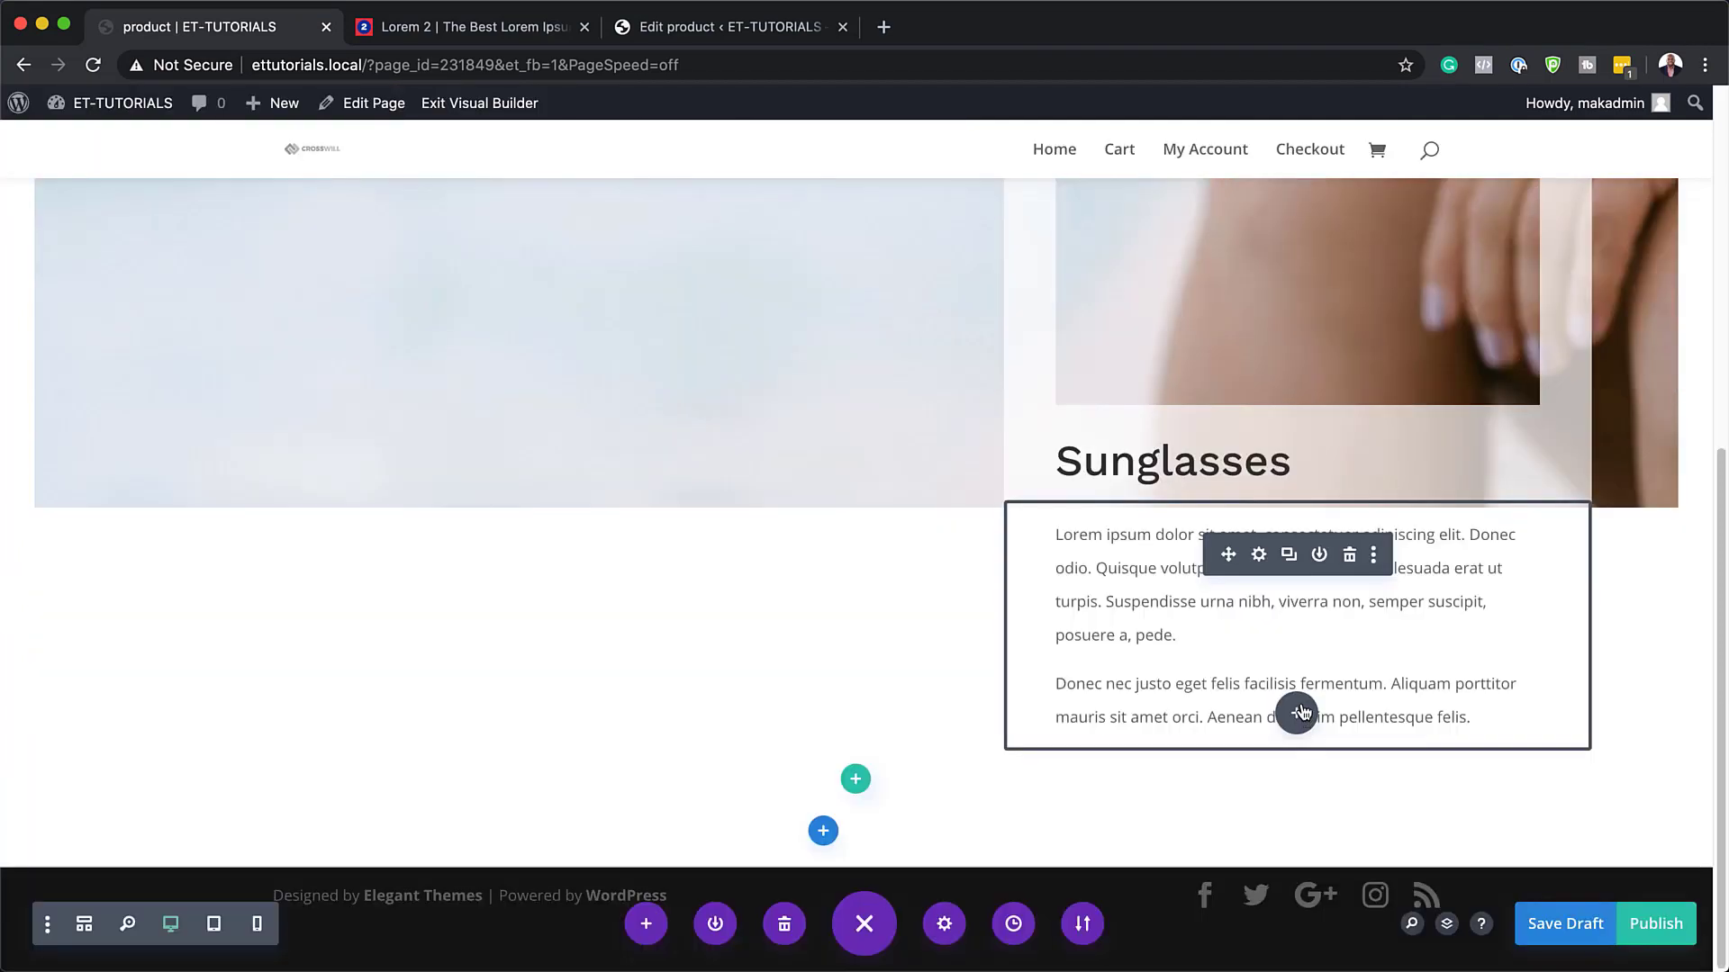
# - Insert a Woo Price module below the product description
pyautogui.click(1298, 713)
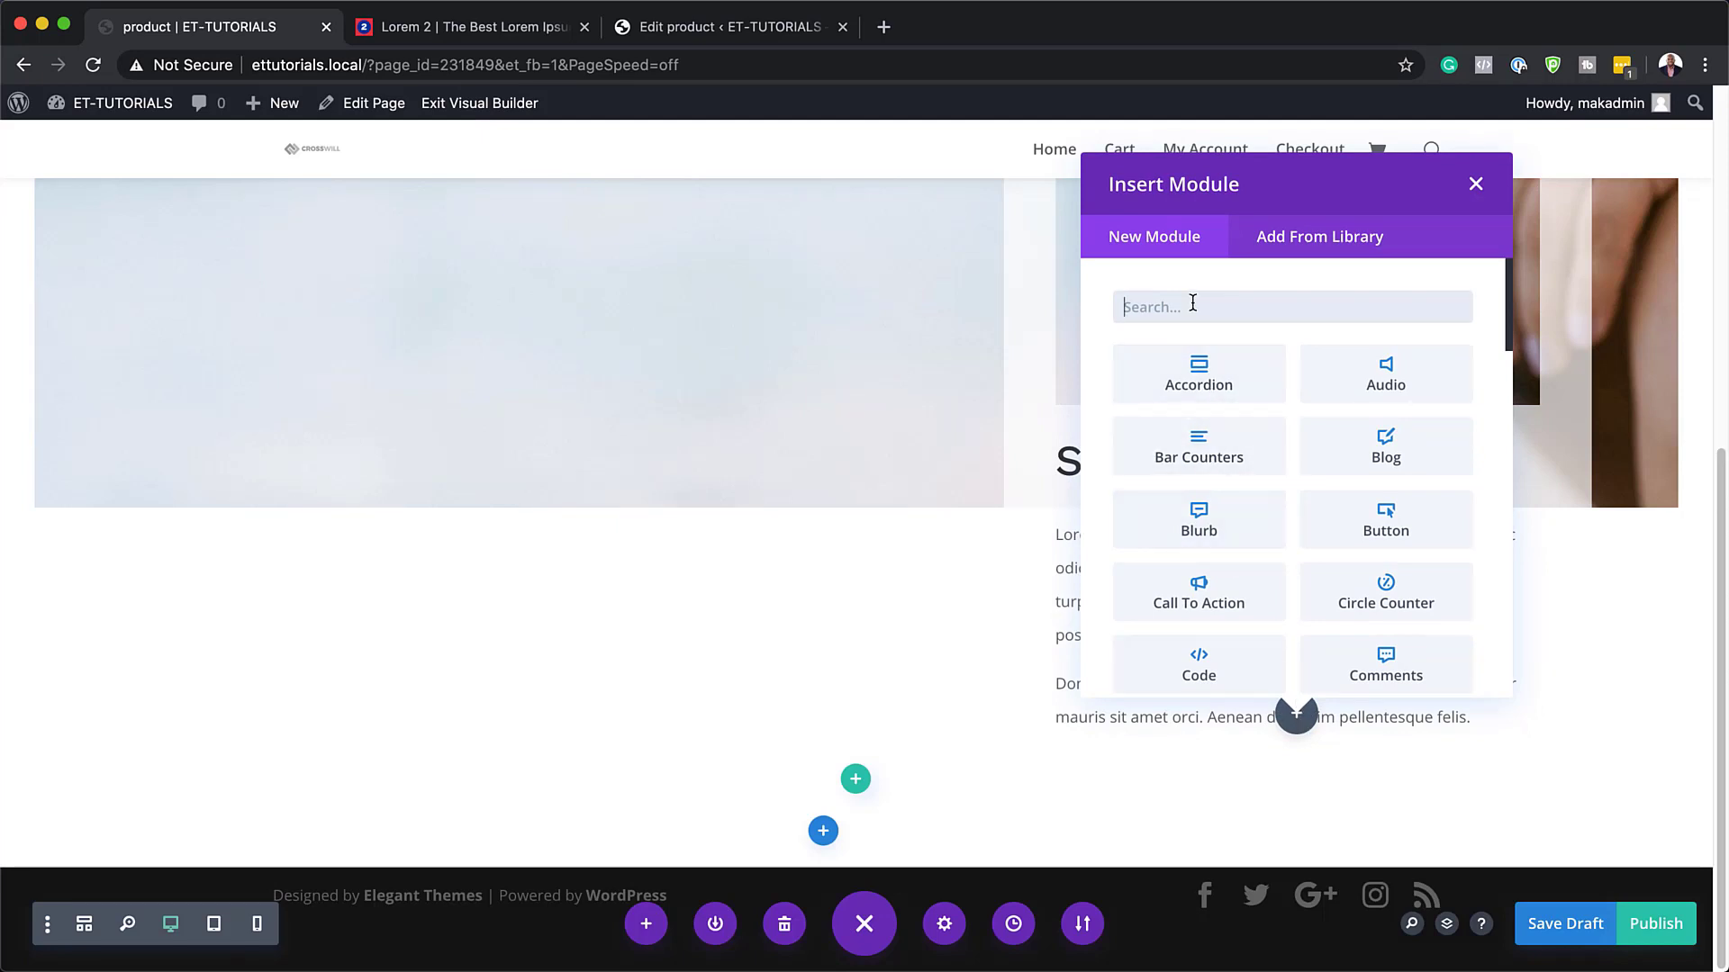
pyautogui.write('woo pri')
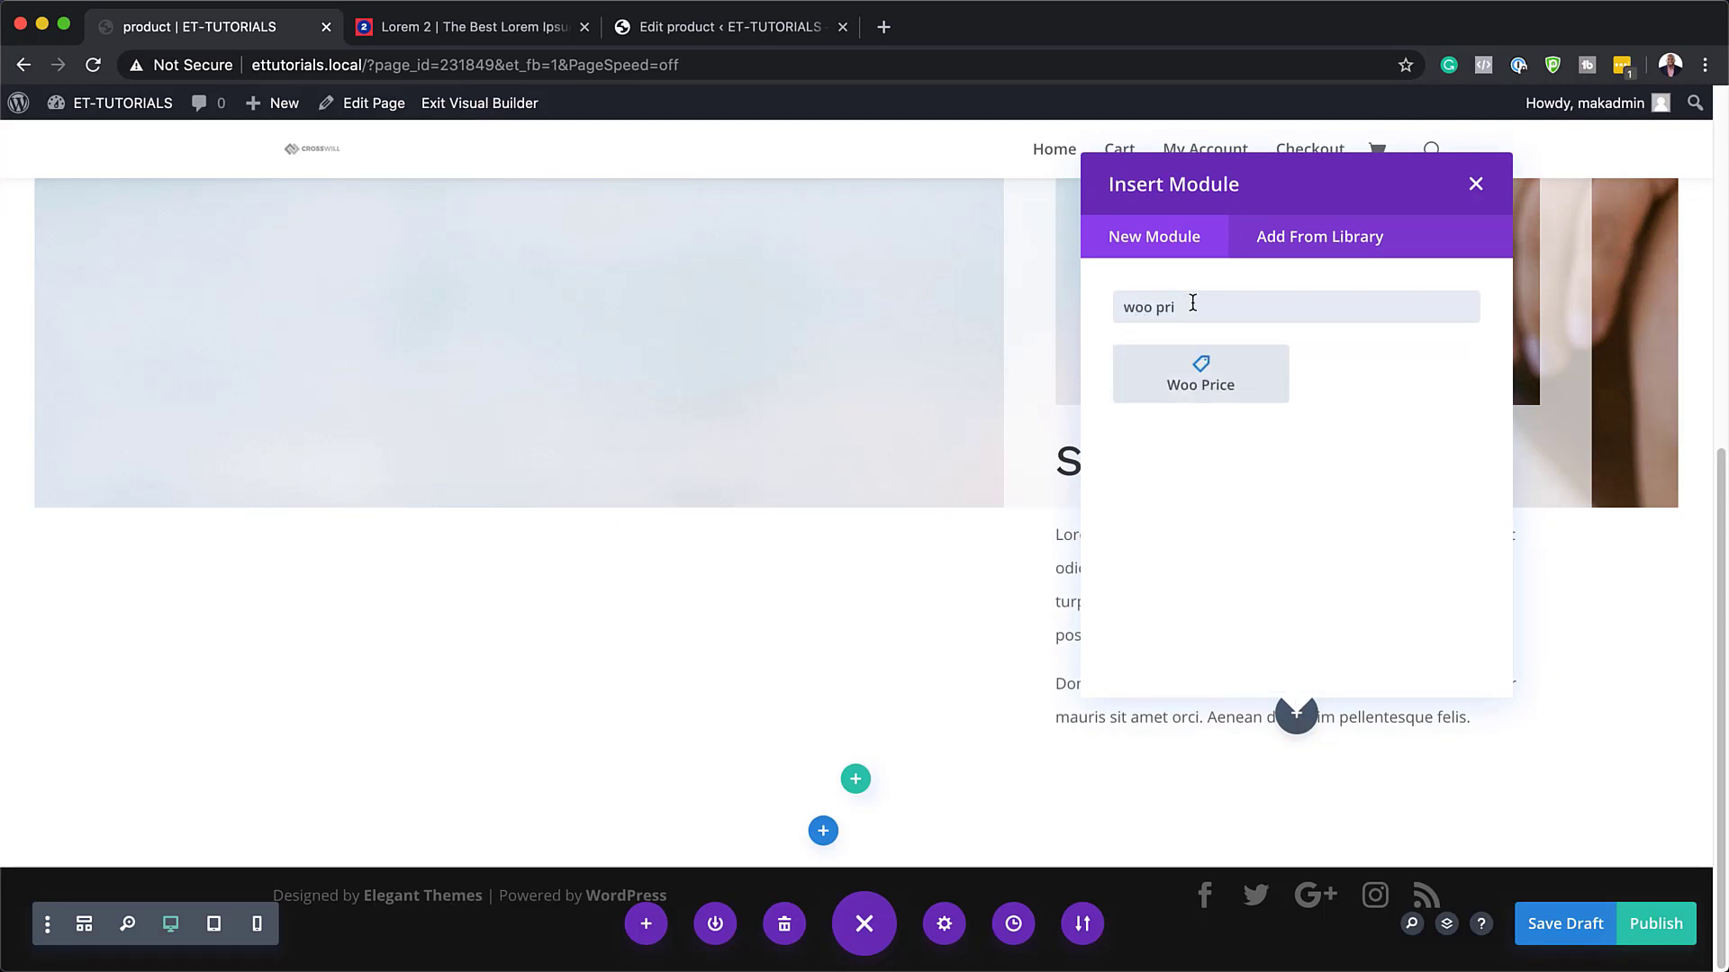
pyautogui.click(1200, 374)
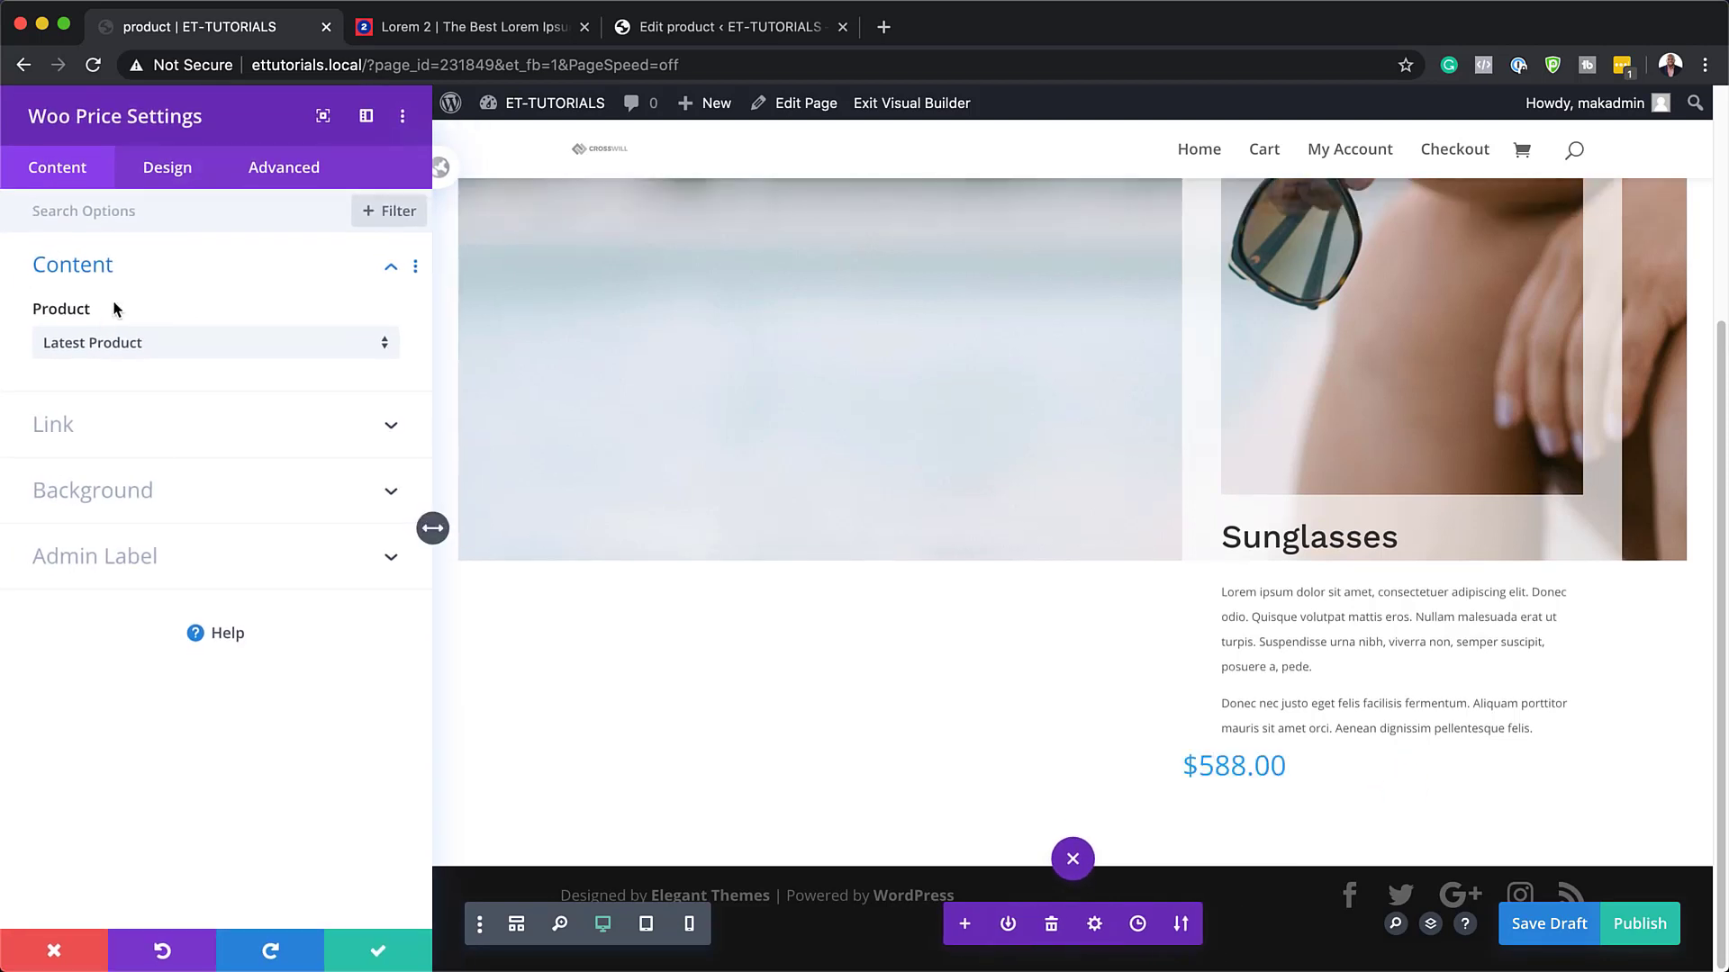
# - Assign the Sunglasses product to the Woo Price module and set its background color to rgba(255,255,255,0.7)
pyautogui.click(169, 350)
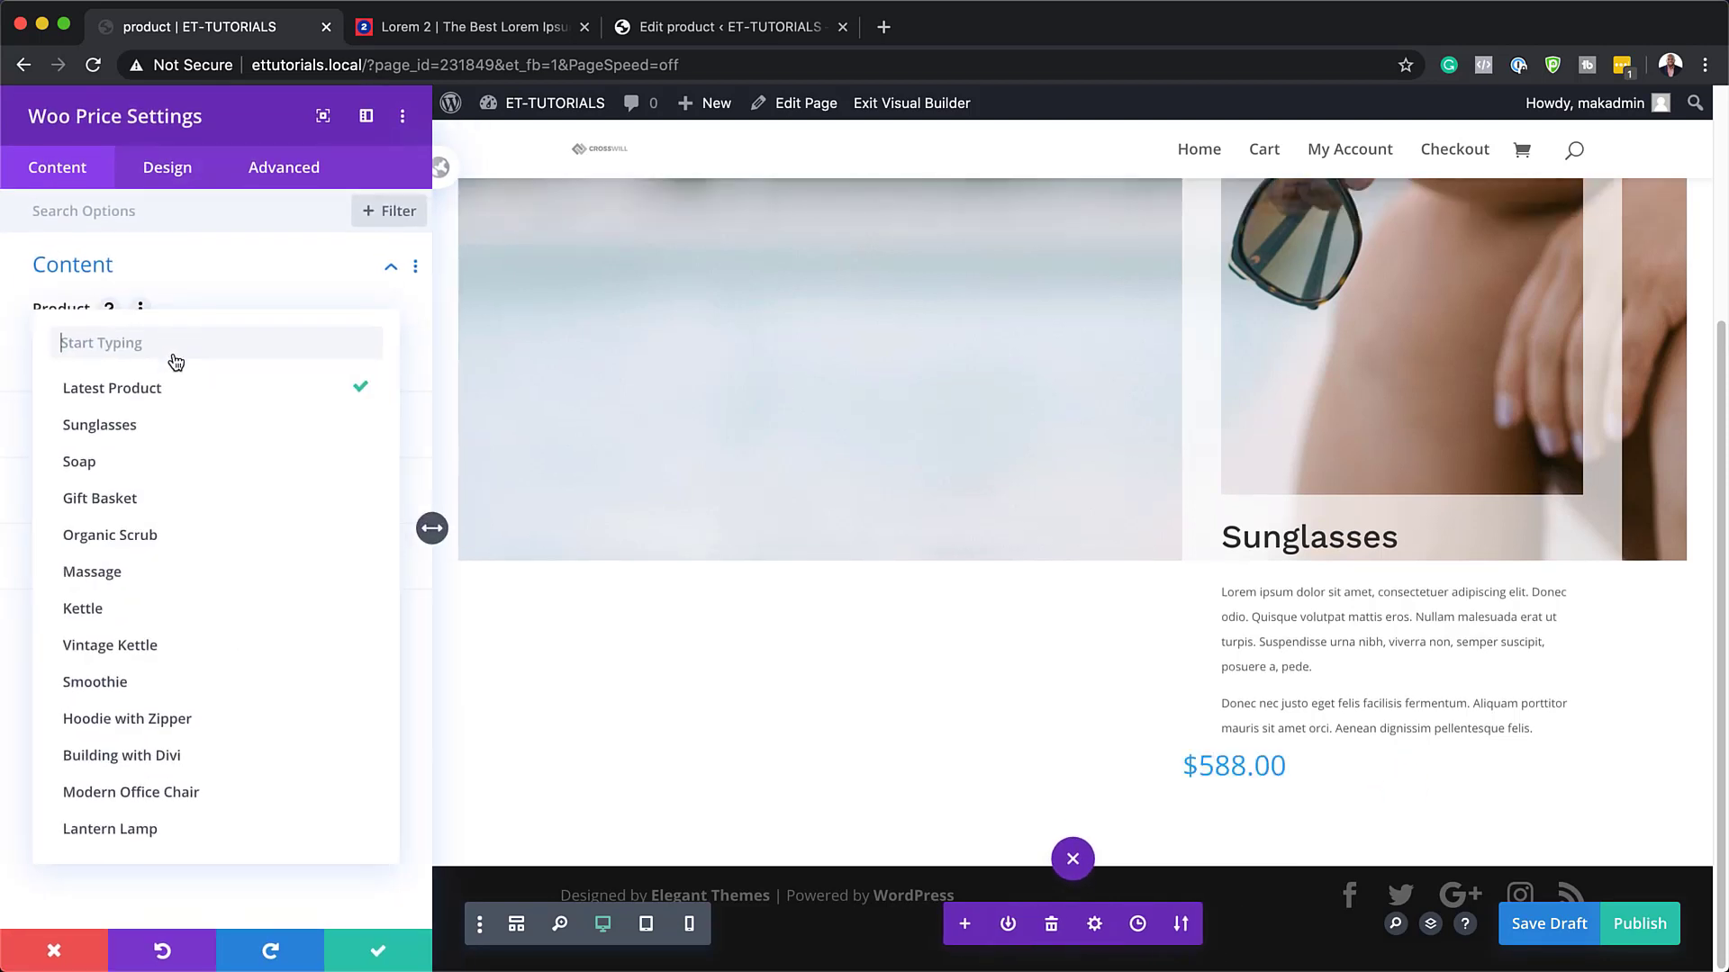
pyautogui.click(207, 436)
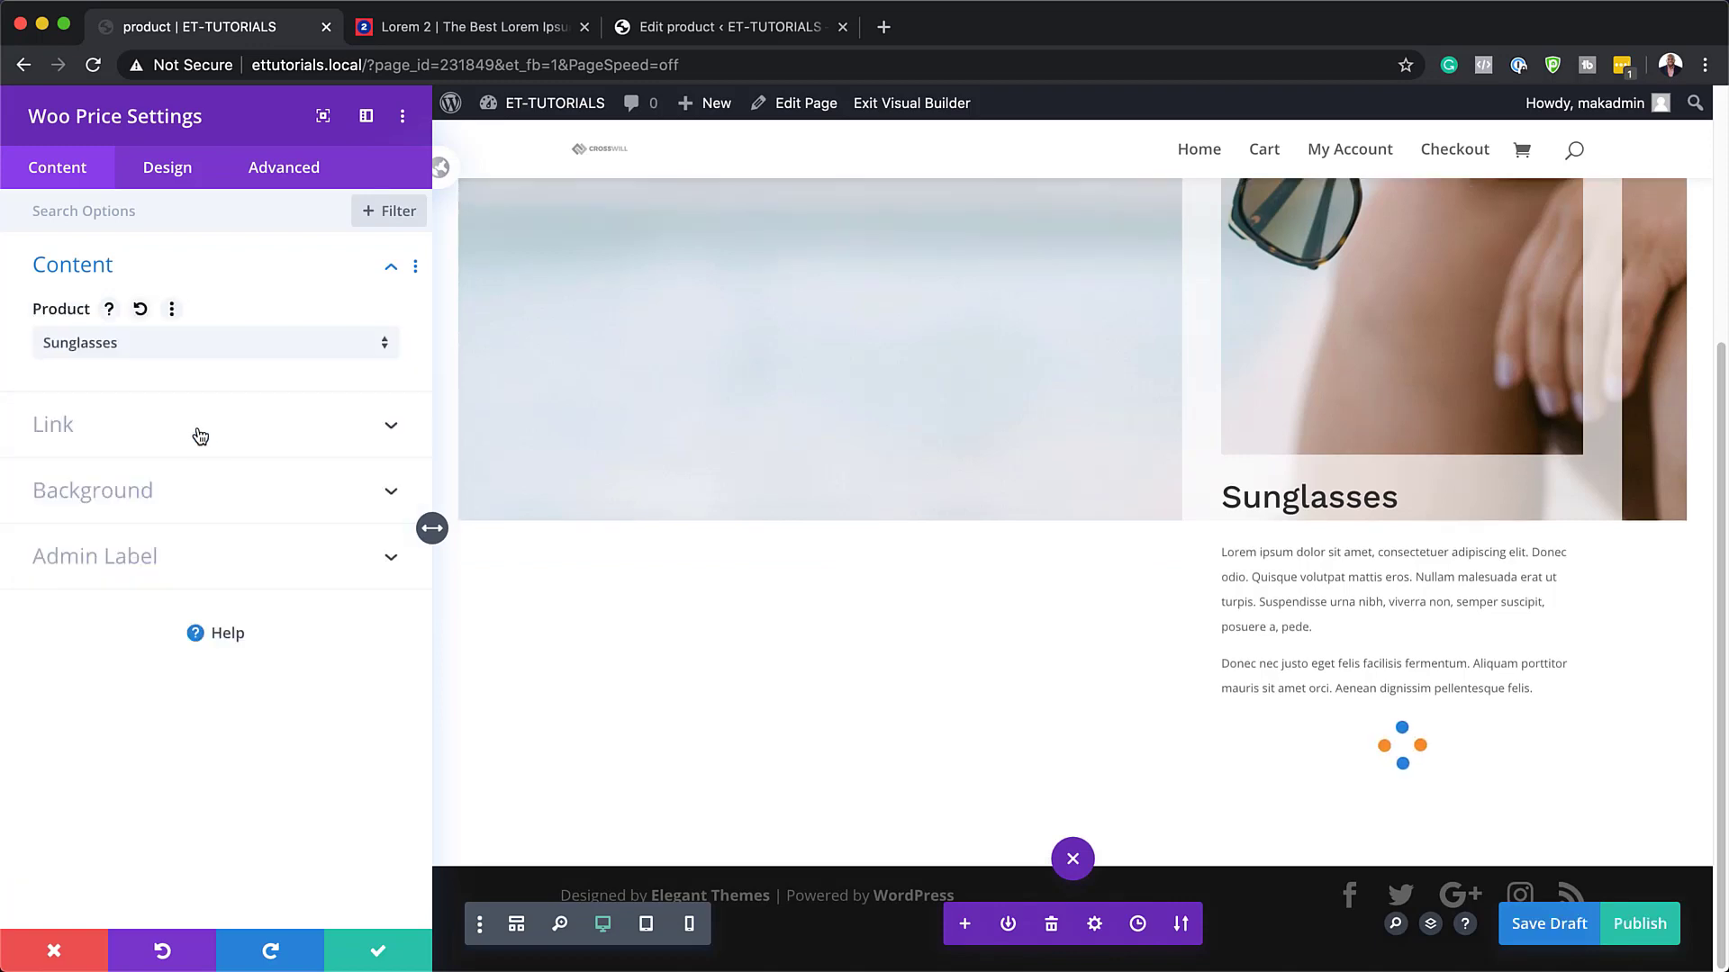
pyautogui.click(71, 489)
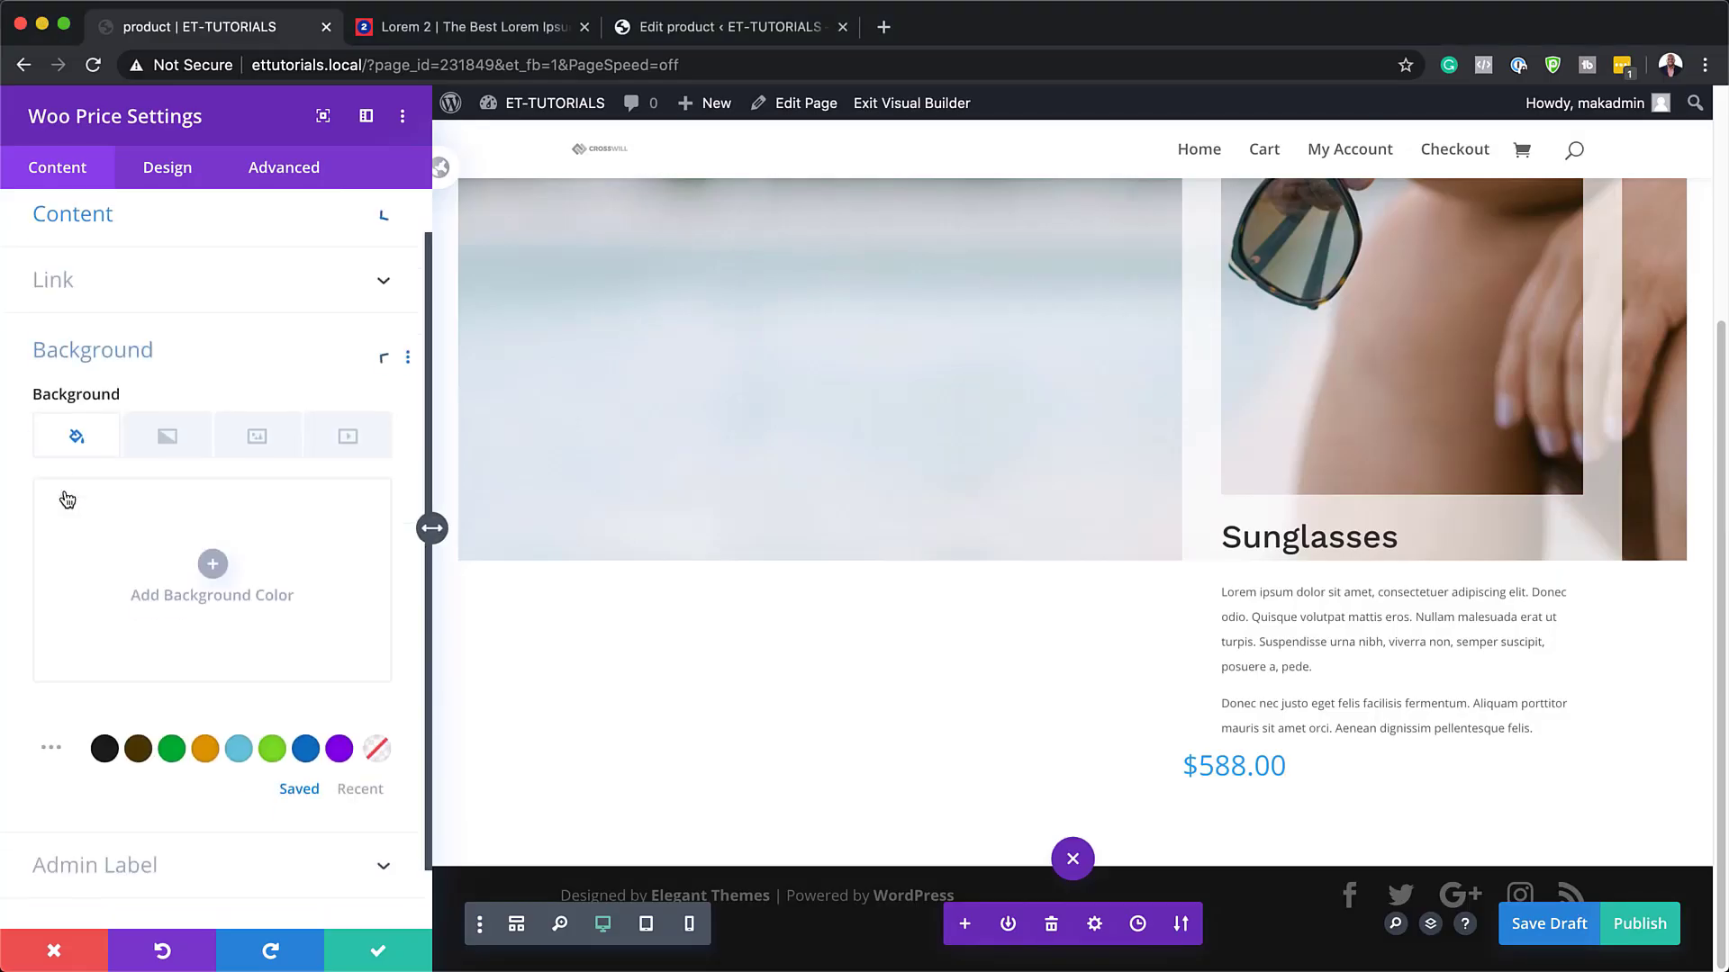
pyautogui.click(213, 532)
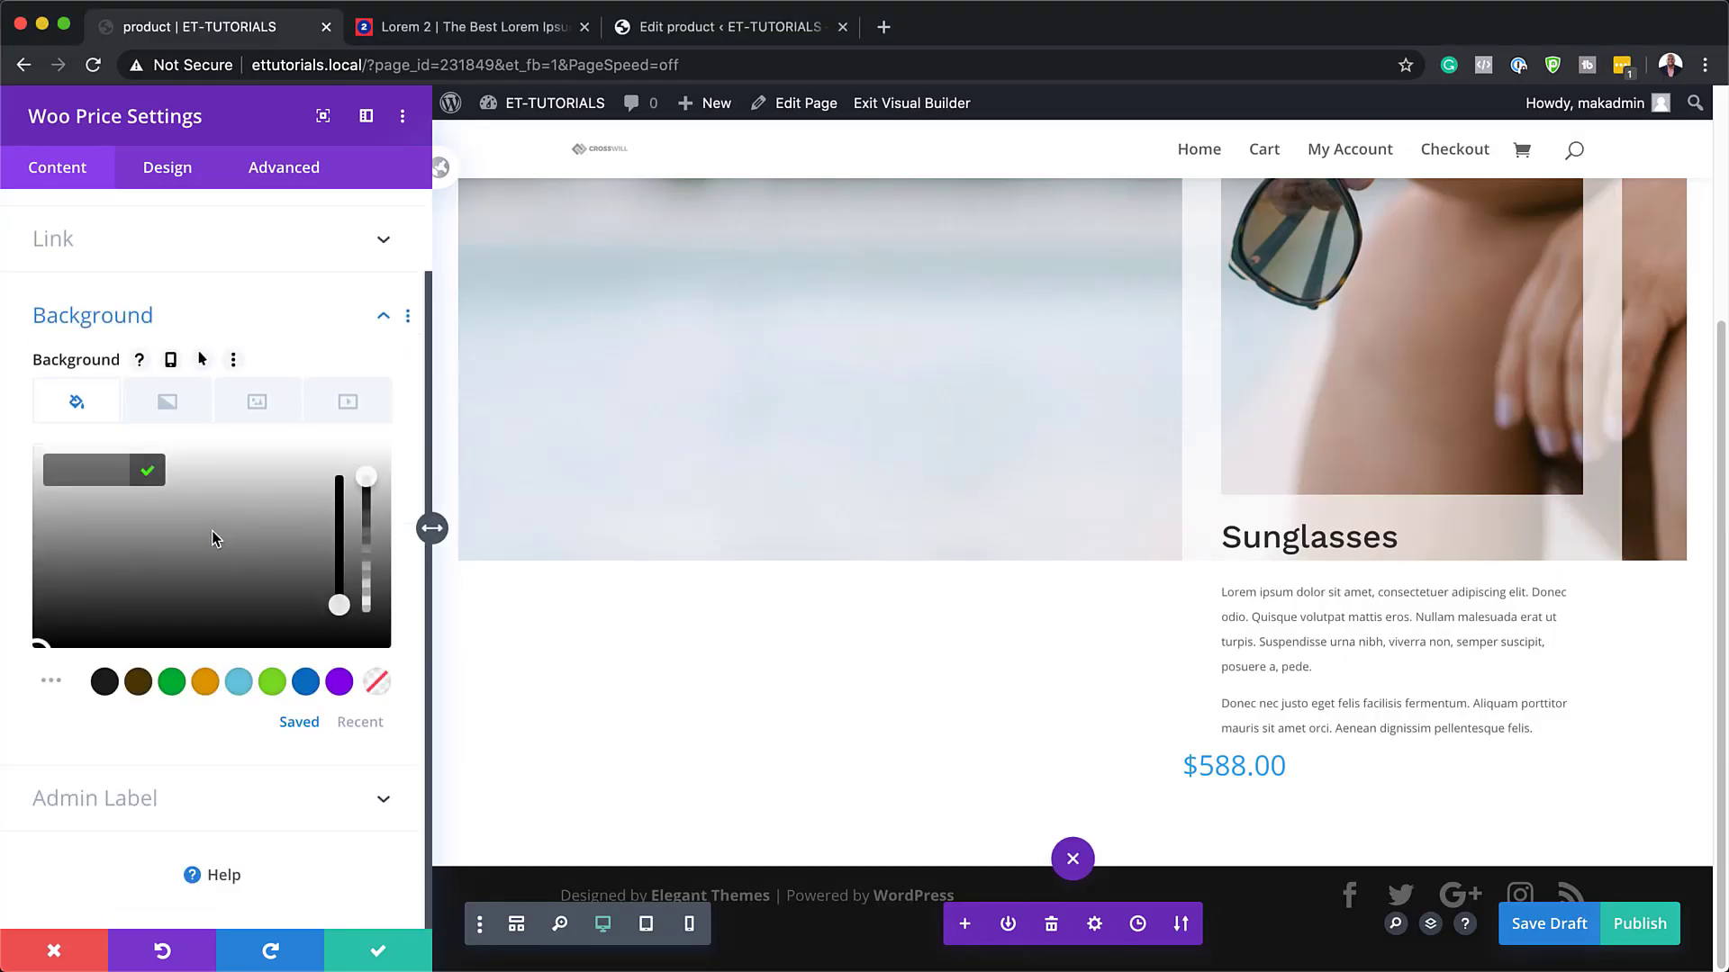
pyautogui.click(366, 556)
pyautogui.moveTo(95, 471); pyautogui.dragTo(151, 470)
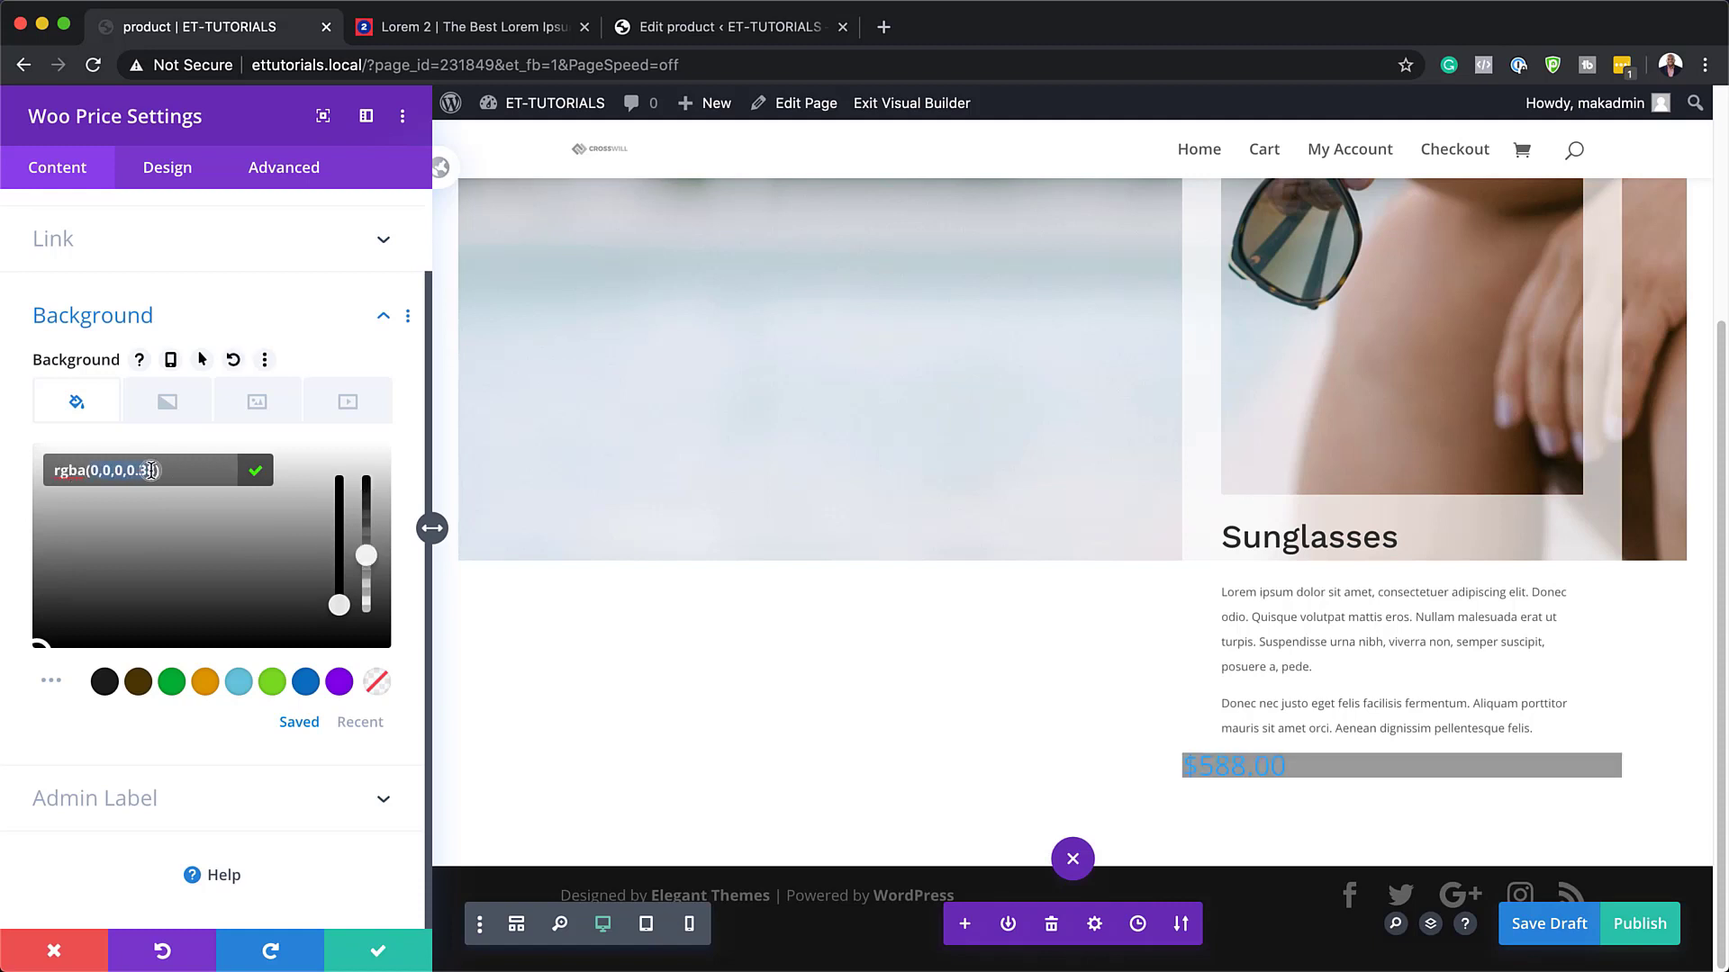
pyautogui.write('255,255,255,0.7')
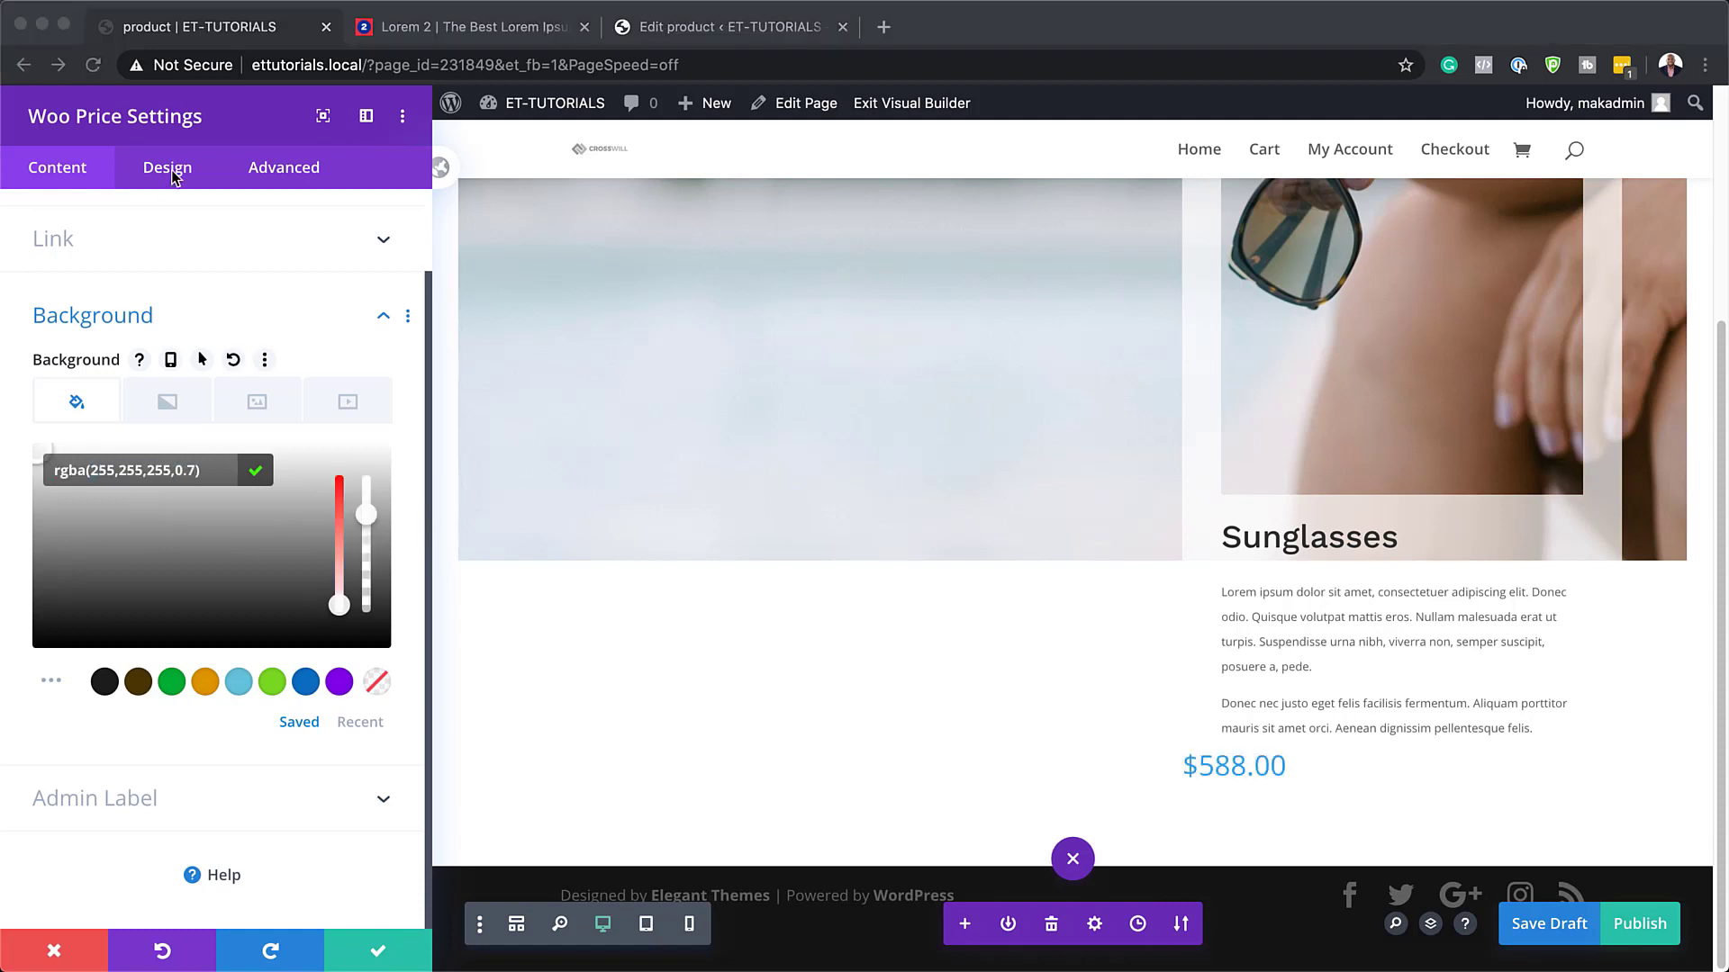
# - Set the Woo Price module's price font to Work Sans and its text color to #000000
pyautogui.click(171, 174)
pyautogui.click(123, 270)
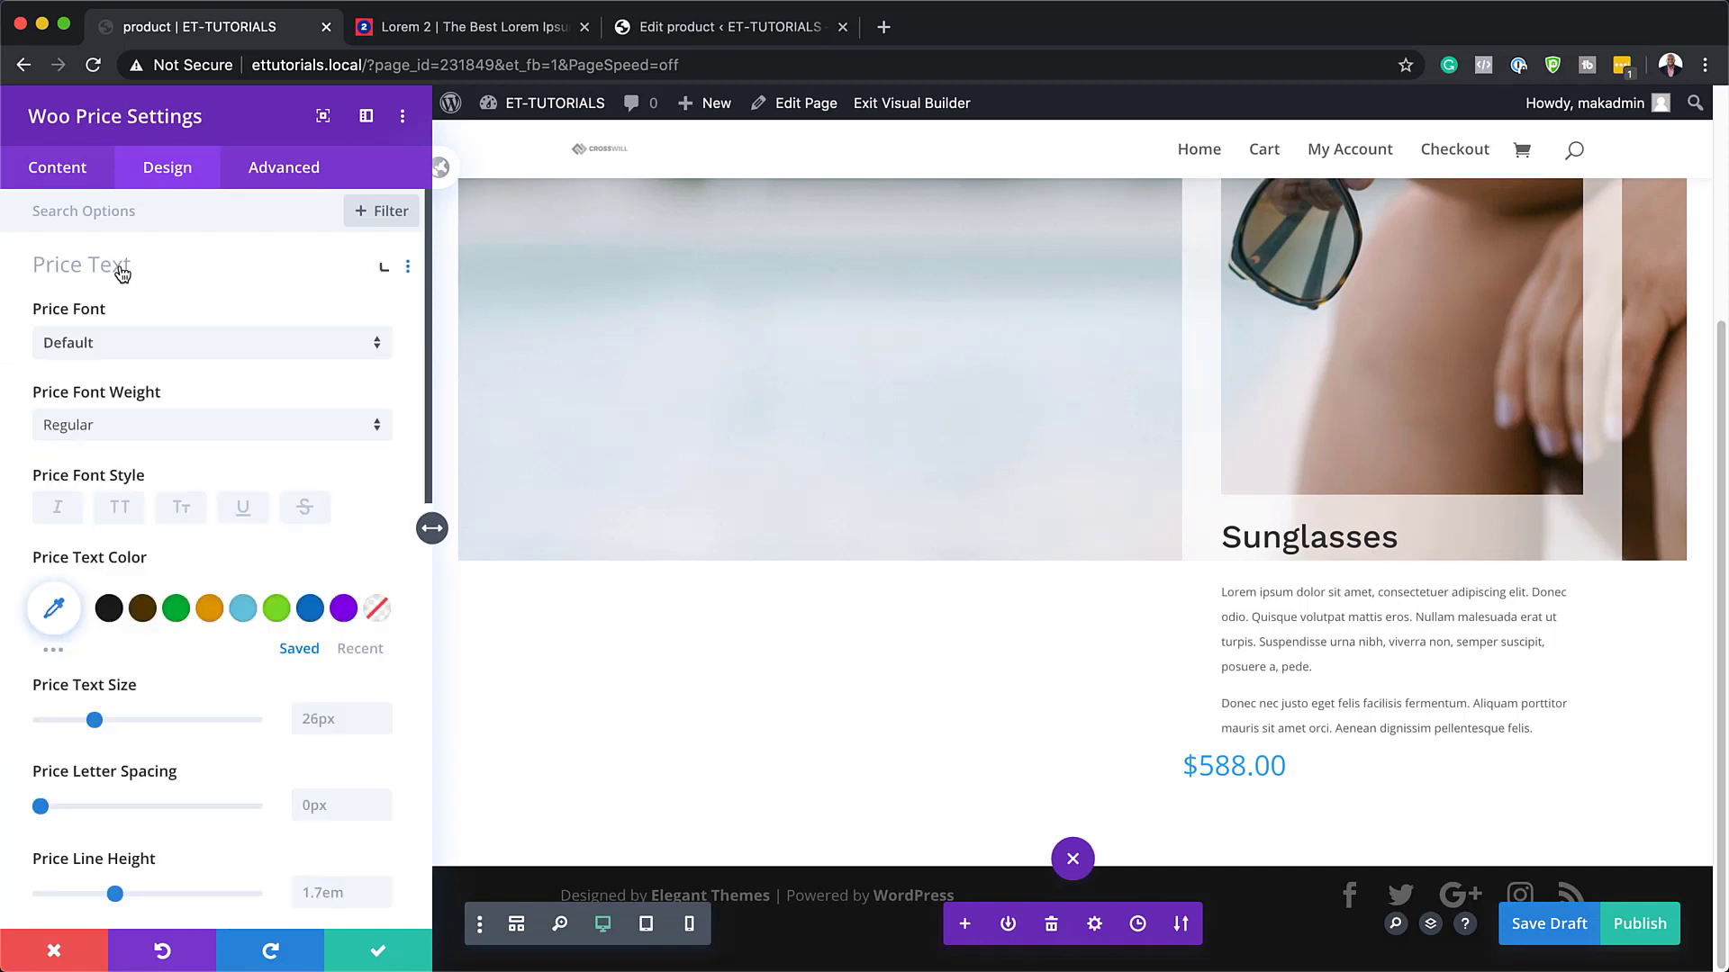
pyautogui.click(121, 351)
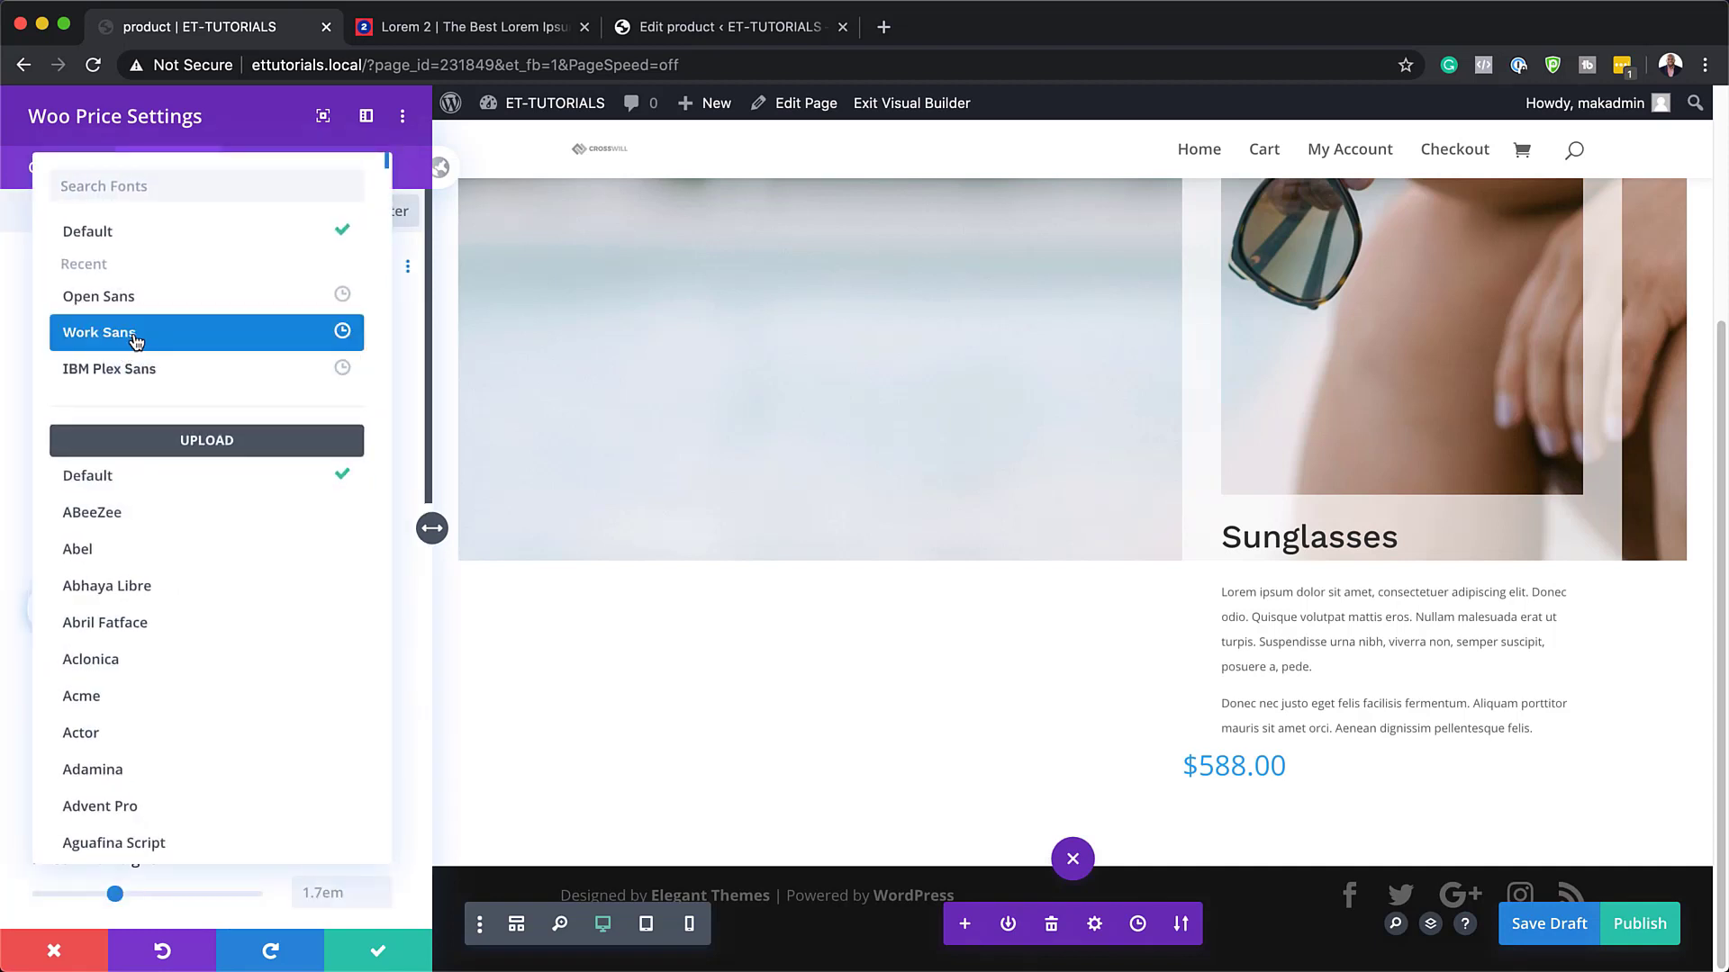
pyautogui.click(135, 340)
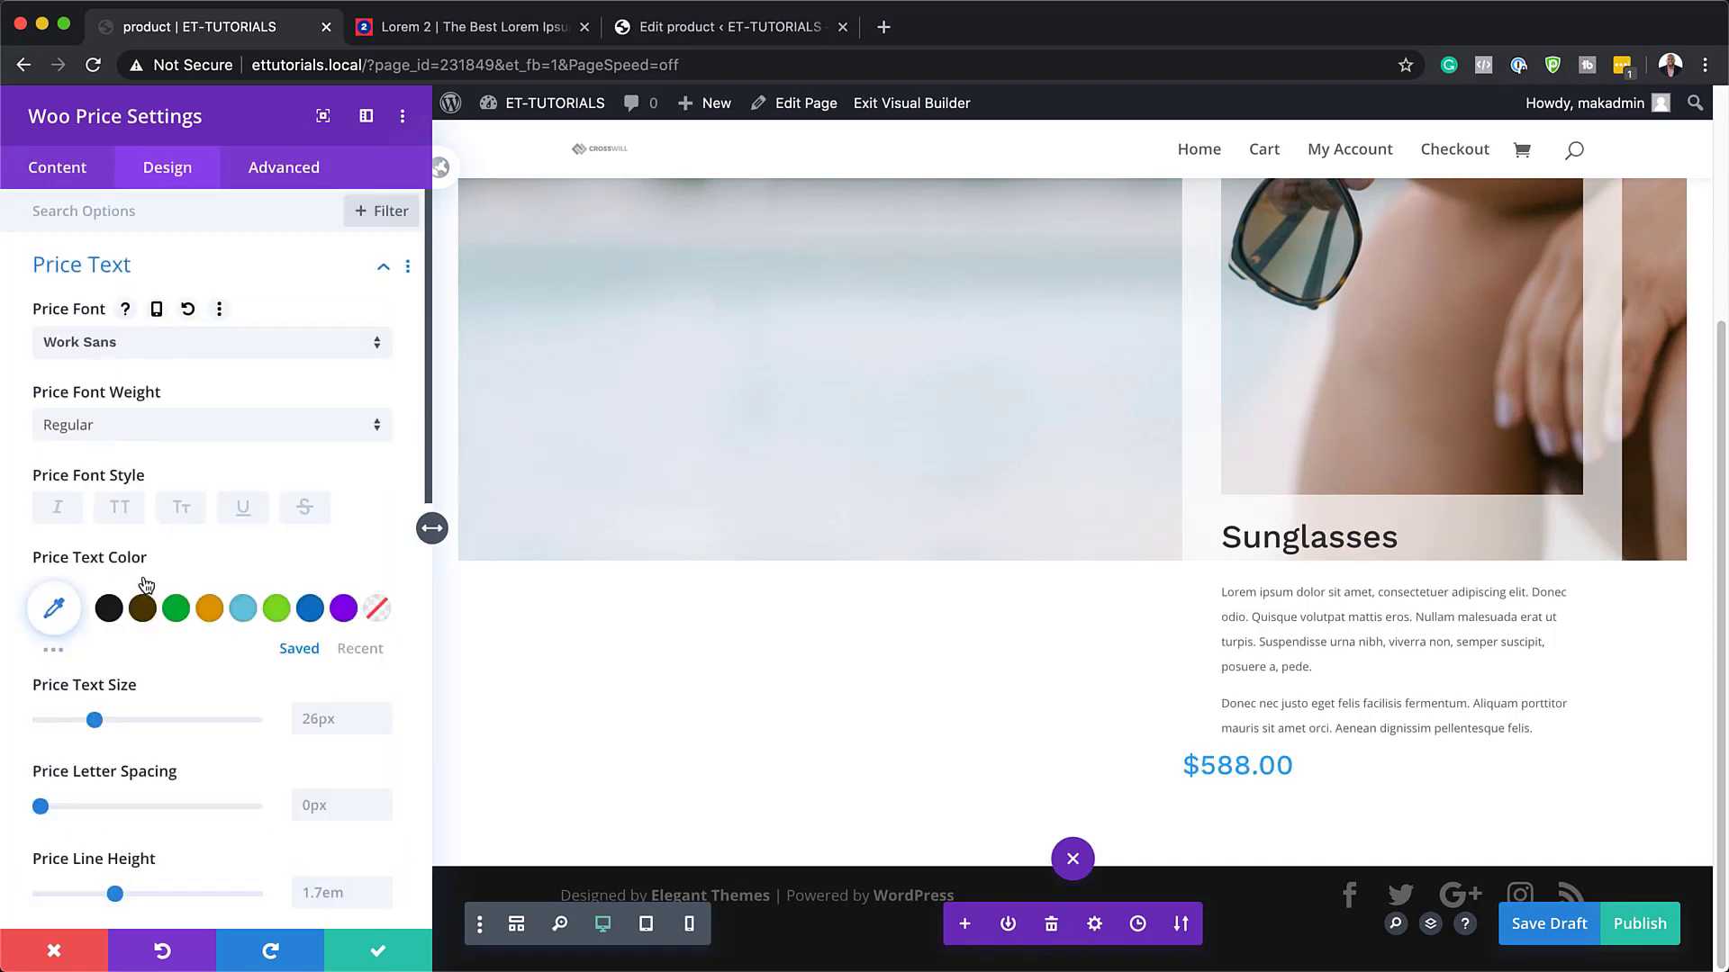
pyautogui.click(57, 612)
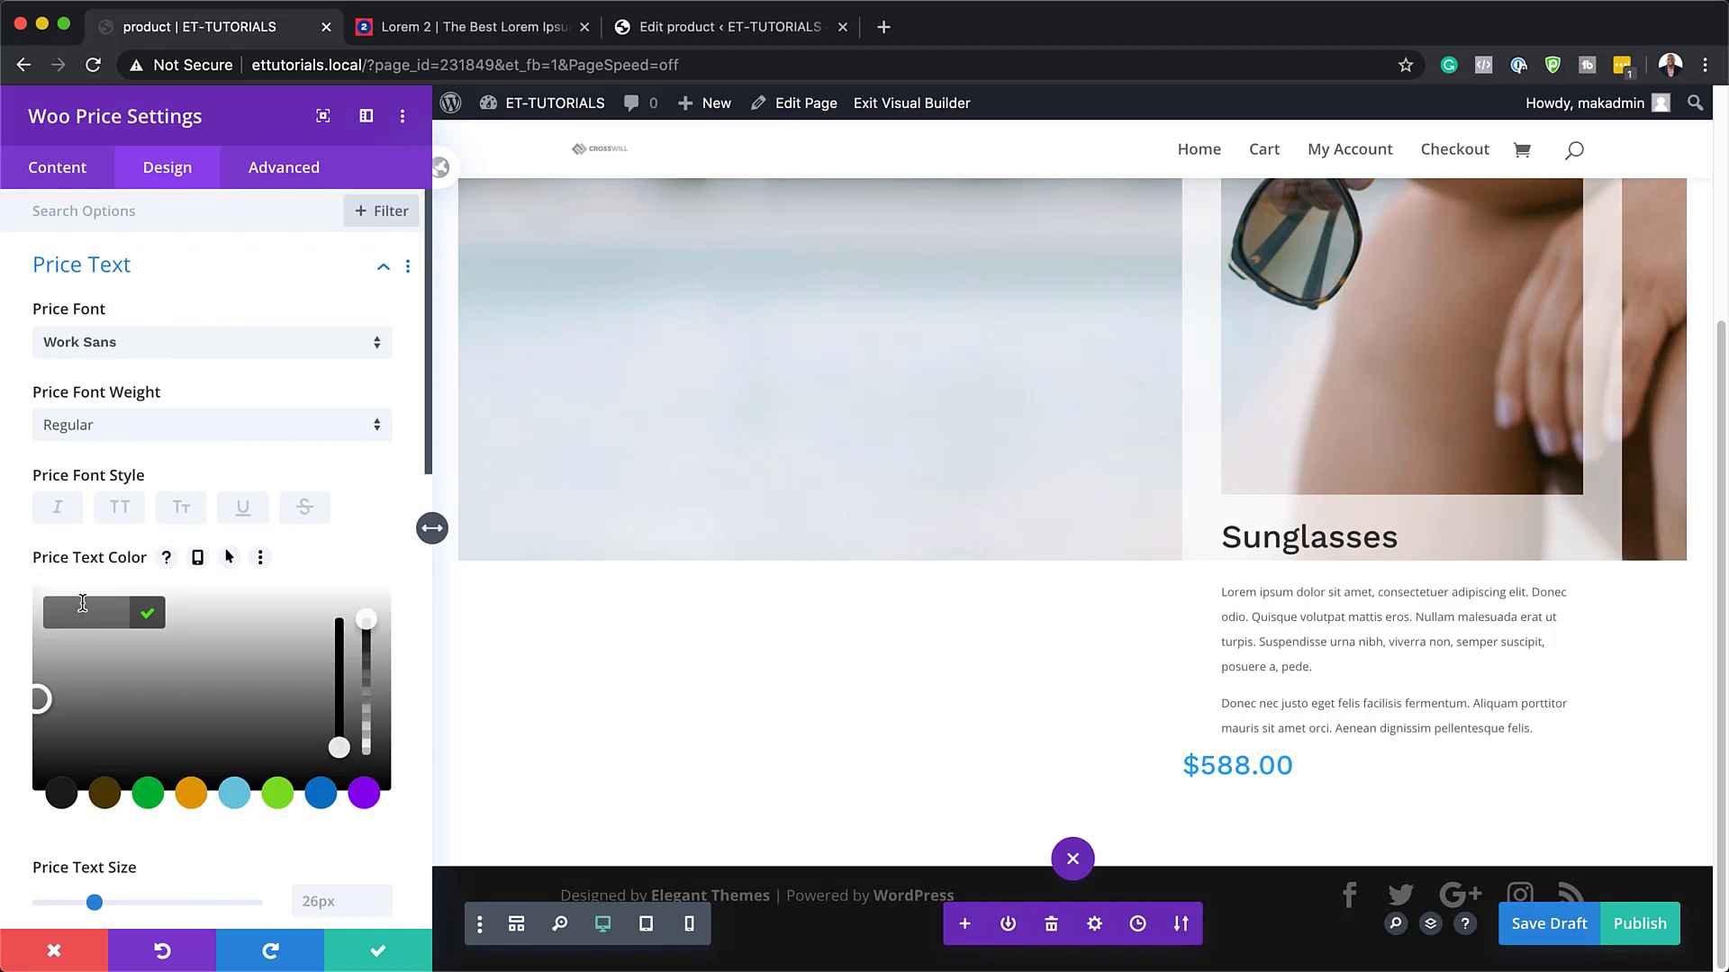
pyautogui.write('#000000')
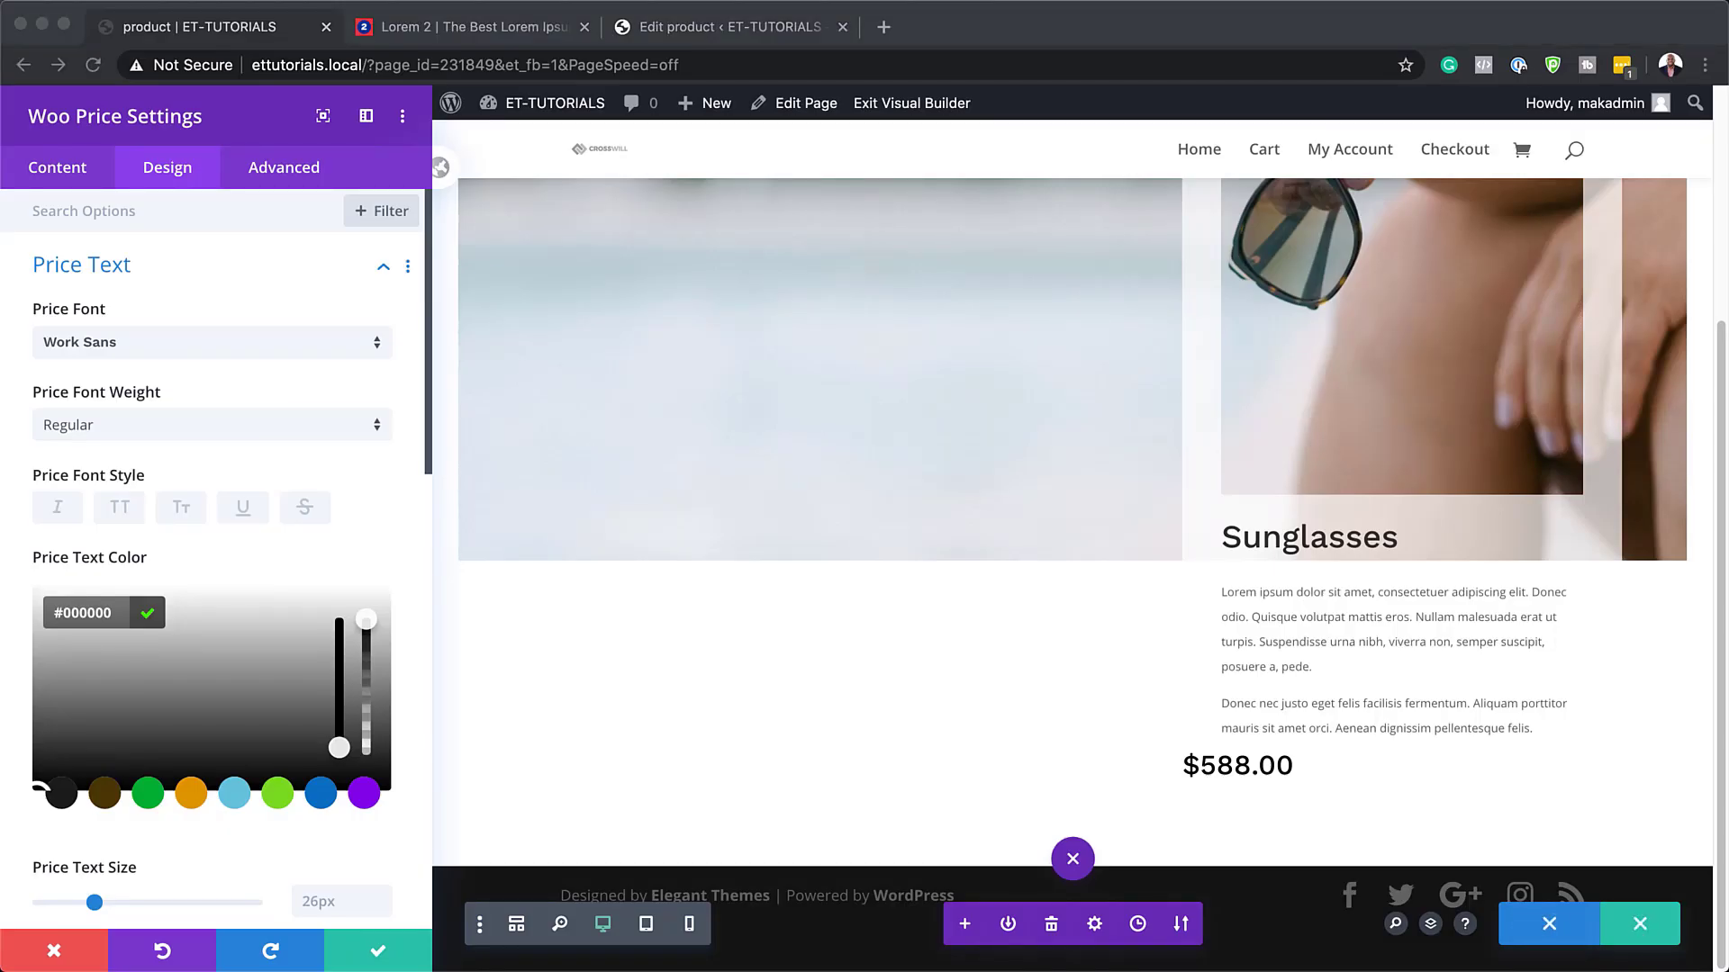
# - Set the Woo Price module's price text size to 2vw
pyautogui.scroll(-3, 328, 711)
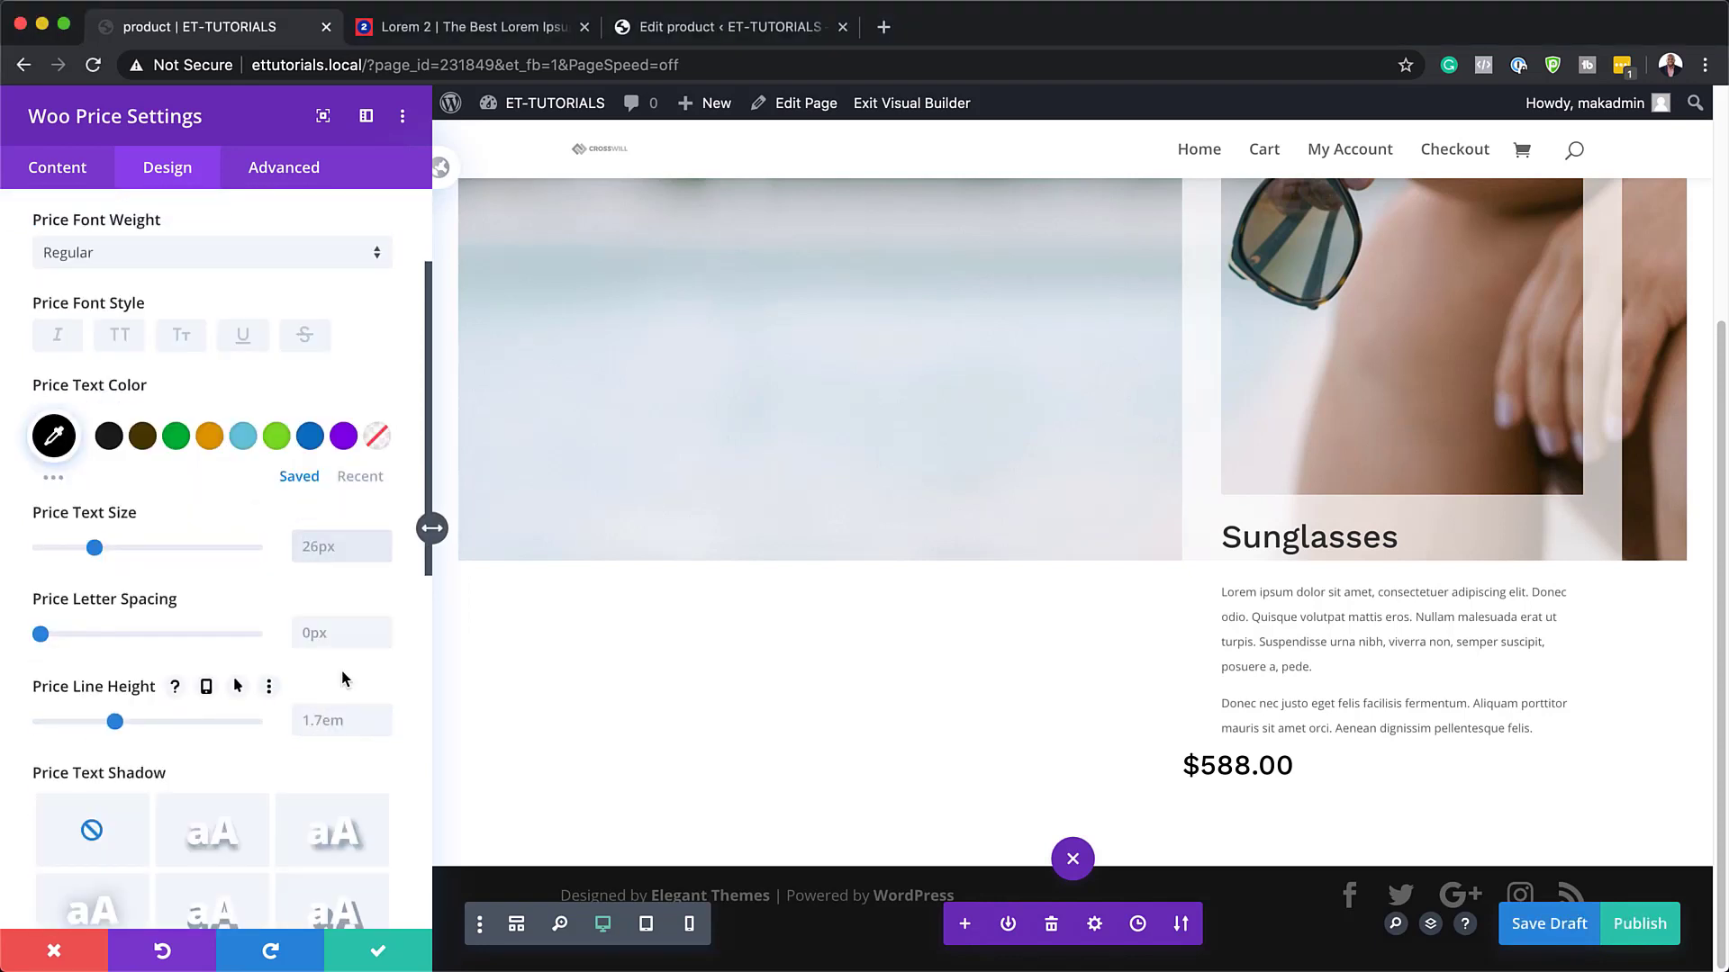
pyautogui.click(340, 547)
pyautogui.write('2vw')
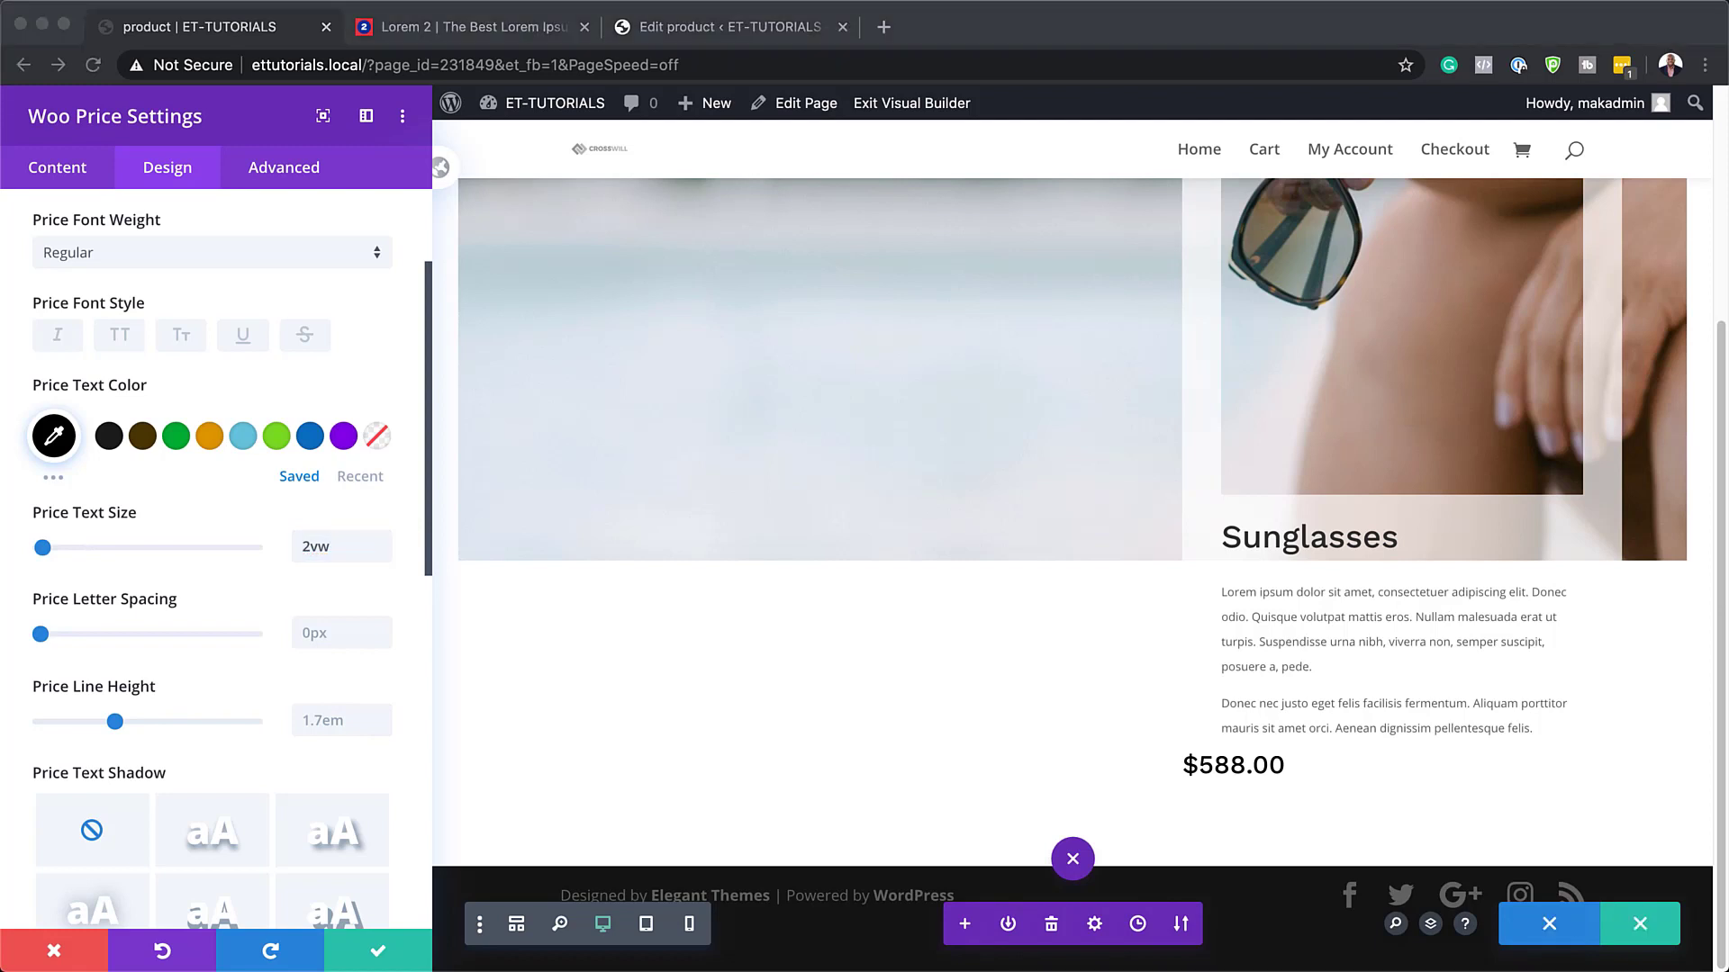
# - Give the Woo Price module 2vw top and bottom padding and 3vw left and right padding, and save the module
pyautogui.scroll(-10, 193, 594)
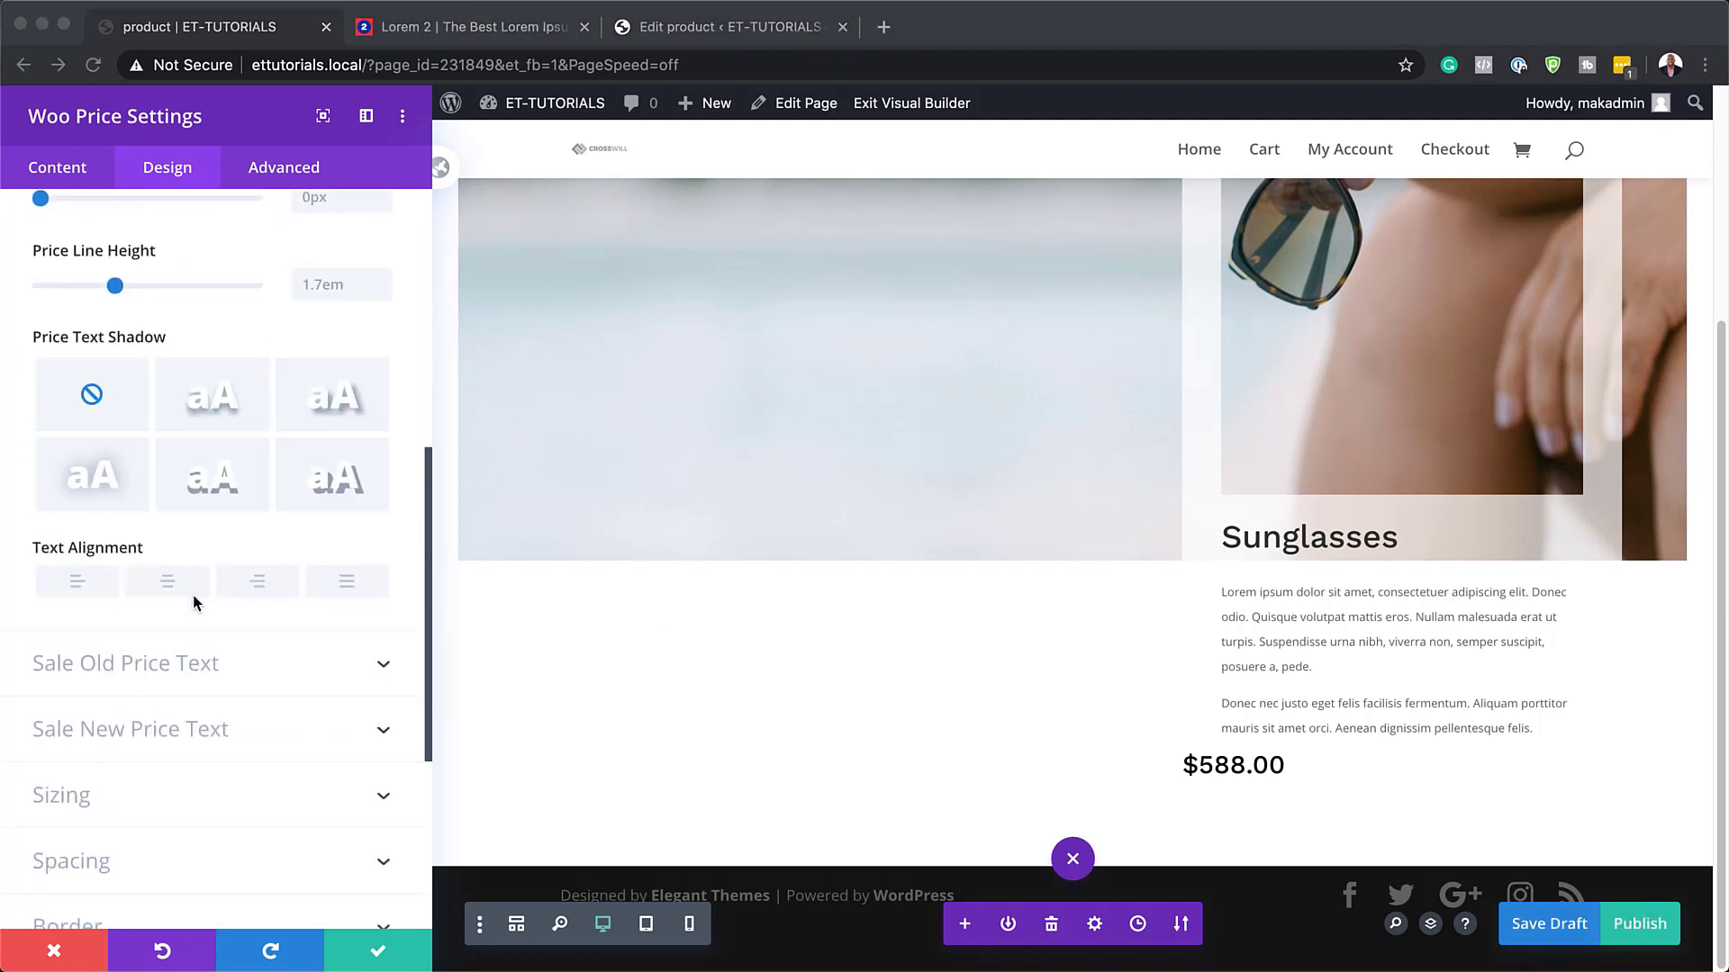
pyautogui.click(67, 703)
pyautogui.click(54, 431)
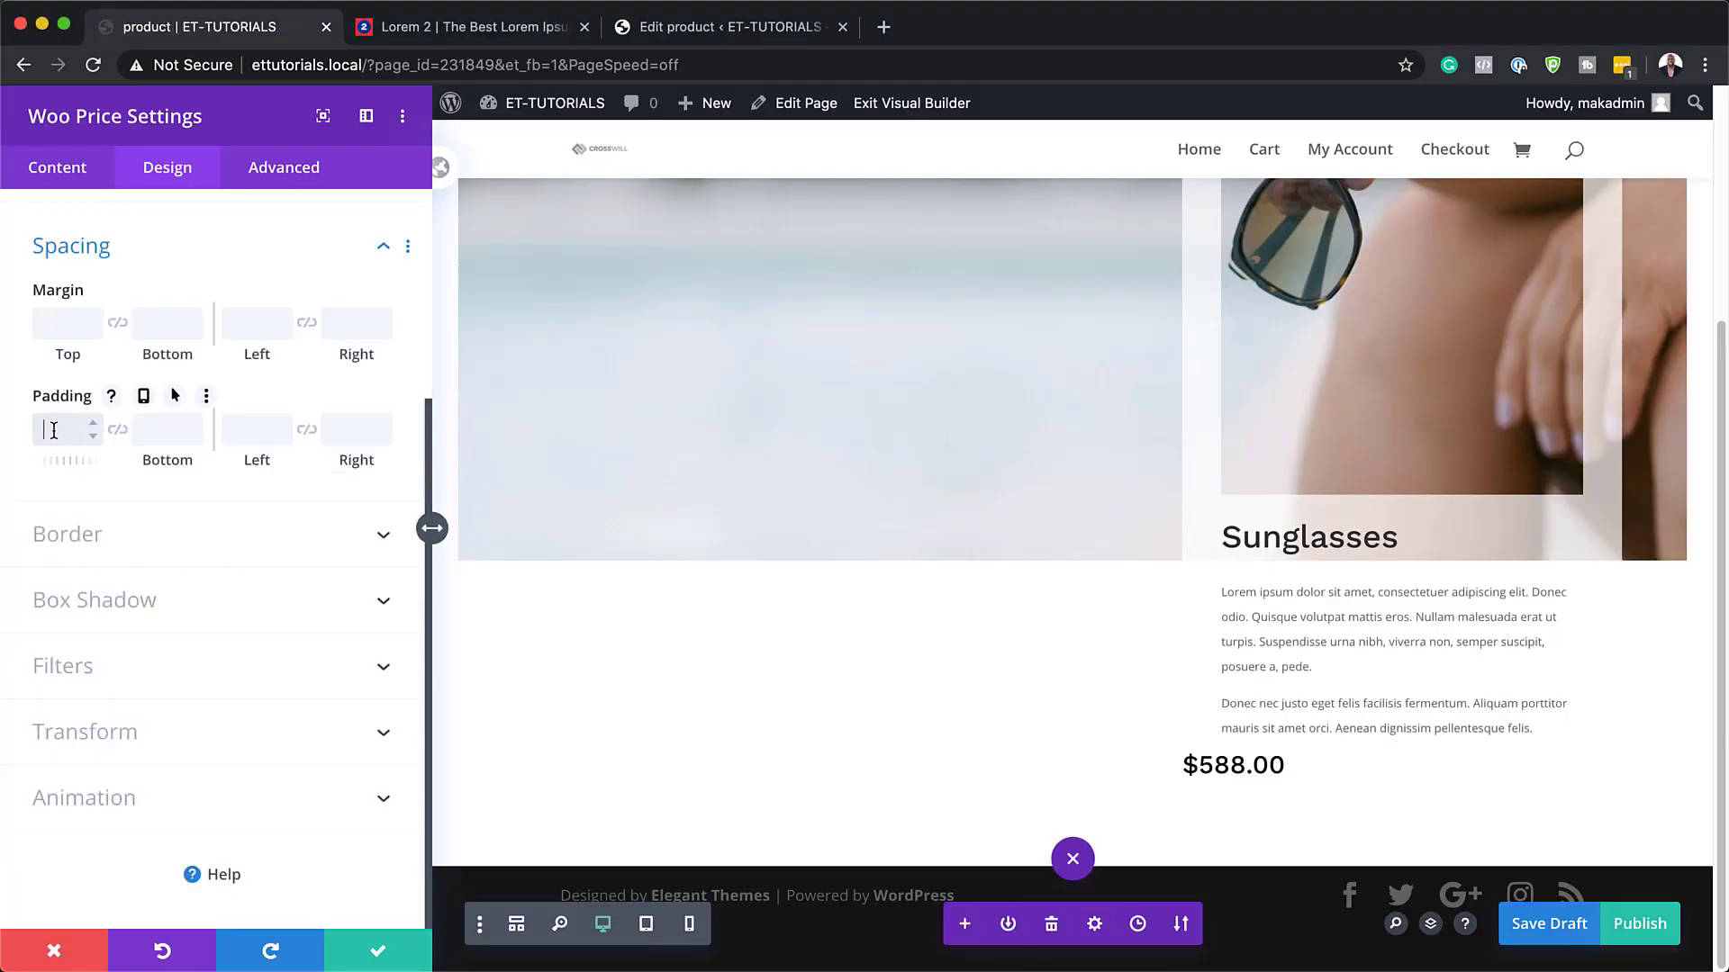
pyautogui.write('2vw')
pyautogui.click(120, 432)
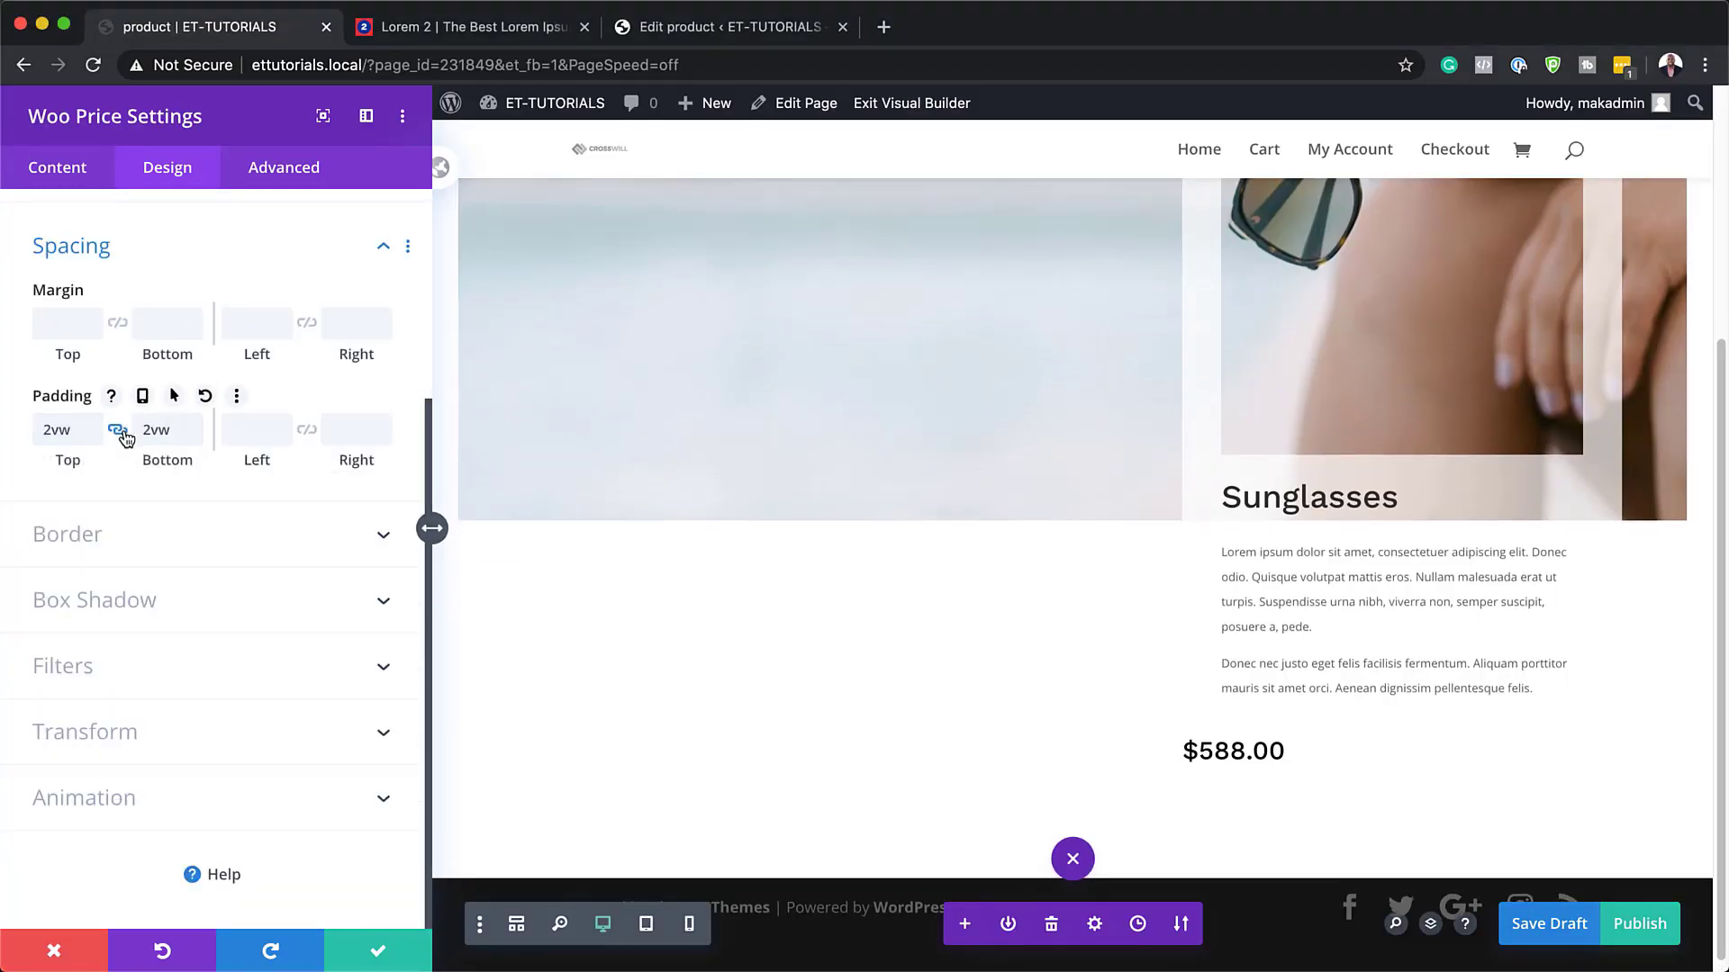
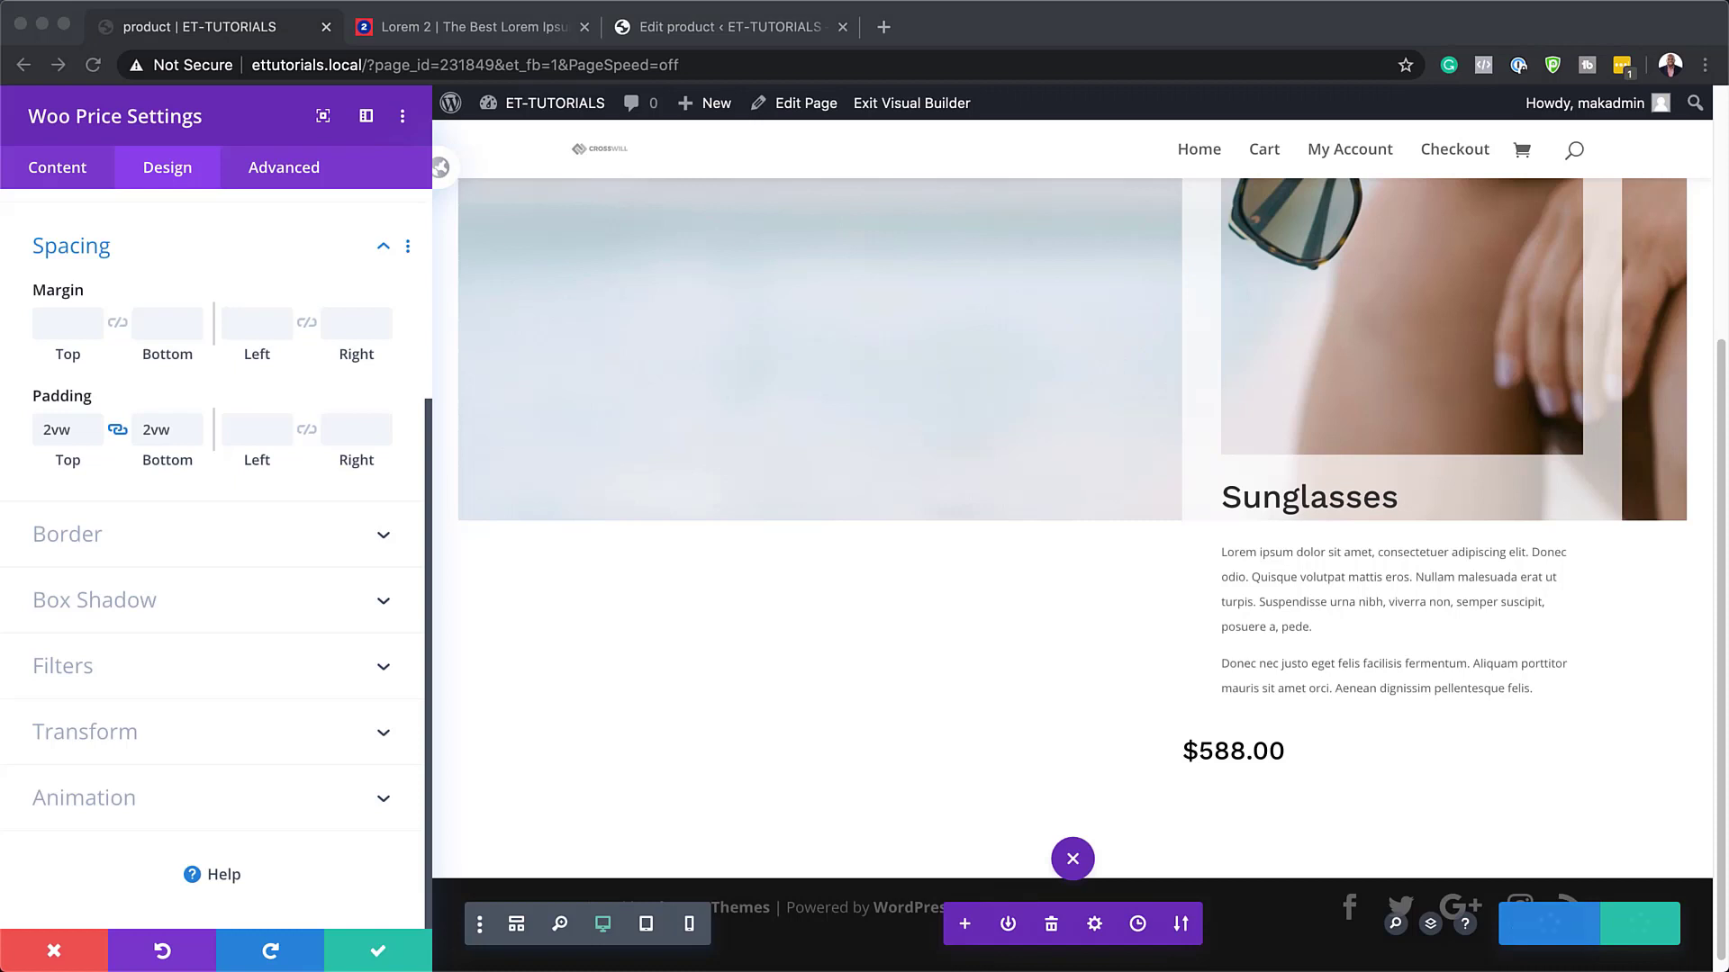
pyautogui.click(615, 549)
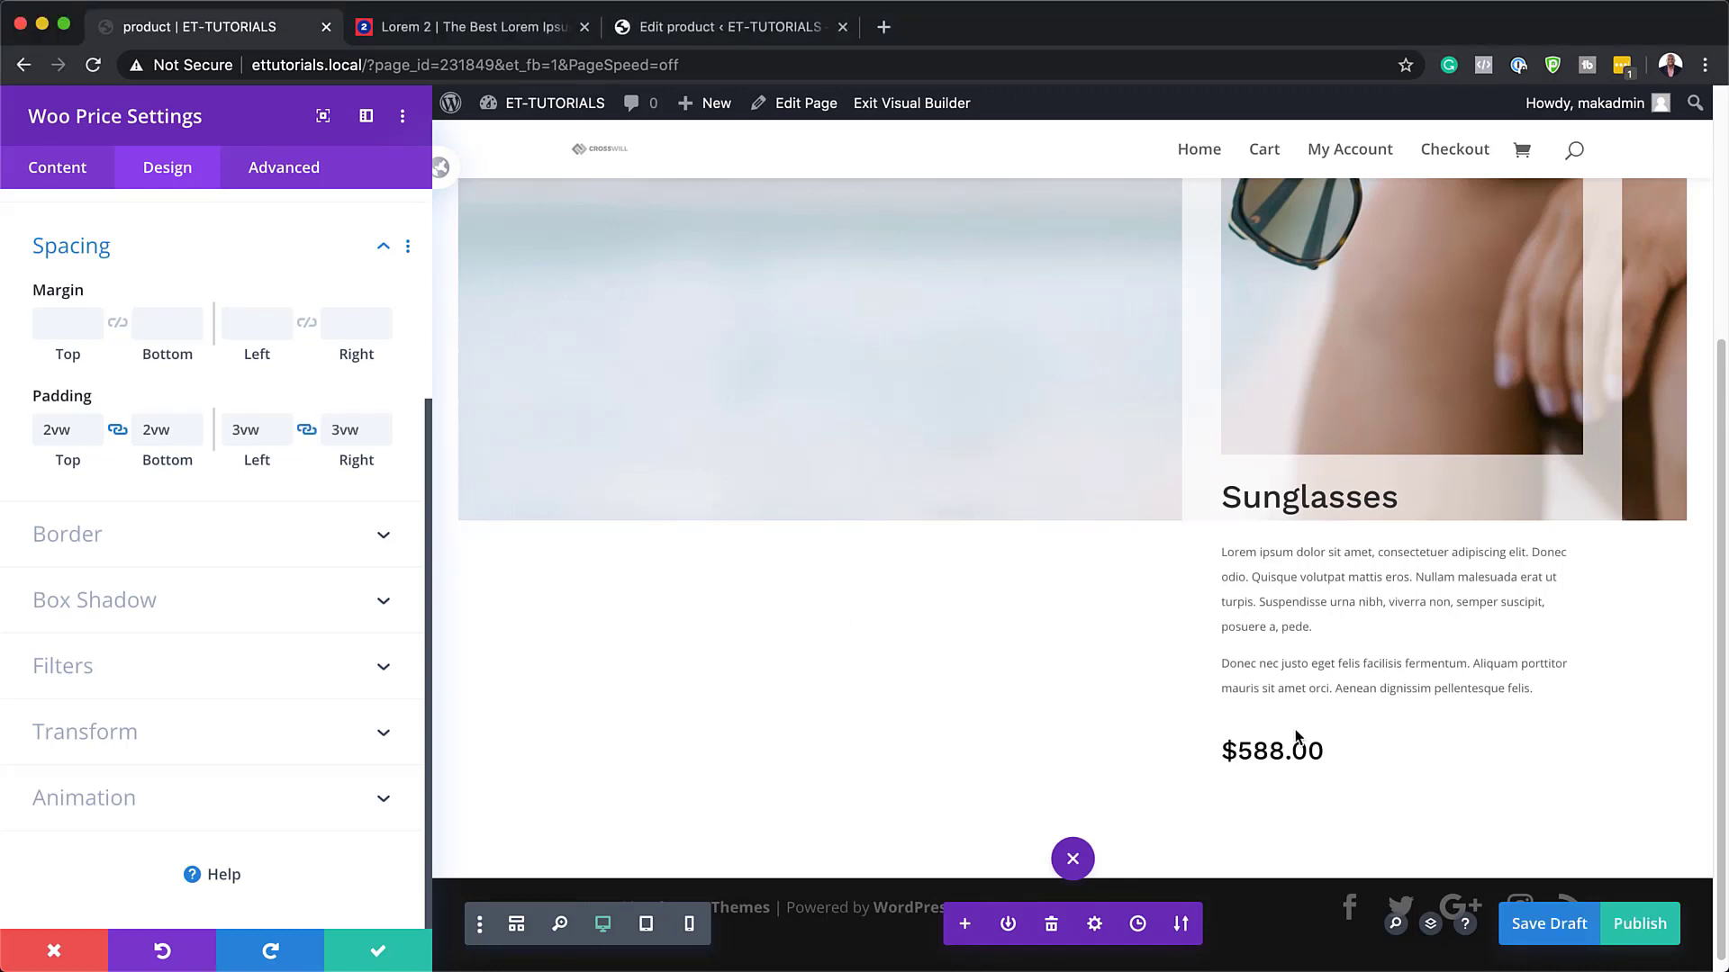
pyautogui.click(376, 956)
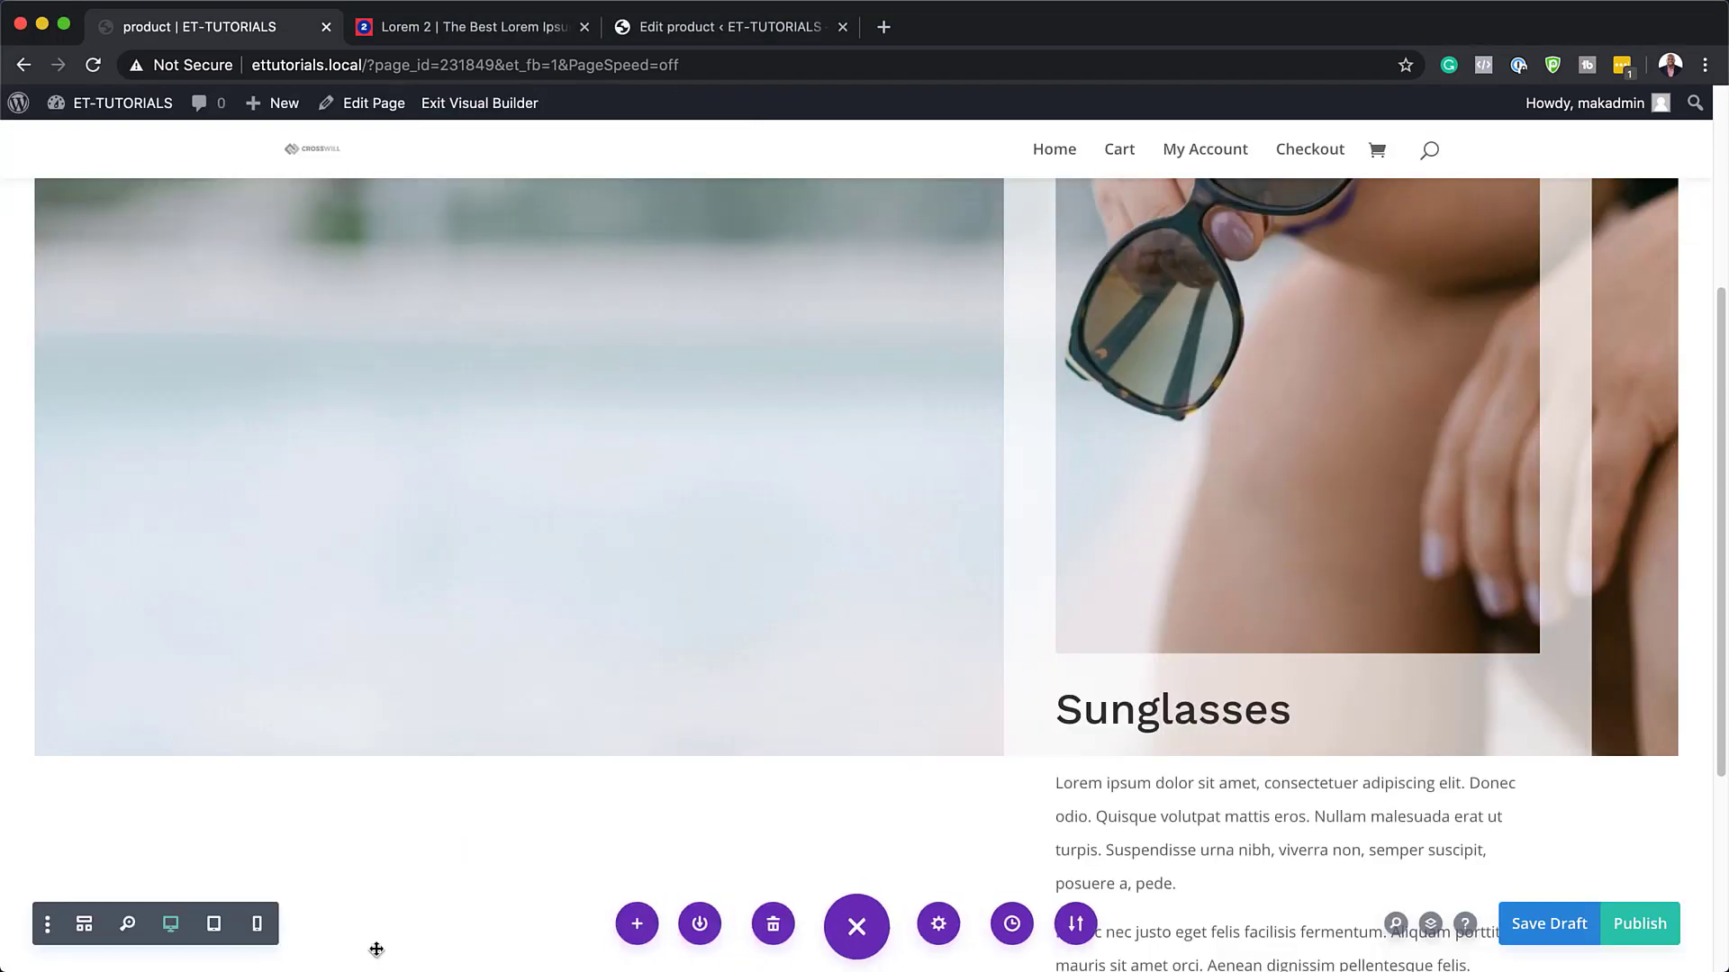
# - Insert a Woo Add To Cart module below the product price
pyautogui.scroll(-4, 1332, 797)
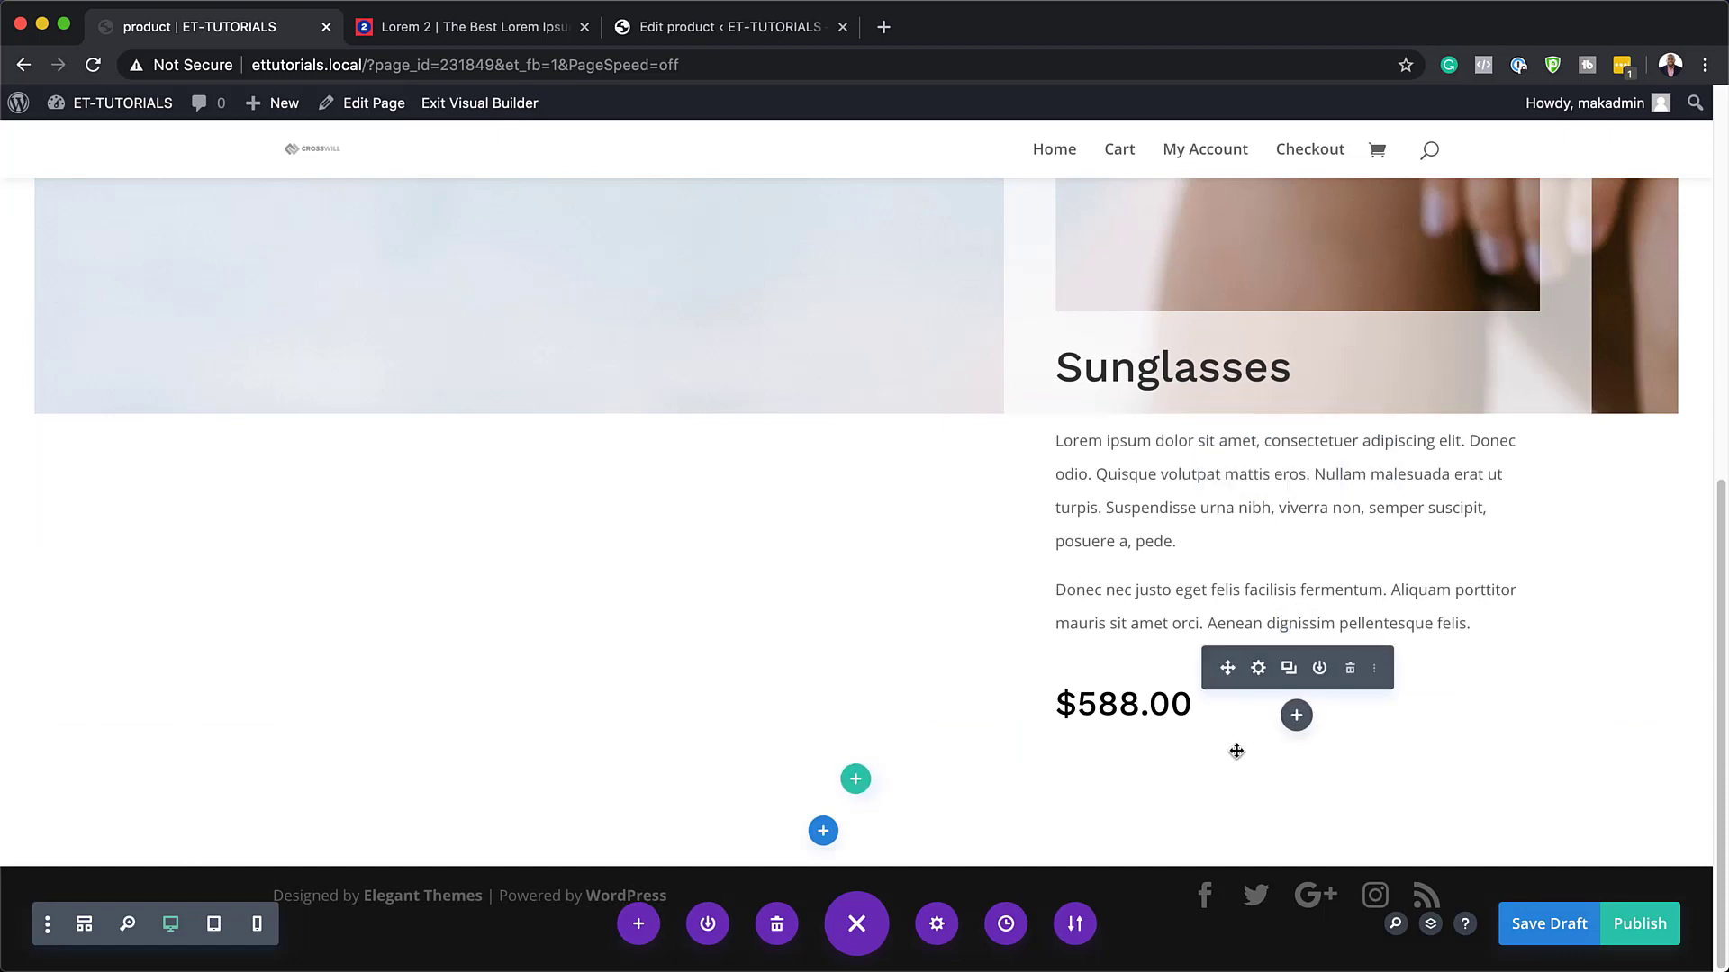
pyautogui.click(1297, 715)
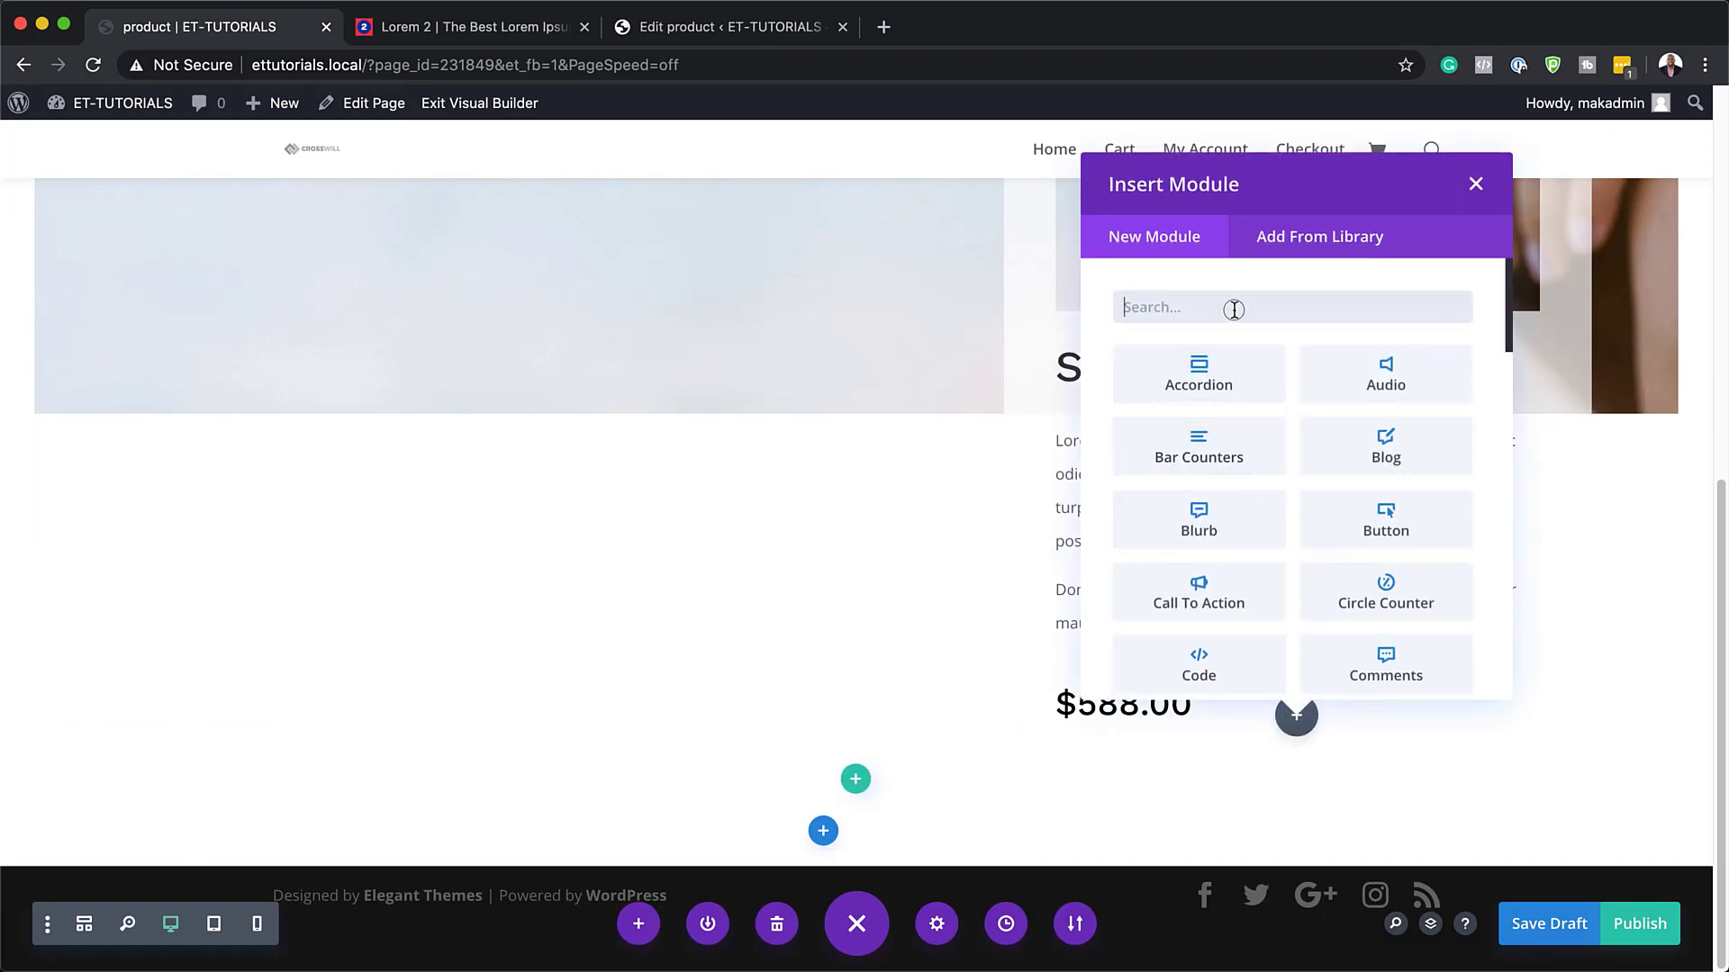
pyautogui.write('add')
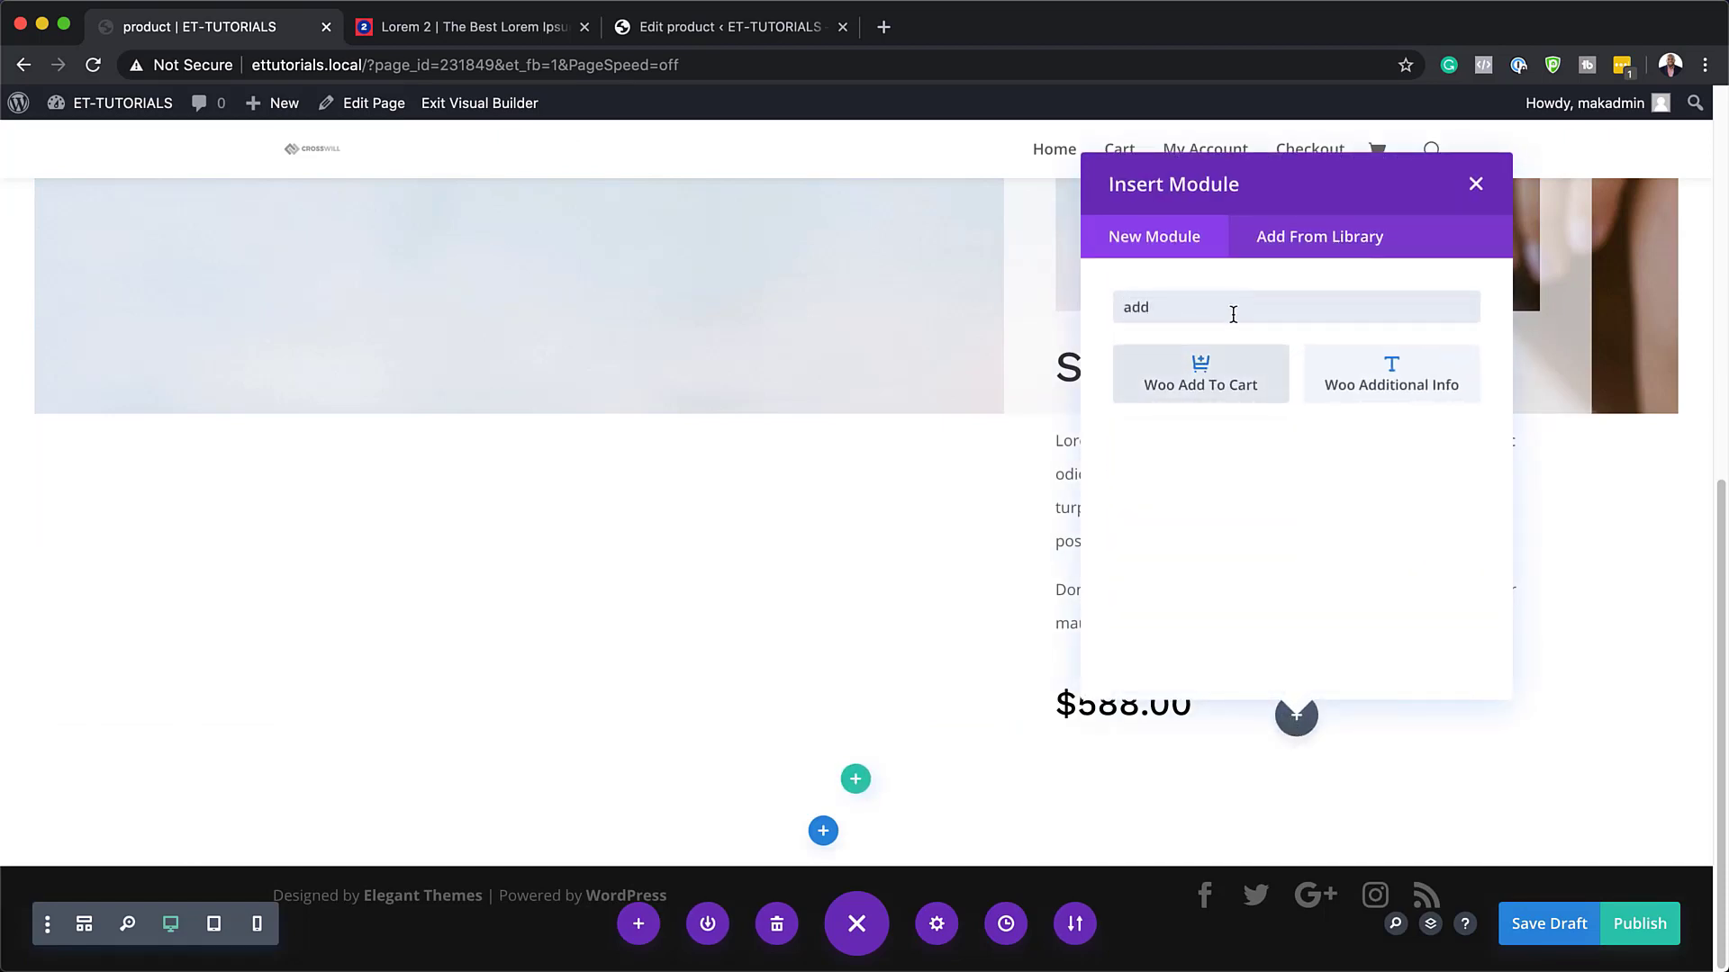
pyautogui.click(1235, 390)
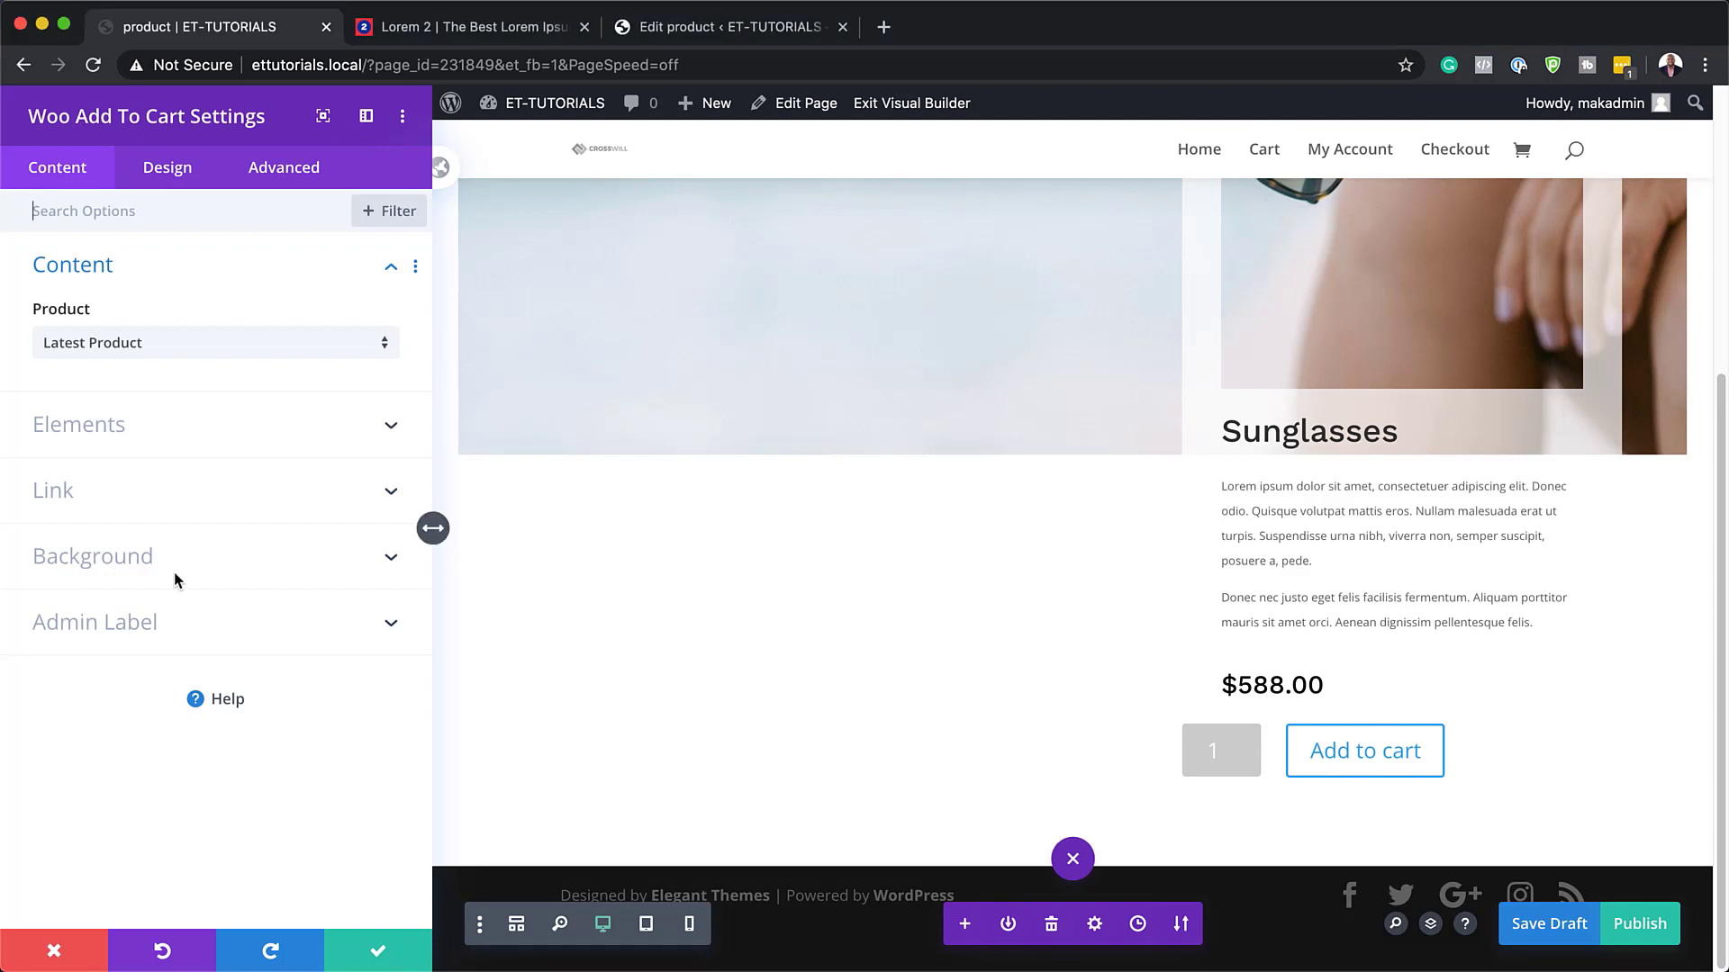
# - Set the Woo Add To Cart module's background color to rgba(255,255,255,0.7)
pyautogui.click(148, 564)
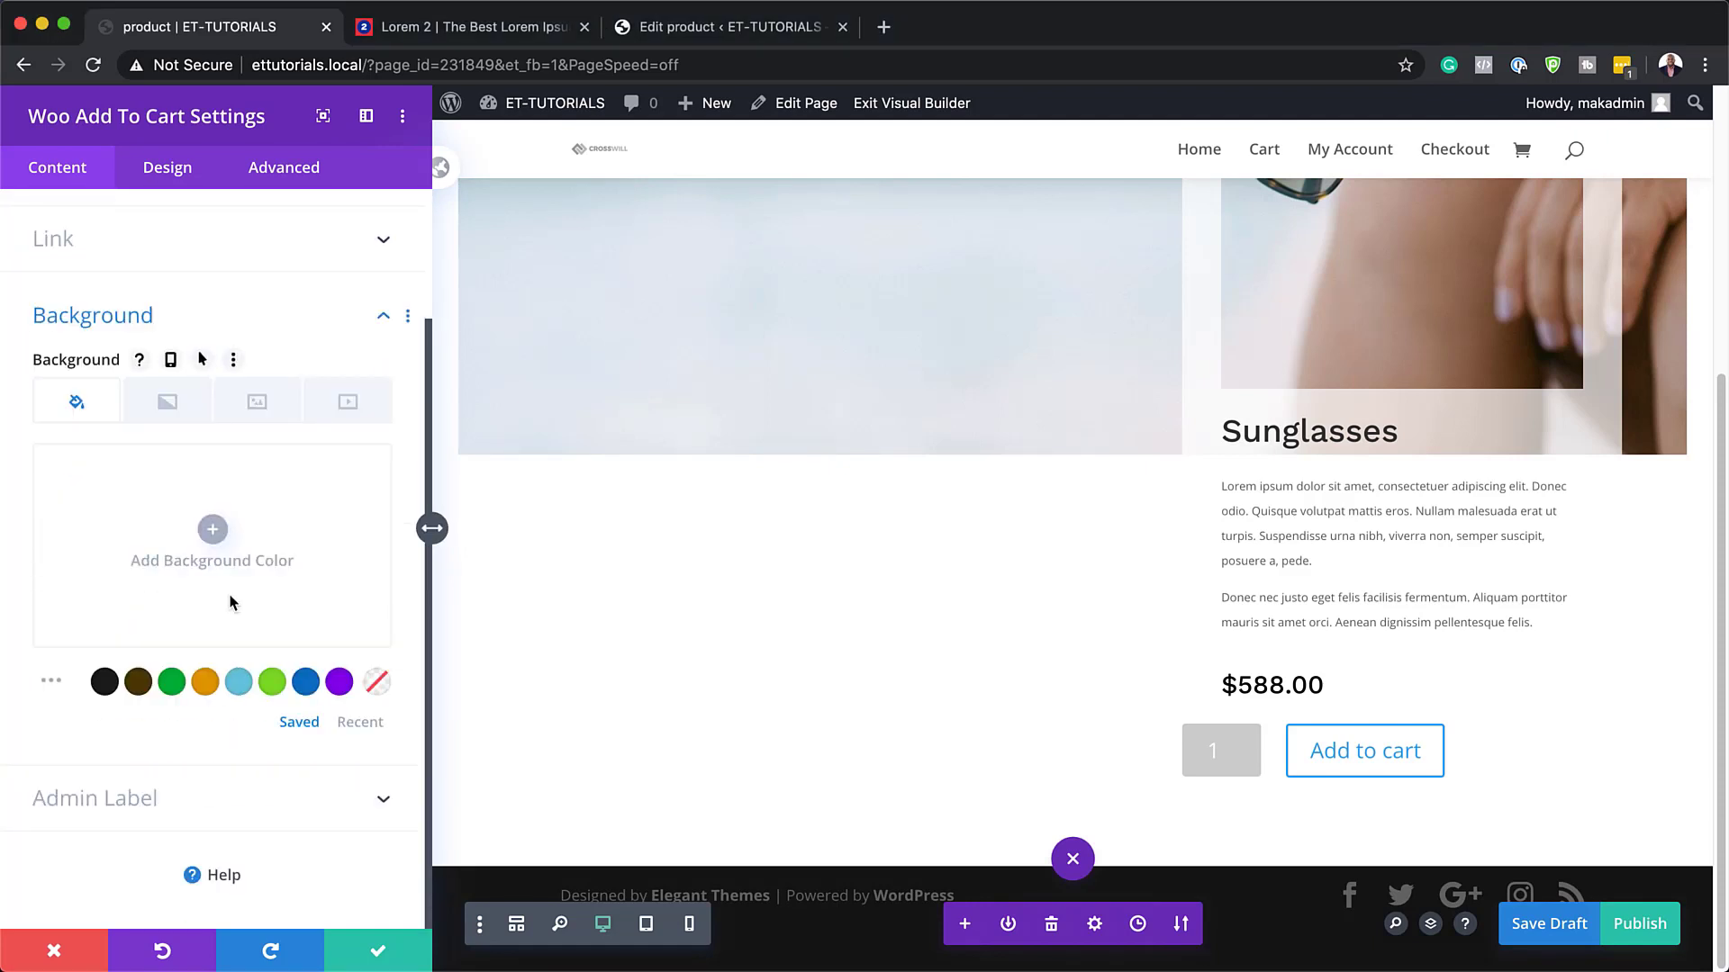
pyautogui.click(213, 529)
pyautogui.moveTo(367, 487); pyautogui.dragTo(366, 557)
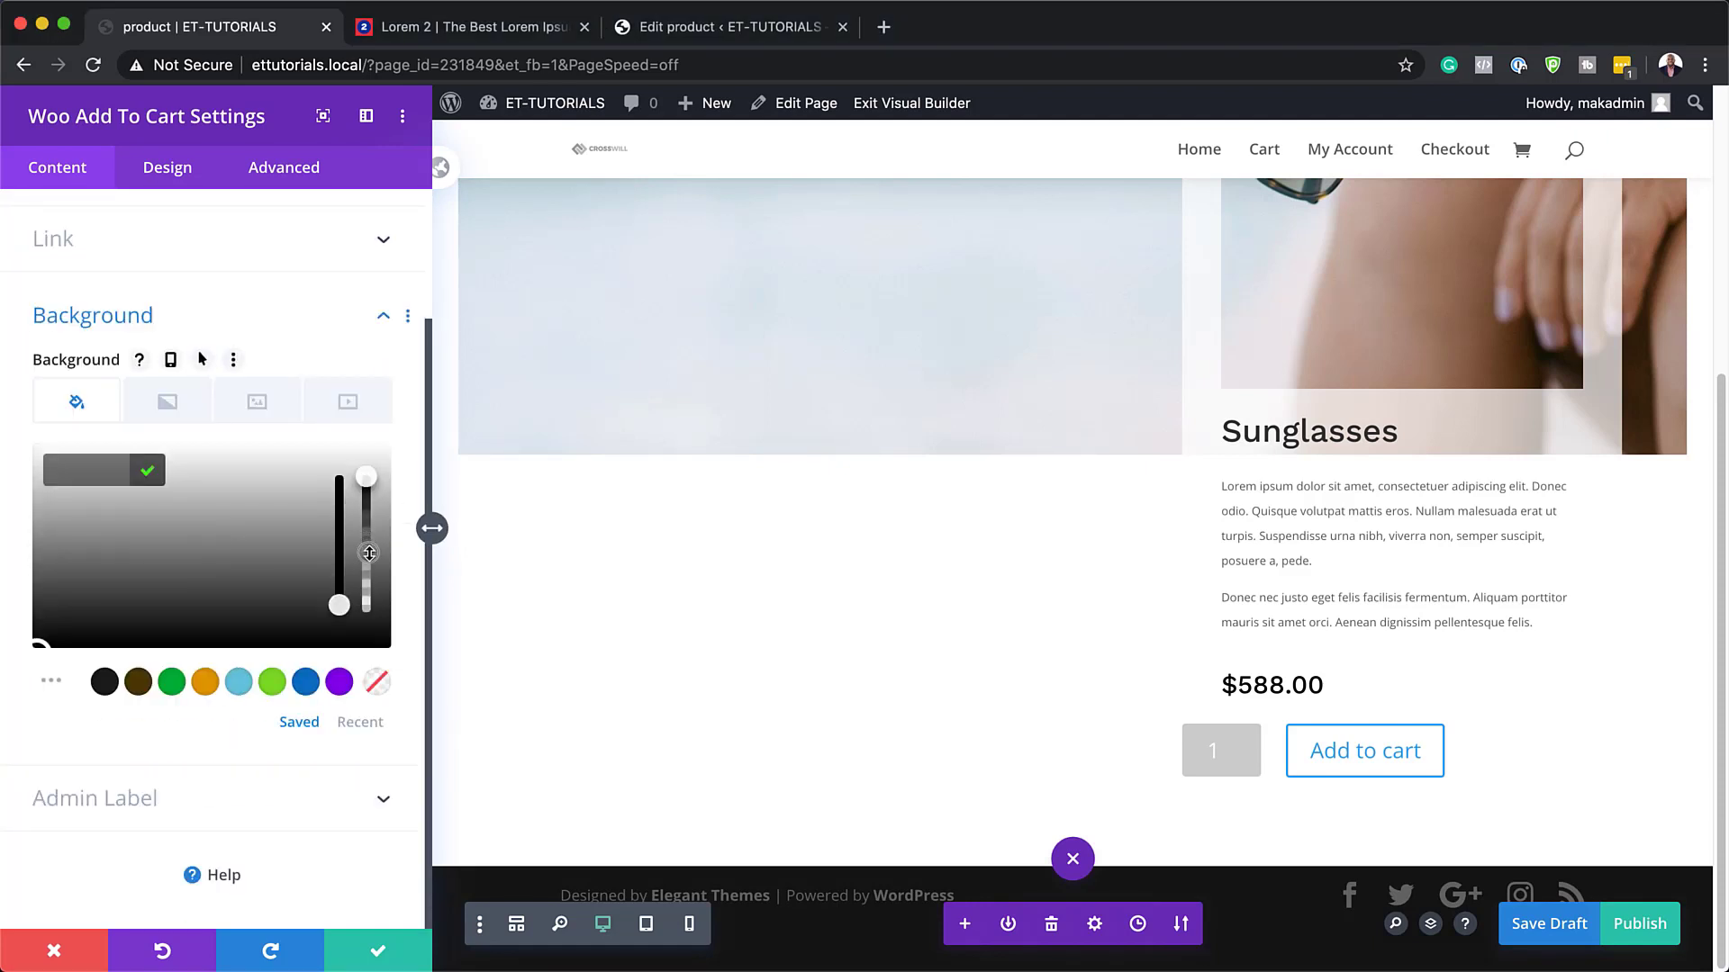
pyautogui.moveTo(100, 470); pyautogui.dragTo(156, 469)
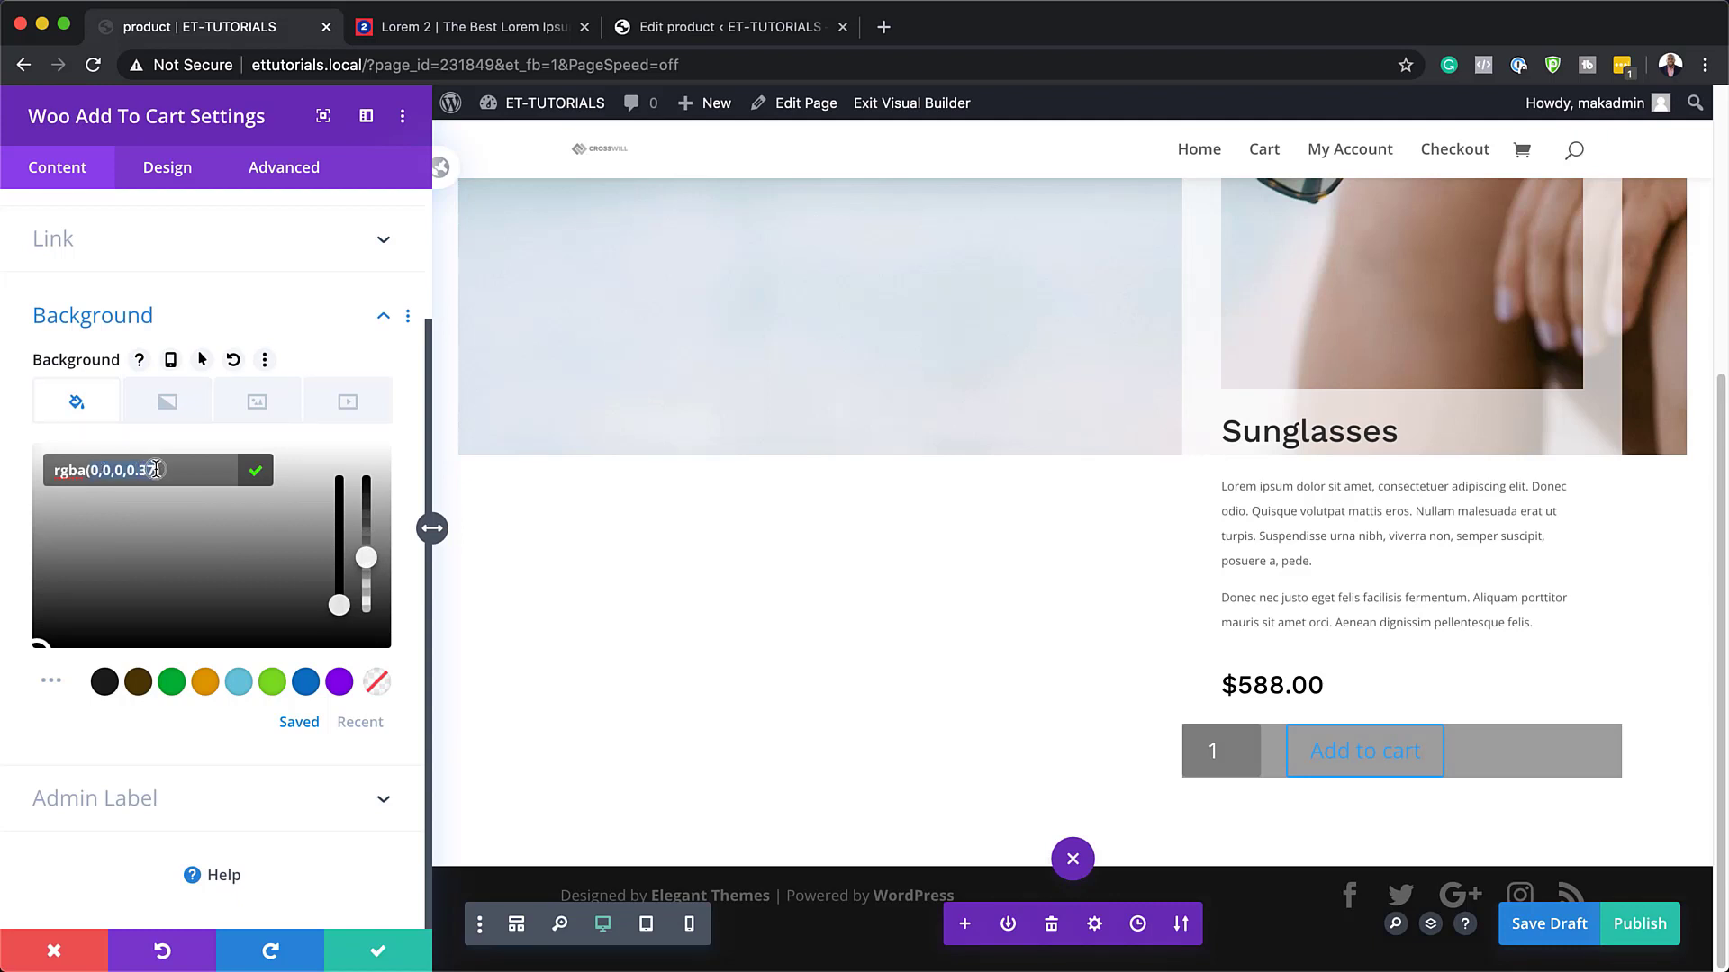
pyautogui.write('255,255,255,0.1')
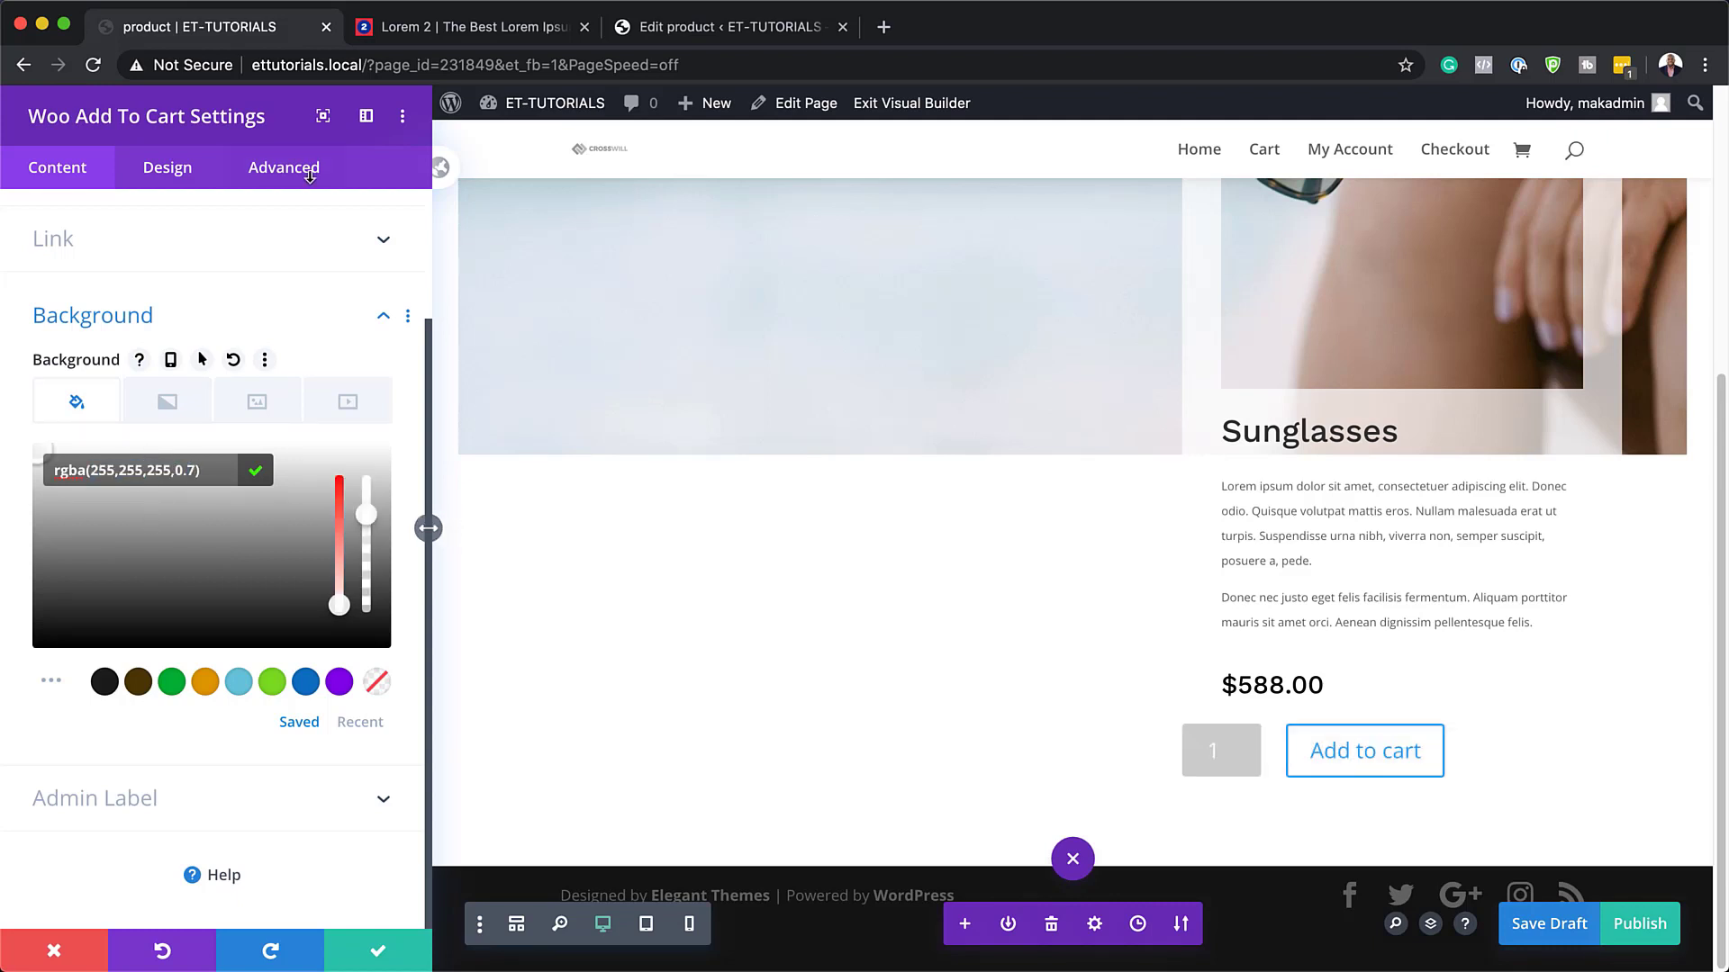
# - Enable custom styles for the Woo Add To Cart module's button
pyautogui.click(153, 167)
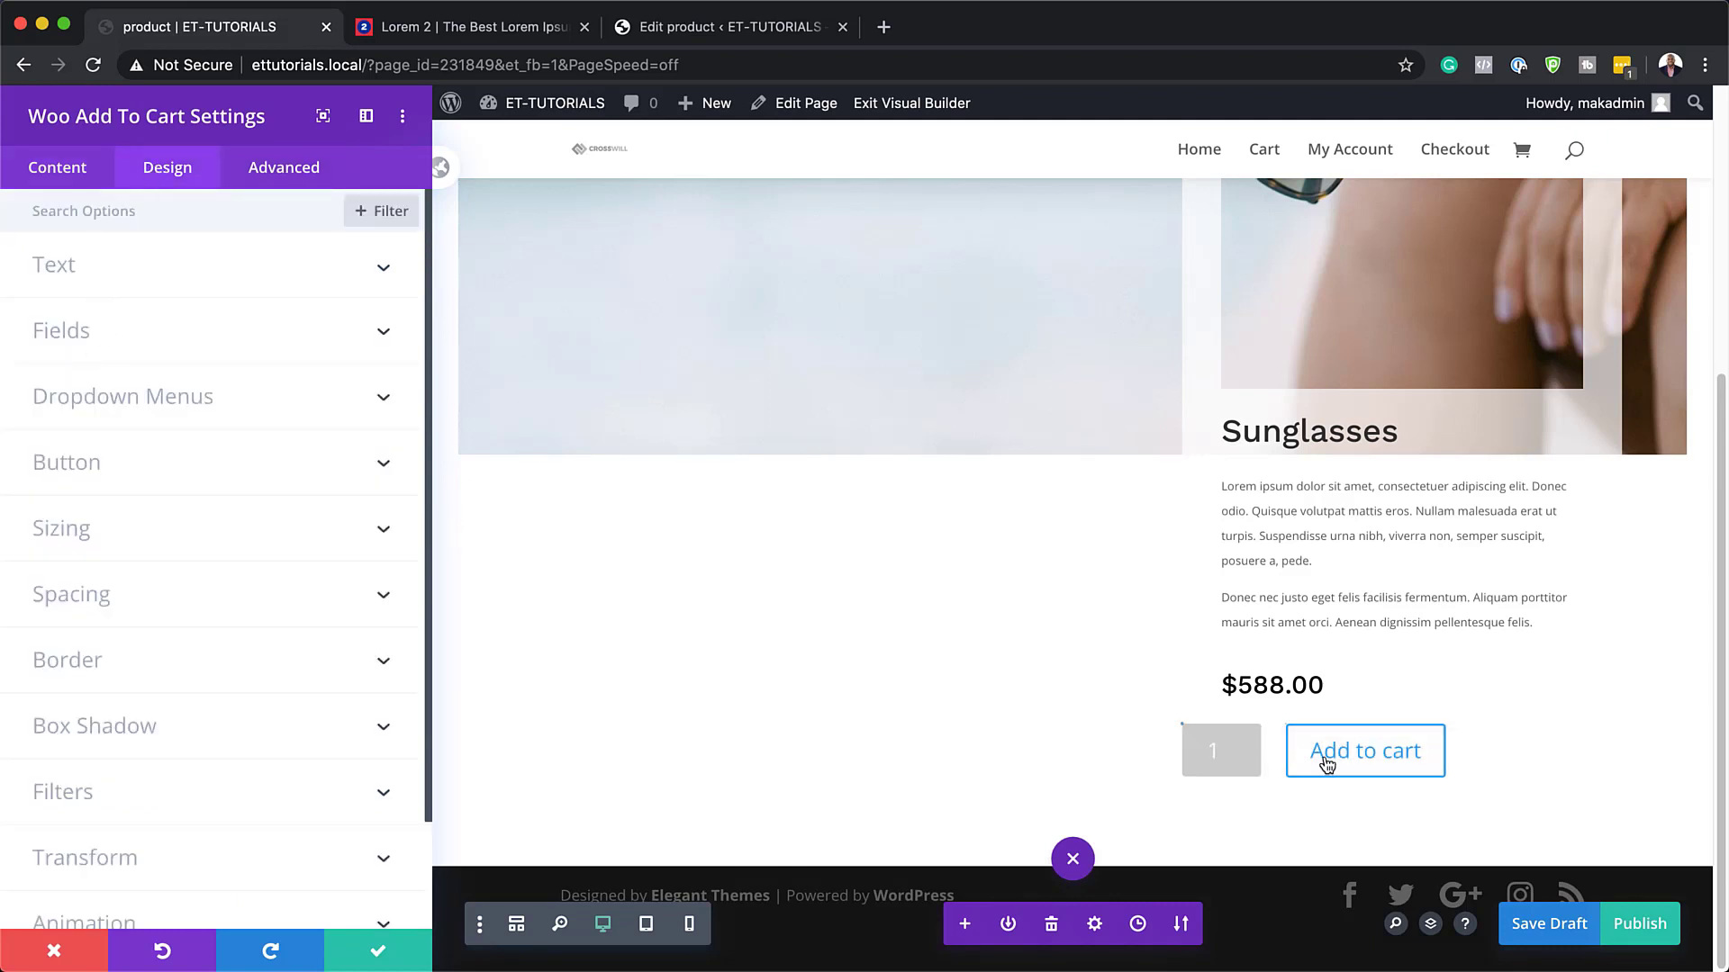
pyautogui.moveTo(1290, 725)
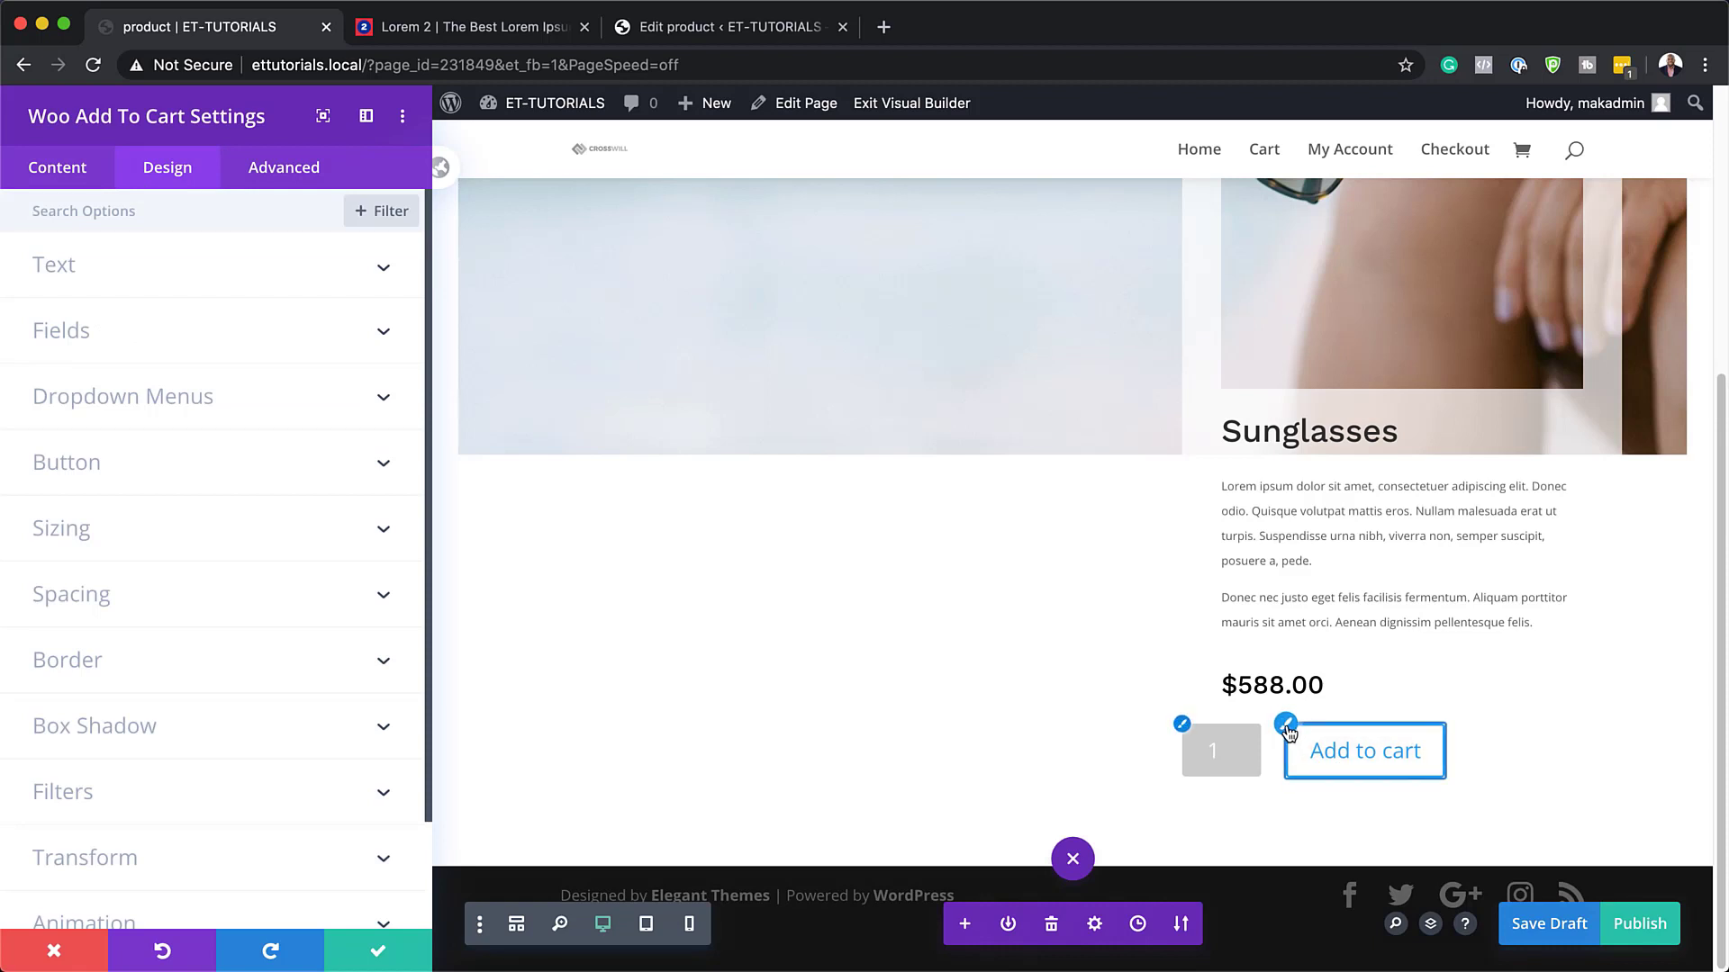
pyautogui.click(1288, 726)
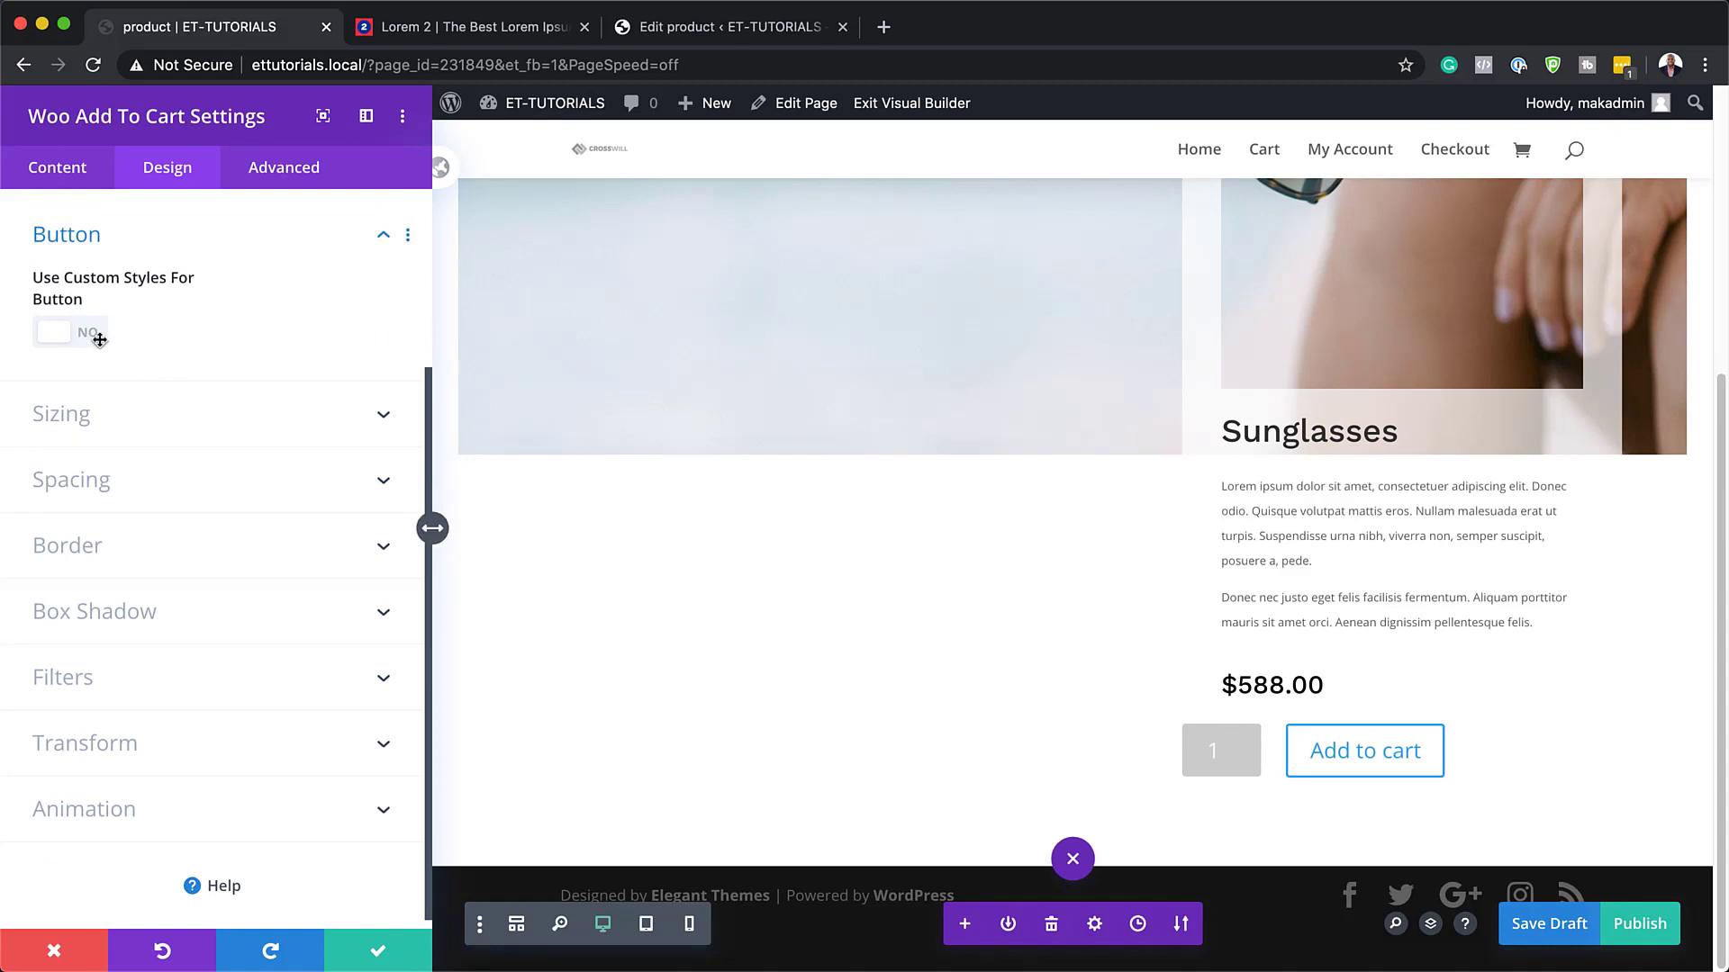
pyautogui.click(90, 333)
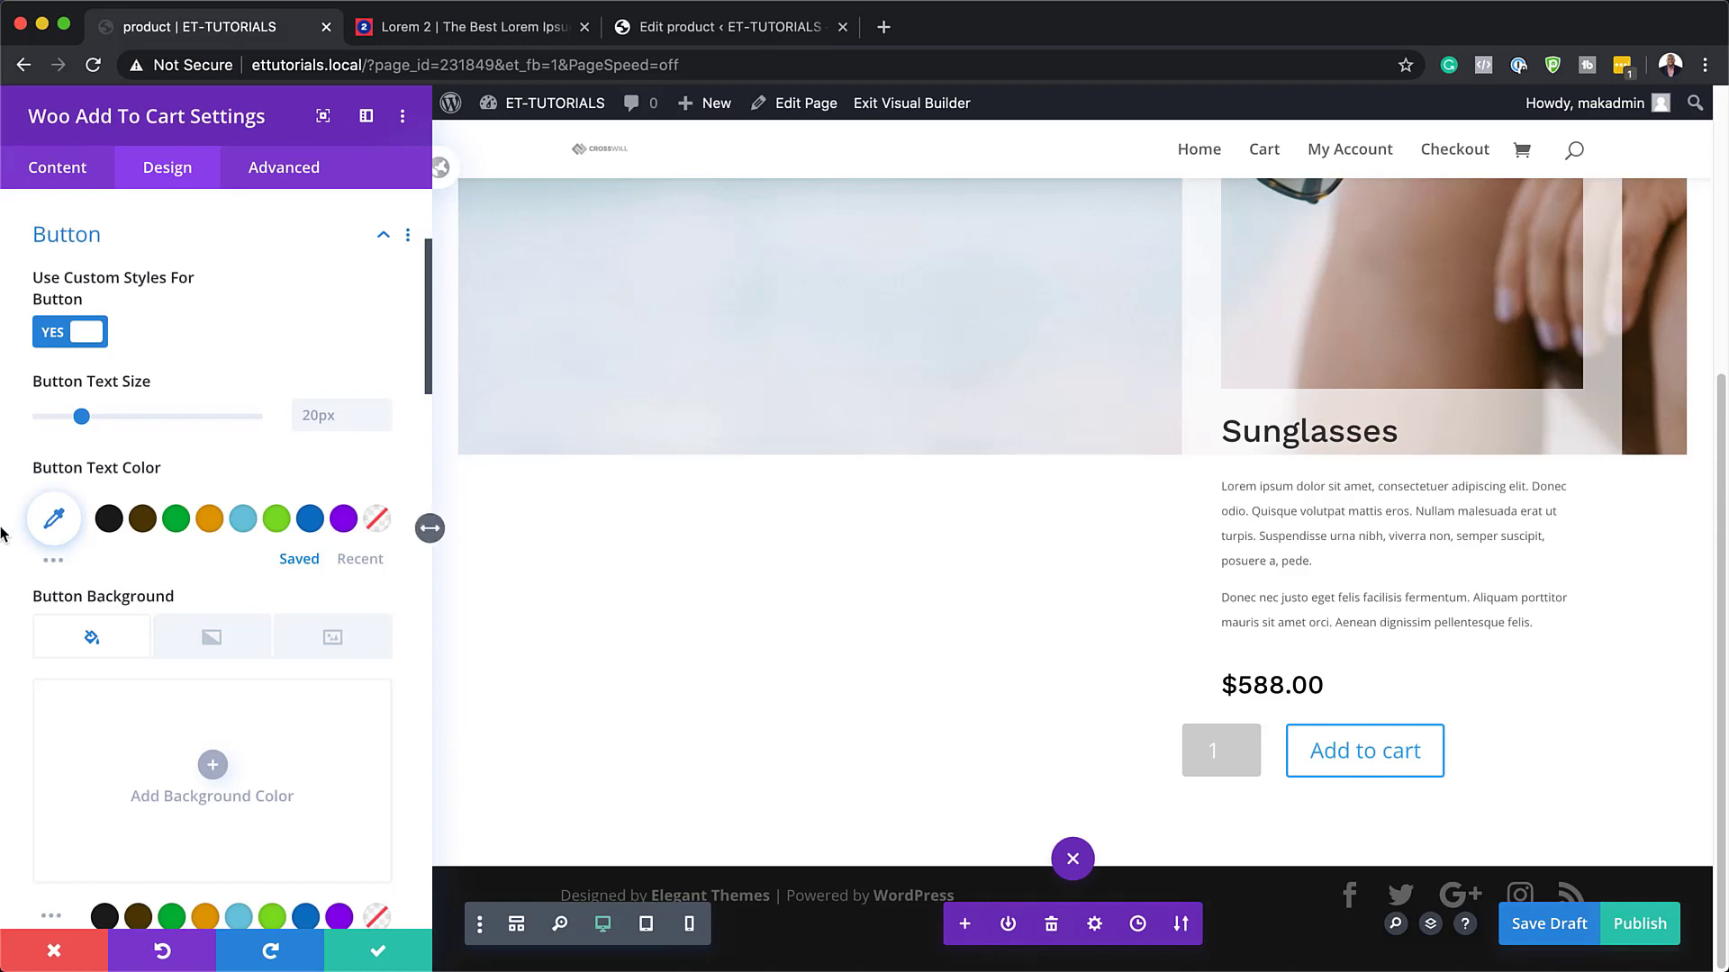
# - Set the Add to cart button's font to Work Sans
pyautogui.scroll(-10, 332, 710)
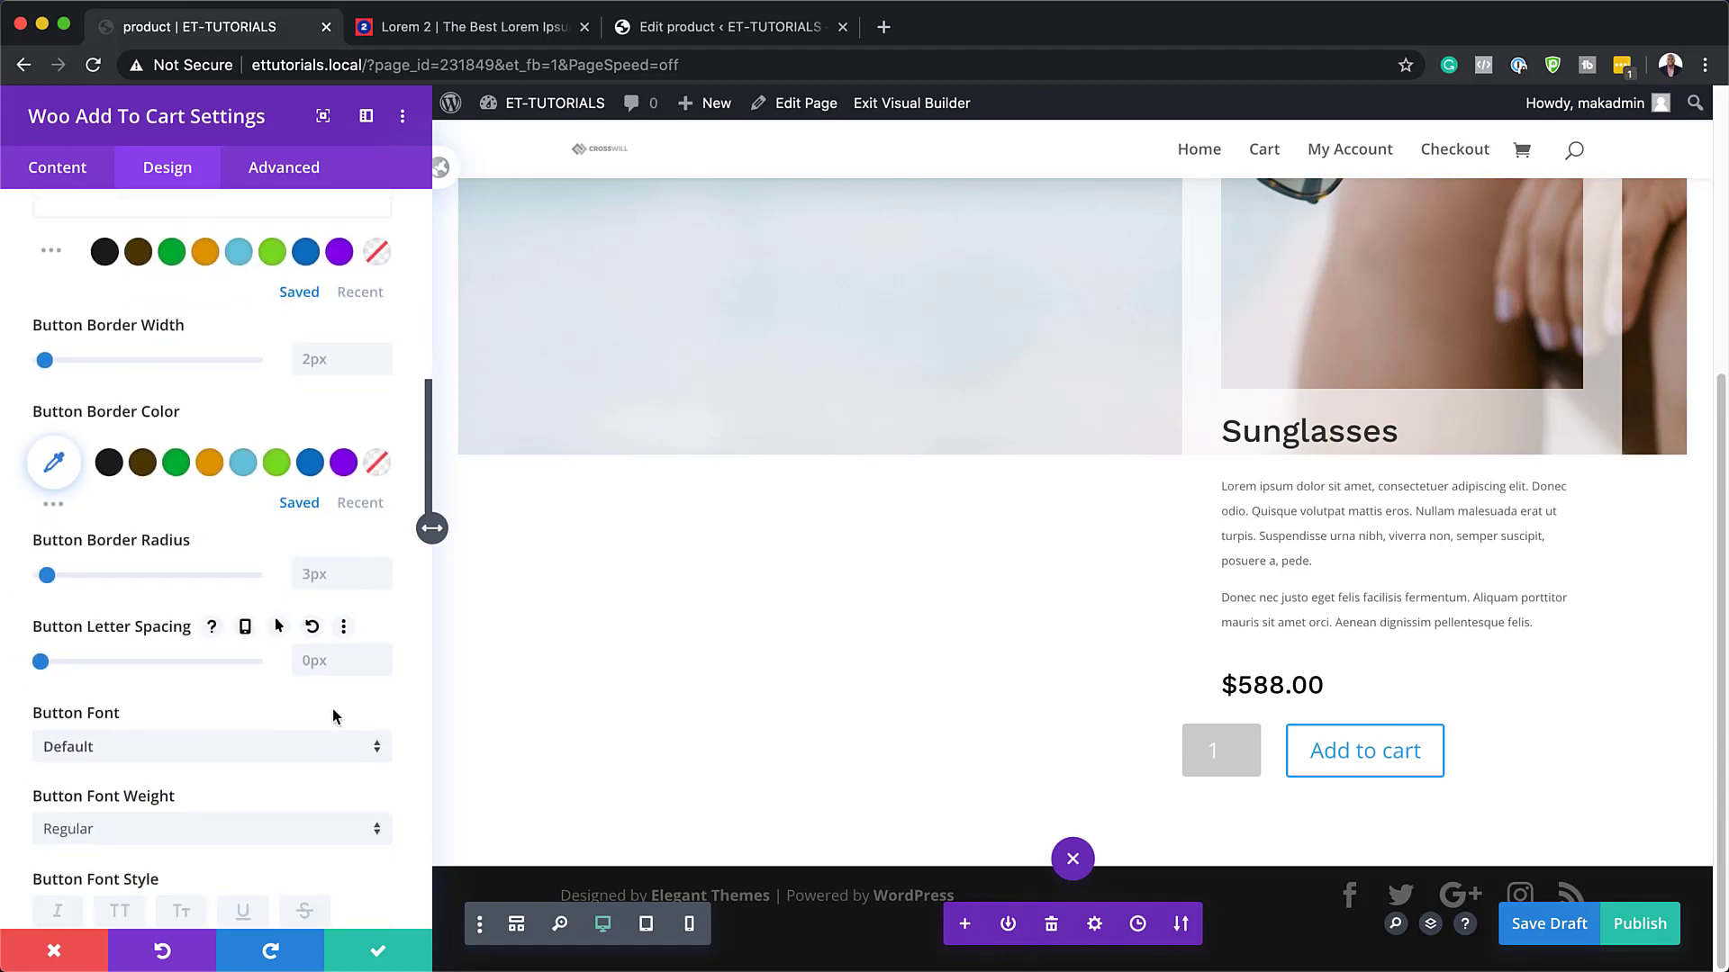
pyautogui.click(262, 756)
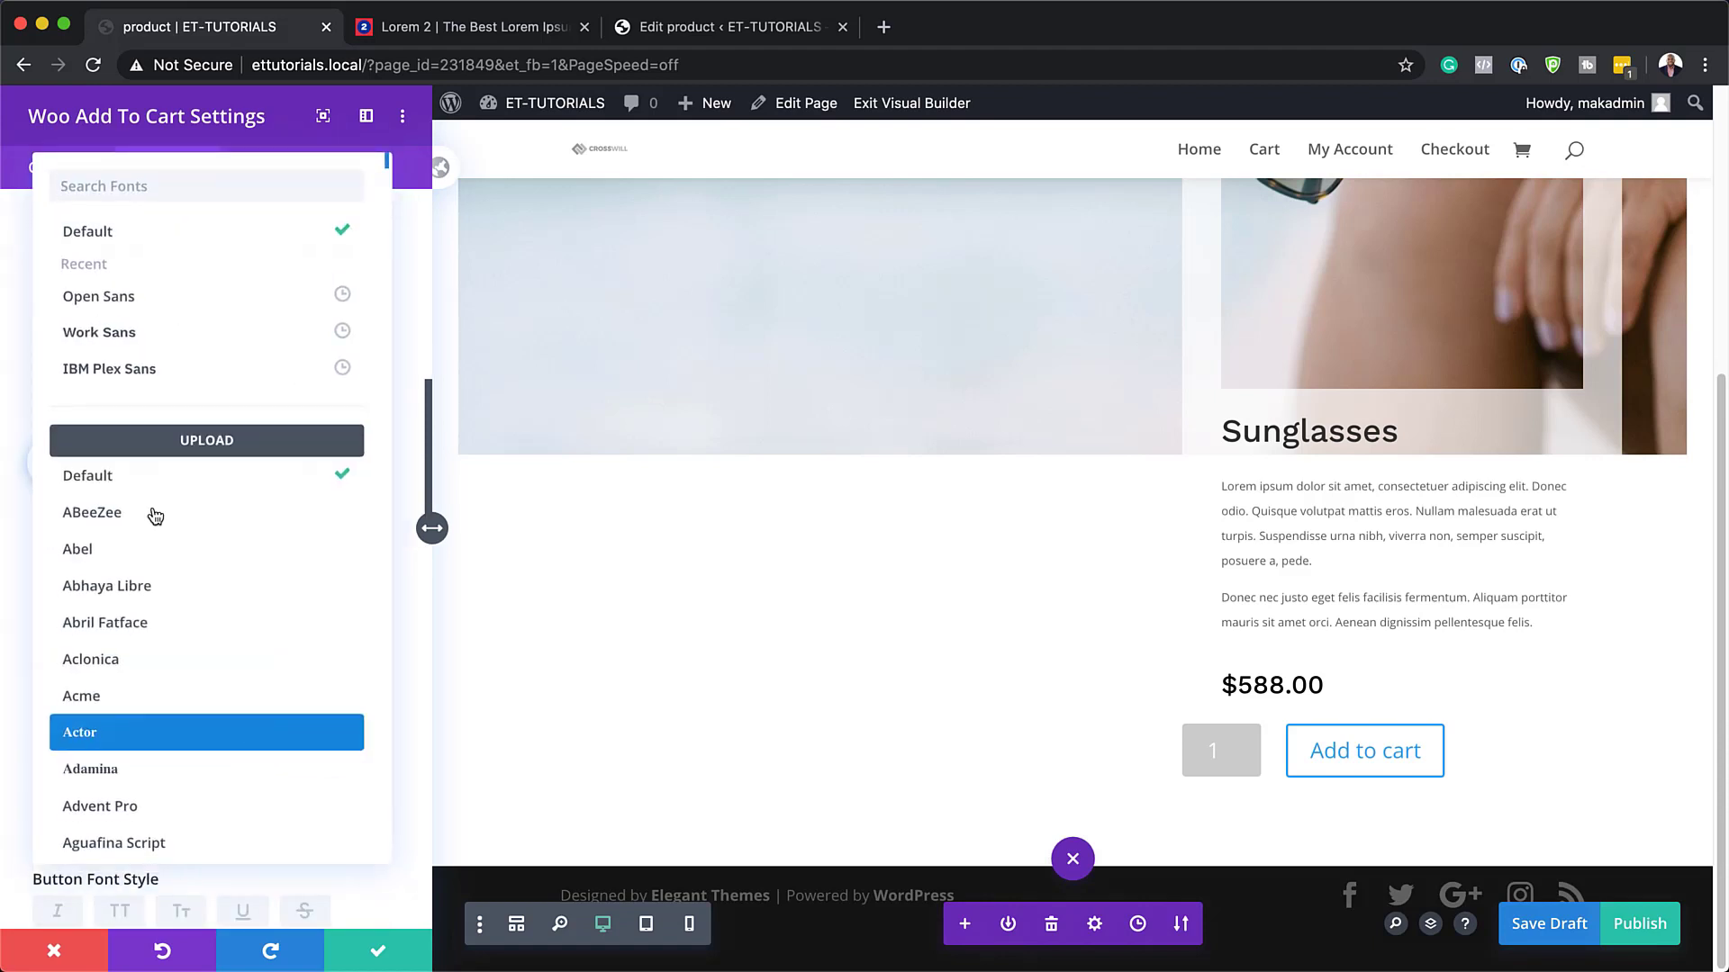
pyautogui.click(101, 333)
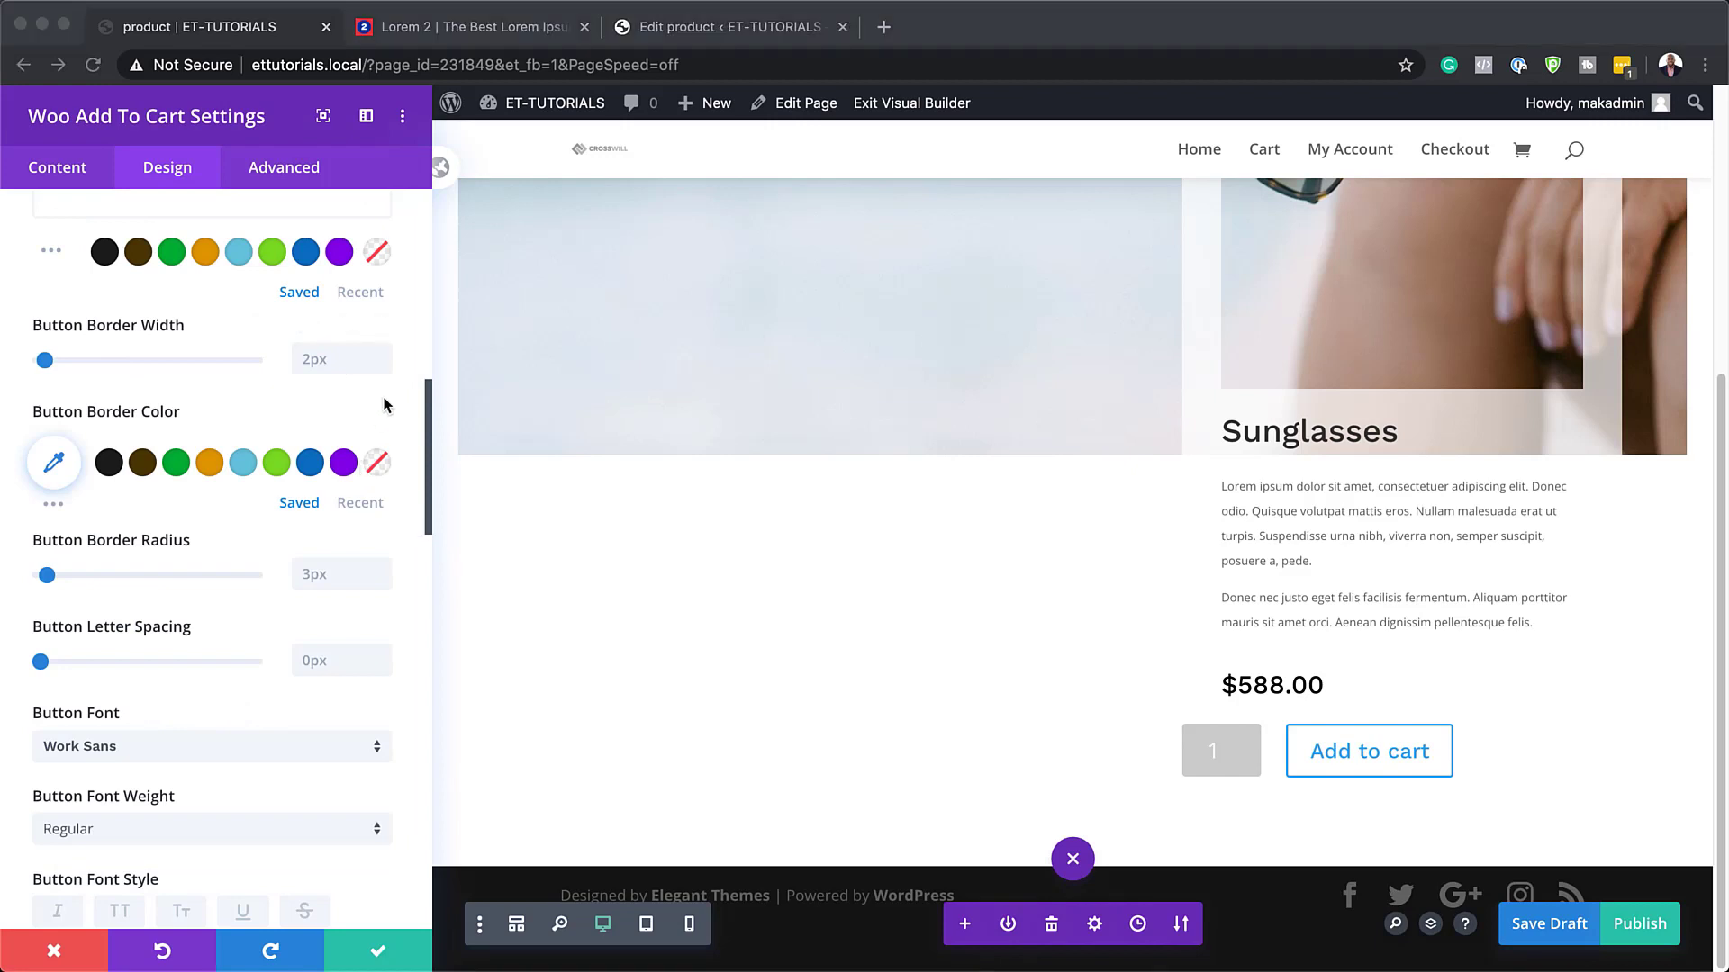
pyautogui.scroll(7, 324, 554)
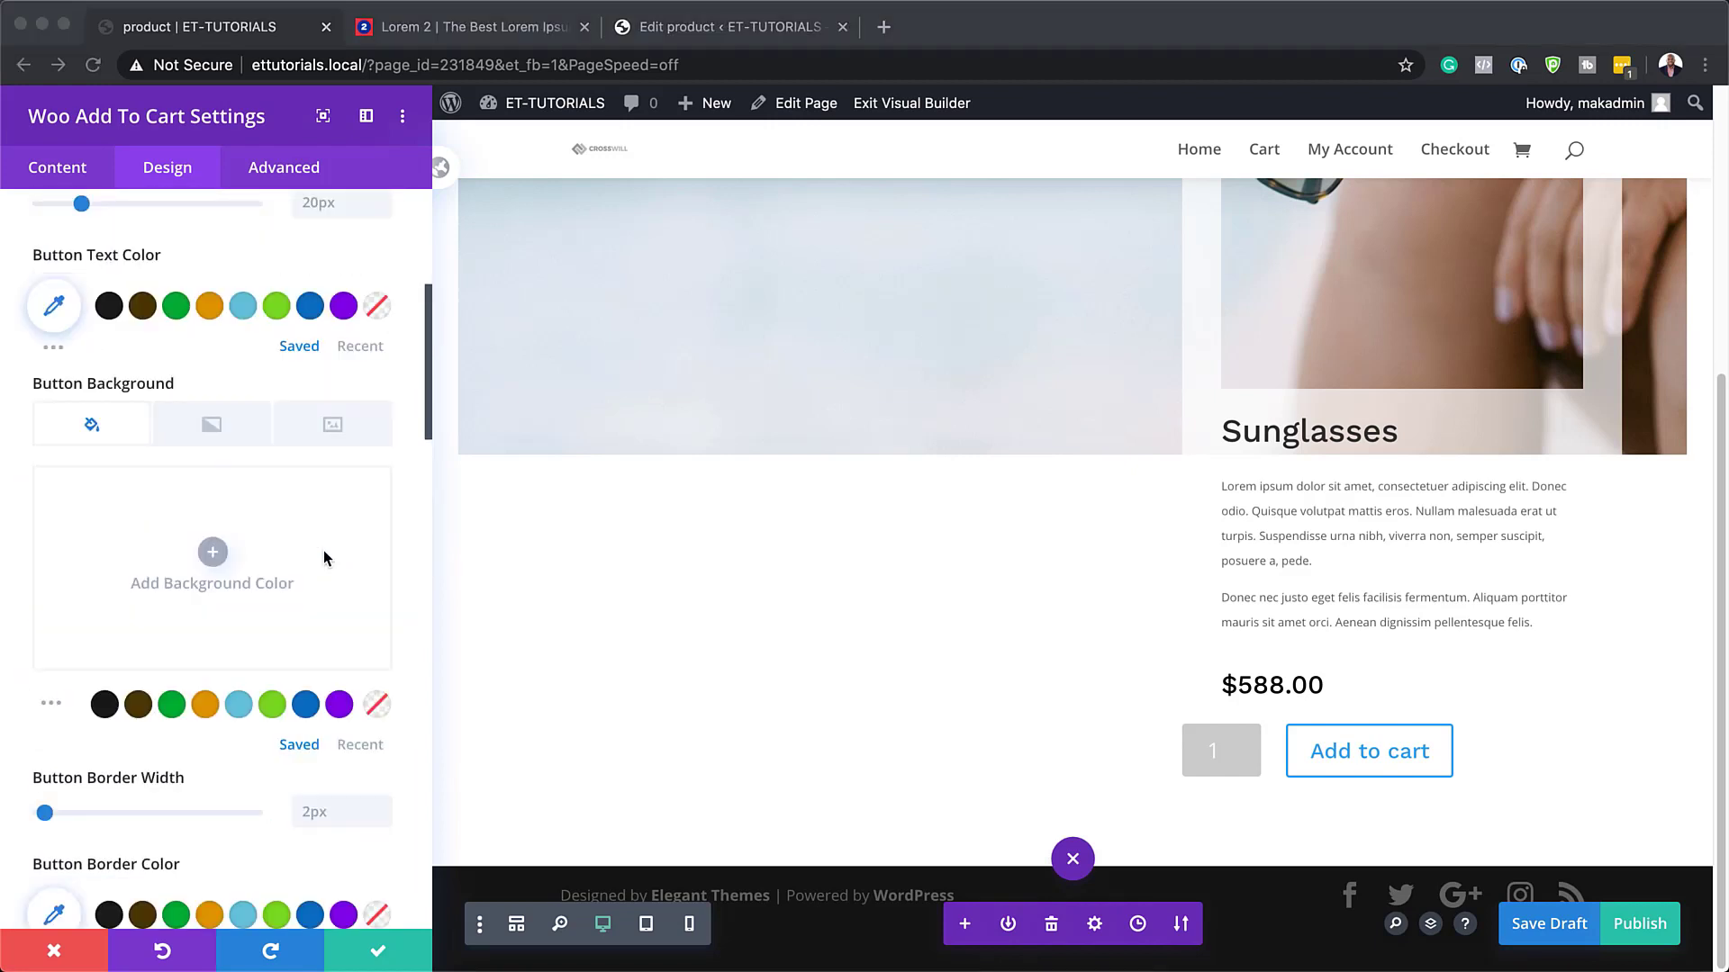
# - Set the Add to cart button's text size to 1.1vw and its text color to white
pyautogui.click(336, 351)
pyautogui.write('1.1vw')
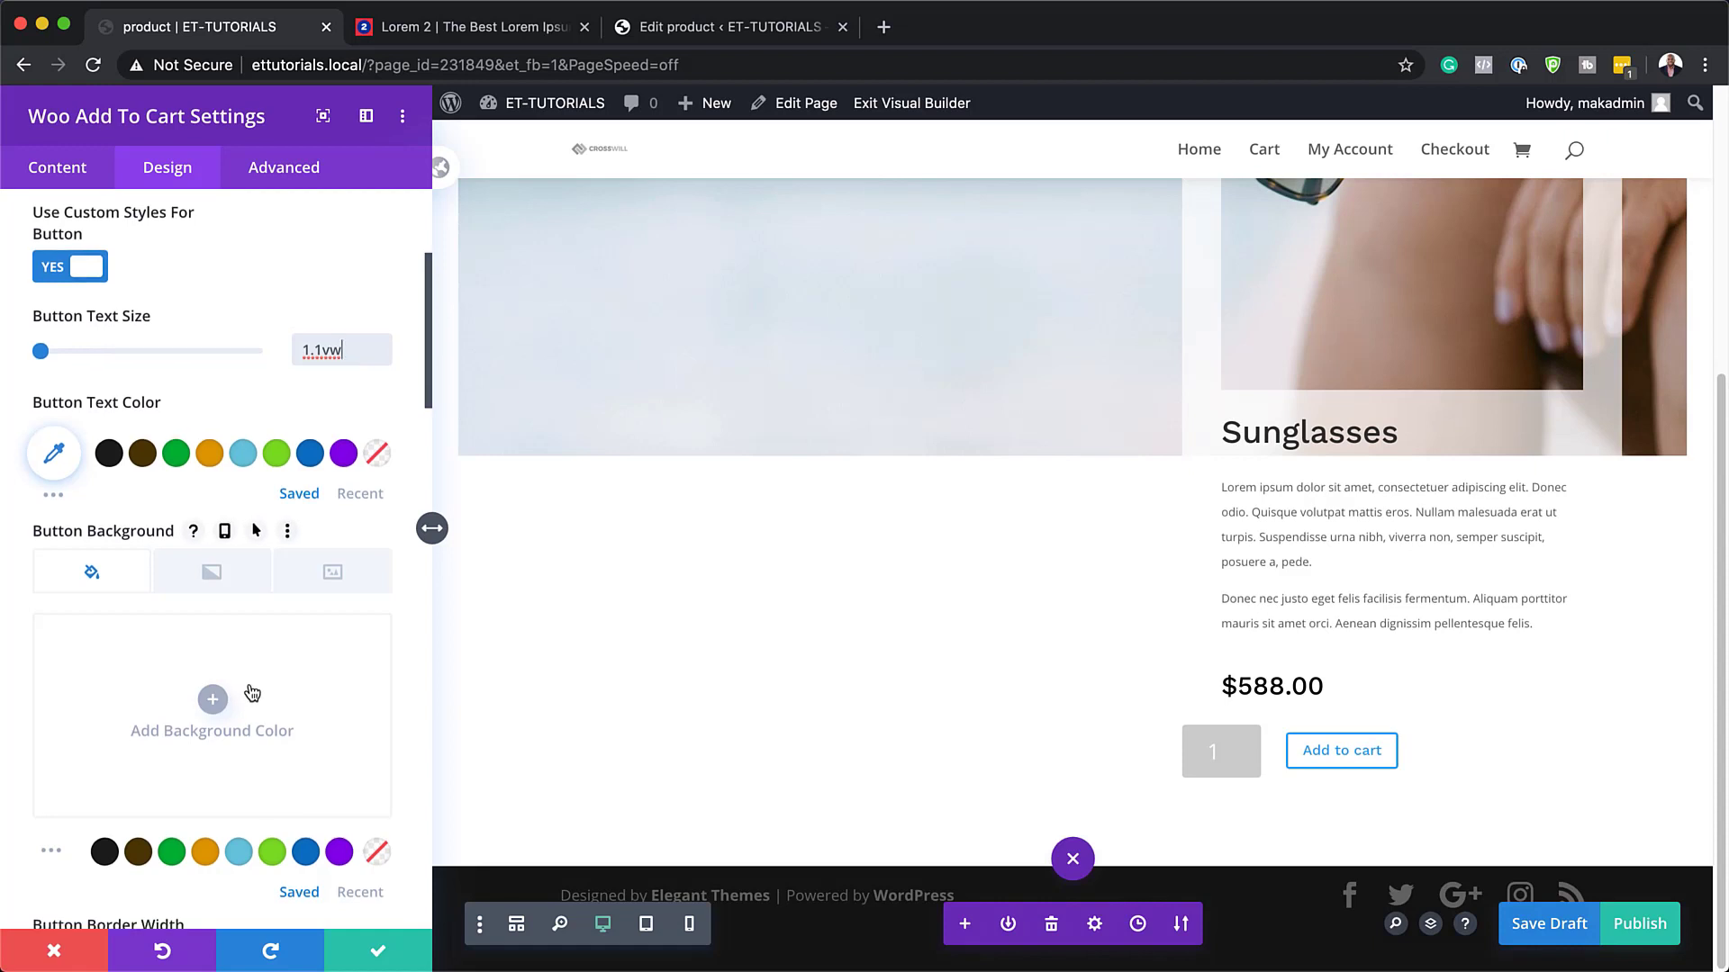
pyautogui.press('Tab')
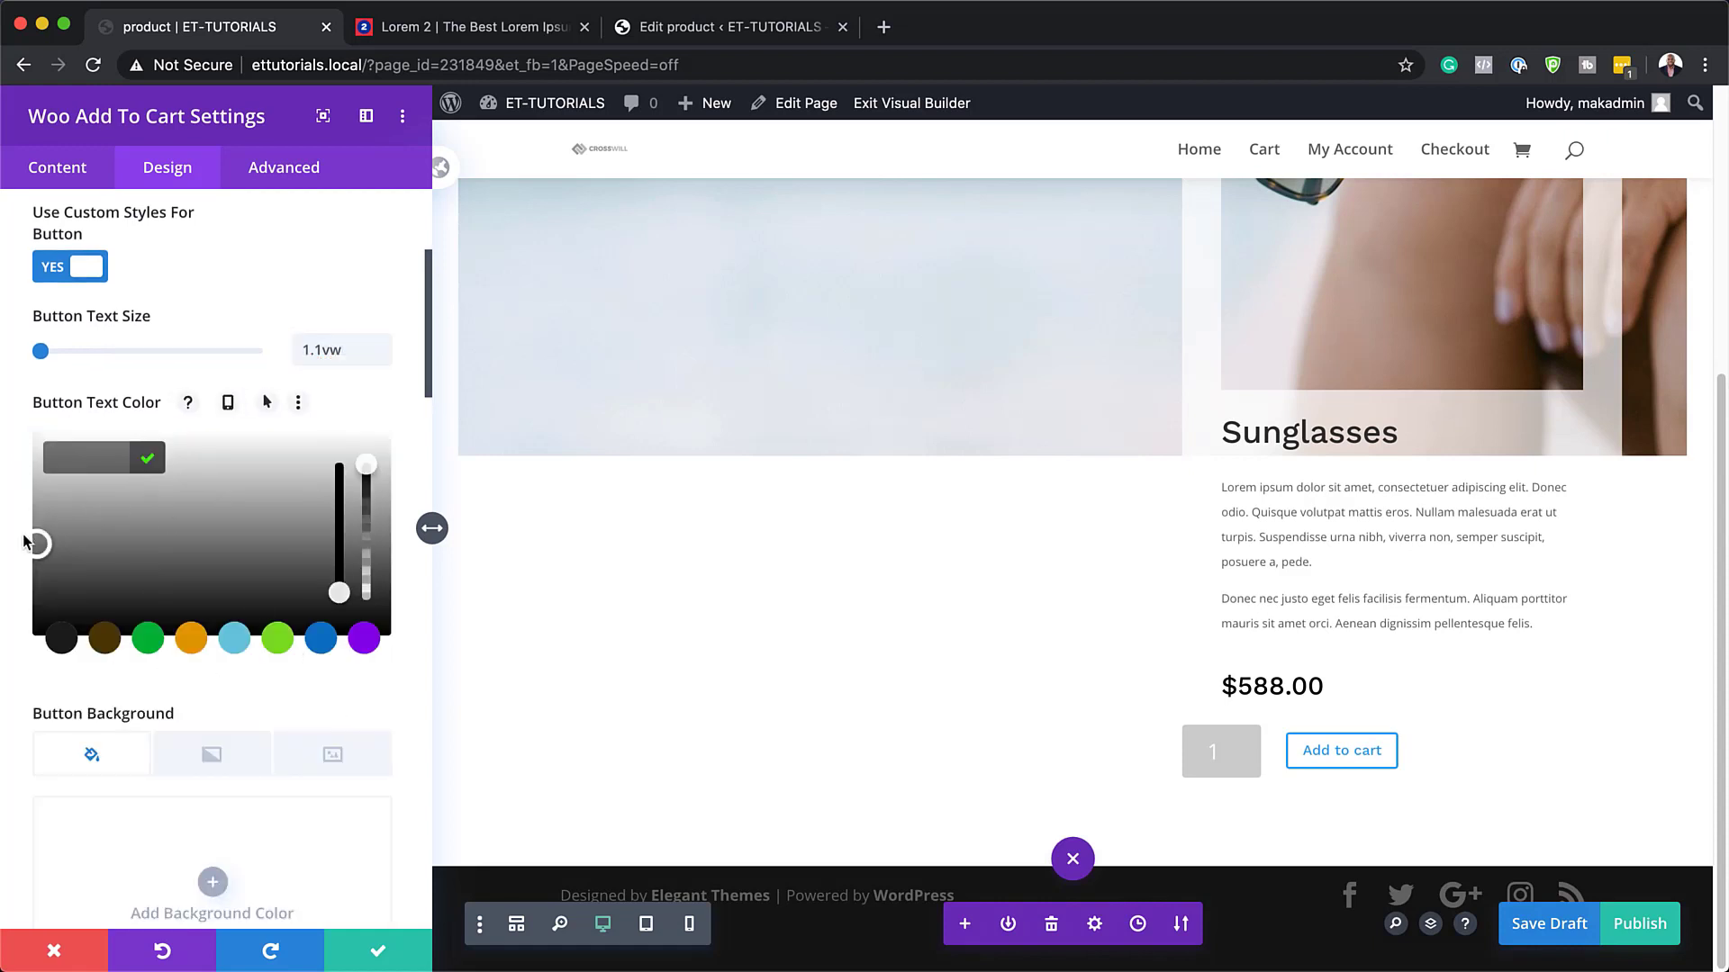
pyautogui.moveTo(36, 544); pyautogui.dragTo(23, 432)
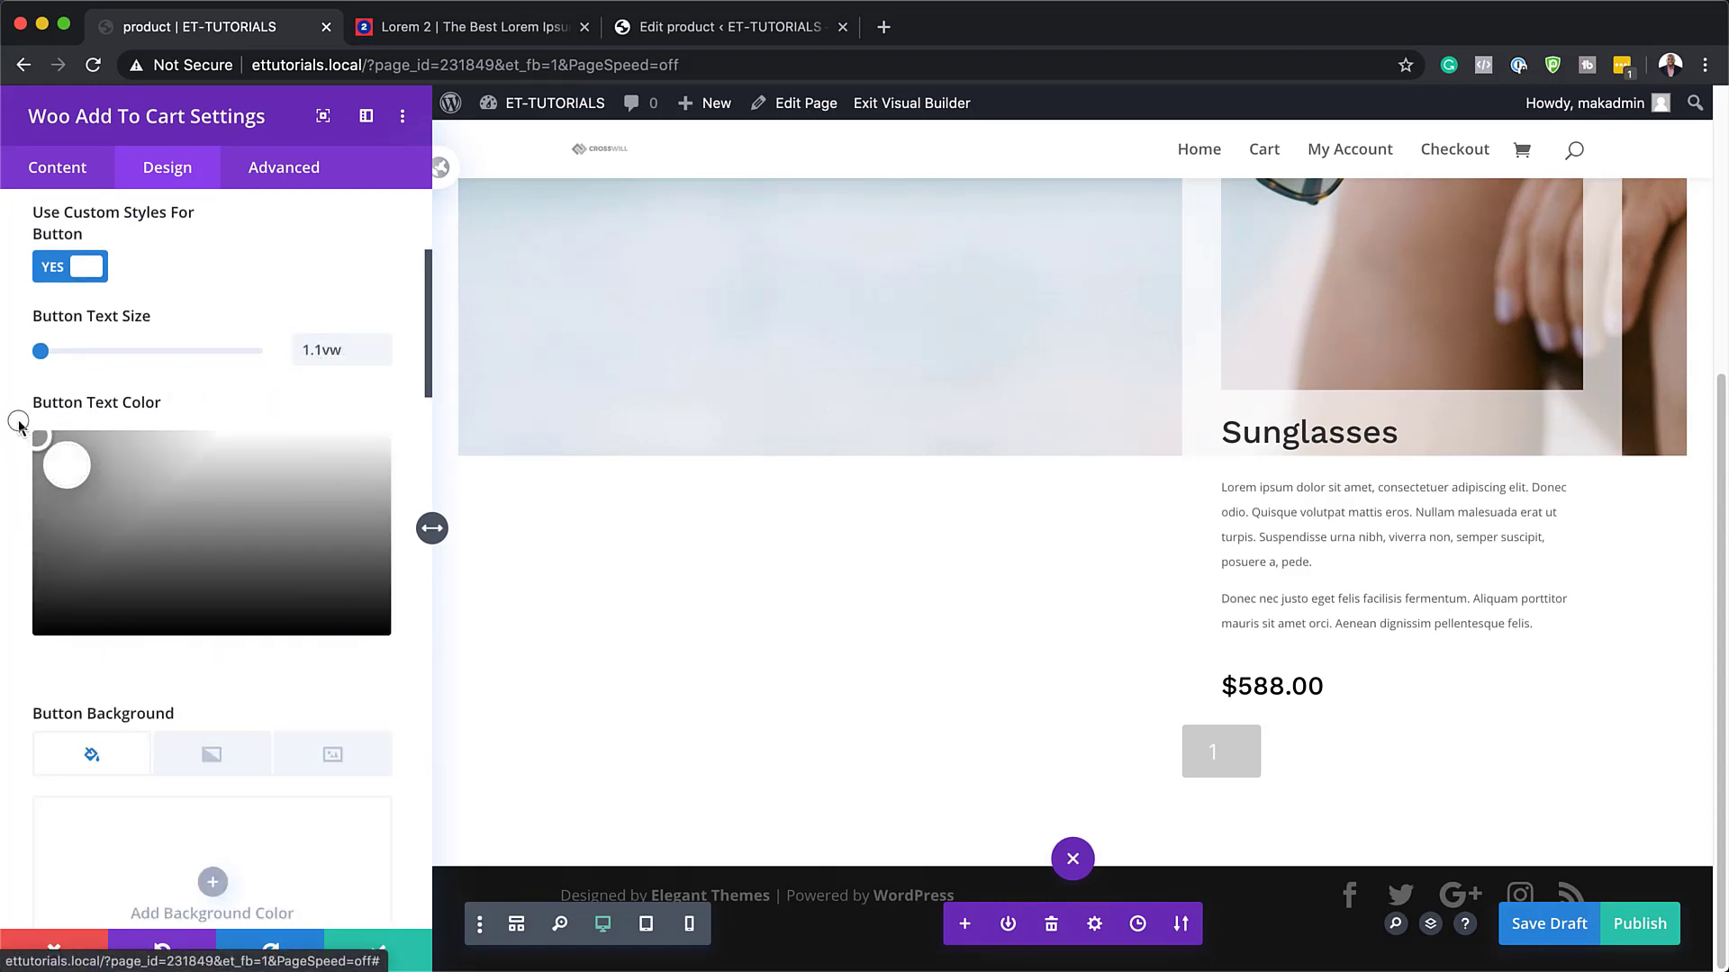
pyautogui.click(14, 412)
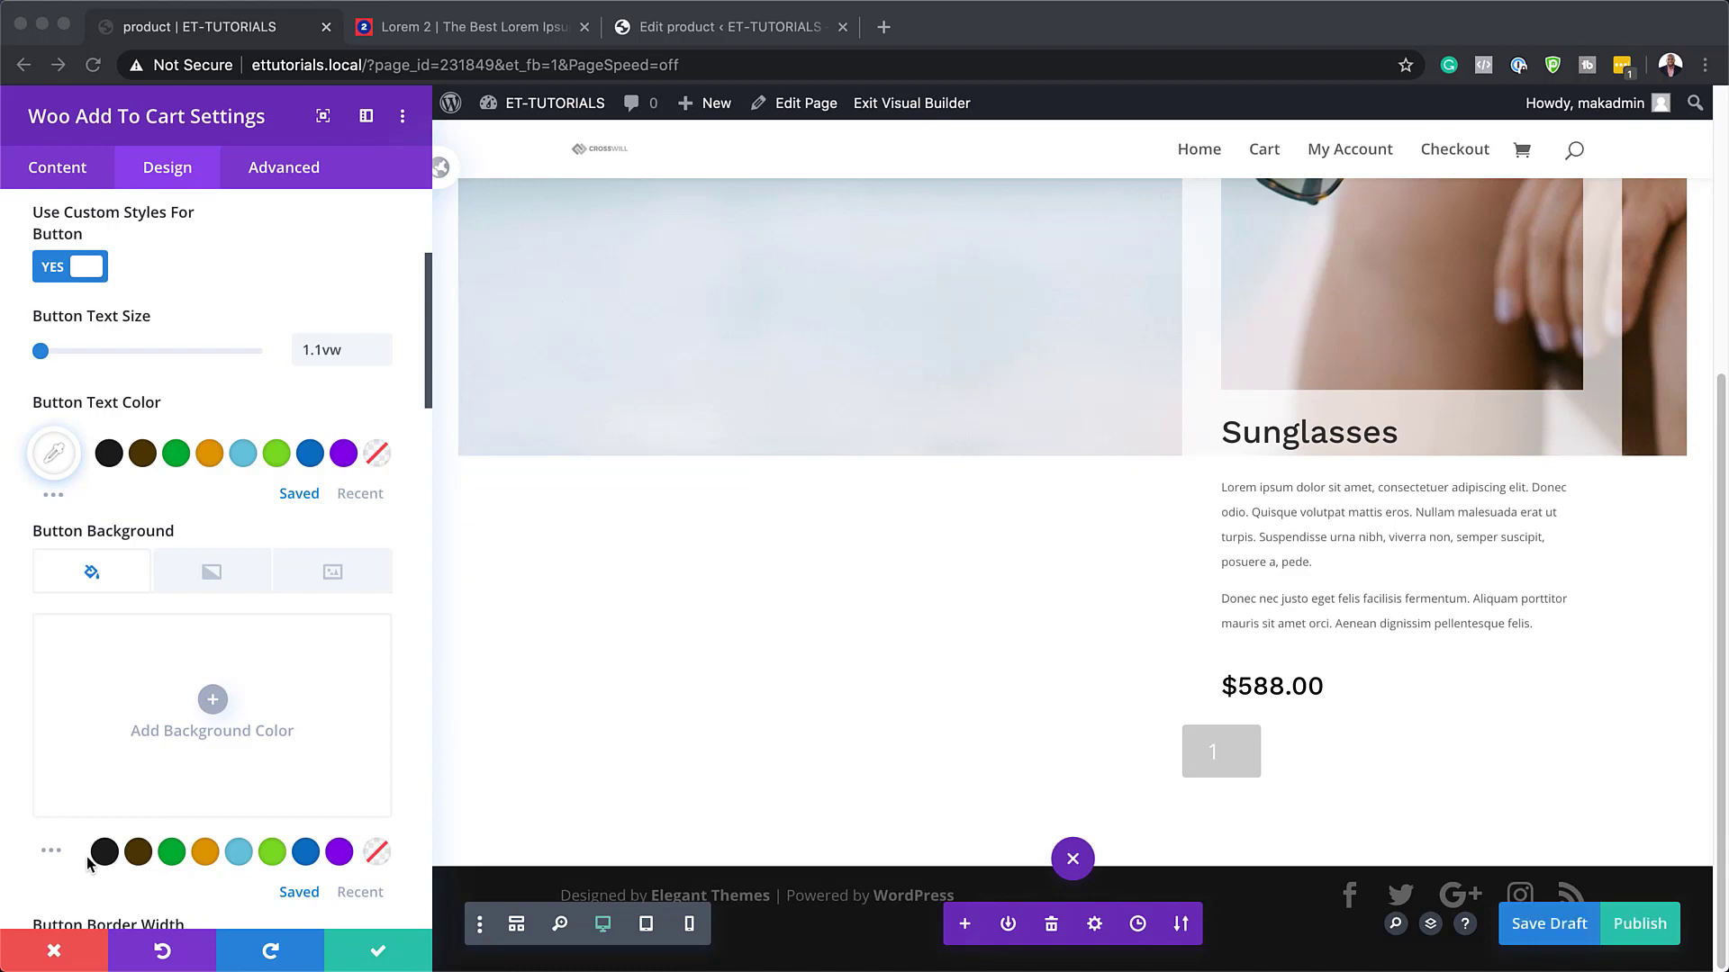
# - Set the Add to cart button's background color to #000000
pyautogui.click(212, 700)
pyautogui.click(93, 641)
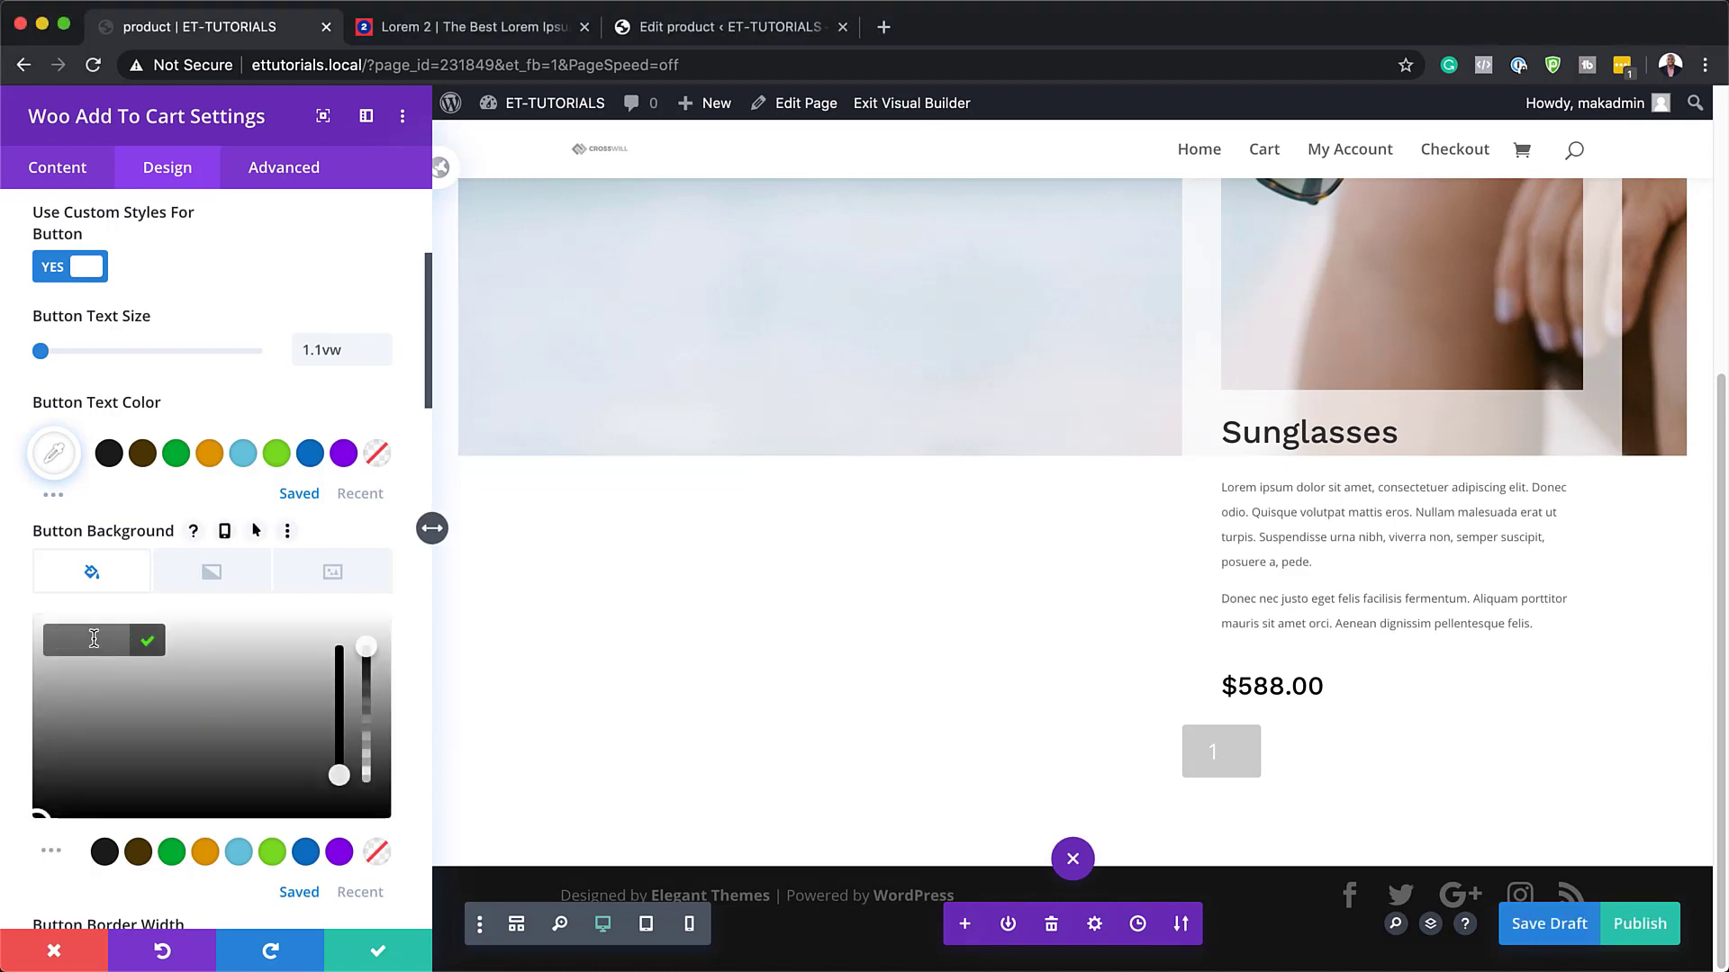
pyautogui.write('#000000')
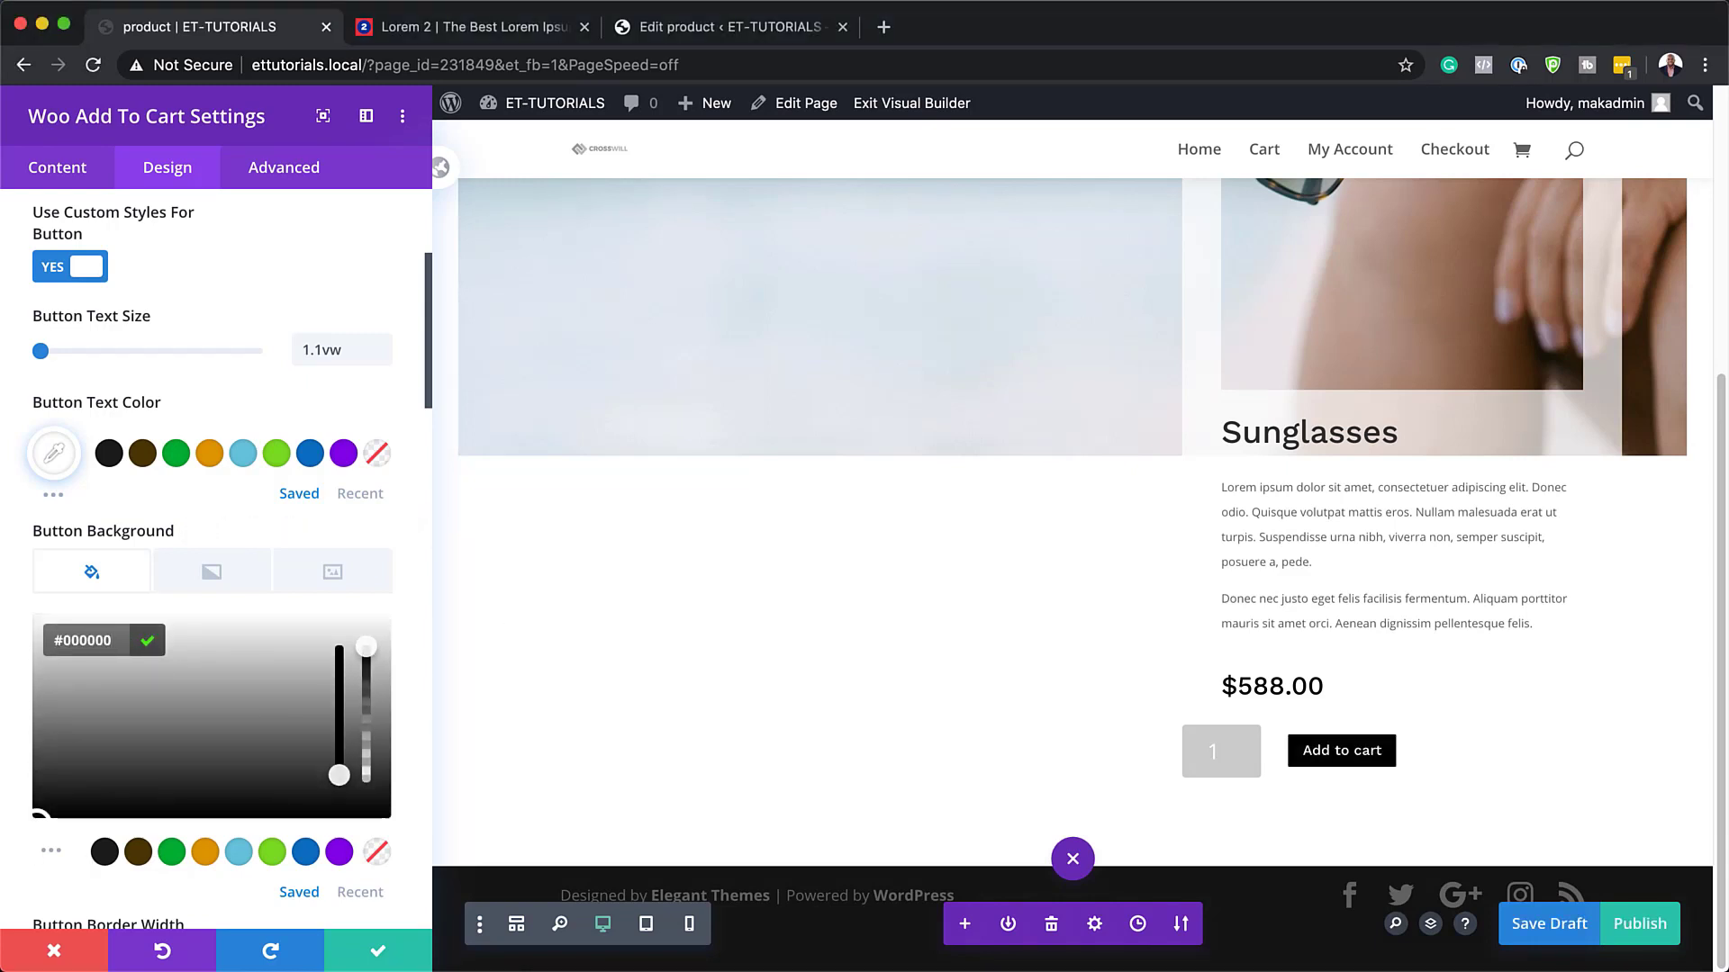
# - Set the Add to cart button's border width to 0px and its border radius to 10vw
pyautogui.scroll(-5, 205, 792)
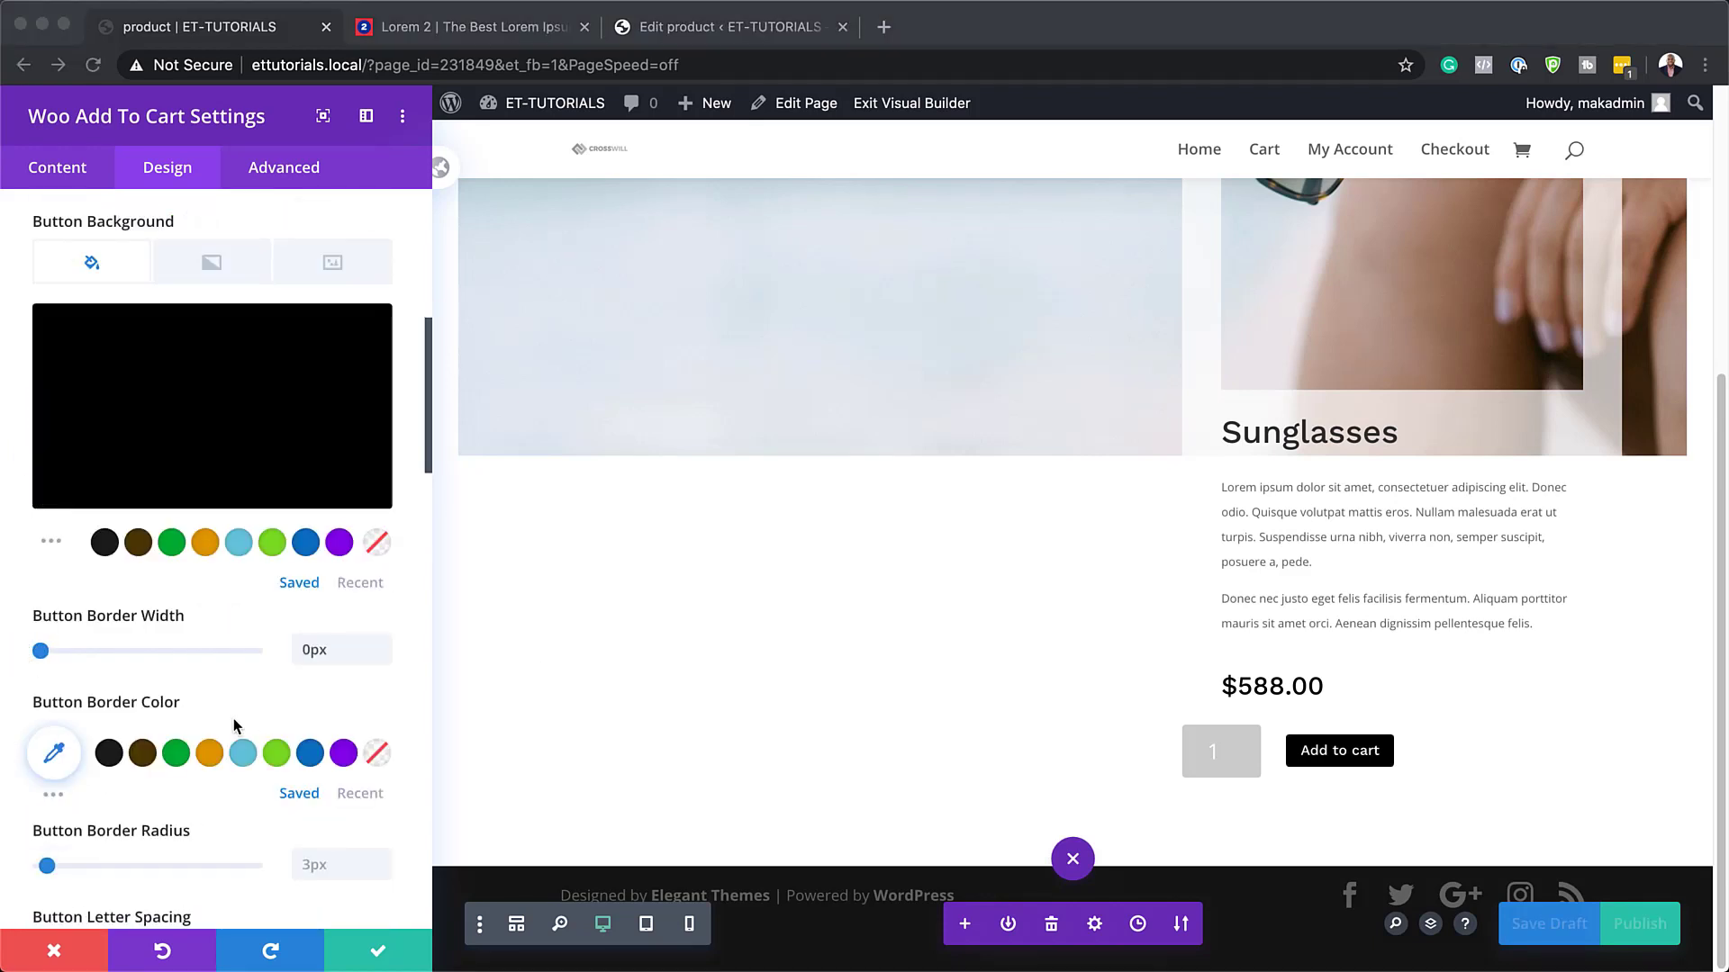
pyautogui.scroll(-1, 225, 720)
pyautogui.click(321, 840)
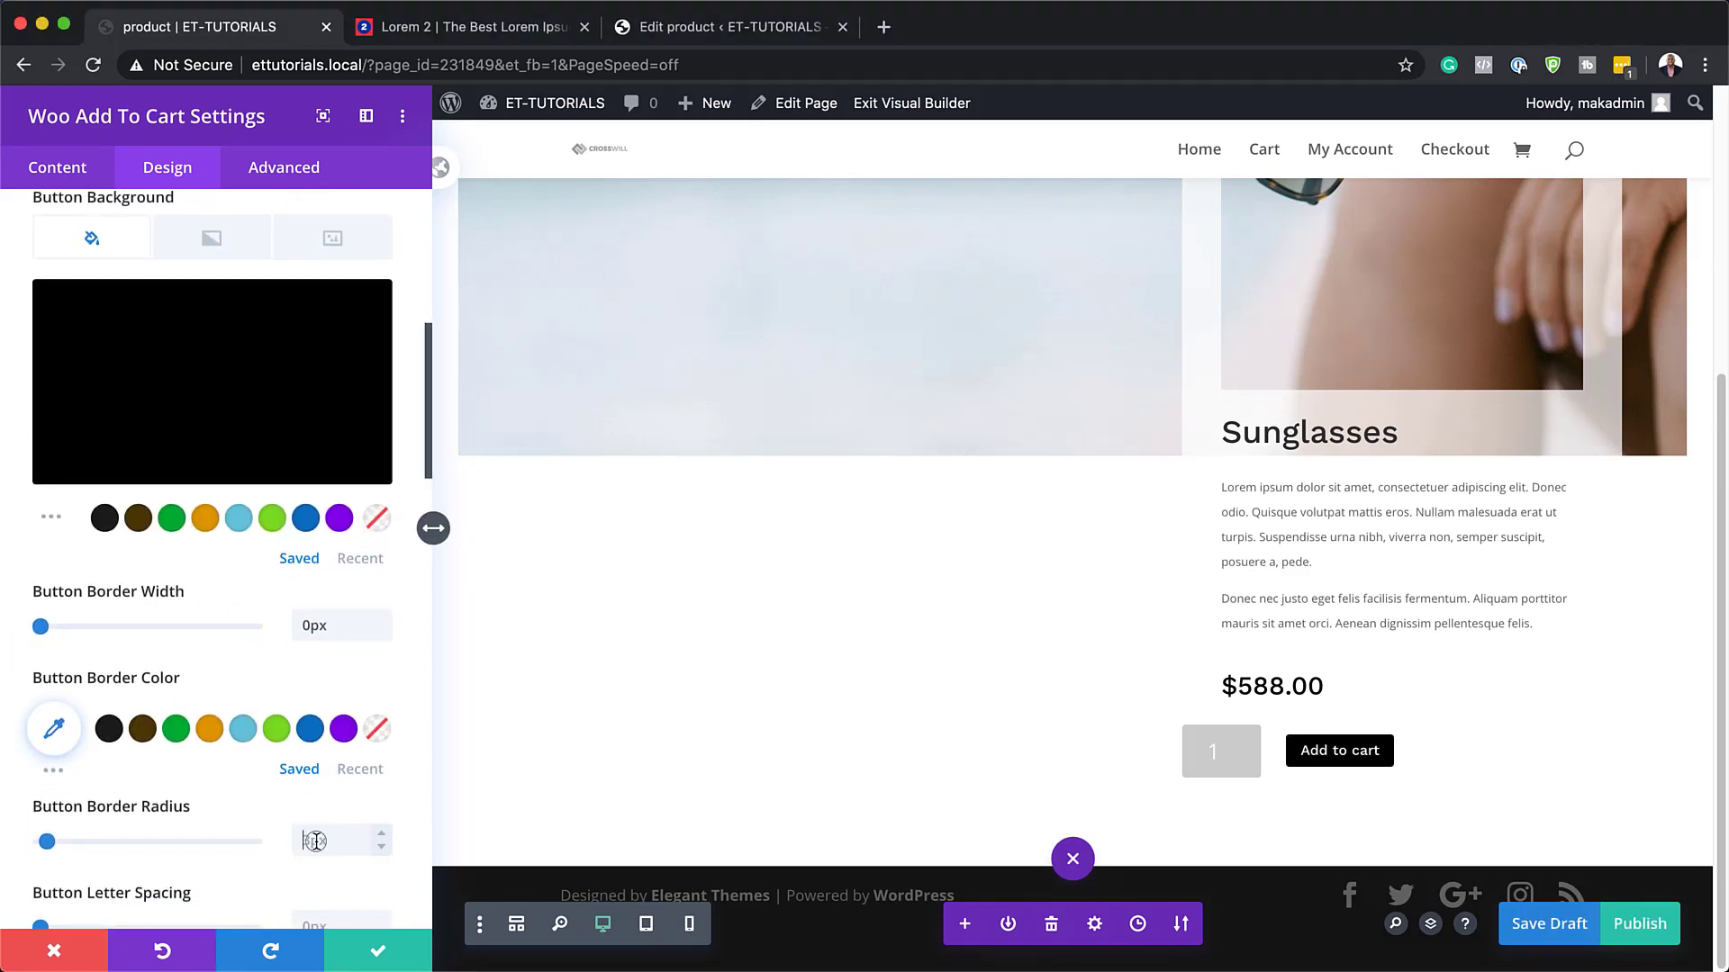
pyautogui.write('10vw')
pyautogui.press('Return')
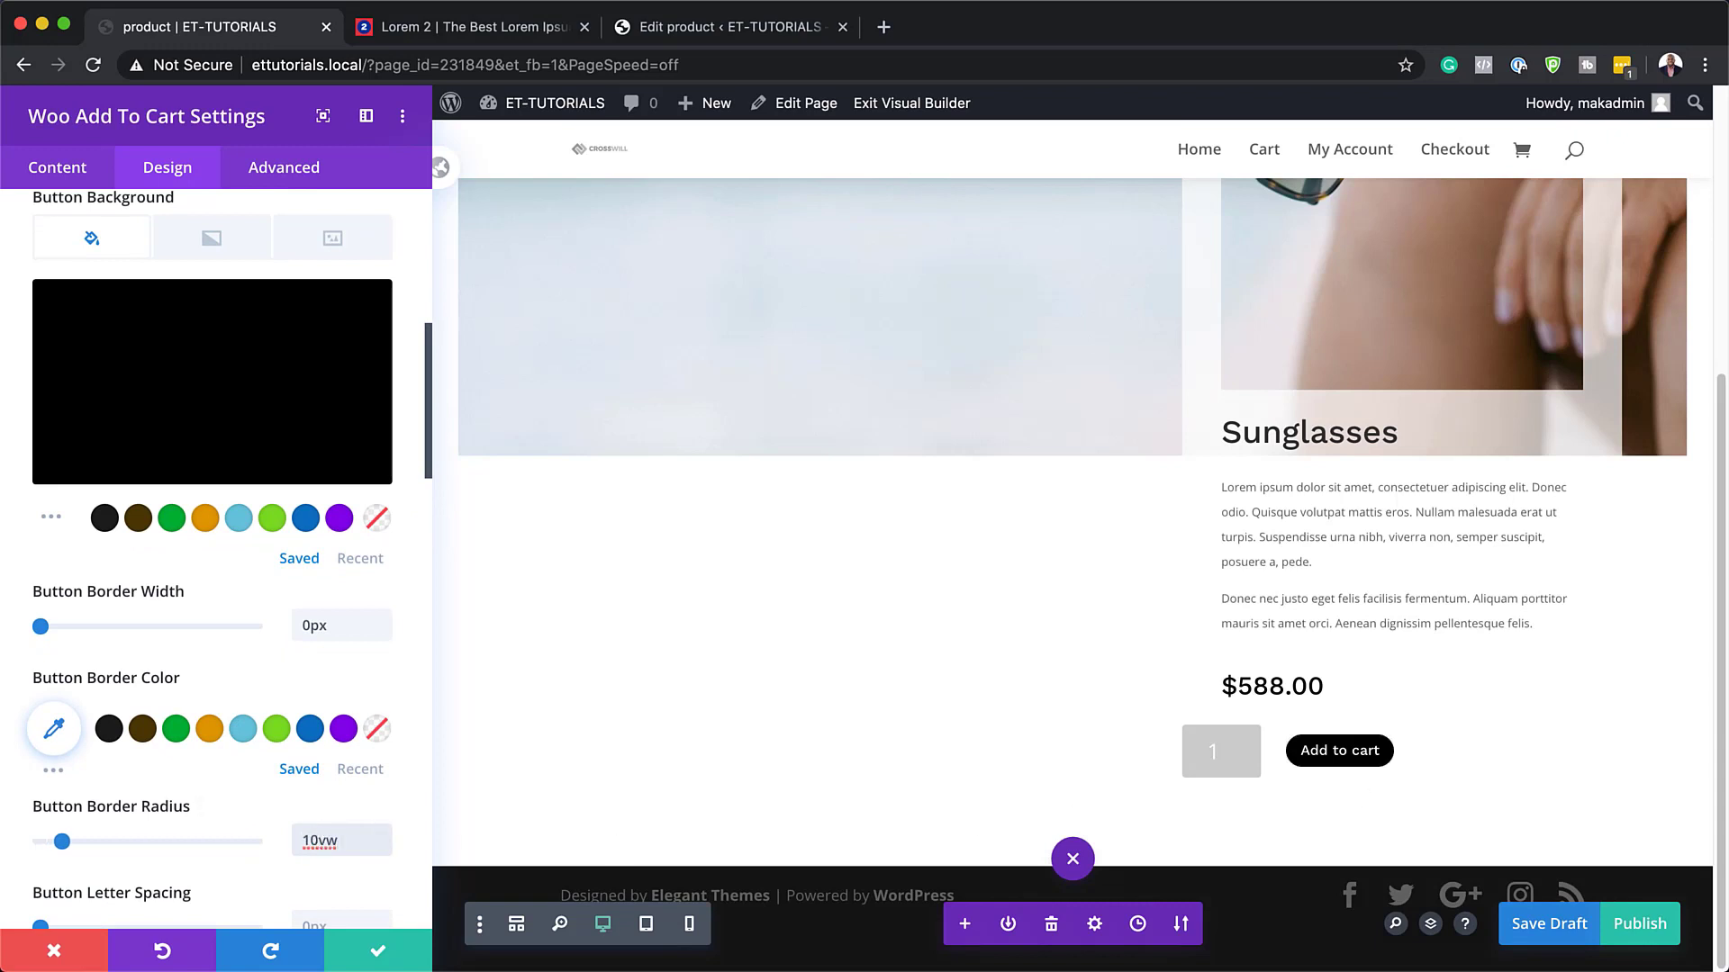
# - Set the Add to cart button's padding to linked values of 1vw top and bottom and 4vw left and right
pyautogui.scroll(-5, 161, 807)
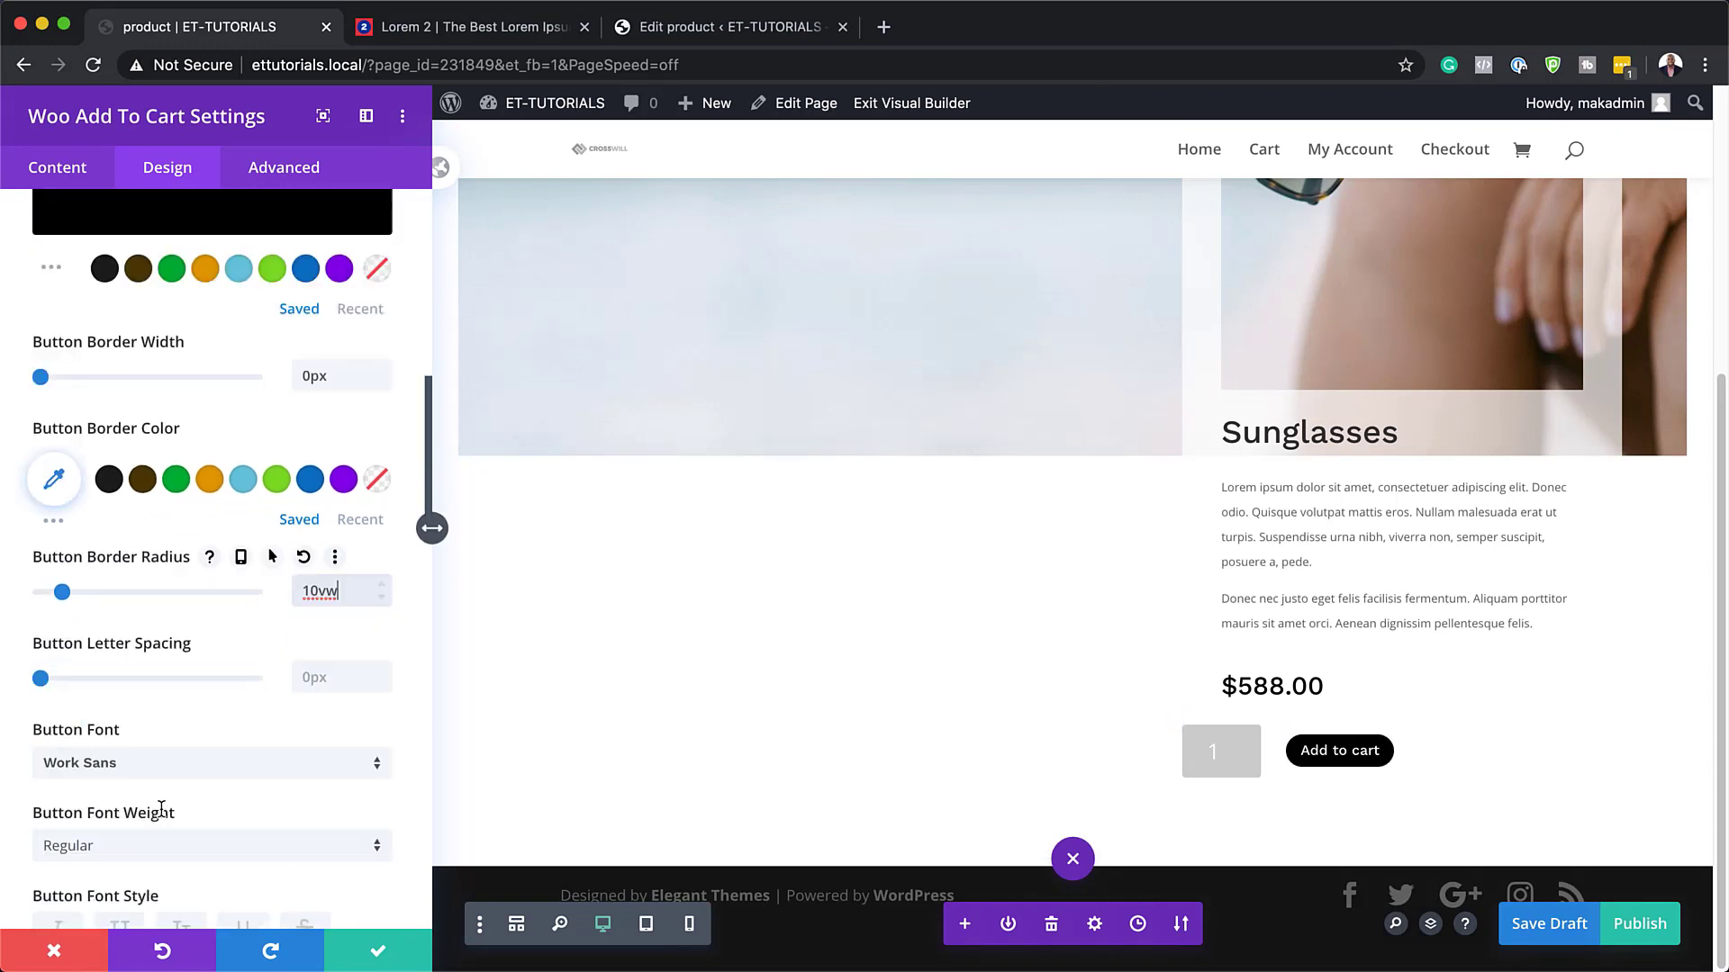
pyautogui.scroll(-4, 171, 763)
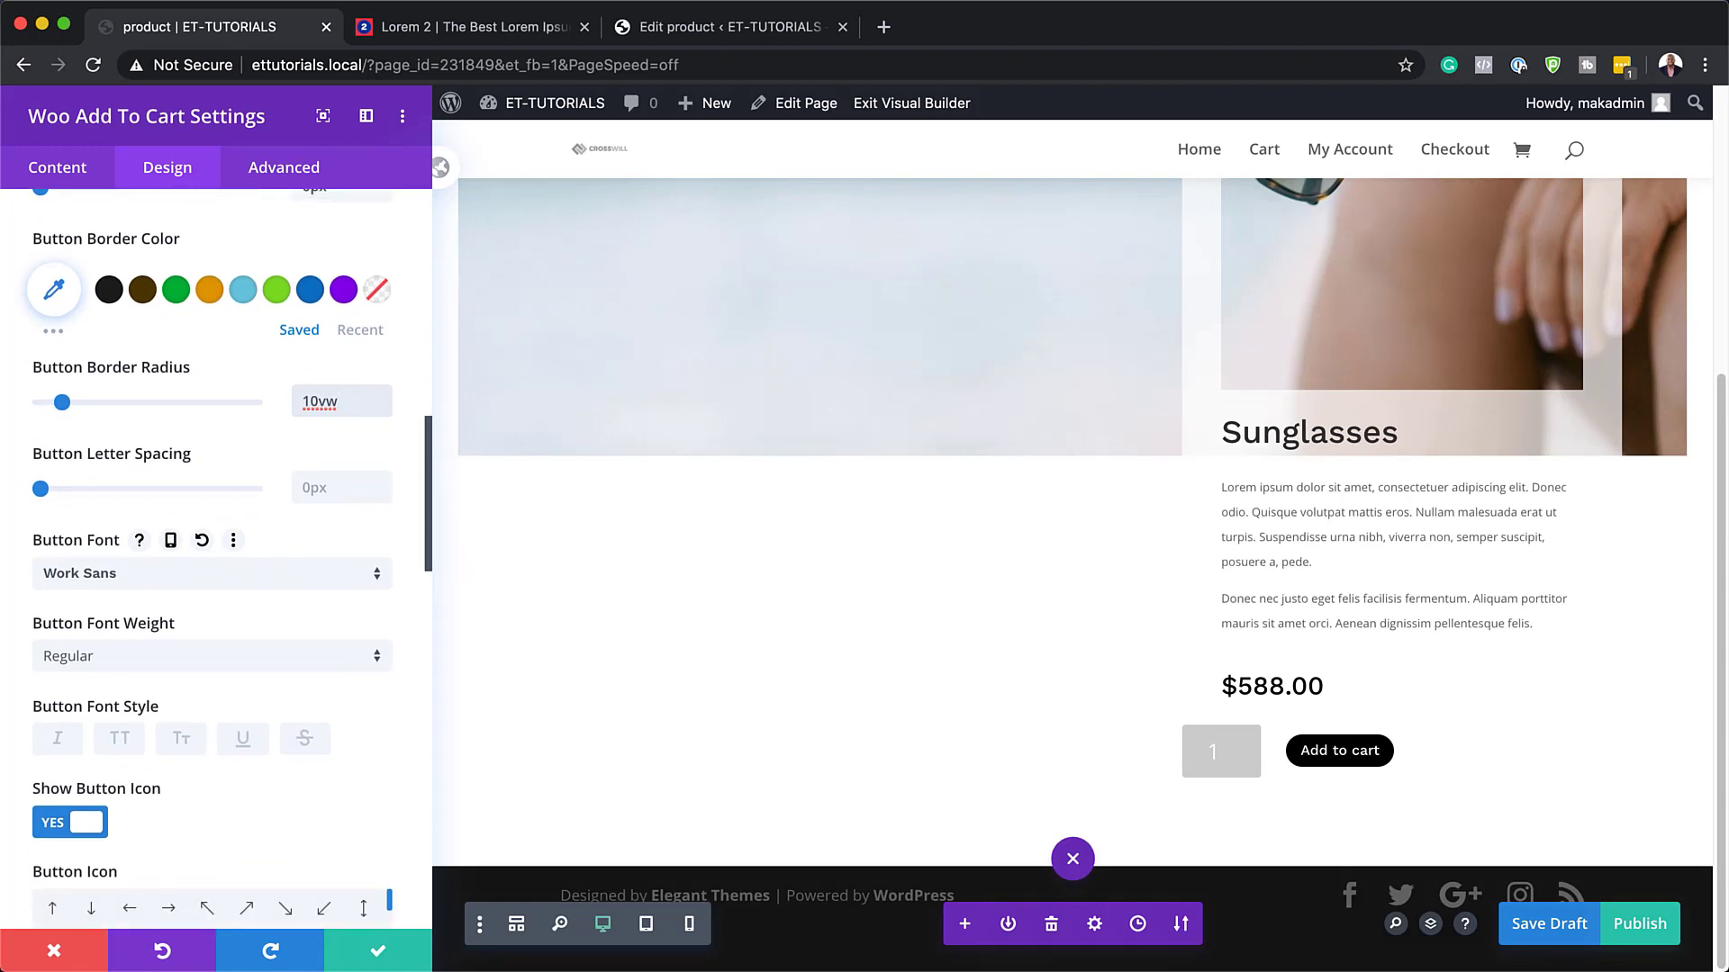
pyautogui.press('super+Tab')
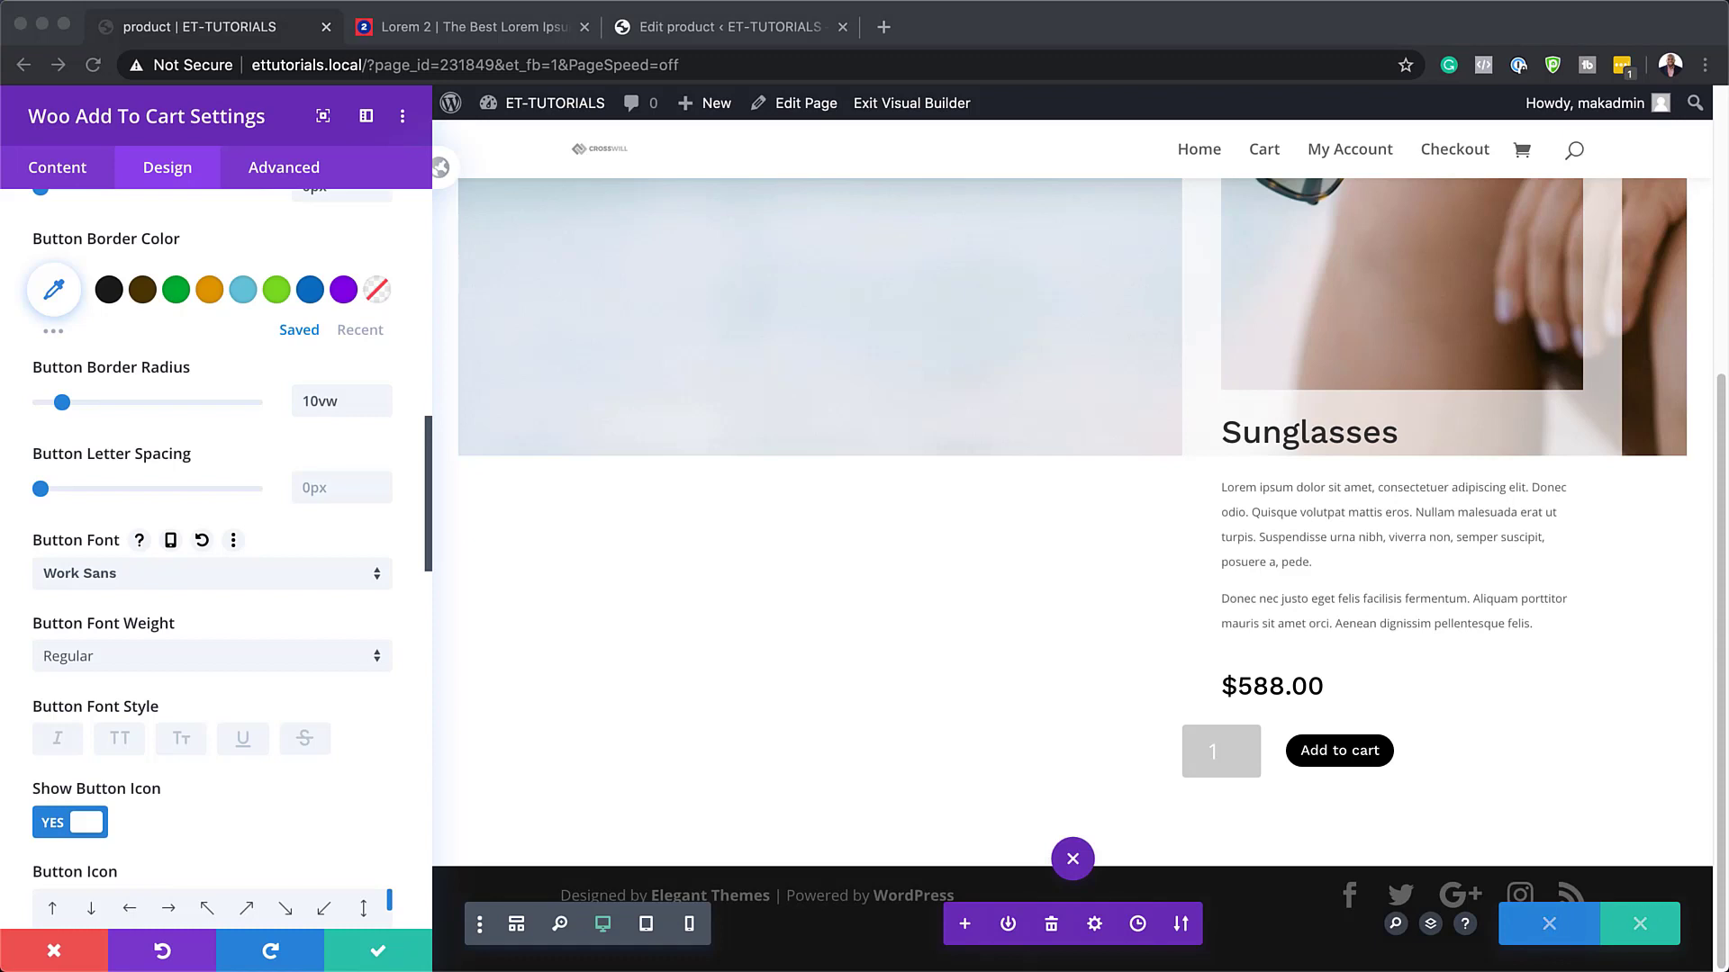
pyautogui.scroll(-2, 355, 740)
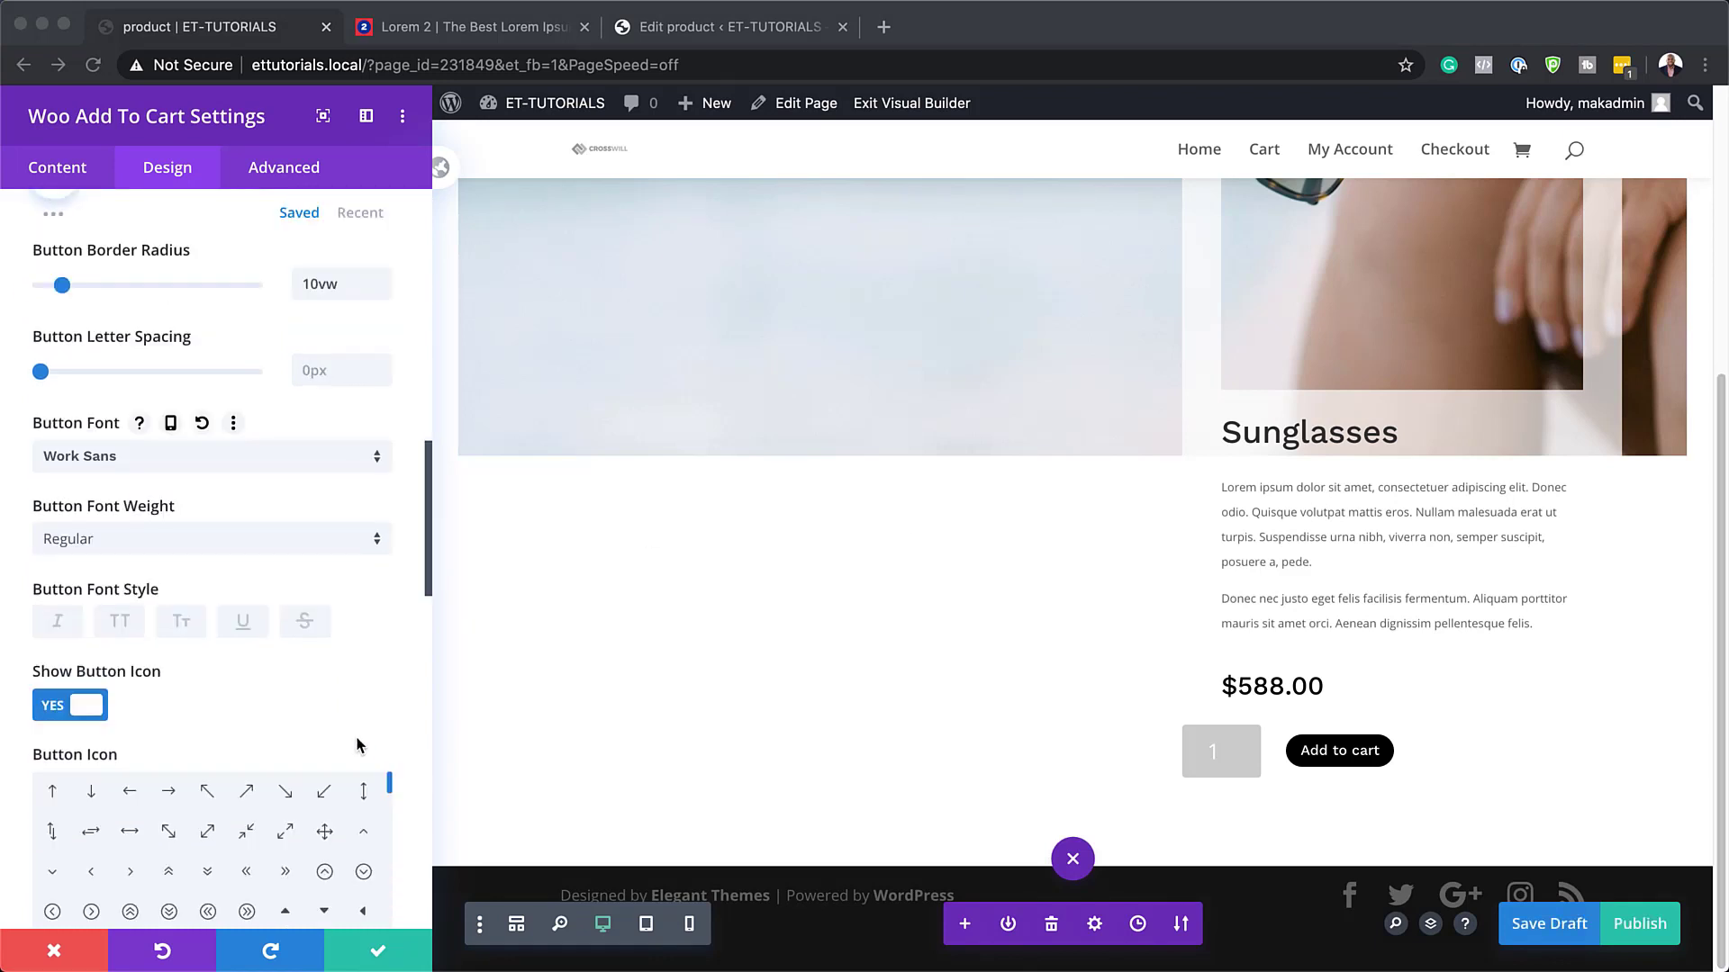
pyautogui.scroll(-10, 356, 745)
pyautogui.click(75, 827)
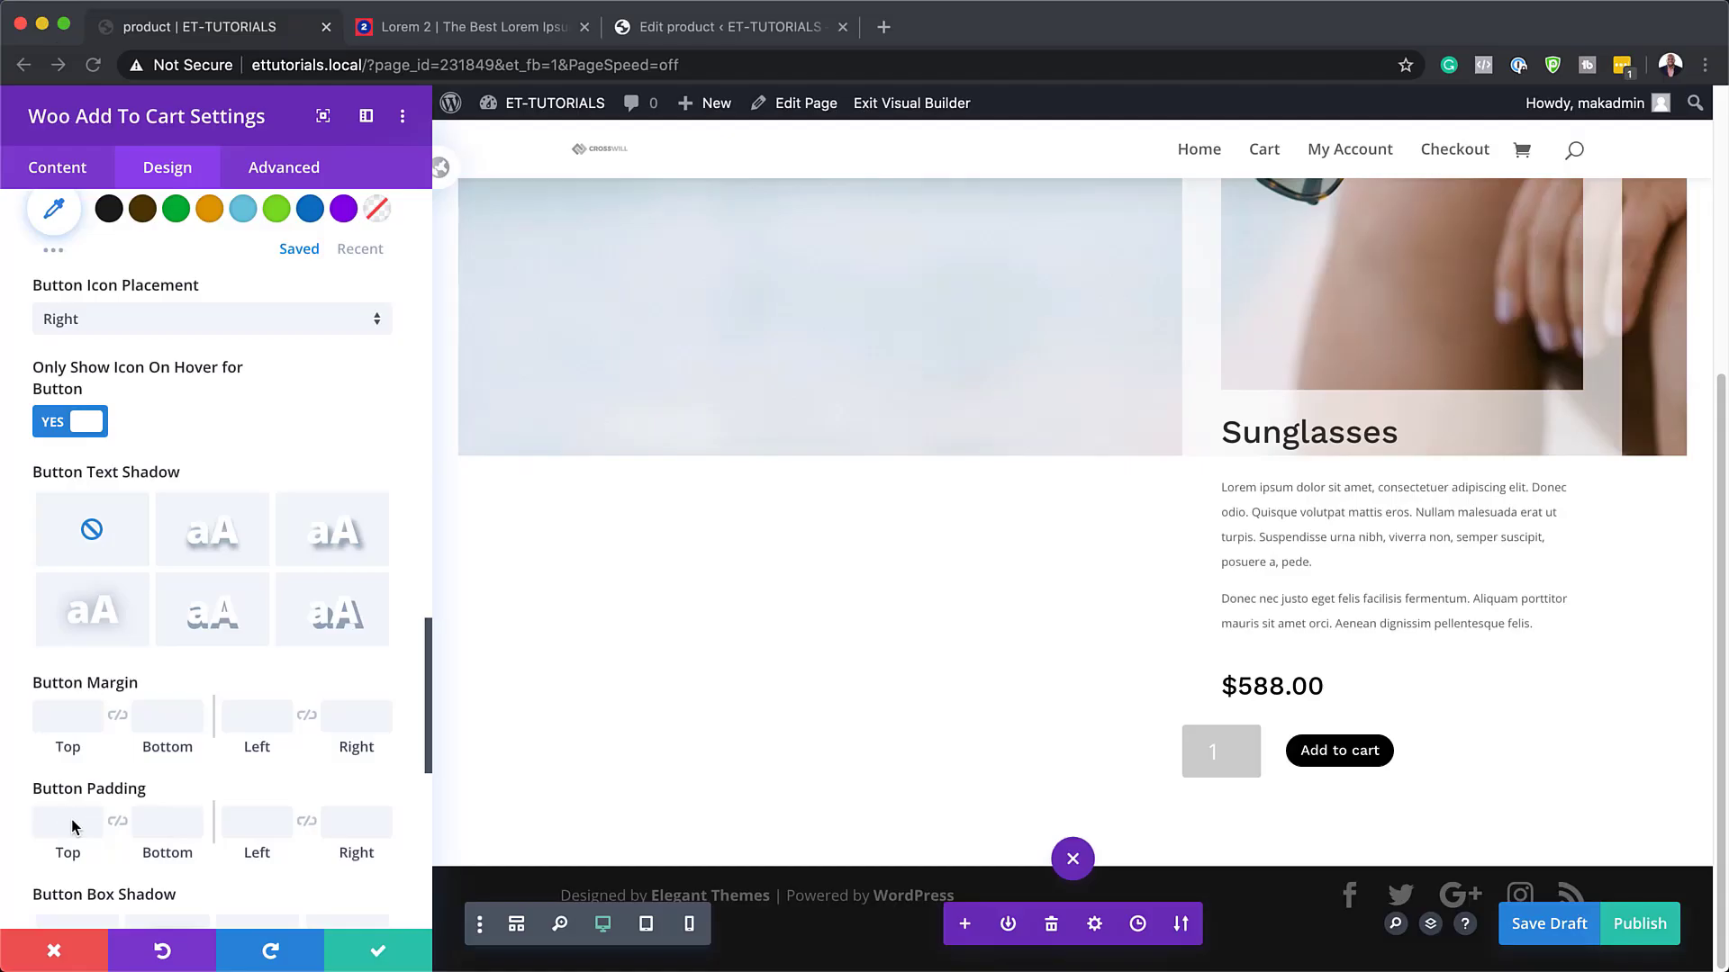
pyautogui.write('1vw')
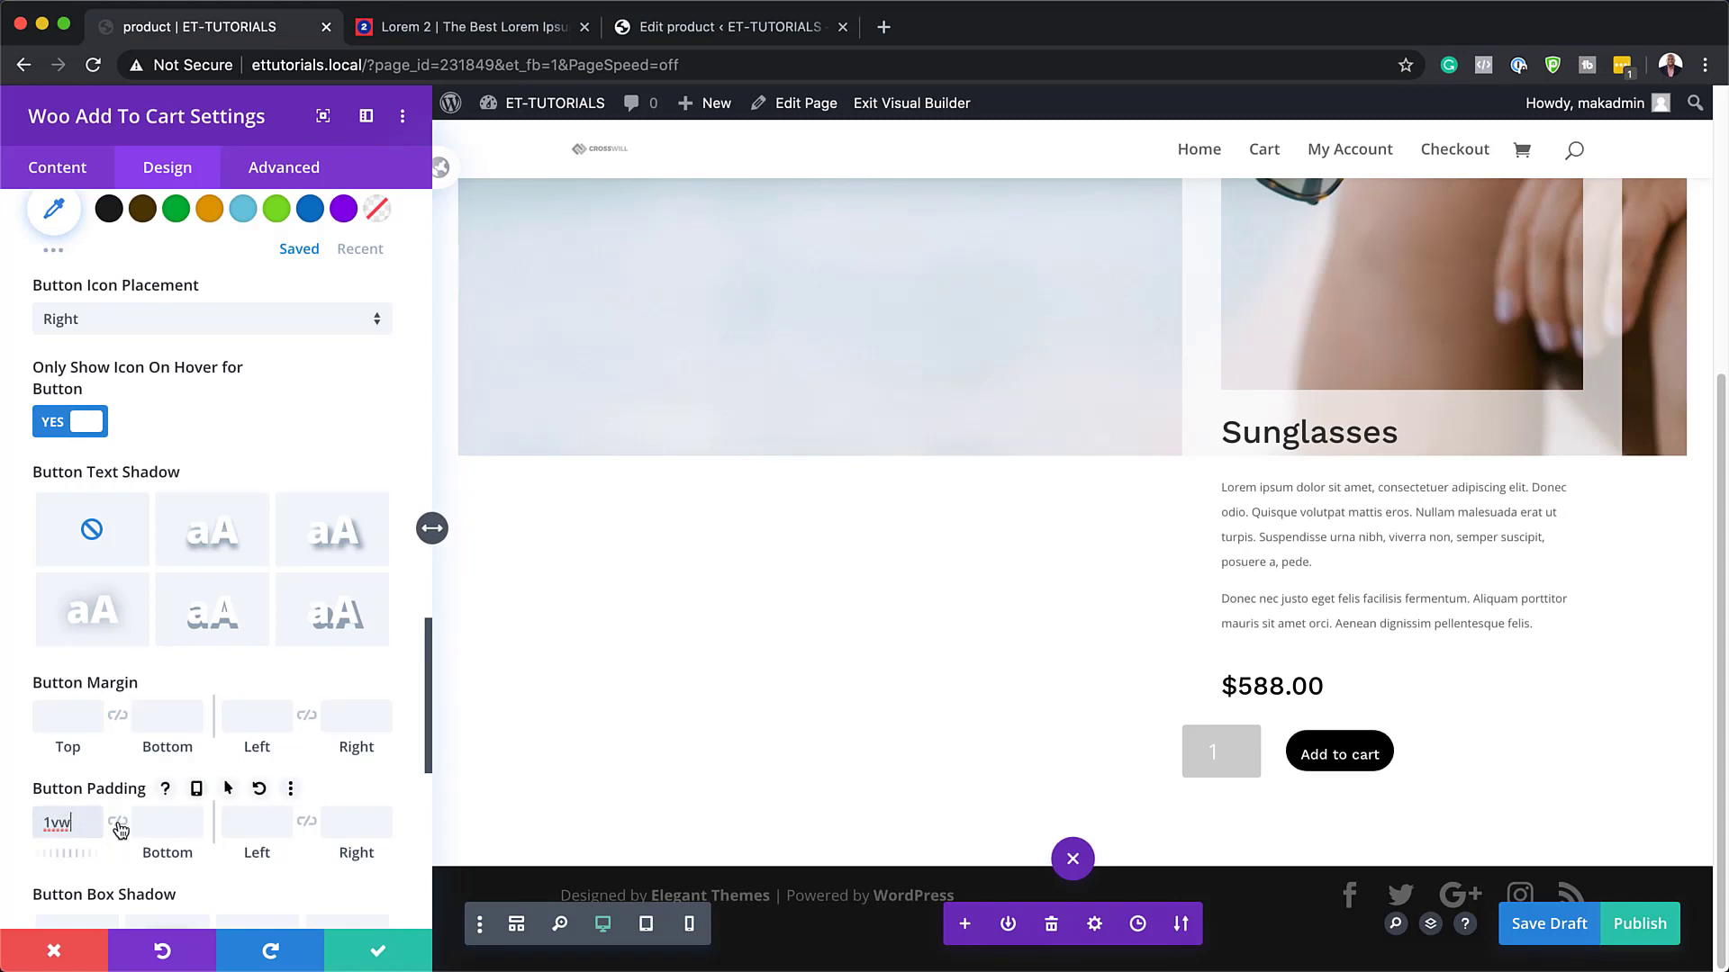
pyautogui.click(117, 822)
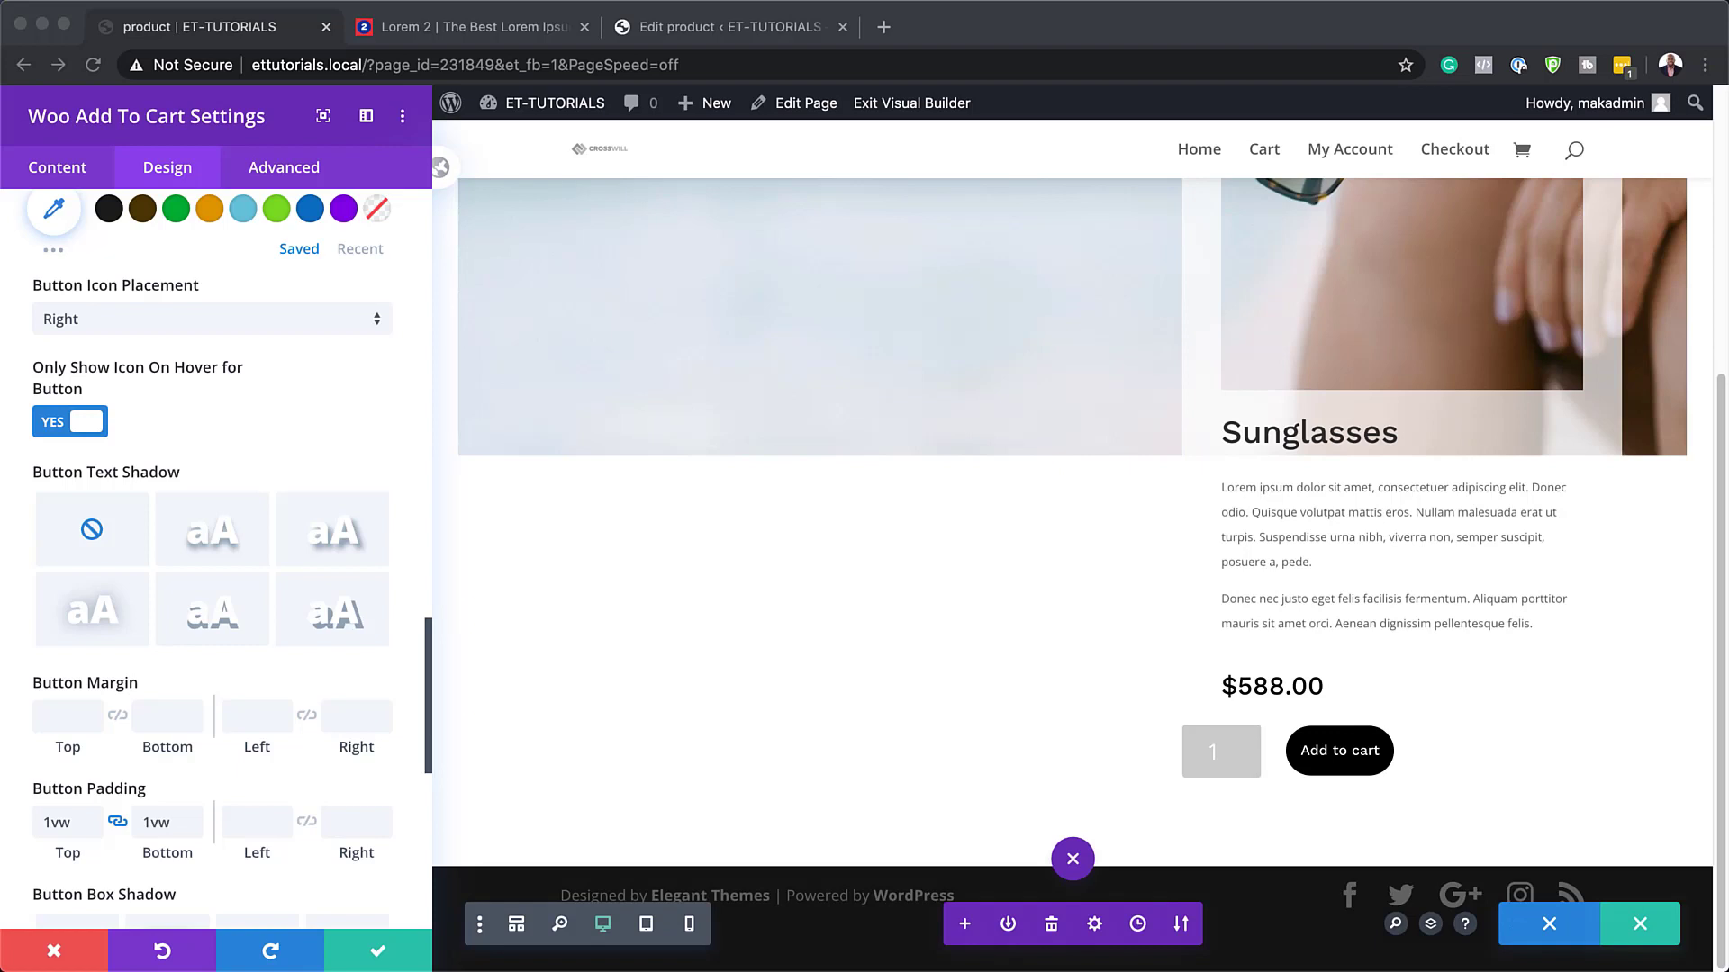
pyautogui.click(255, 823)
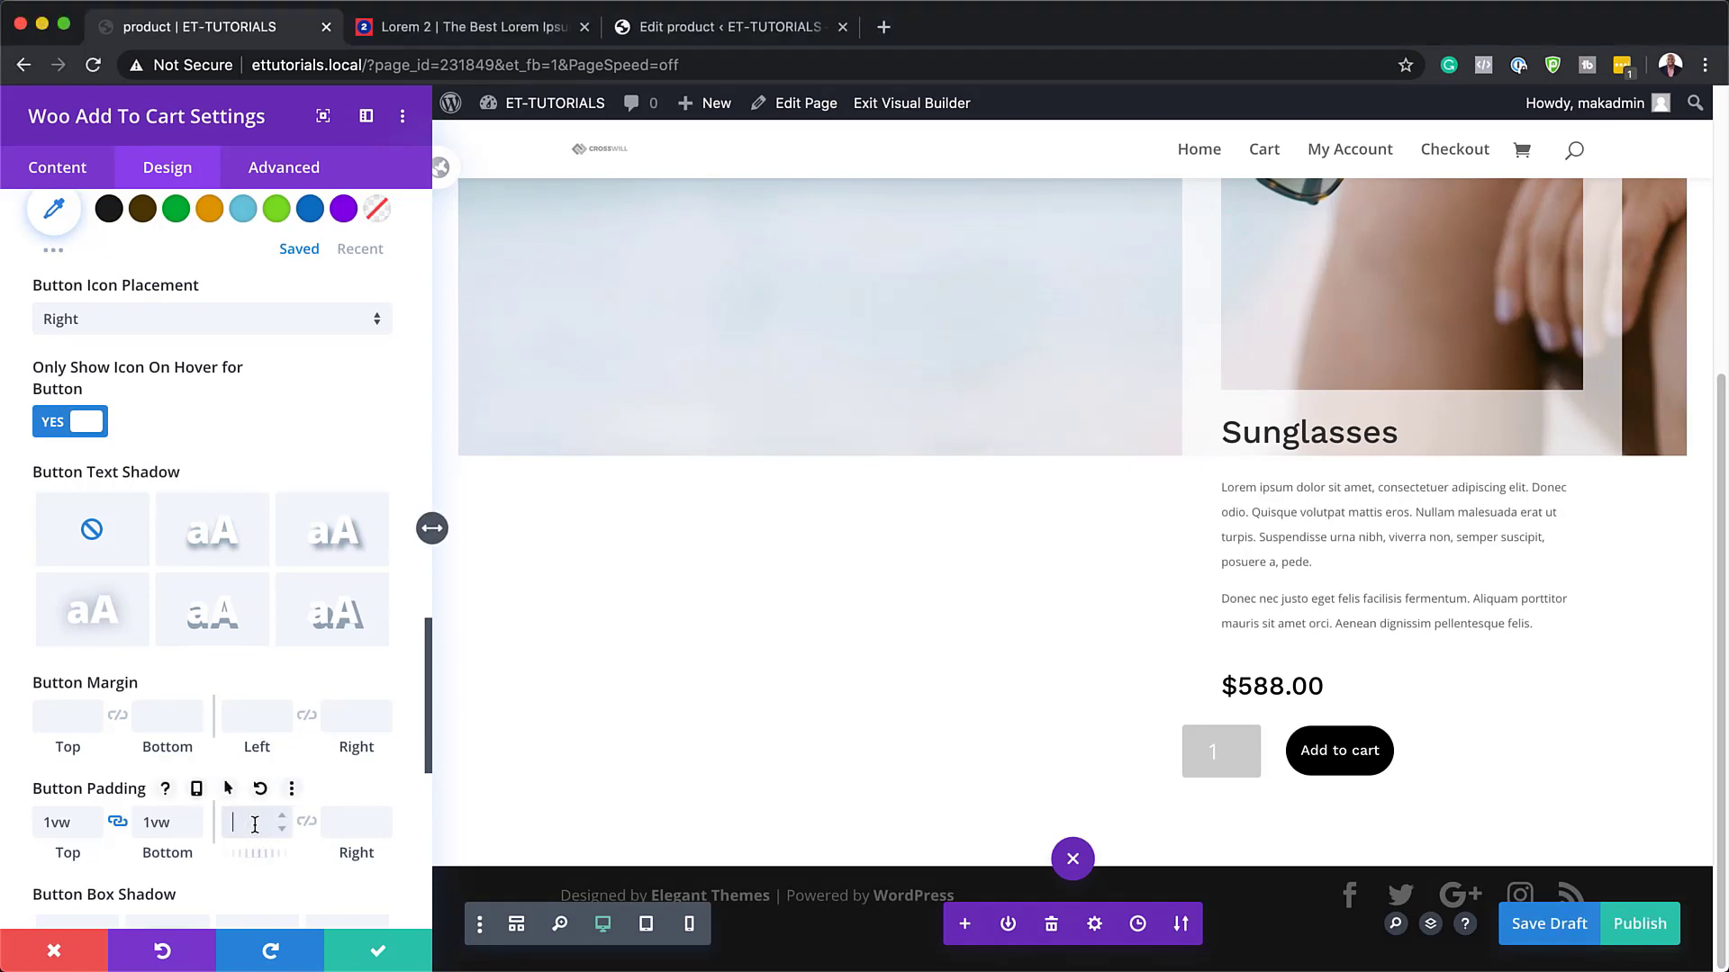
pyautogui.click(306, 821)
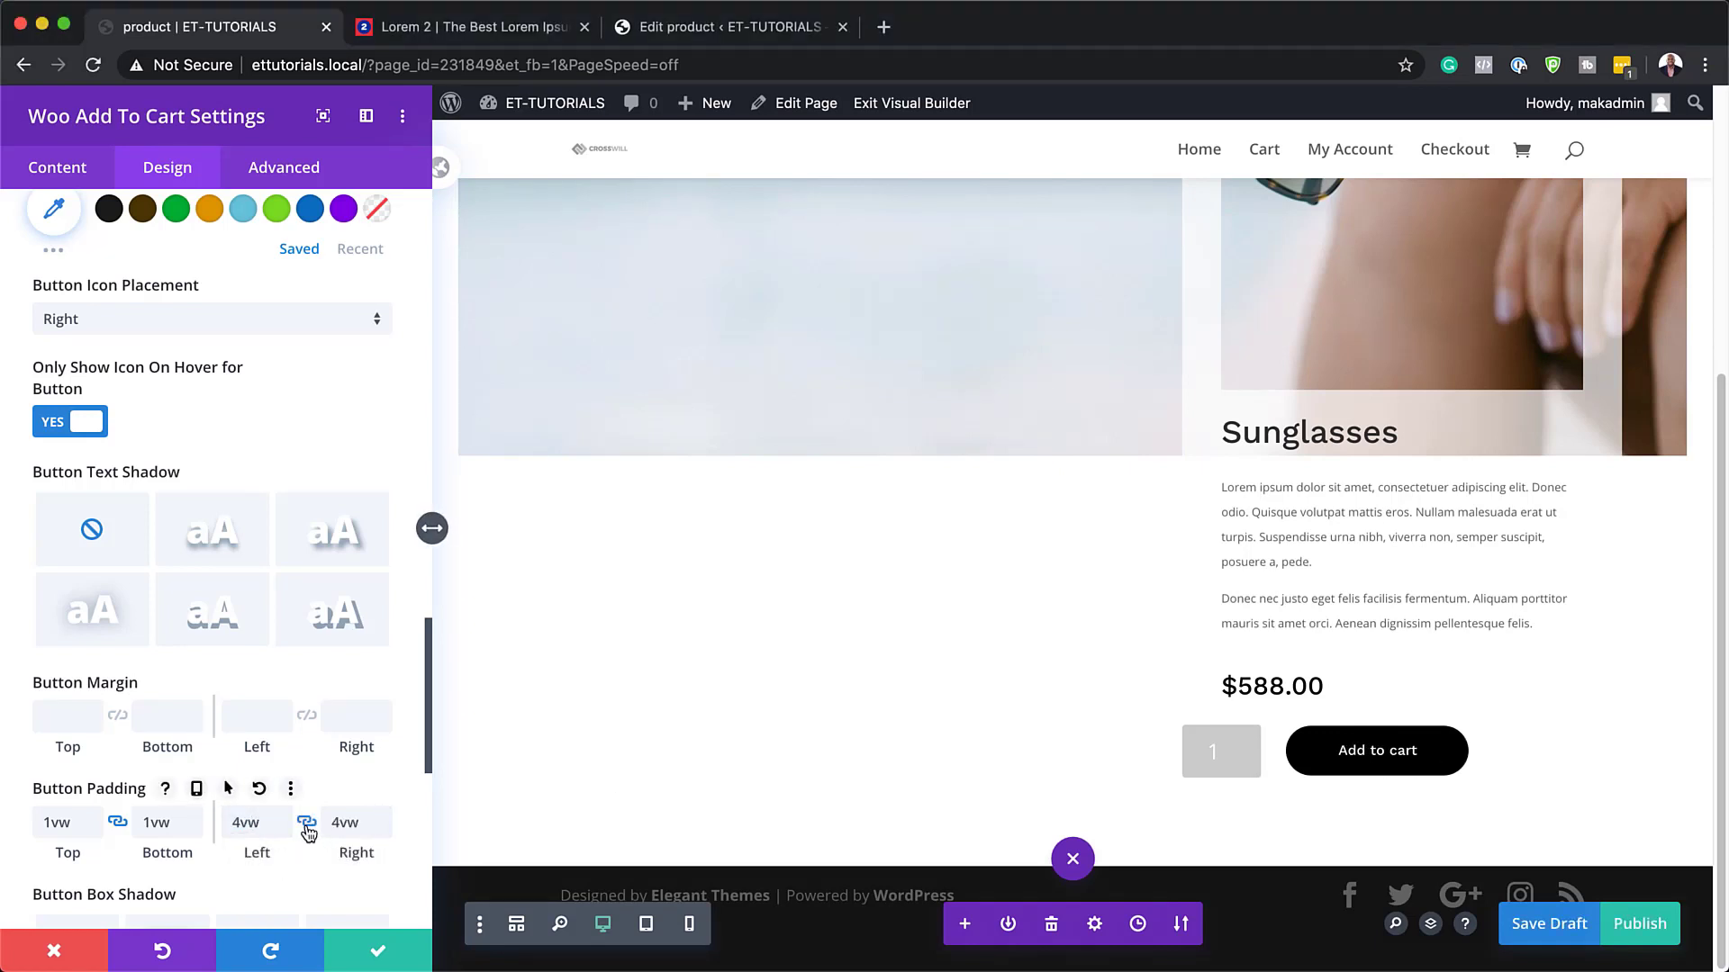
# - Set the Woo Add To Cart module's bottom margin to 2vw
pyautogui.scroll(-6, 297, 743)
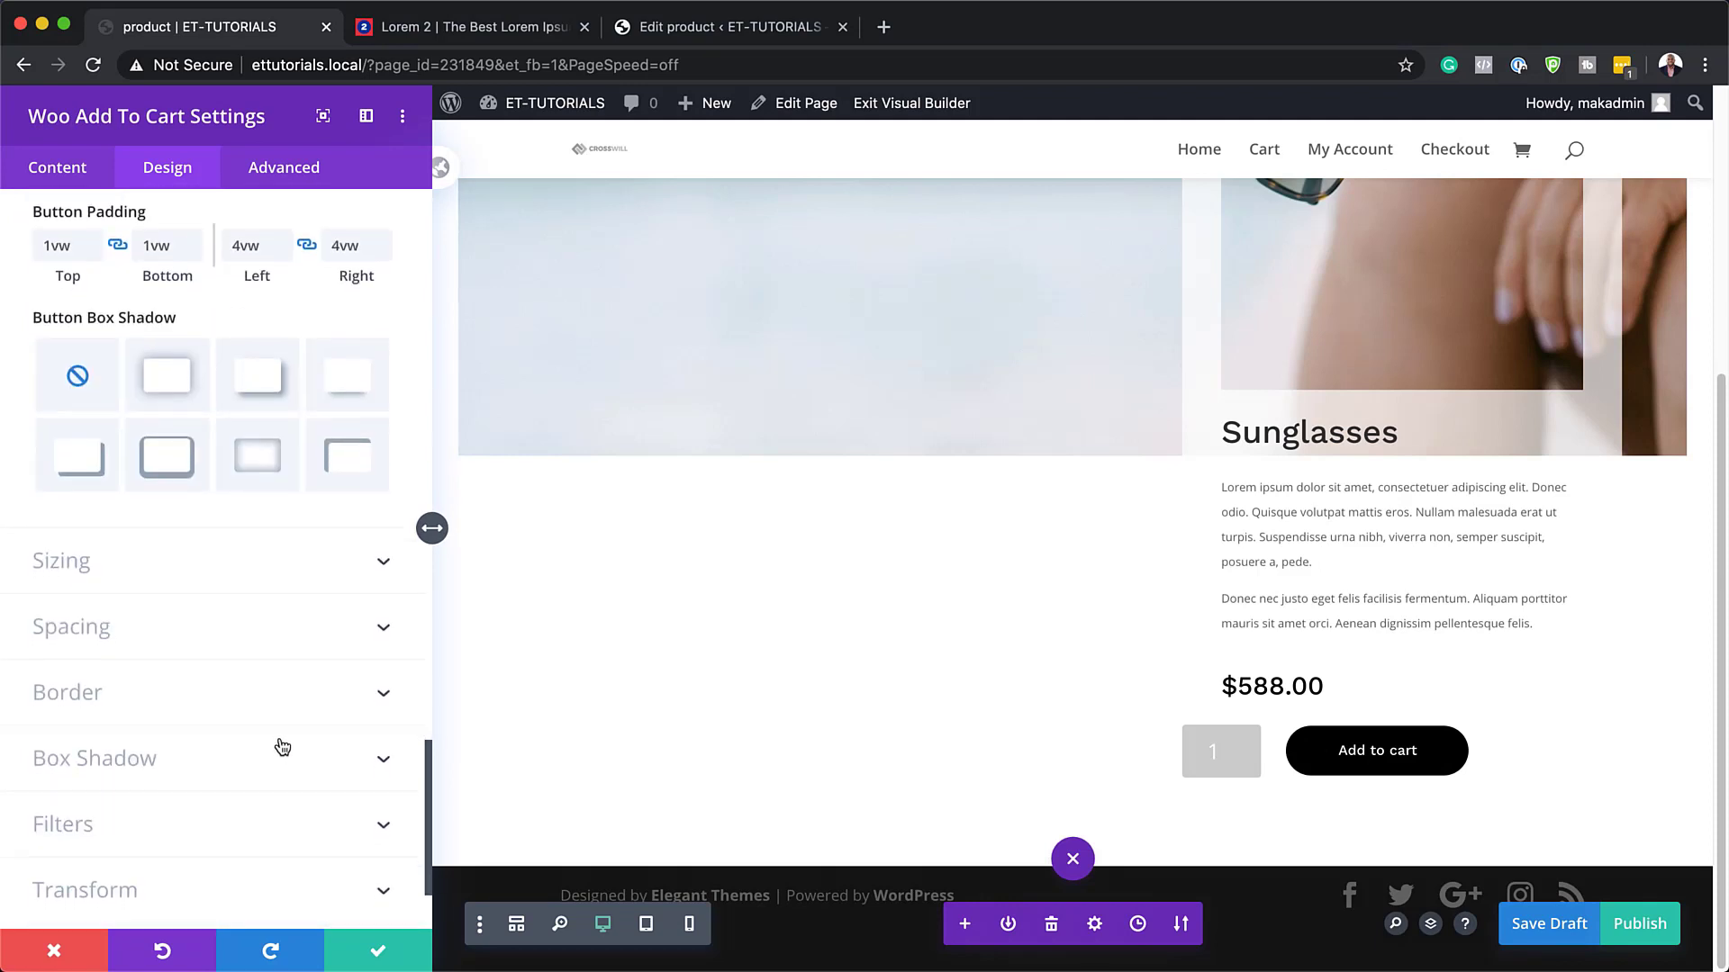
pyautogui.click(47, 628)
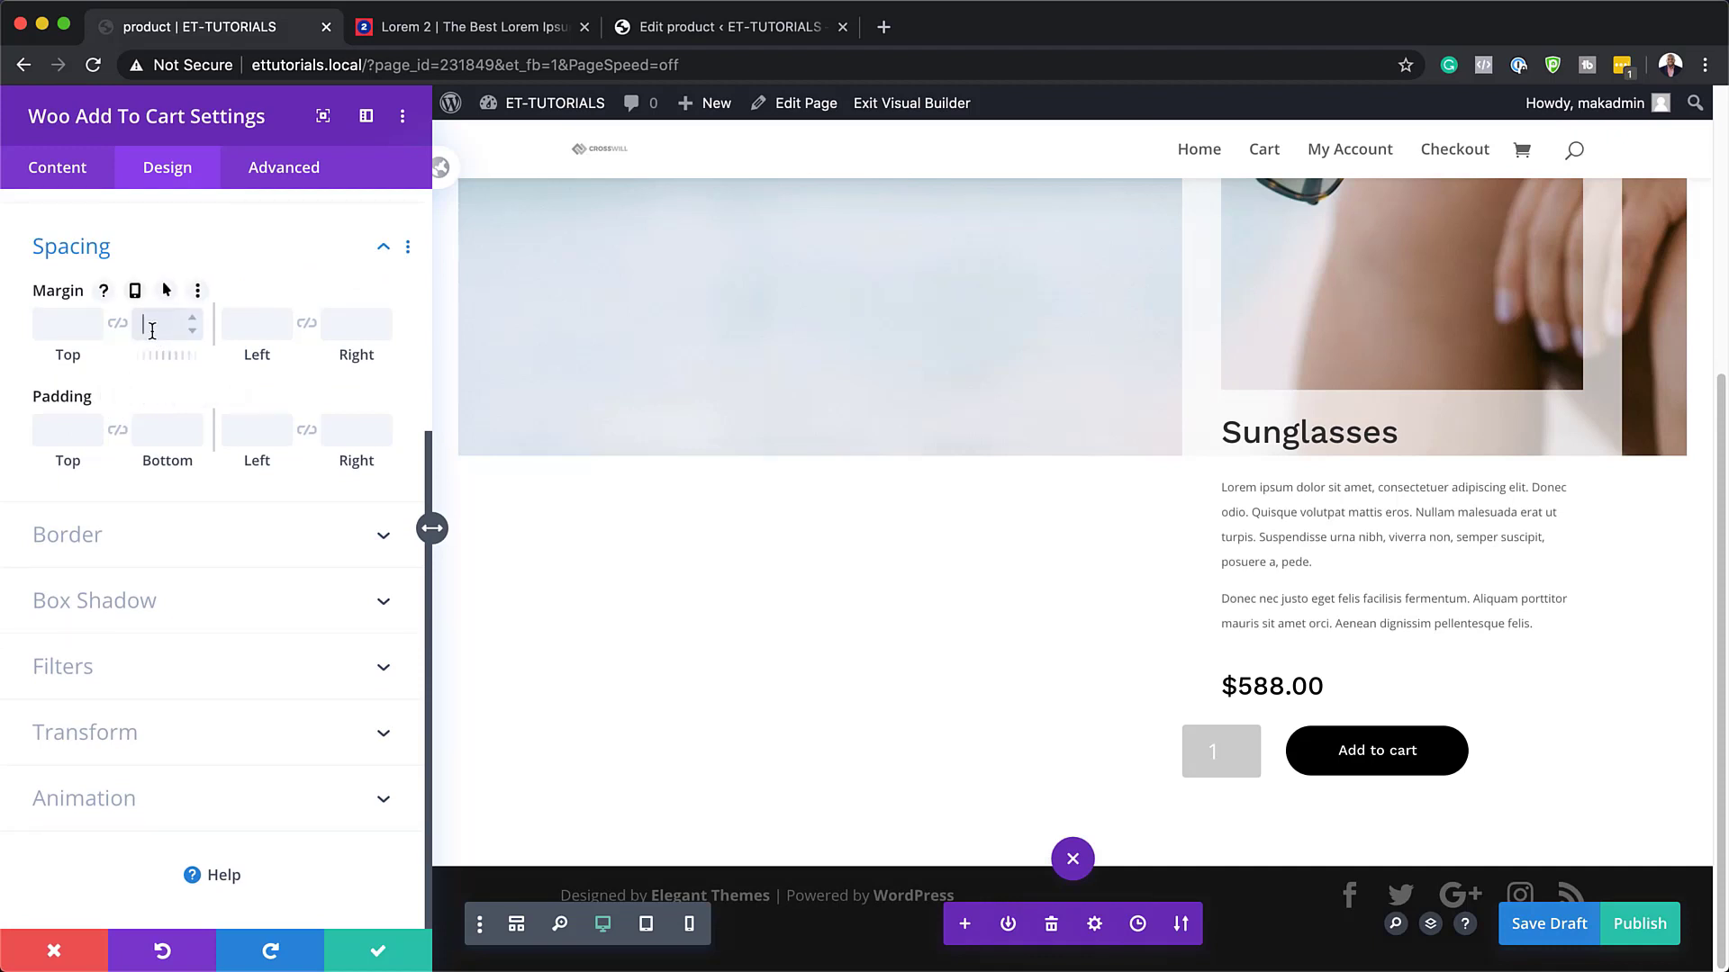
pyautogui.write('2vw')
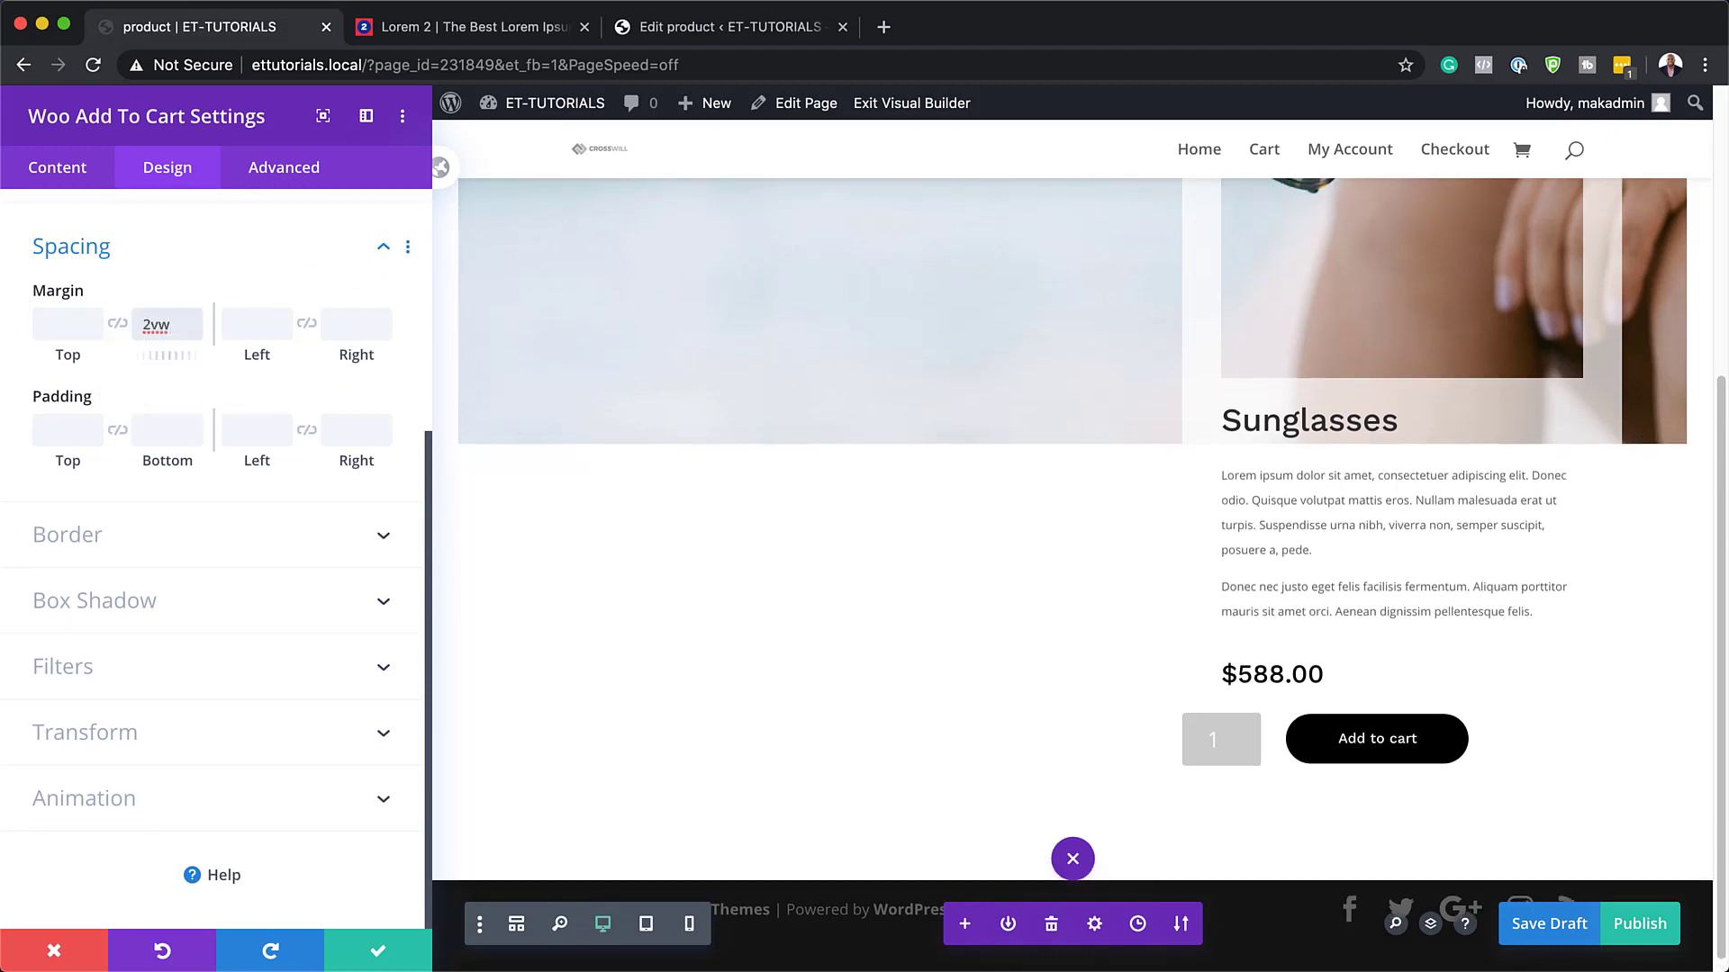
pyautogui.press('super+Tab')
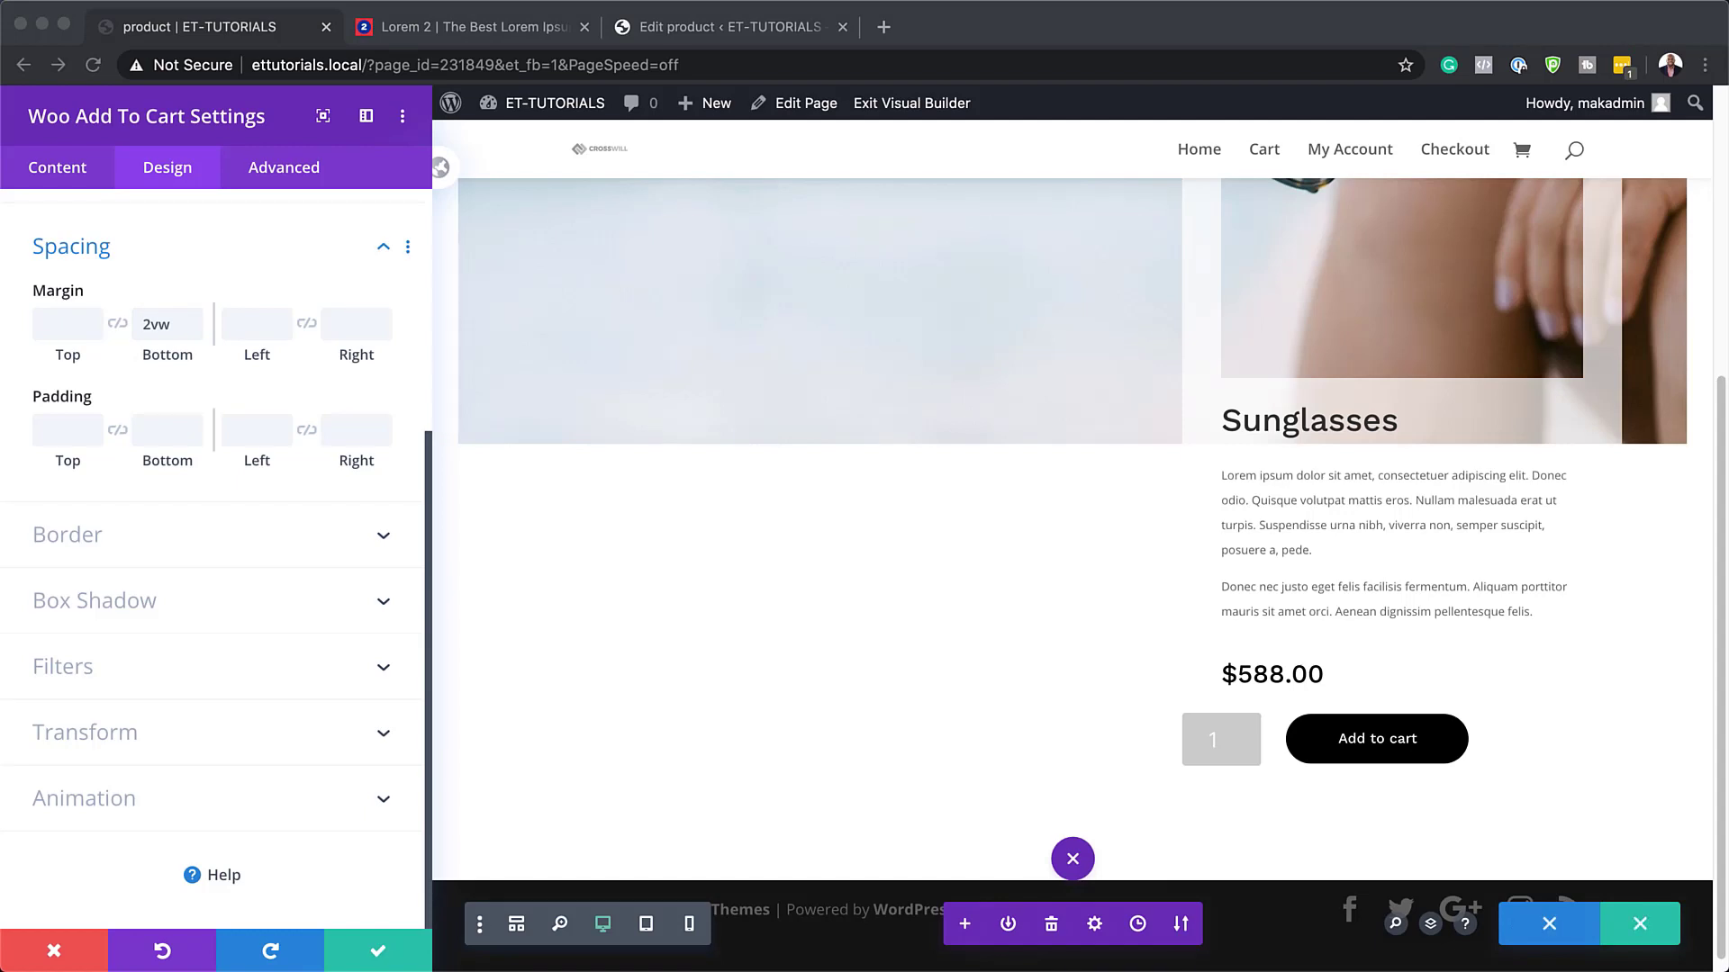
# - Set the Woo Add To Cart module's padding to 3vw on all four sides and save the module settings
pyautogui.click(56, 429)
pyautogui.write('3vw')
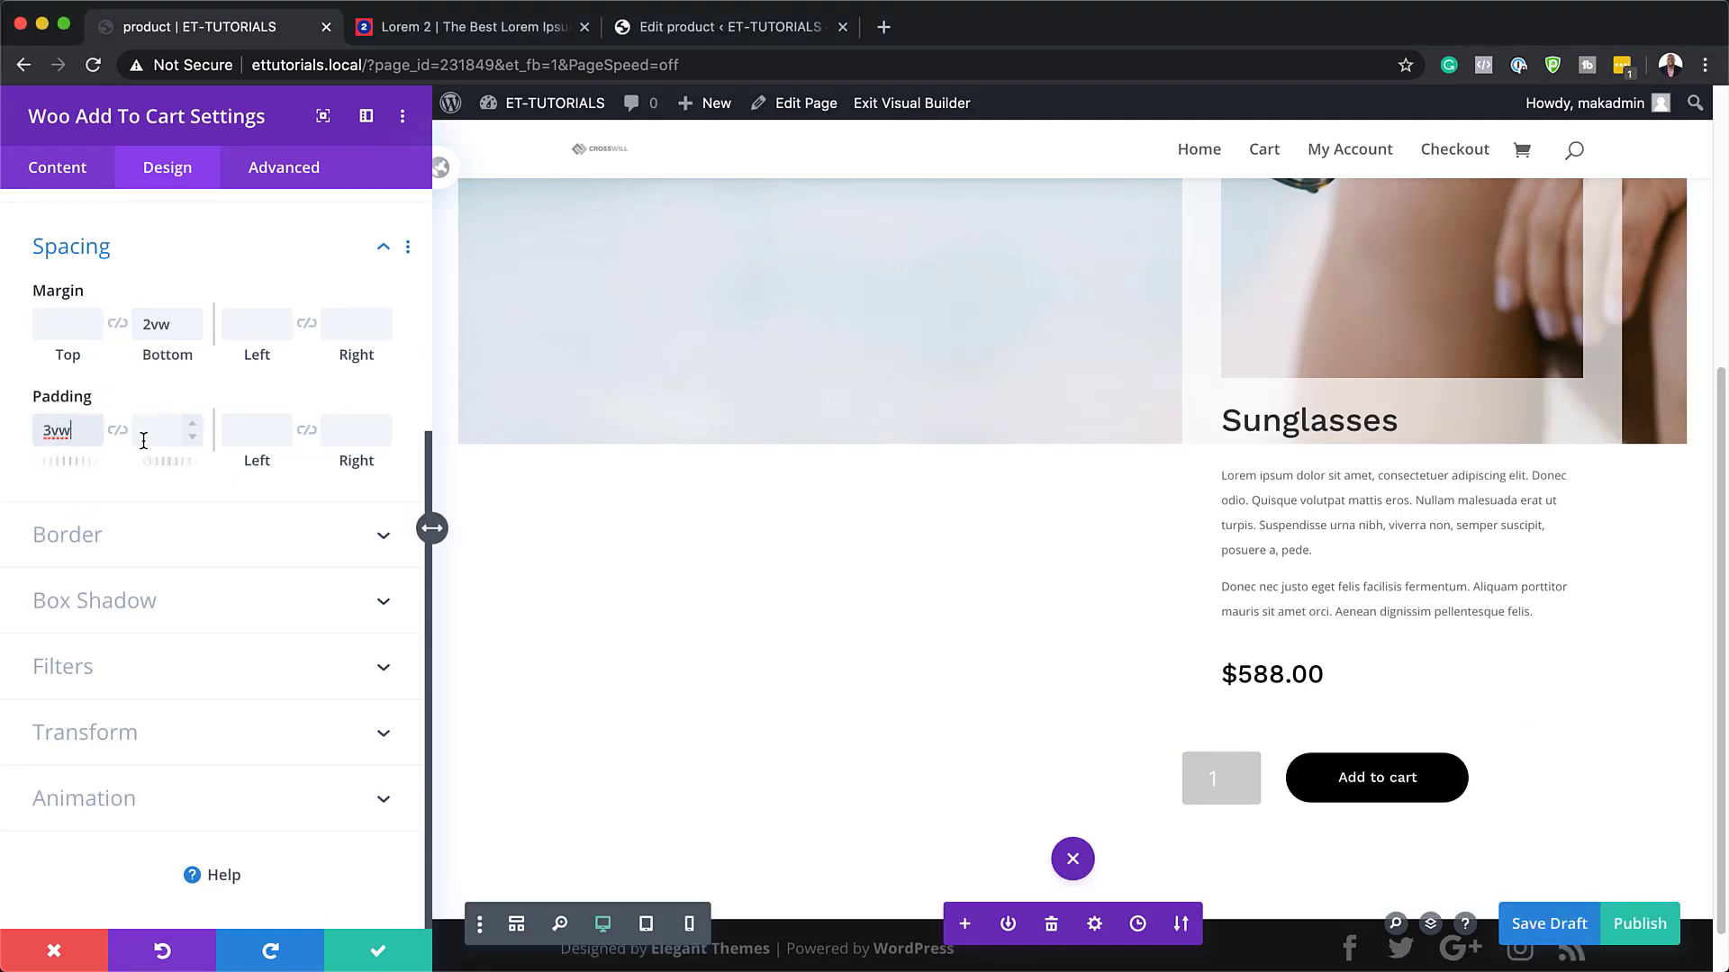
pyautogui.click(116, 432)
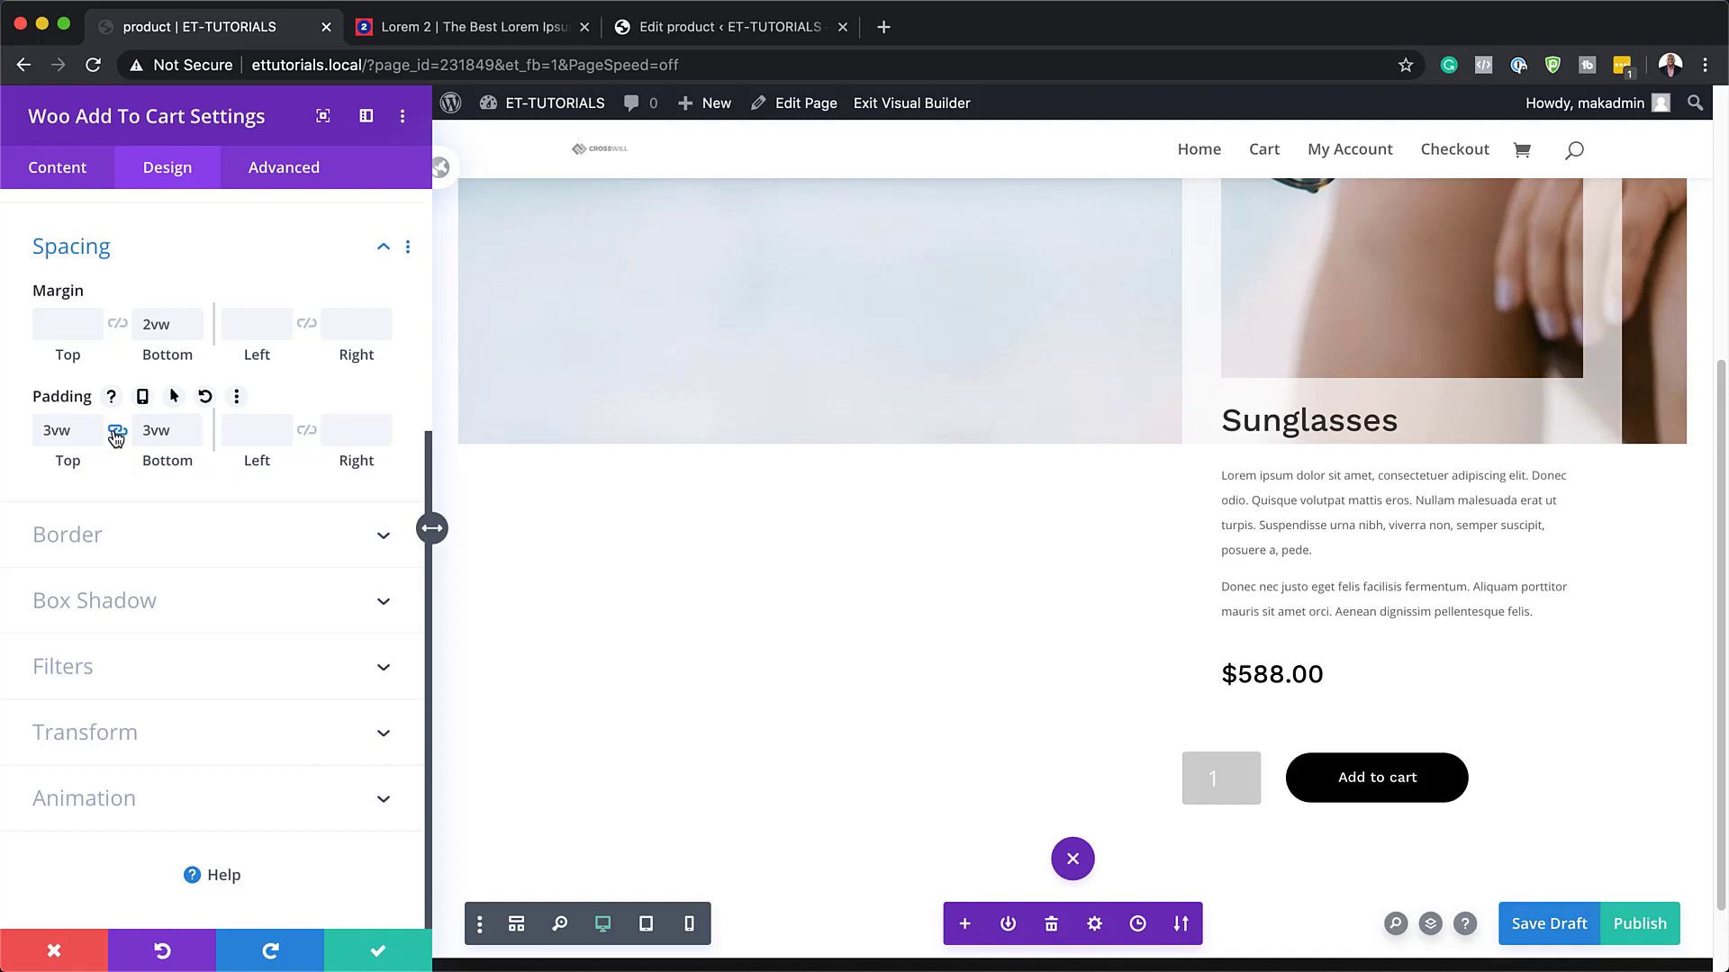
pyautogui.click(232, 433)
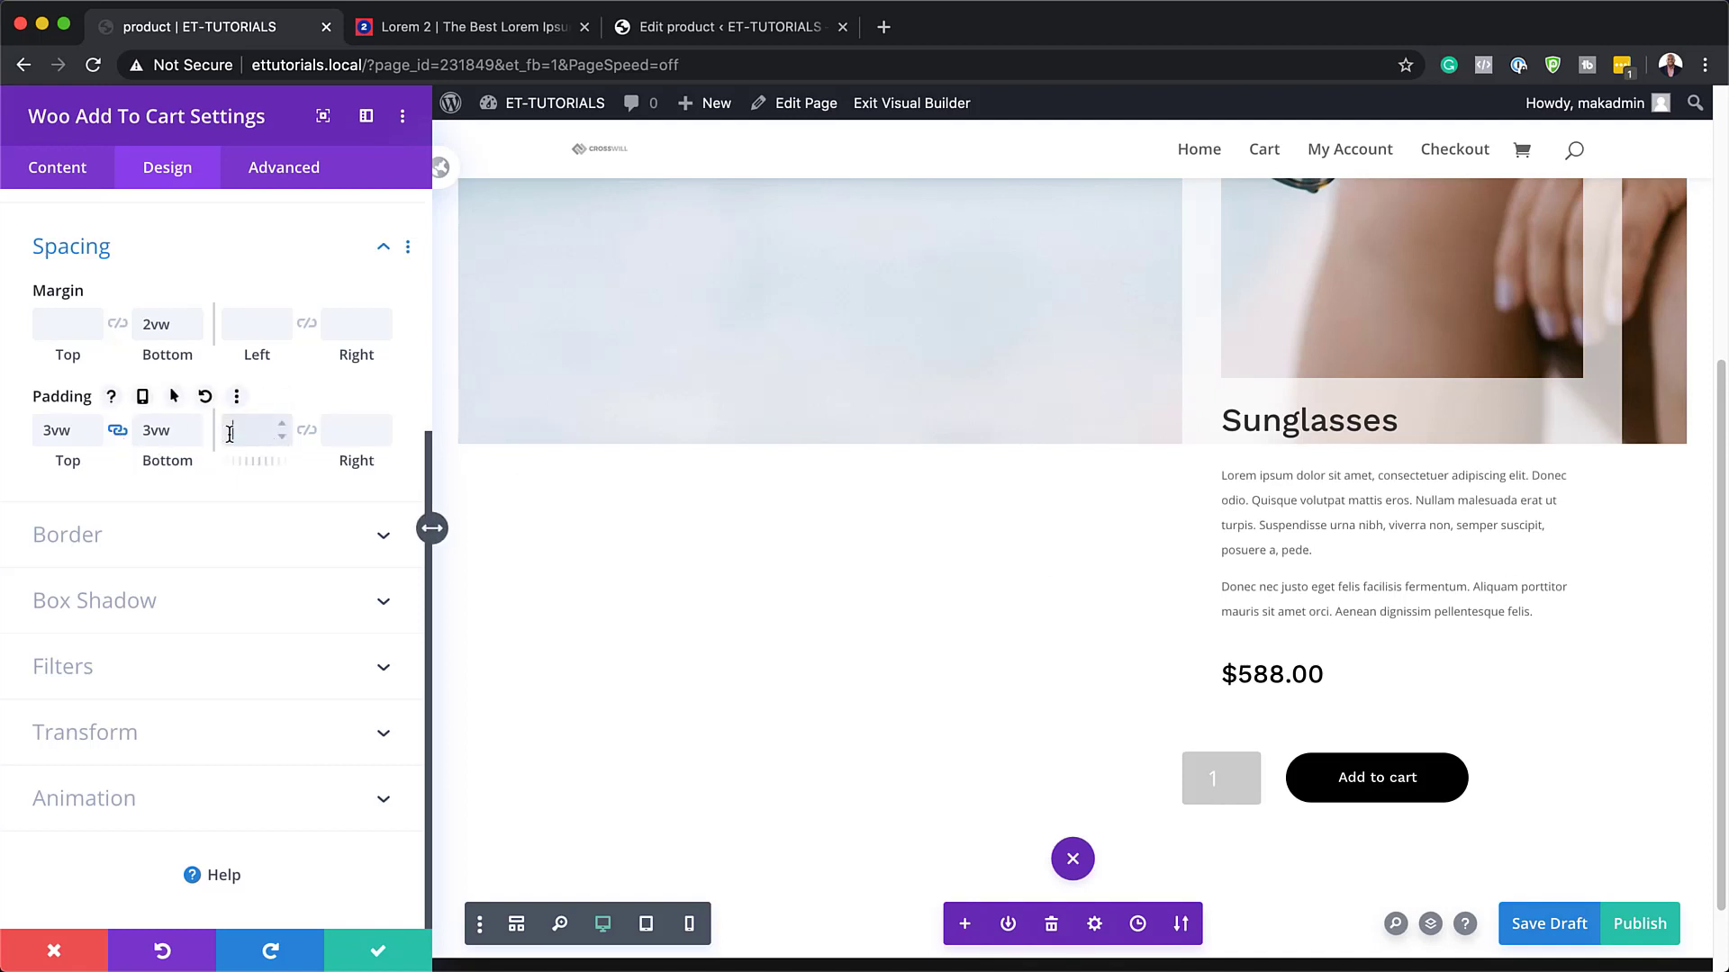
pyautogui.write('3vw')
pyautogui.click(306, 432)
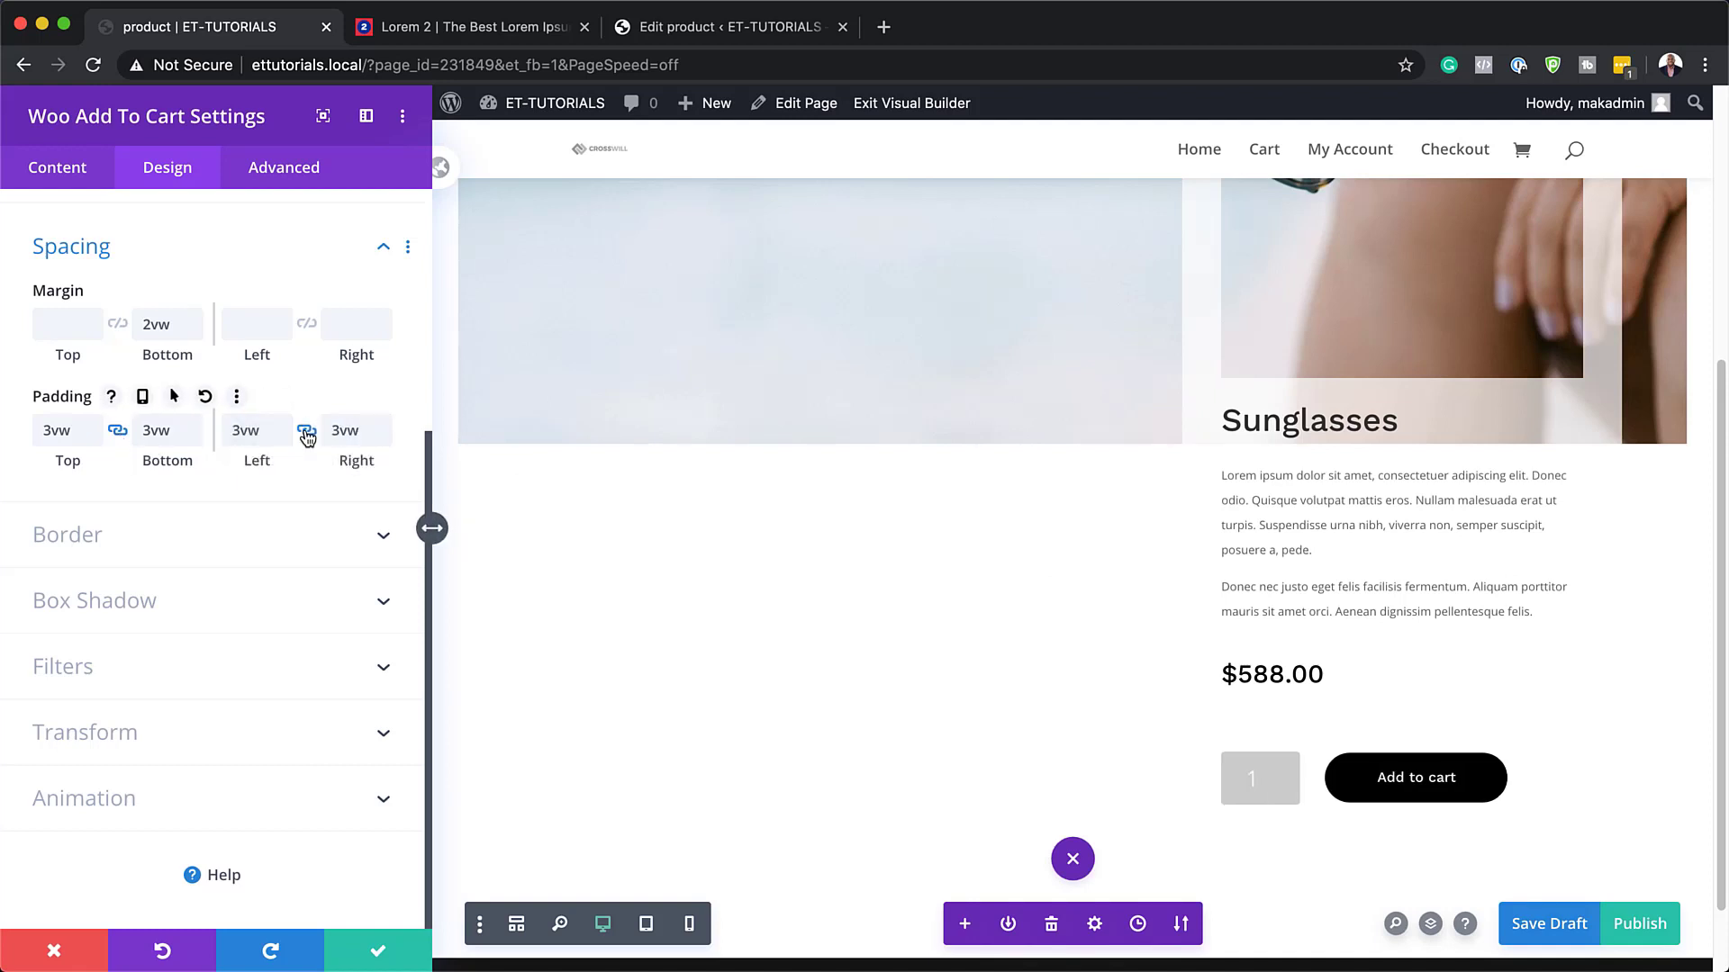
pyautogui.click(380, 951)
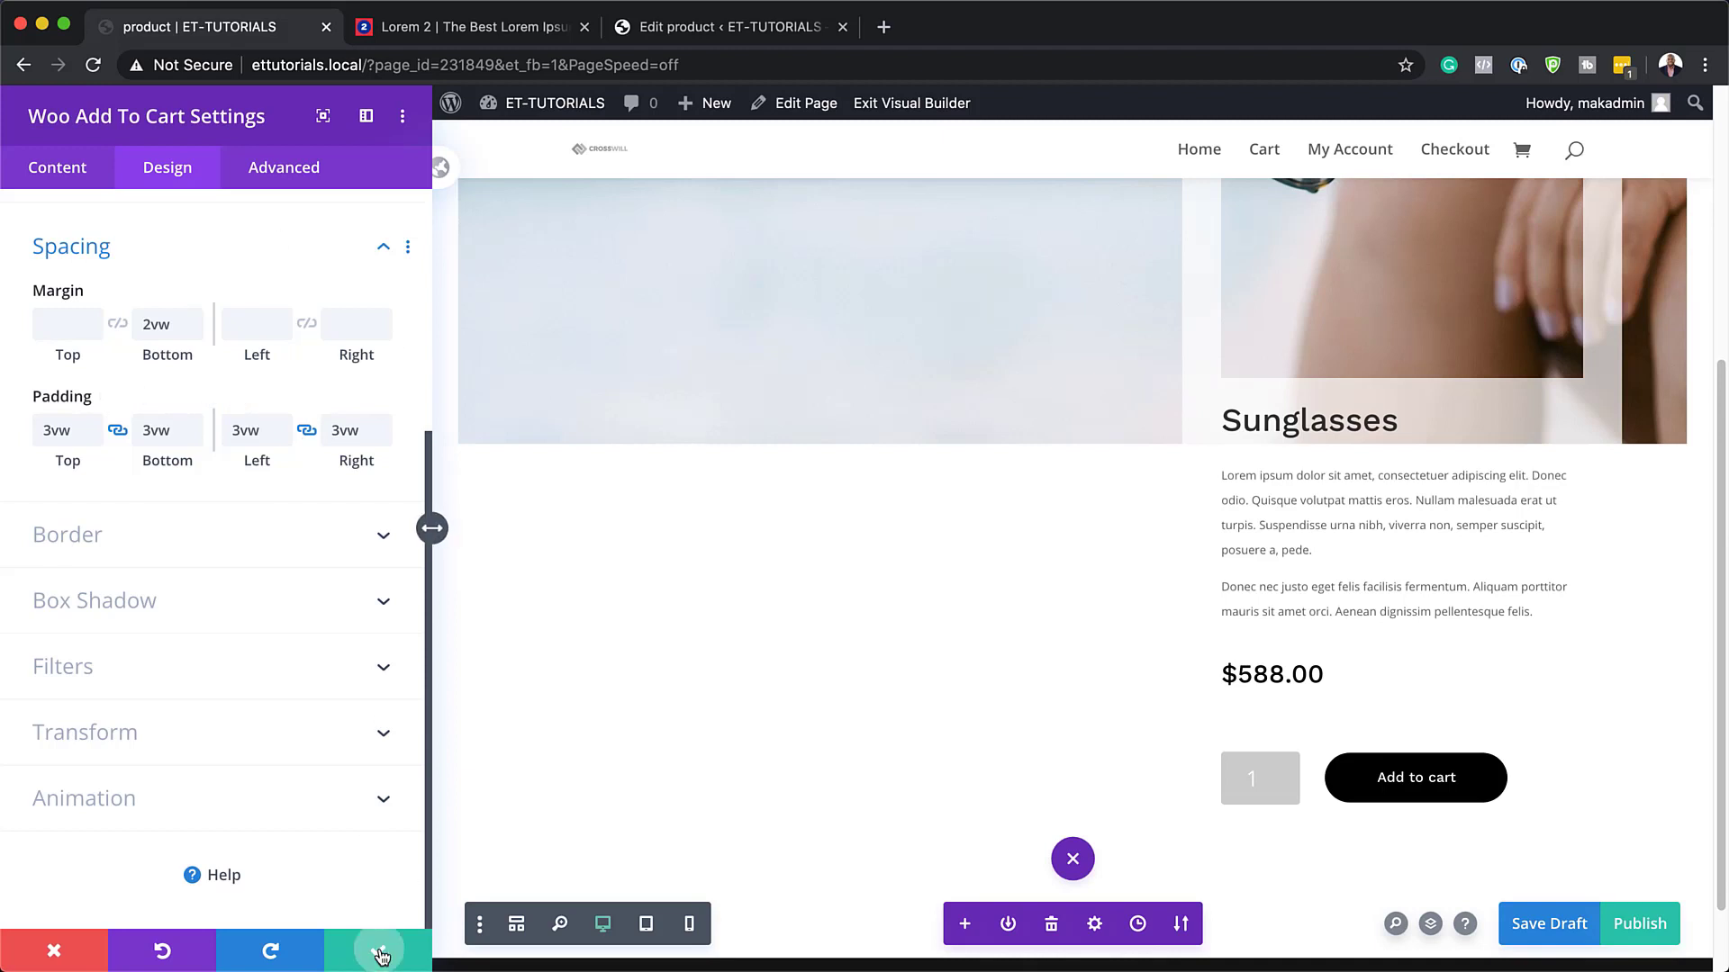
# - Add a background gradient to the row's second column, which holds the product card
pyautogui.scroll(5, 945, 664)
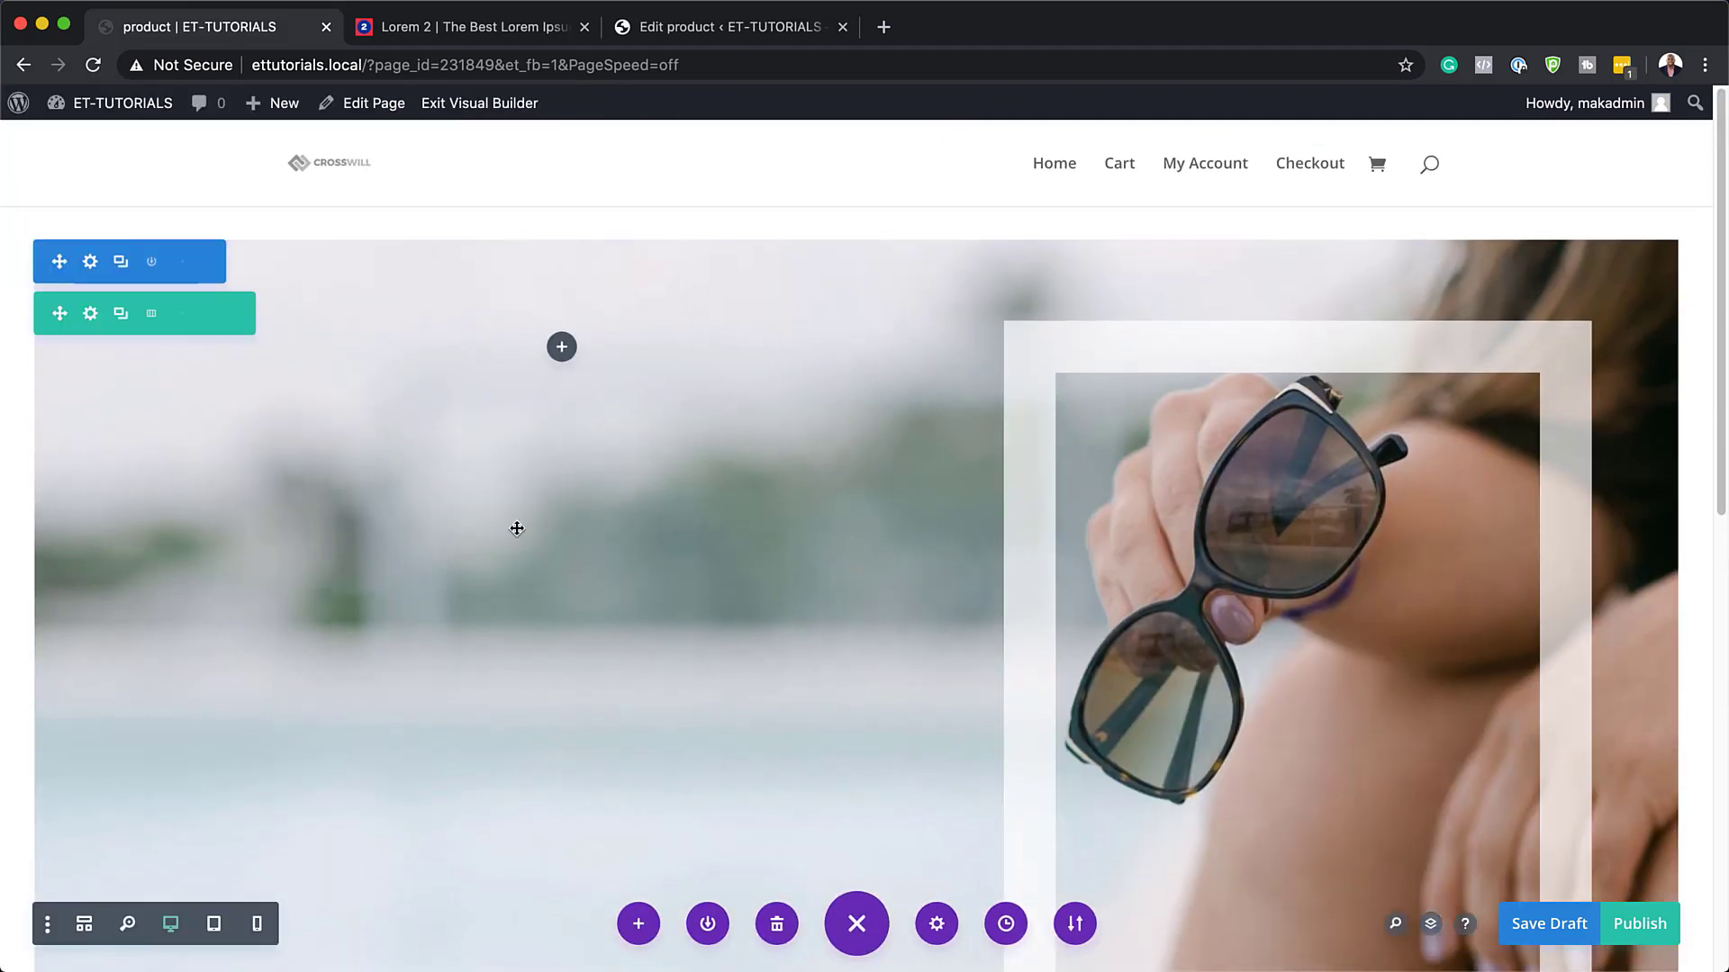
pyautogui.click(91, 316)
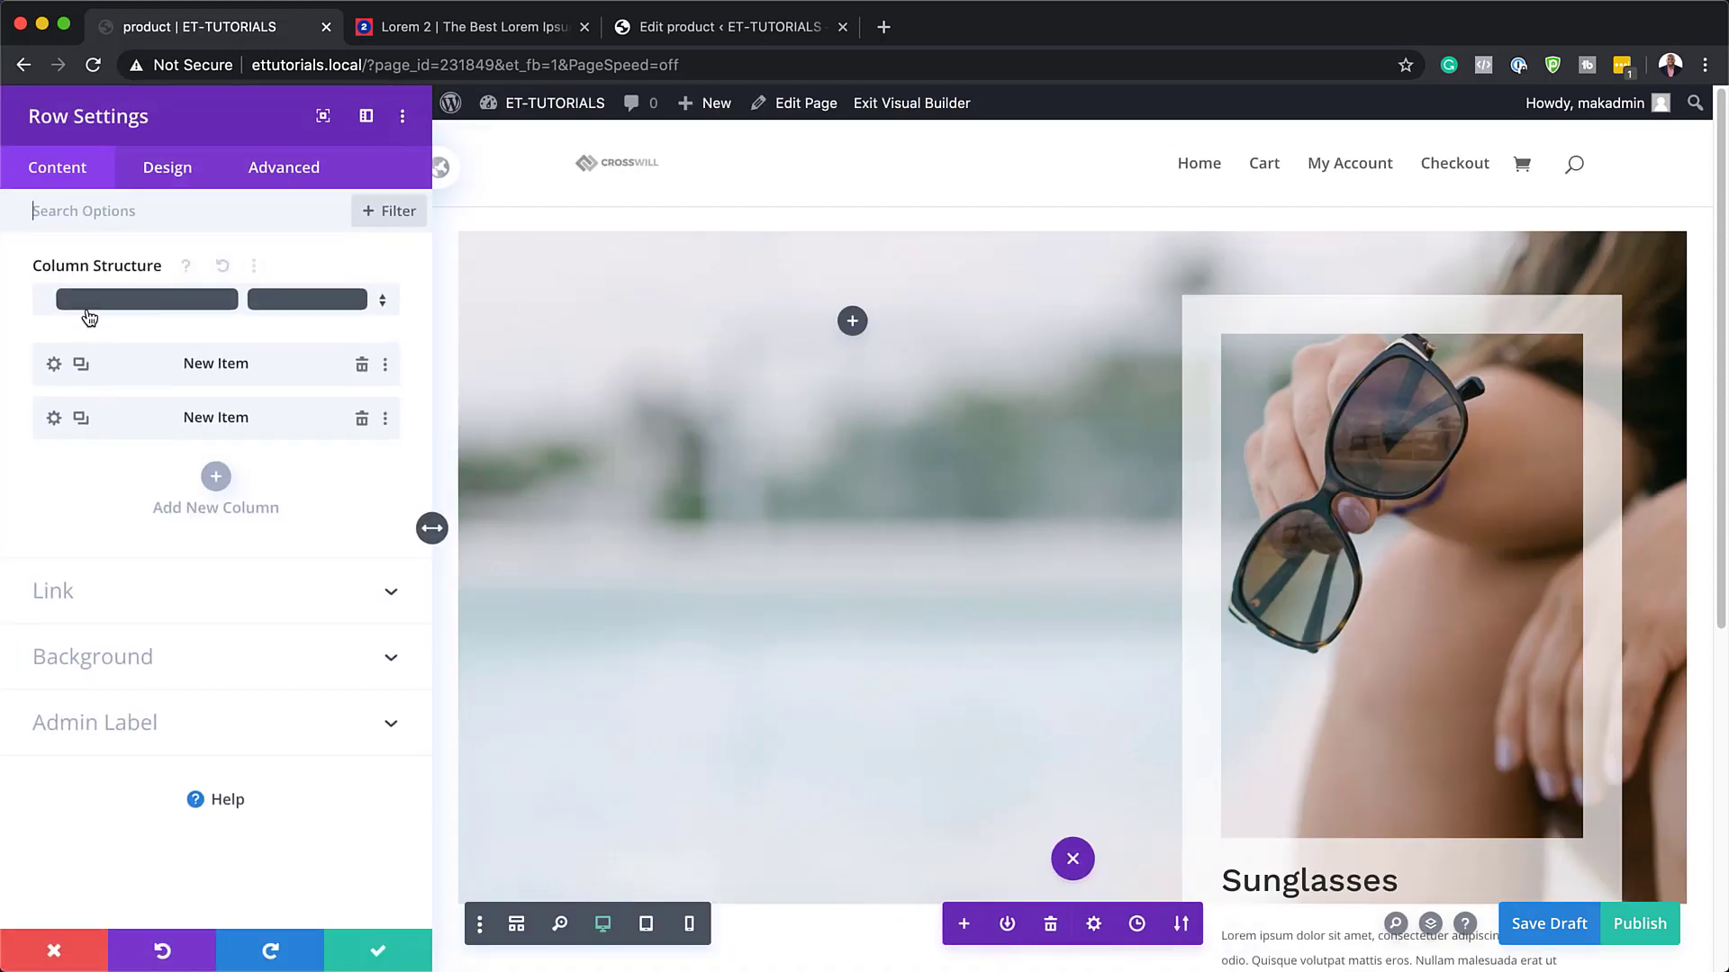
pyautogui.click(55, 420)
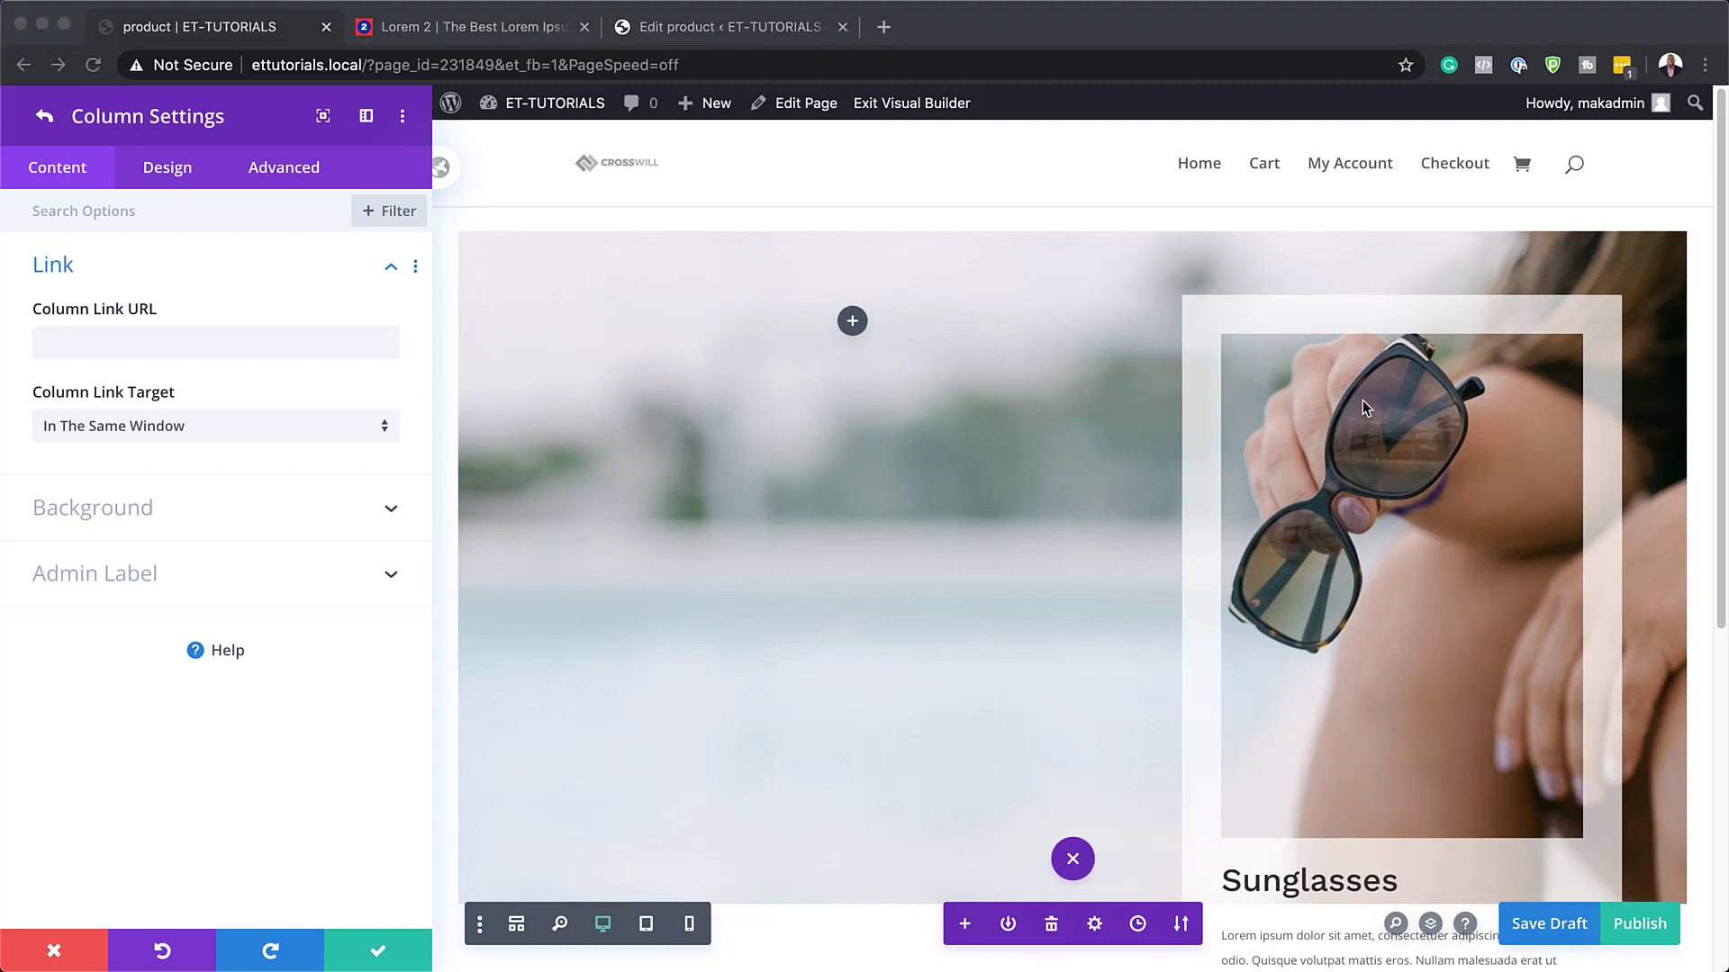
pyautogui.click(50, 510)
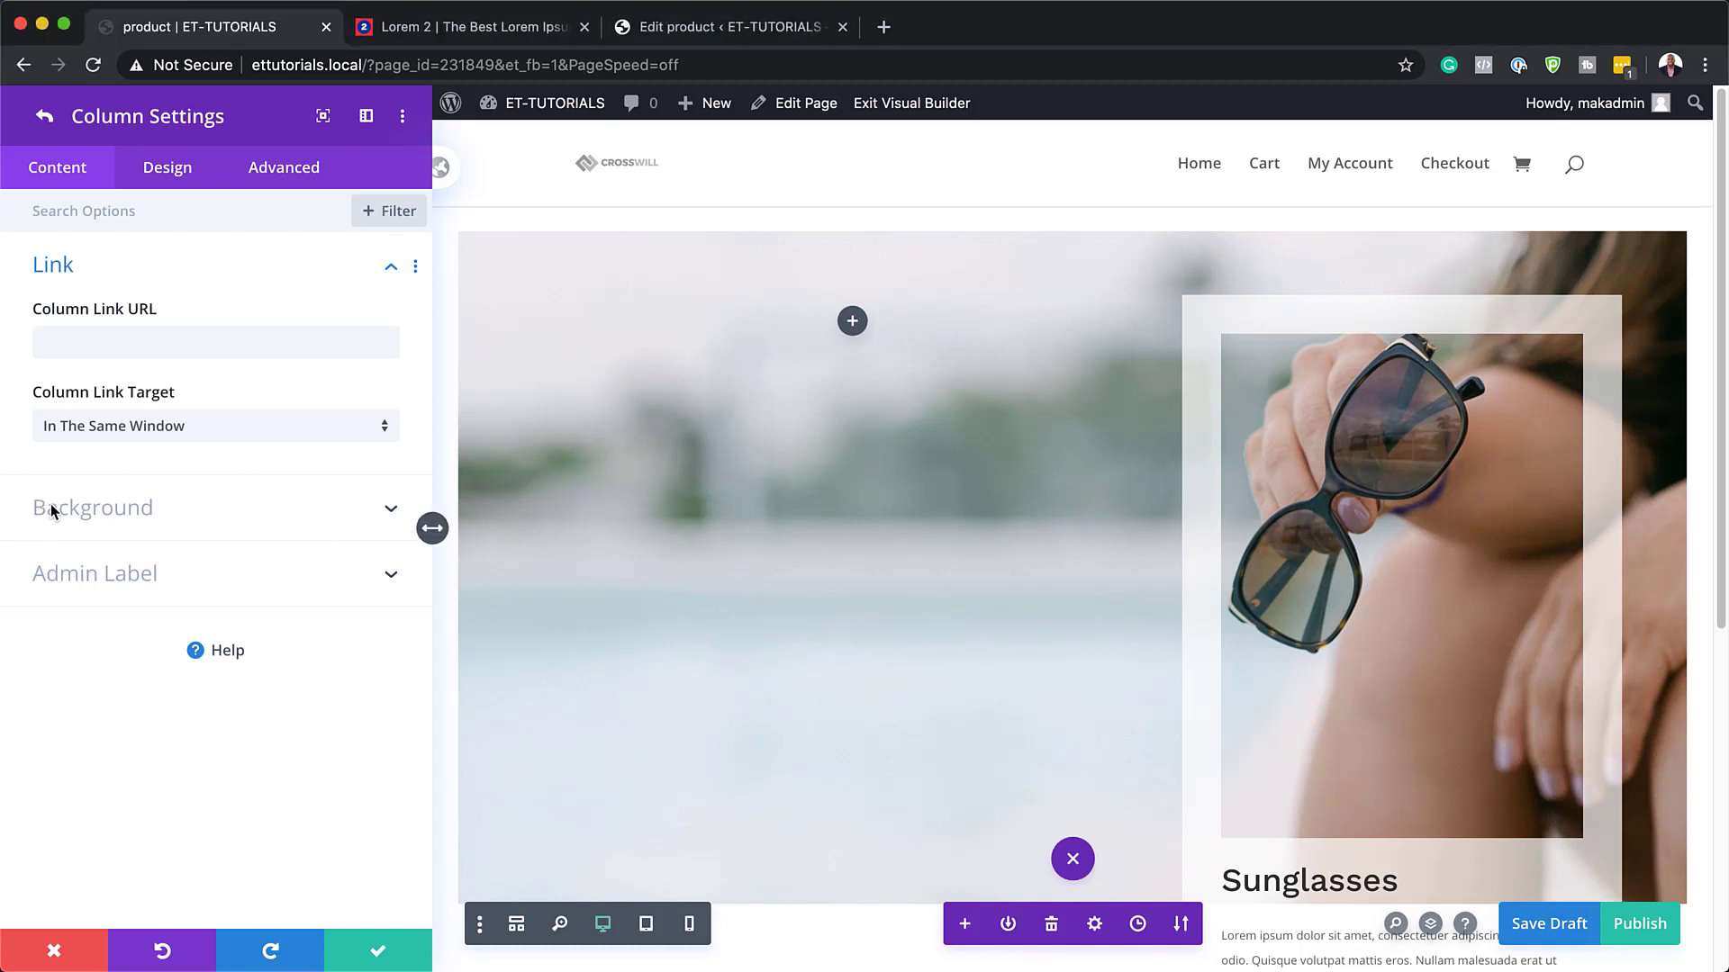
pyautogui.click(167, 402)
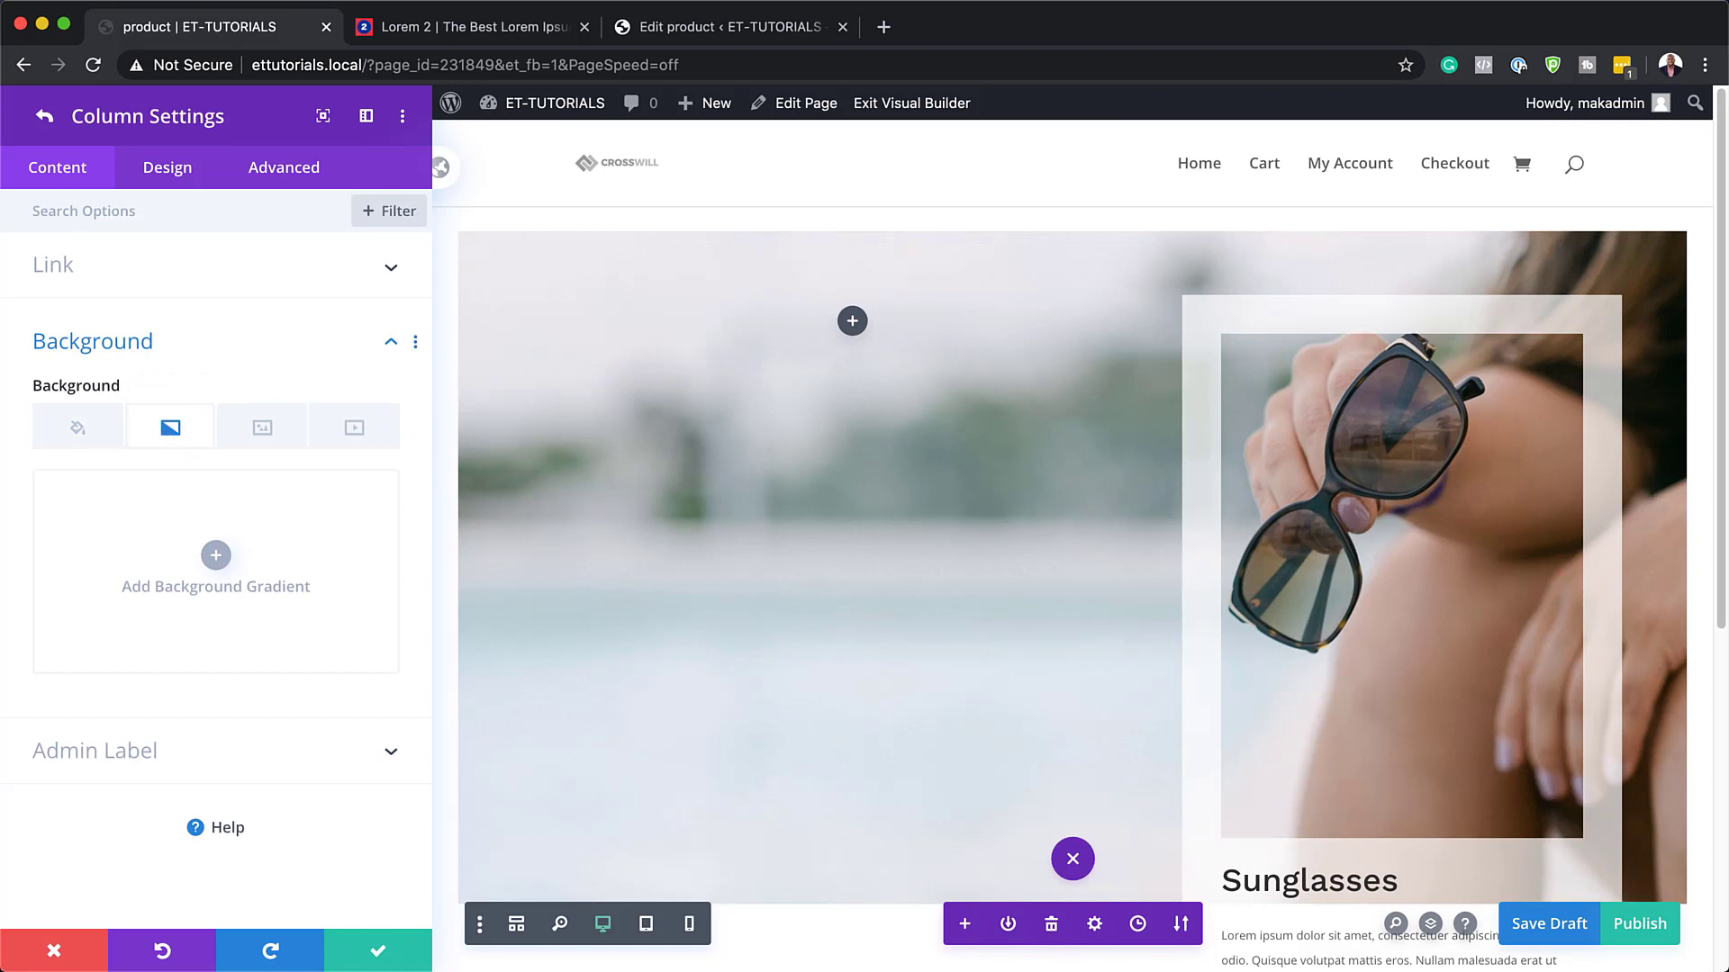
pyautogui.click(214, 556)
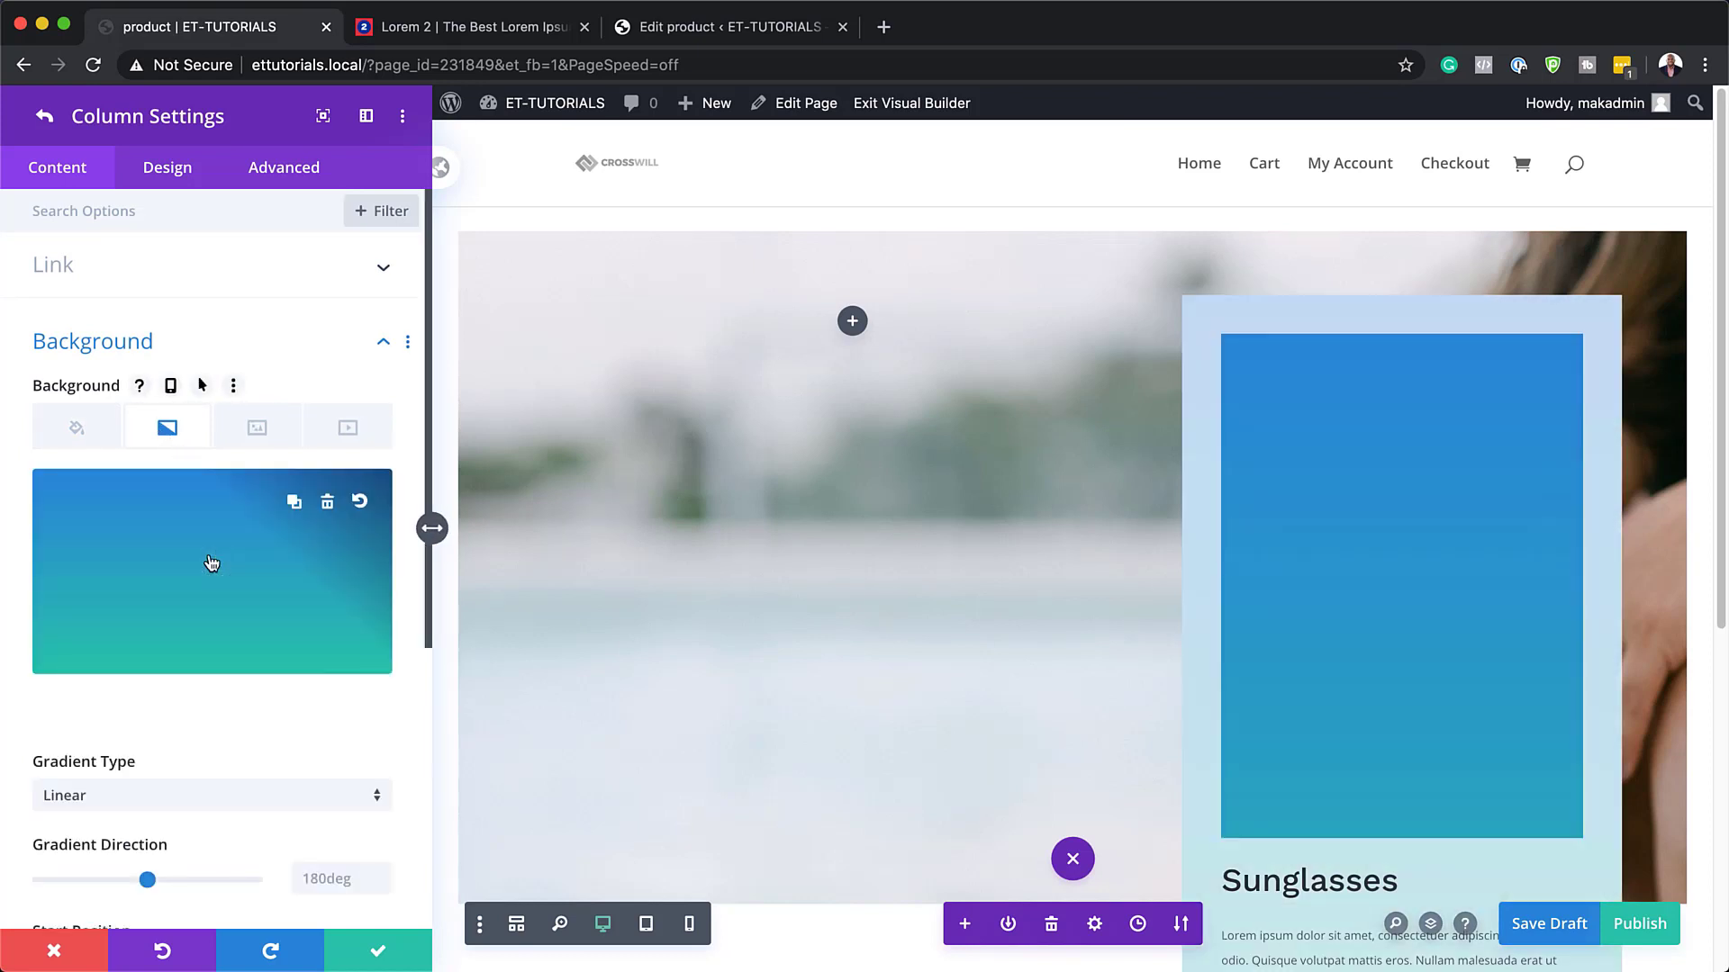
# - Make the gradient's first colour fully transparent, as rgba(43,135,218,0)
pyautogui.click(50, 720)
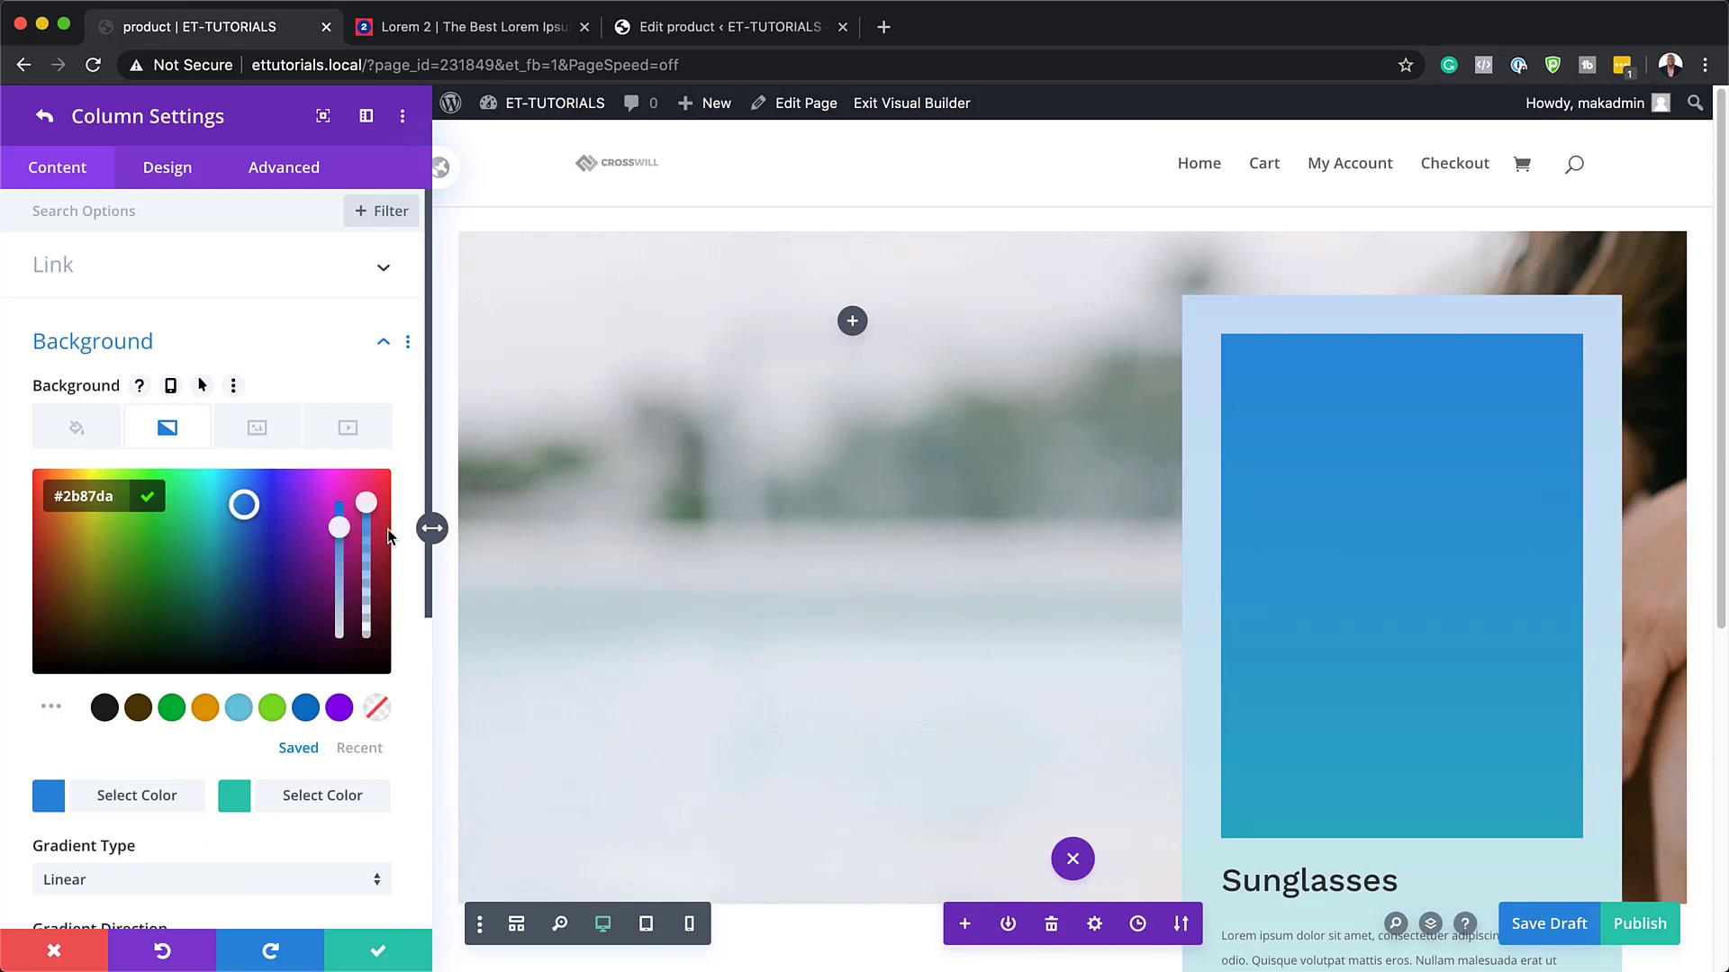
pyautogui.moveTo(365, 502); pyautogui.dragTo(366, 543)
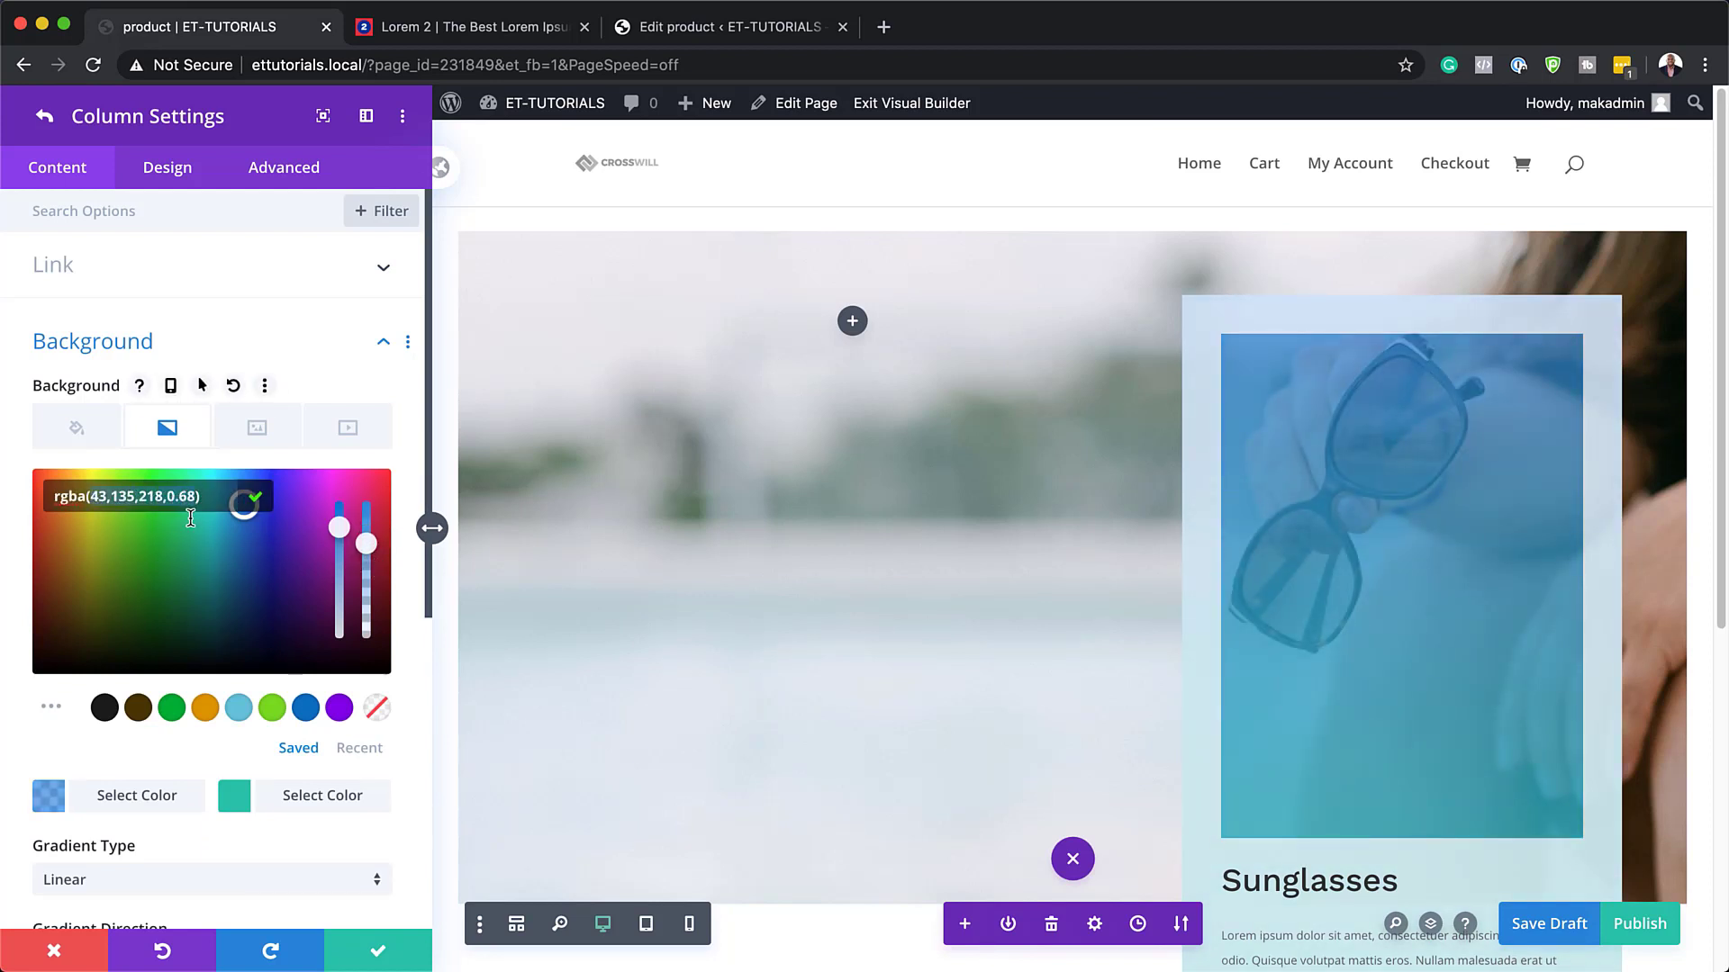
pyautogui.moveTo(366, 542); pyautogui.dragTo(366, 631)
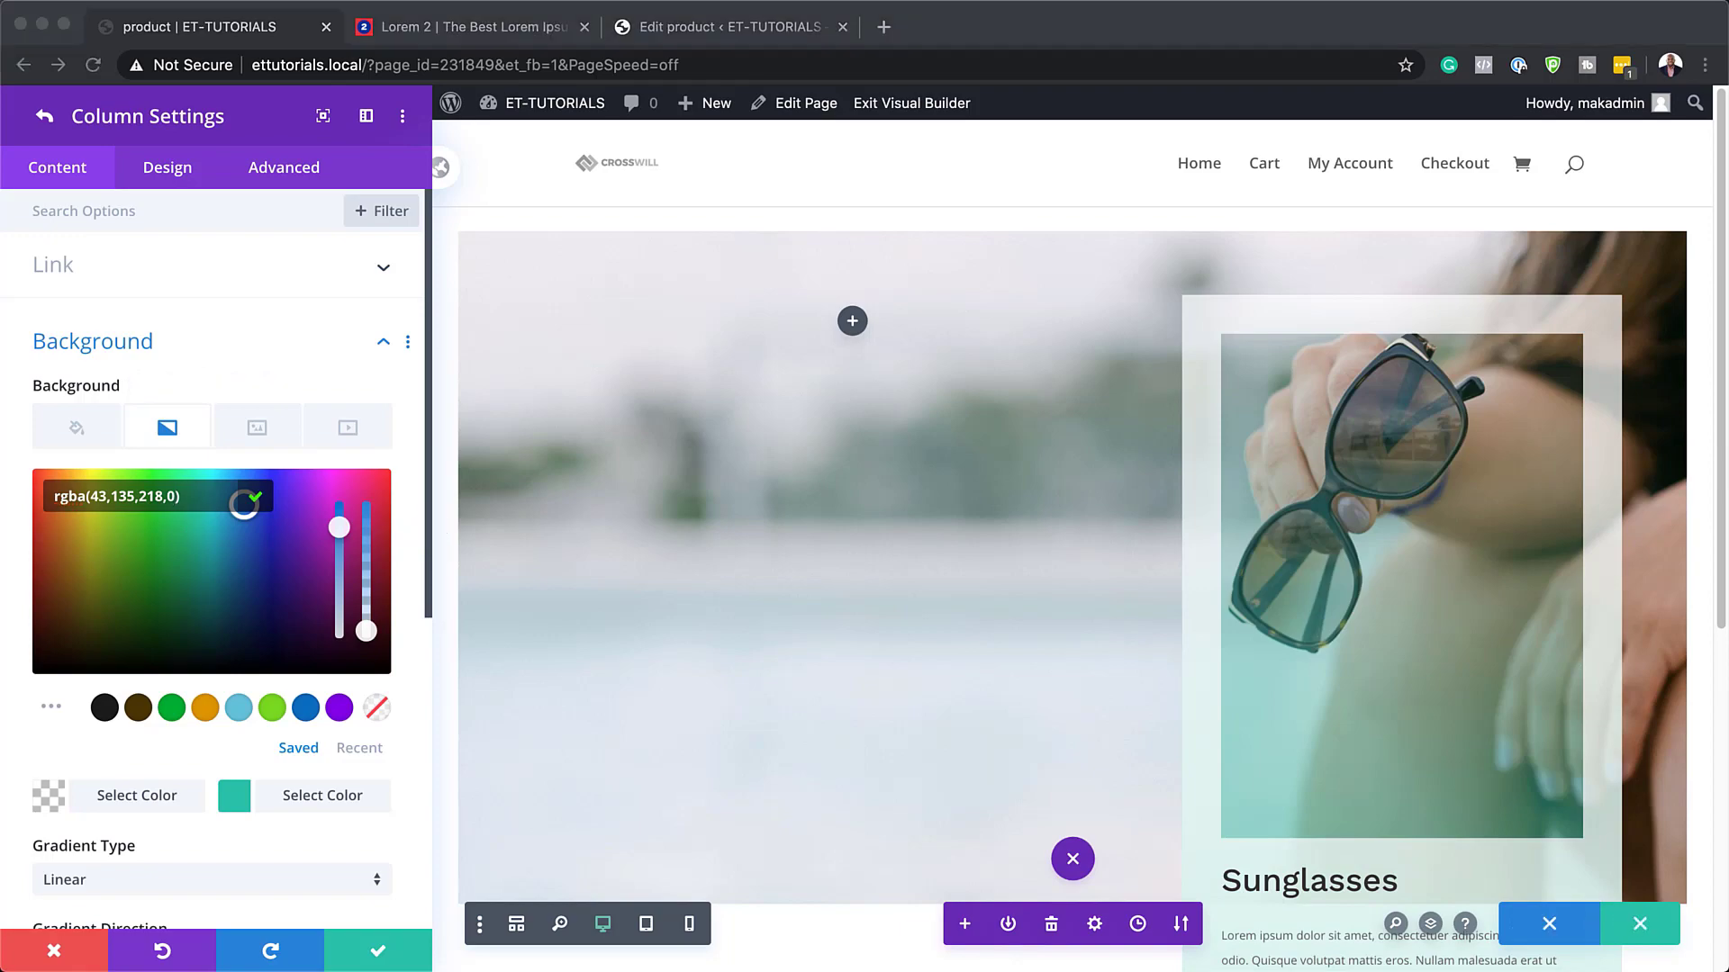
# - Set the gradient's second colour to #ffffff and its start position to 39%
pyautogui.click(234, 795)
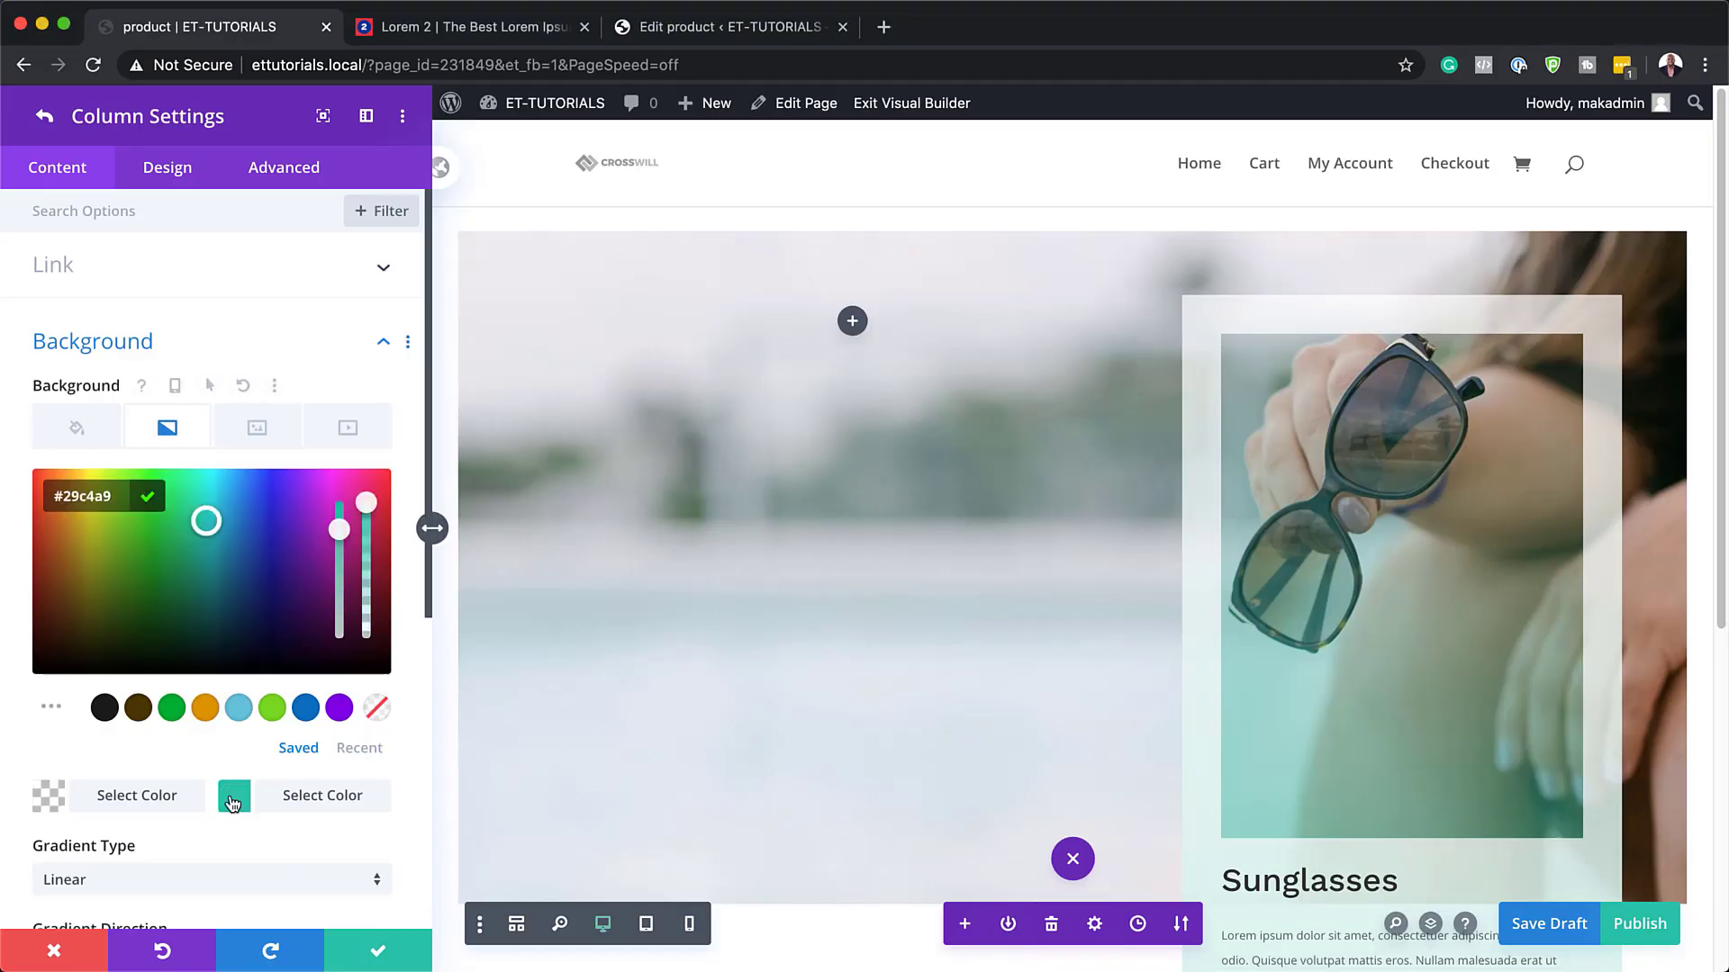
pyautogui.doubleClick(68, 508)
pyautogui.write('ffffff')
pyautogui.scroll(-3, 159, 757)
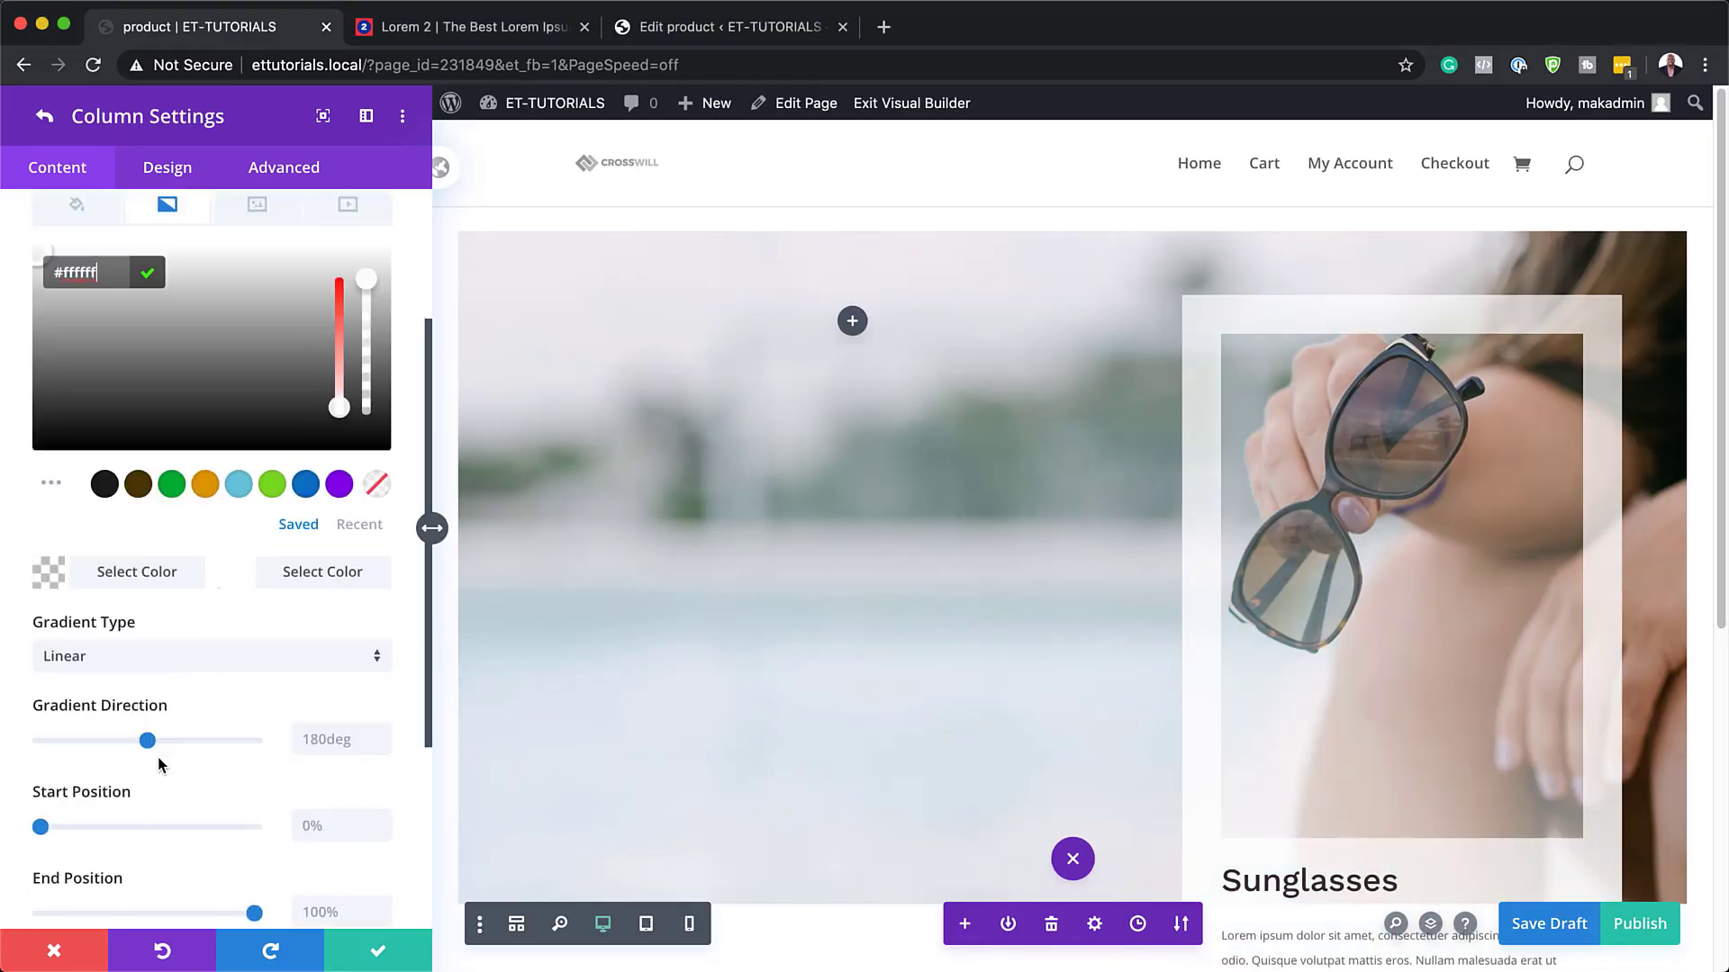
pyautogui.click(328, 810)
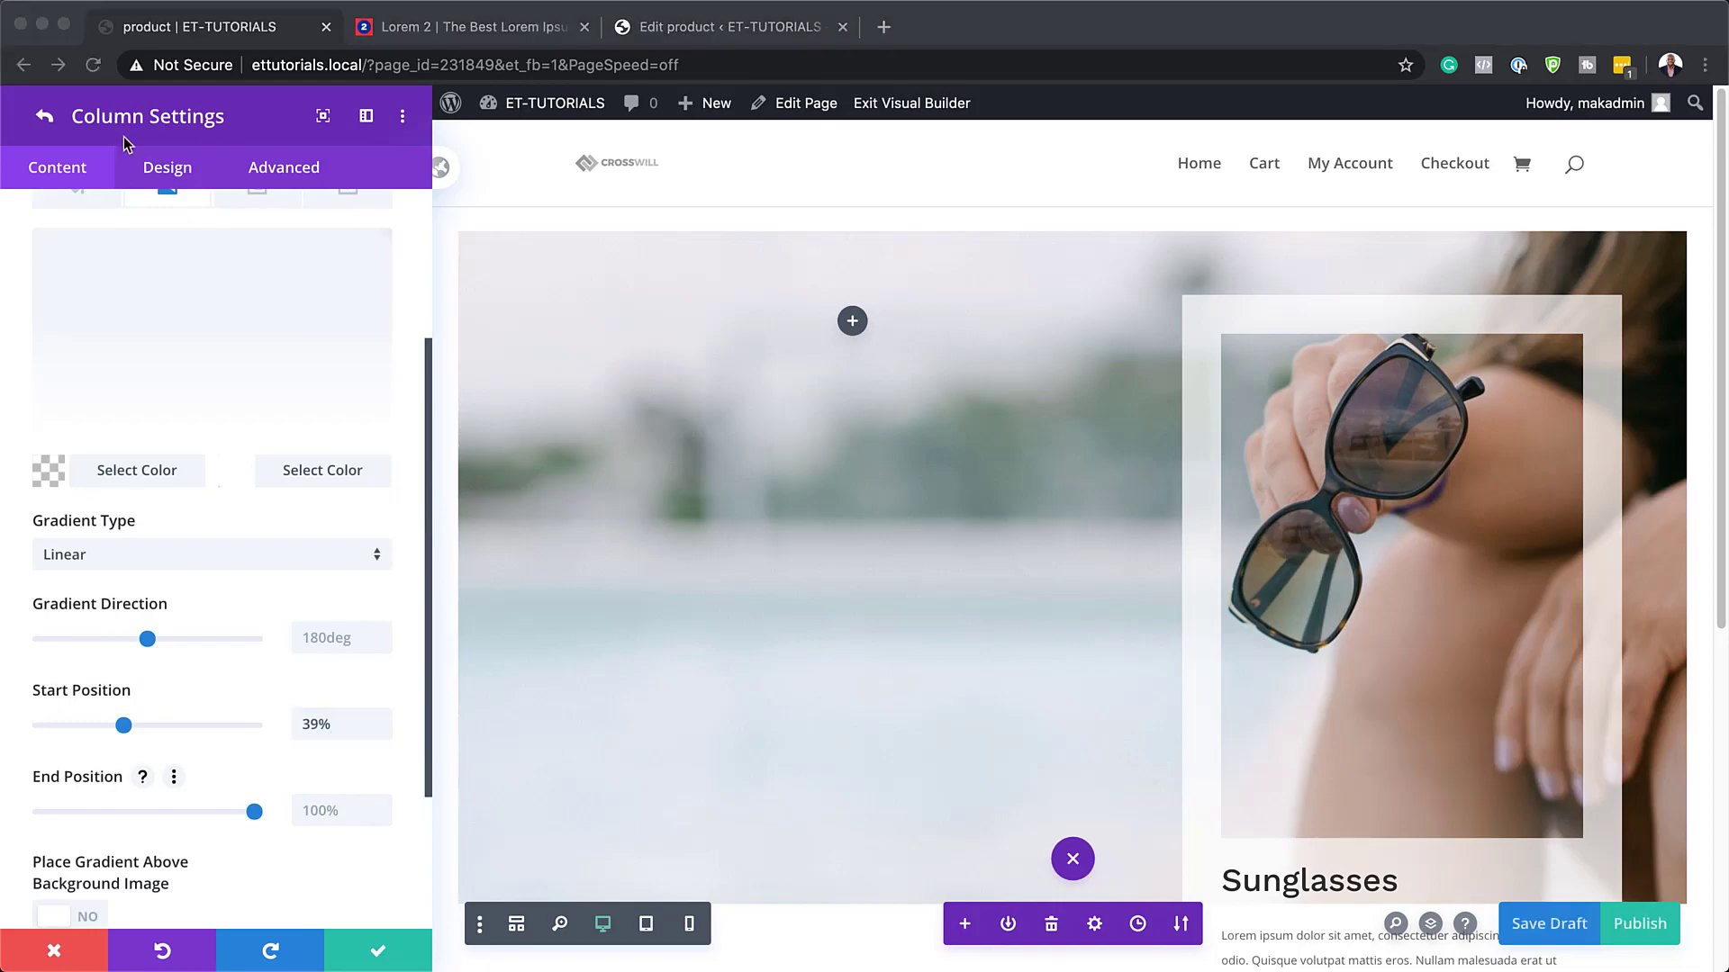
# - Round all four corners of the product card column by 1vw
pyautogui.click(166, 167)
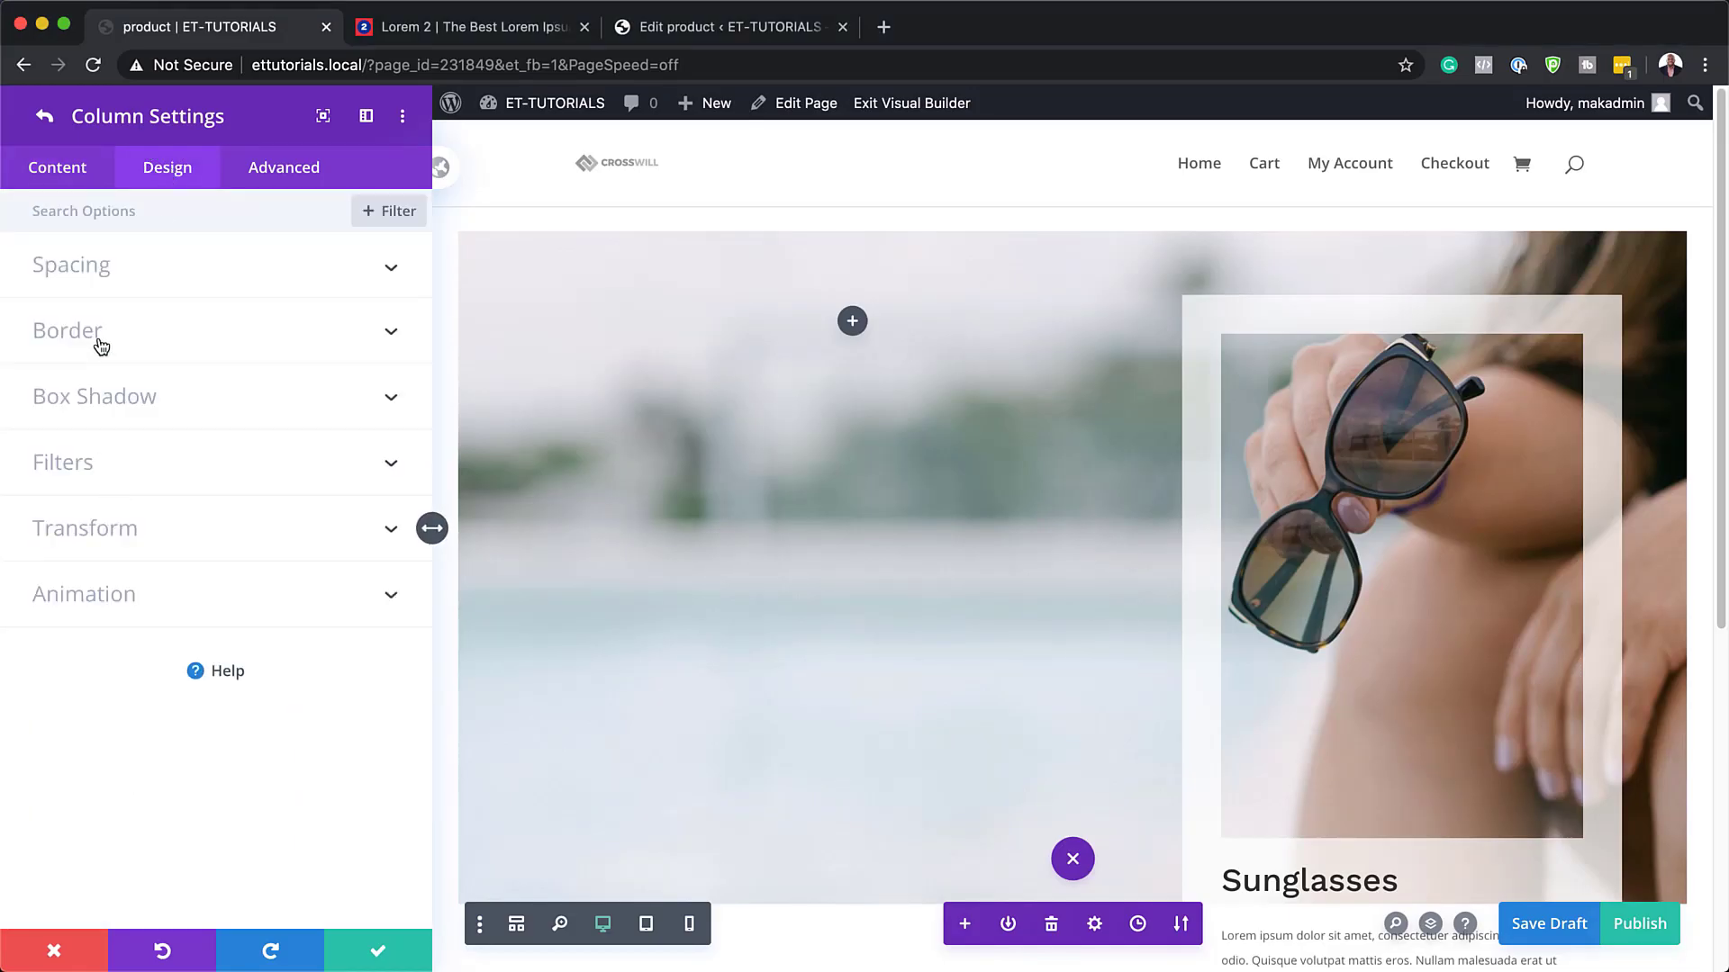
pyautogui.click(99, 343)
pyautogui.click(82, 328)
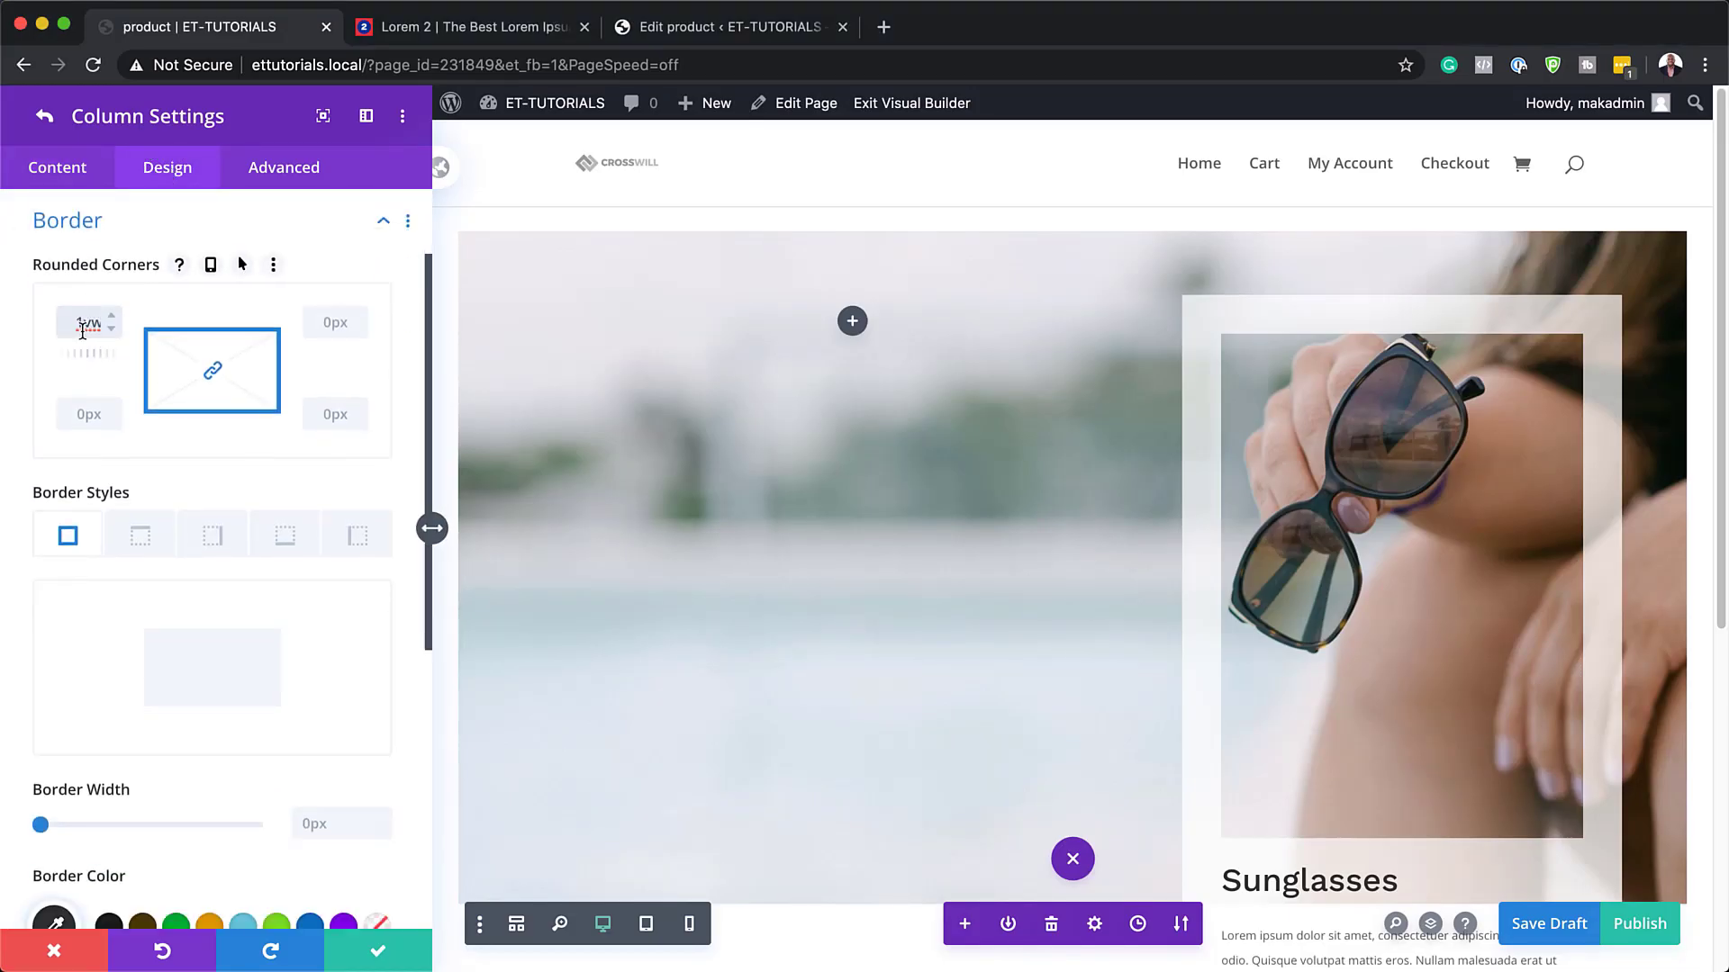
pyautogui.write('1vw')
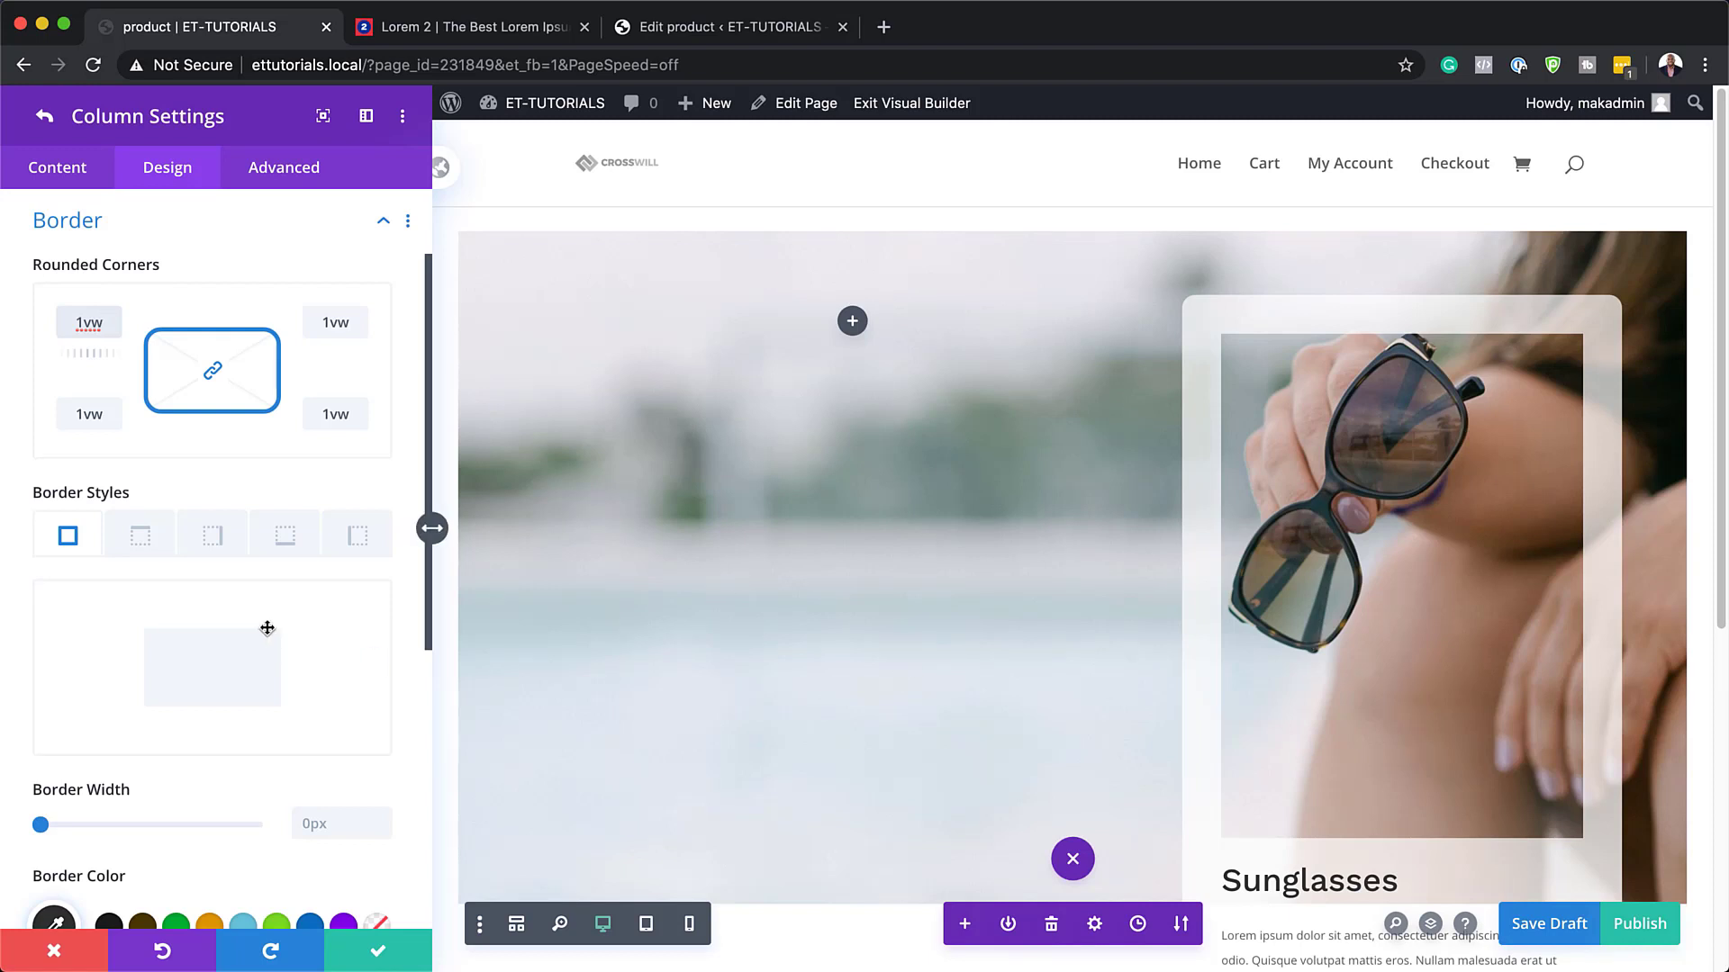
# - Give the column the first box shadow preset, with even shading around the card, and set its blur strength to 100px
pyautogui.scroll(-5, 267, 625)
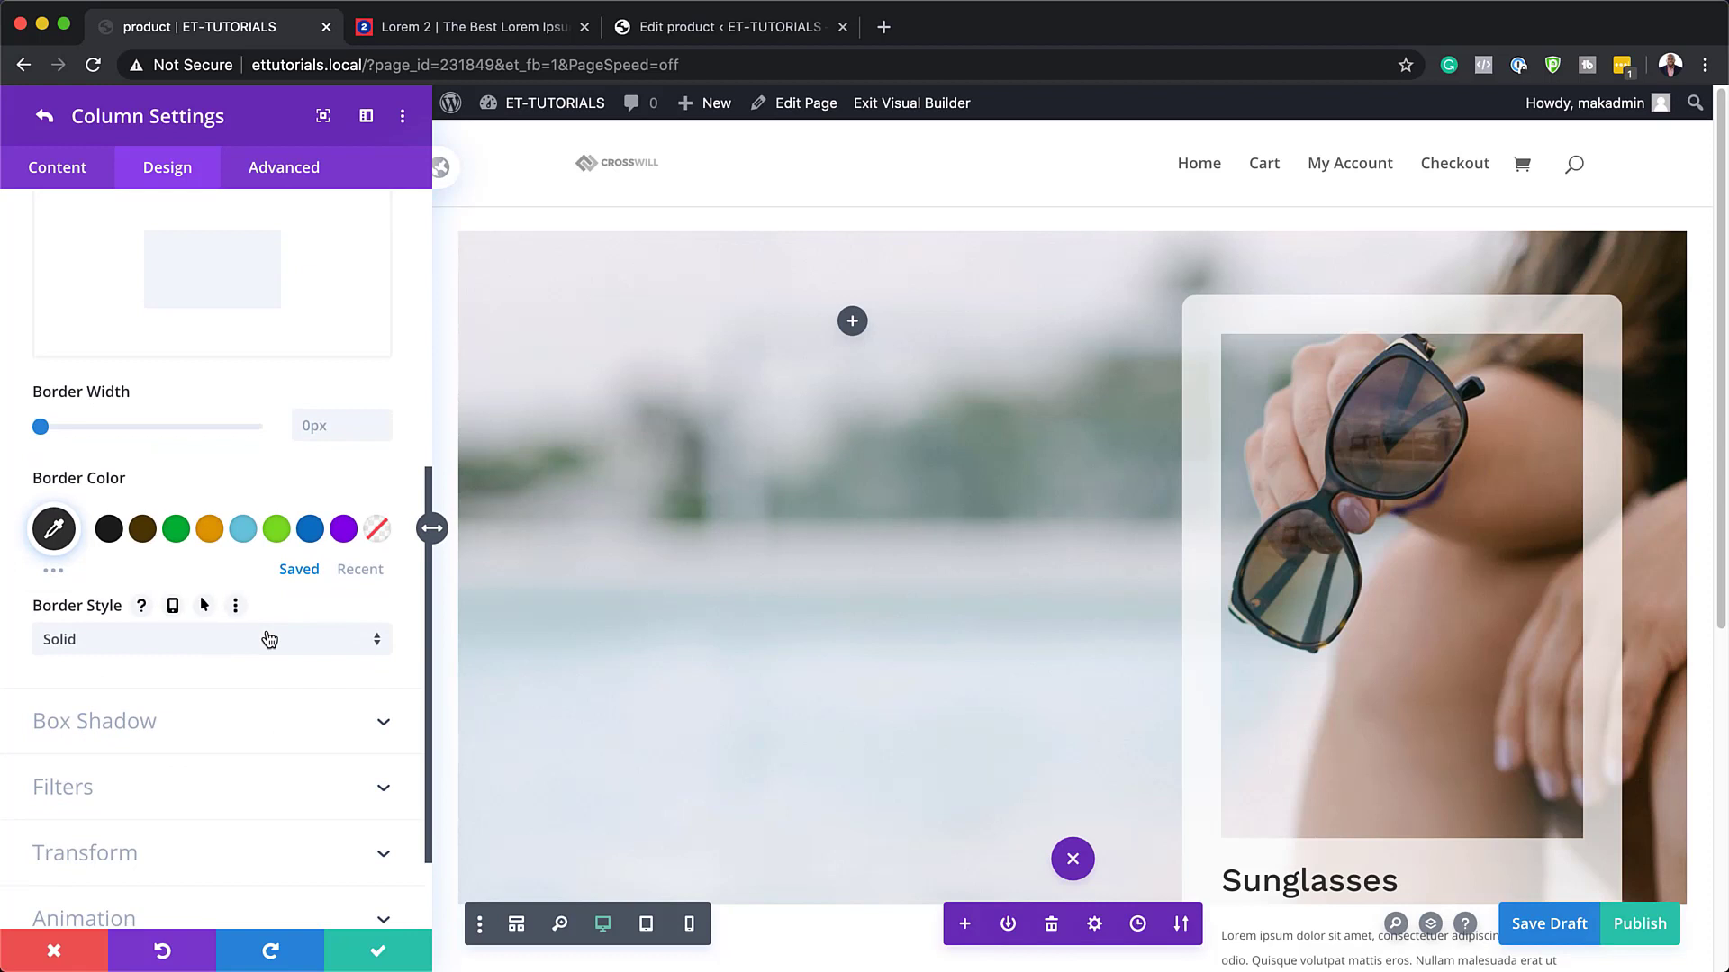
pyautogui.scroll(-1, 267, 637)
pyautogui.click(143, 663)
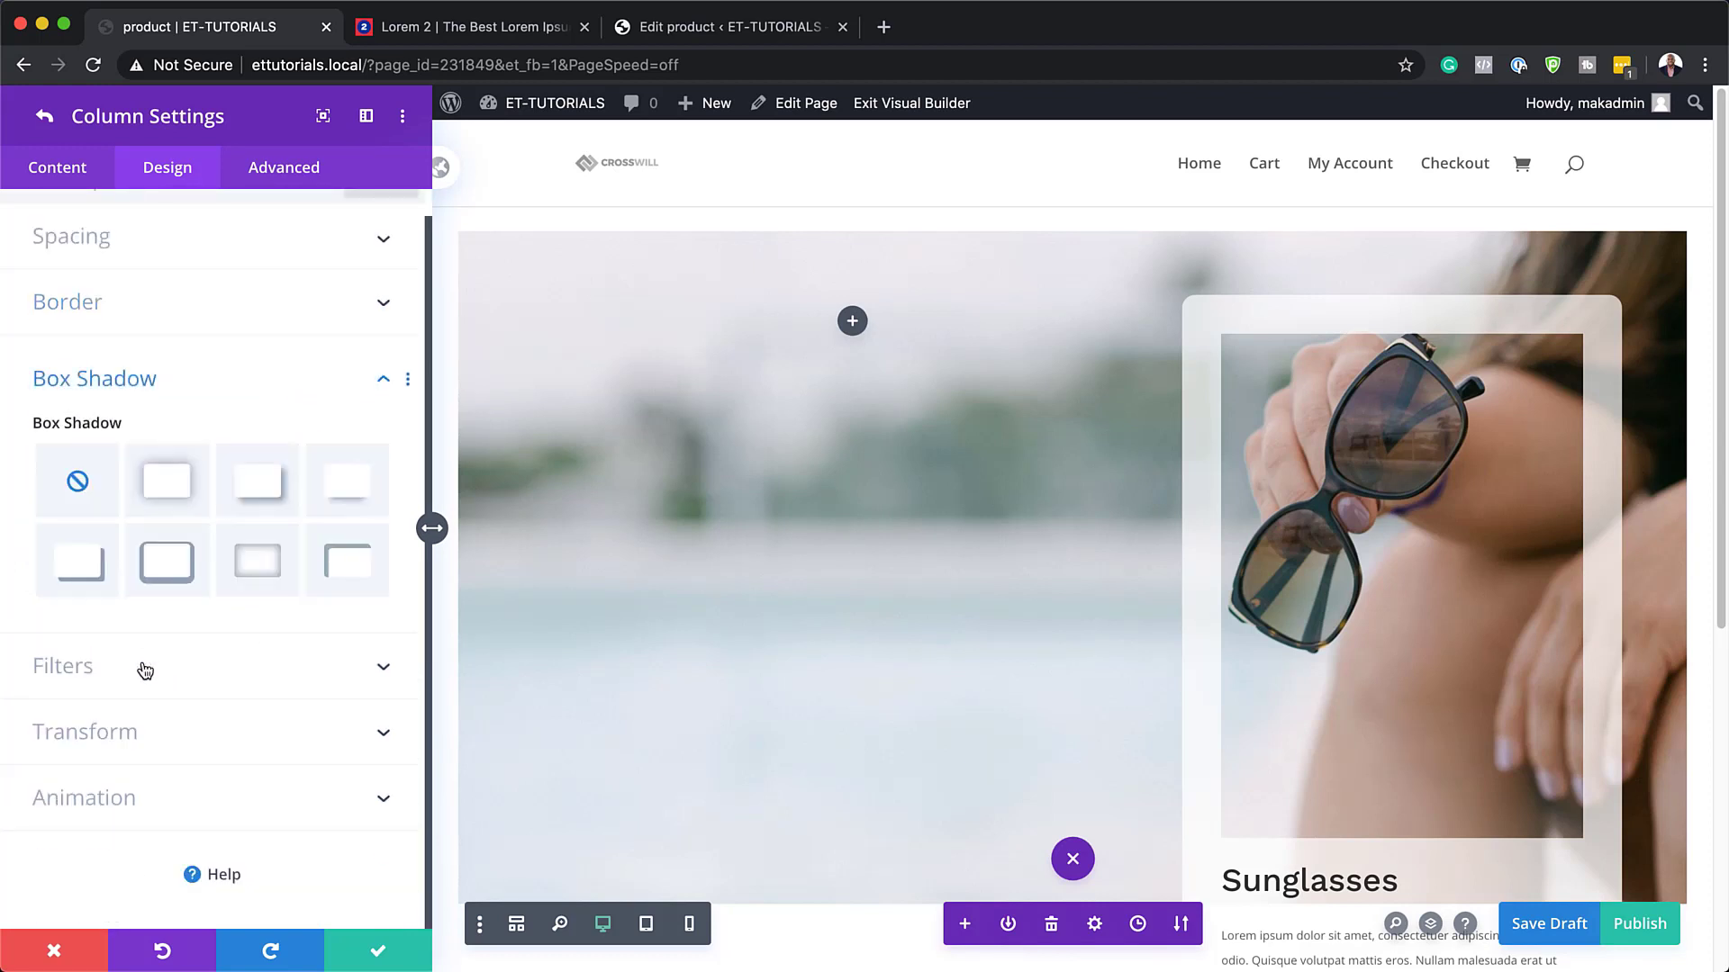
pyautogui.click(173, 497)
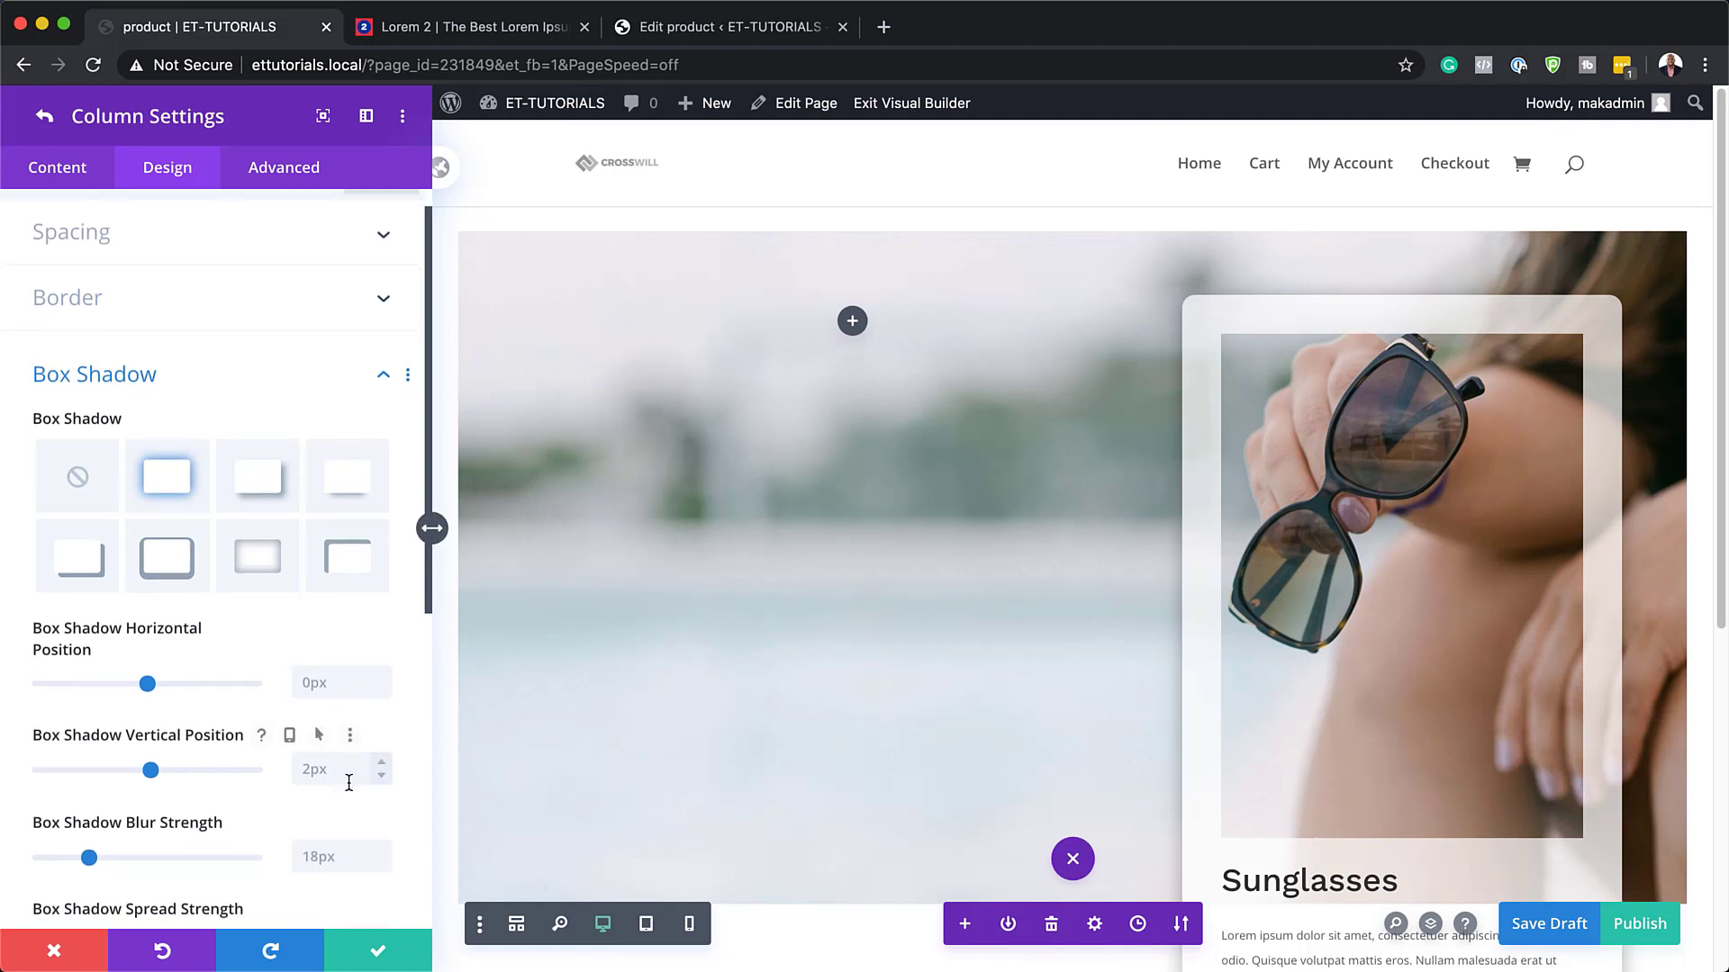
pyautogui.scroll(-1, 355, 790)
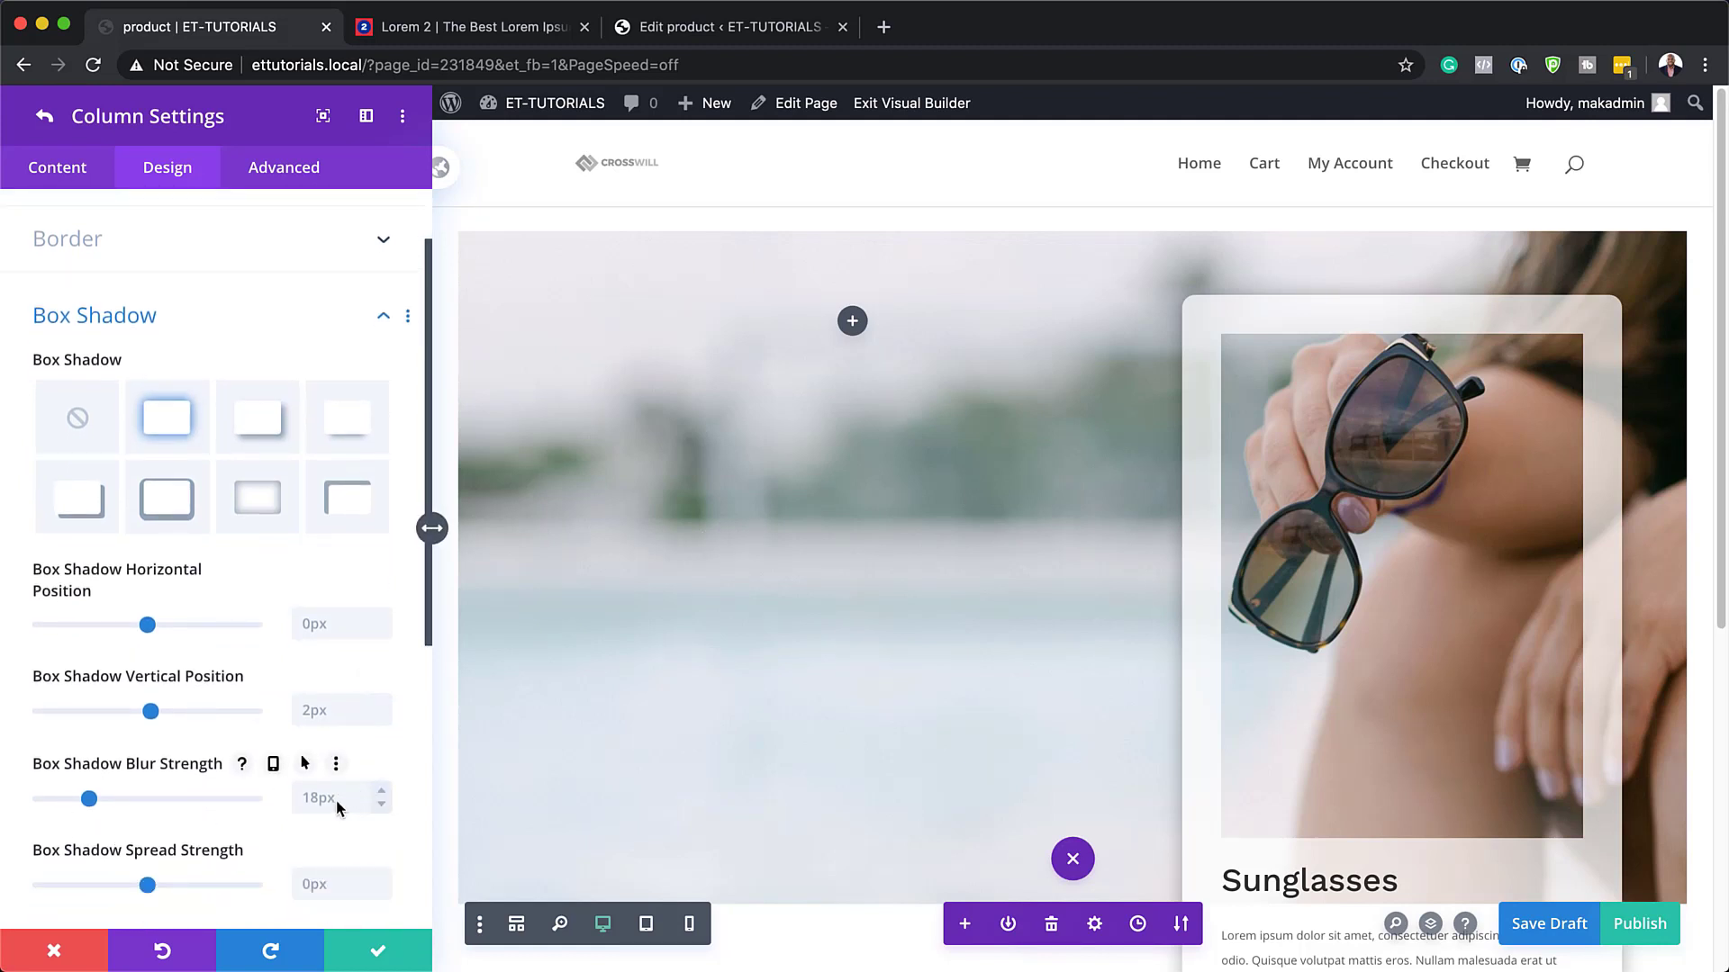
pyautogui.doubleClick(339, 798)
pyautogui.write('100px')
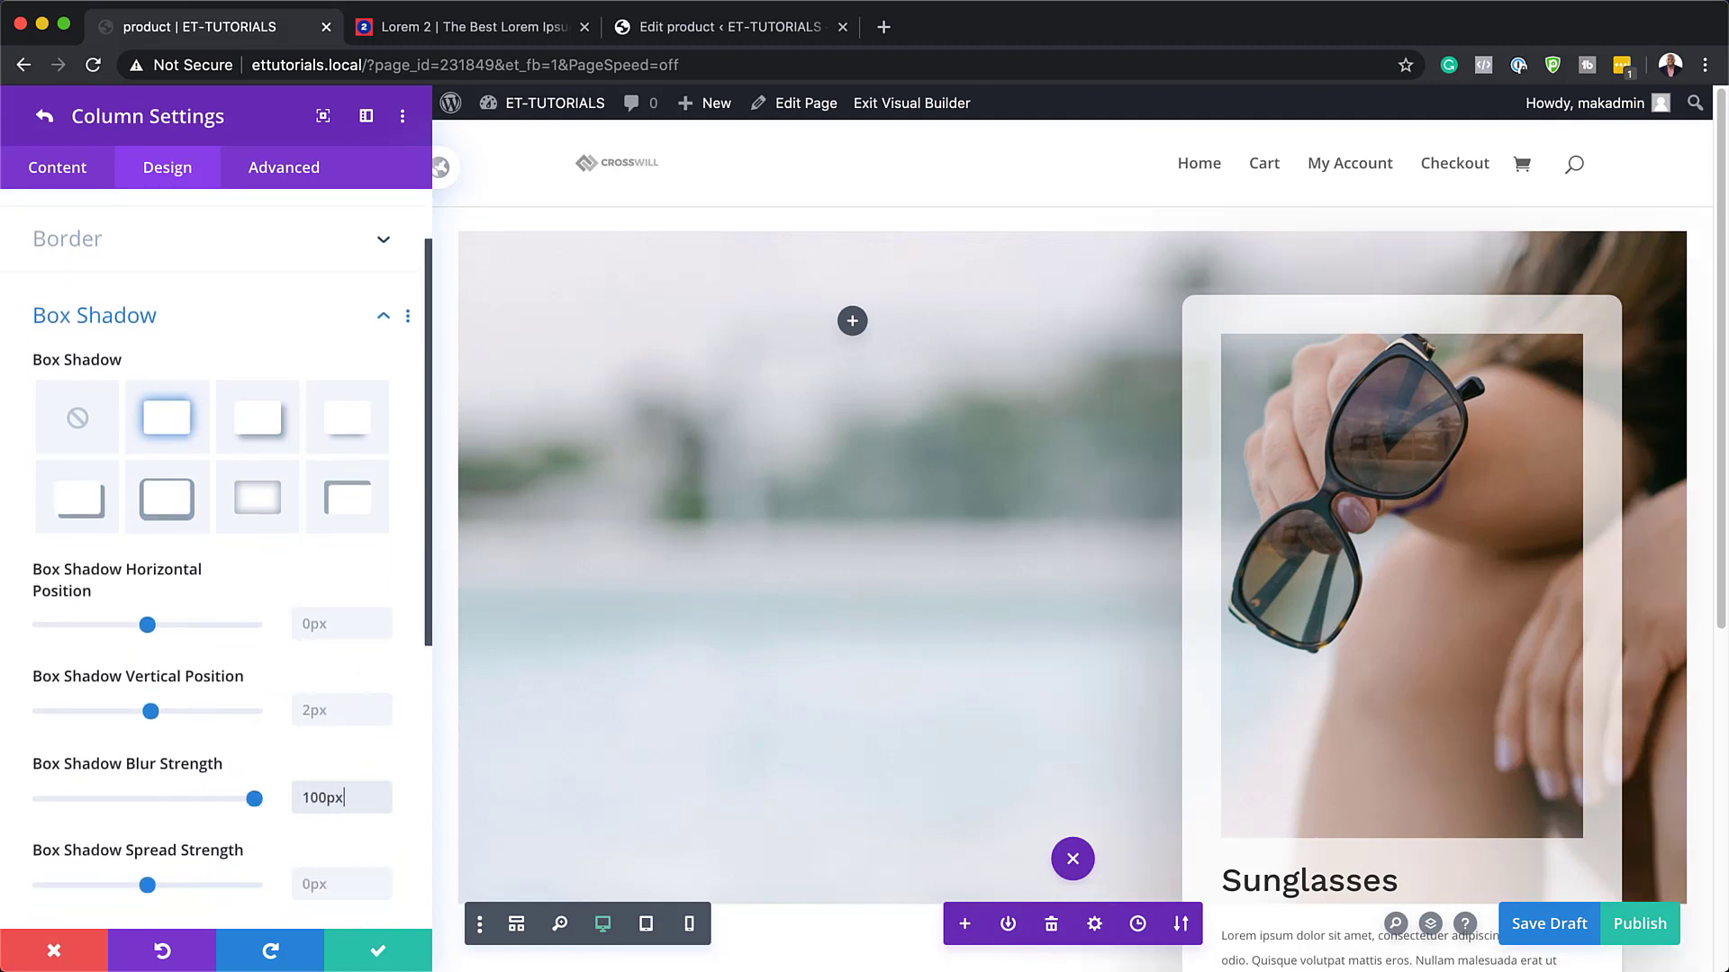
pyautogui.press('super+Tab')
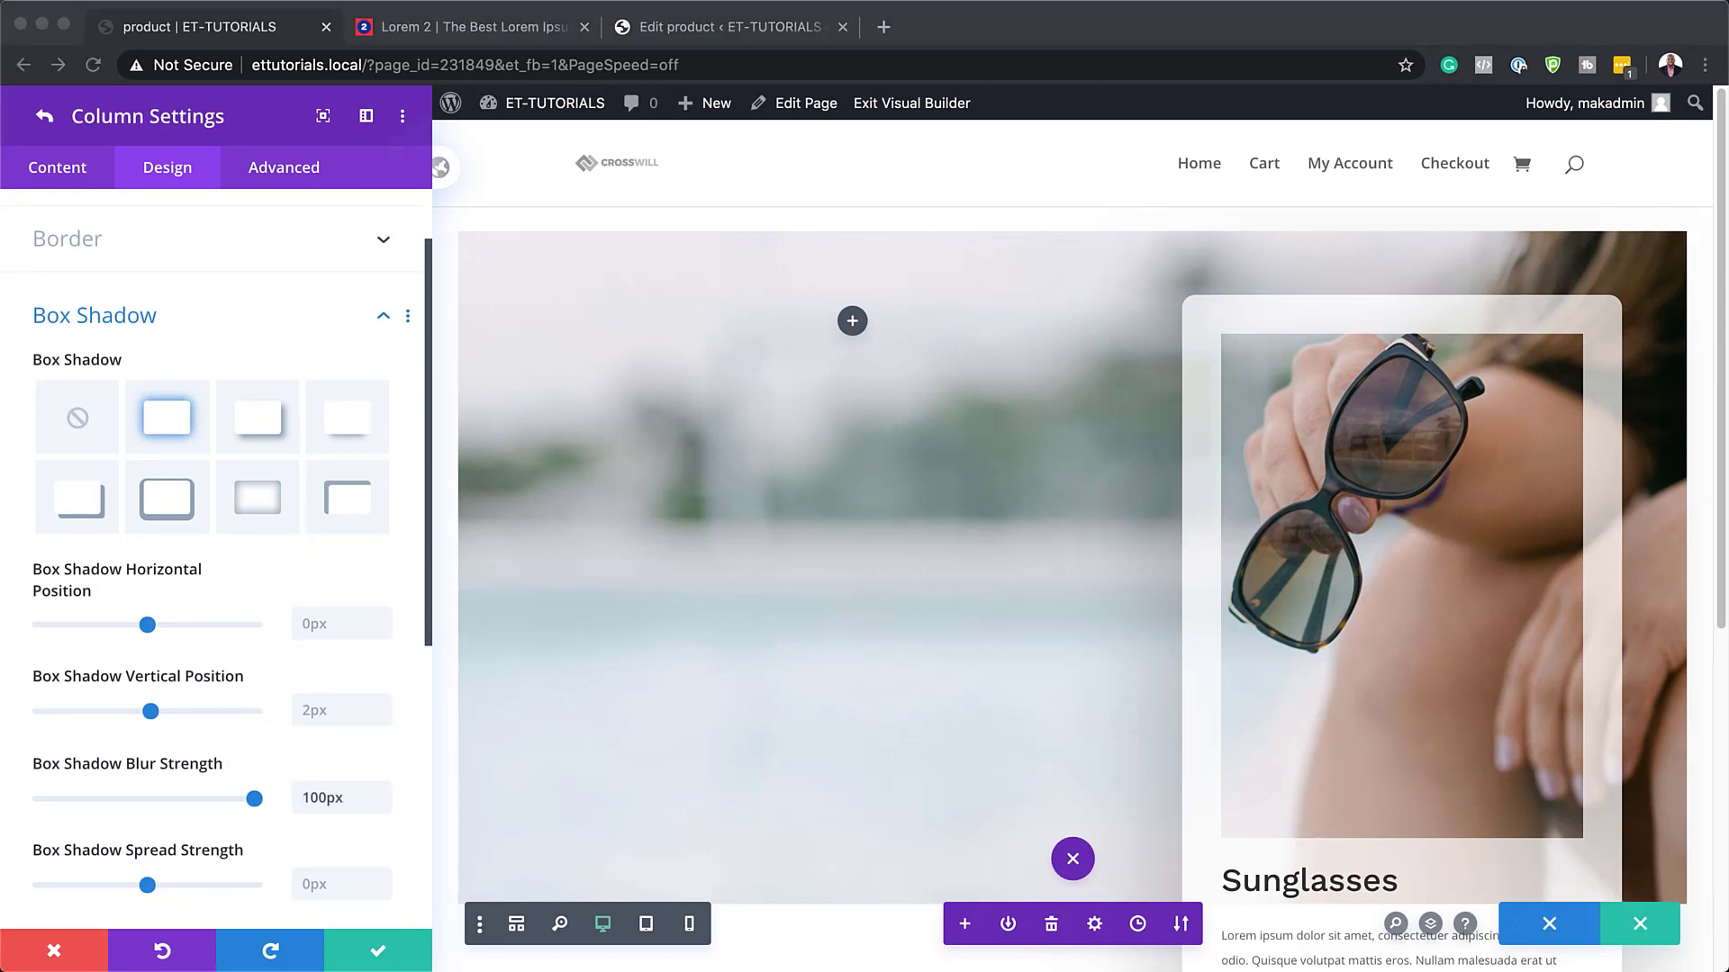
# - Set the column's box shadow colour to rgba(0,0,0,0.24)
pyautogui.scroll(-3, 83, 790)
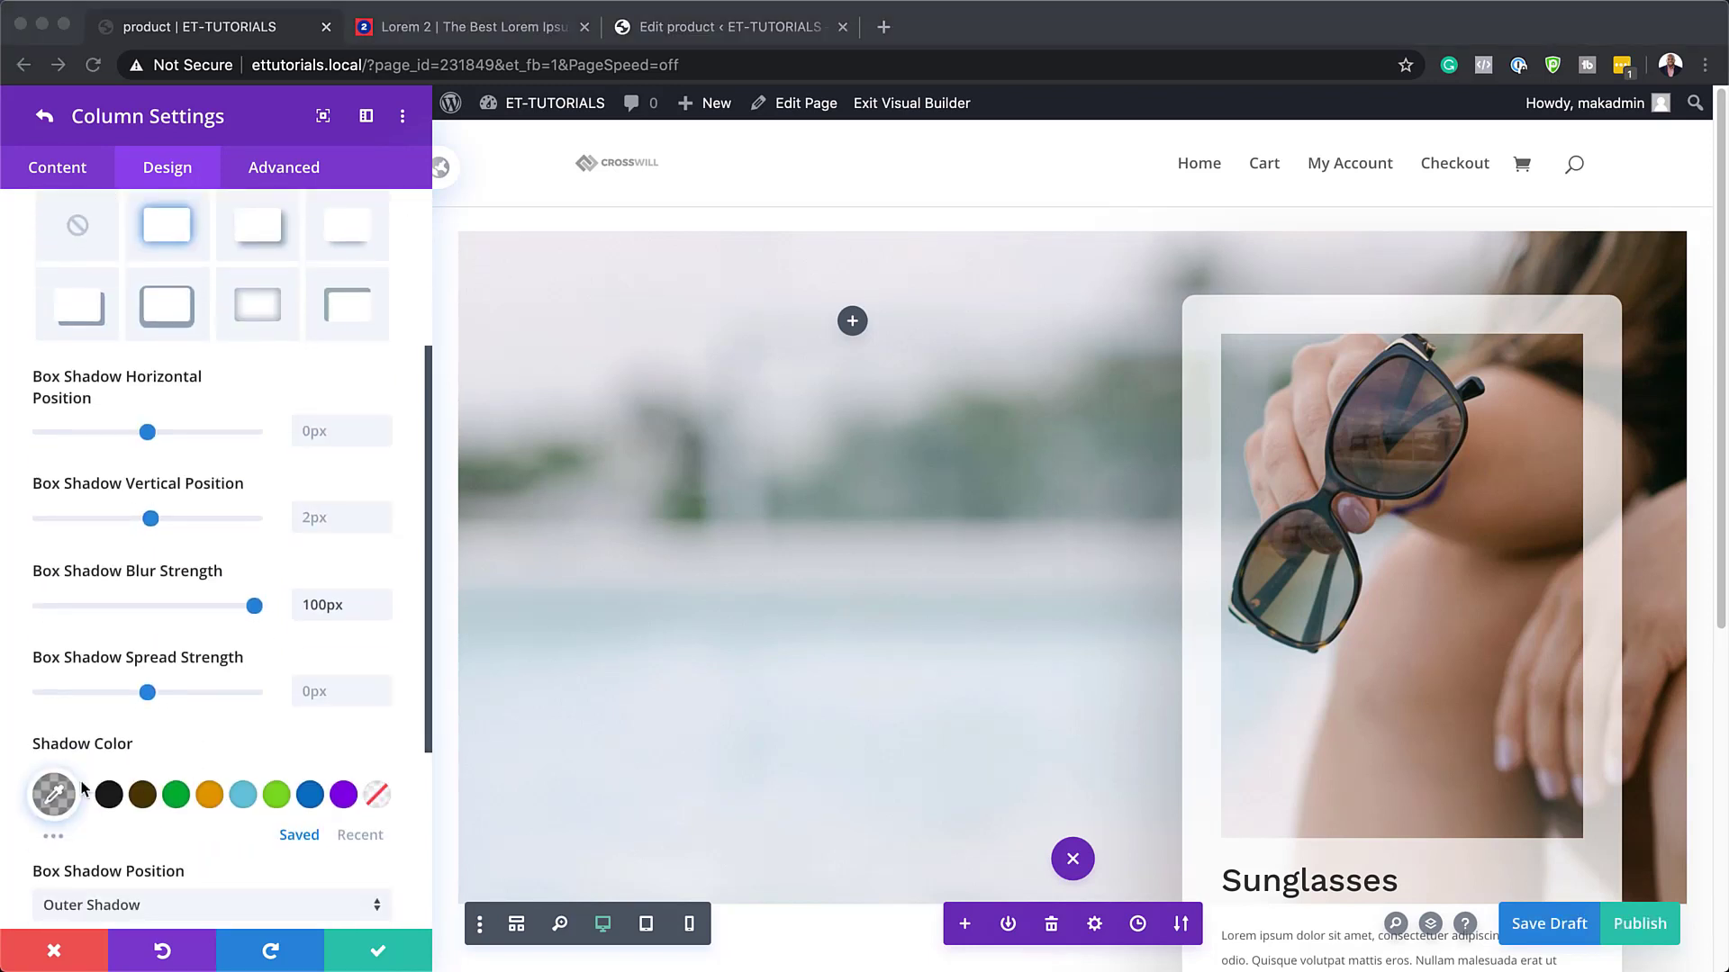
pyautogui.click(51, 798)
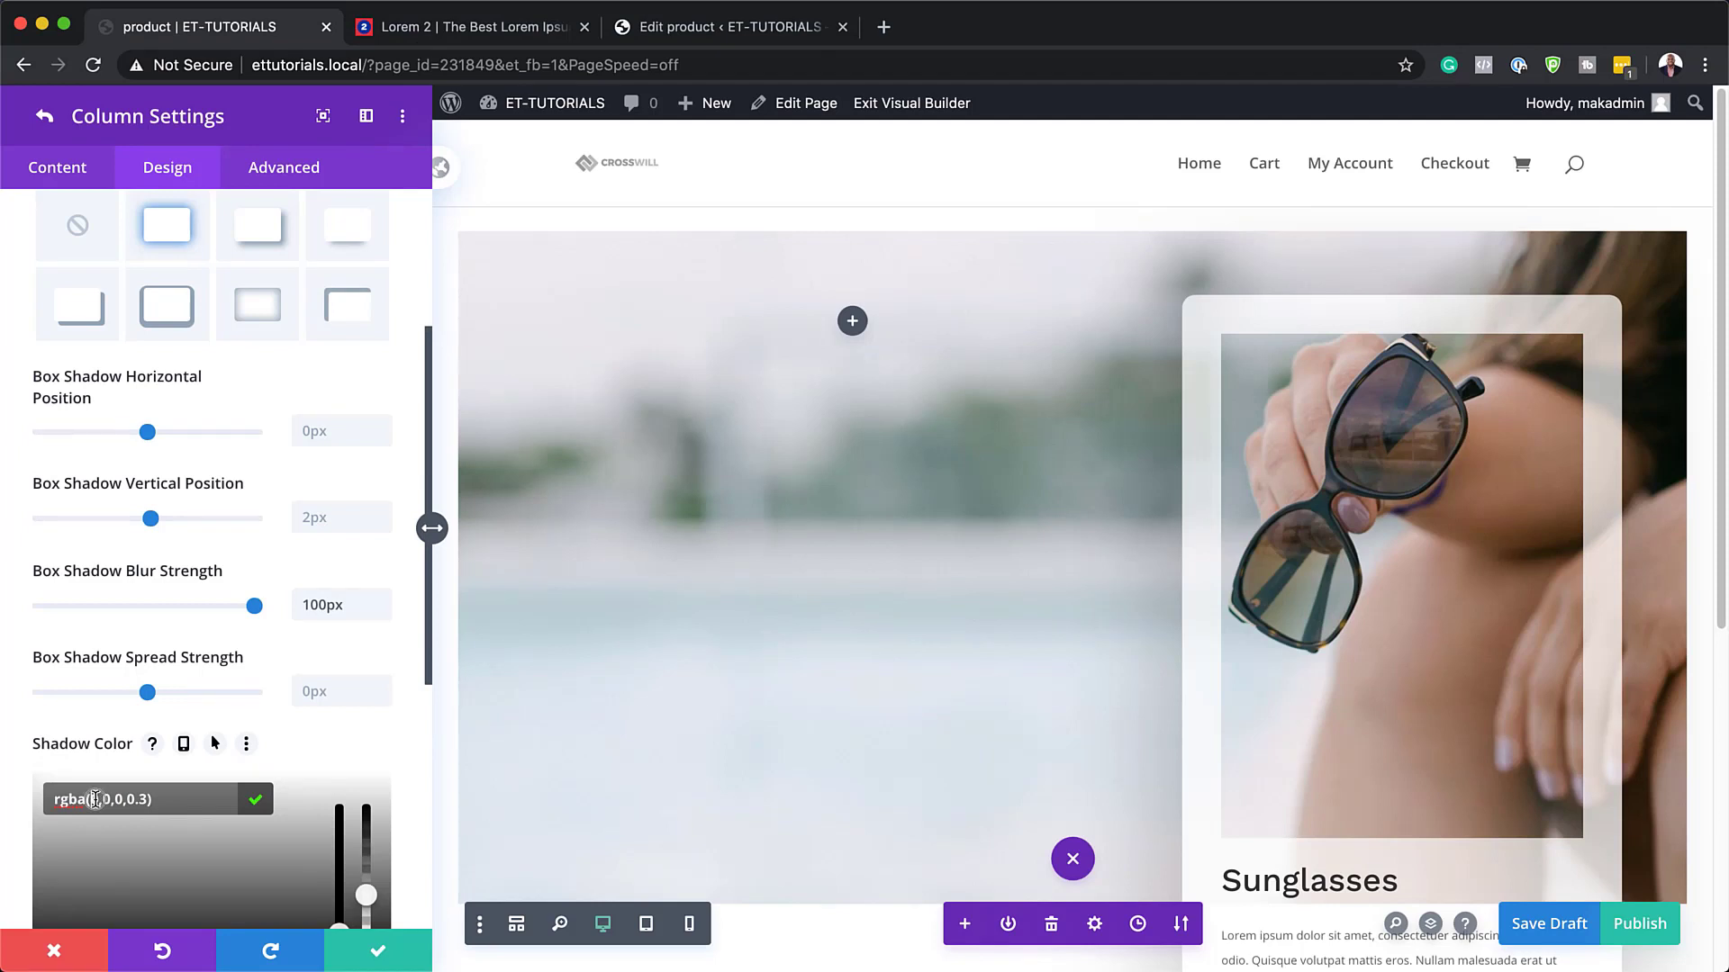
pyautogui.moveTo(95, 798); pyautogui.dragTo(140, 799)
pyautogui.write('0,0,0,0.24')
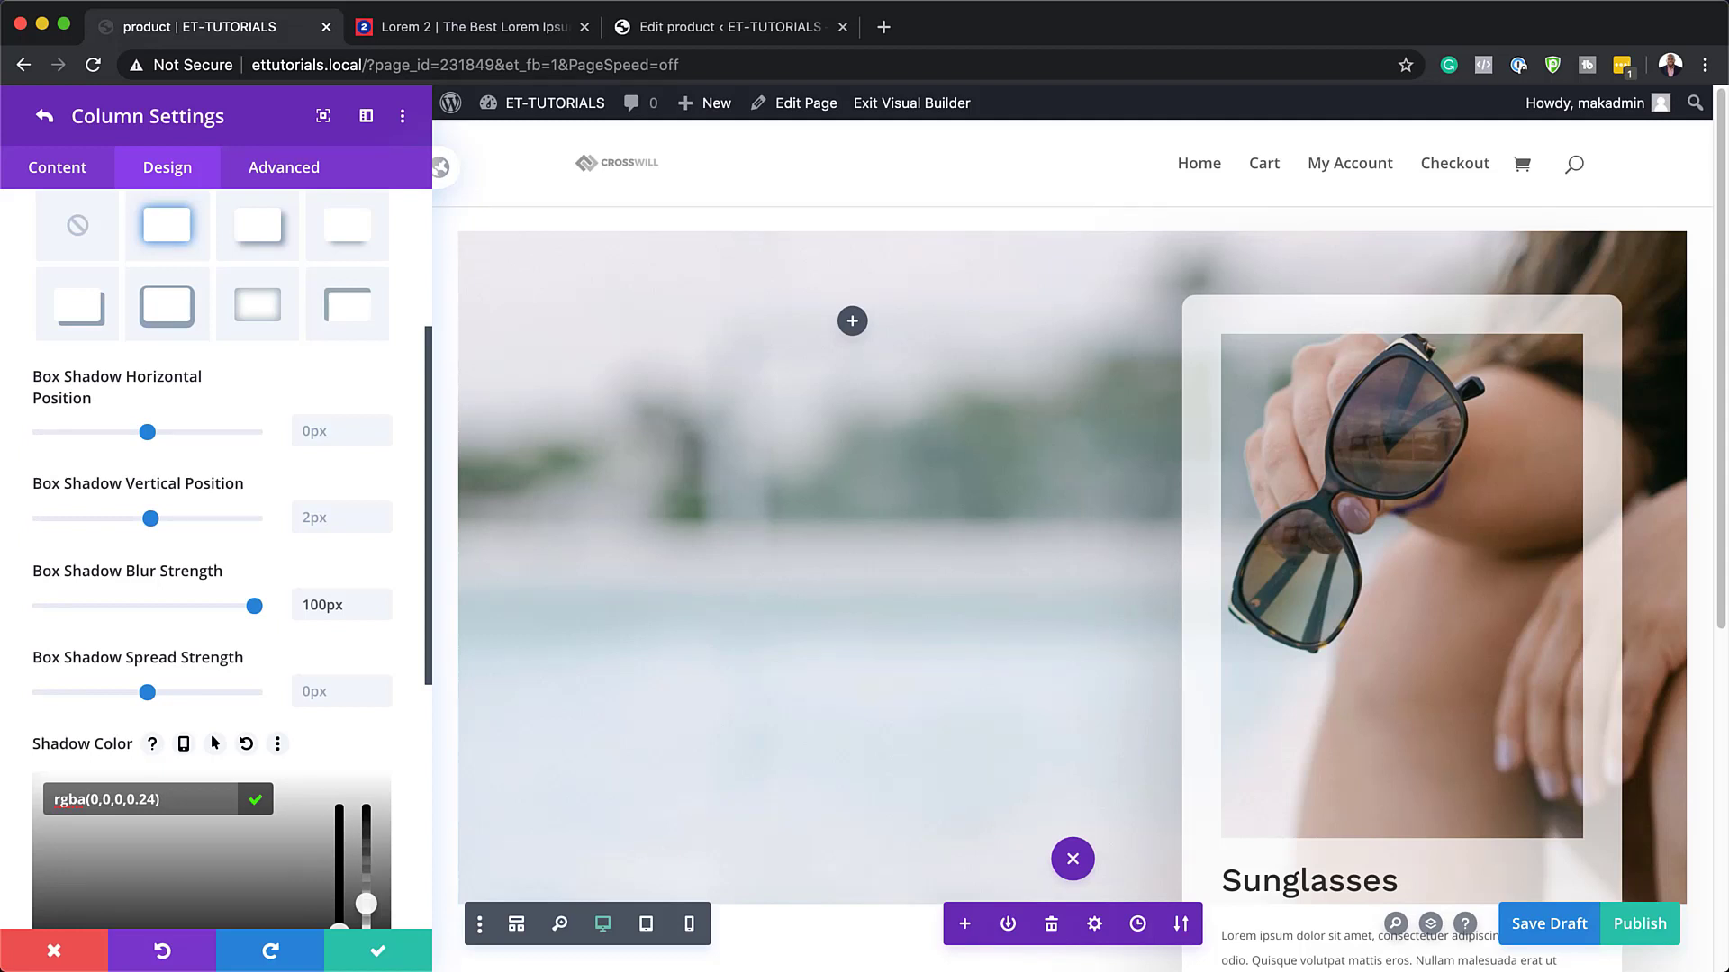
# - Translate the column horizontally by -5vw with the axes unlinked, and save the column and row settings
pyautogui.scroll(-6, 308, 762)
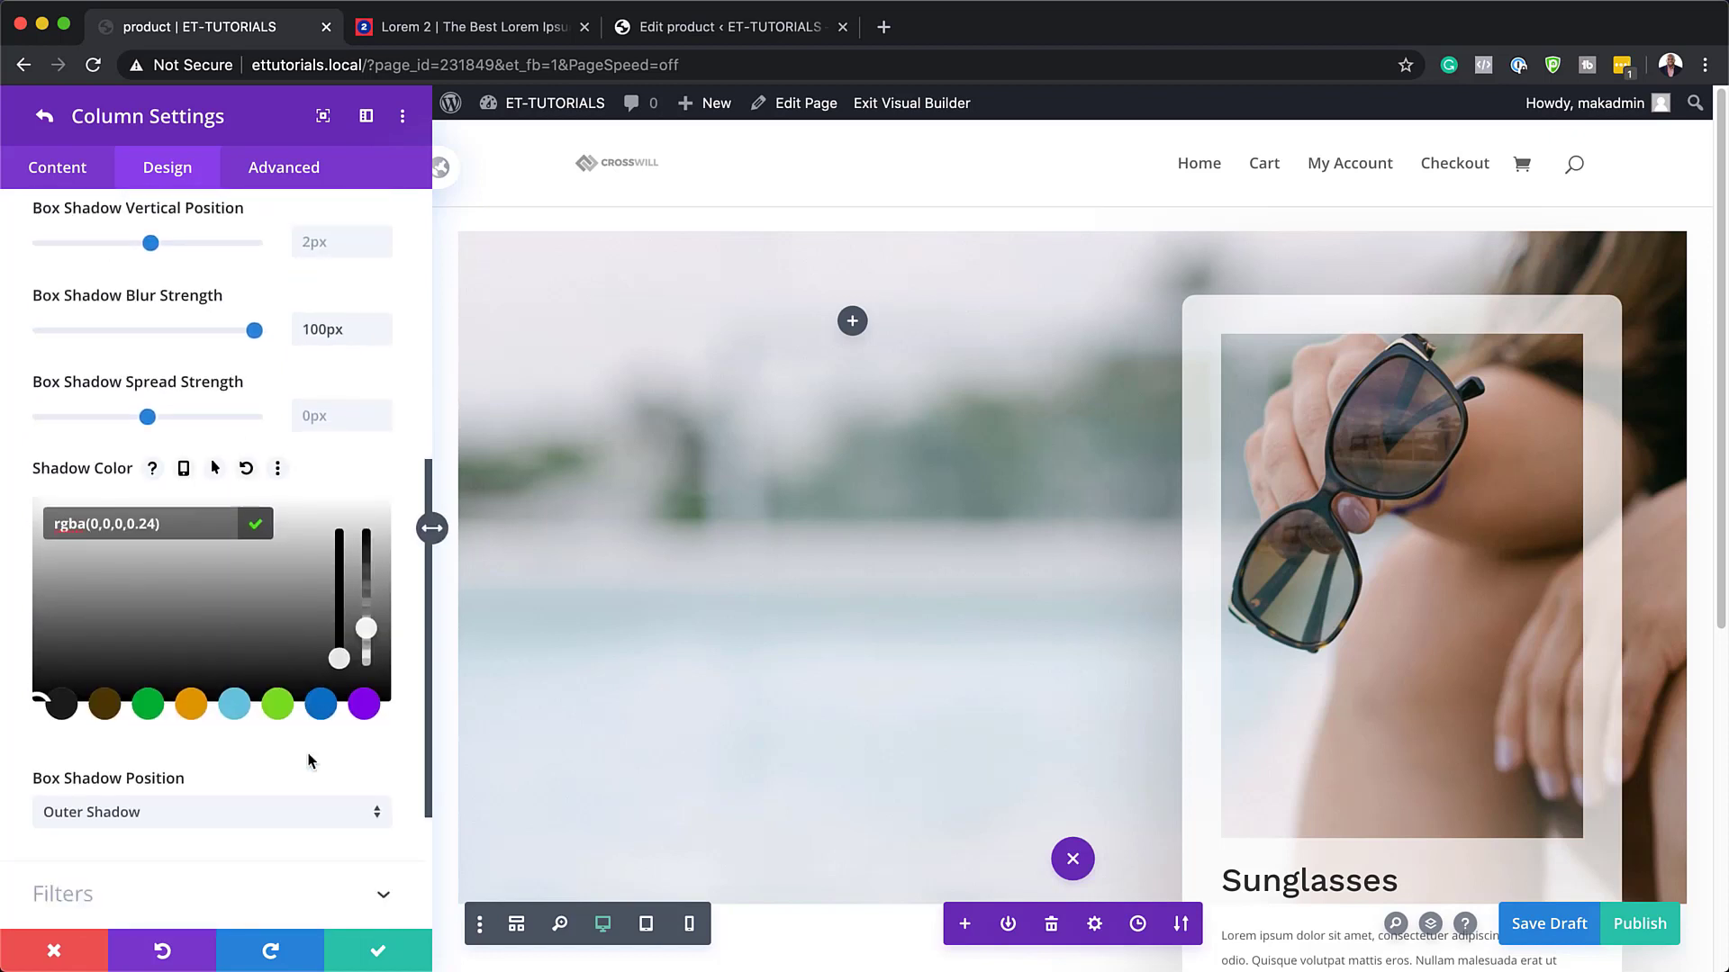
pyautogui.click(308, 762)
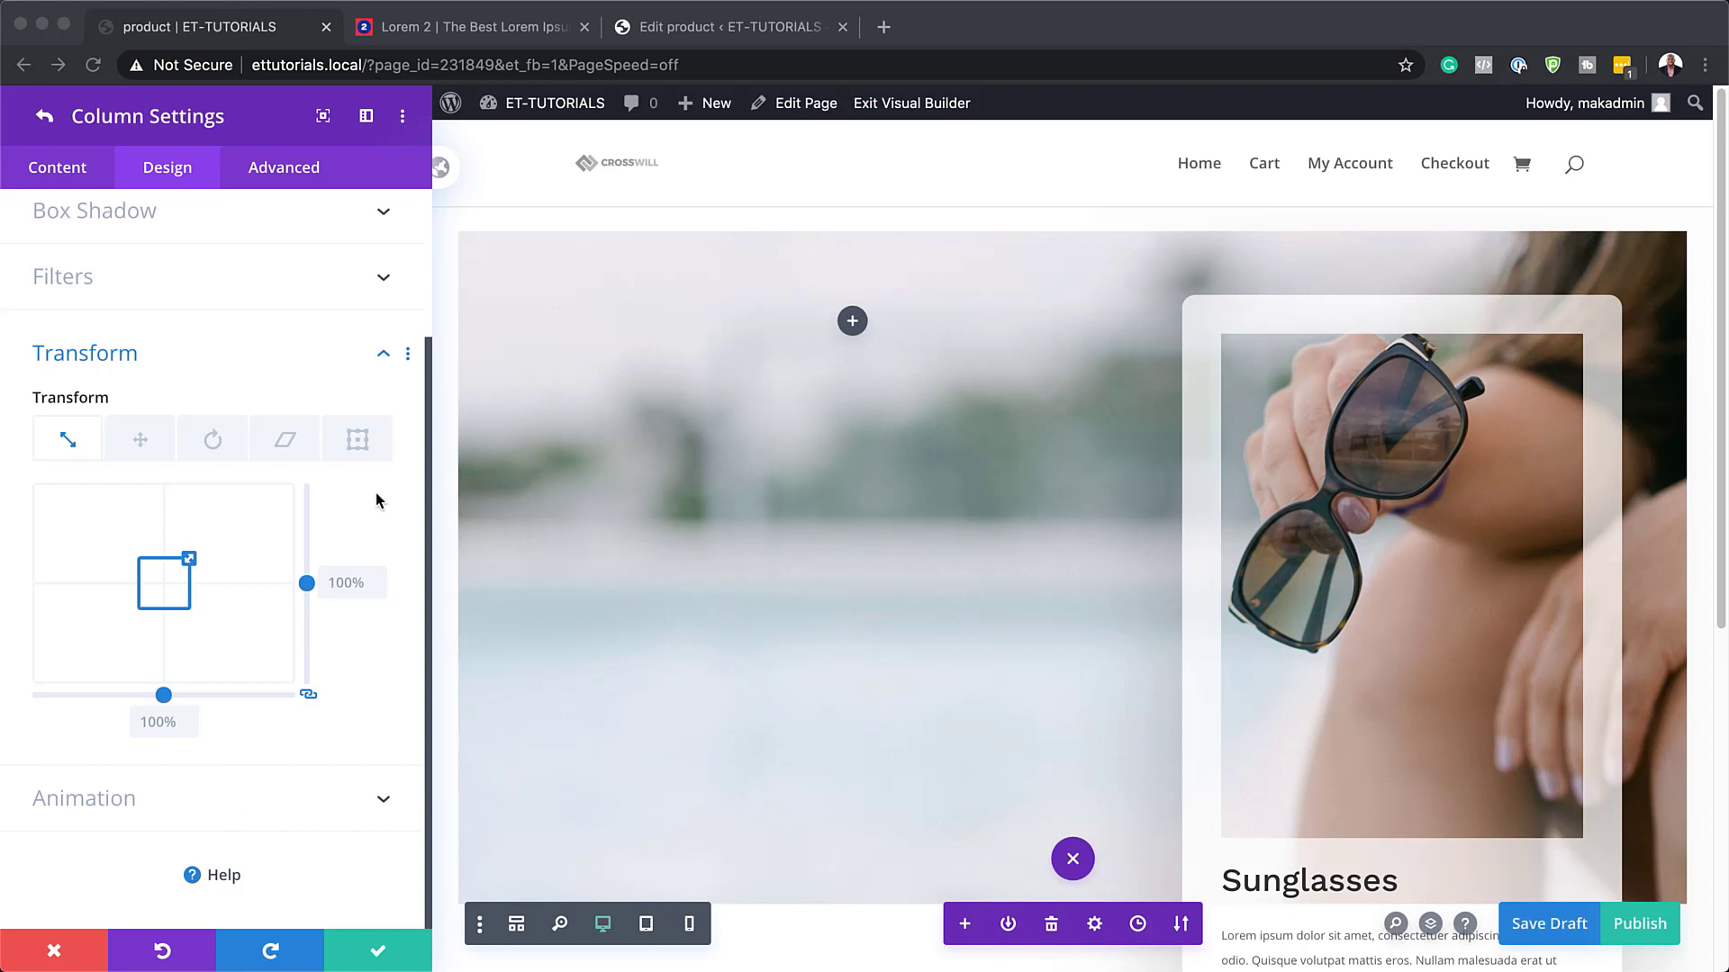
pyautogui.click(309, 695)
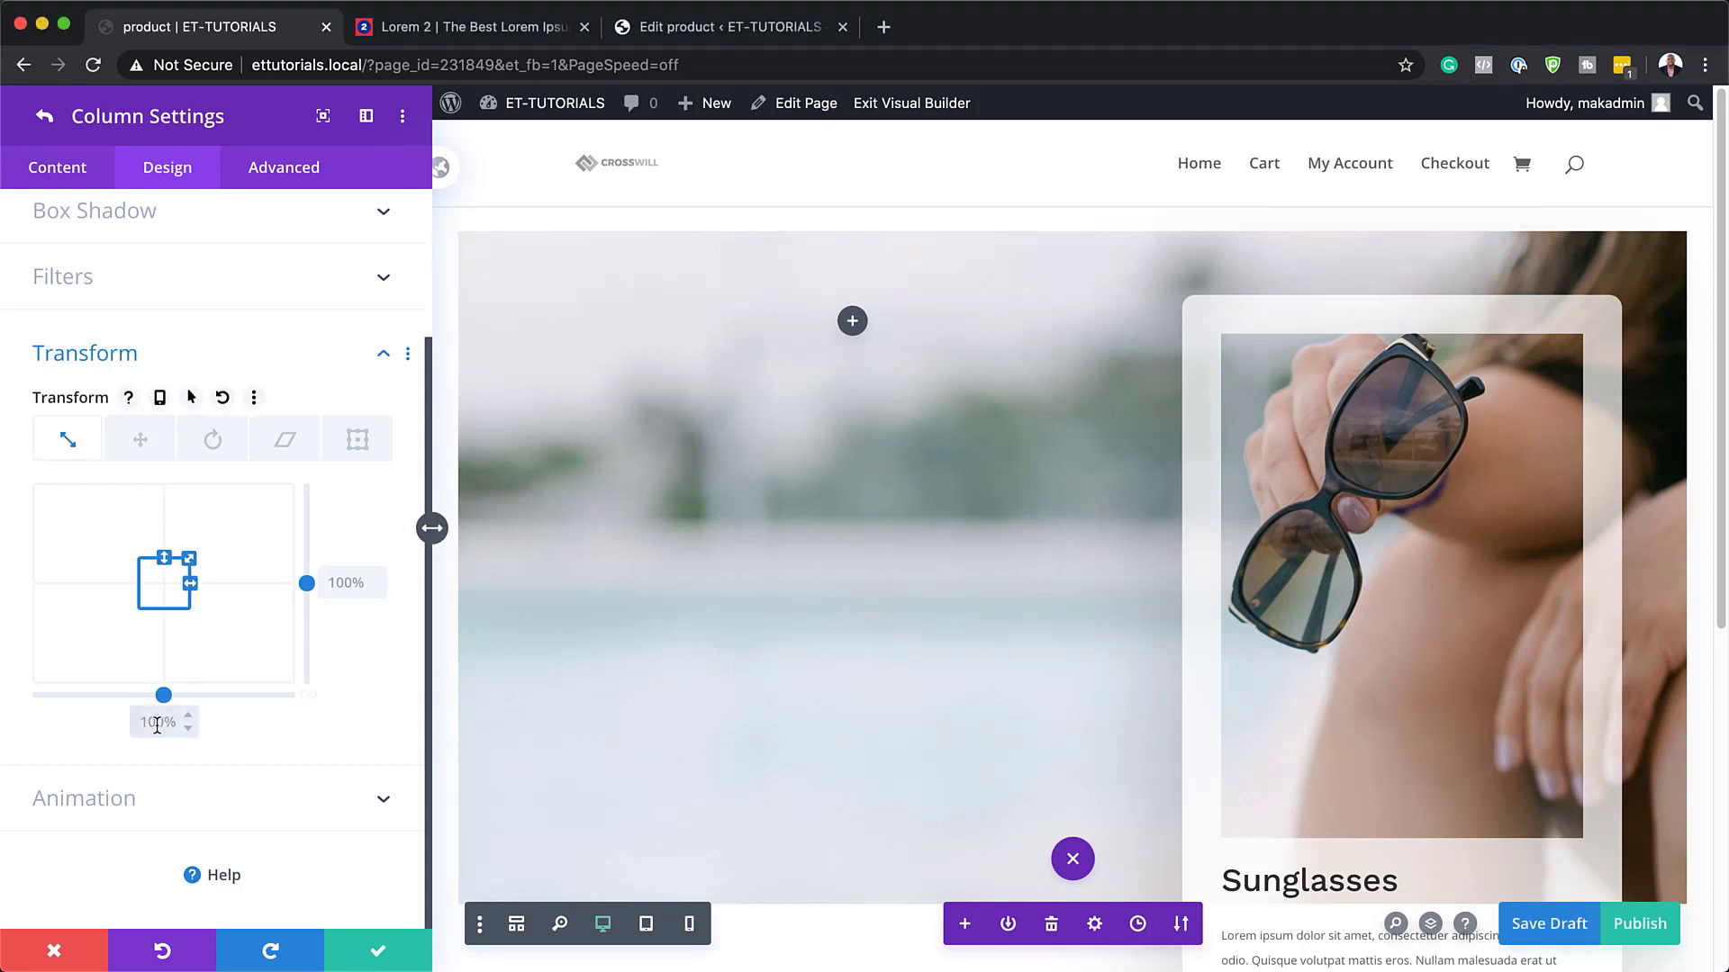
pyautogui.click(140, 439)
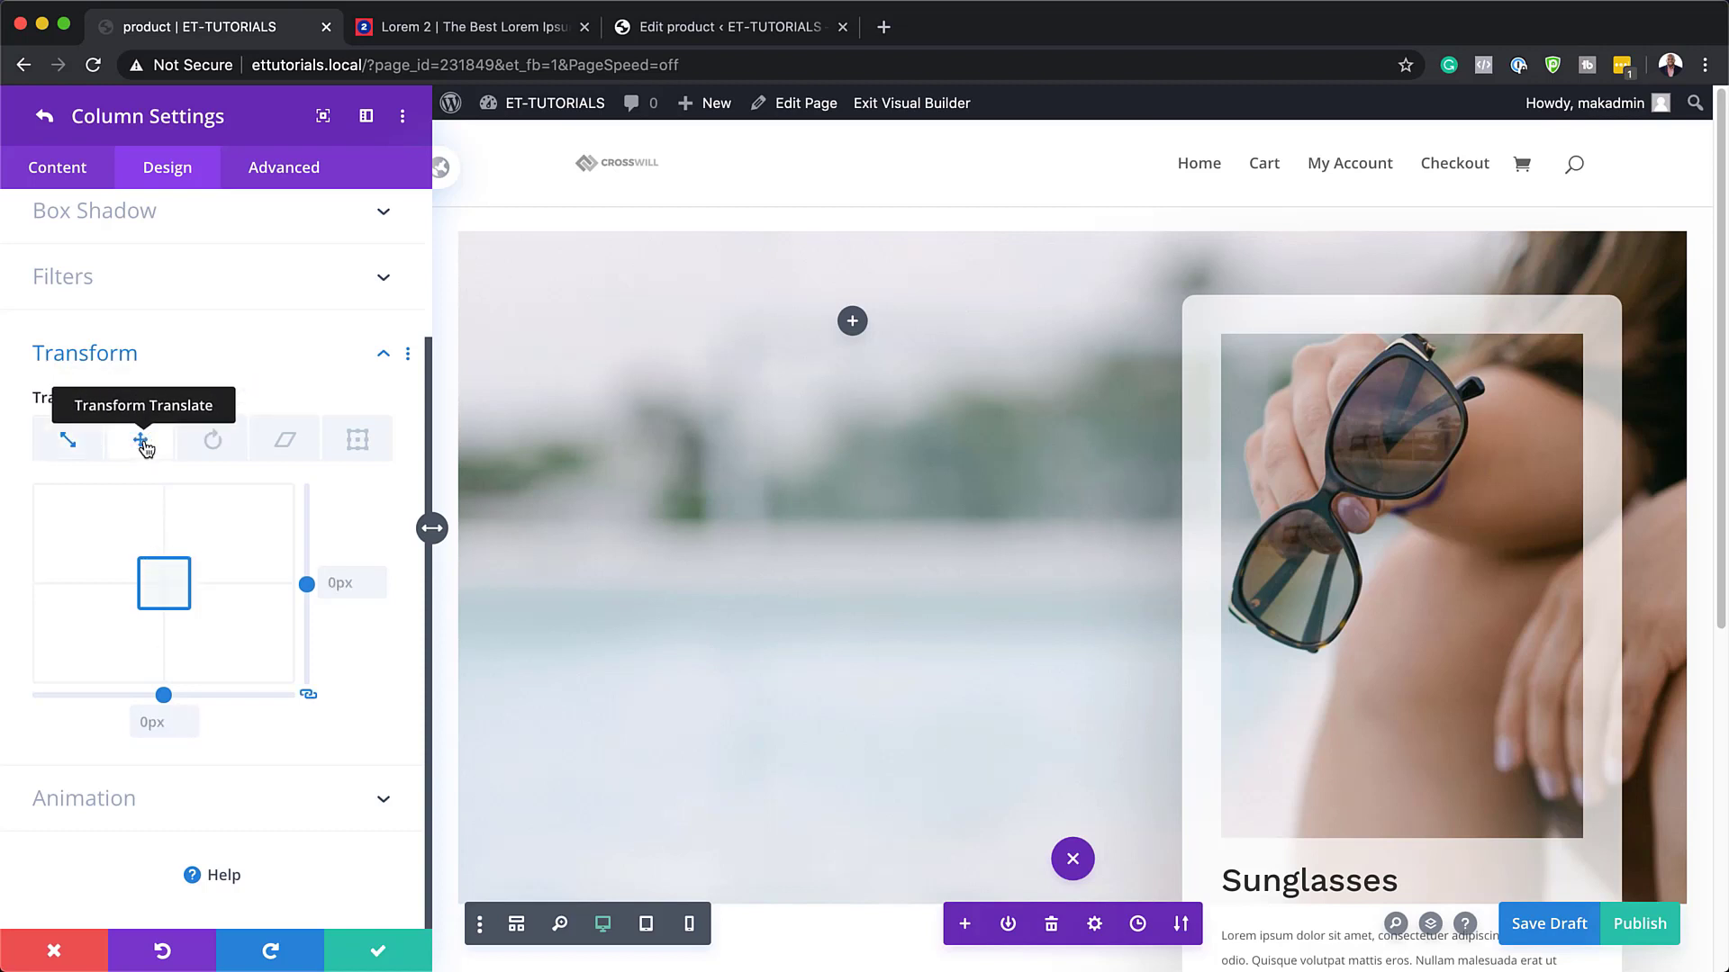
pyautogui.click(309, 696)
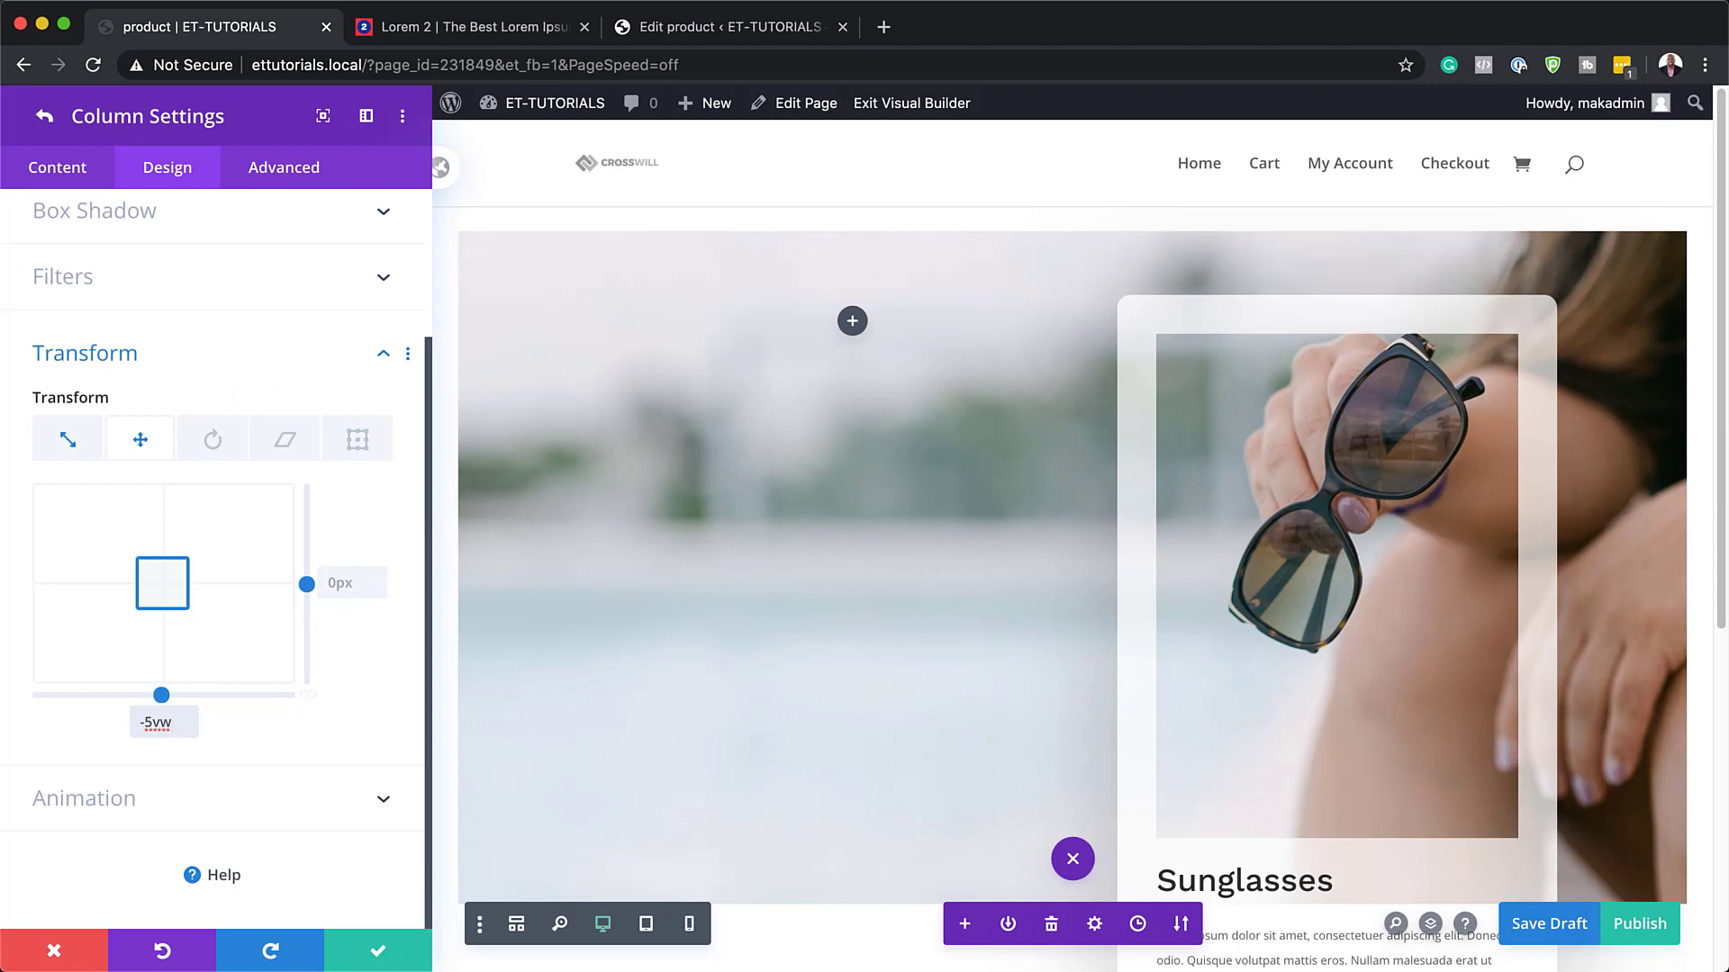
pyautogui.scroll(-6, 1115, 674)
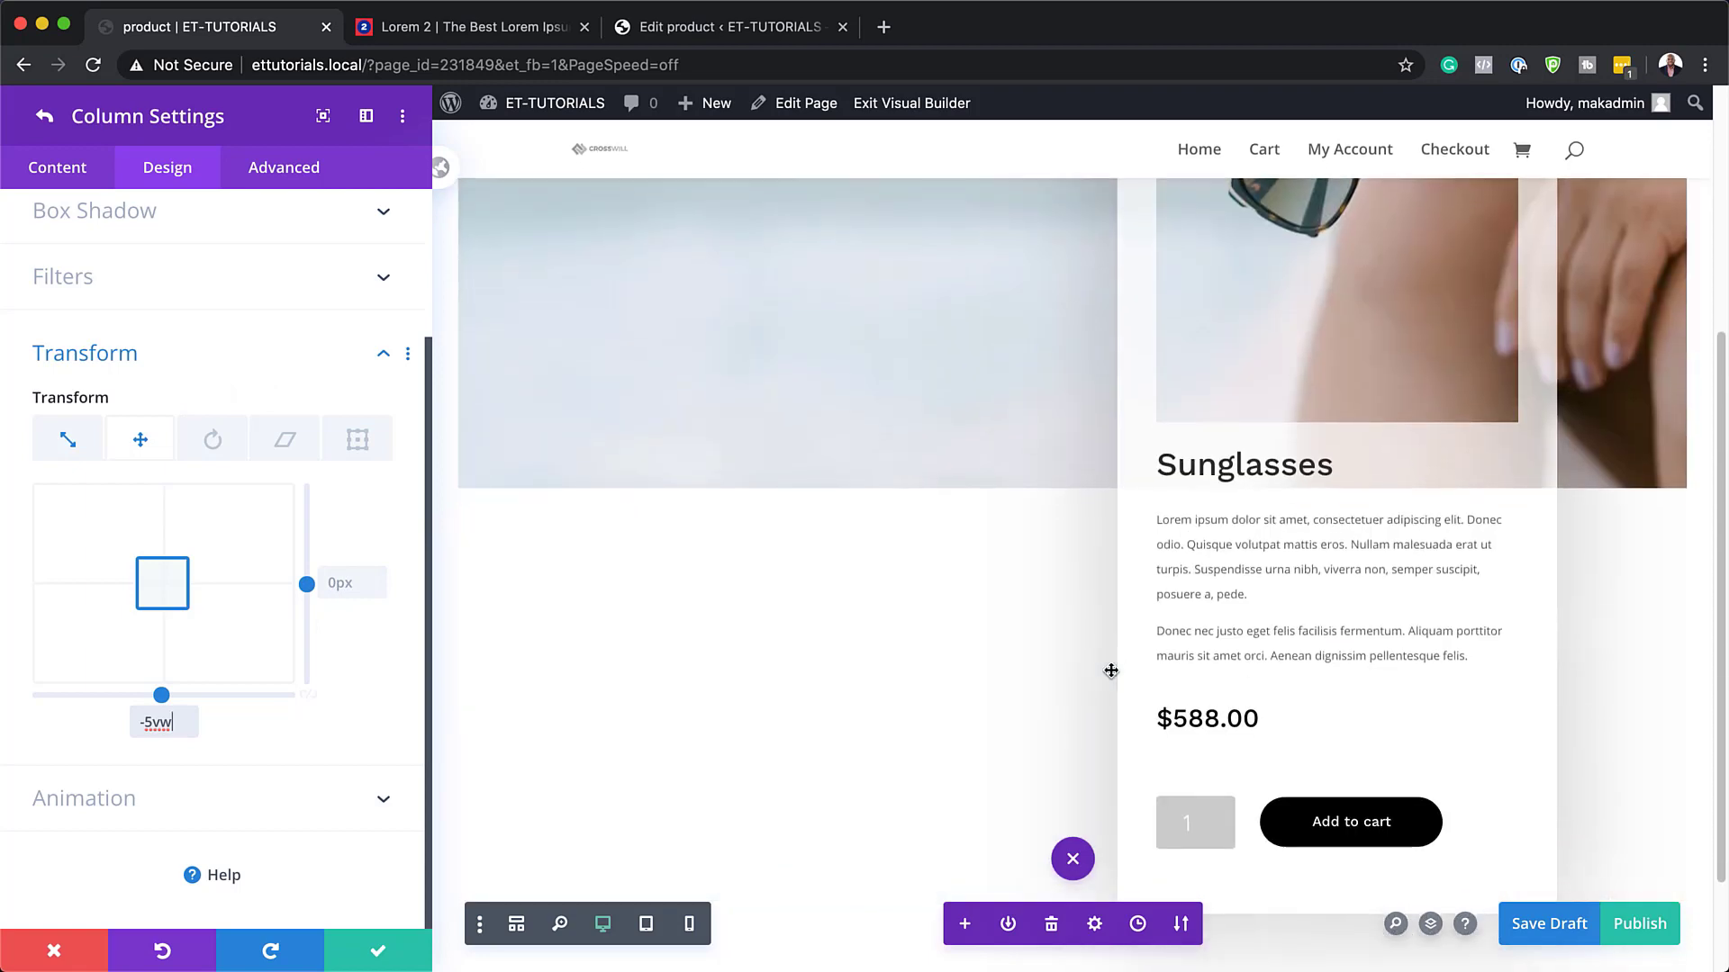
pyautogui.click(379, 953)
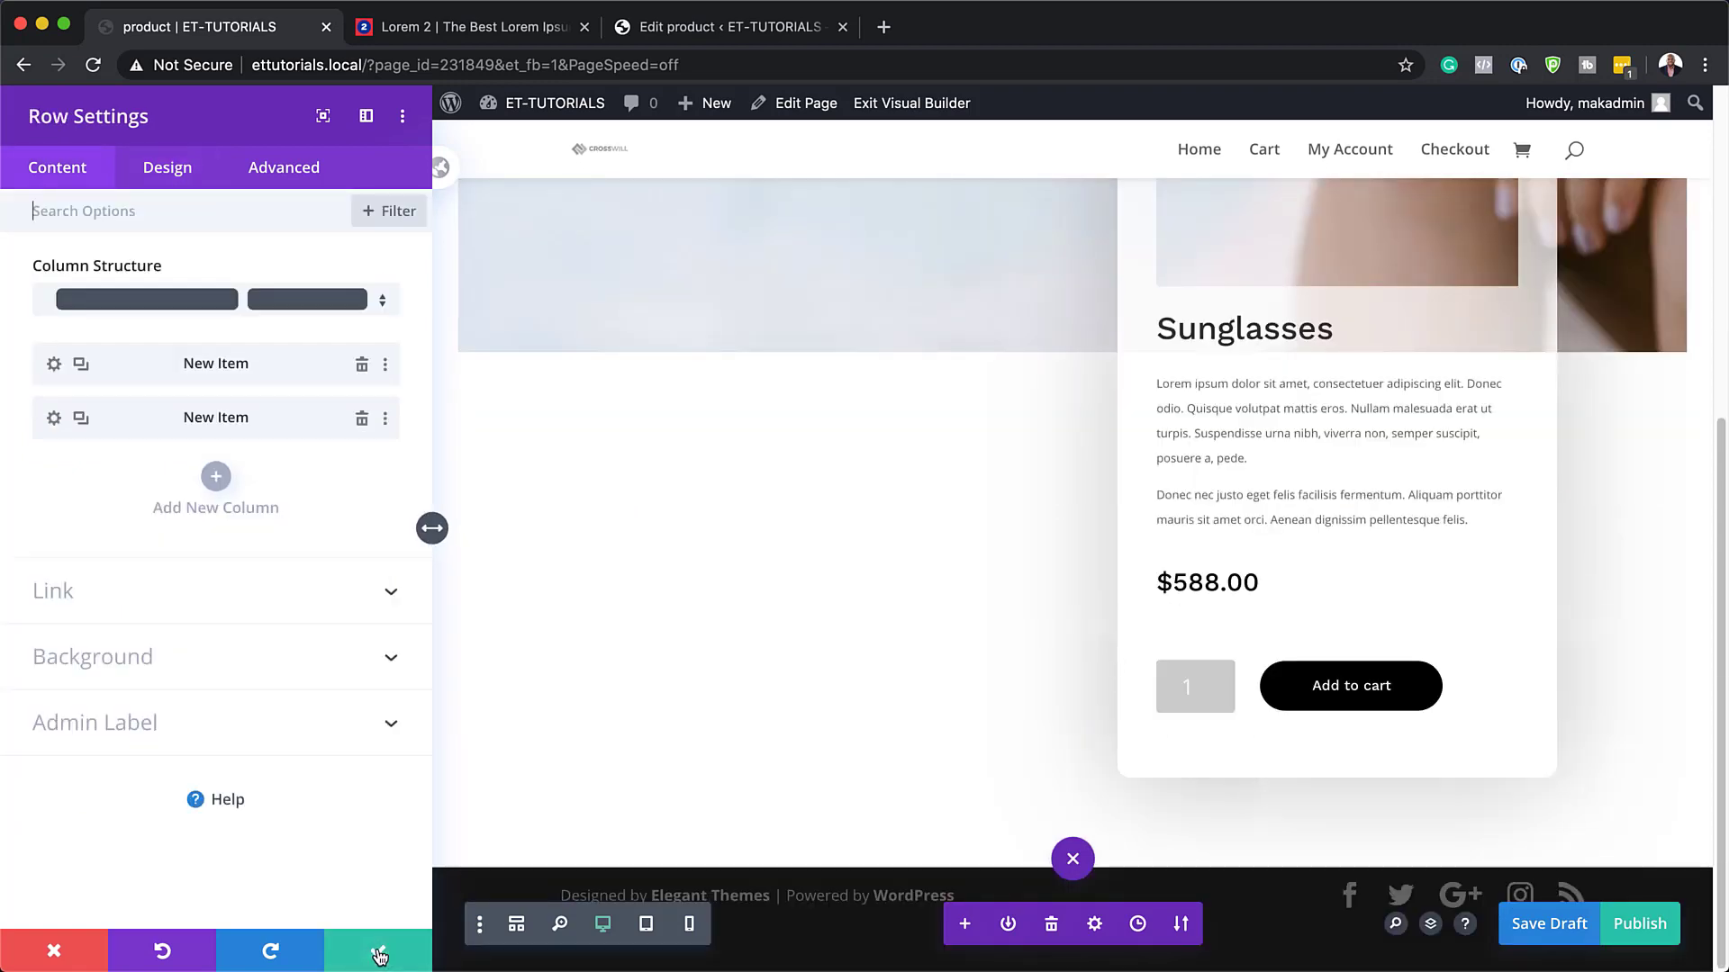
pyautogui.click(379, 953)
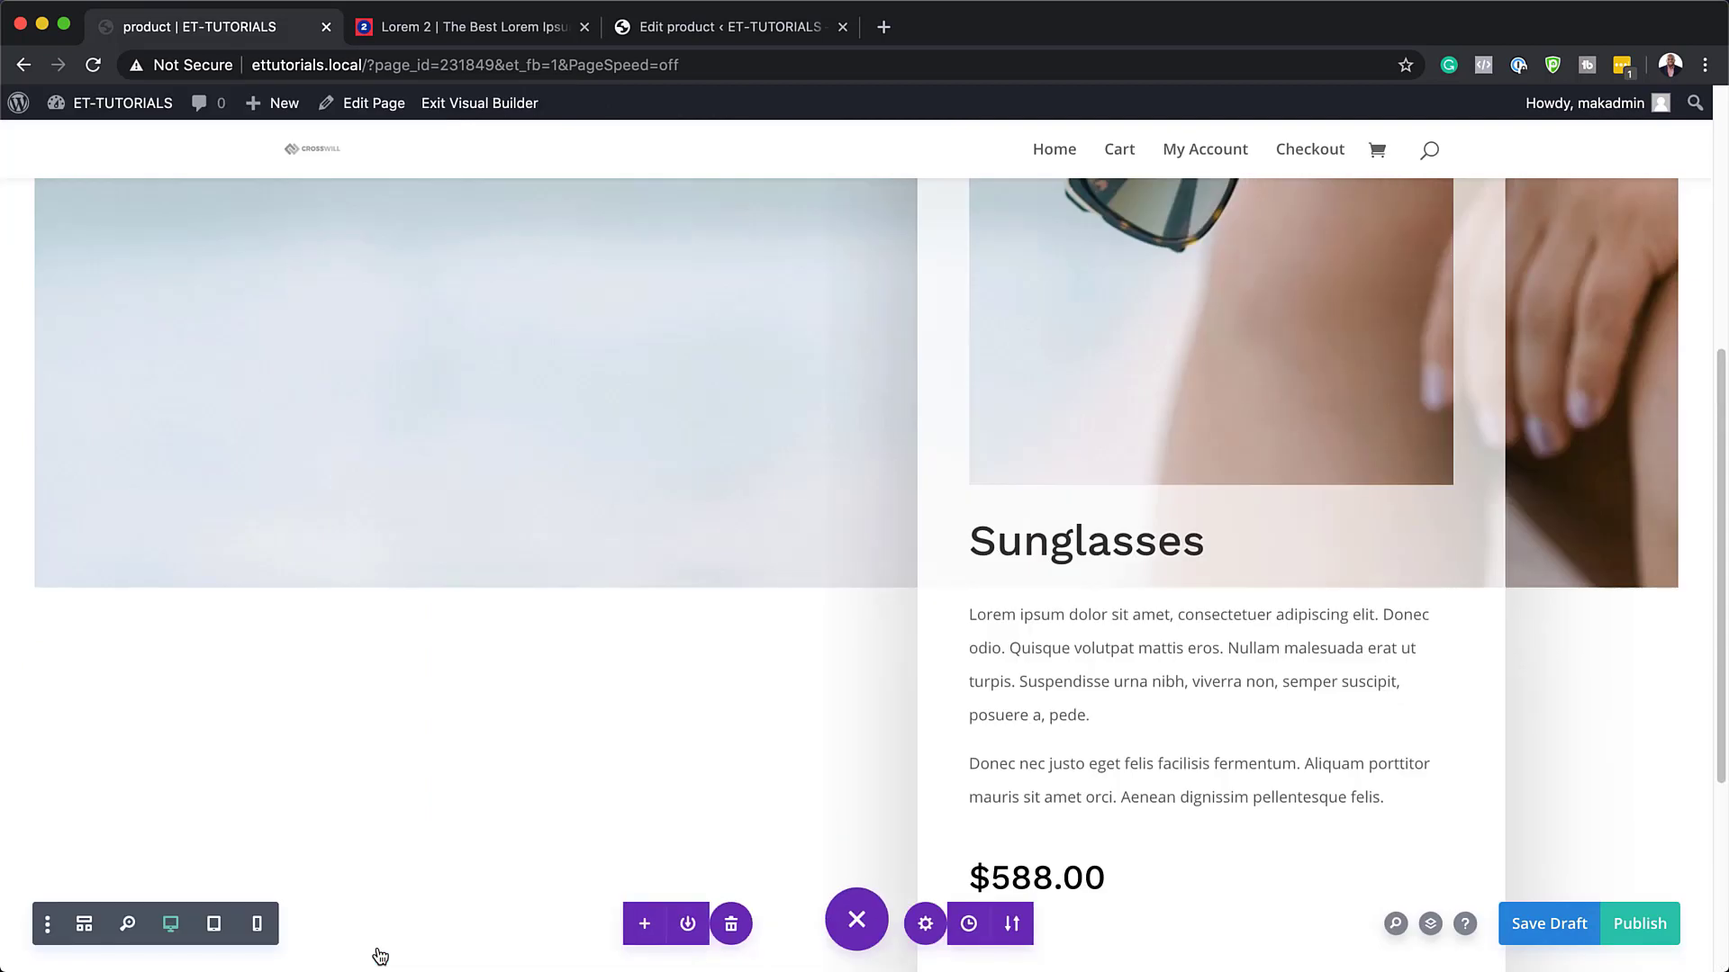
# - Publish the product page and exit the visual builder to review the live page down to the Add to cart button
pyautogui.click(1640, 924)
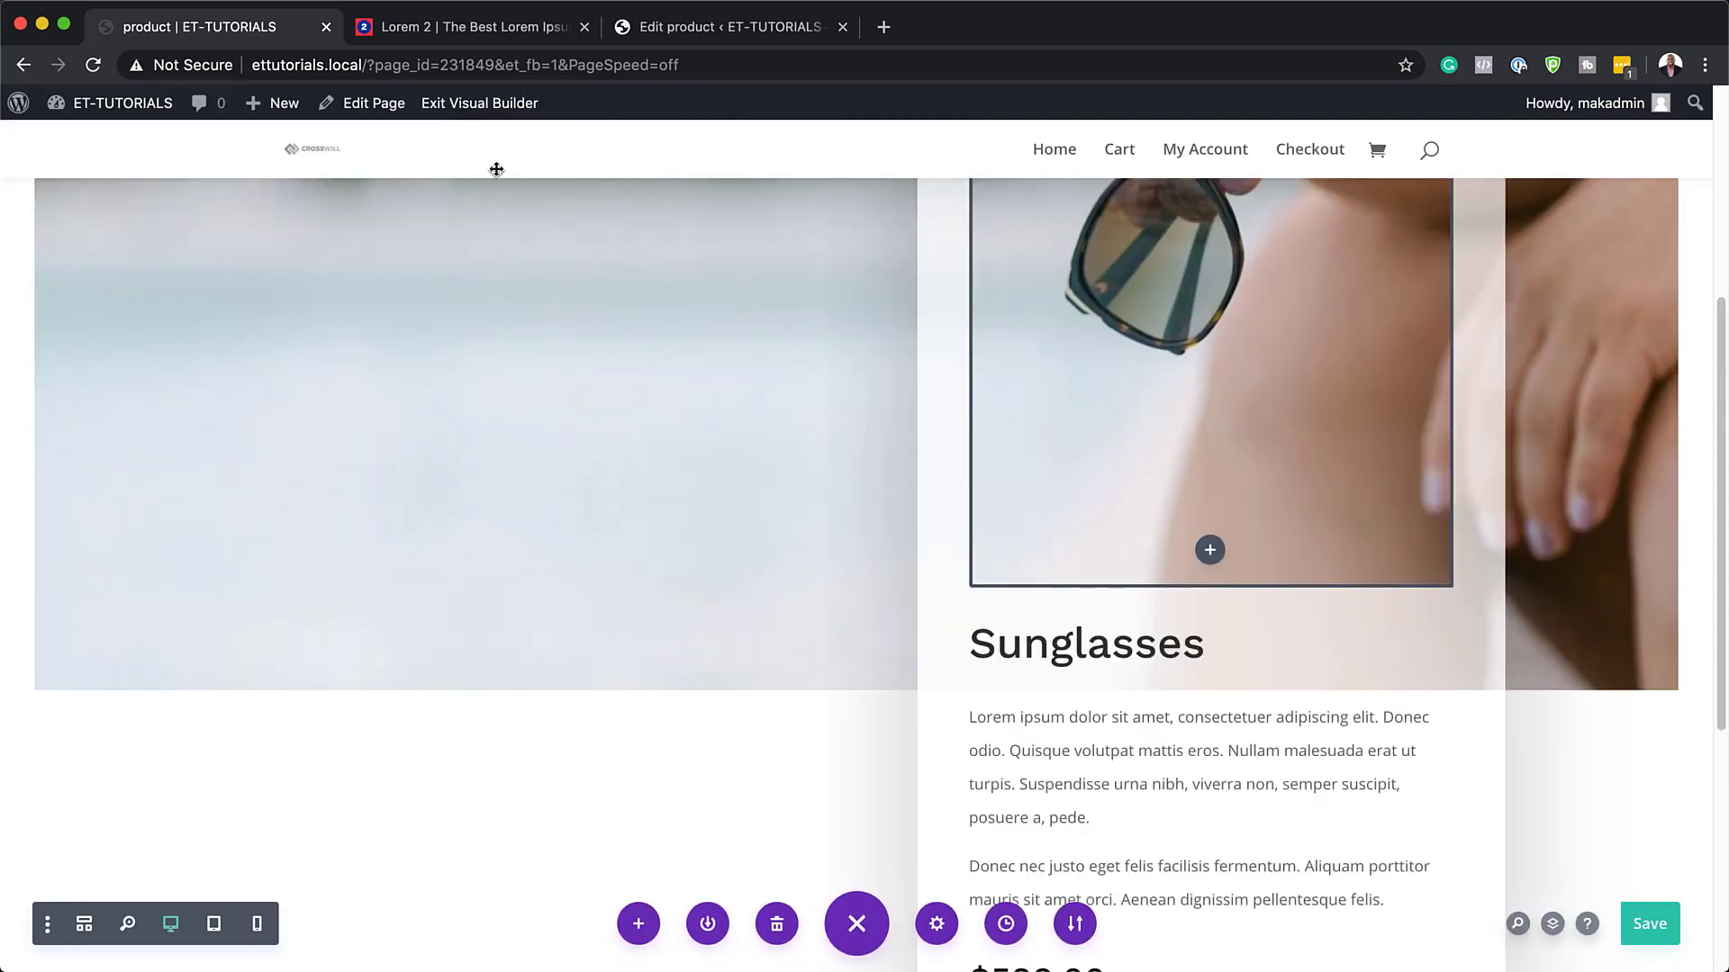
pyautogui.click(487, 105)
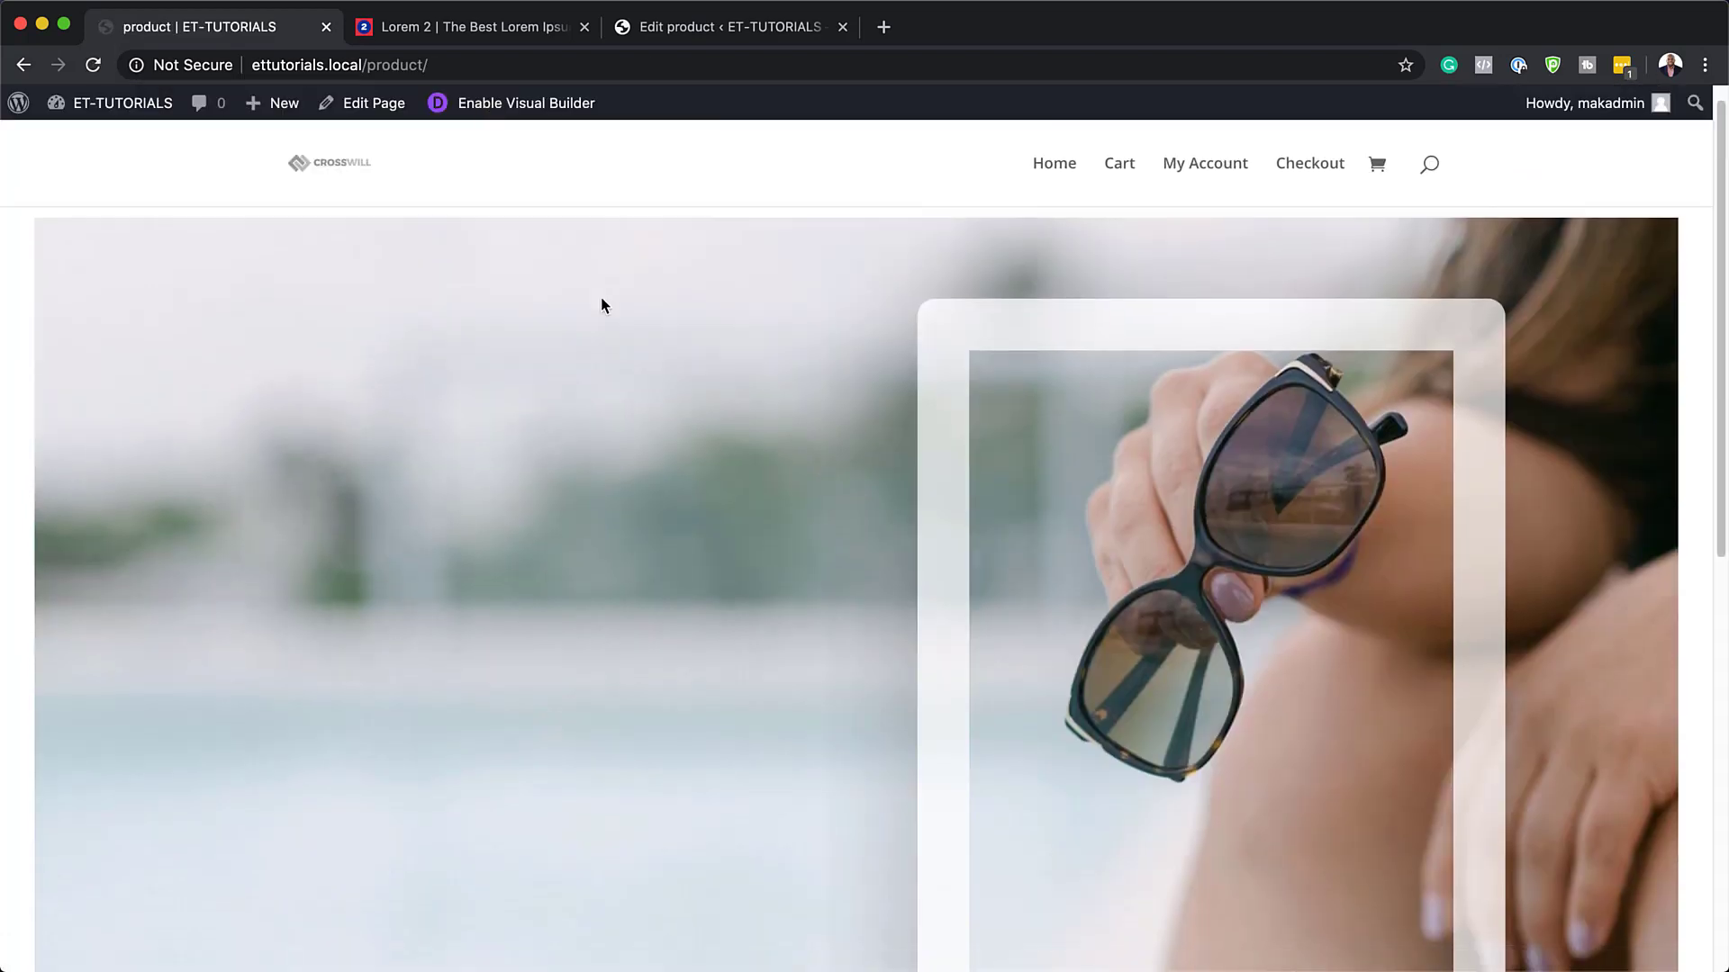
pyautogui.scroll(-5, 603, 302)
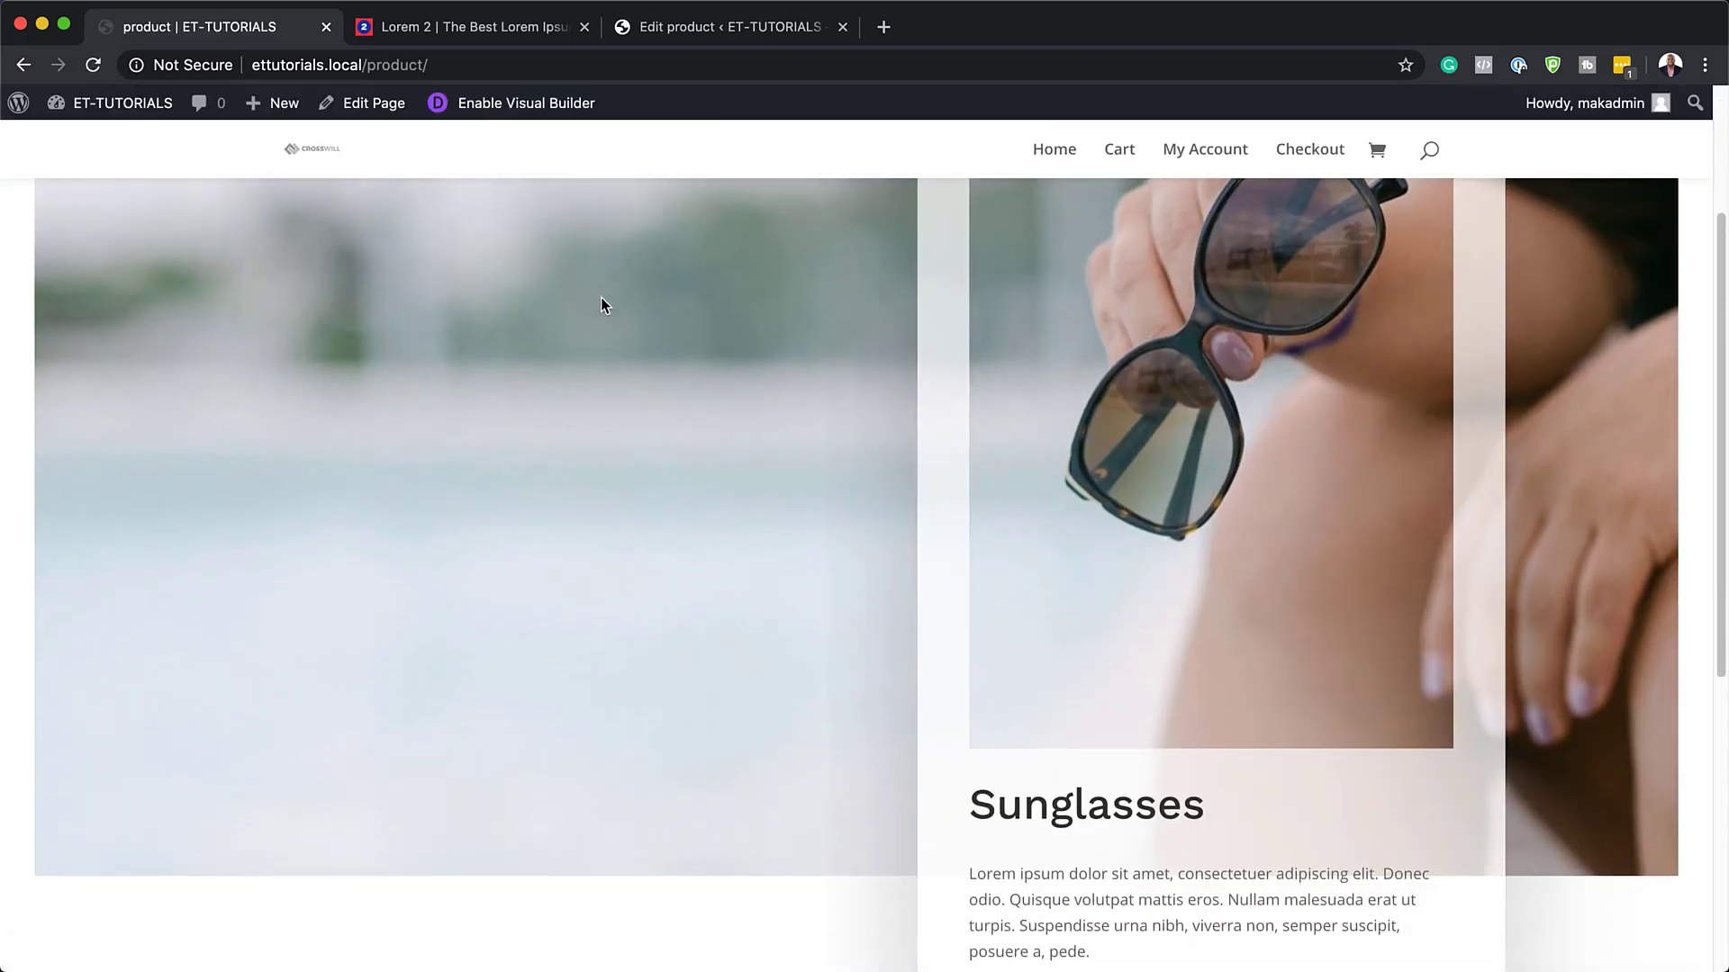
pyautogui.scroll(-5, 601, 305)
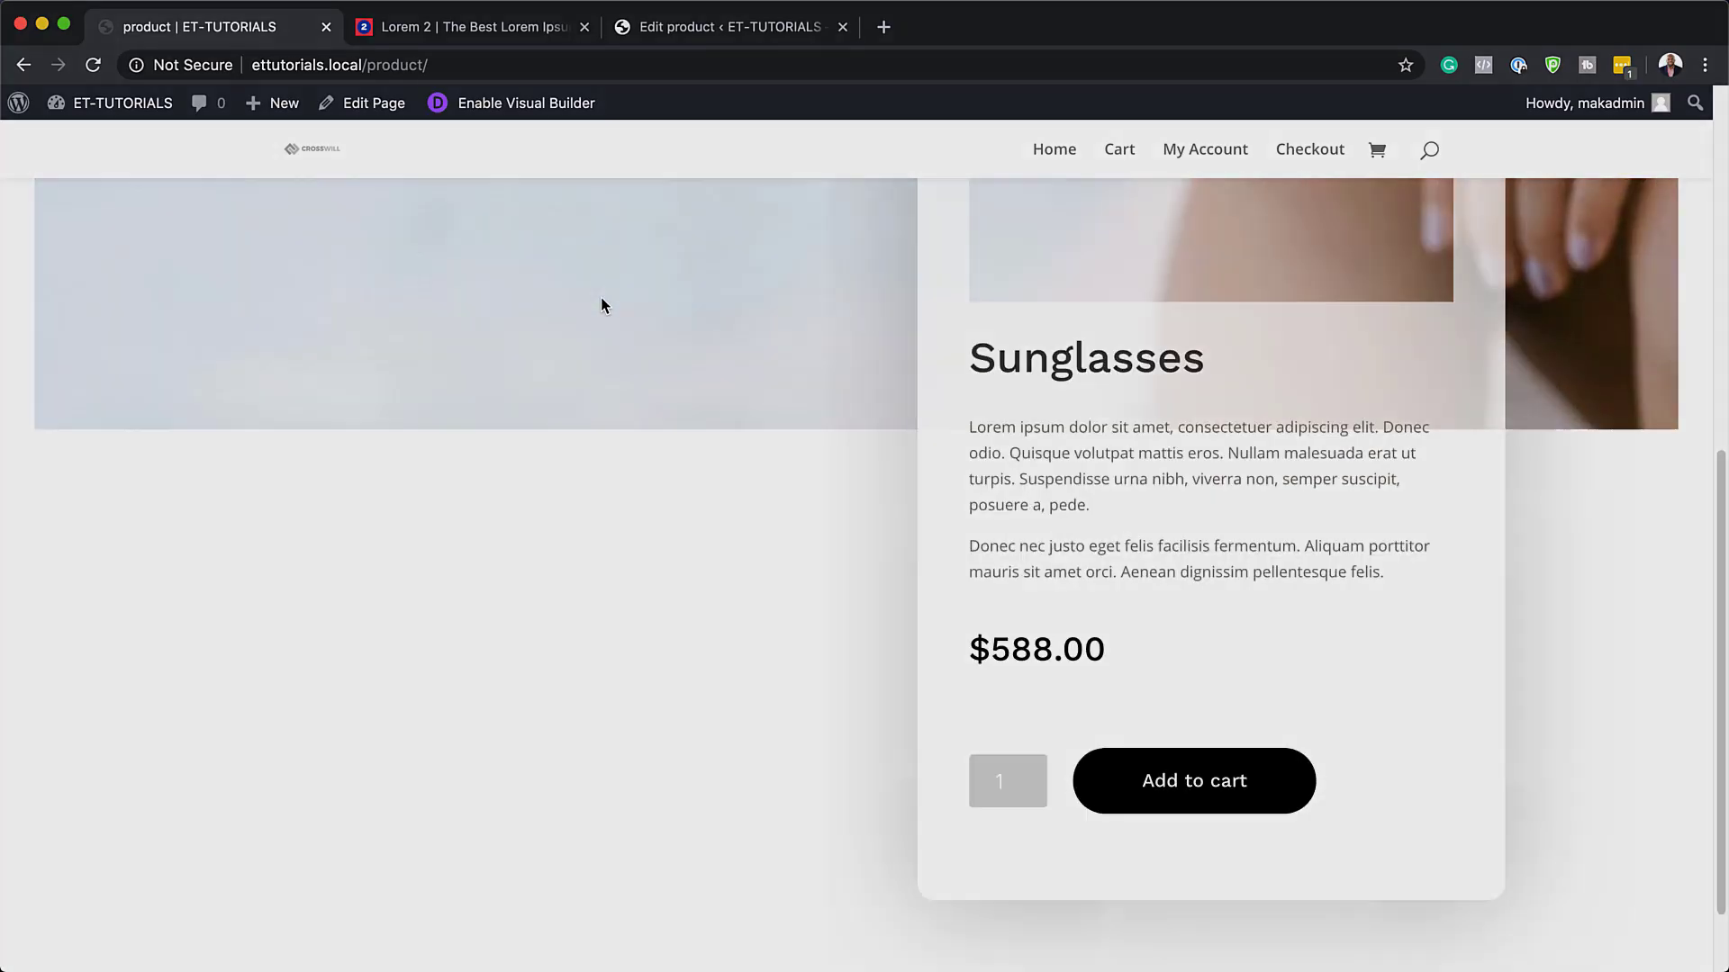